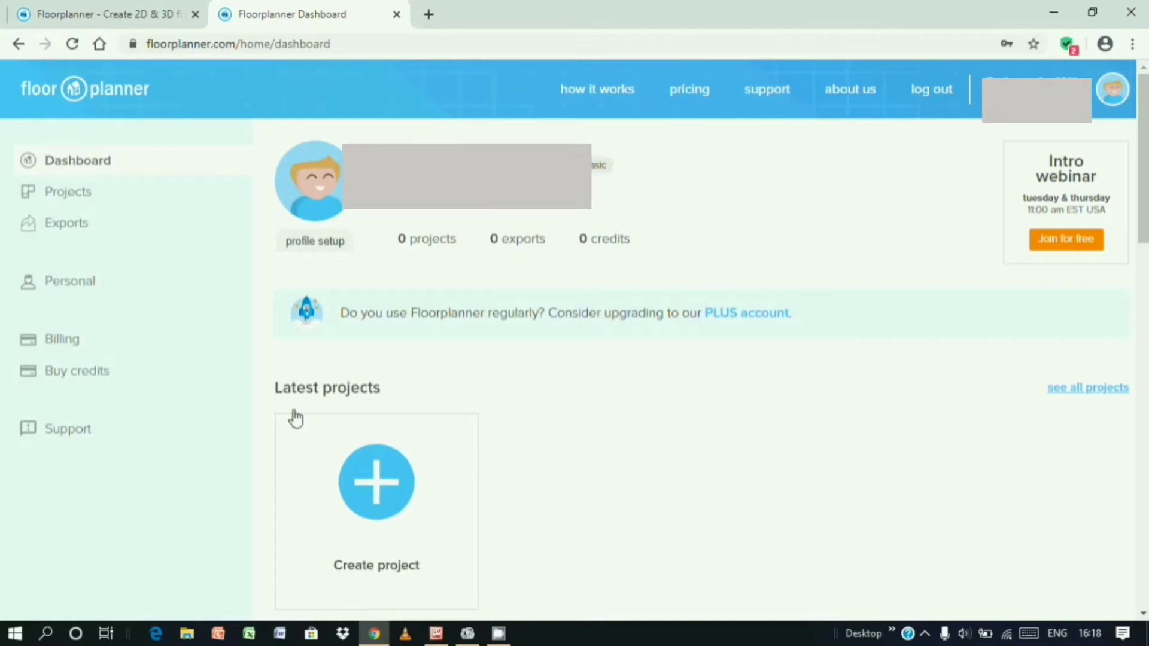
Create a new project named Project 1 with India as its country.
scroll(306, 415, "down", 4)
scroll(305, 415, "down", 3)
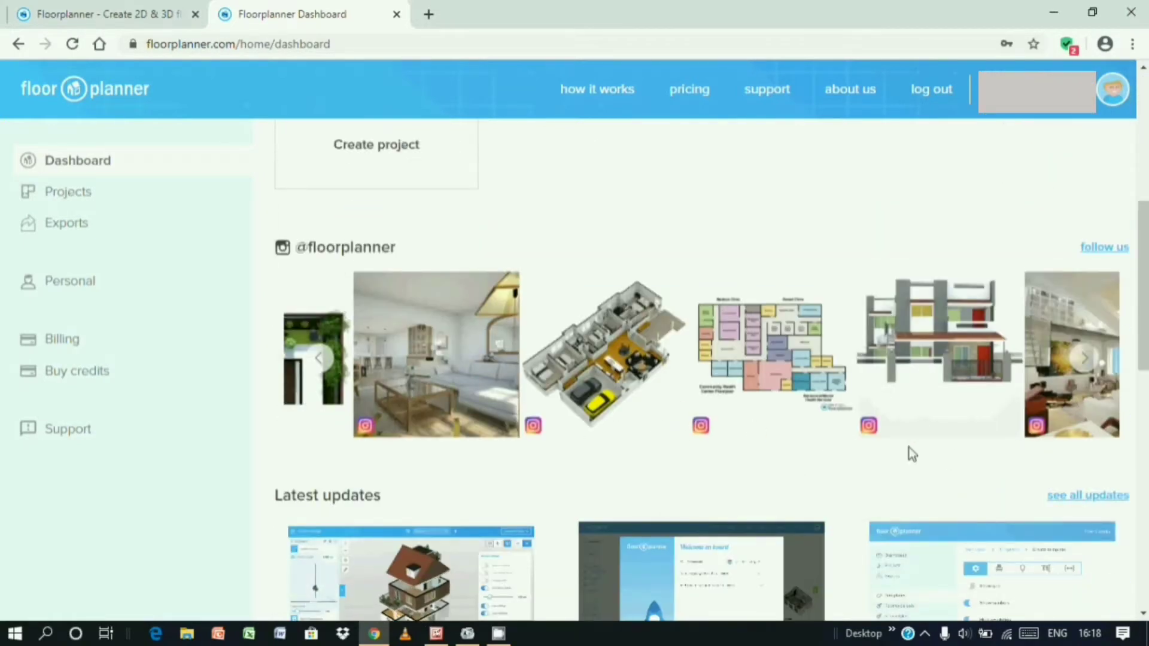
scroll(1046, 489, "down", 3)
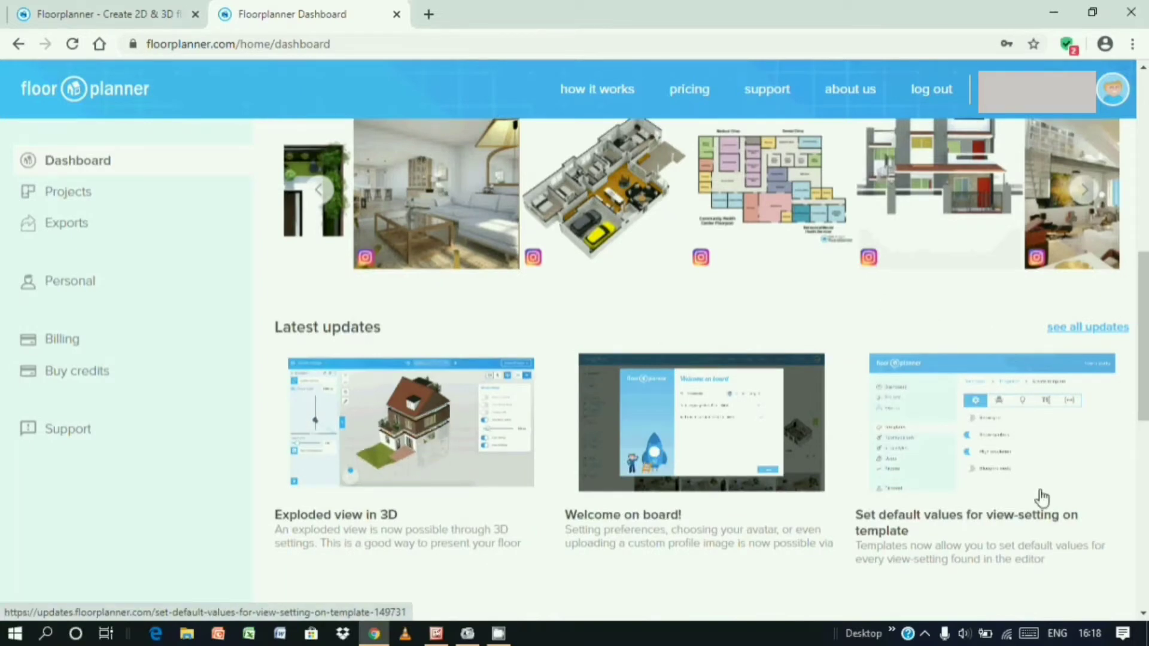
scroll(1042, 495, "down", 10)
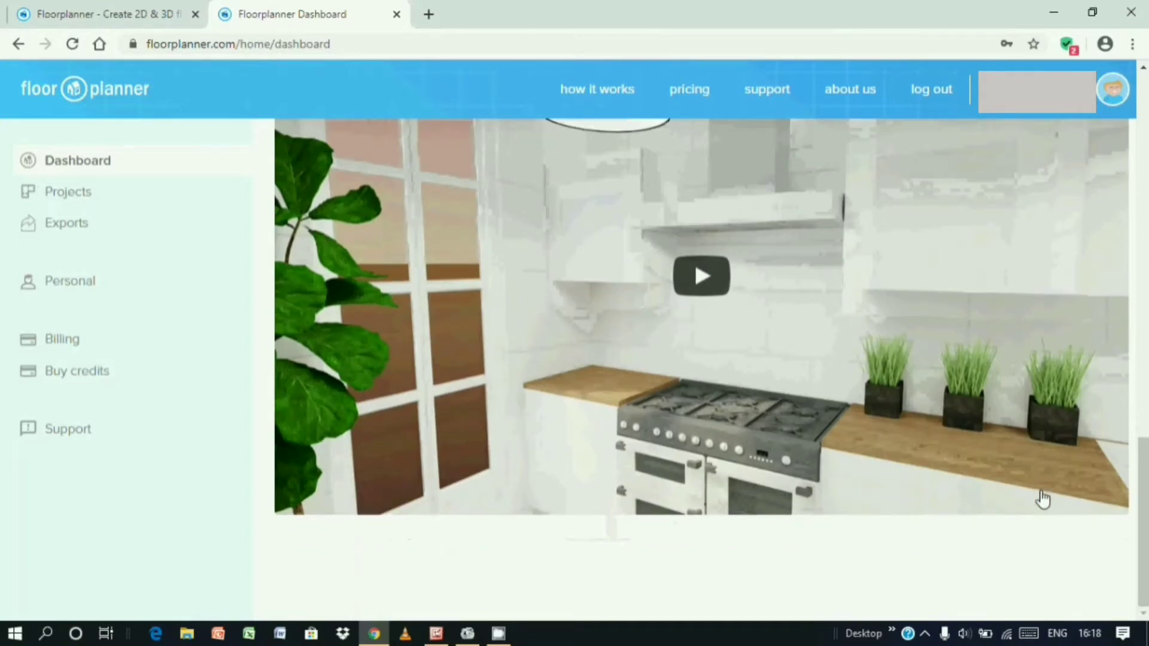
scroll(1042, 498, "up", 10)
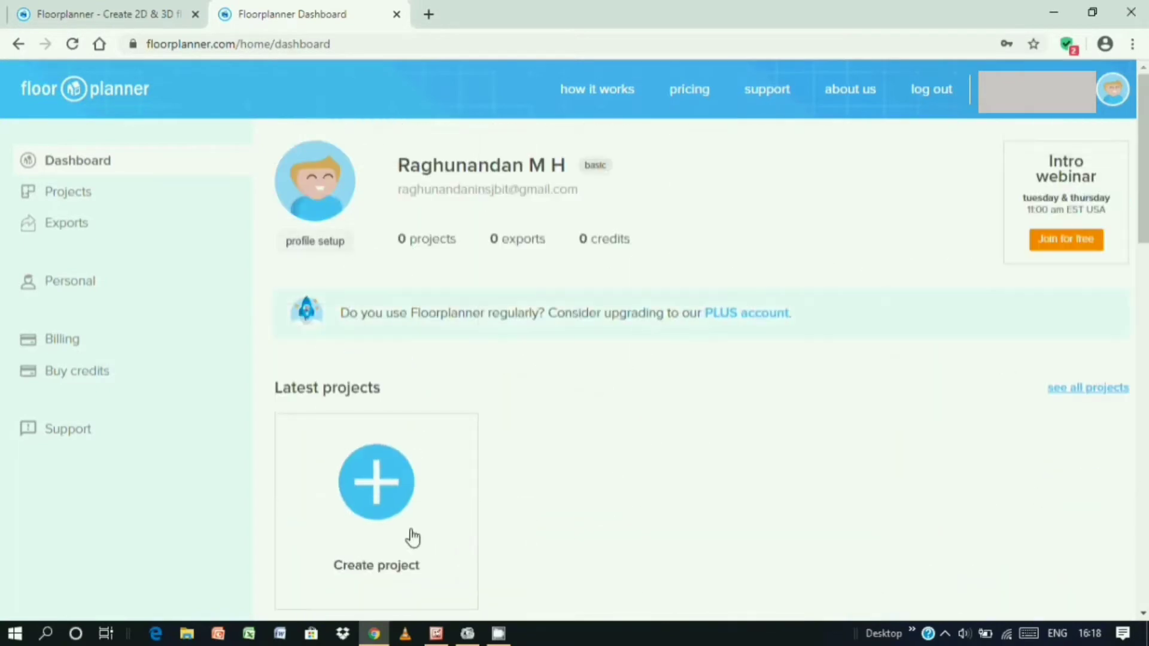
left_click(390, 497)
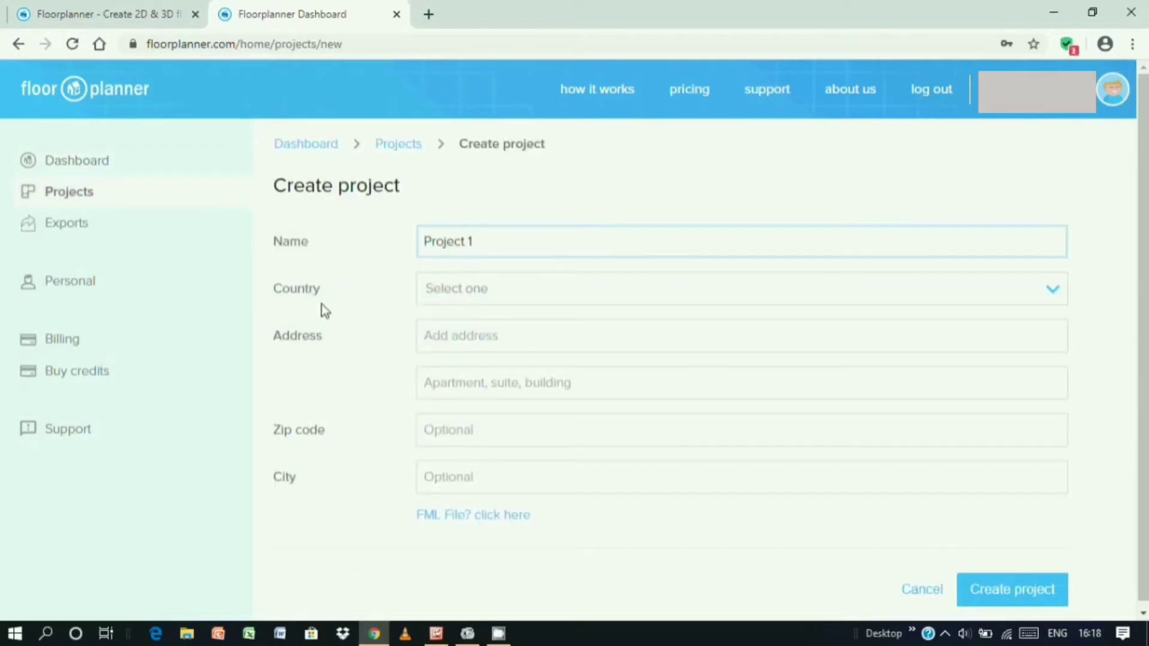
left_click(499, 294)
scroll(434, 527, "down", 20)
scroll(434, 527, "up", 10)
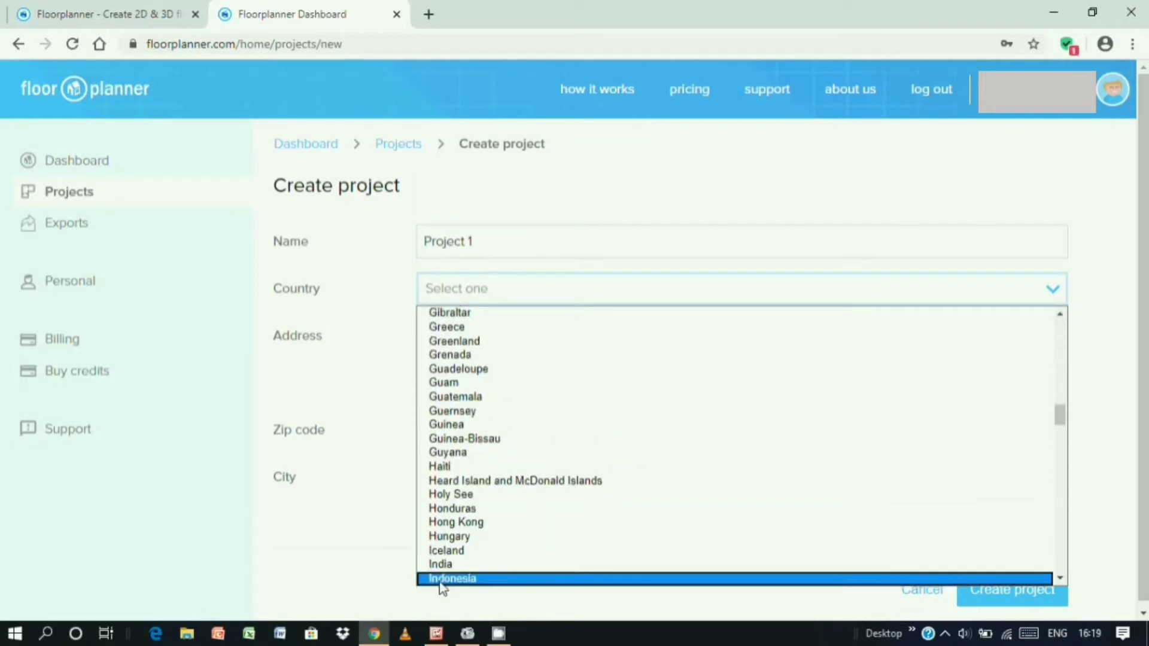
left_click(441, 562)
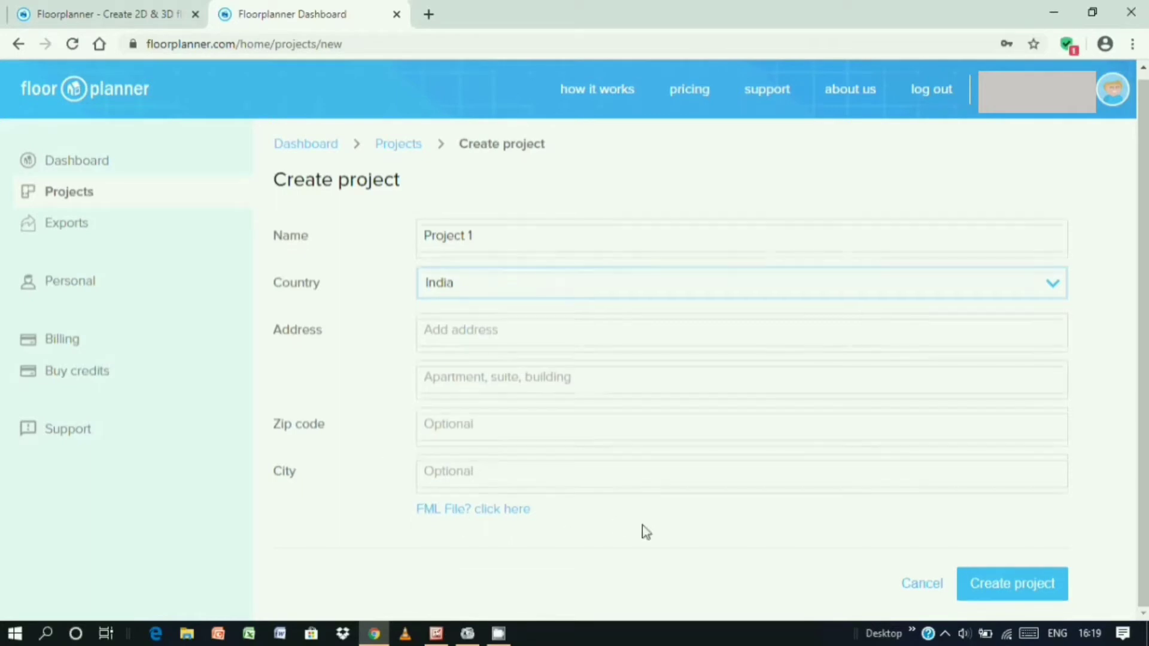
left_click(1021, 593)
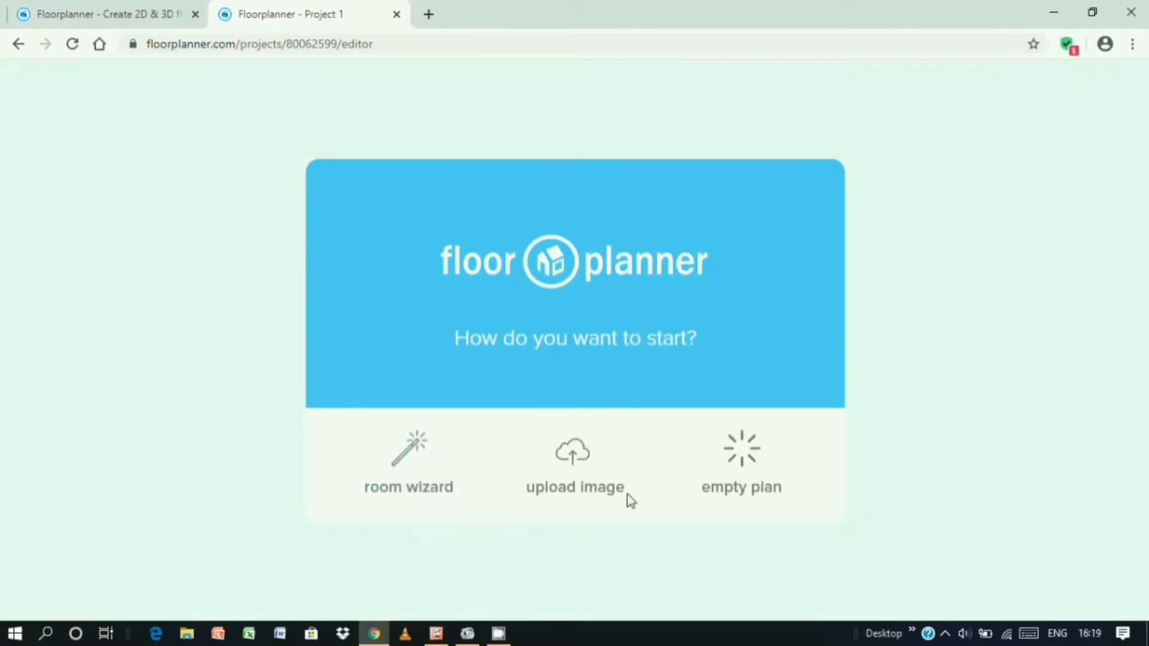
Start the room wizard and choose the room shape with one chamfered corner.
left_click(400, 460)
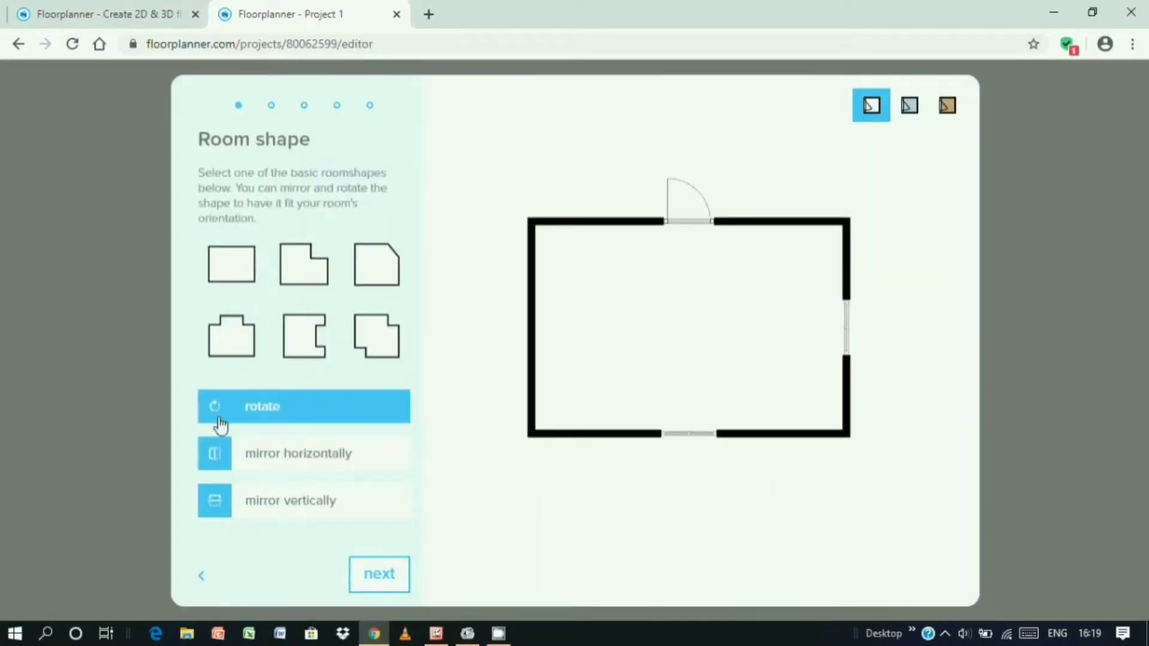
left_click(323, 281)
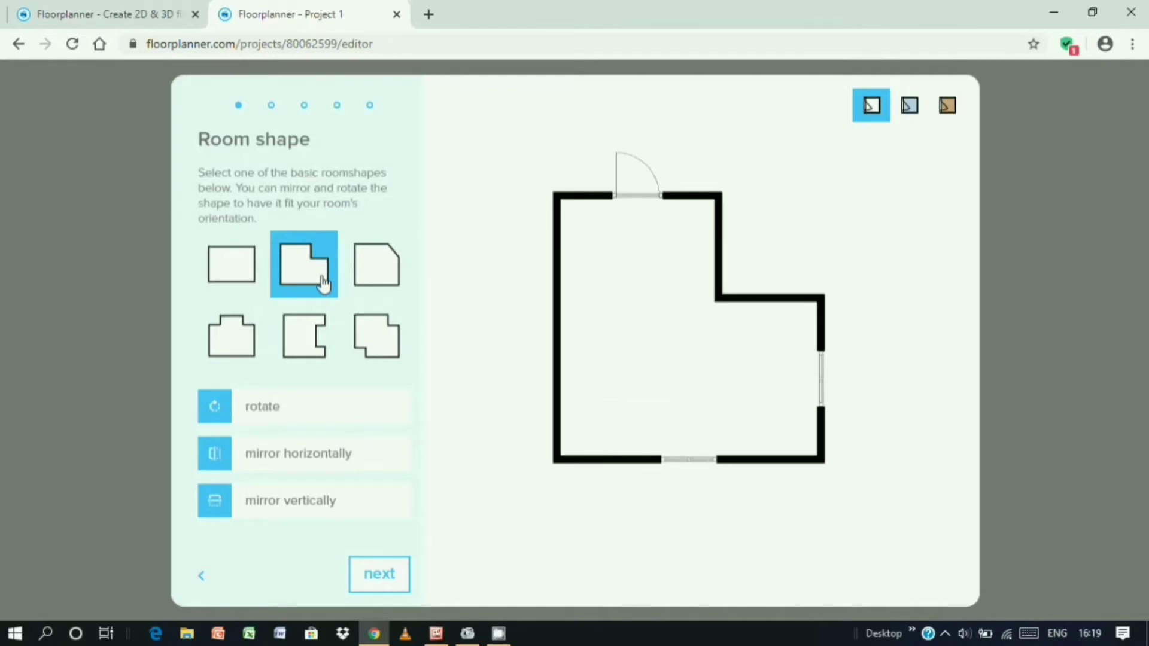
left_click(389, 286)
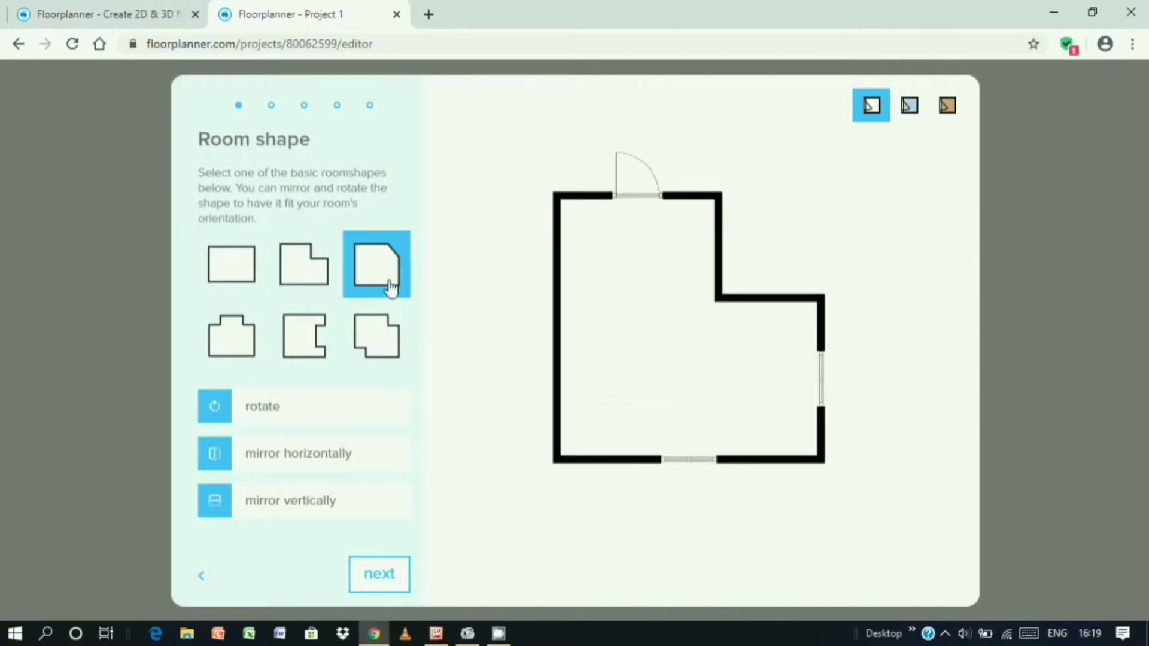
left_click(376, 579)
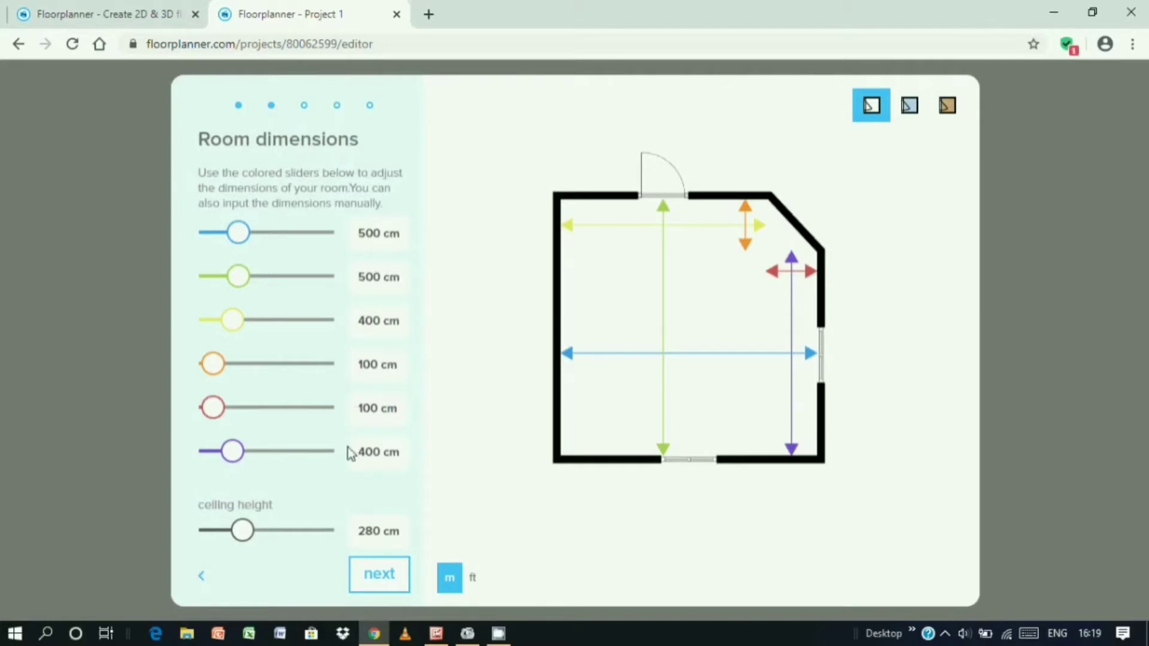
Set the room's ceiling height to 300 cm.
left_click_drag(242, 531, 259, 534)
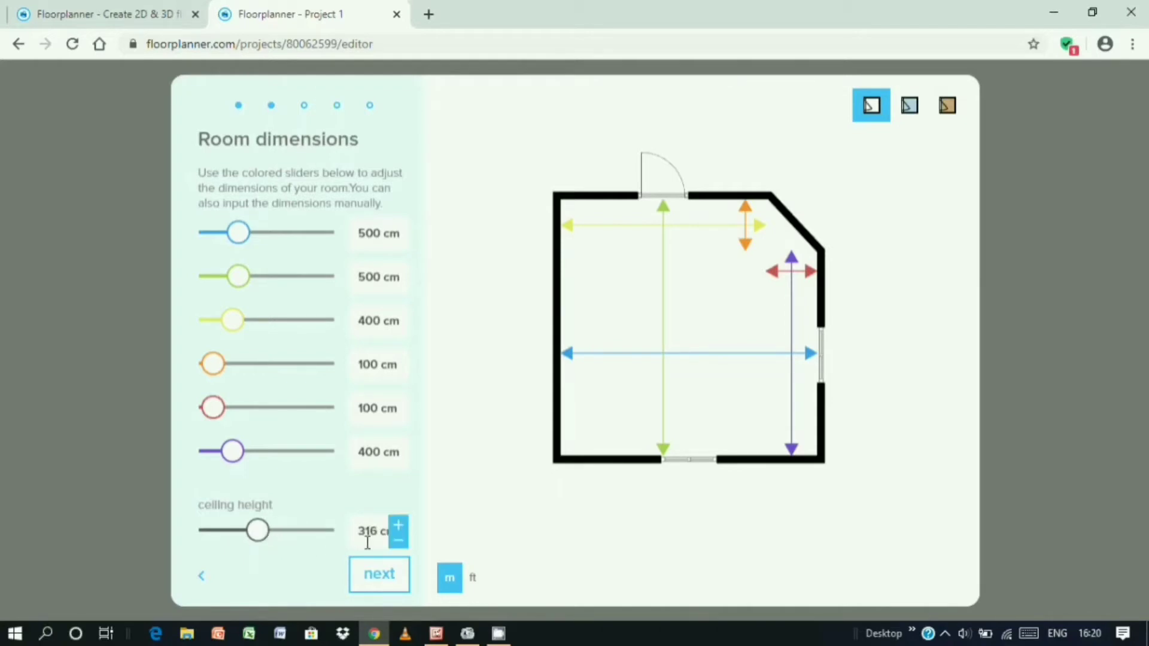
left_click(399, 540)
left_click(399, 540)
left_click(398, 541)
left_click(398, 541)
left_click(398, 540)
left_click(398, 540)
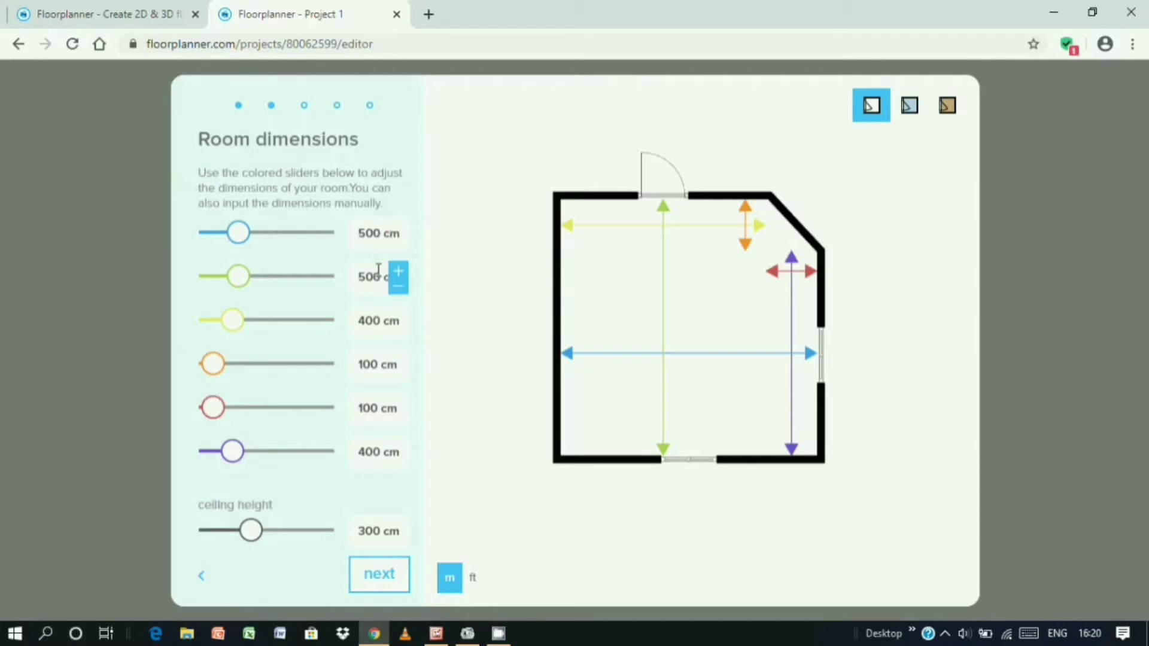
Try an overall room width of 600 cm and an overall depth of 400 cm.
left_click(368, 234)
key("BackSpace")
type("6")
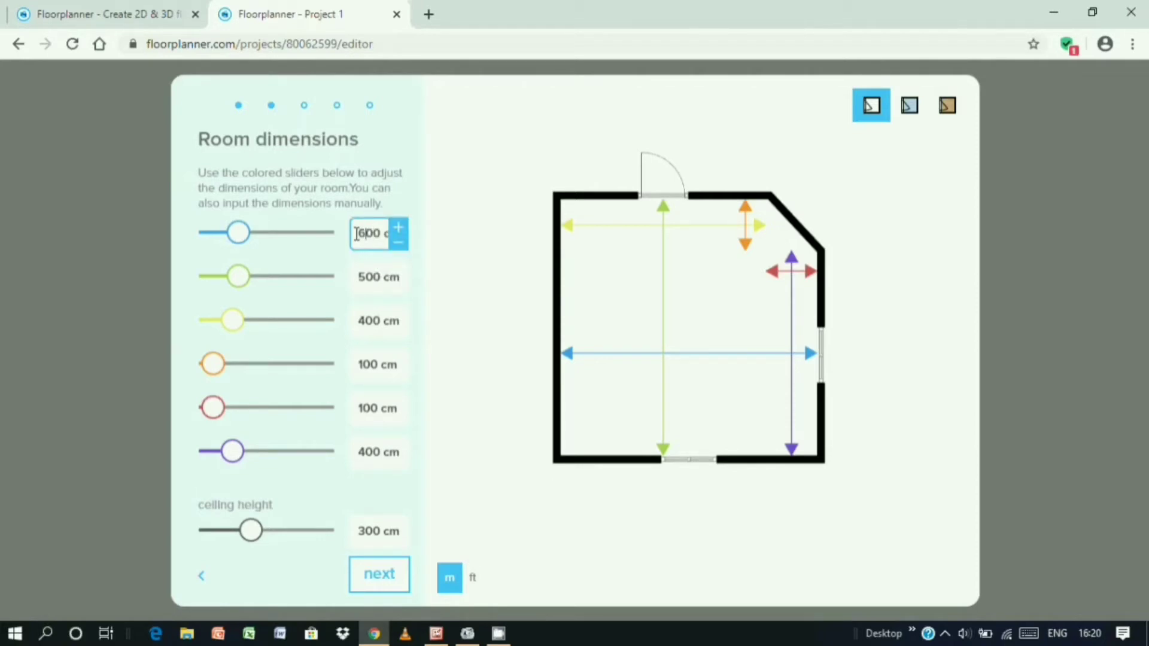
left_click(366, 276)
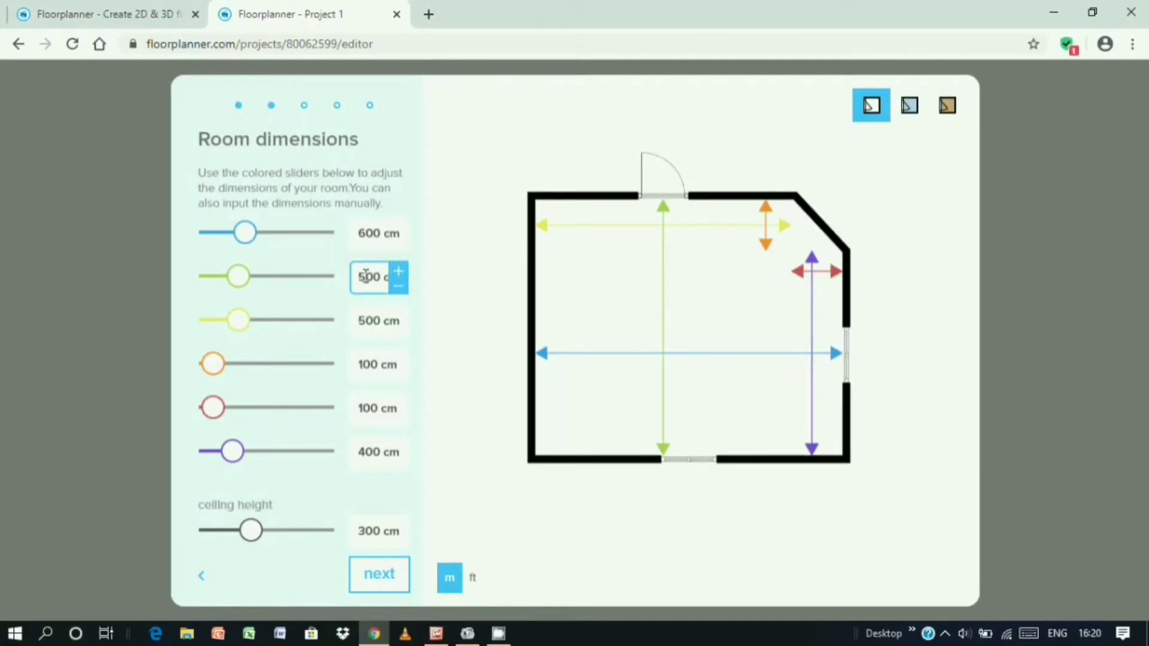
type("4")
left_click(409, 579)
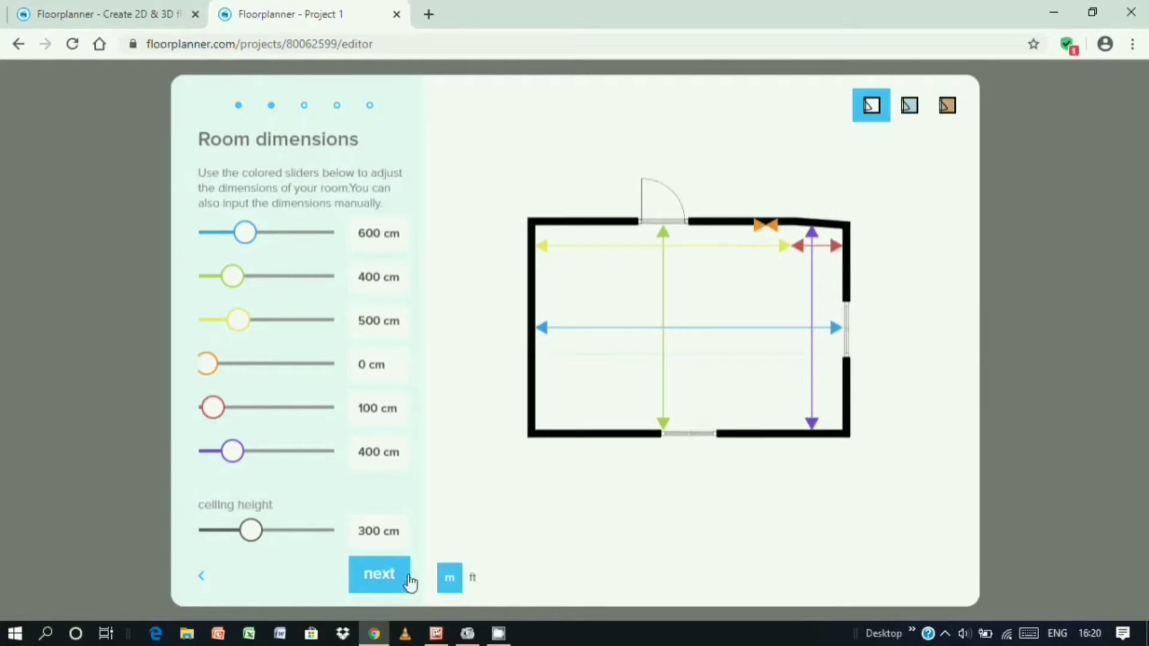
Restore the room's overall width and overall depth to 500 cm each.
mouse_move(362, 261)
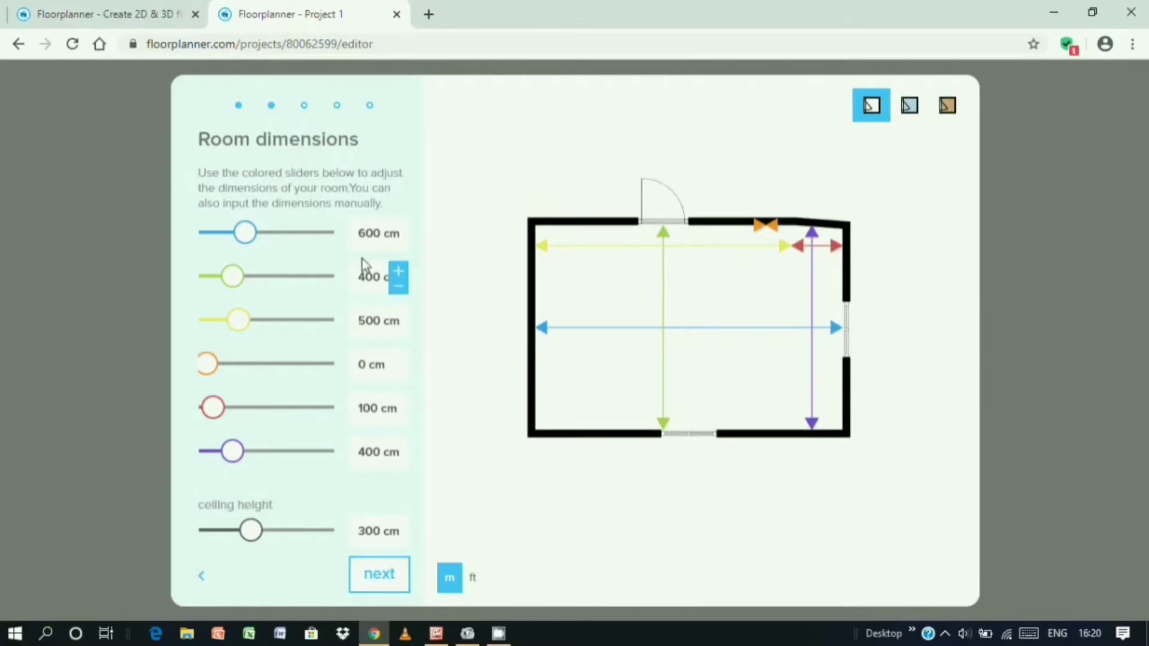
left_click(367, 238)
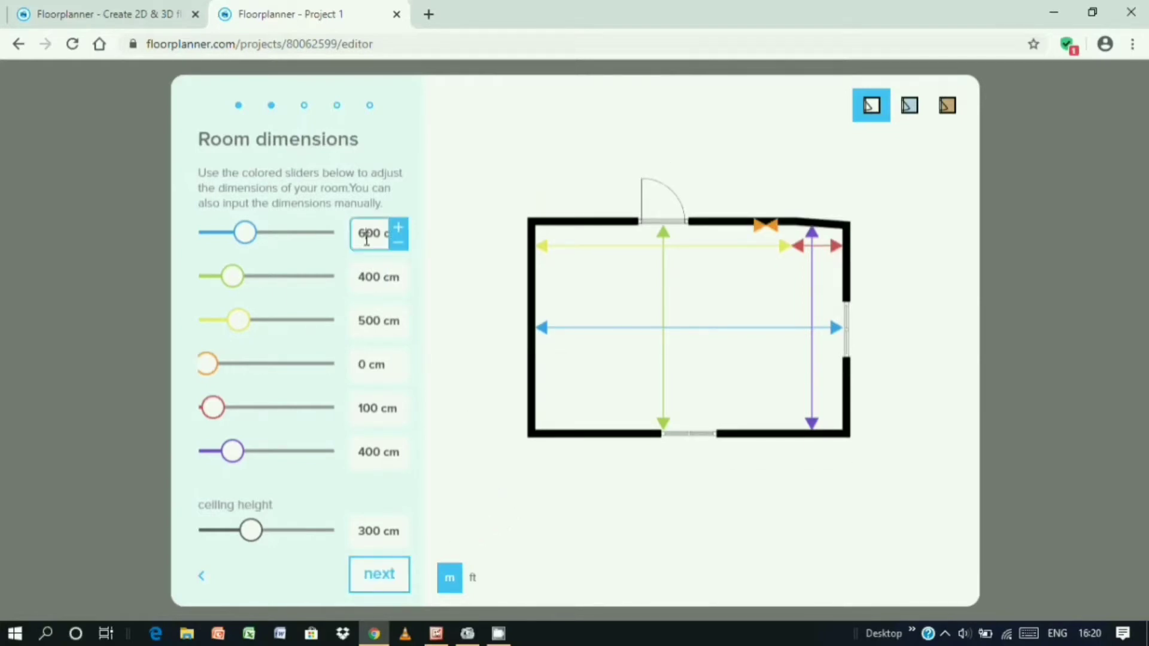
key("BackSpace")
type("5")
left_click(444, 390)
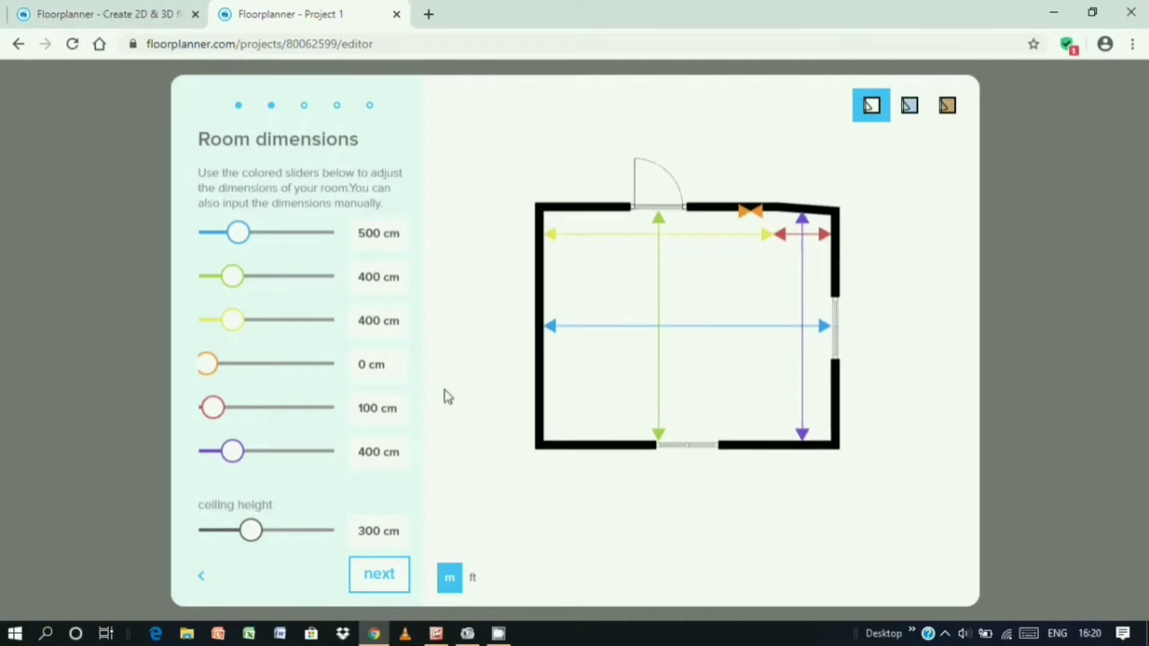
left_click(365, 280)
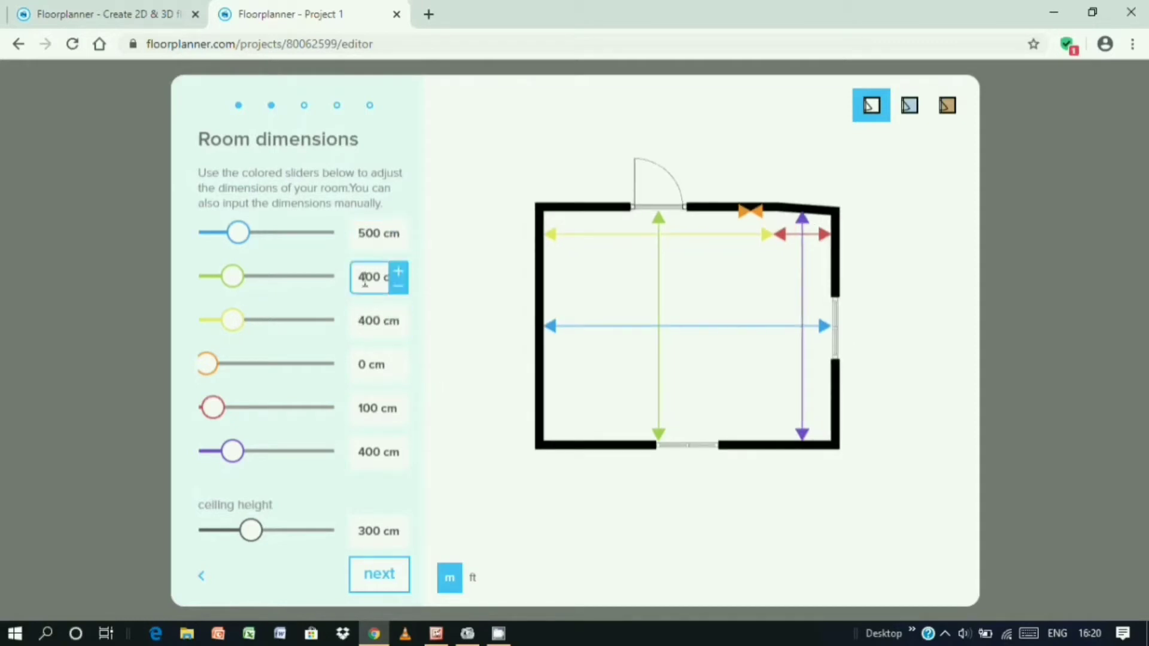
key("BackSpace")
type("5")
left_click(429, 372)
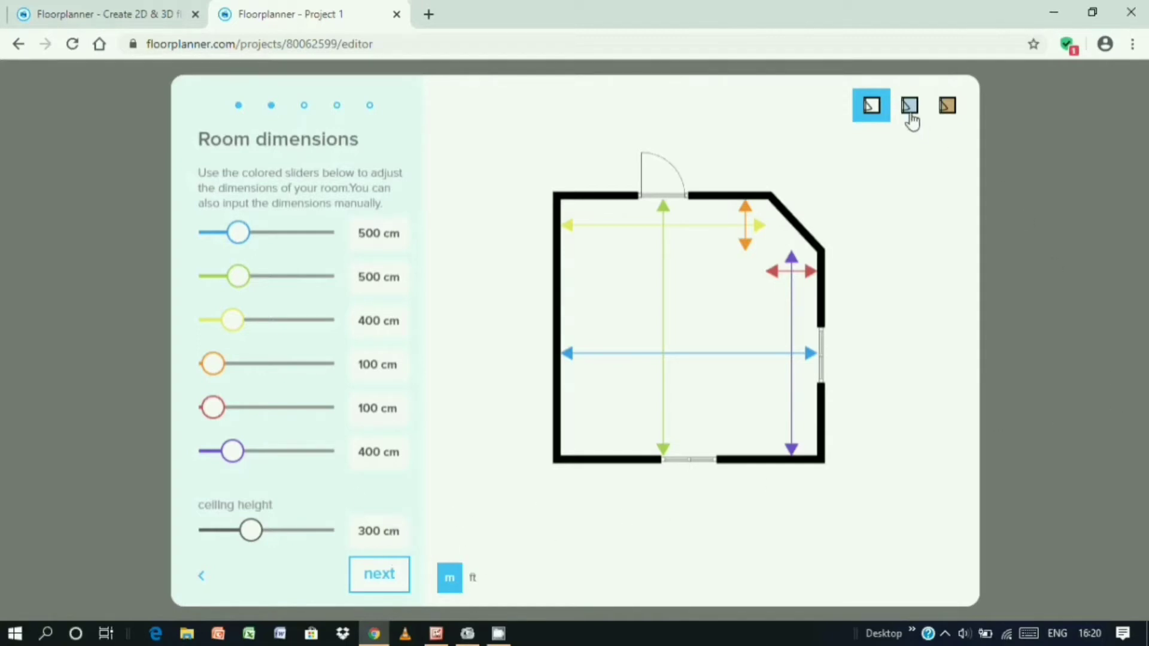
Preview the plan's other two display styles and accept living as the room type.
left_click(909, 108)
left_click(947, 108)
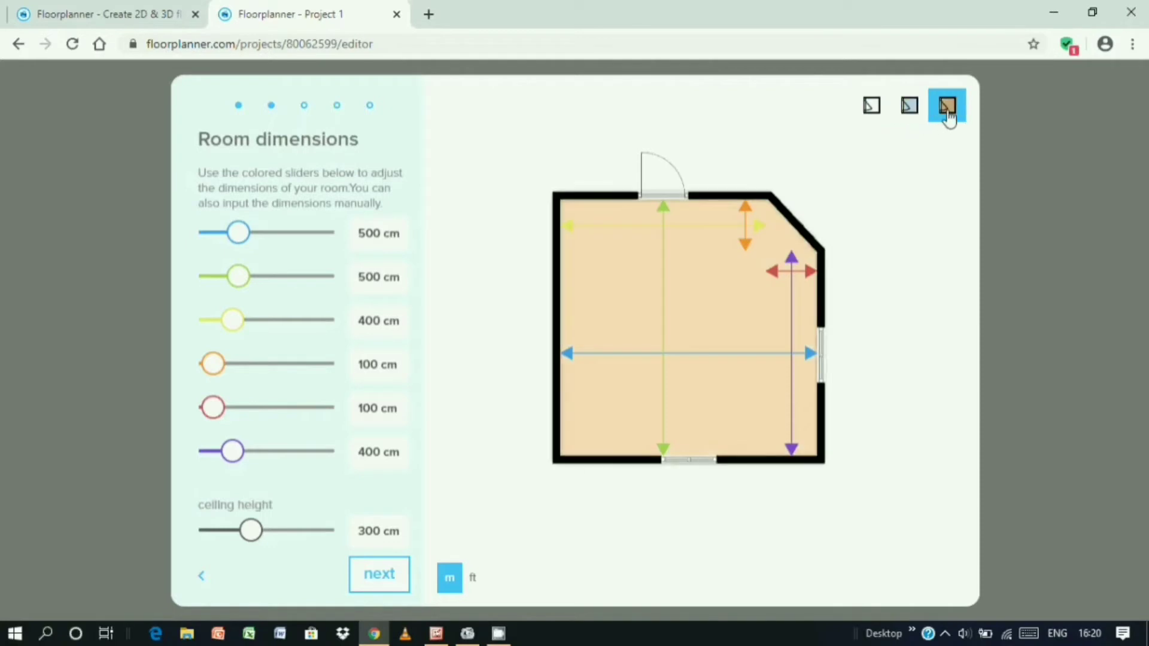
left_click(380, 574)
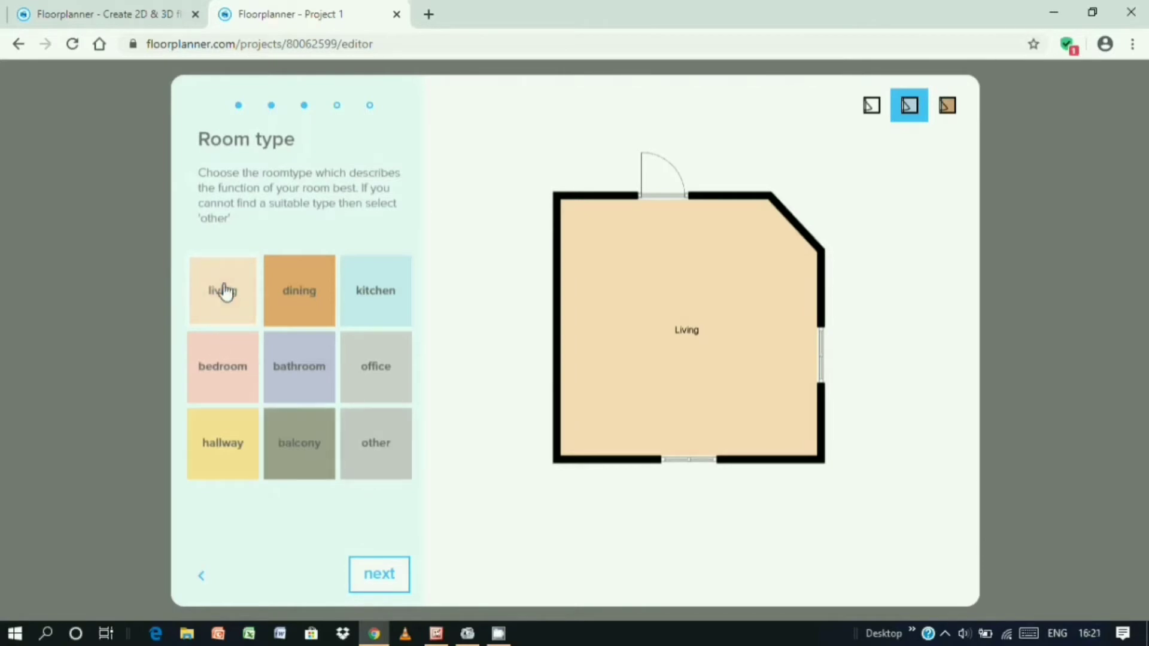
left_click(395, 582)
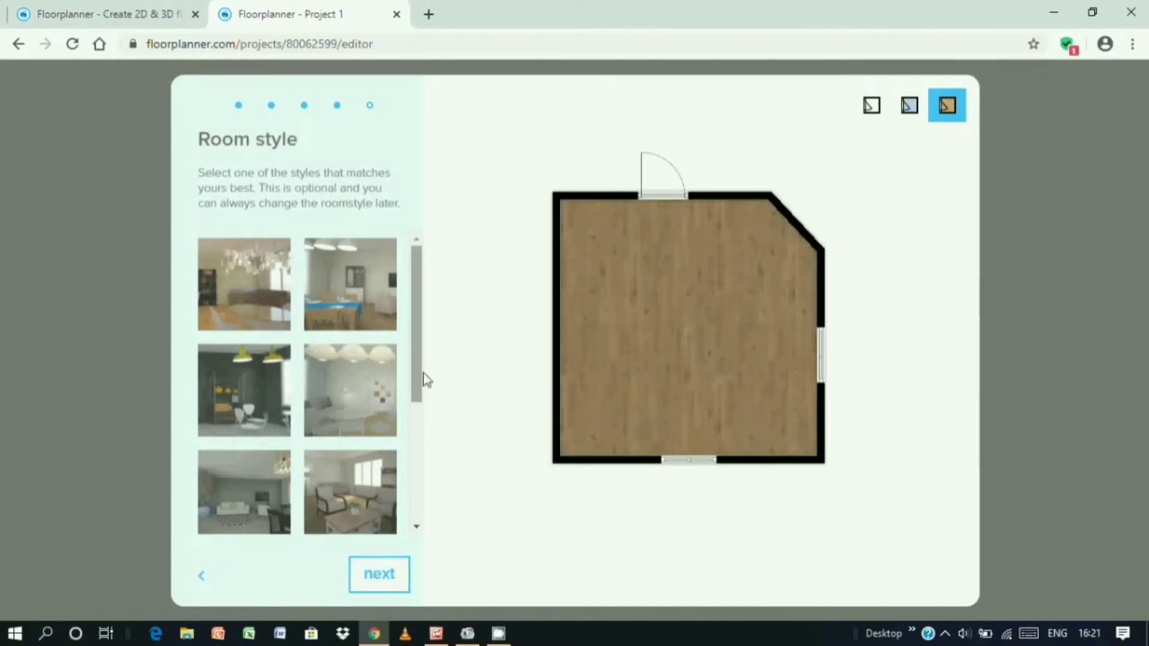
Browse the living room styles, try the first two, and continue to the room layout.
left_click_drag(418, 385, 407, 362)
scroll(406, 389, "down", 1)
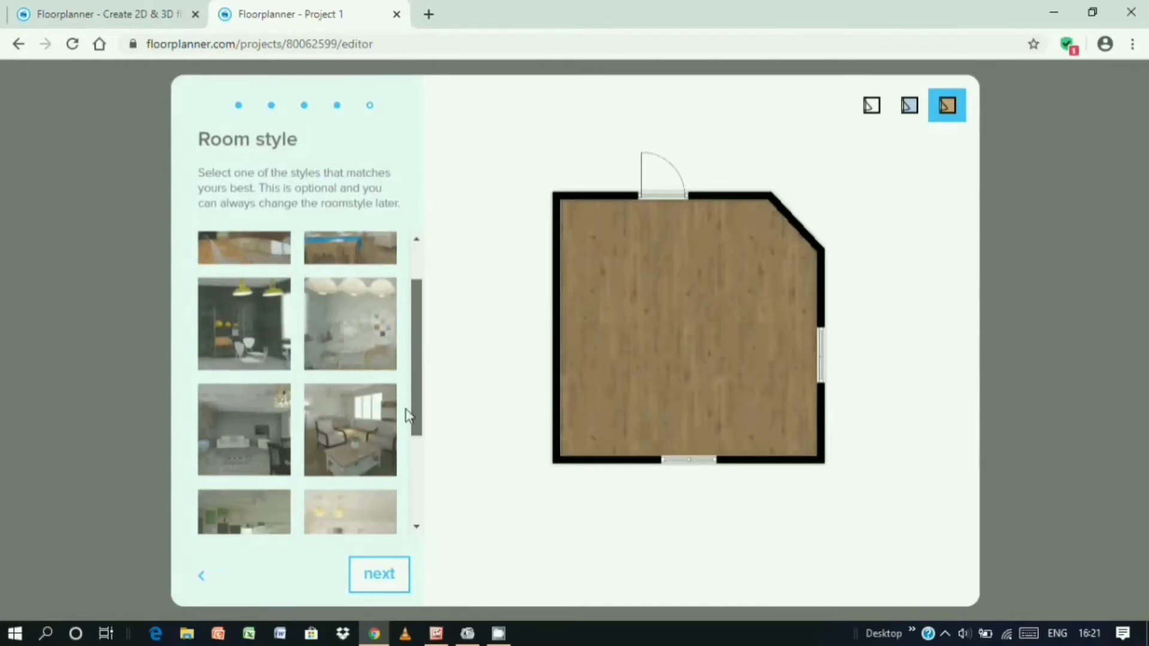
scroll(359, 359, "up", 1)
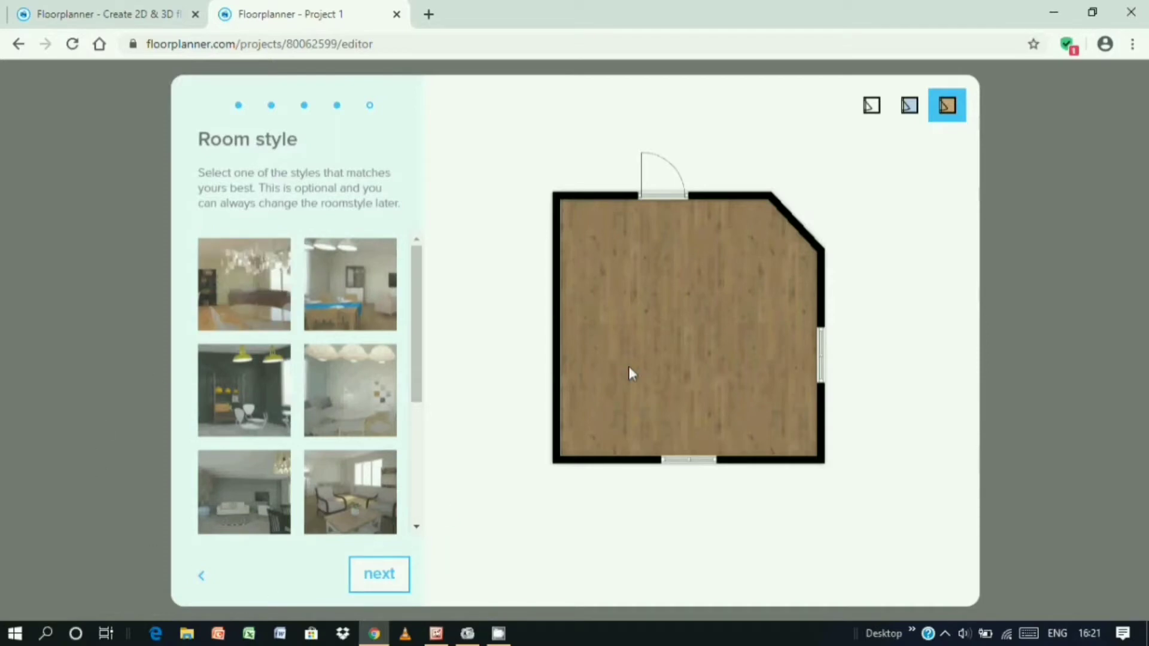
left_click(246, 293)
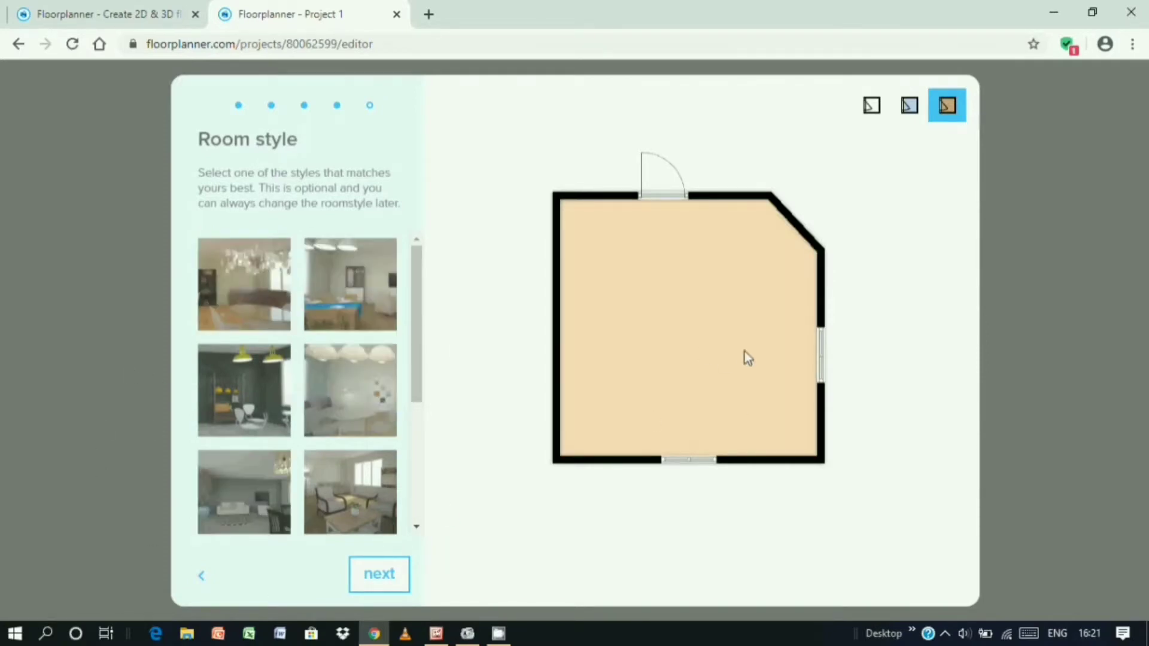
left_click(342, 287)
left_click_drag(418, 388, 420, 518)
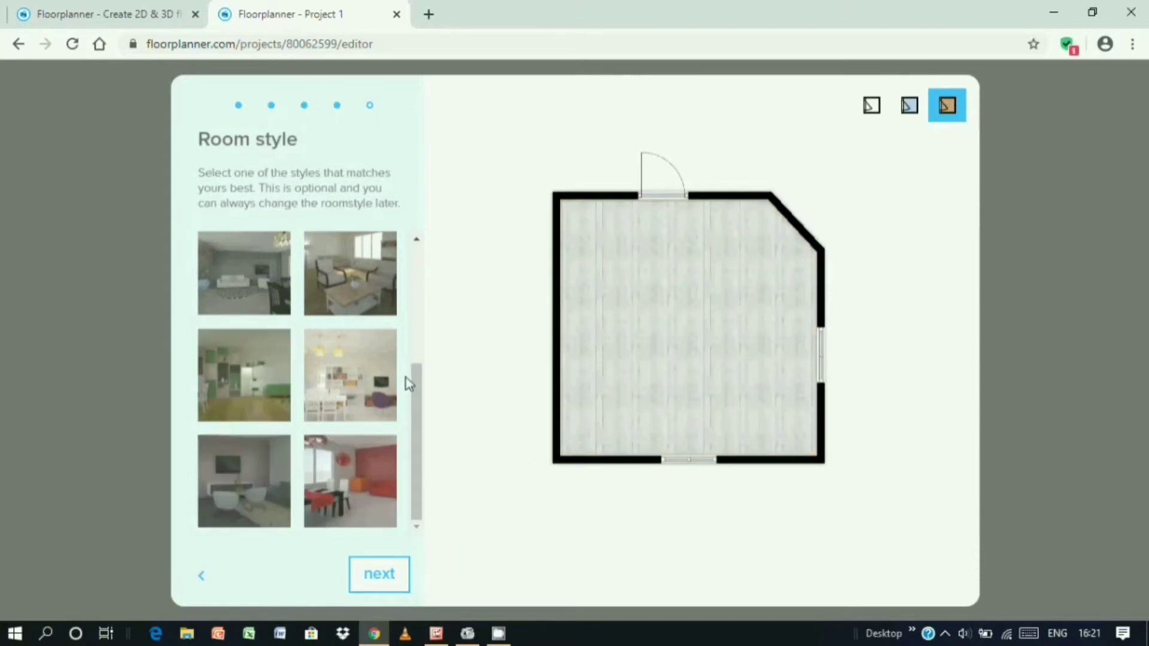
left_click_drag(418, 434, 429, 265)
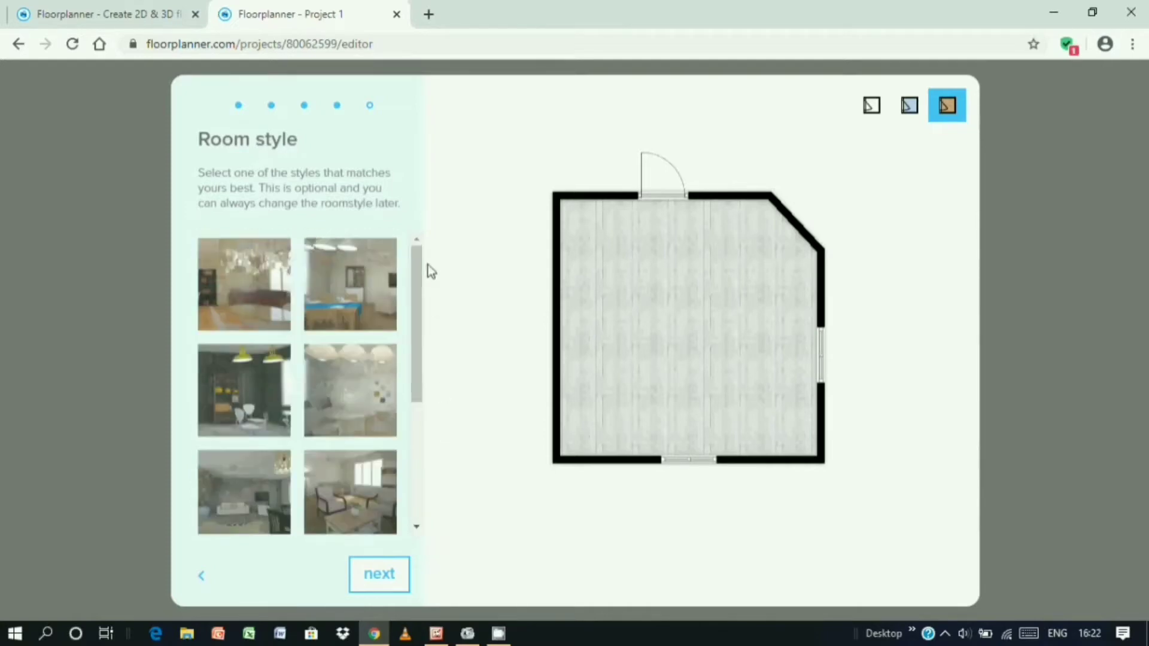
left_click(383, 575)
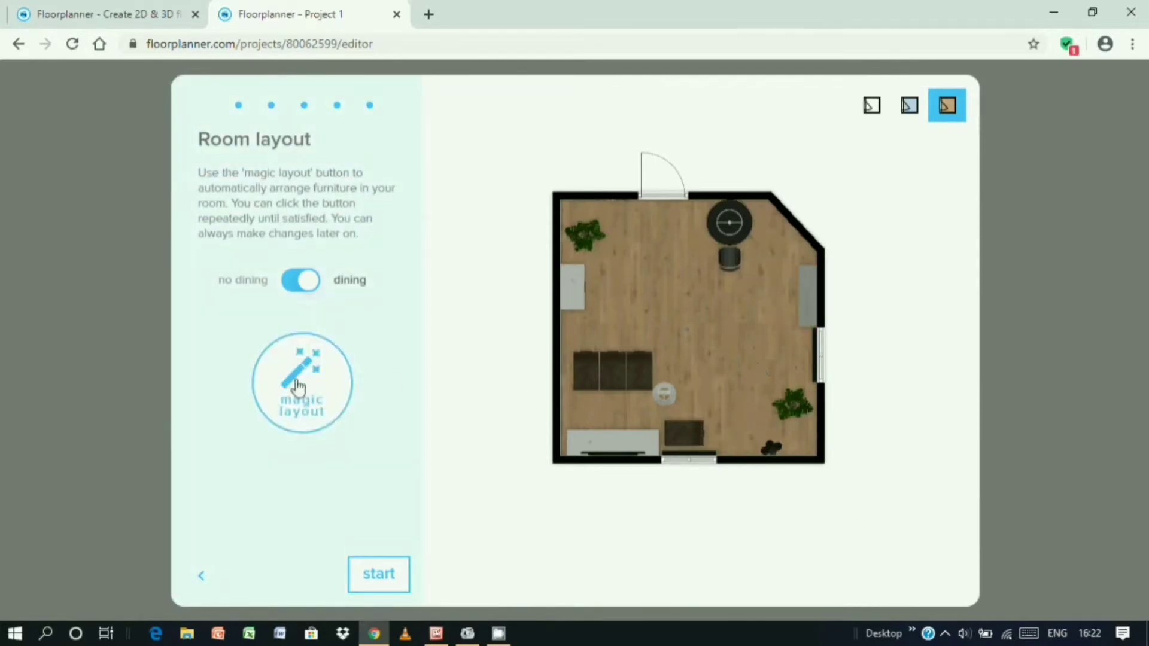
Generate new magic layouts with dining included and open the furnished room in the editor.
left_click(321, 396)
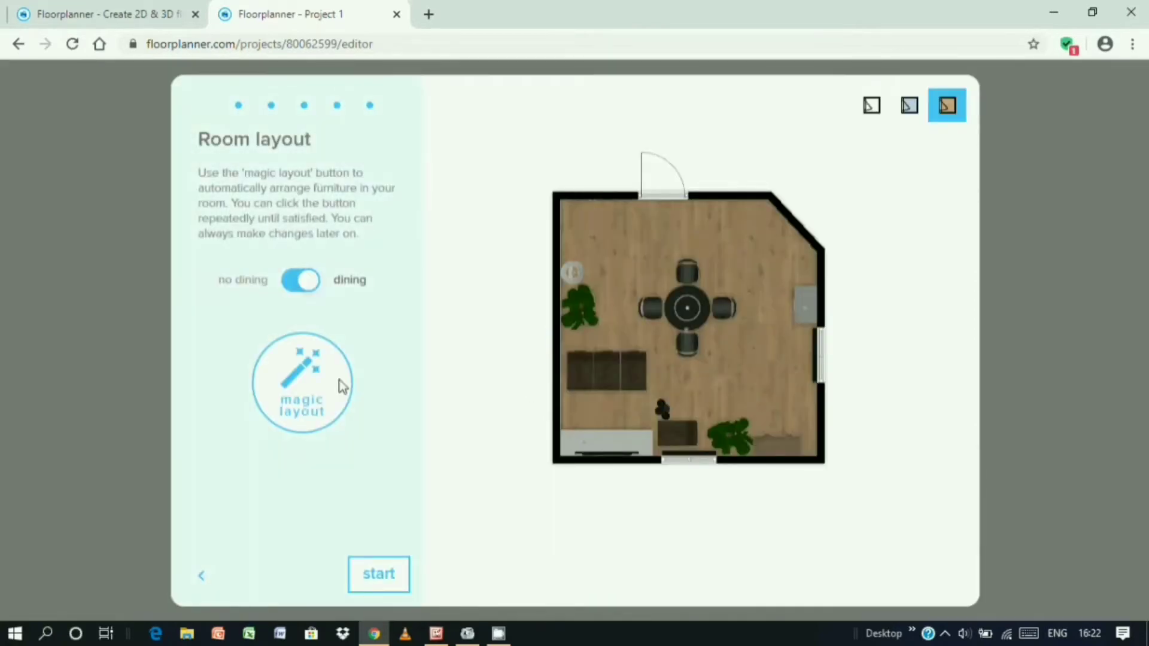
left_click(343, 386)
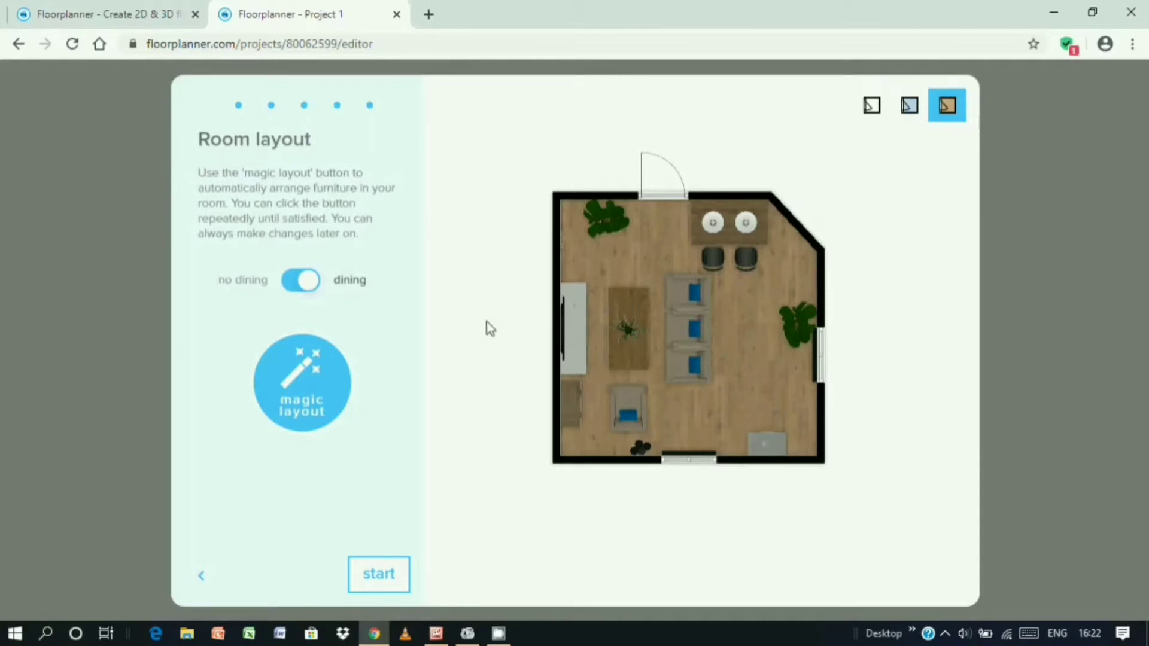
left_click(377, 579)
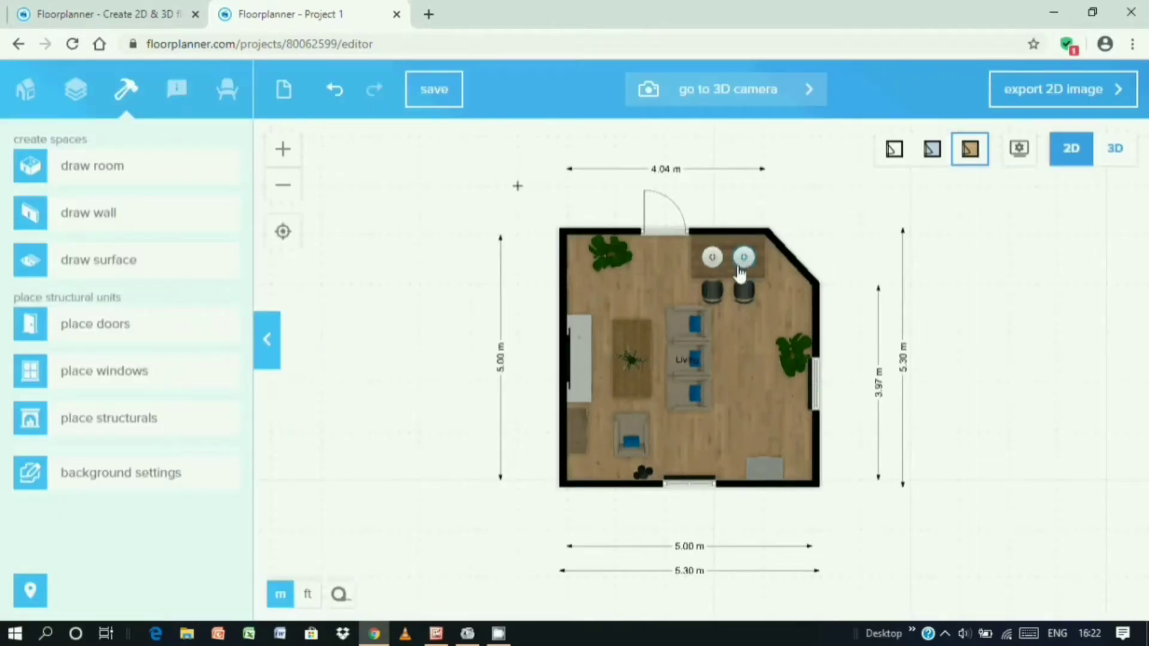
Move the dining table and its two round white items to the lower-right area of the room.
left_click_drag(727, 268, 752, 411)
left_click_drag(712, 257, 743, 410)
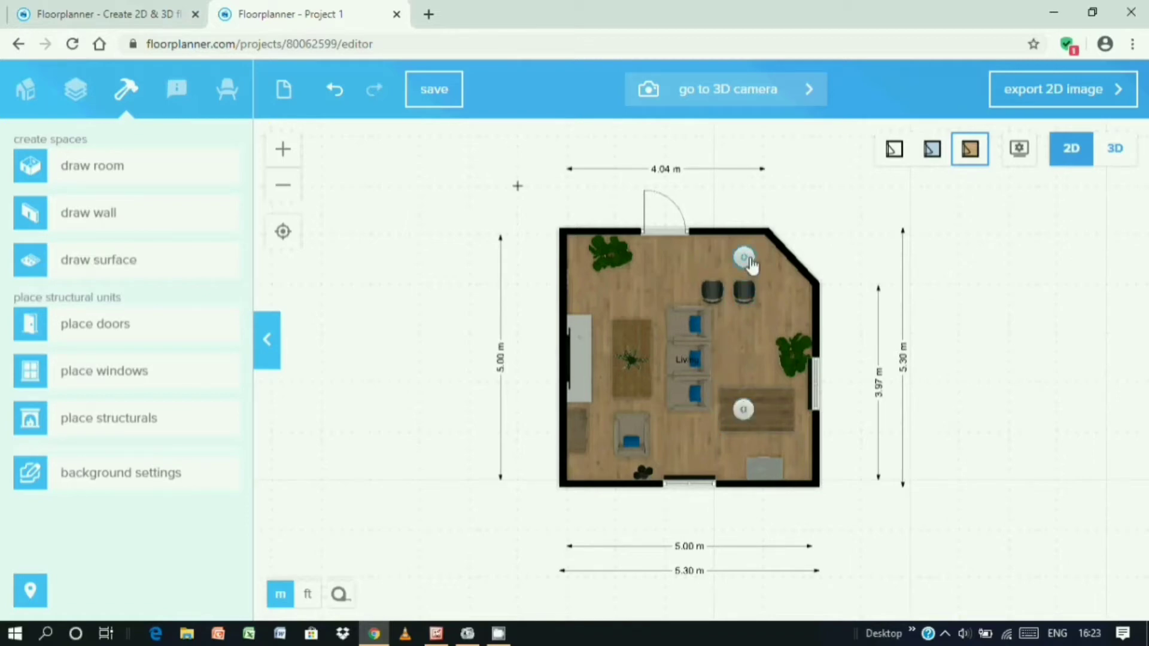
left_click_drag(746, 260, 777, 409)
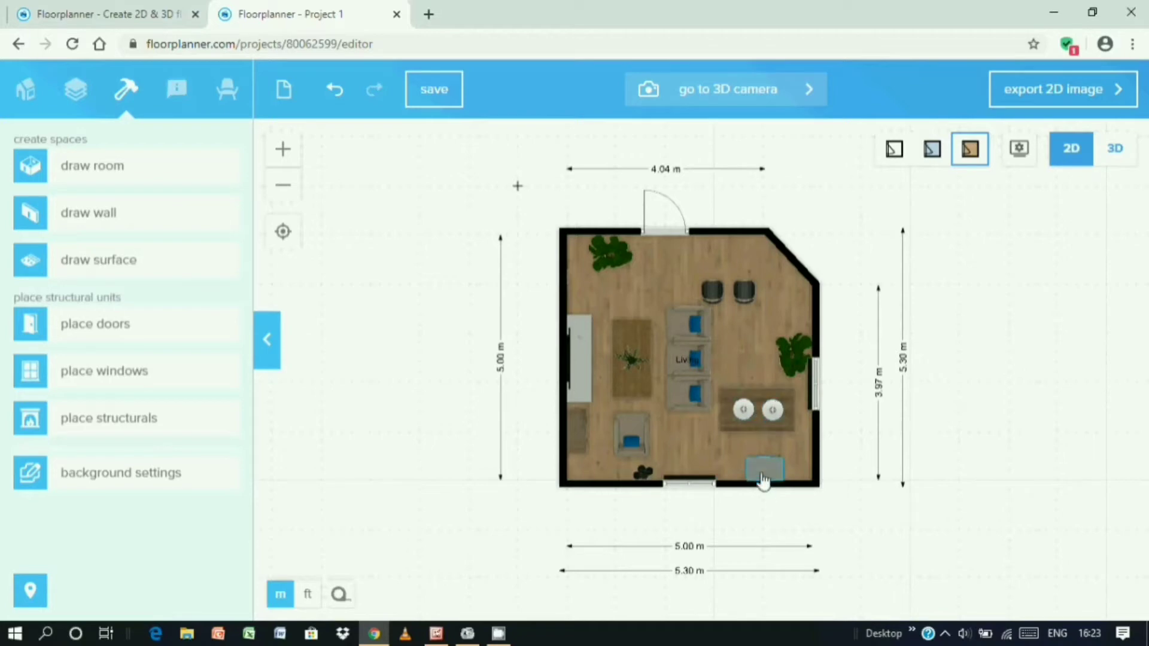
Move the drawer chest up beside the right wall and both dining chairs below the table, tucking the table group into the lower-right corner.
left_click_drag(763, 478, 782, 461)
left_click_drag(719, 312, 752, 468)
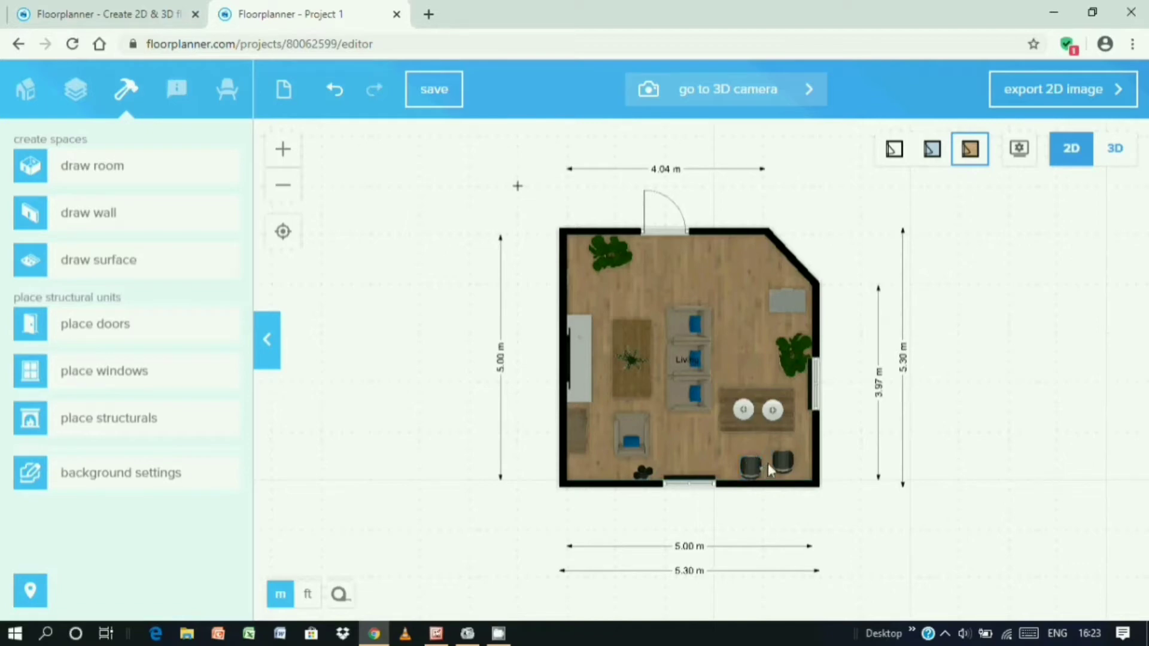
left_click_drag(755, 421, 759, 467)
Rotate the Petra 5-Drawer Chest to -90° and place it against the right wall below the angled corner.
left_click(786, 308)
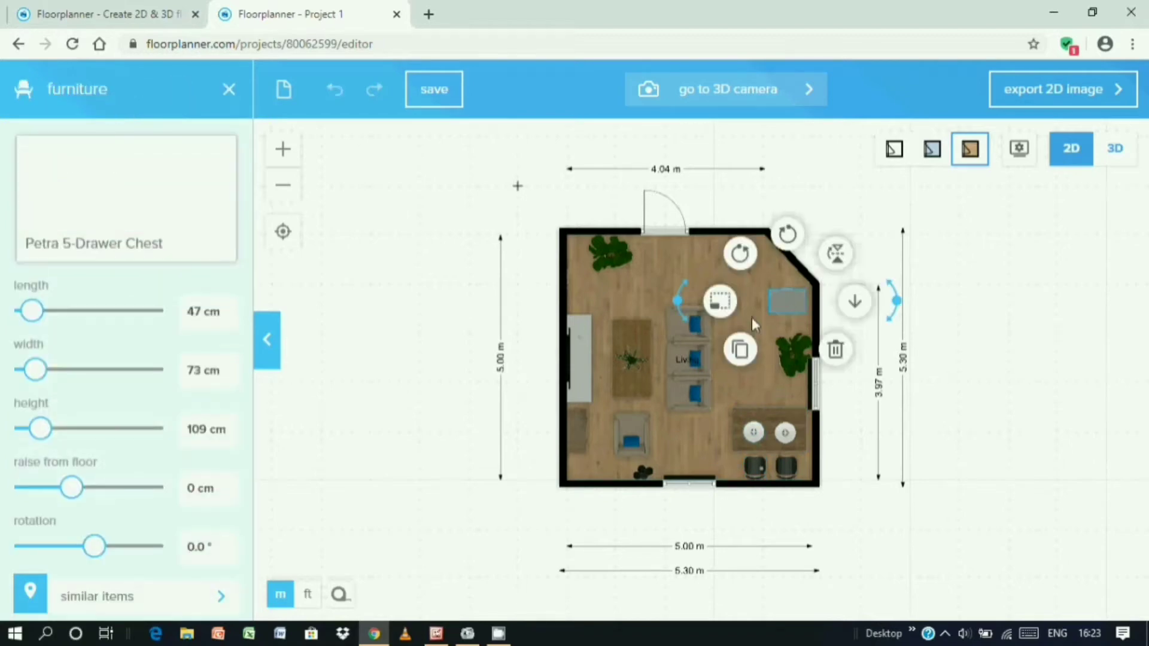
left_click_drag(677, 304, 784, 376)
left_click(206, 550)
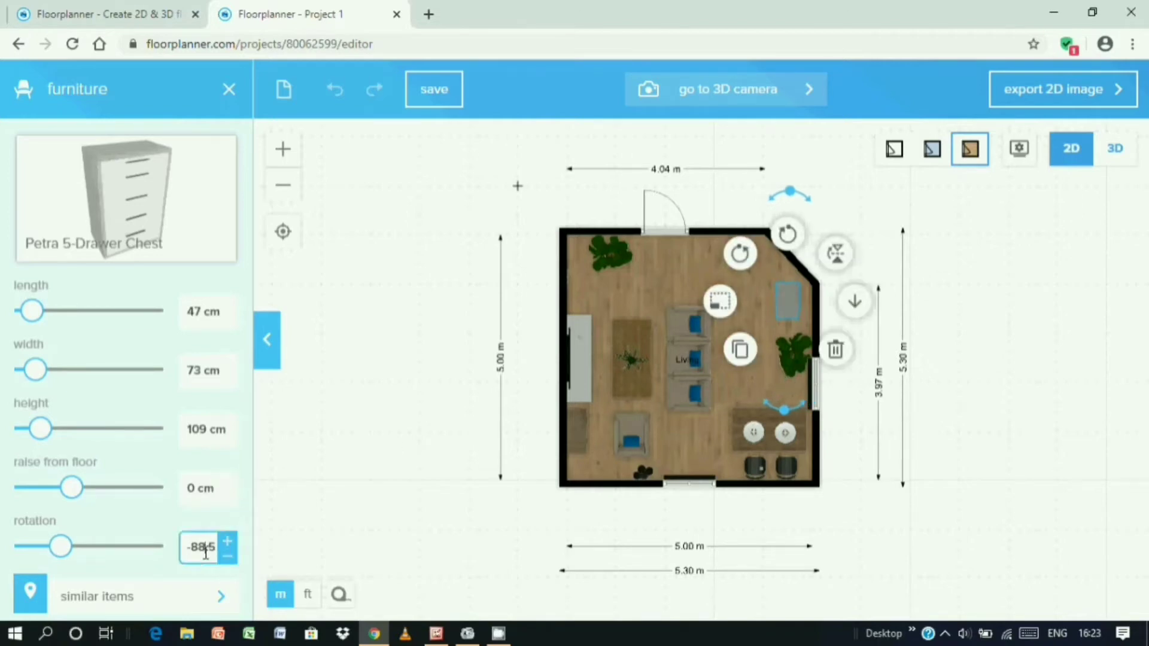
left_click(228, 557)
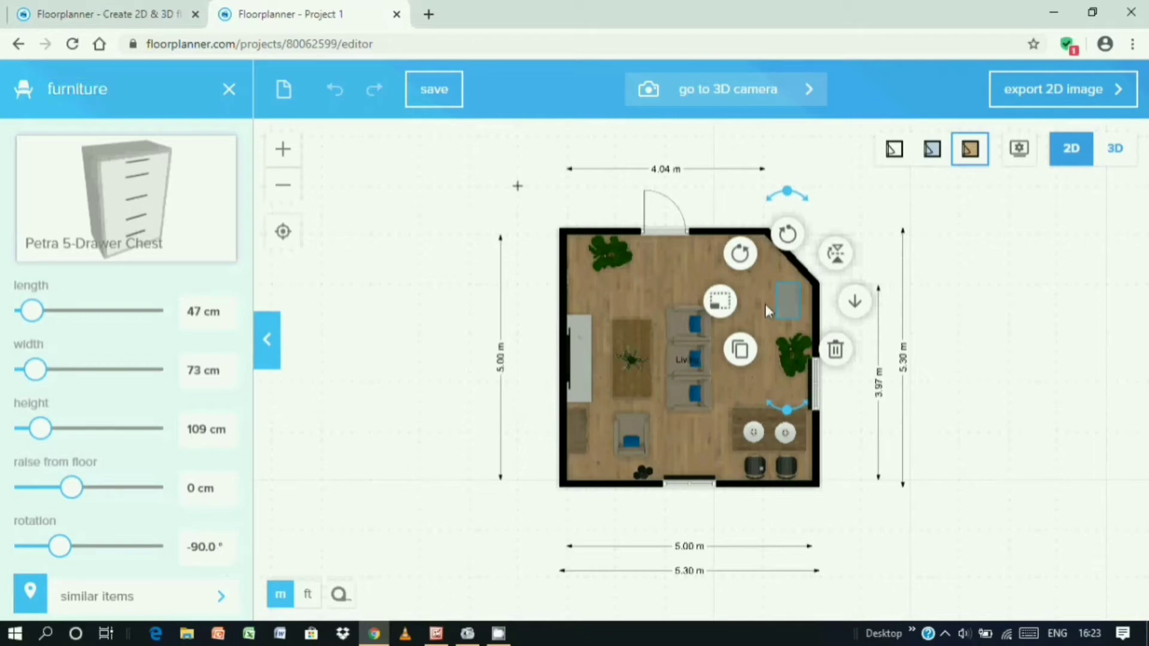
left_click(799, 312)
left_click_drag(792, 310, 804, 312)
Move the right-hand Ficus Lyrata plant to the upper wall beside the angled corner and slide the chest down to the window.
left_click(789, 372)
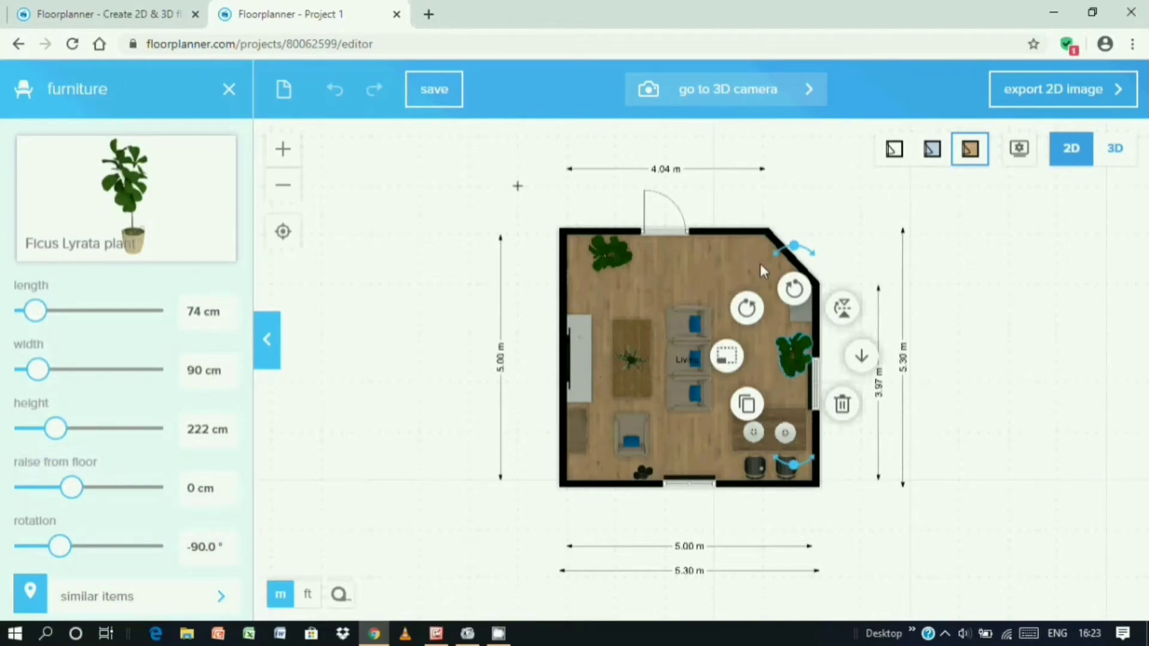
left_click(760, 263)
left_click(795, 370)
left_click(765, 351)
left_click(787, 367)
left_click(779, 393)
left_click_drag(779, 357, 748, 263)
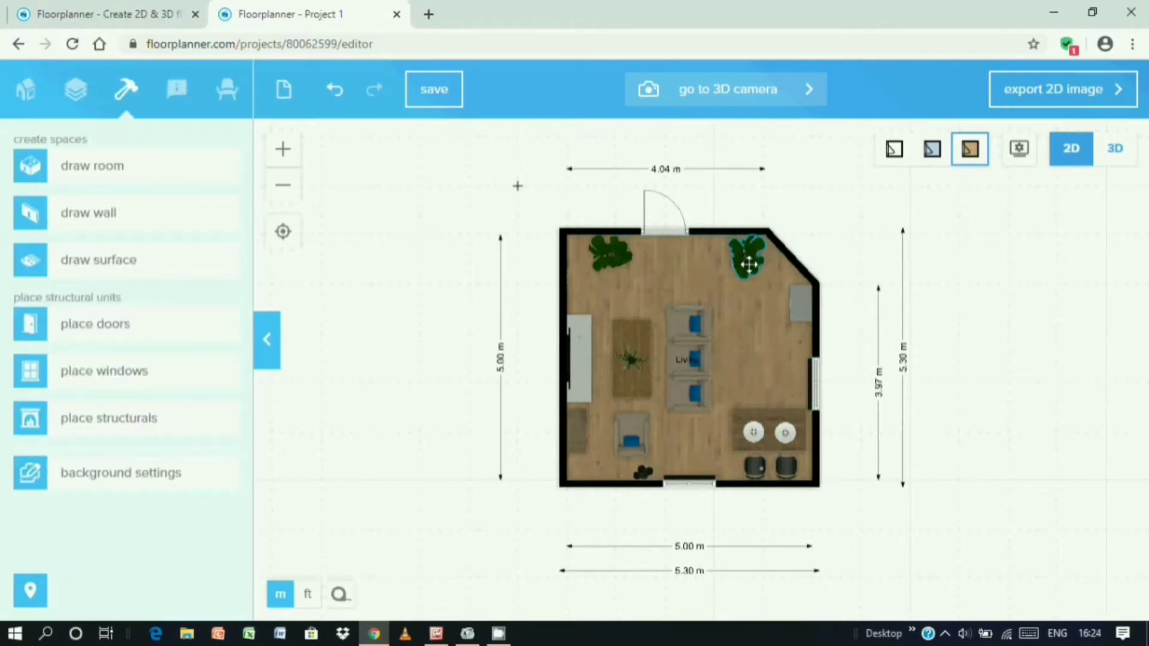
left_click_drag(803, 318, 806, 354)
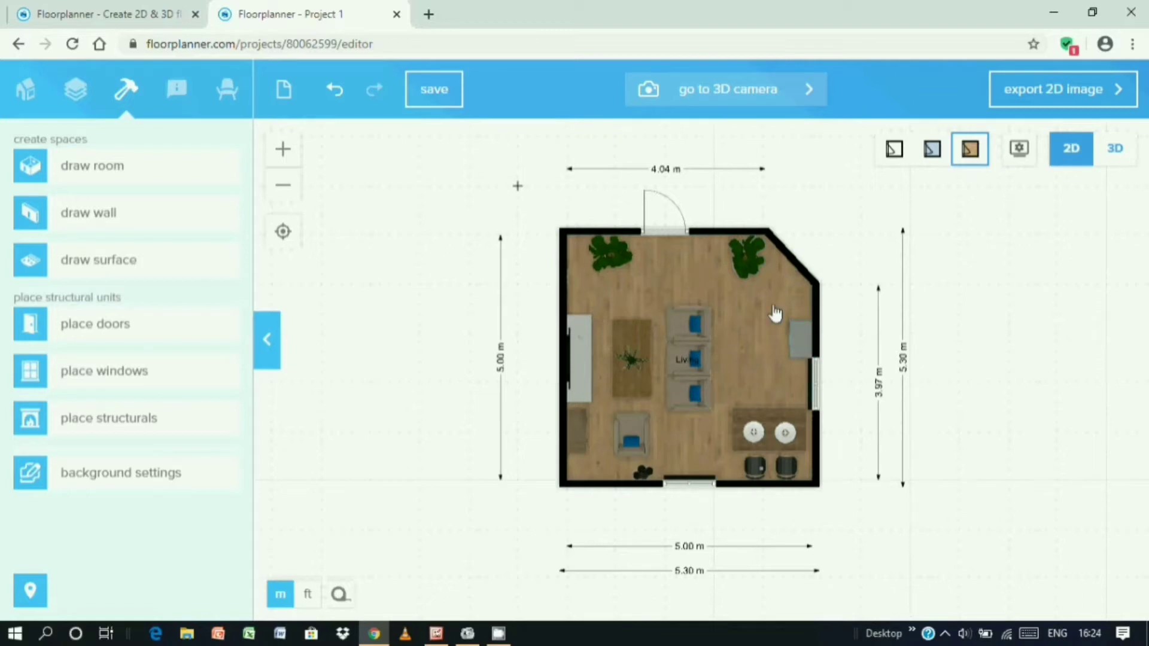
Shift the ficus away from the angled corner, move the door onto the angled wall, and make it open into the room.
left_click_drag(727, 271, 675, 286)
left_click_drag(663, 233, 784, 194)
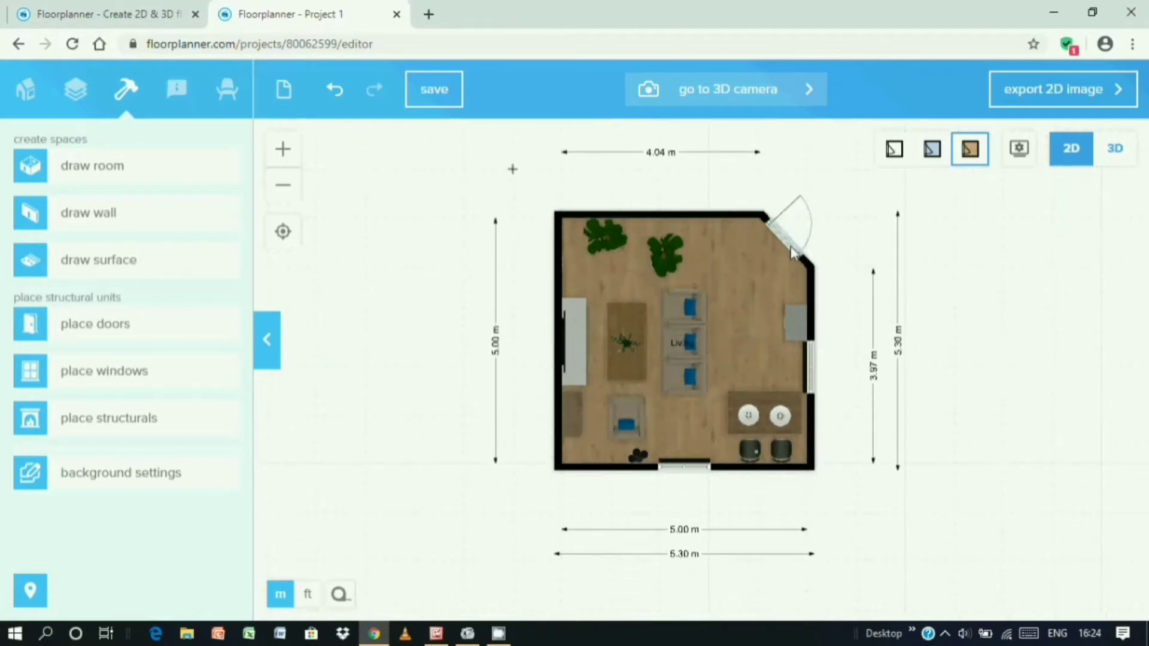
left_click(792, 254)
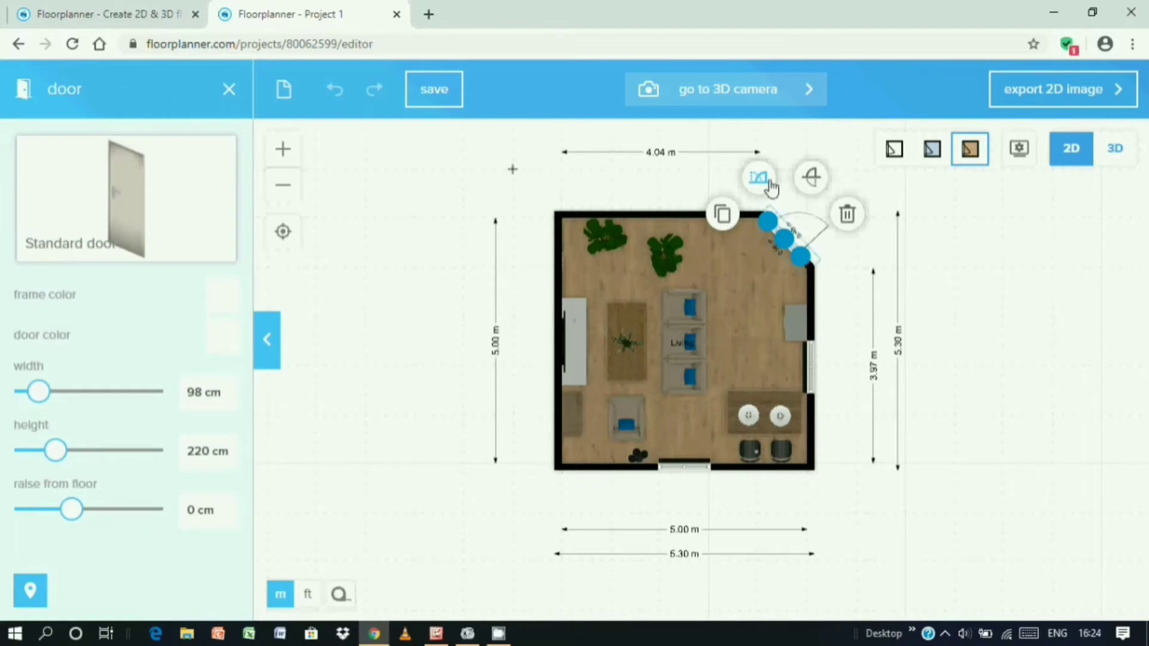
left_click(810, 177)
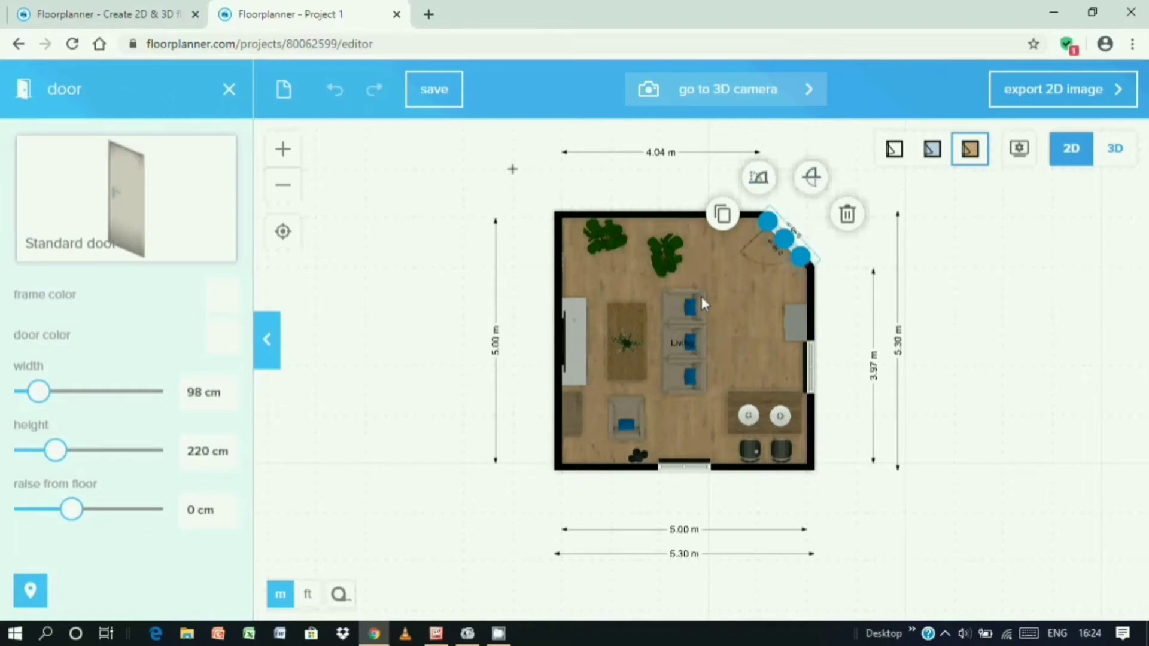
left_click(778, 286)
Place one ficus against the right wall above the window and the other at the upper wall beside the door.
left_click_drag(664, 256, 766, 281)
left_click_drag(793, 323, 793, 353)
left_click_drag(767, 283, 793, 302)
left_click_drag(620, 241, 726, 230)
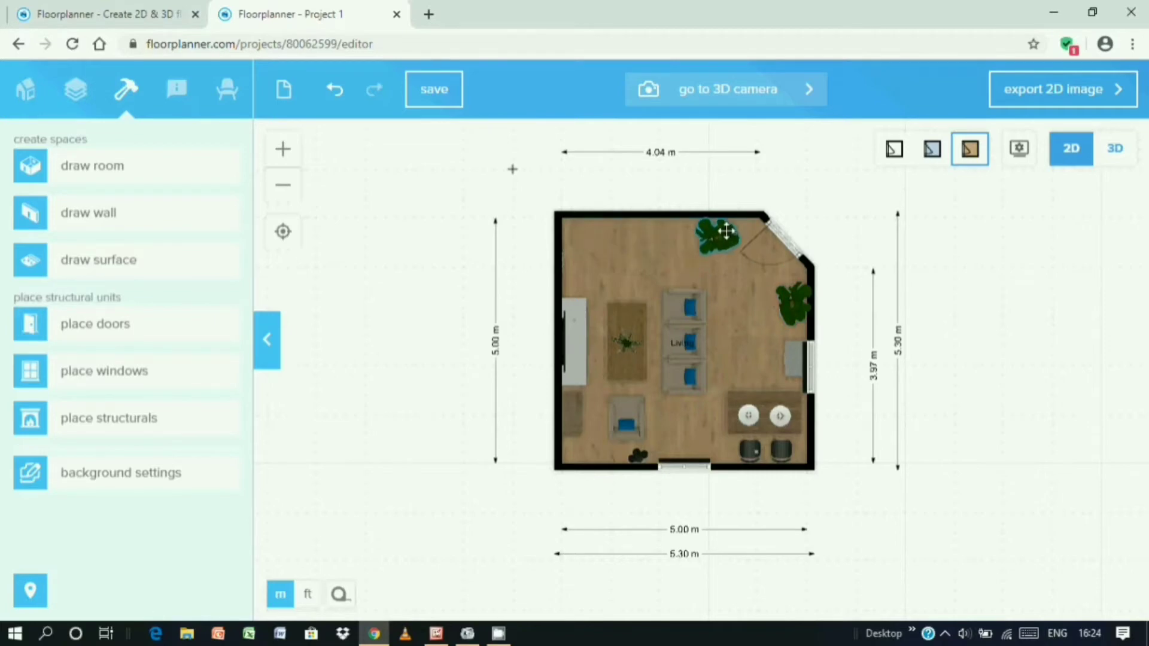
Move the Petra 5-Drawer Chest into the room's upper-left corner, rotated to 180°.
left_click_drag(793, 362, 615, 256)
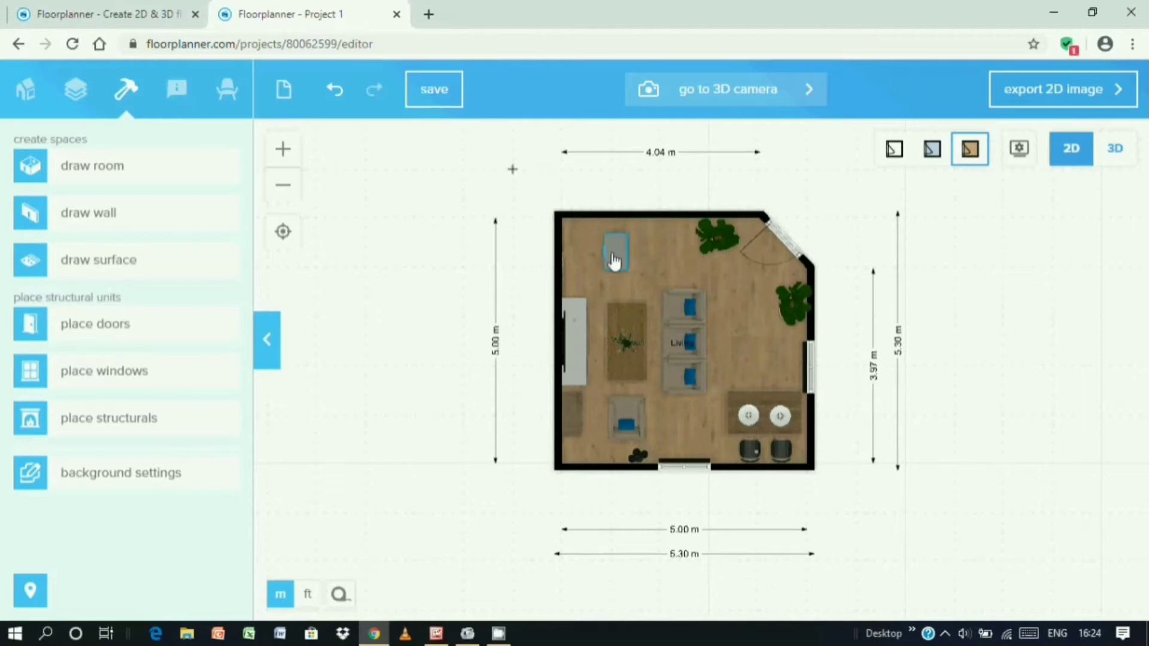
left_click_drag(608, 371, 727, 253)
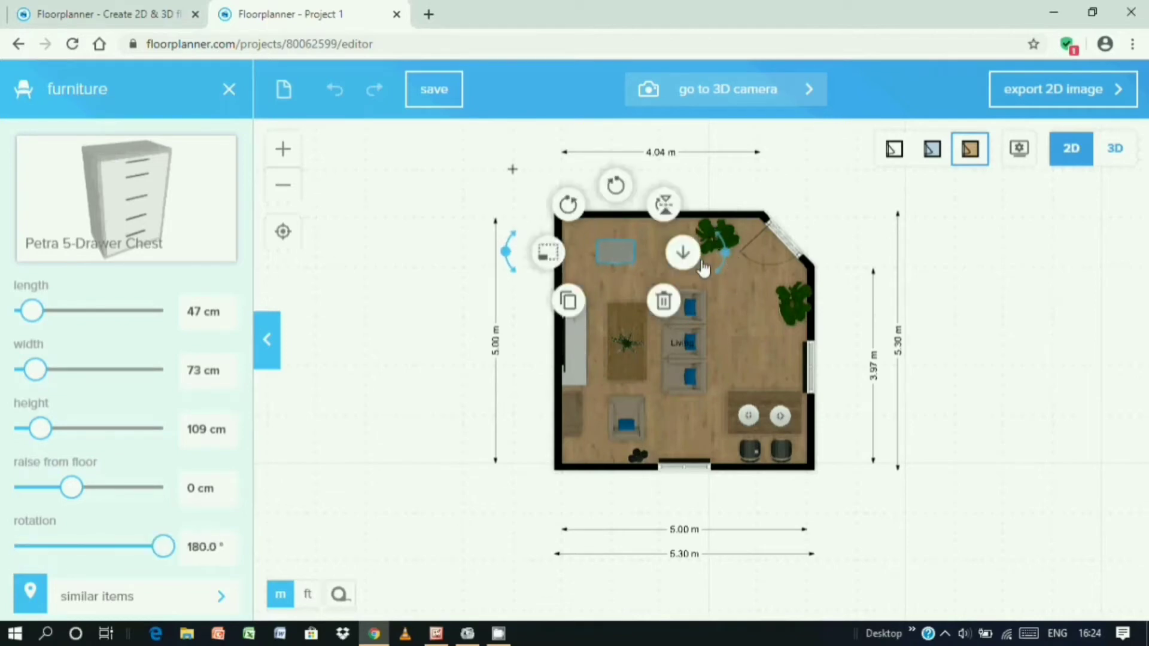
left_click(619, 241)
left_click_drag(613, 235, 580, 224)
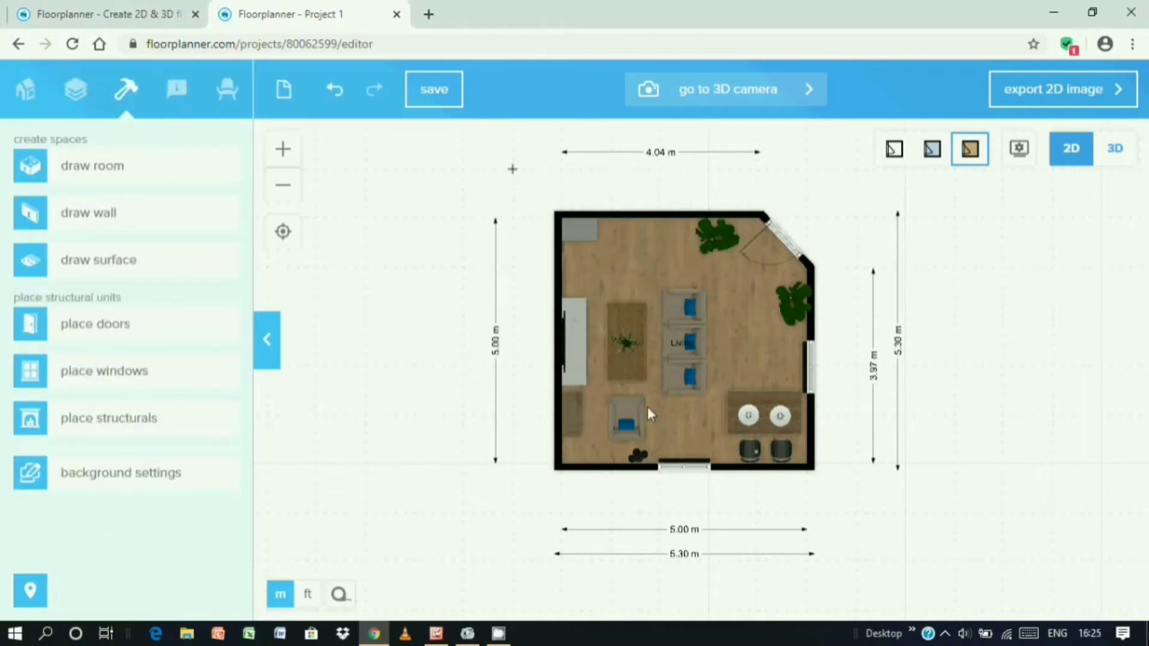
Turn the two dining chairs to 177° and -179.5° and move them to the upper side of the dining table.
left_click(759, 453)
left_click_drag(640, 454, 840, 456)
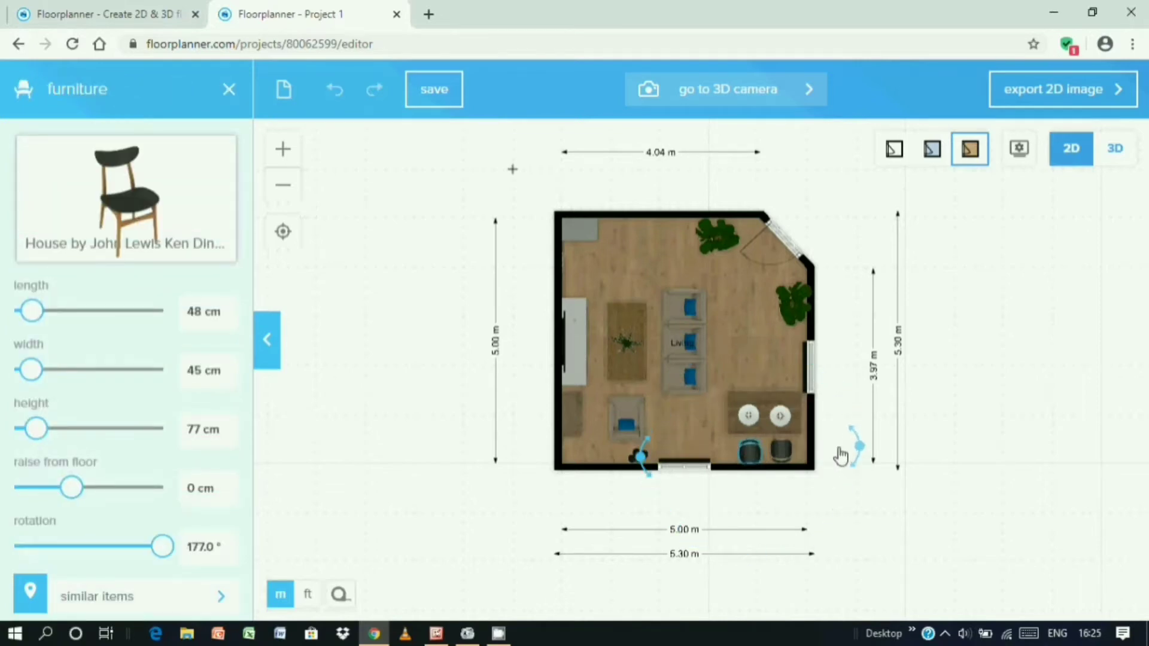
left_click(778, 454, "shift")
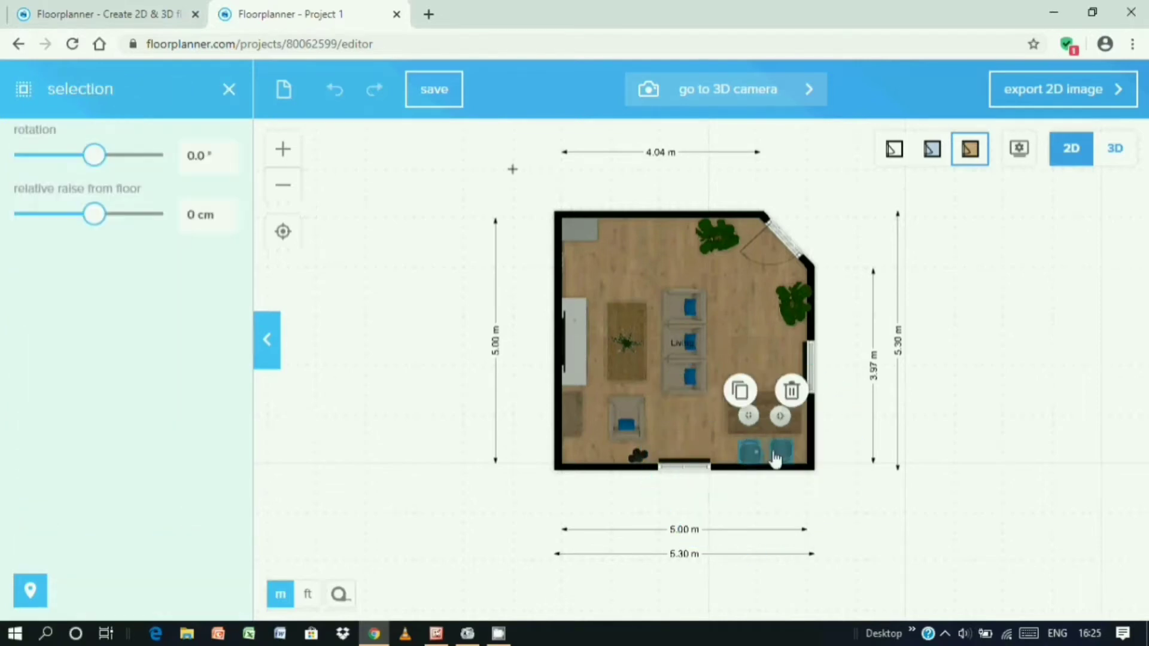
left_click(779, 457)
left_click(779, 461)
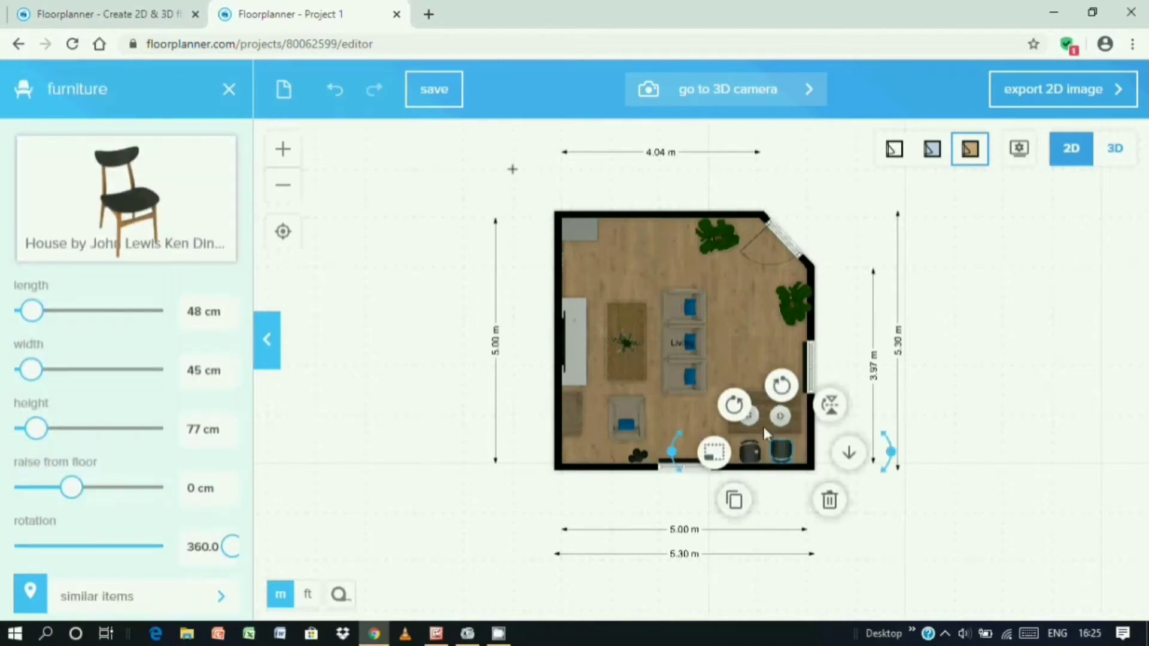
left_click_drag(670, 462, 866, 461)
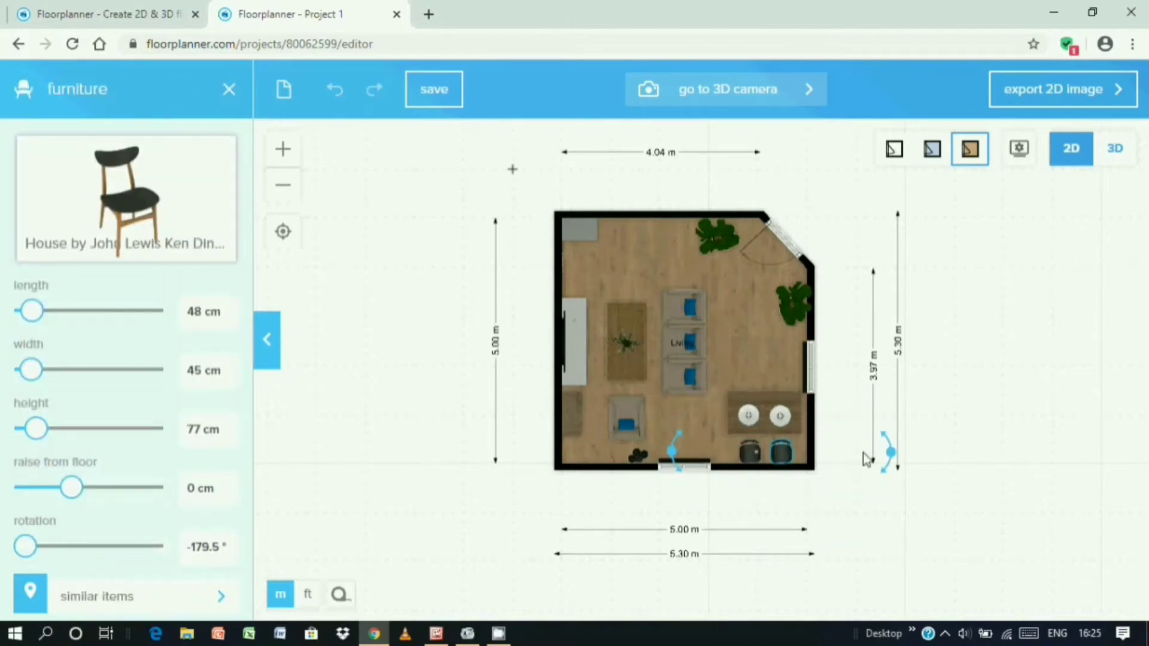
left_click(1014, 408)
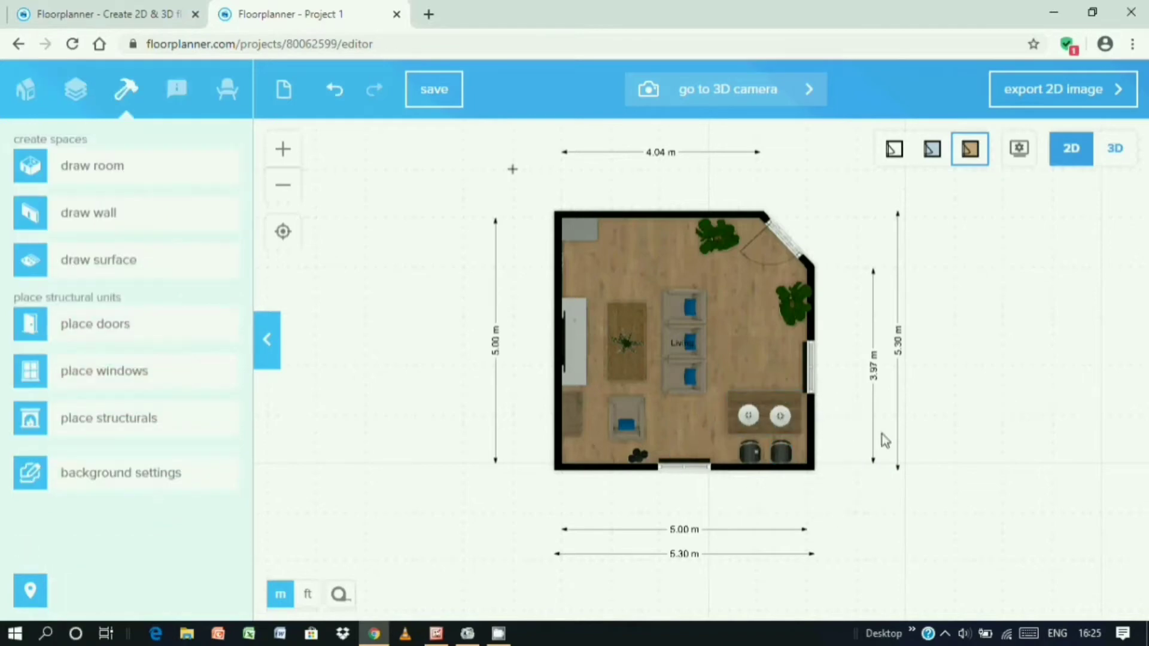
left_click_drag(780, 460, 779, 381)
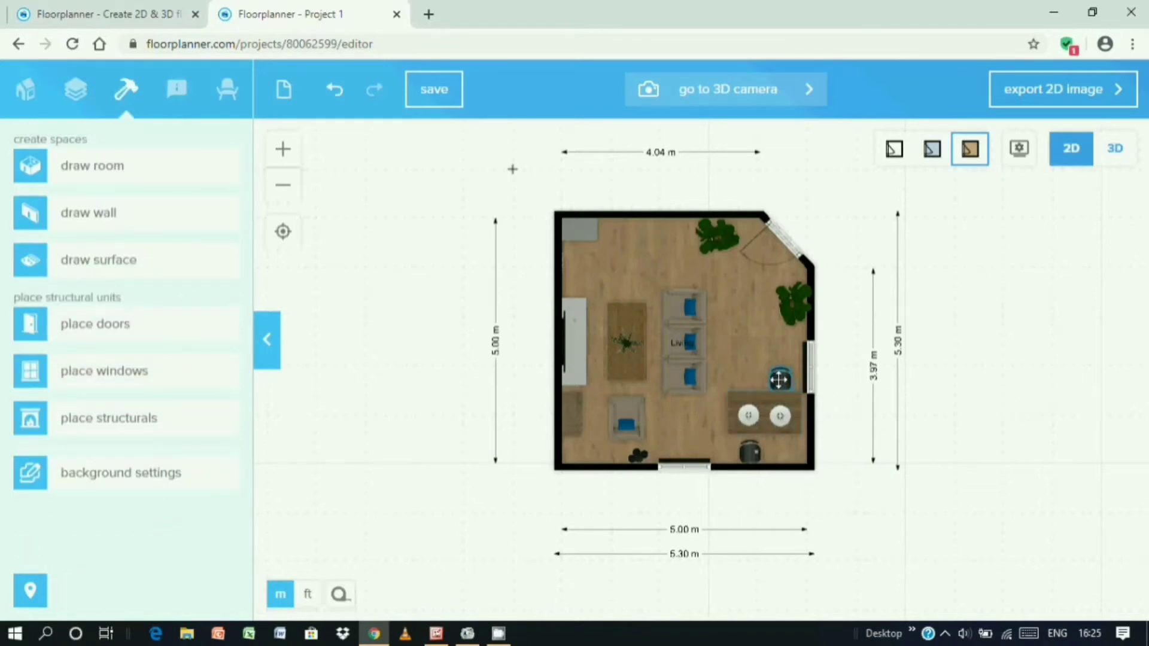
left_click_drag(748, 455, 749, 417)
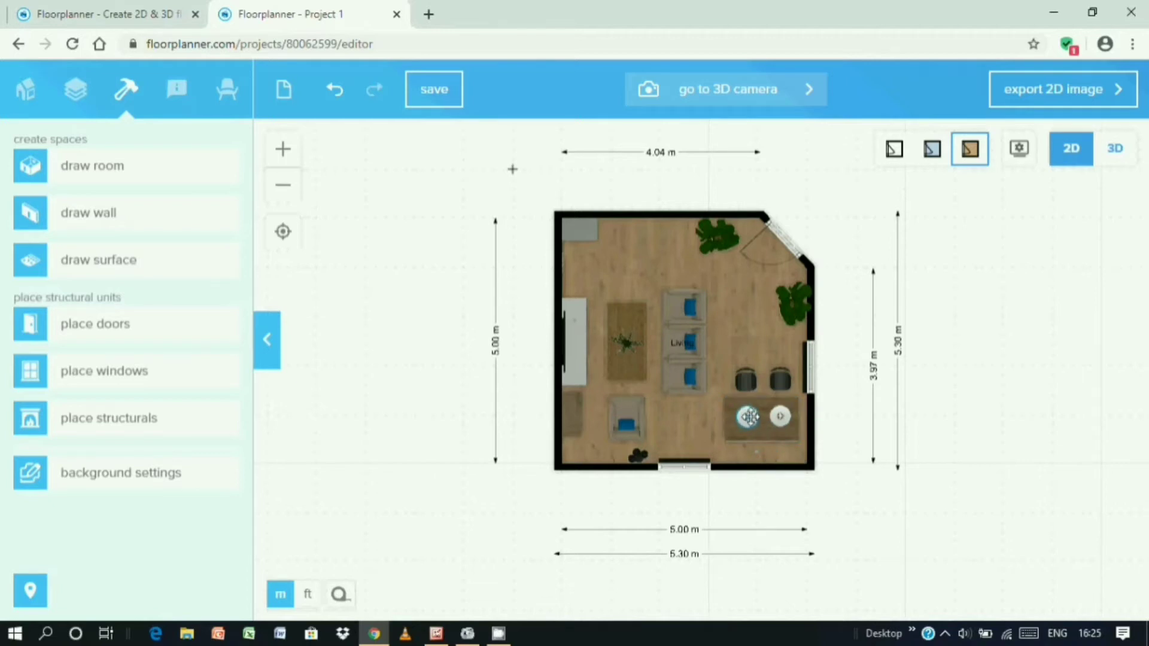
Duplicate the left dining chair, place the copy on the lower side of the table, and rotate it to -3° to face the table.
left_click(747, 382)
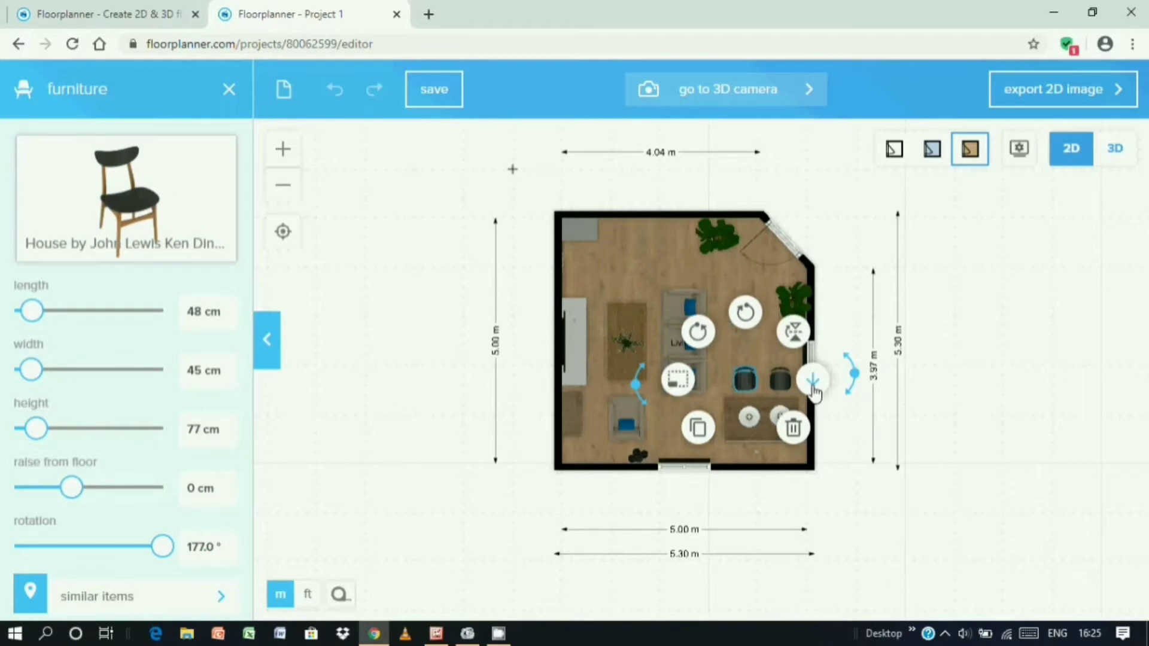
left_click(698, 427)
left_click(748, 454)
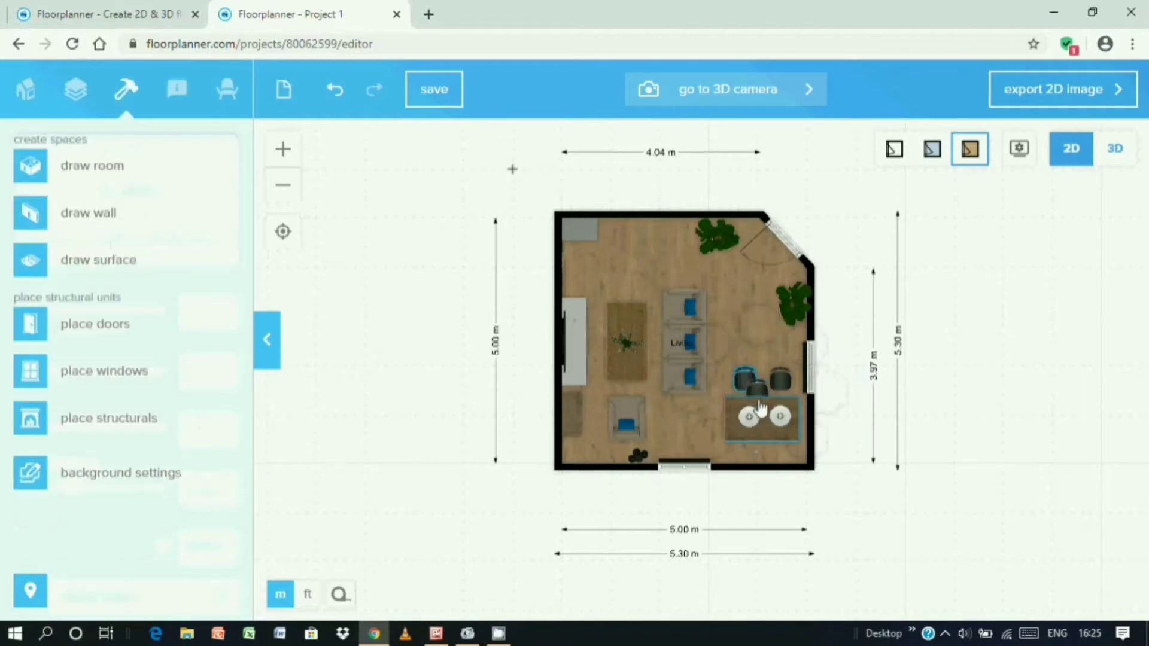
left_click_drag(756, 391, 746, 447)
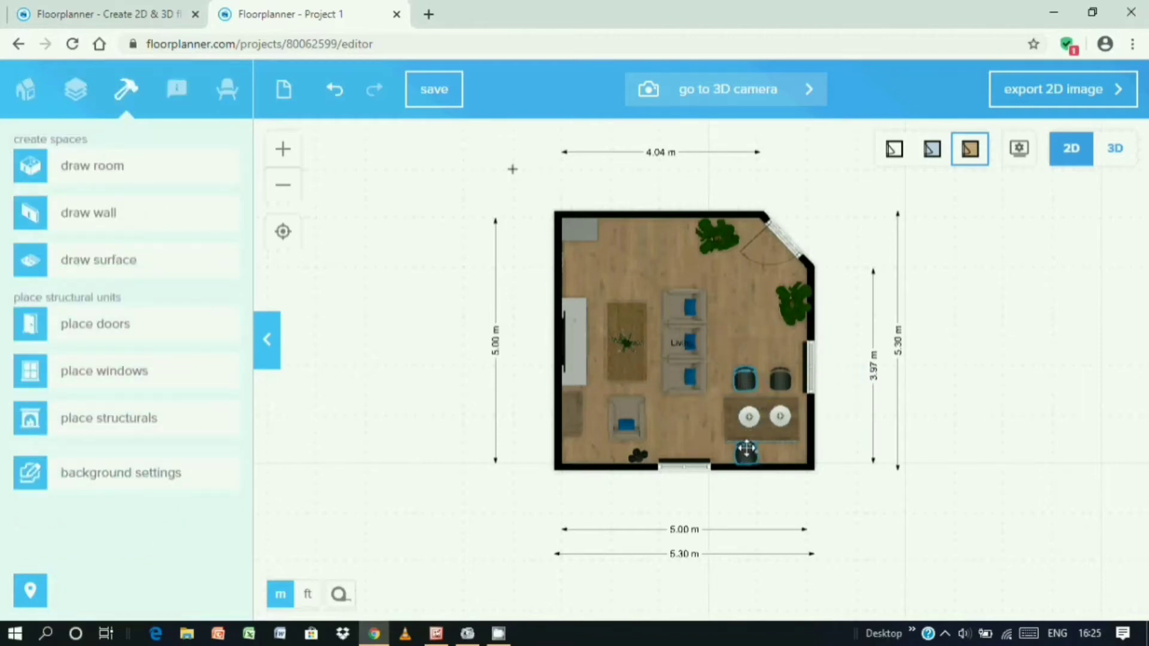
left_click(752, 460)
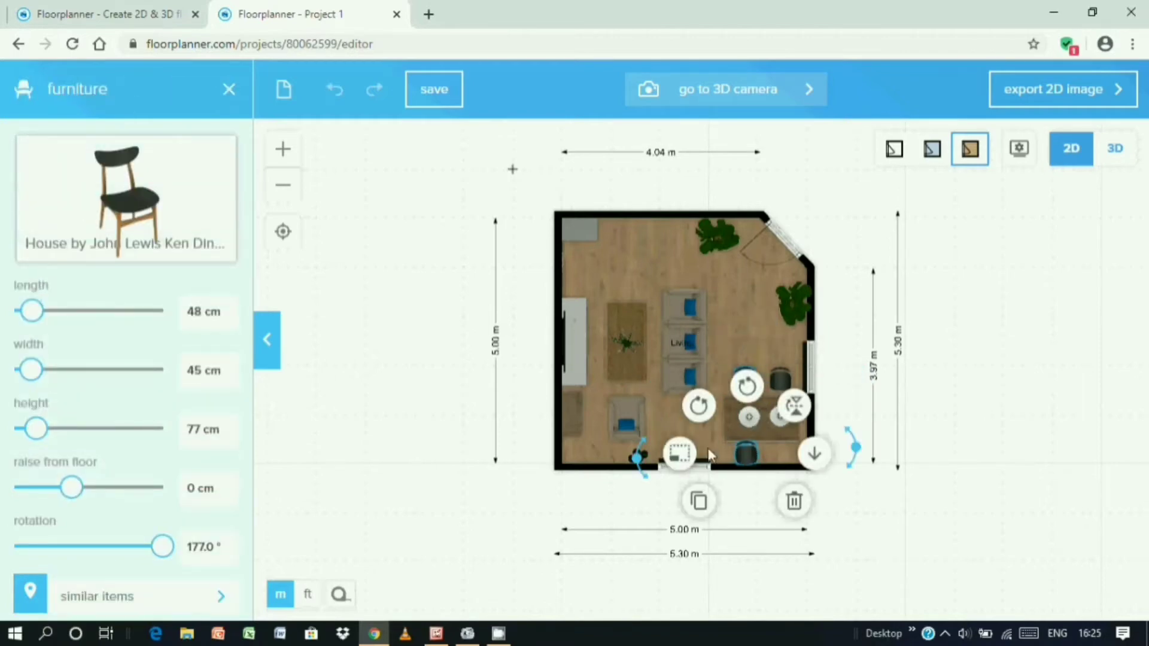
left_click(700, 408)
left_click(699, 409)
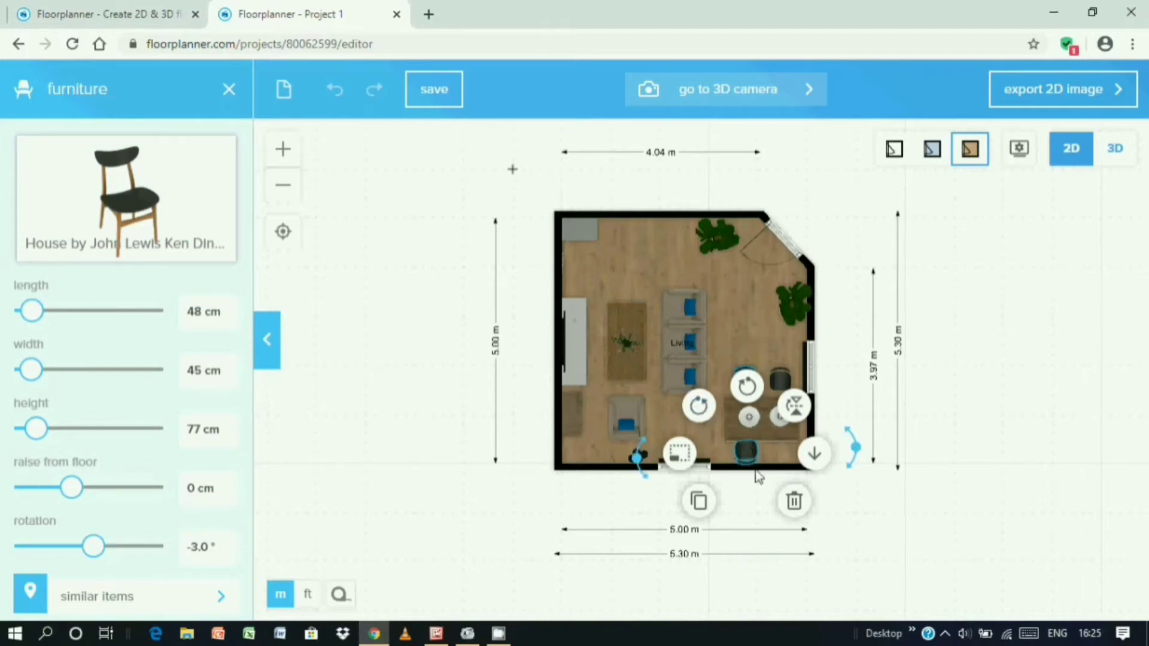
Duplicate the lower dining chair and place the copy beside it, below the right end of the table.
left_click(699, 502)
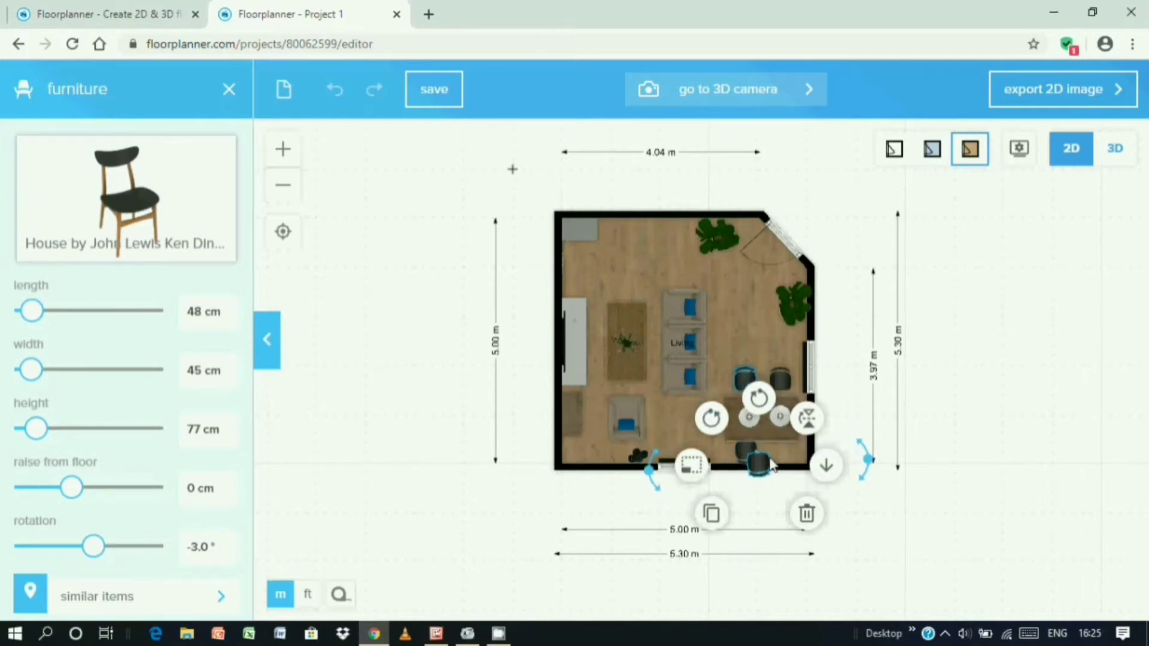
left_click(779, 452)
left_click_drag(761, 465, 784, 453)
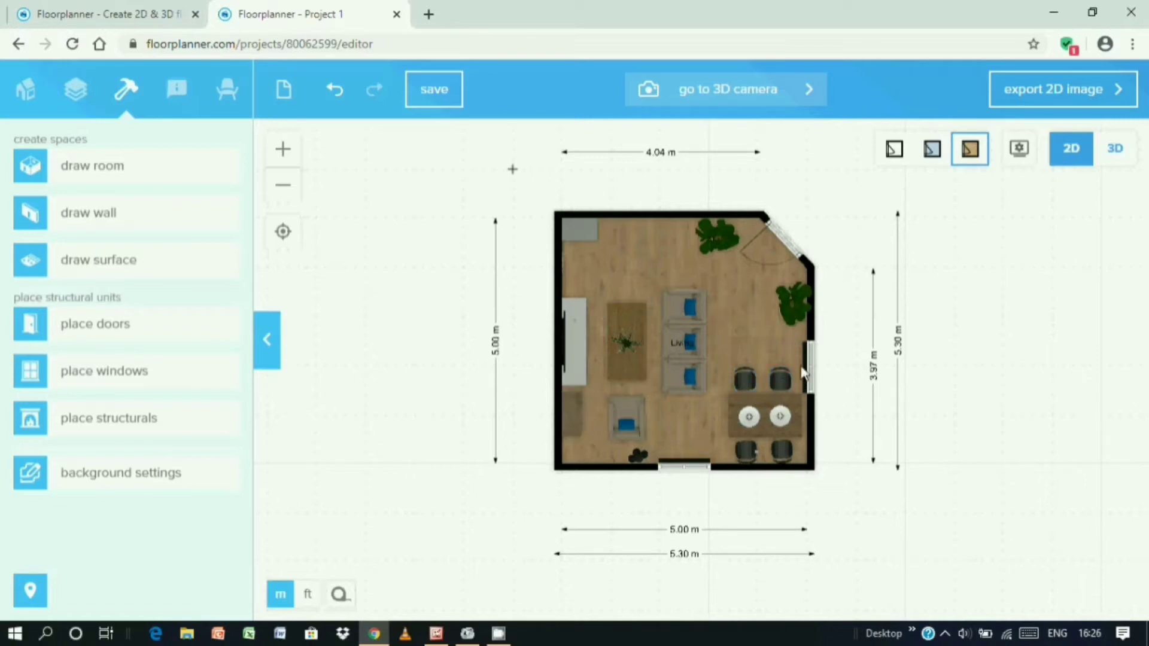
Add a copy of the right wall's window to the upper wall, between the chest and the ficus.
left_click(814, 372)
left_click_drag(816, 373, 654, 226)
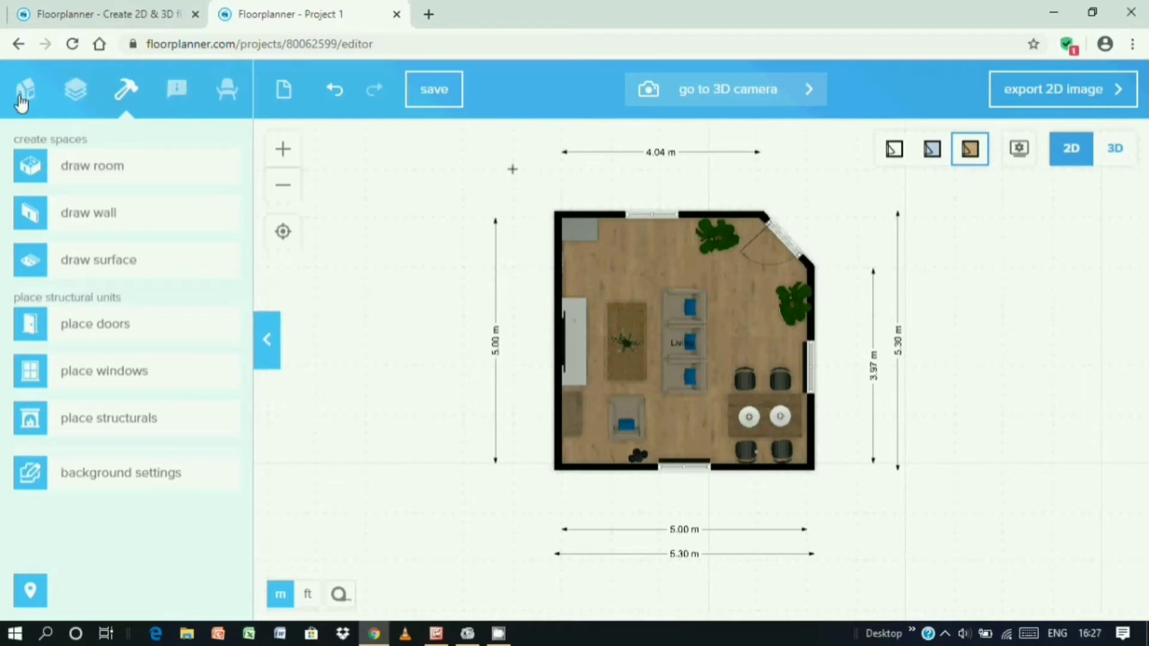
Browse the living room furniture in the object library, from sectional sofas to consoles and side tables.
left_click(235, 100)
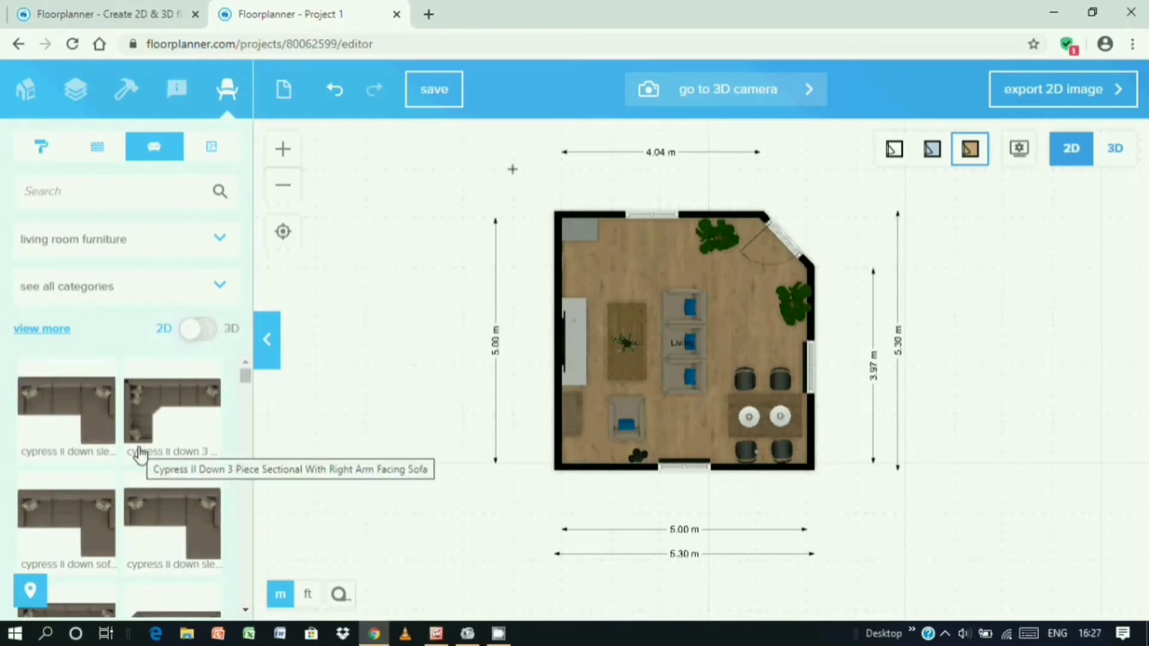
scroll(141, 455, "down", 5)
scroll(141, 455, "down", 5)
scroll(141, 455, "down", 10)
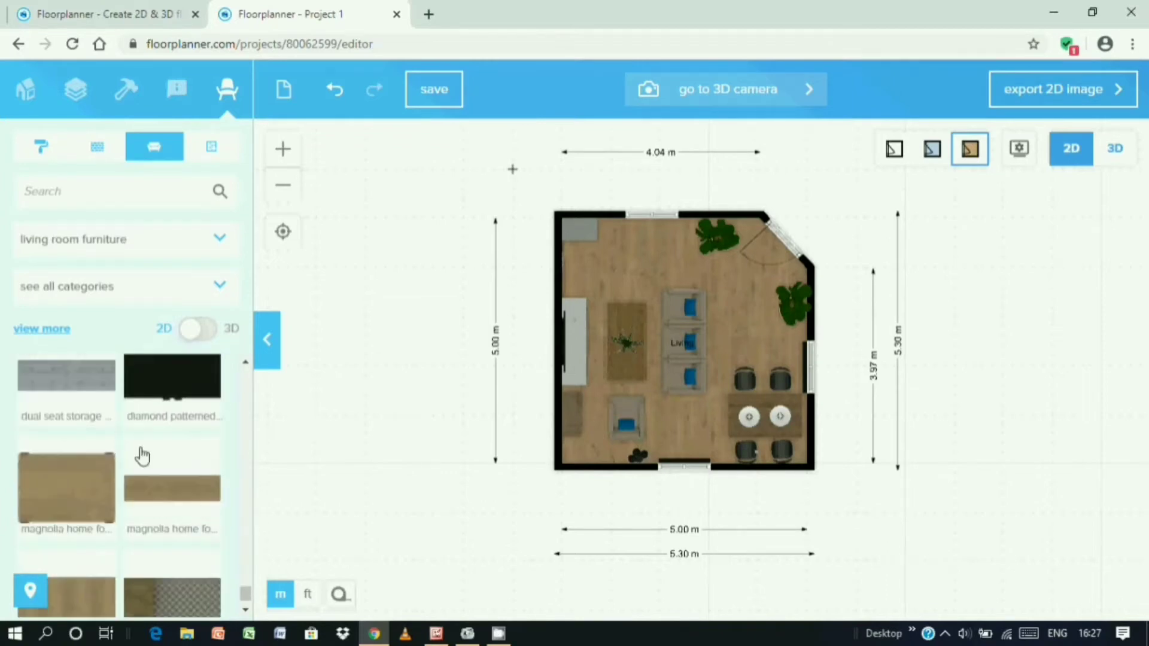
scroll(142, 455, "down", 1)
scroll(142, 456, "up", 10)
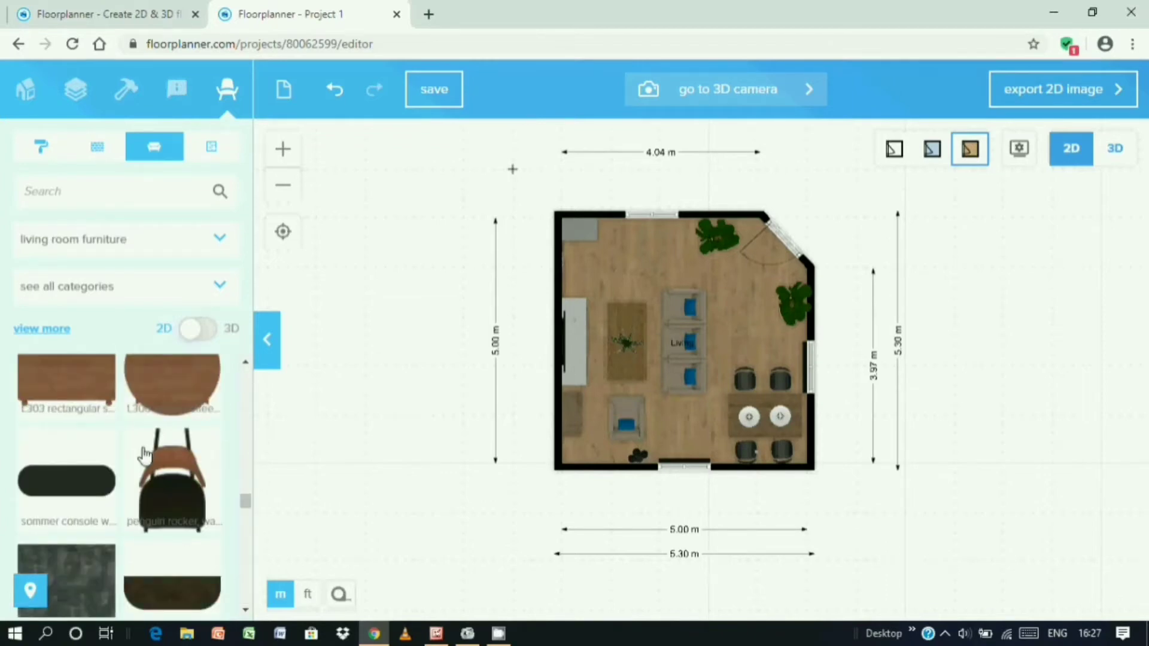
scroll(143, 456, "down", 8)
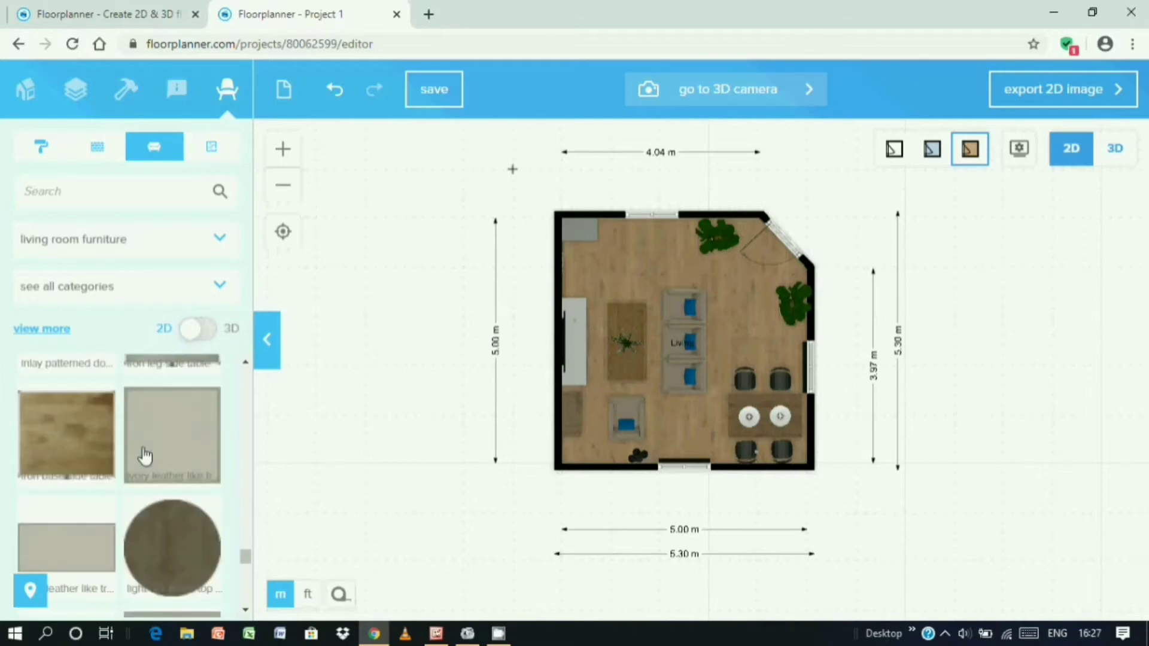
scroll(143, 456, "up", 4)
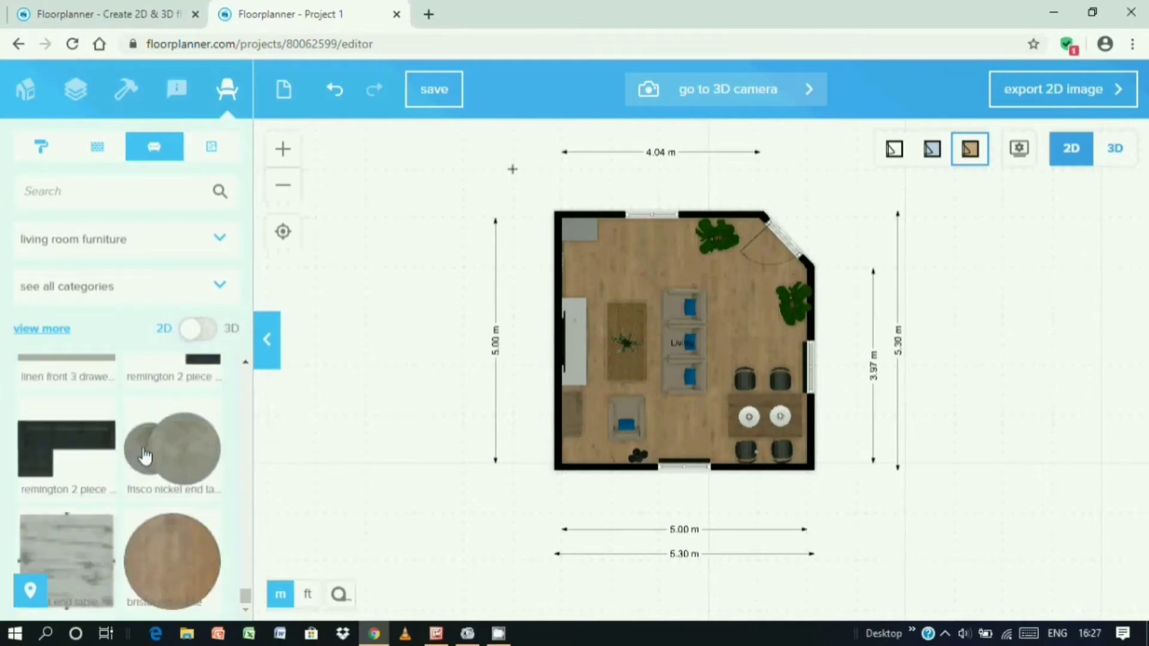
Place a Tremont 45" Bookcase from living room storage along the left wall above the TV cabinet, and shift the corner chest to the right.
left_click(222, 288)
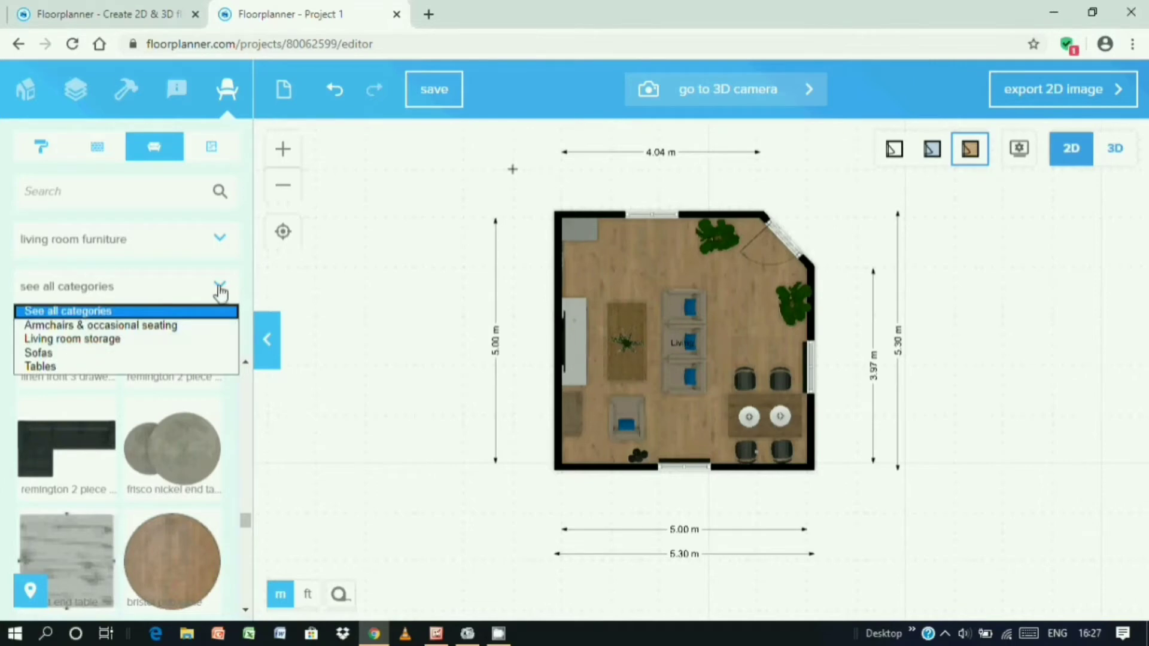
left_click(82, 344)
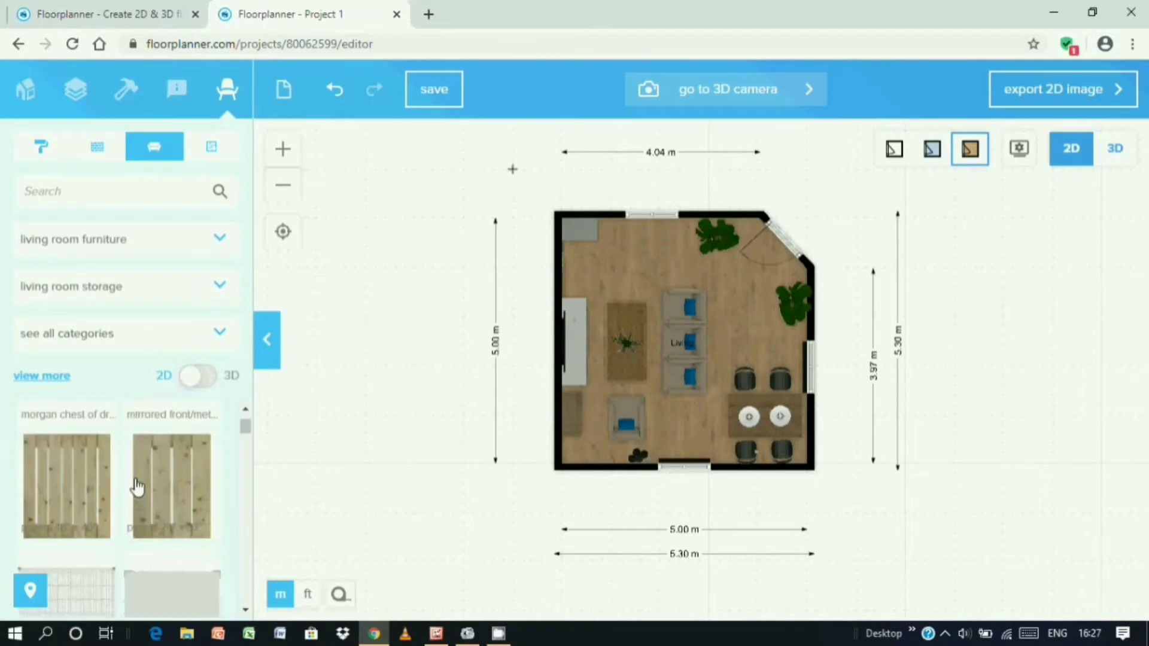
scroll(136, 487, "down", 6)
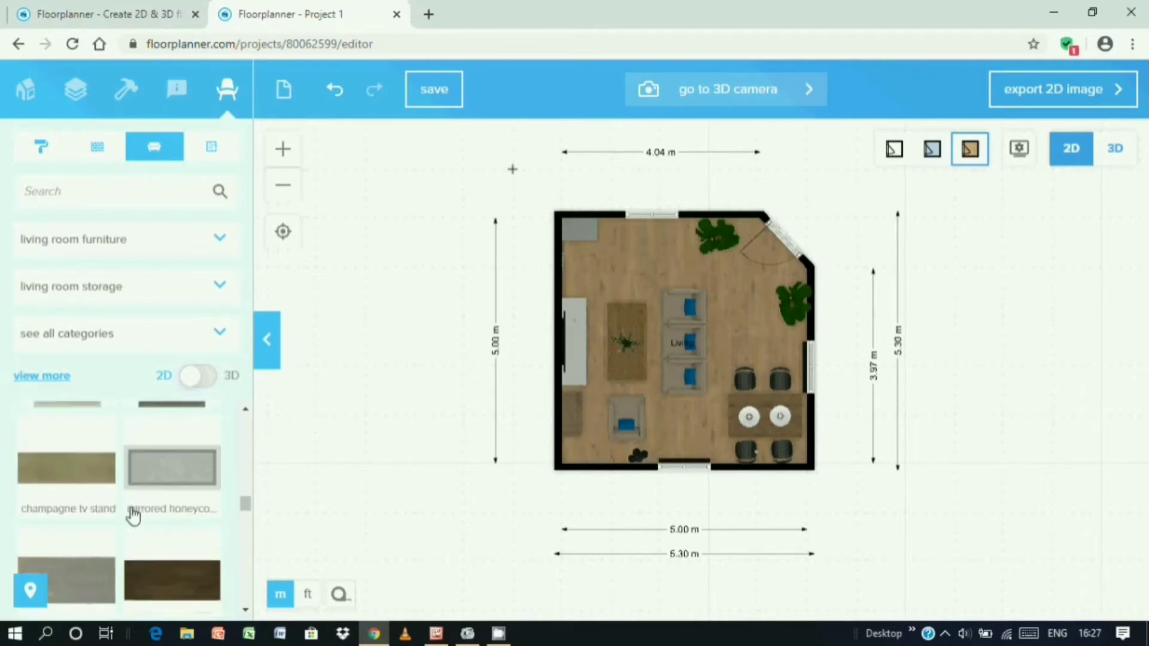
scroll(133, 516, "down", 5)
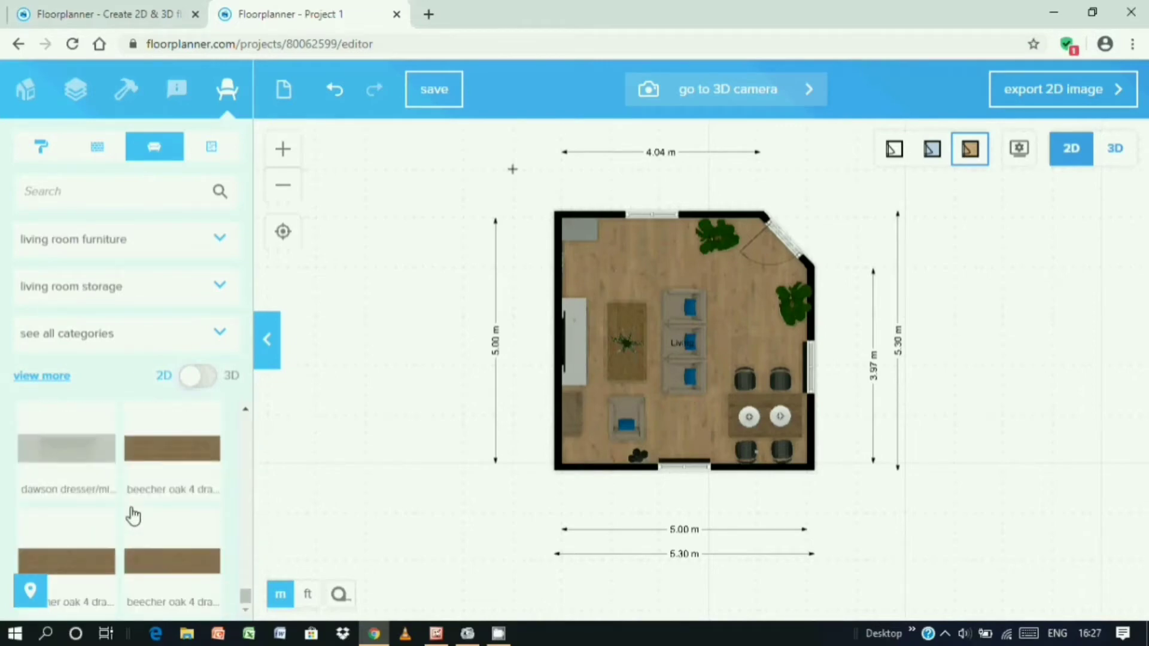
scroll(156, 504, "down", 3)
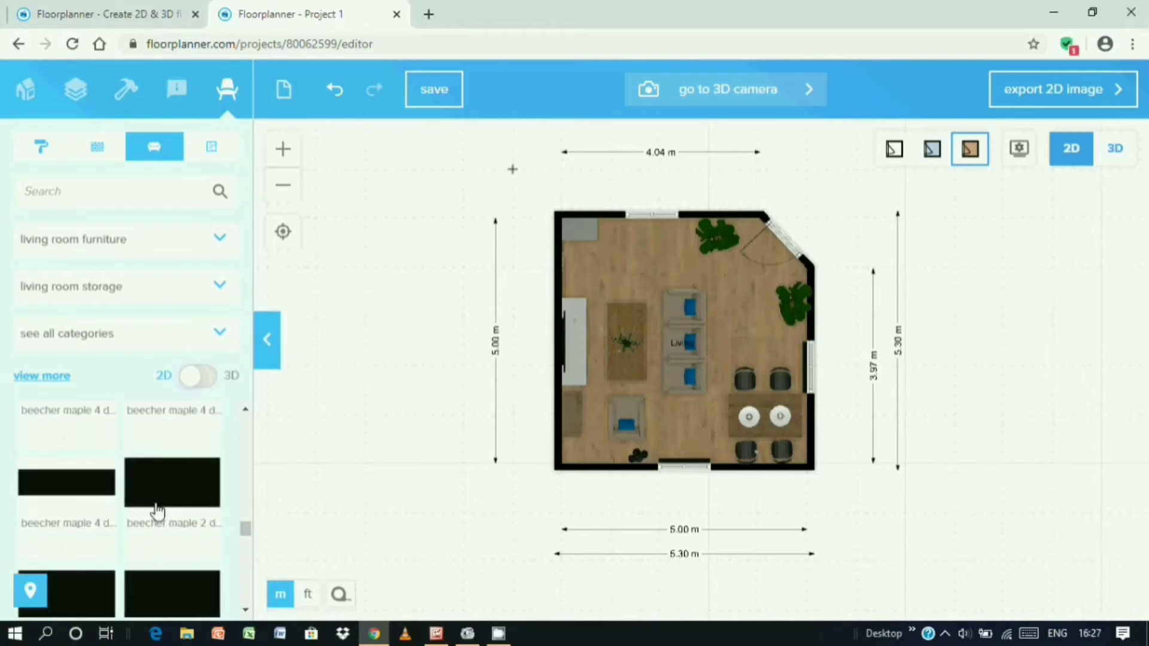
scroll(157, 512, "down", 6)
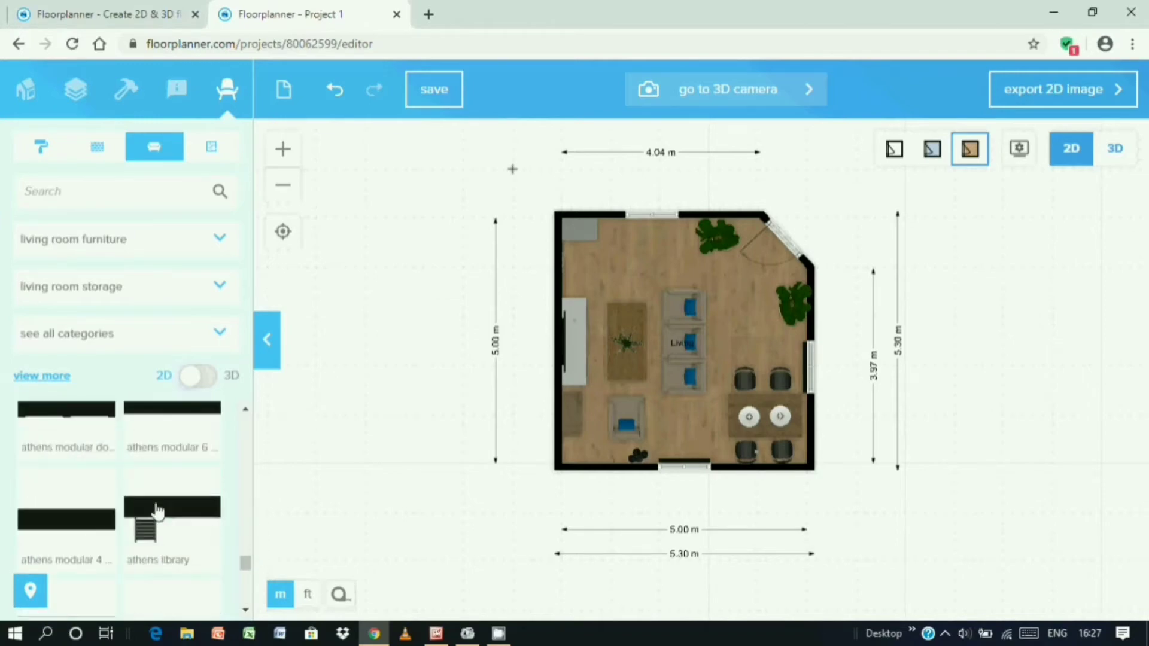
scroll(157, 512, "down", 5)
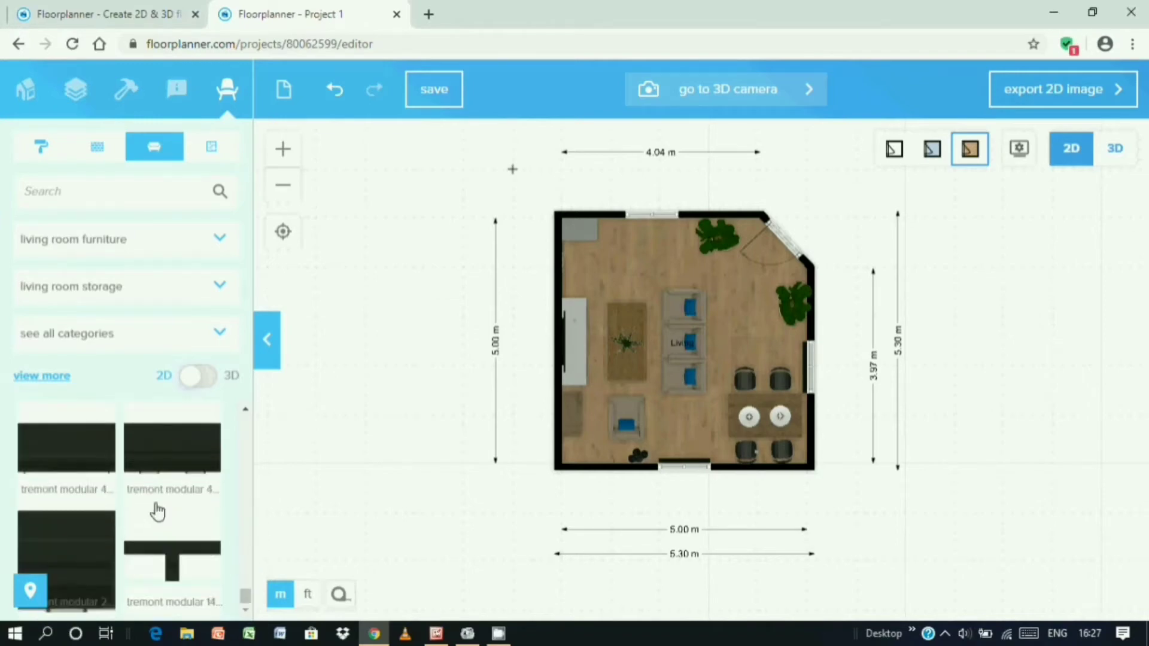
scroll(158, 511, "down", 5)
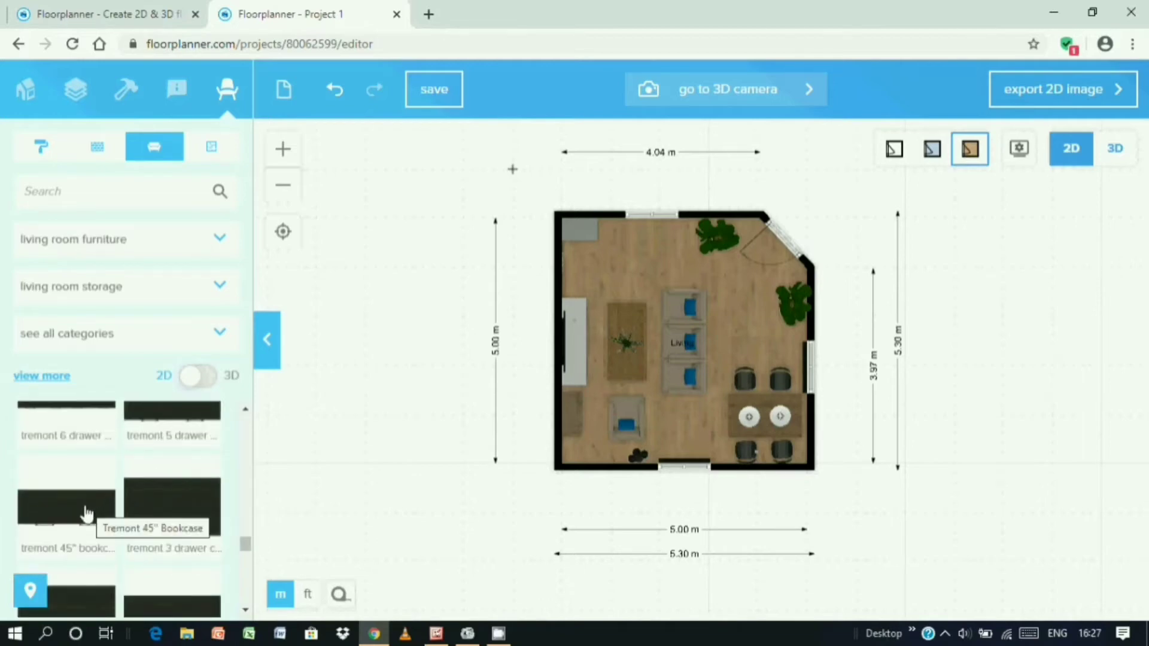
left_click_drag(74, 524, 583, 303)
left_click_drag(645, 238, 612, 231)
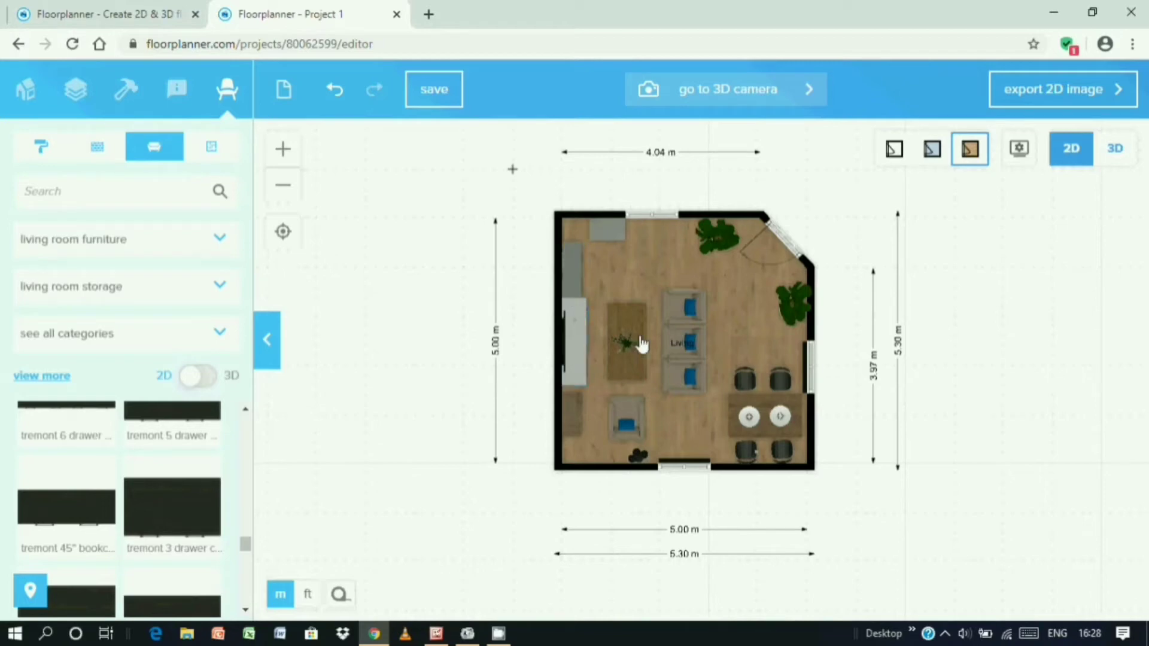
Examine the remaining living room storage items and the living room shelves in the furniture library.
scroll(133, 527, "down", 10)
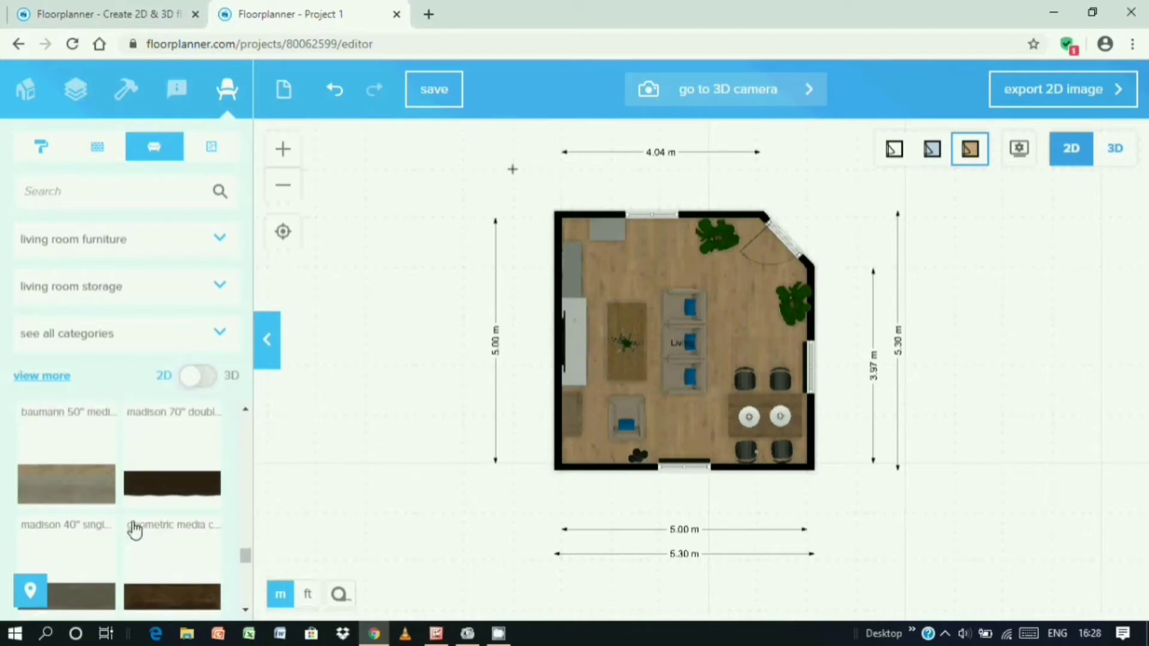
scroll(133, 529, "down", 5)
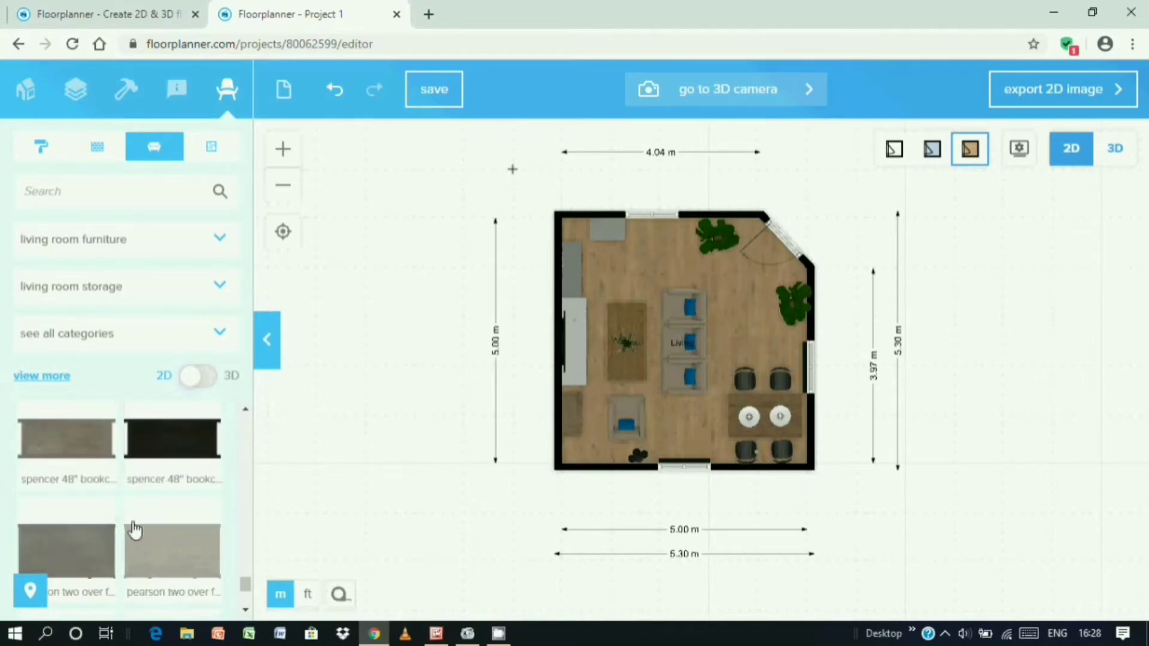
left_click(218, 332)
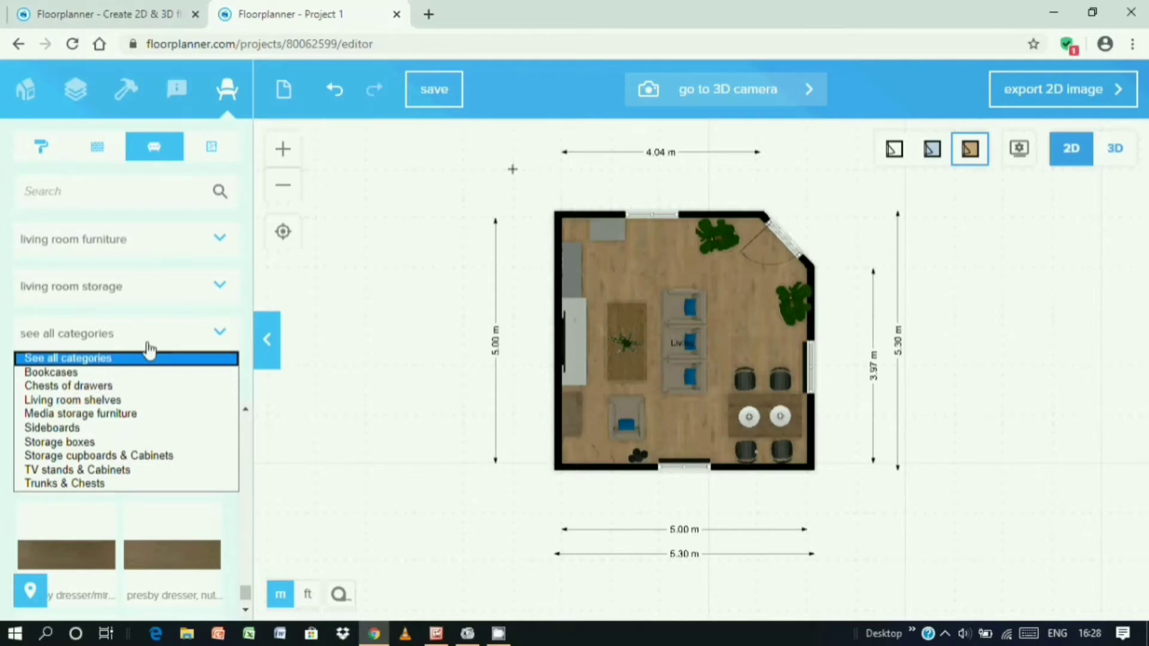
left_click(99, 406)
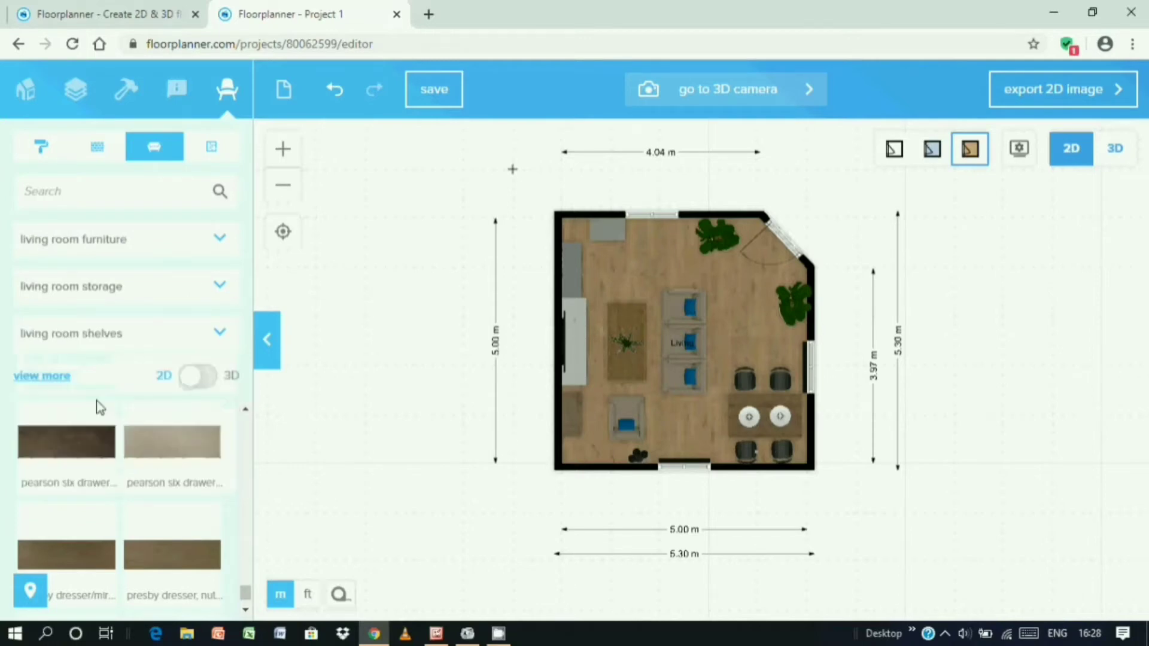
scroll(128, 502, "down", 2)
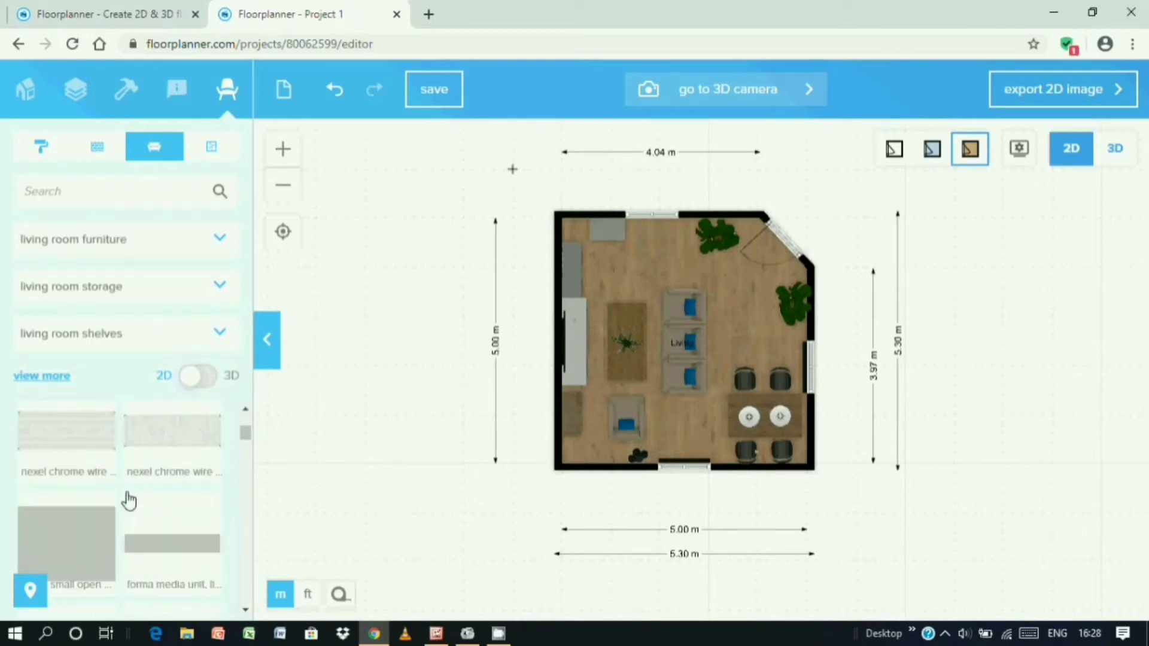
scroll(129, 501, "down", 5)
scroll(129, 500, "down", 5)
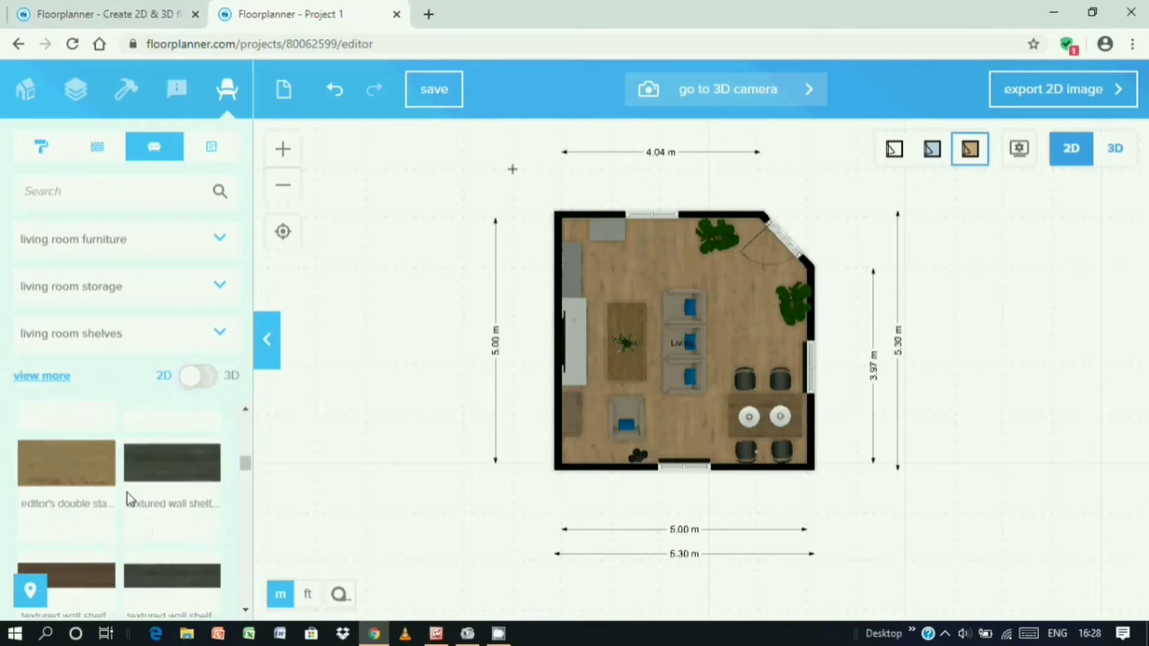
scroll(128, 500, "down", 3)
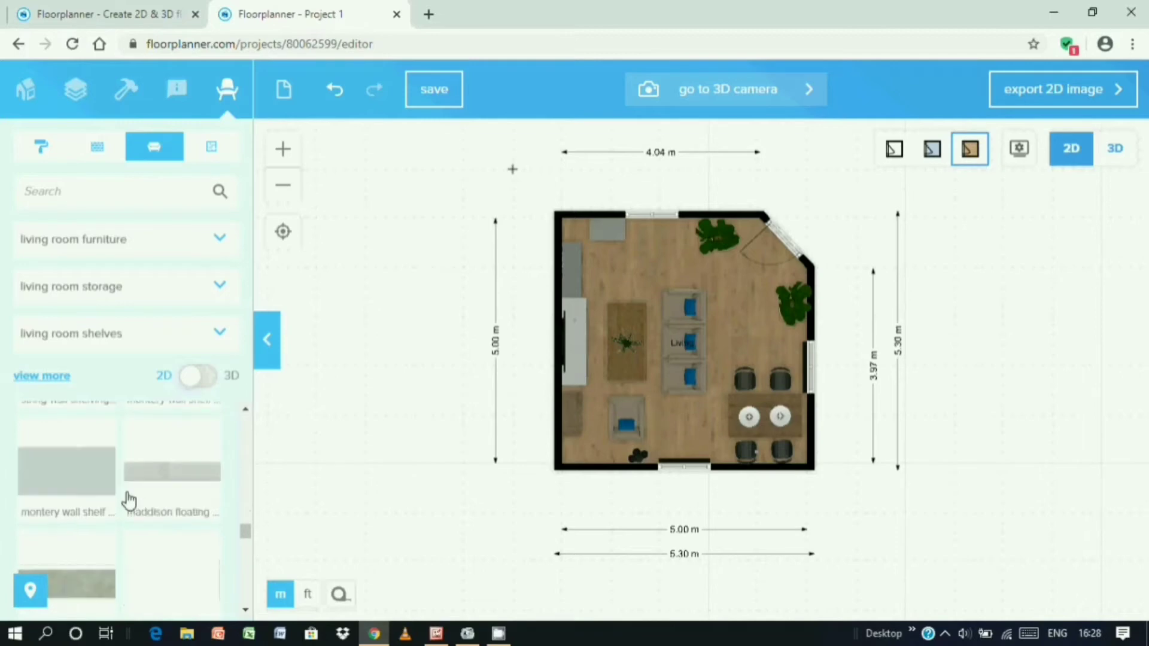
left_click(222, 336)
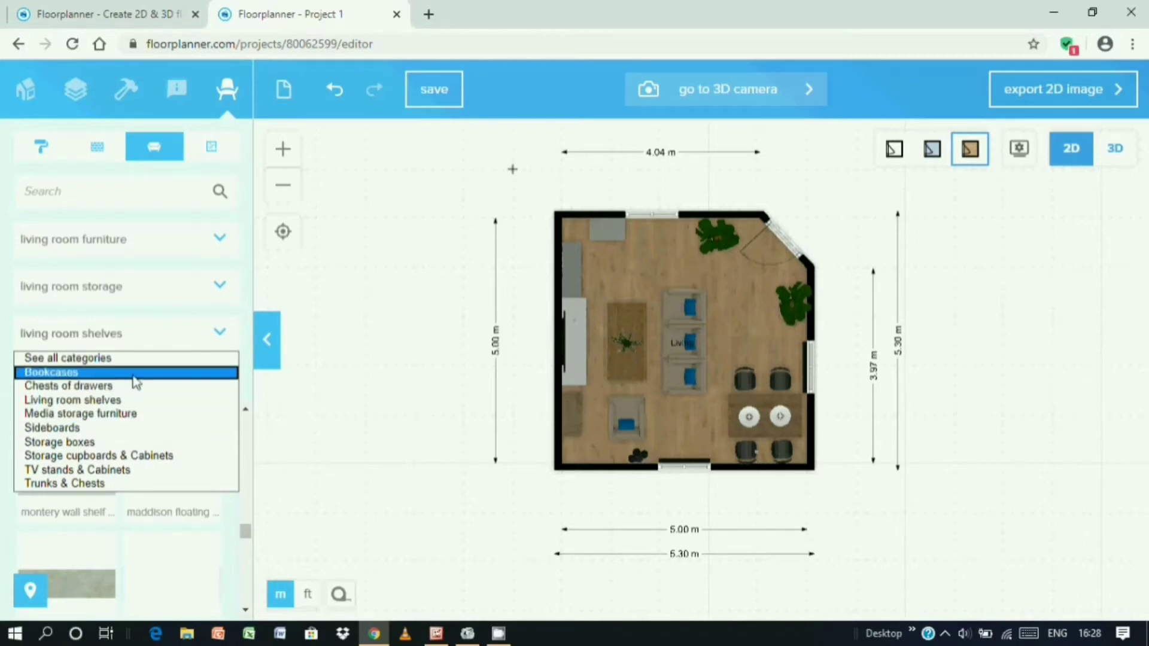
left_click(221, 335)
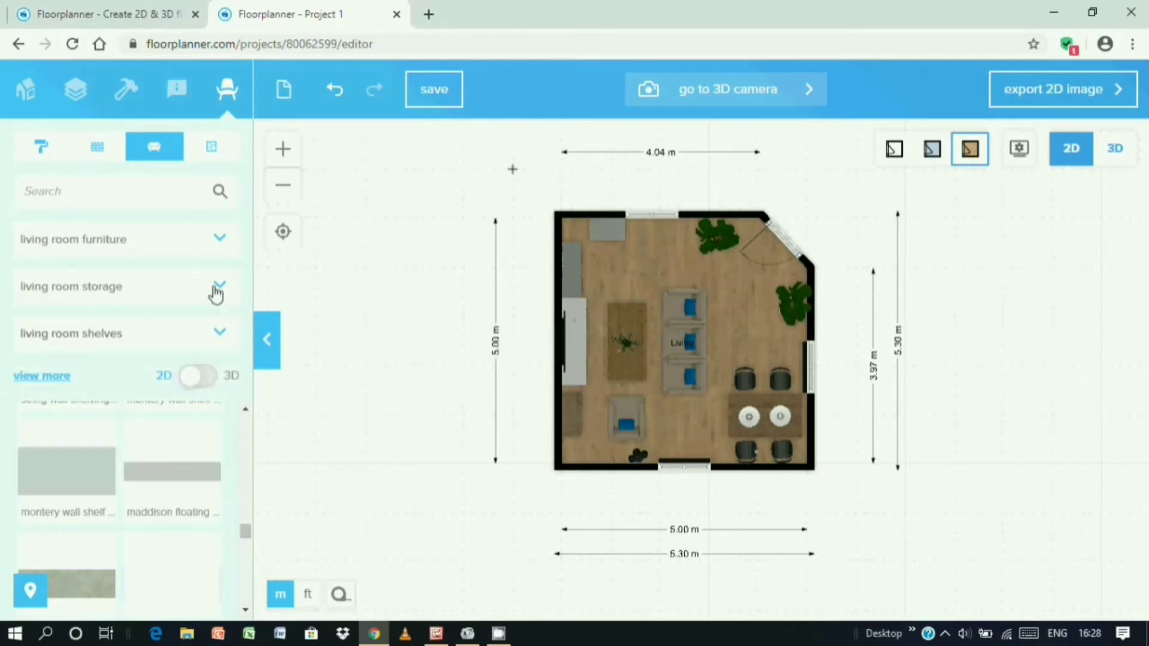
Add the black hemisphere prism light from the lighting category over the middle seat of the sofa.
left_click(222, 239)
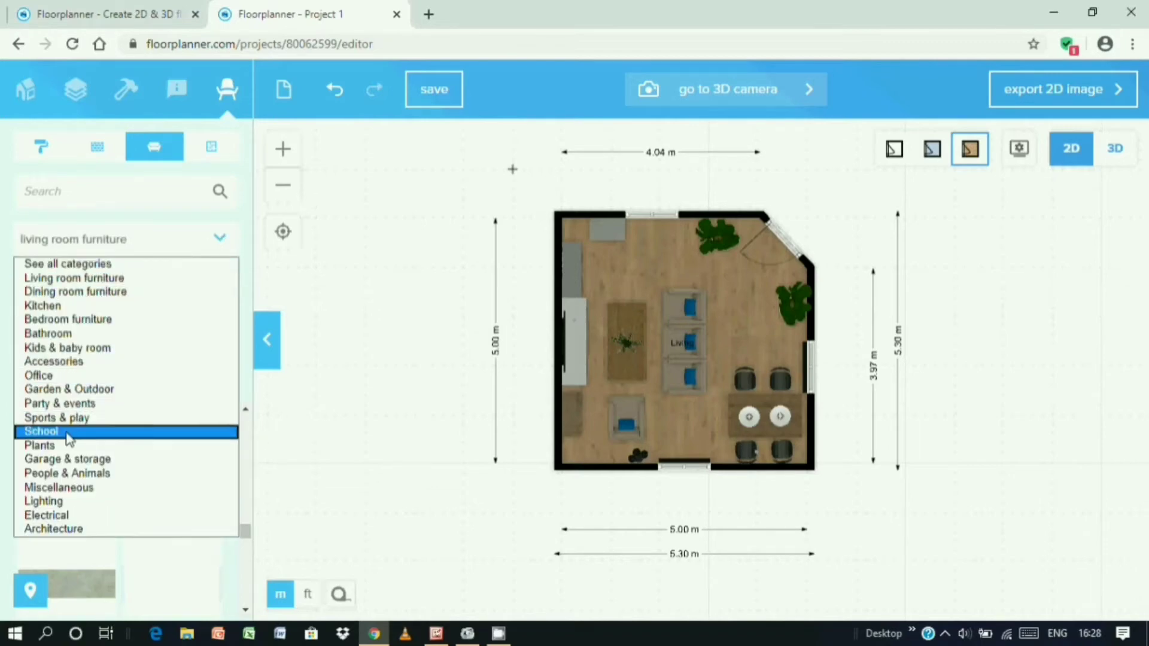
left_click(62, 502)
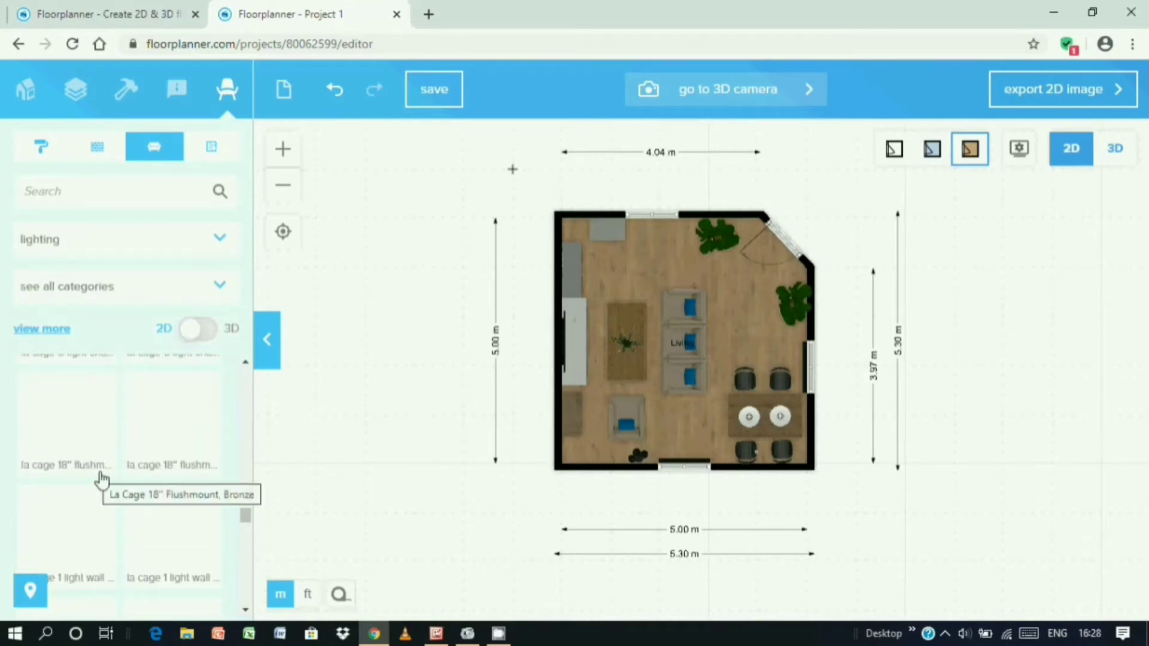
scroll(103, 490, "down", 5)
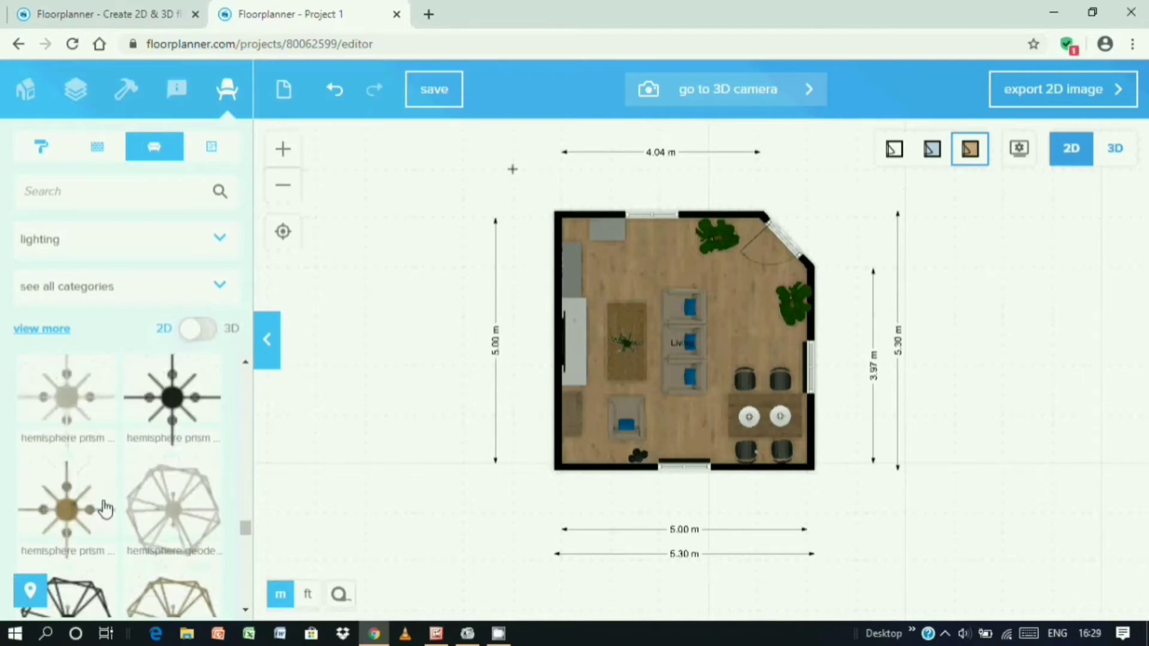
scroll(103, 509, "up", 3)
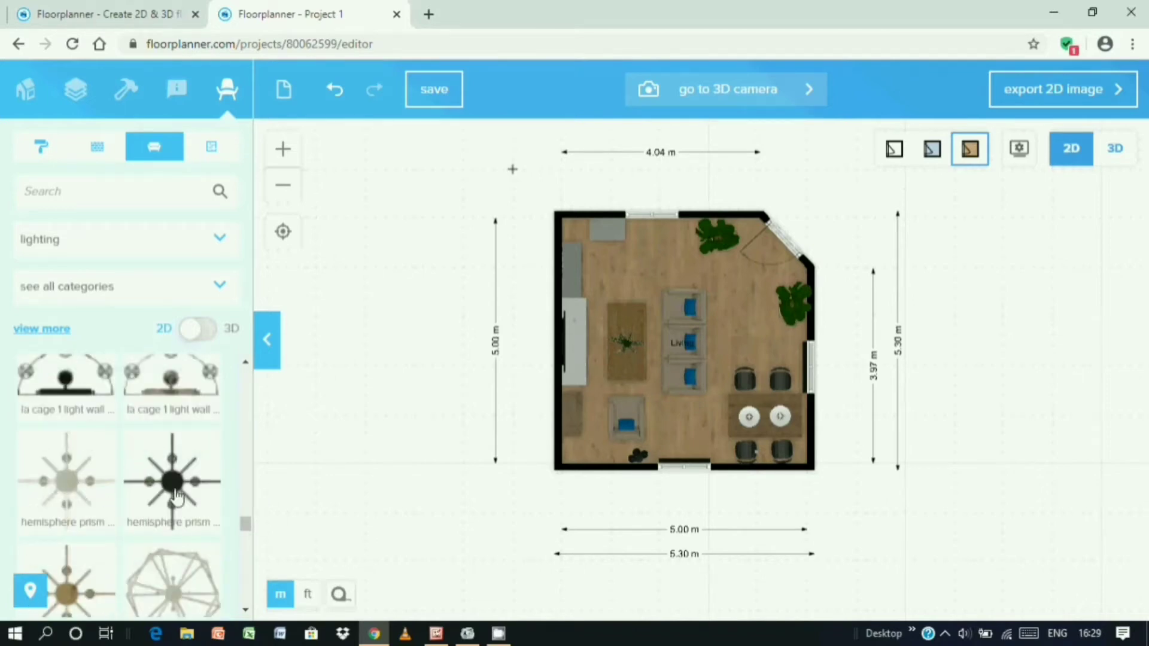
left_click_drag(177, 495, 691, 344)
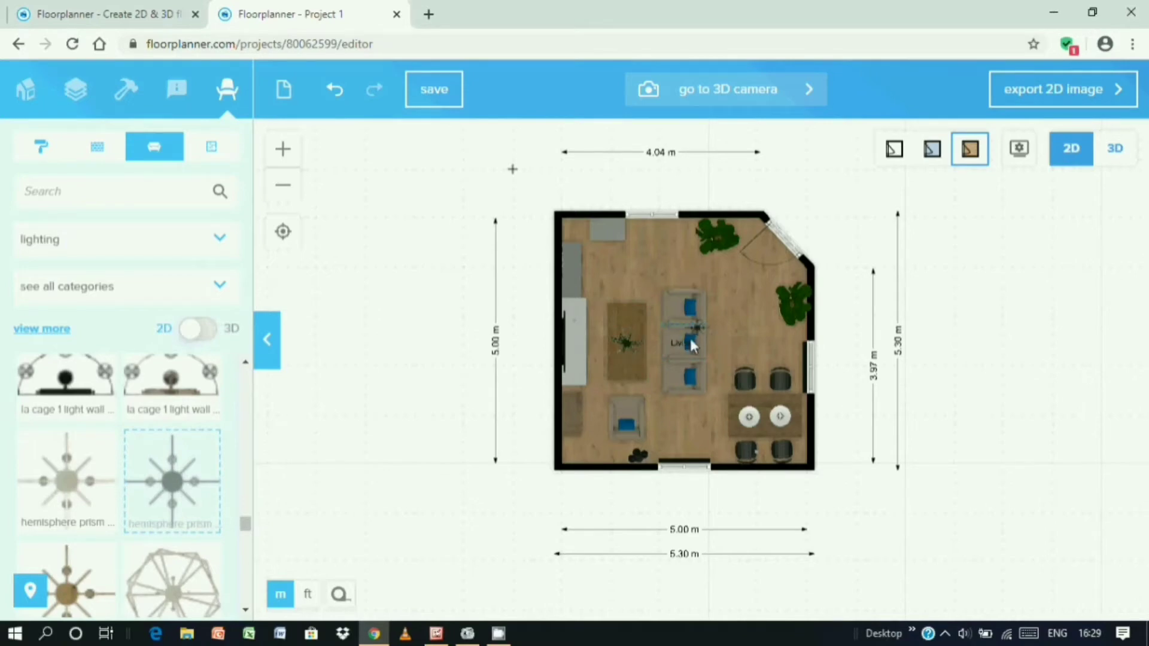
left_click_drag(688, 349, 623, 379)
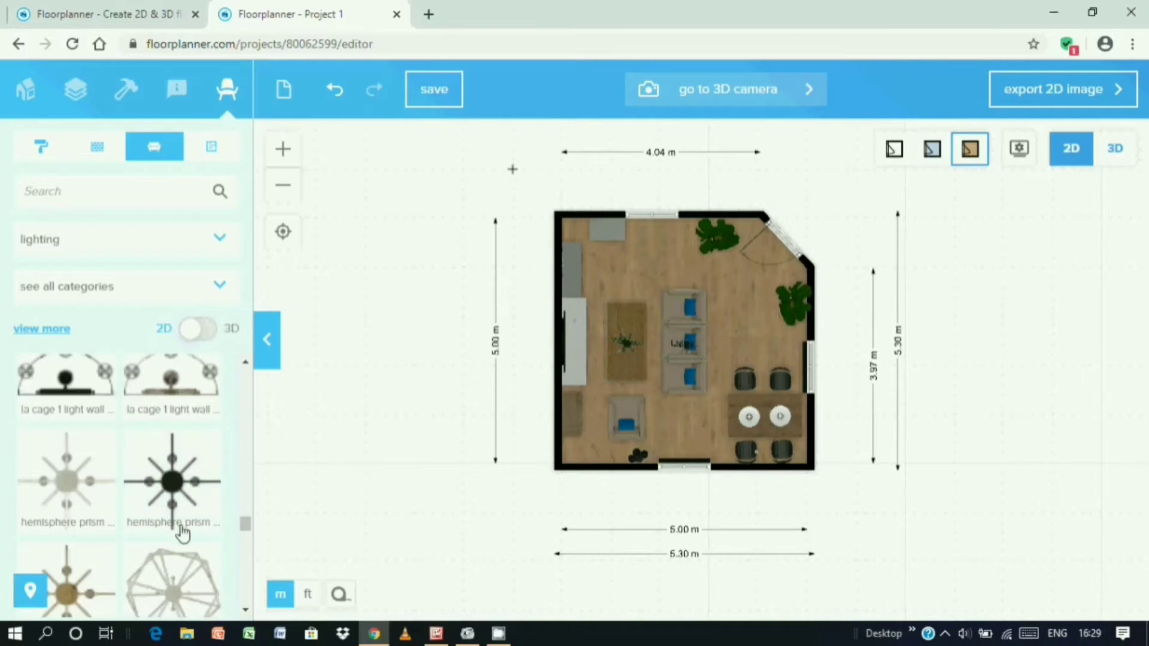
Add the six-armed globolightning chandelier from the lighting category over the upper end of the sofa.
scroll(130, 520, "down", 2)
scroll(131, 519, "down", 6)
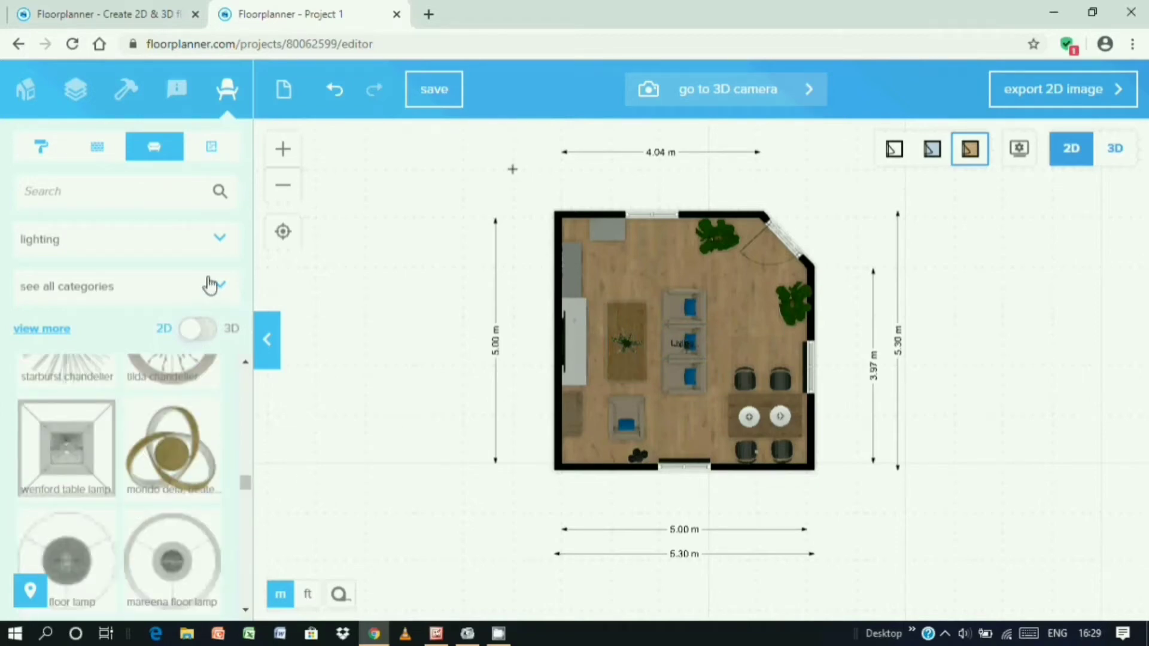
scroll(160, 496, "down", 3)
scroll(160, 498, "down", 2)
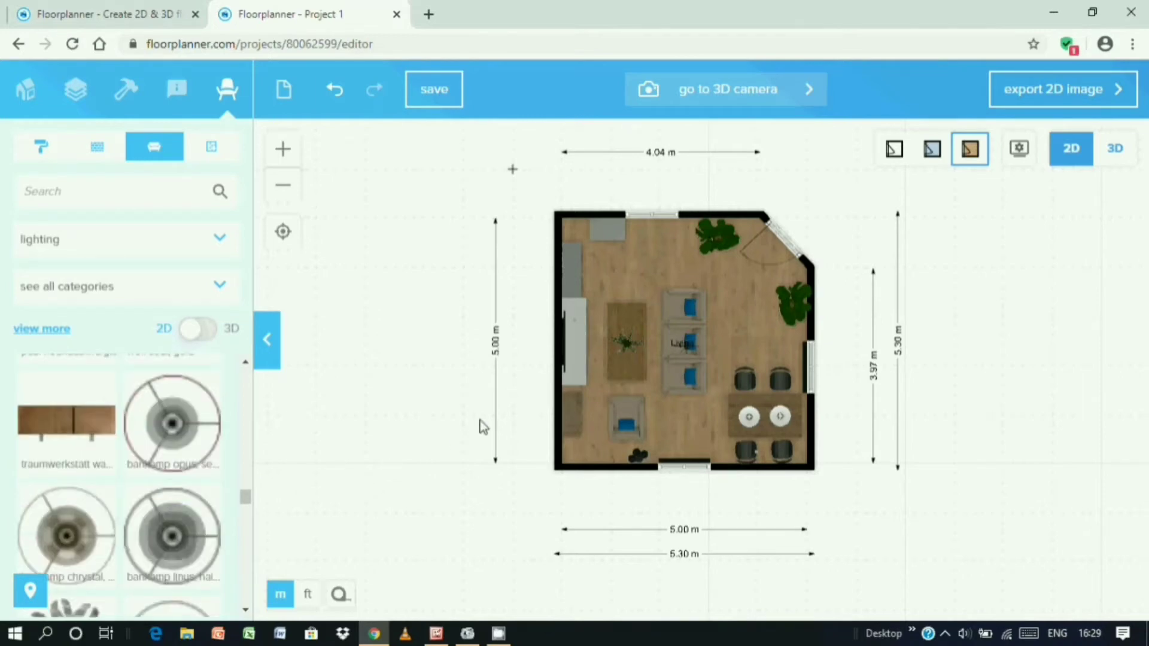
scroll(110, 484, "down", 4)
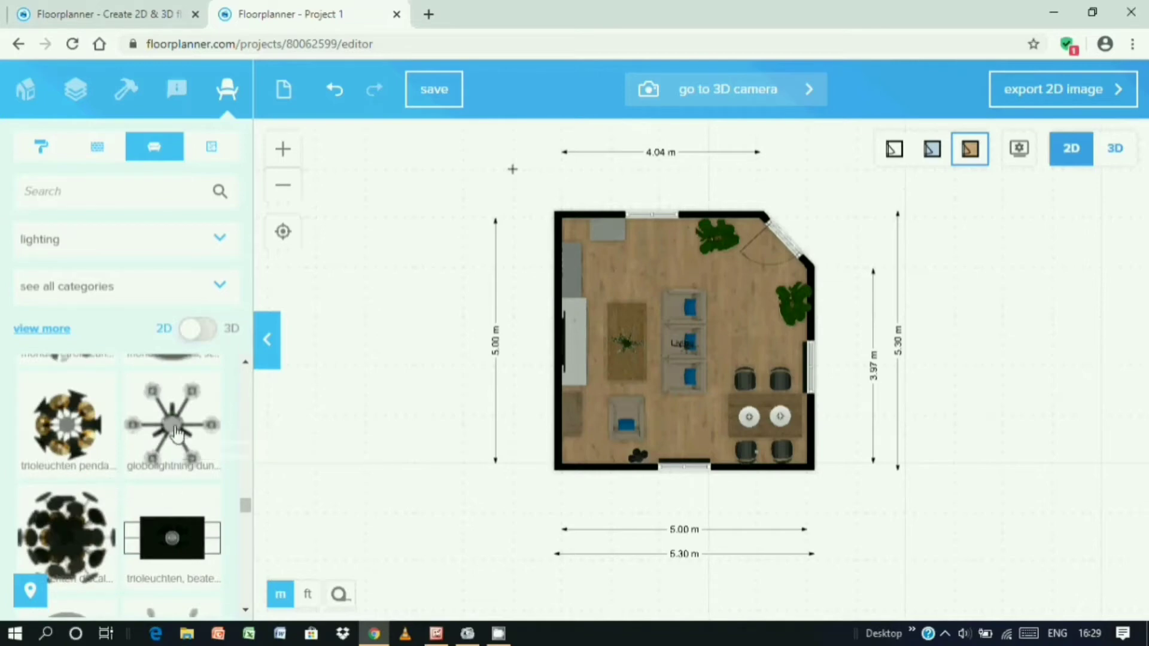
left_click_drag(177, 437, 666, 351)
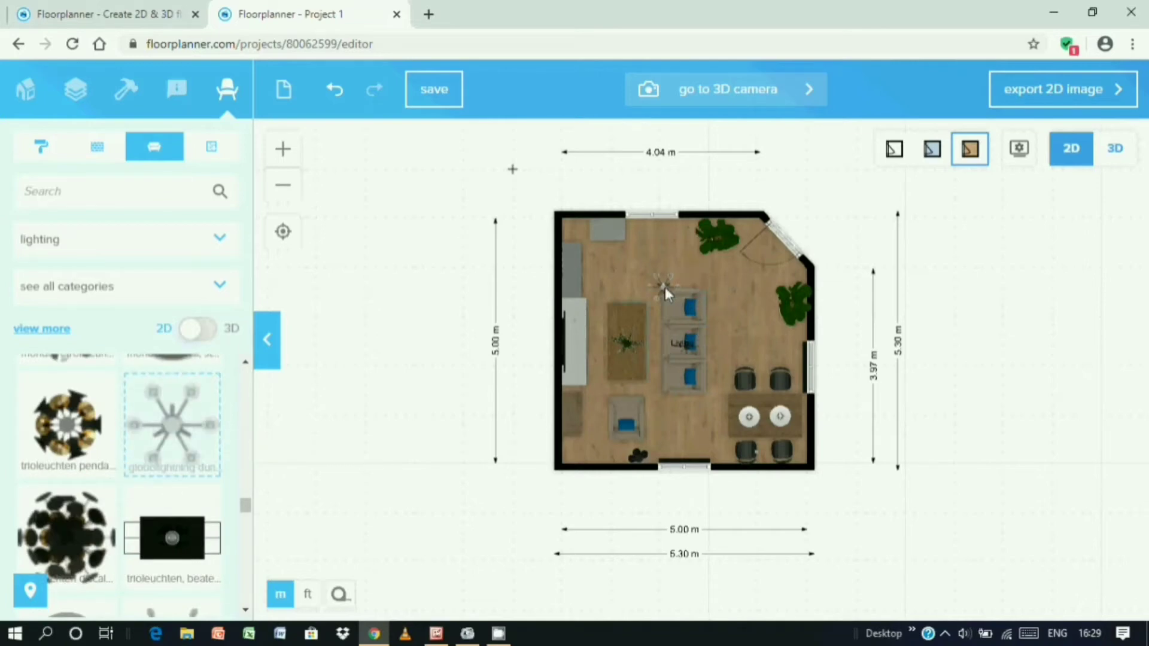
left_click_drag(664, 288, 679, 300)
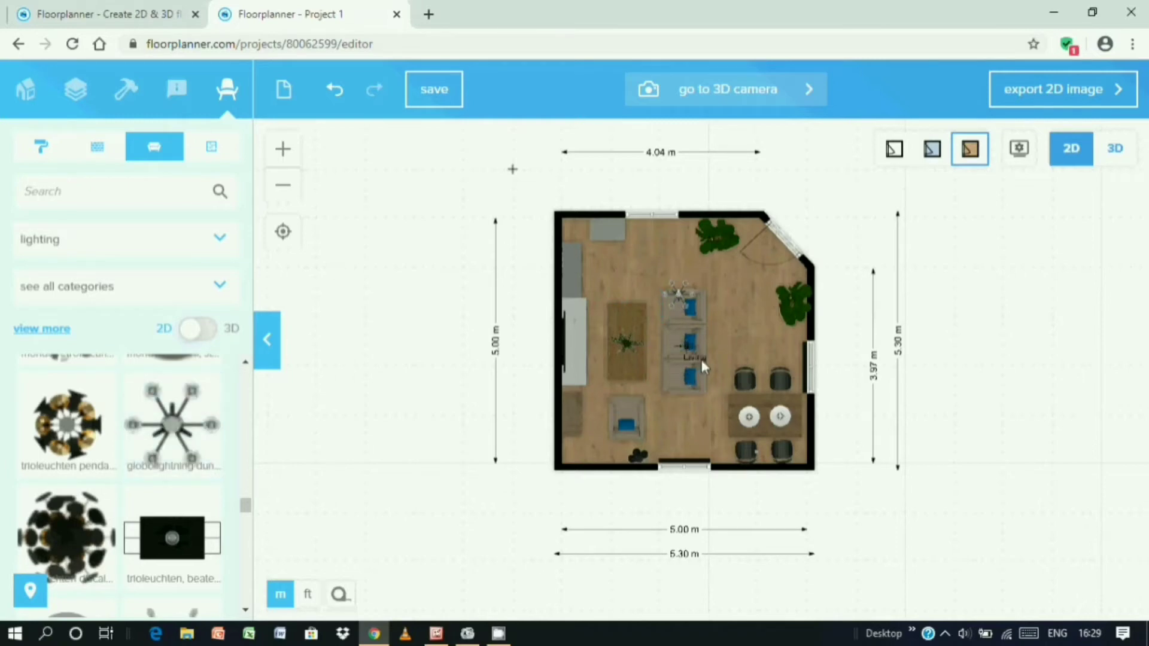
Move the black hemisphere prism light just below the sofa and the Living room label to the sofa's right.
left_click_drag(685, 347, 676, 397)
Browse the architecture category of the furniture library, including its stairs and barn doors.
left_click(220, 250)
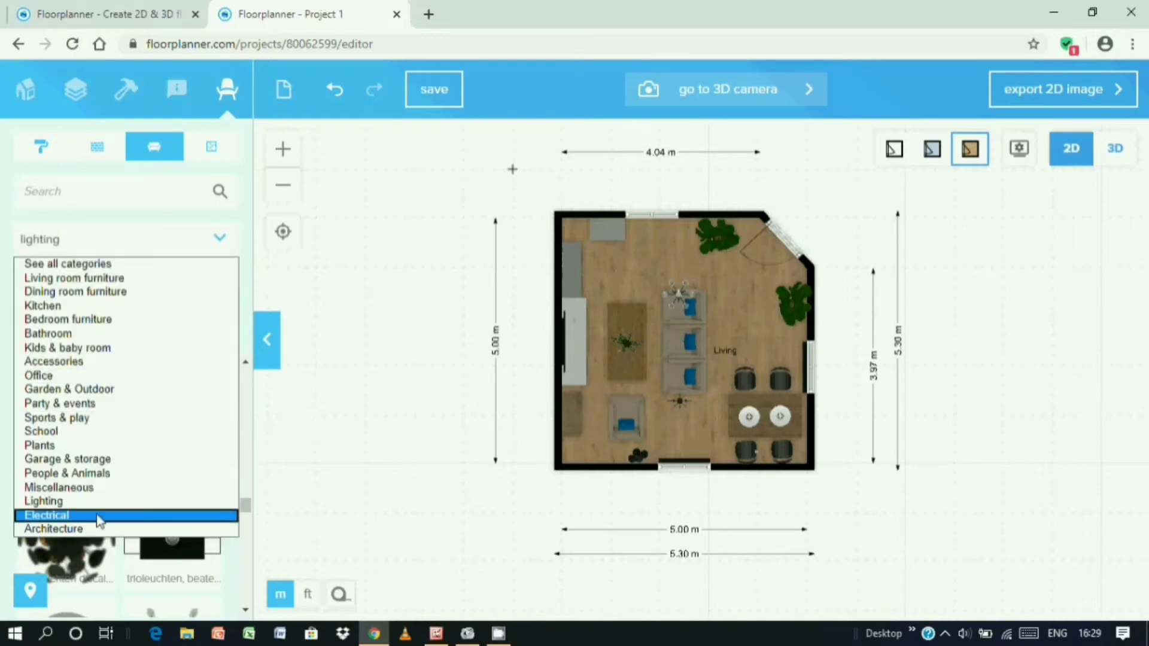
left_click(66, 528)
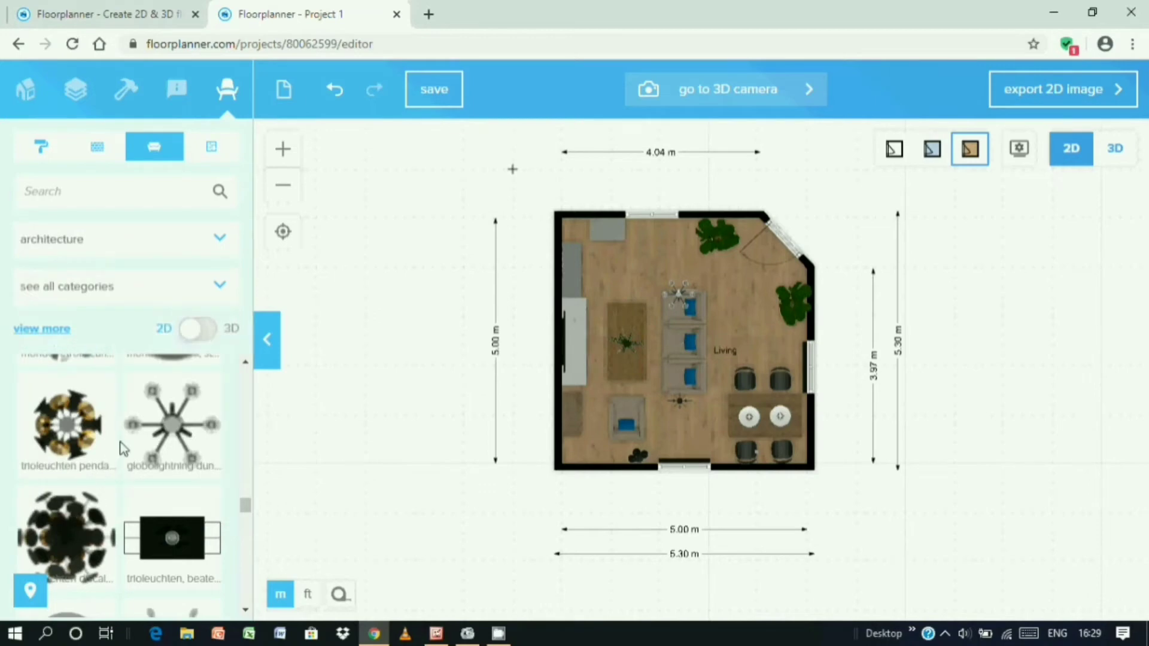
scroll(149, 474, "down", 5)
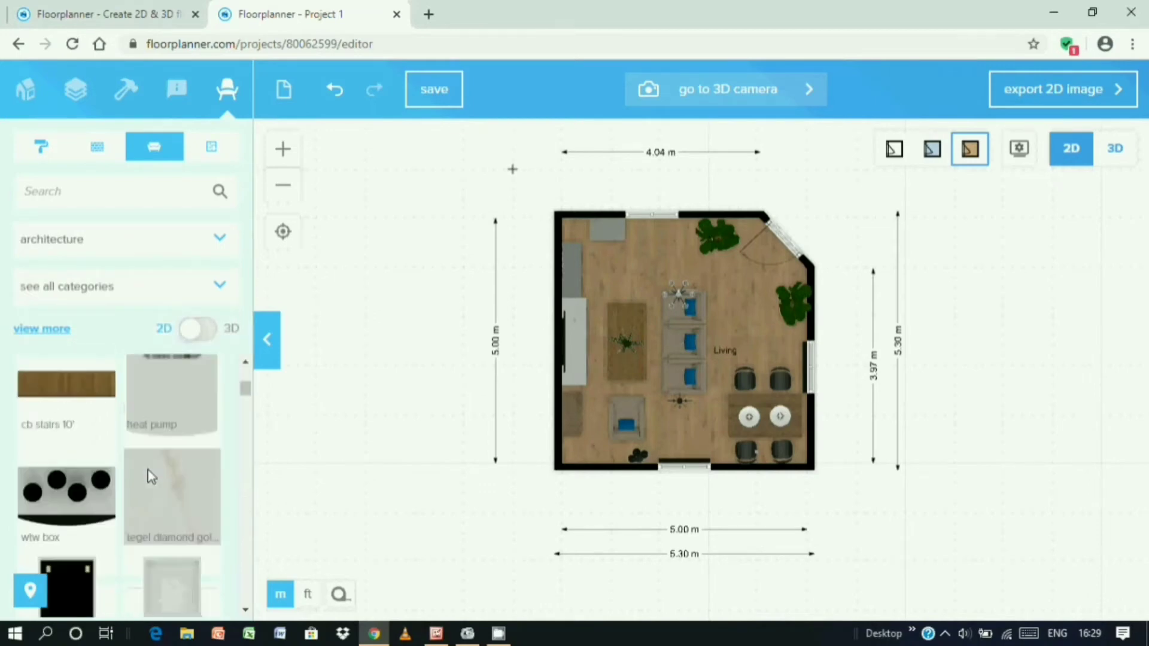
scroll(149, 474, "down", 3)
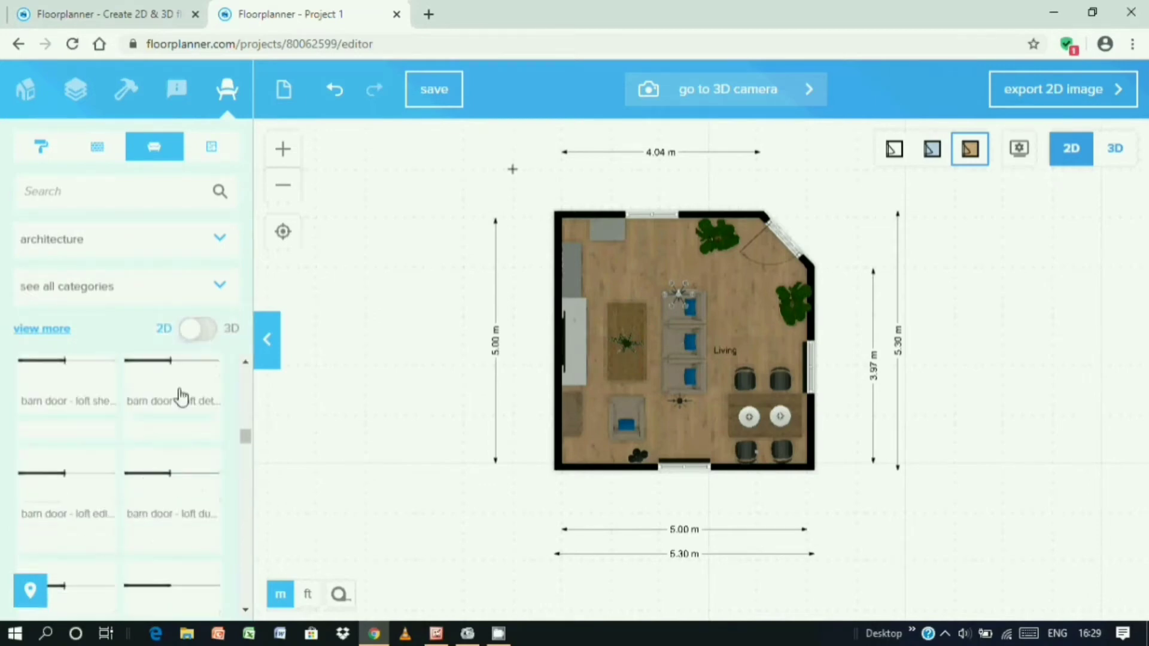
Add a light grey curtain from the curtains & curtain accessories subcategory of accessories at the upper wall's window.
left_click(219, 238)
left_click(135, 362)
left_click(220, 288)
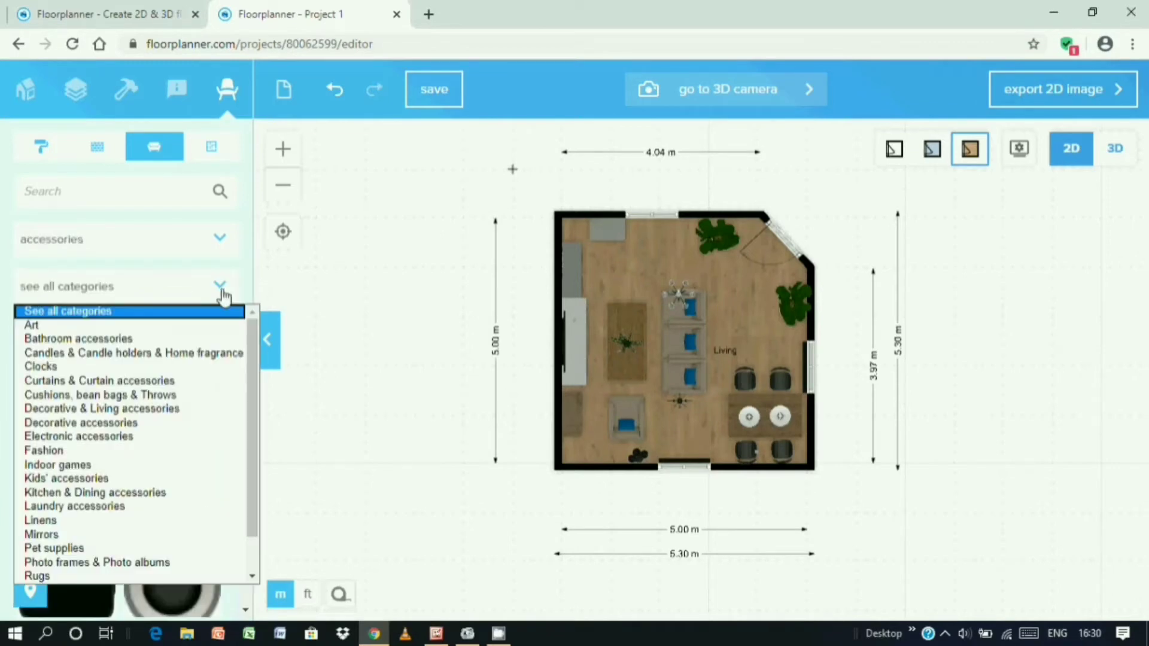
left_click(154, 383)
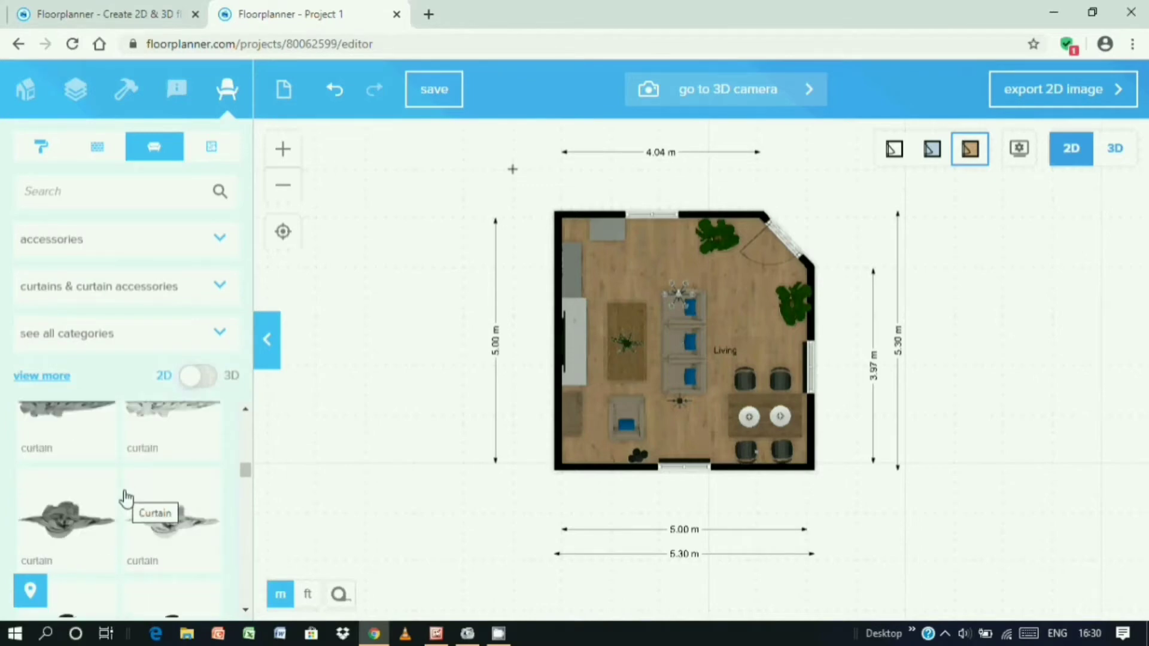
scroll(181, 507, "down", 3)
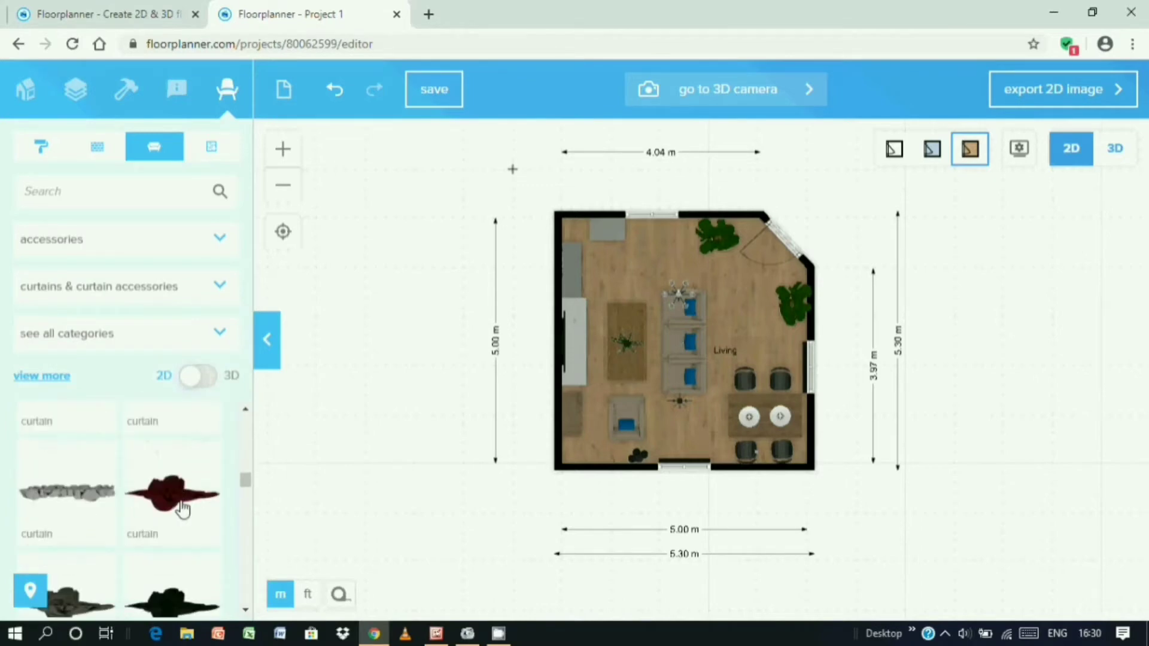
scroll(183, 509, "down", 1)
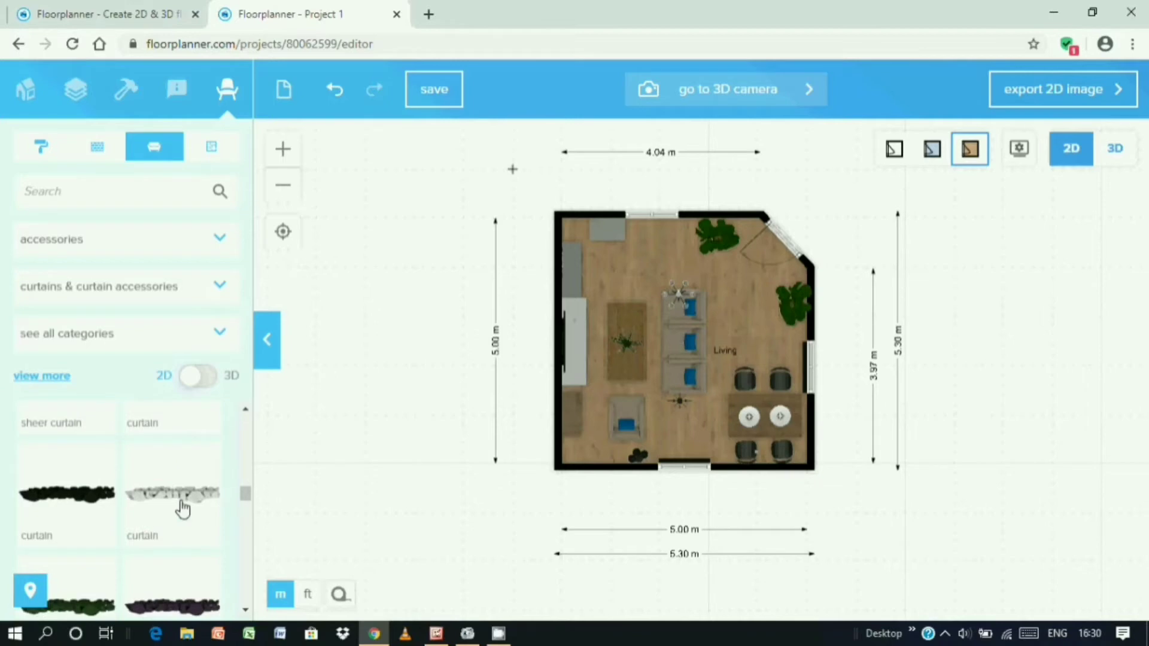
scroll(178, 509, "down", 2)
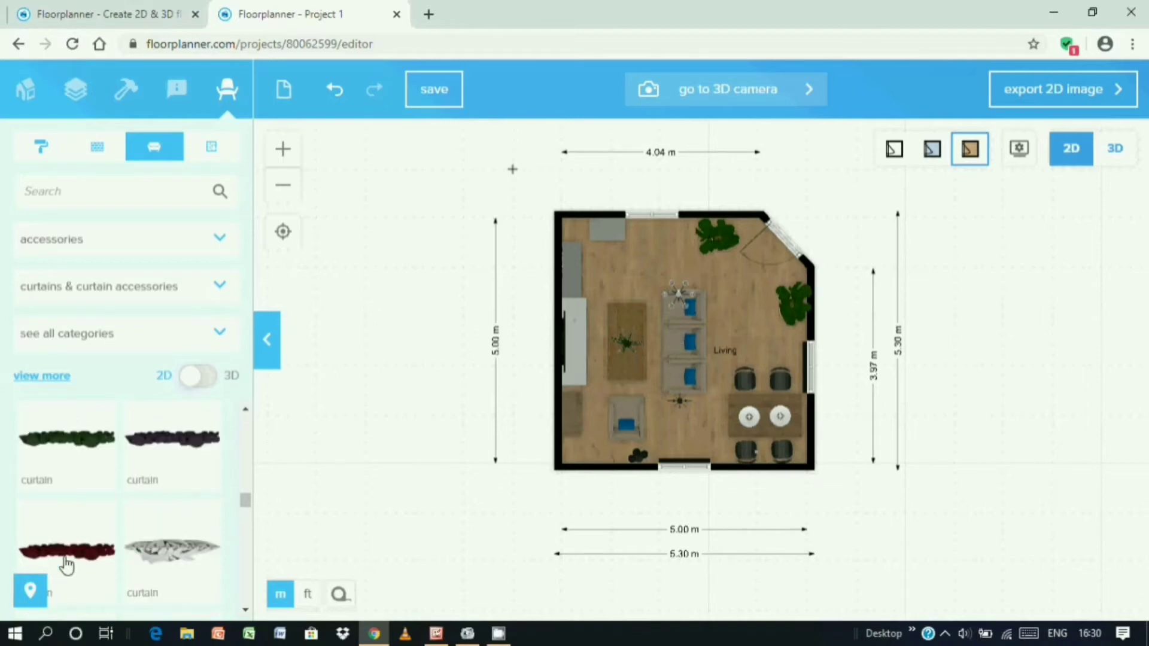
scroll(178, 558, "down", 1)
scroll(178, 558, "down", 2)
left_click_drag(70, 557, 684, 406)
left_click_drag(684, 455, 644, 224)
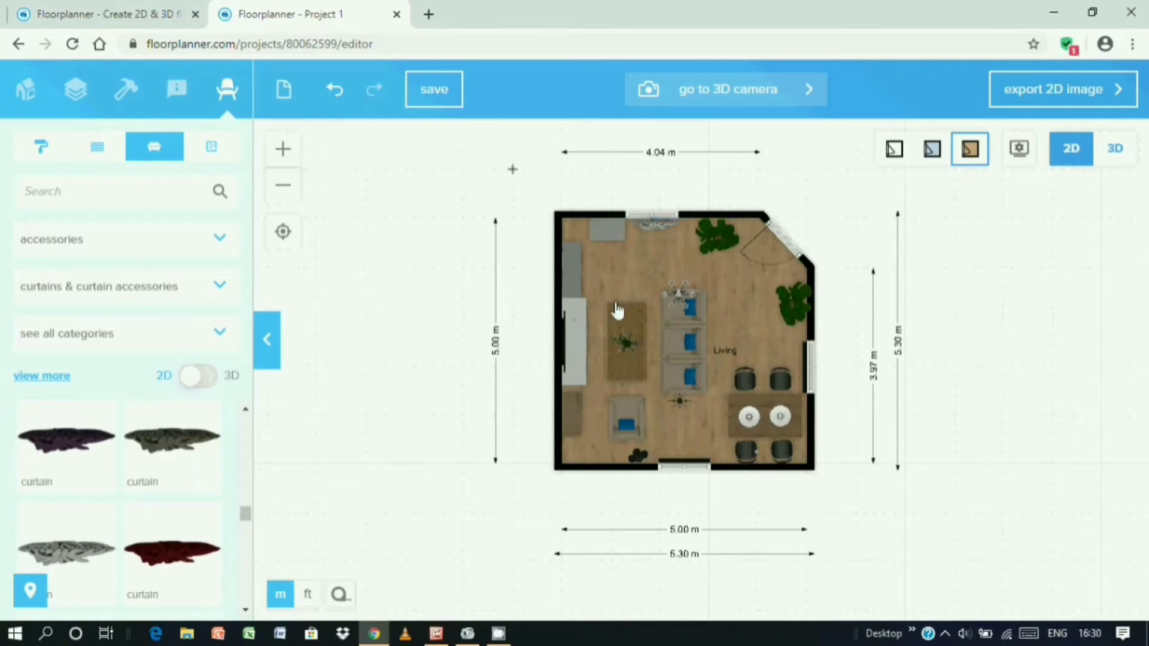
Look through the remaining curtains in the library and save the project.
scroll(111, 525, "down", 5)
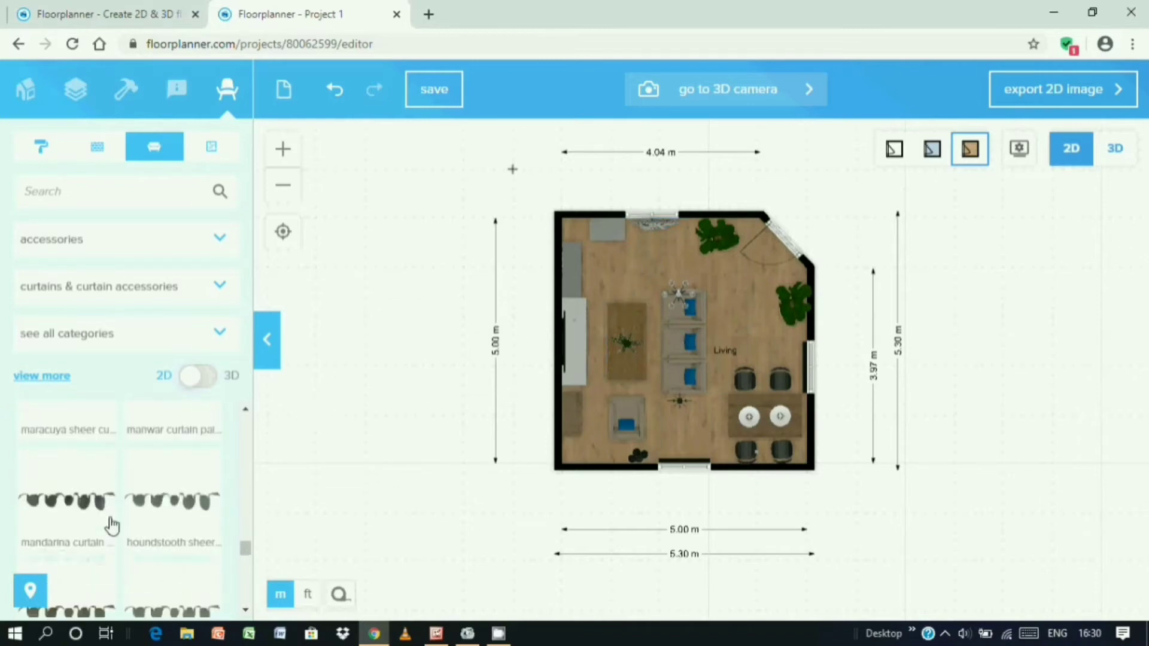
scroll(112, 525, "down", 3)
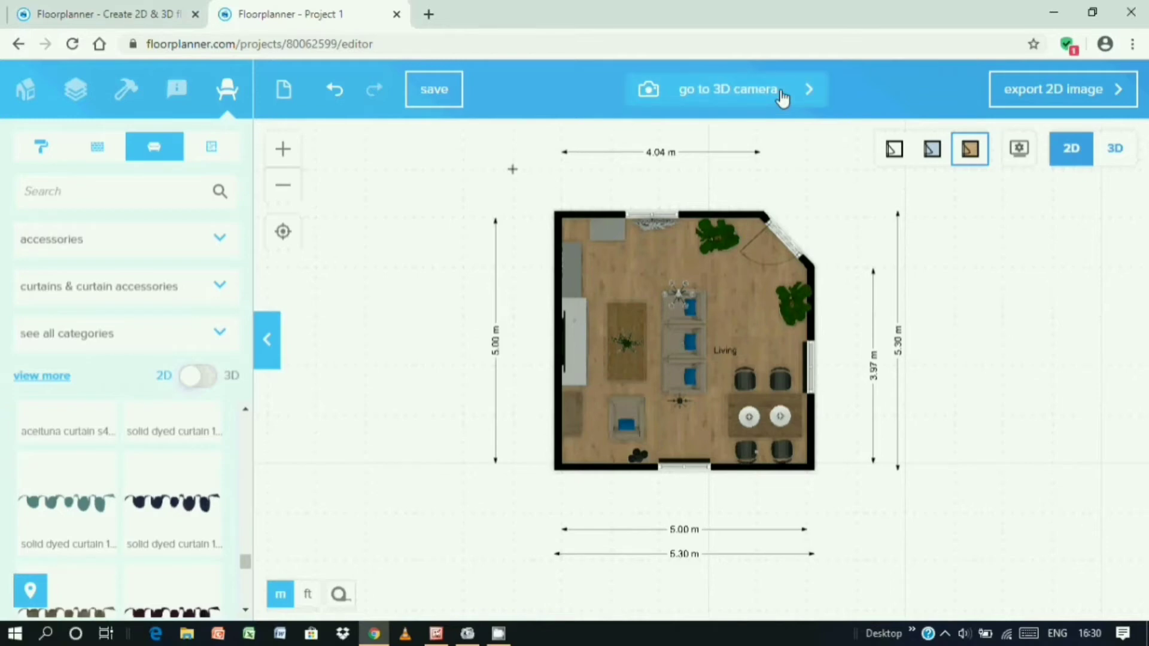
left_click(444, 94)
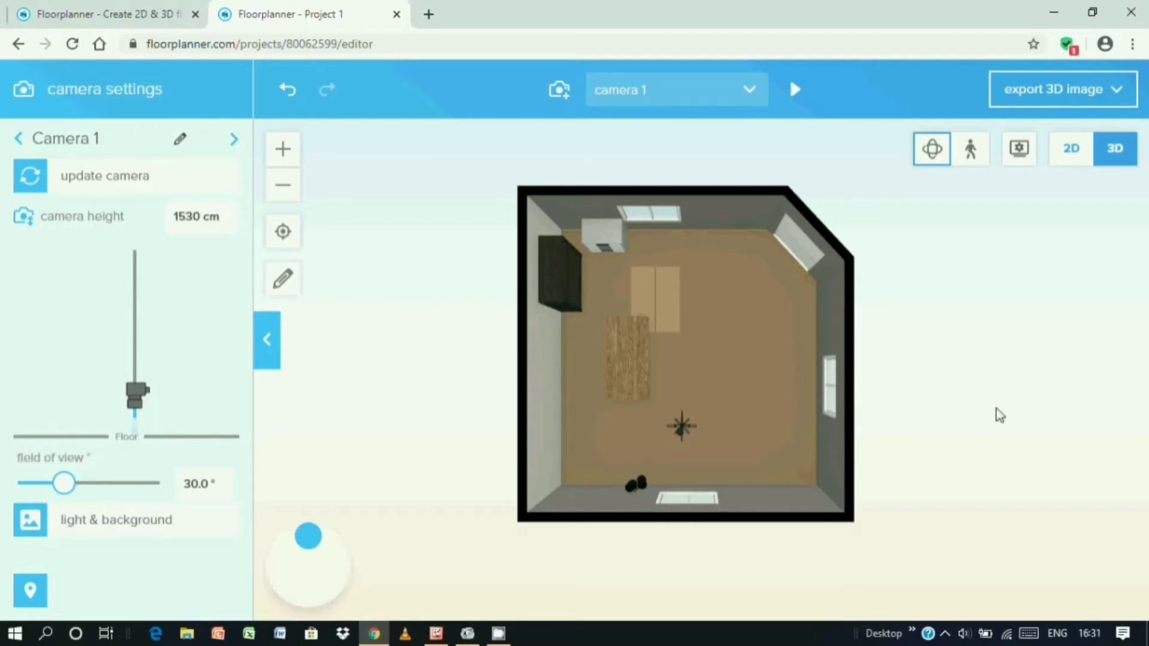
Inspect the furnished room in 3D from several sides and turn on editing in the 3D view.
left_click_drag(689, 437, 559, 361)
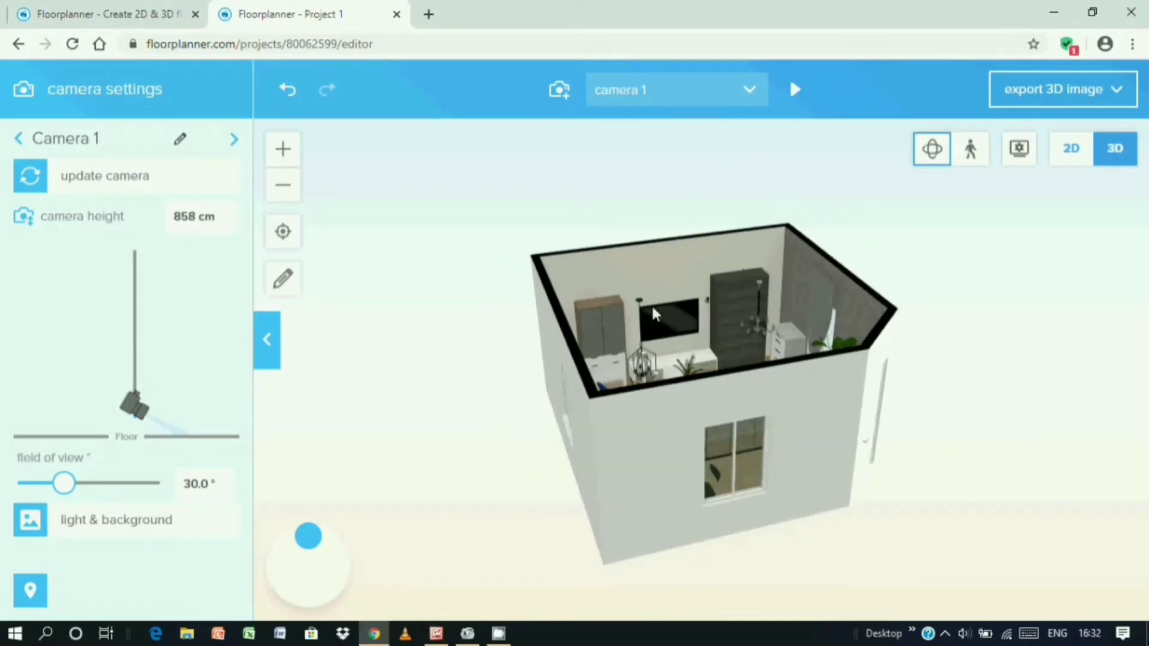
left_click_drag(652, 314, 565, 378)
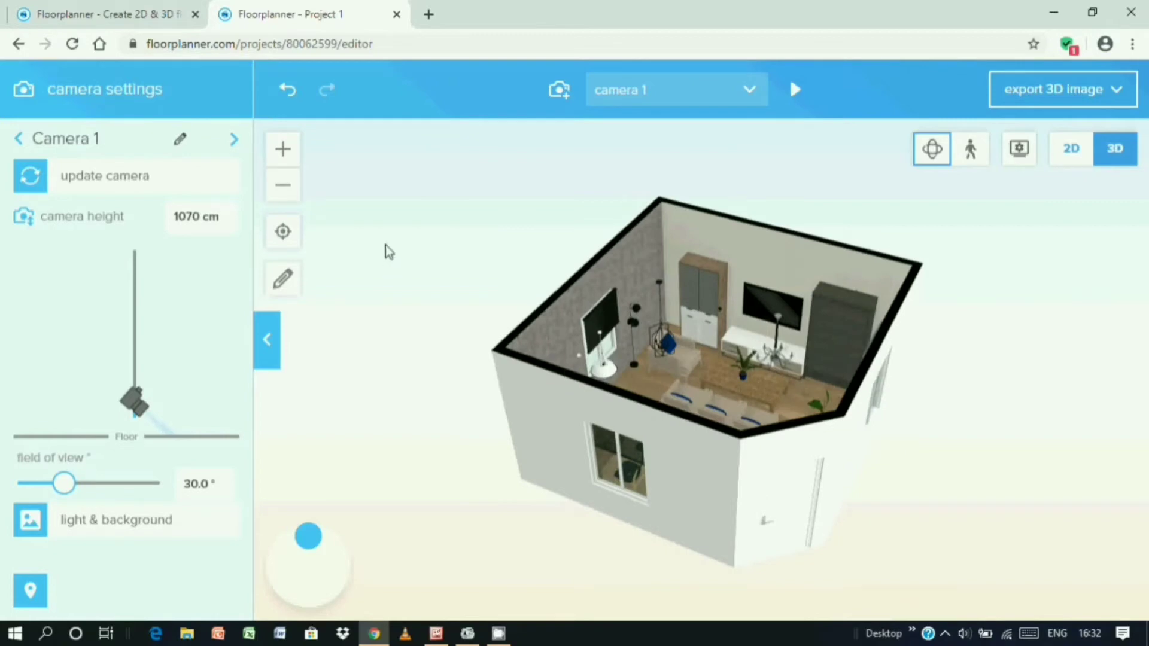
left_click(283, 282)
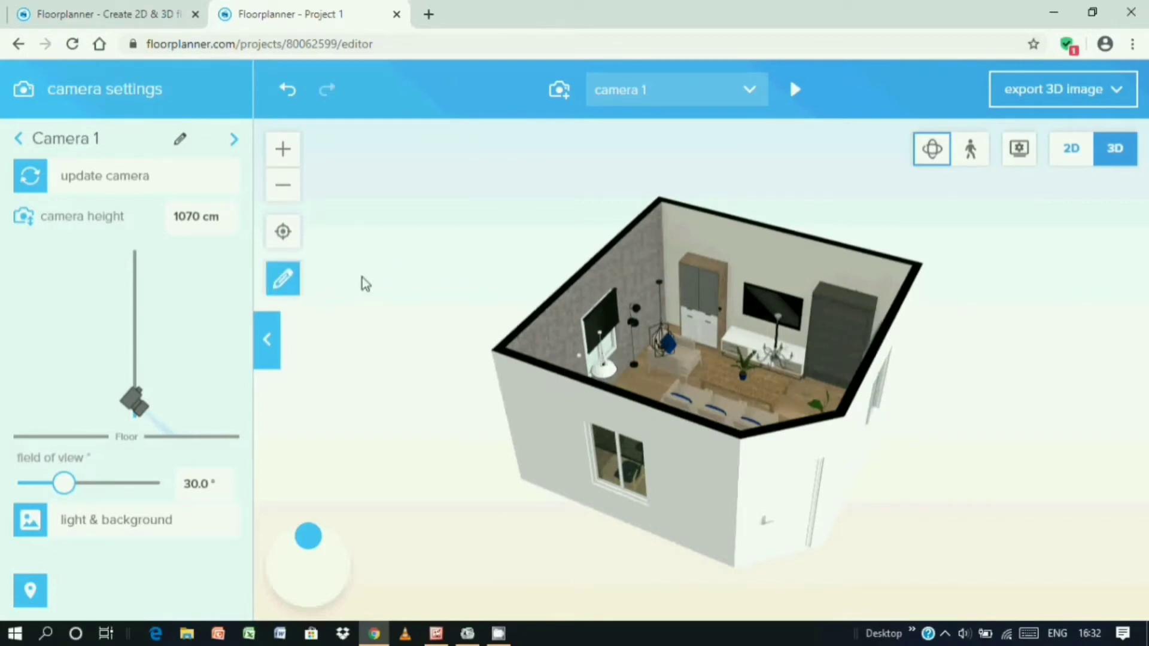
left_click_drag(770, 306, 726, 249)
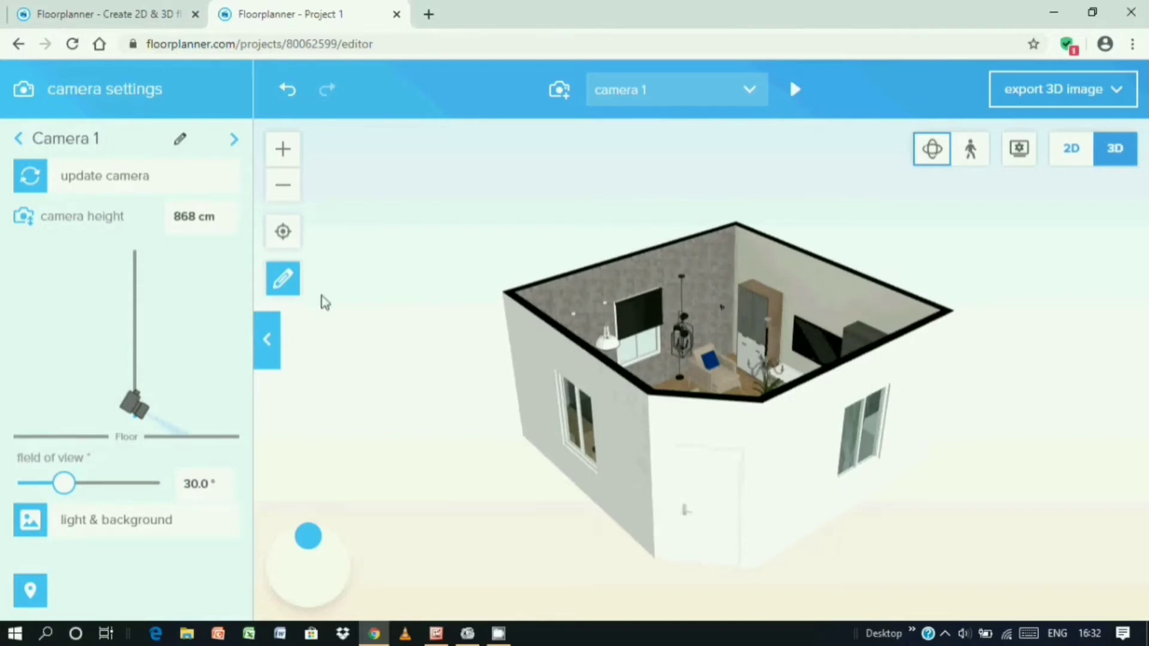
left_click_drag(620, 281, 468, 380)
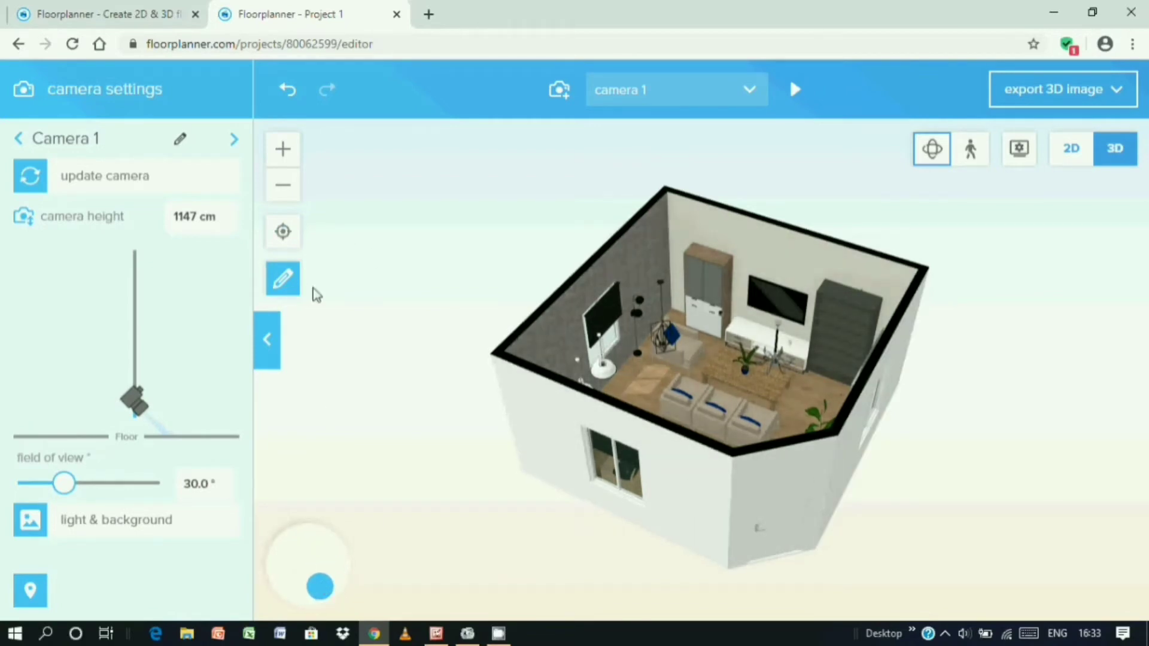
left_click_drag(610, 288, 731, 247)
In the walk-through view, move the potted plant near the curtained window forward into the room and lower the camera height to 98 cm.
left_click(970, 157)
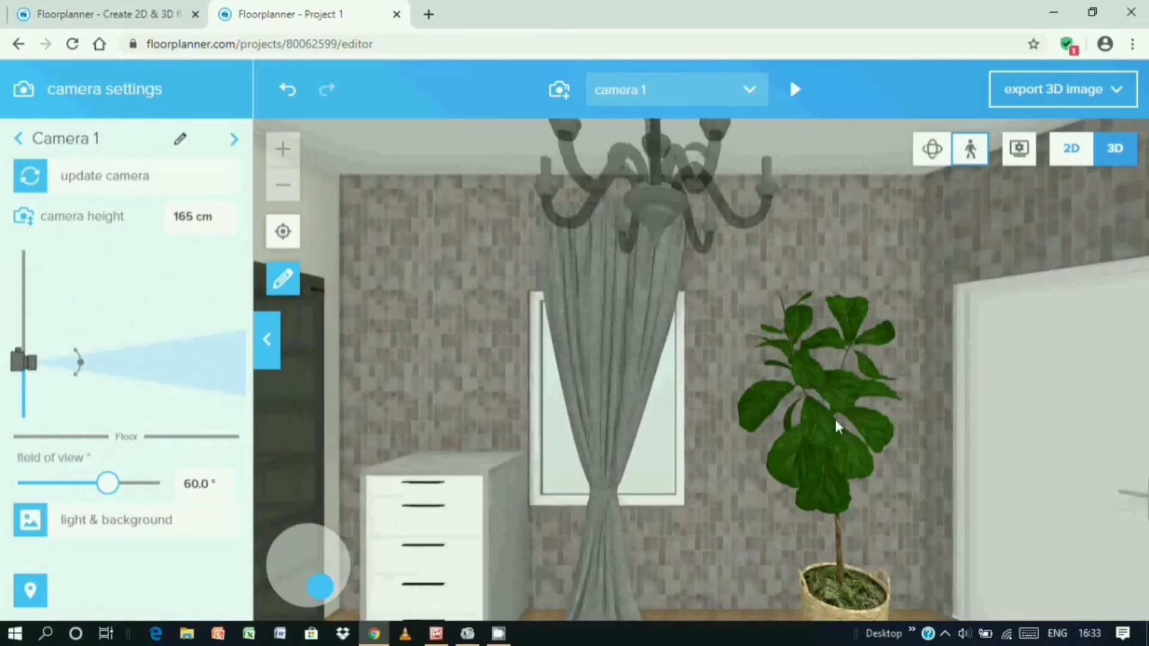
left_click_drag(834, 419, 805, 450)
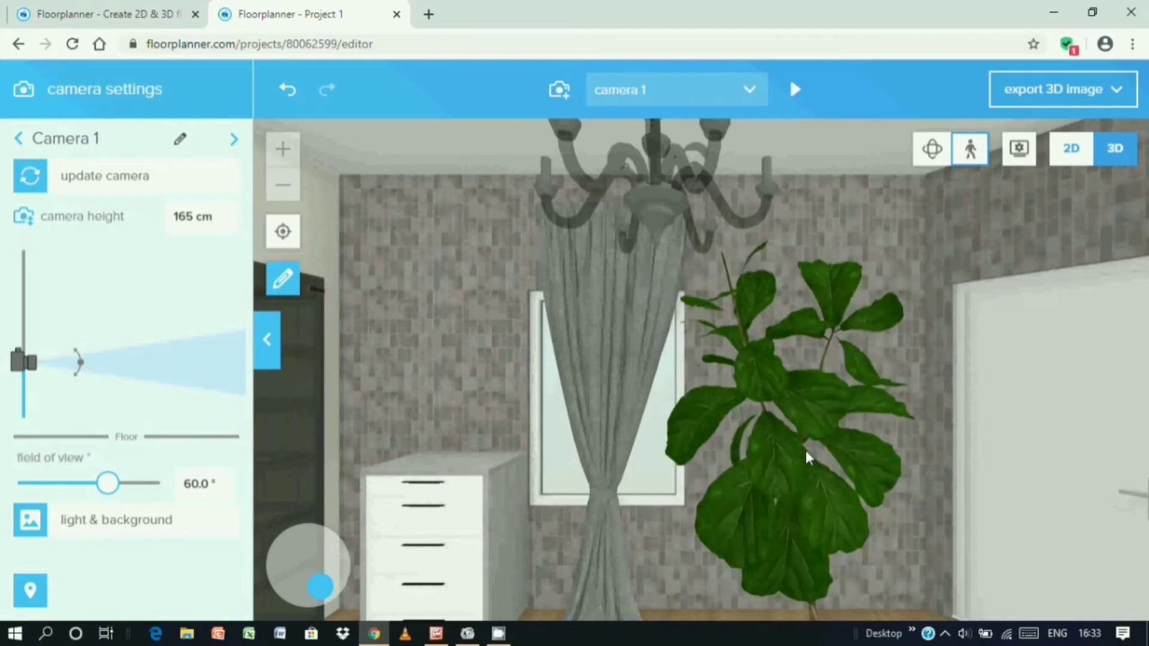
left_click_drag(979, 253, 829, 261)
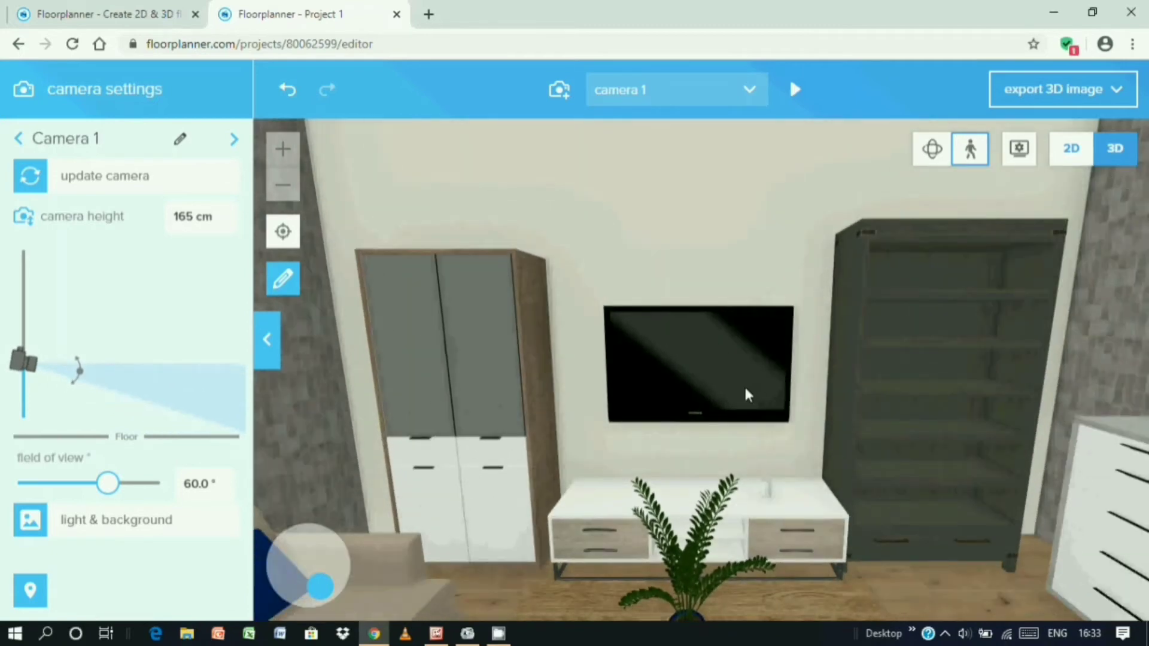
left_click_drag(22, 371, 81, 381)
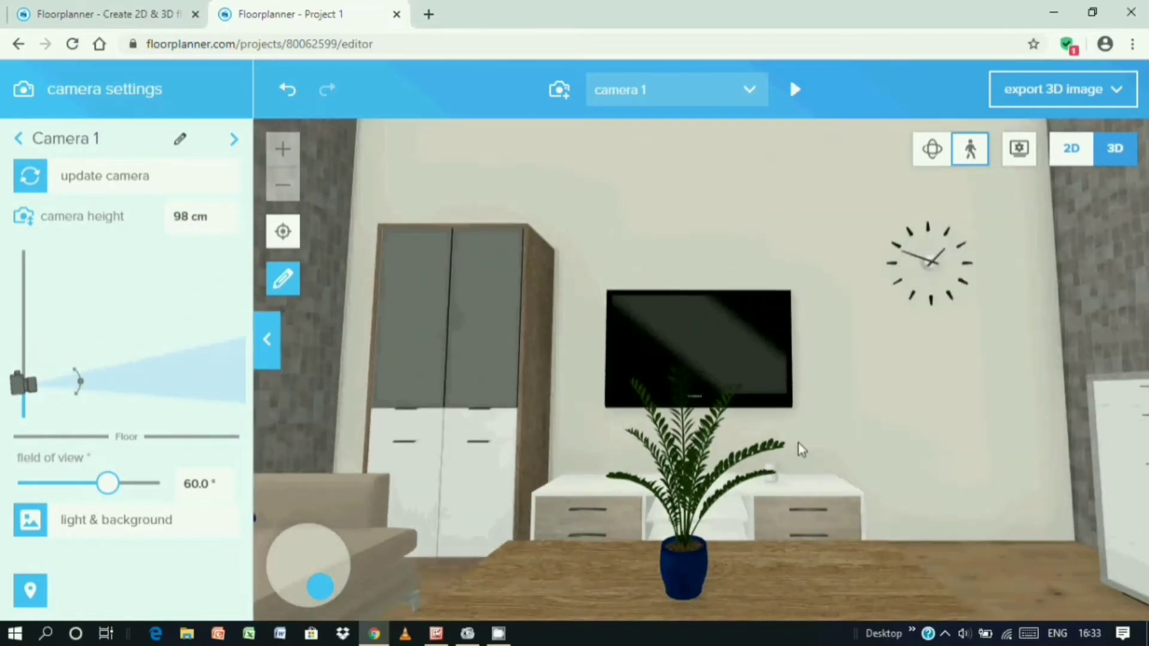
Shift the tall dark shelving unit over to the TV and move the wall clock above the TV.
left_click(937, 452)
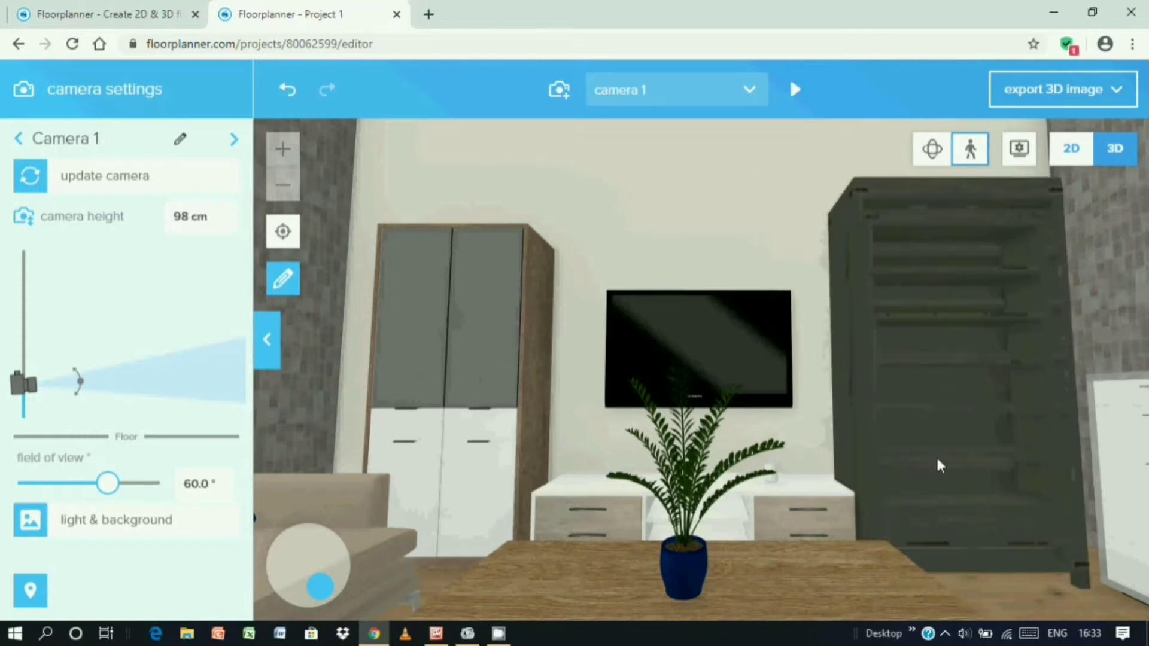
left_click_drag(937, 453, 779, 446)
mouse_move(949, 280)
left_mouse_down()
mouse_move(931, 276)
mouse_move(957, 281)
left_mouse_up()
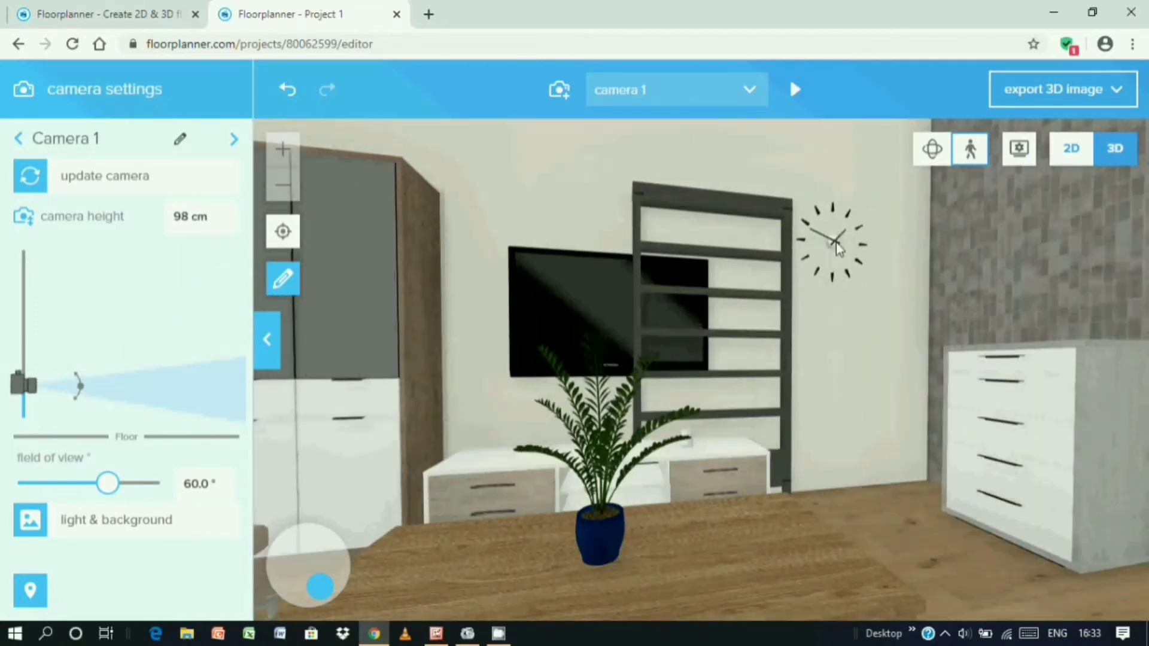
left_click_drag(837, 248, 619, 200)
Try twice to move the dark shelving unit away from the TV, undoing each move.
left_click_drag(706, 249, 838, 287)
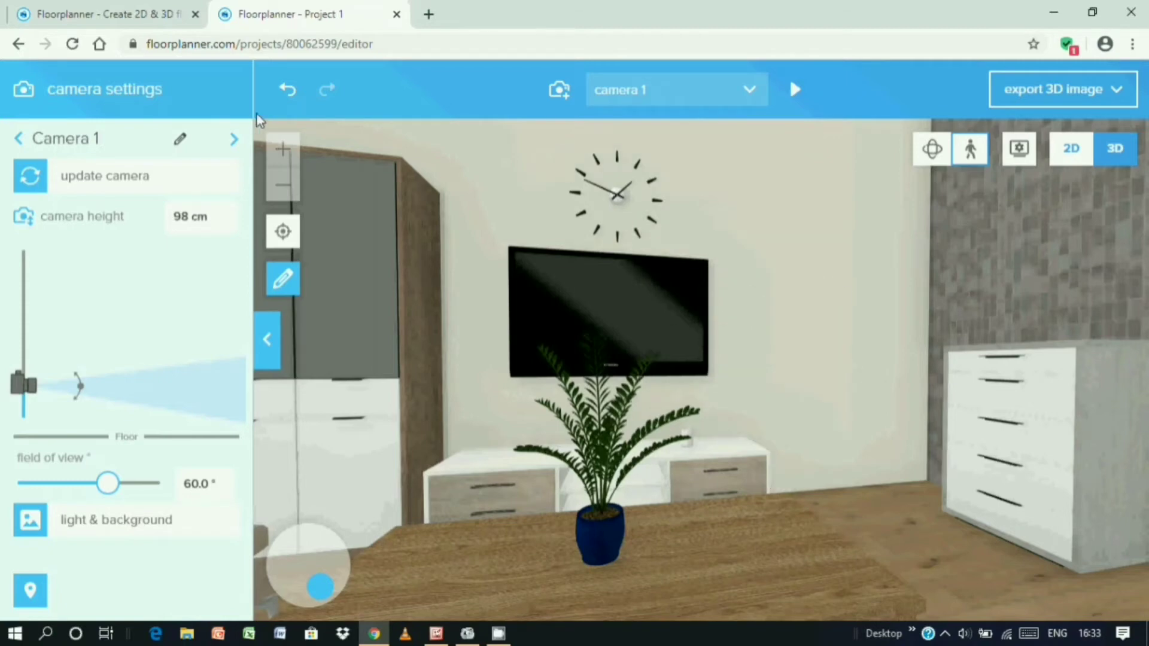
left_click(287, 97)
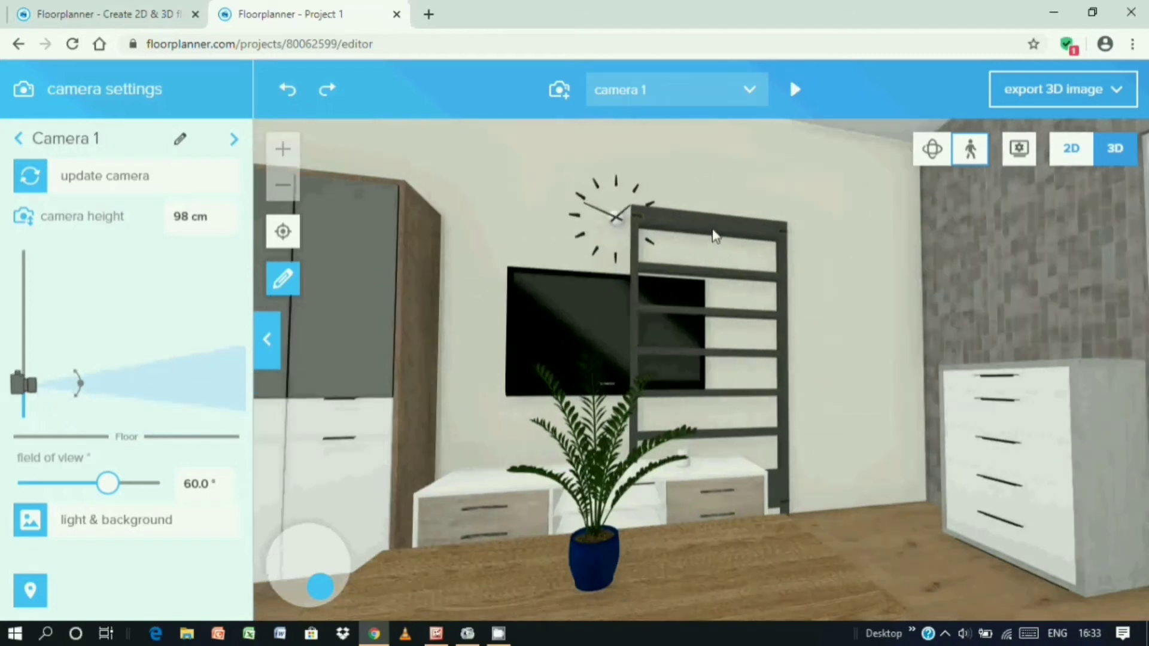
left_click_drag(714, 235, 755, 256)
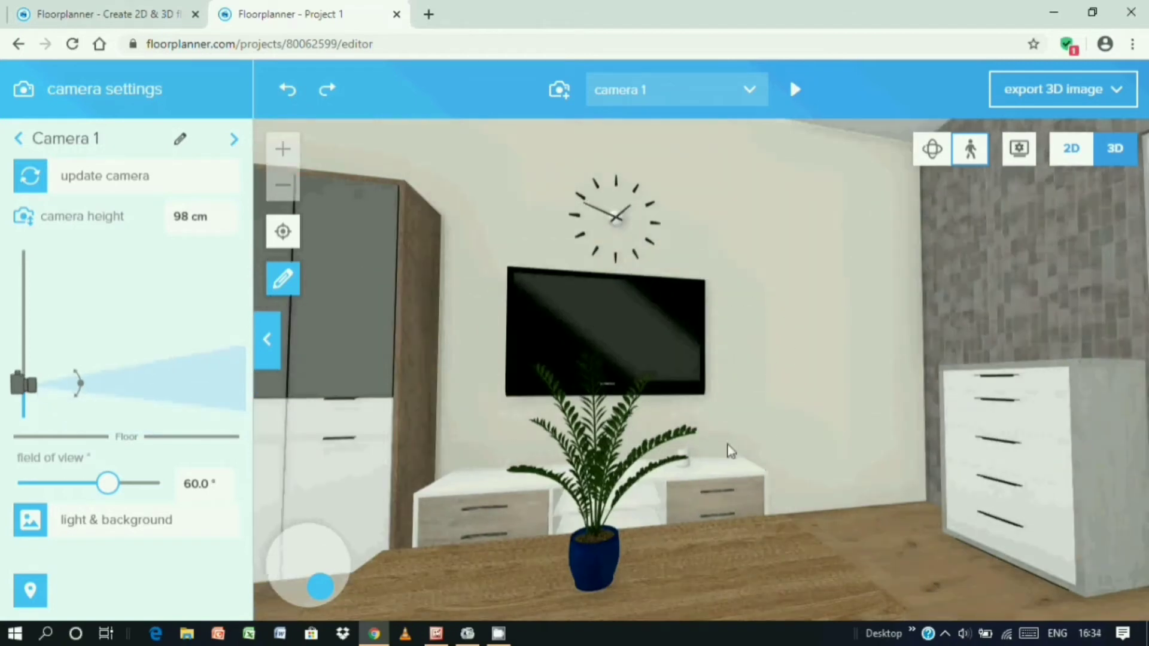
left_click(286, 95)
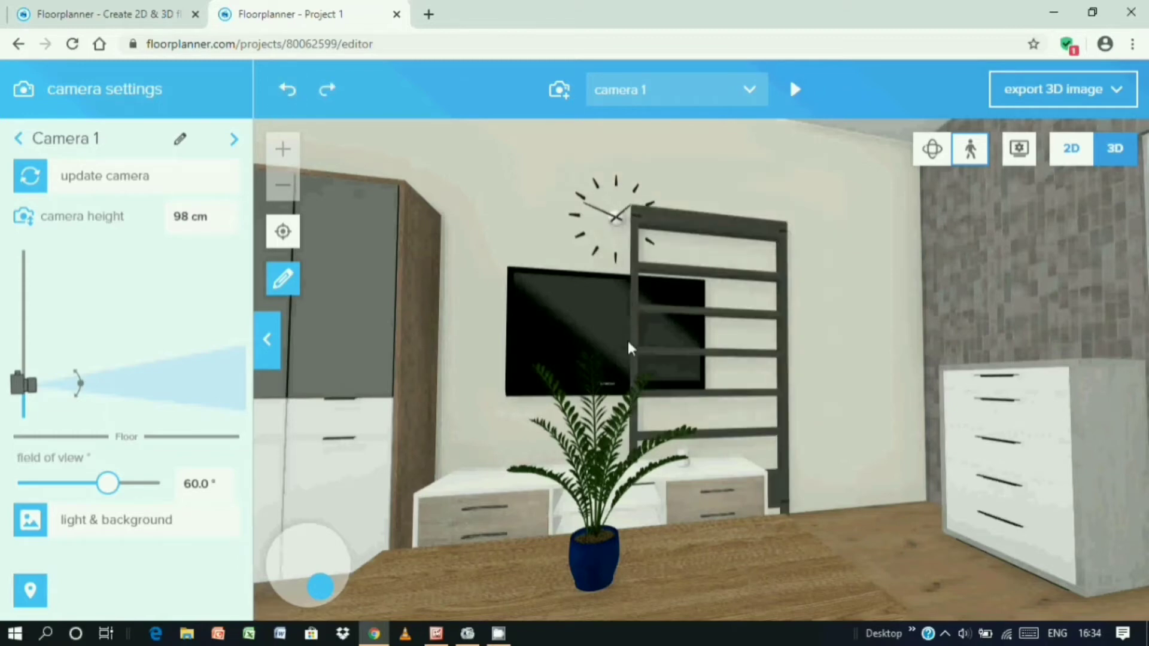
Move the blue-potted plant toward the camera and back onto the coffee table.
left_click_drag(637, 401, 620, 423)
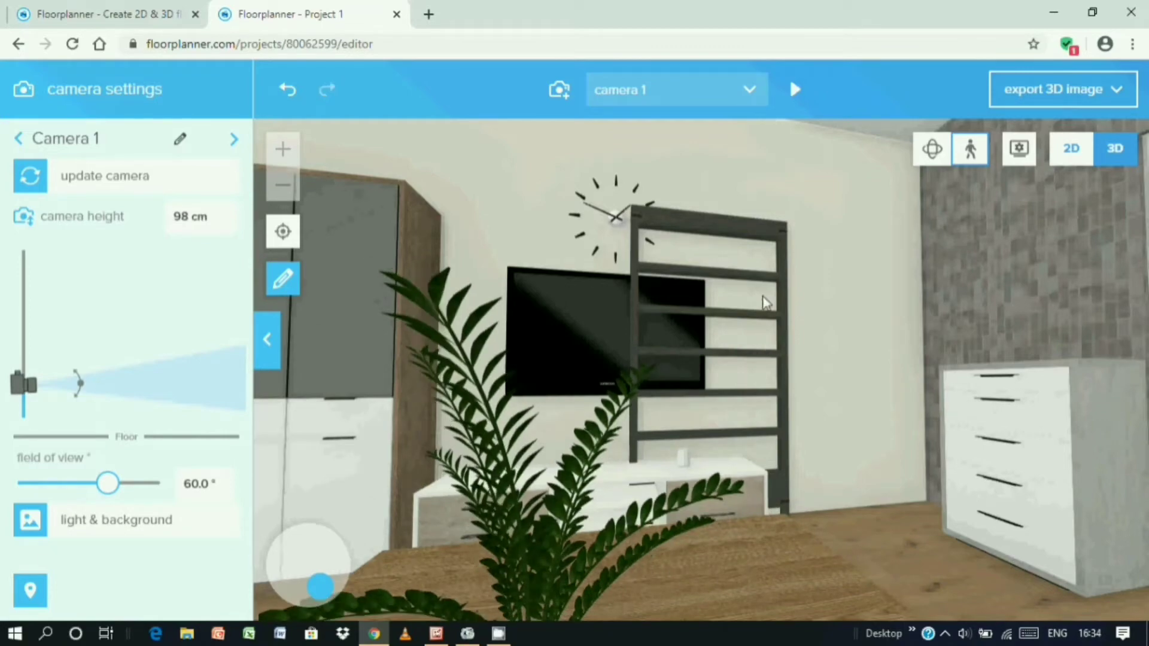
left_click_drag(846, 241, 773, 334)
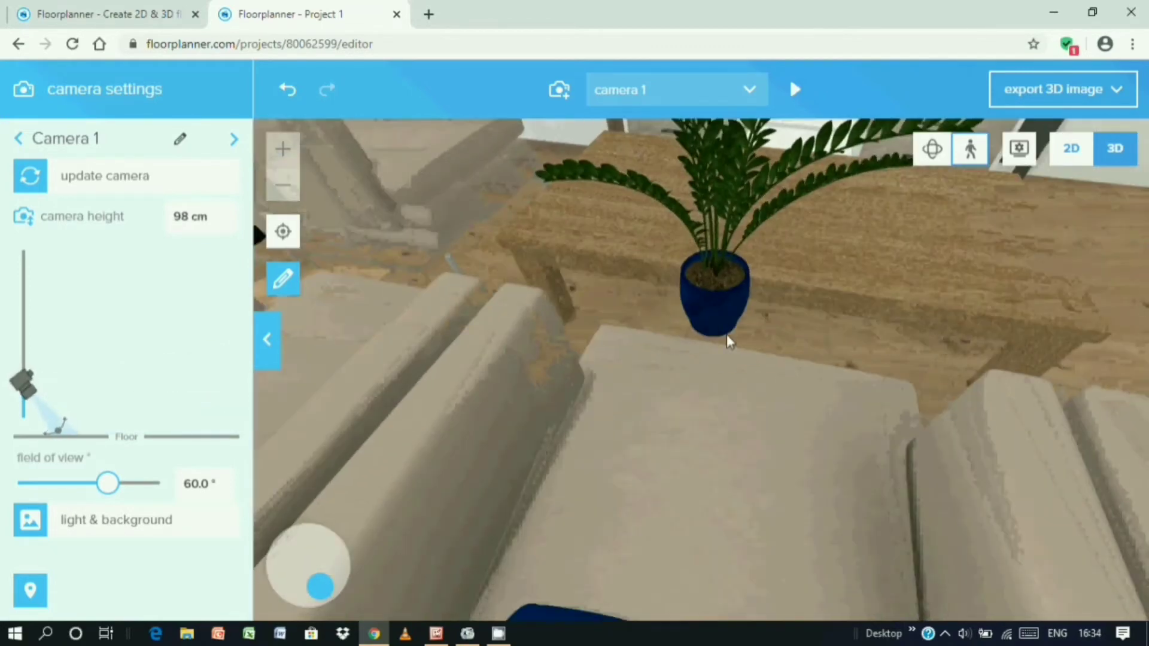
left_click_drag(725, 300, 805, 181)
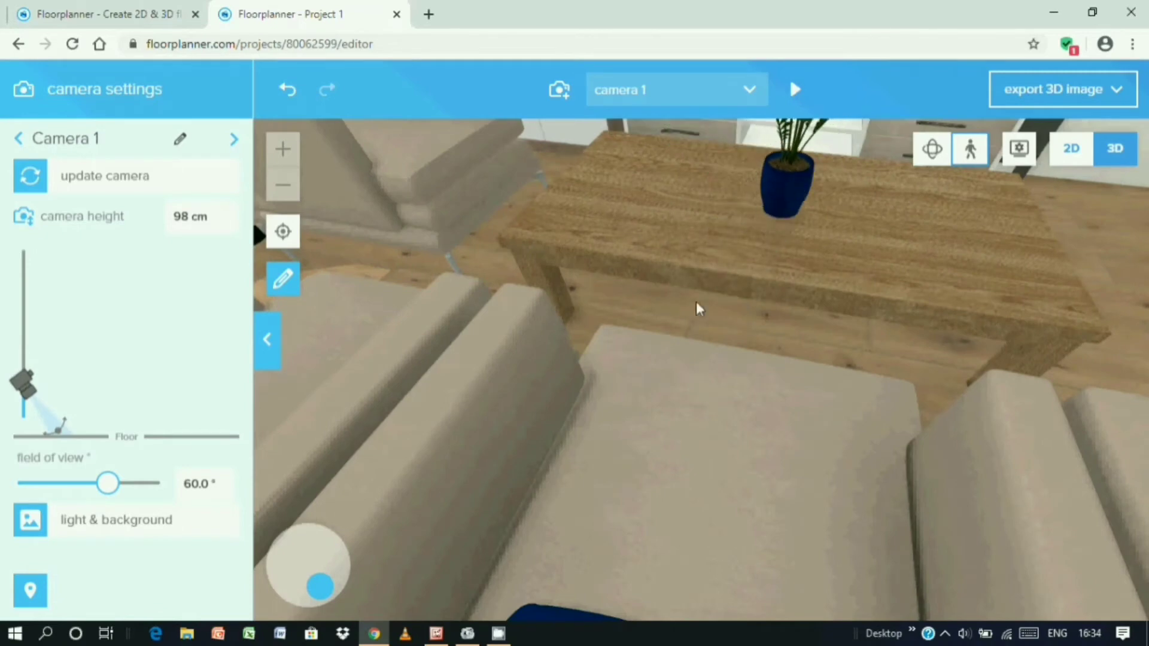
Try to delete the dark shelving unit overlapping the TV.
left_click_drag(804, 378, 840, 296)
scroll(838, 293, "down", 3)
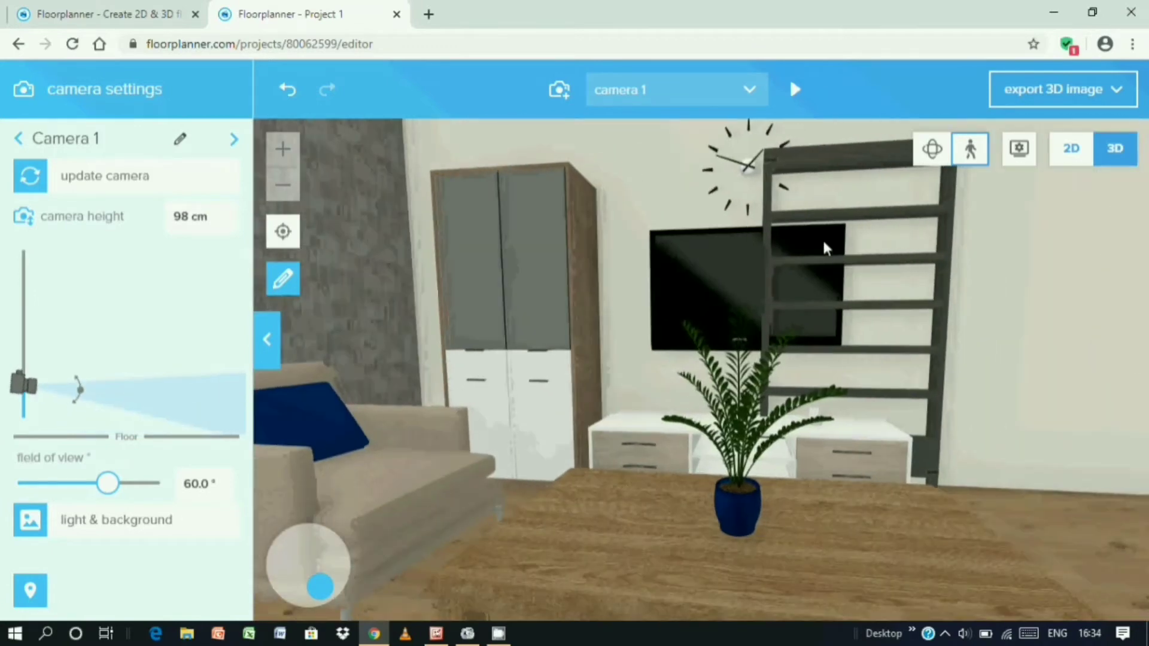
key("Delete")
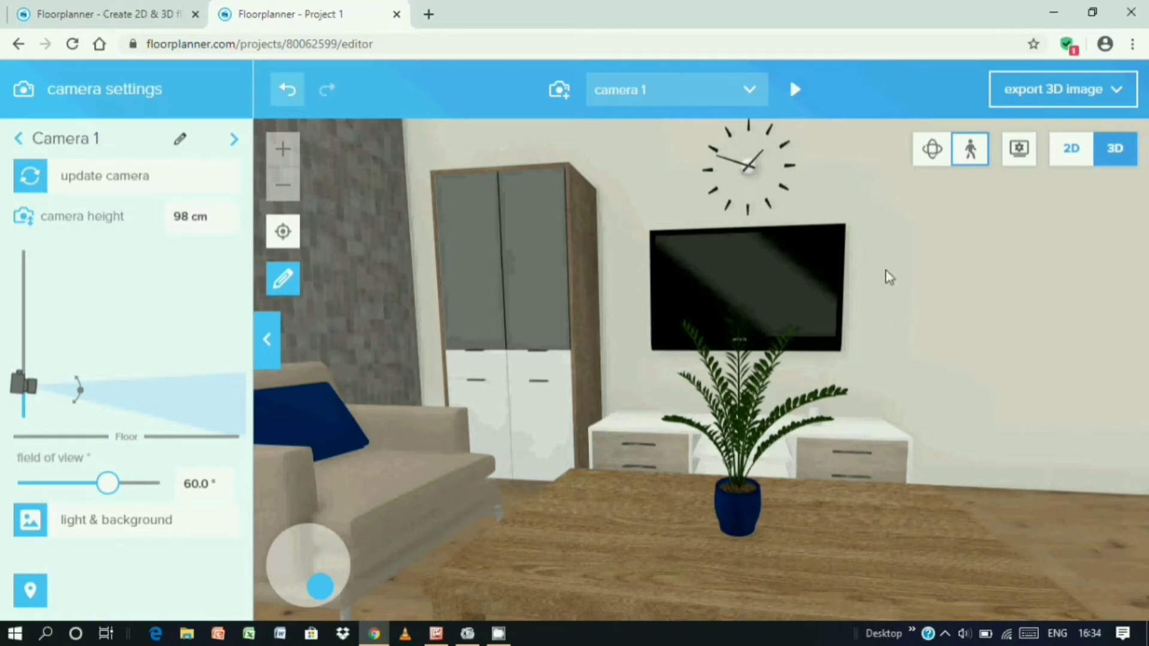
In the orbit view, move the dark shelving unit into the wall space between the TV stand and the white drawer cabinet.
left_click(928, 150)
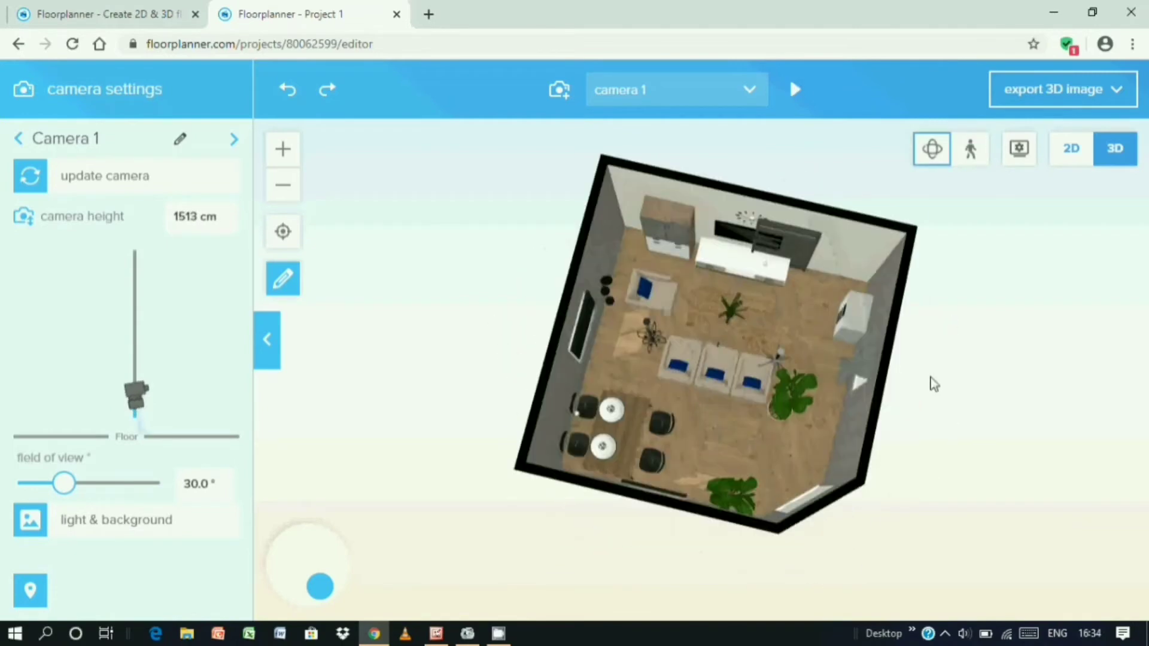
left_click_drag(802, 242, 839, 261)
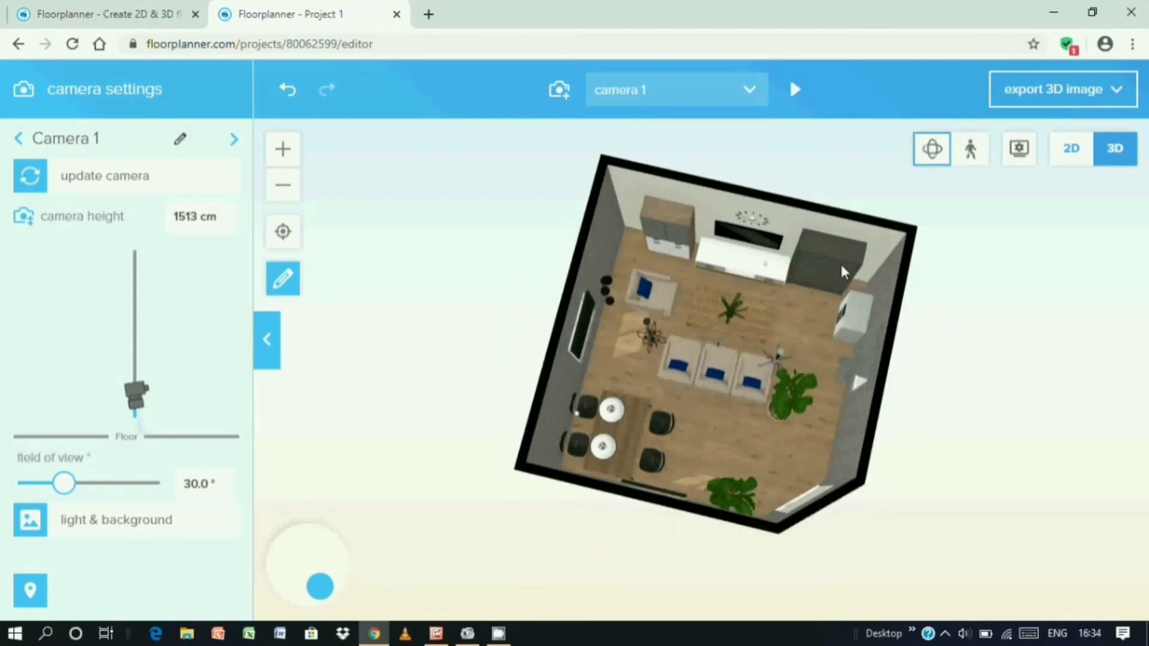
Switch to the walkthrough view and examine the dining area, armchairs and the wall around the TV from inside the room.
left_click(971, 150)
left_click_drag(723, 402, 1023, 412)
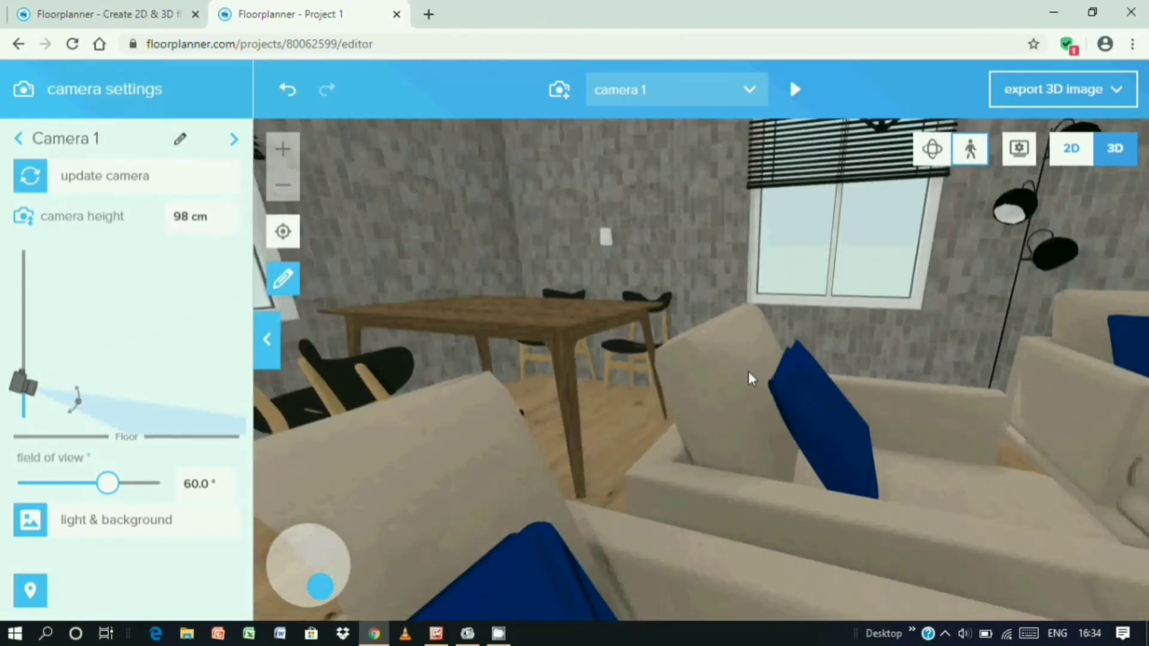
left_click_drag(871, 363, 850, 342)
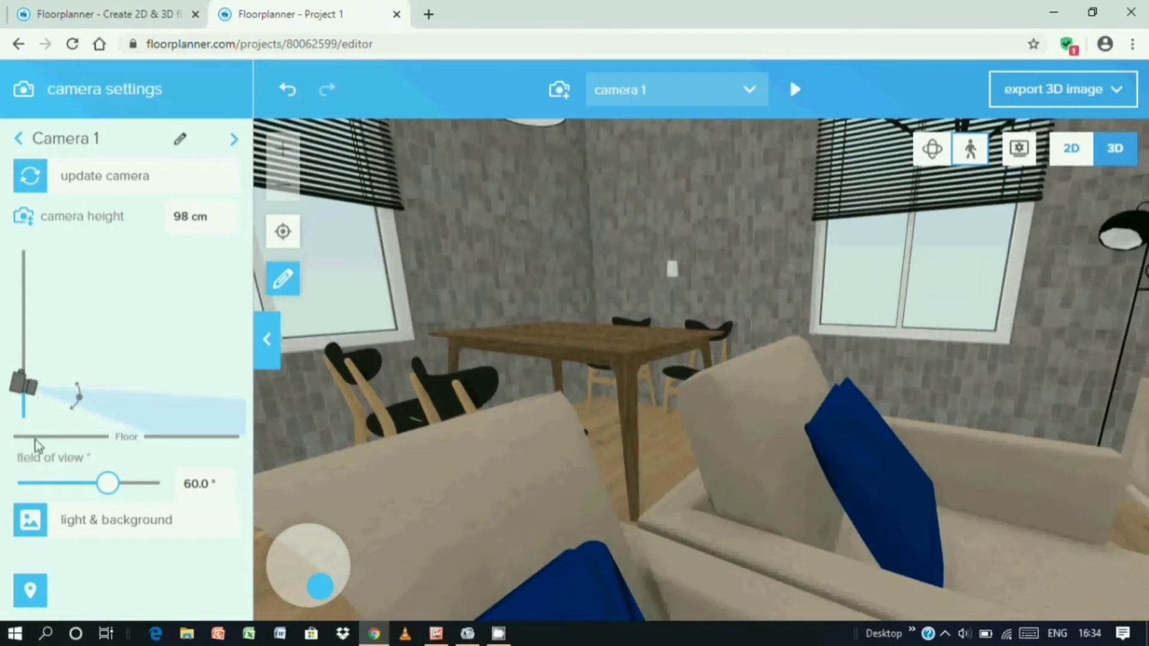
left_click_drag(770, 454, 982, 454)
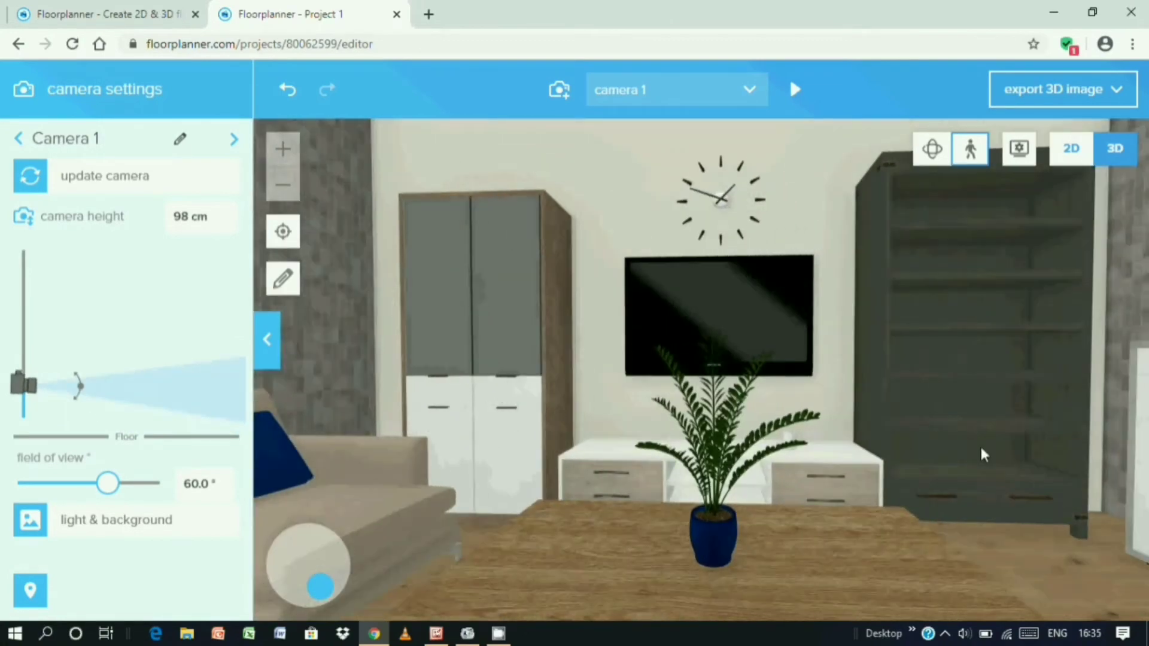
left_click_drag(624, 511, 655, 483)
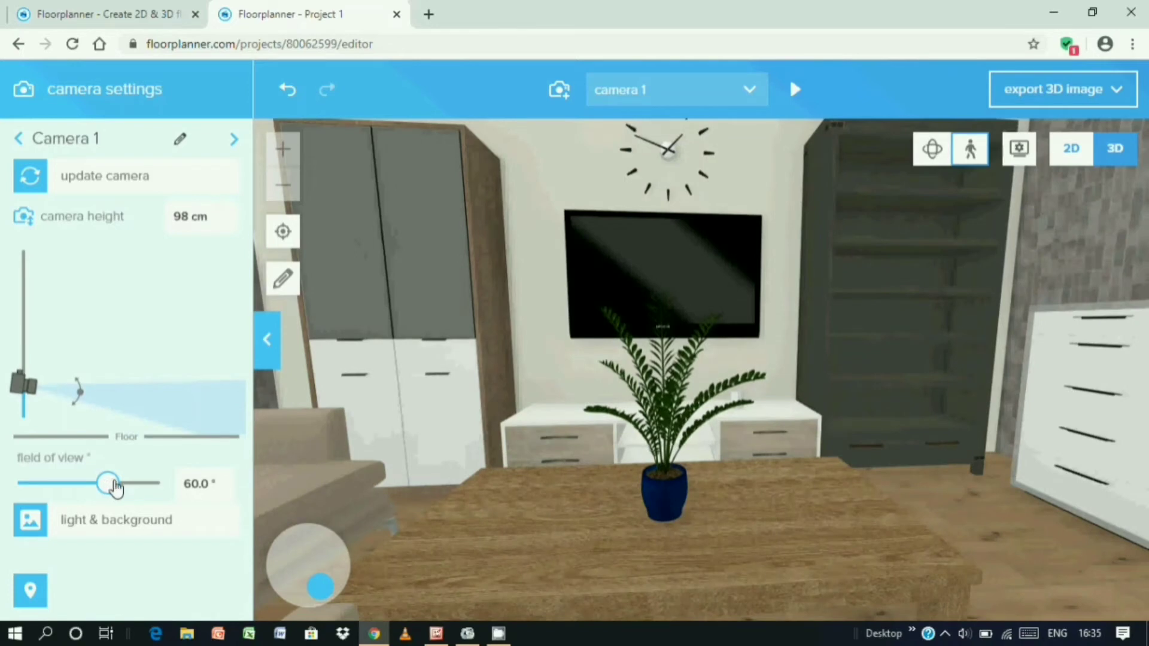
Compare several dome backgrounds through the windows and apply the sunset sky over brown ground, keeping the light intensity at 50.
left_click(81, 528)
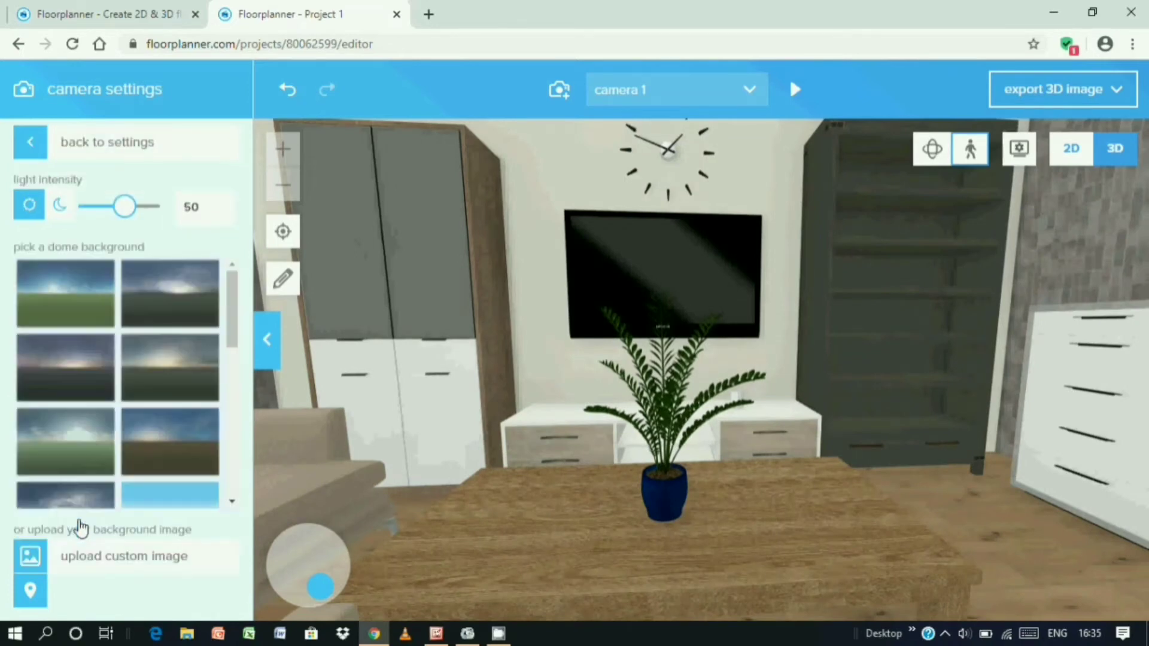
scroll(92, 407, "down", 5)
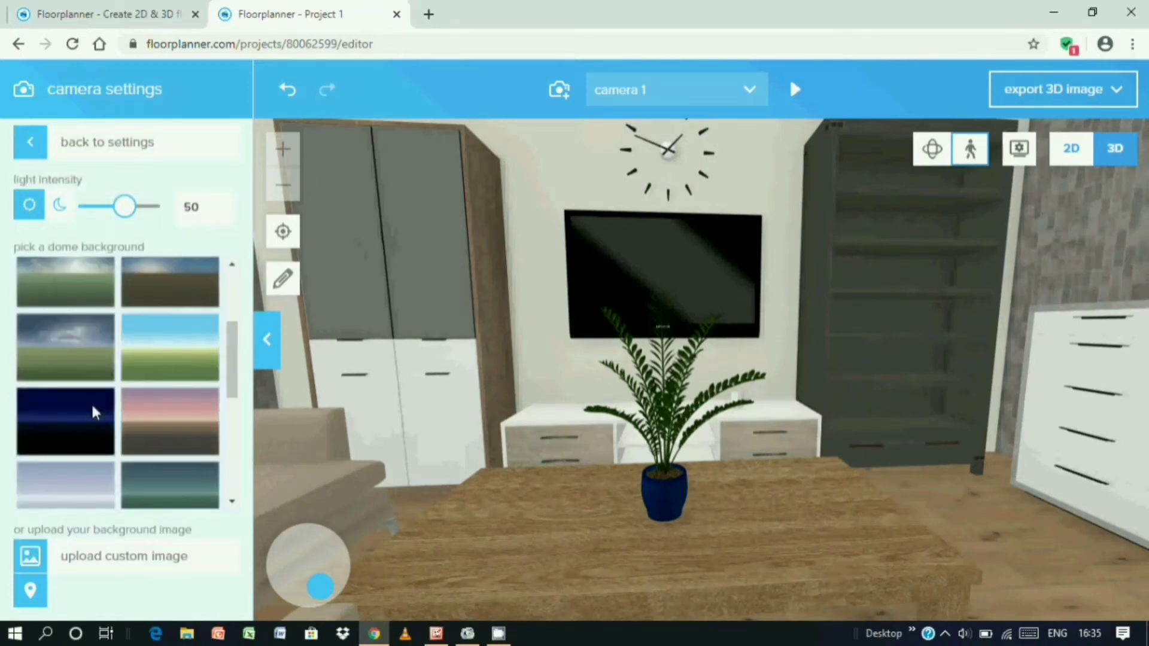
scroll(96, 419, "down", 2)
scroll(95, 418, "up", 5)
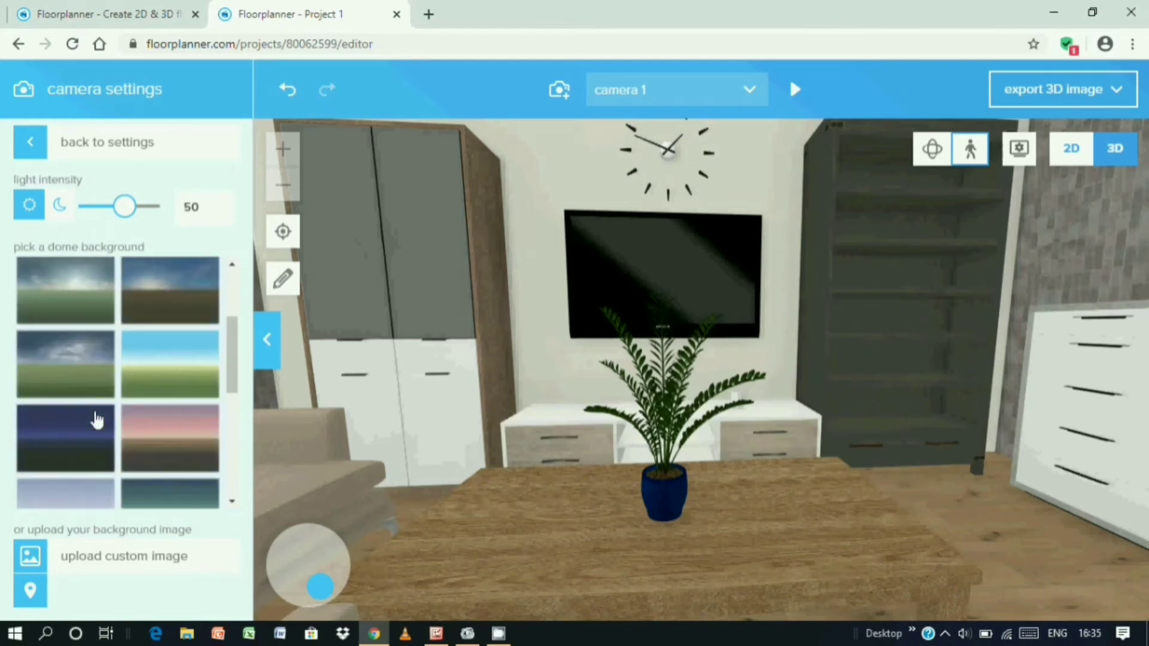
left_click(84, 386)
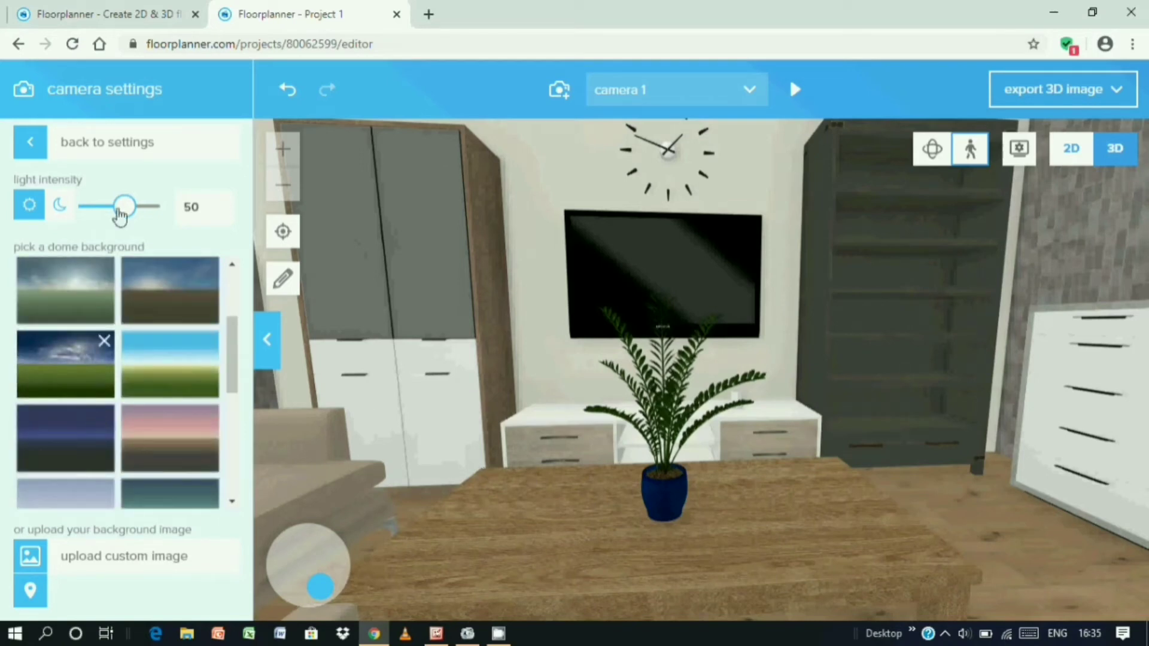
mouse_move(120, 215)
left_mouse_down()
mouse_move(100, 214)
mouse_move(127, 216)
left_mouse_up()
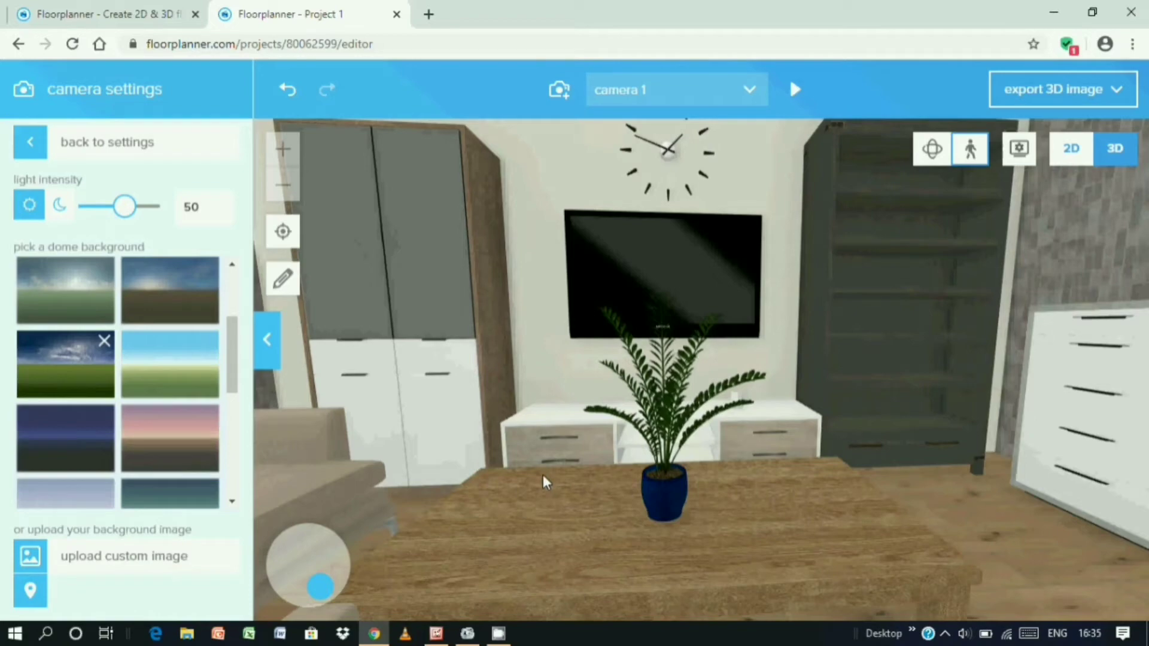
left_click_drag(766, 207, 551, 223)
left_click(64, 290)
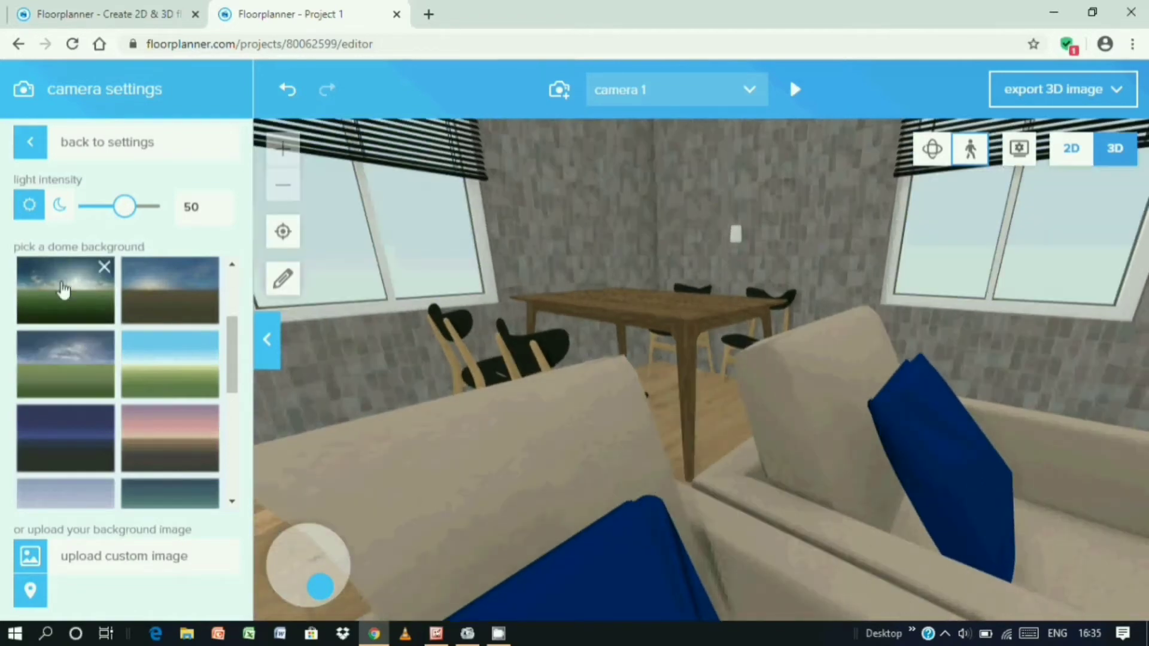
left_click(77, 379)
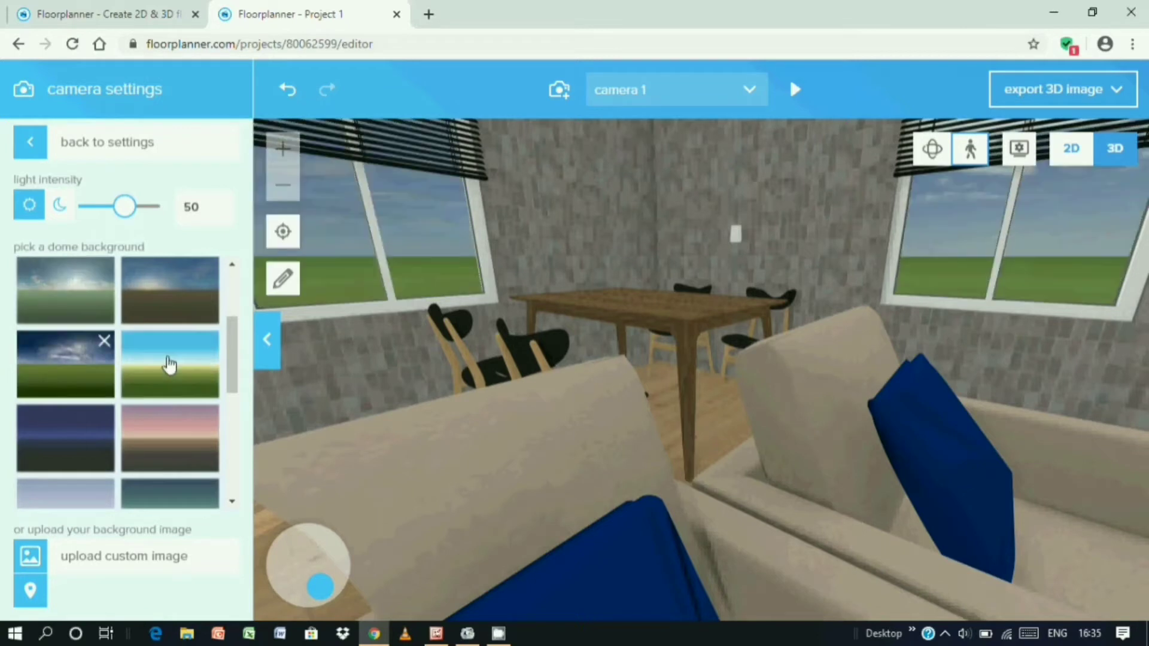
left_click(170, 364)
left_click(183, 306)
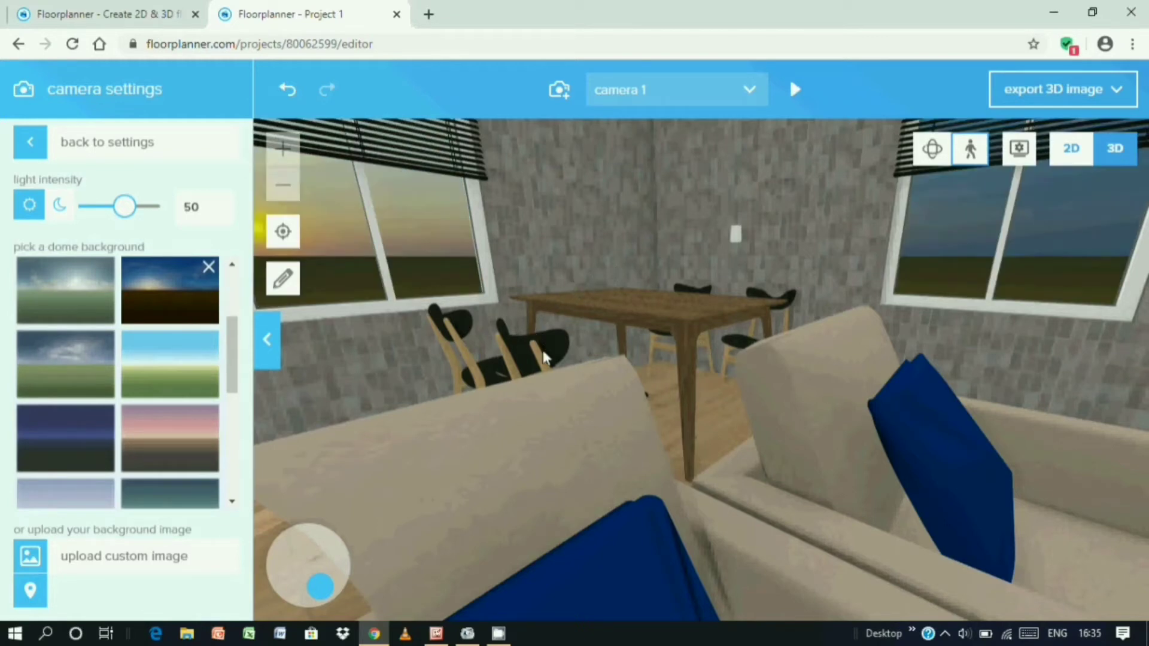
left_click_drag(517, 421, 465, 381)
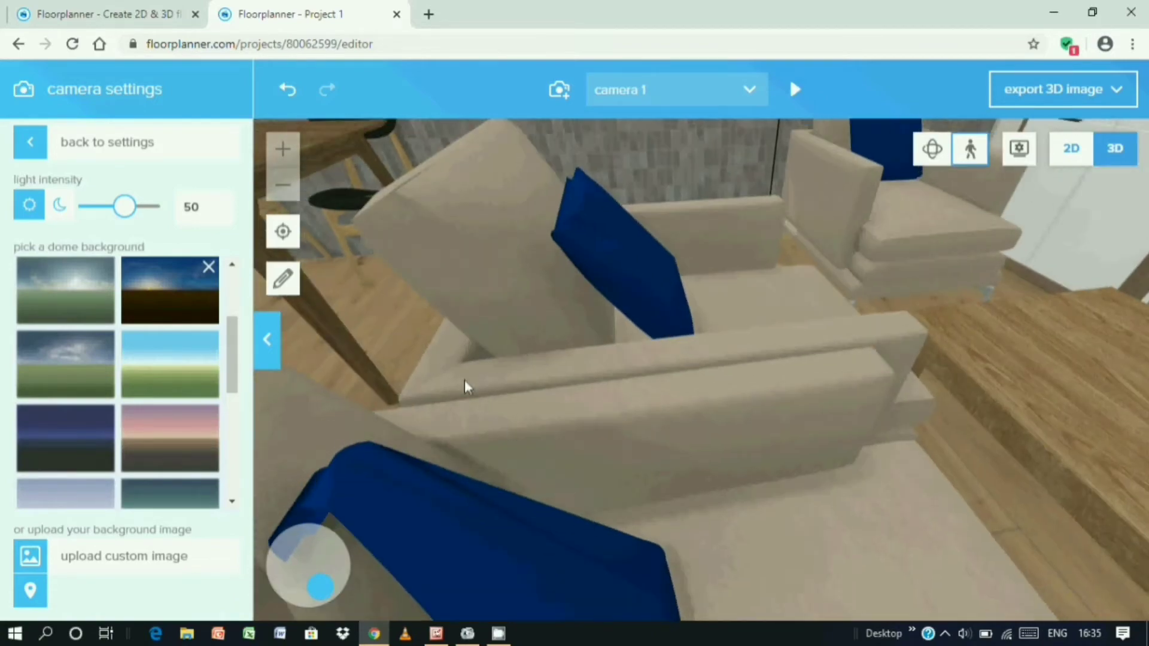
left_click_drag(407, 412, 545, 347)
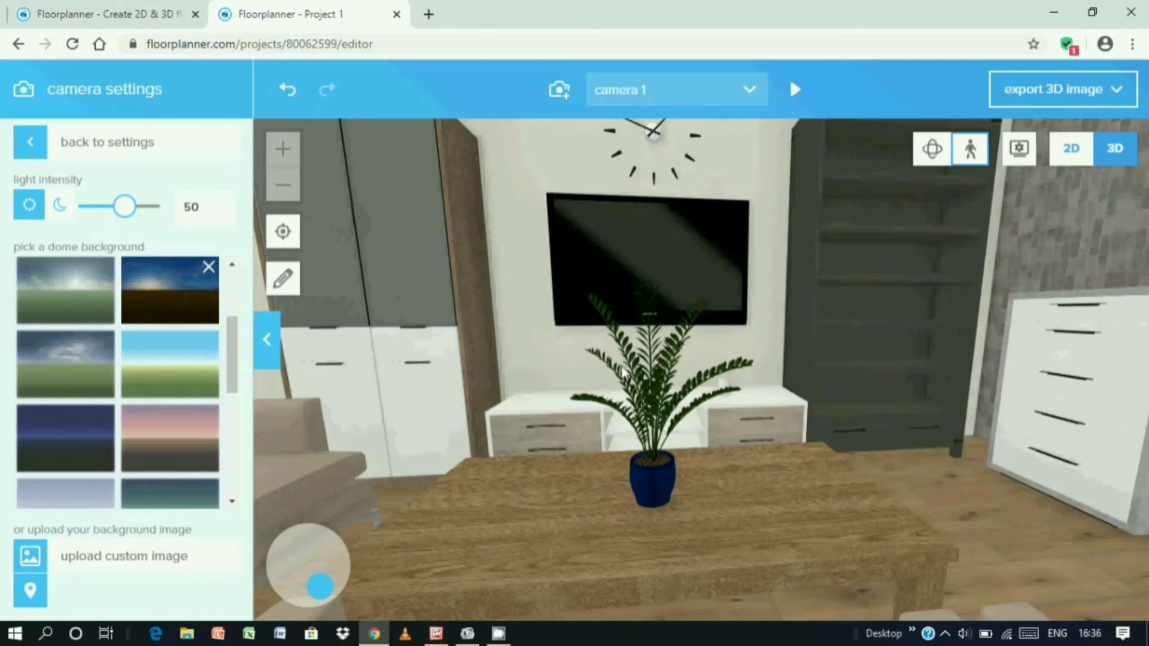
left_click(38, 154)
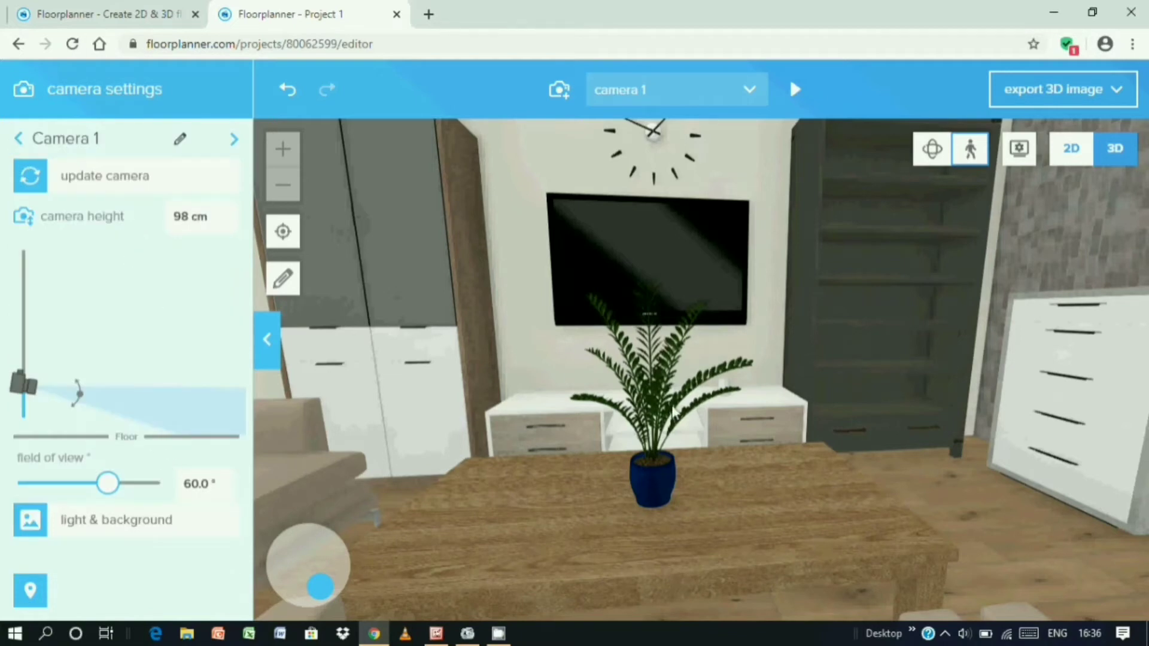
Frame the TV wall in the orbit view and start an SD fast preview export of the 3D image.
left_click(931, 149)
left_click_drag(736, 302, 756, 344)
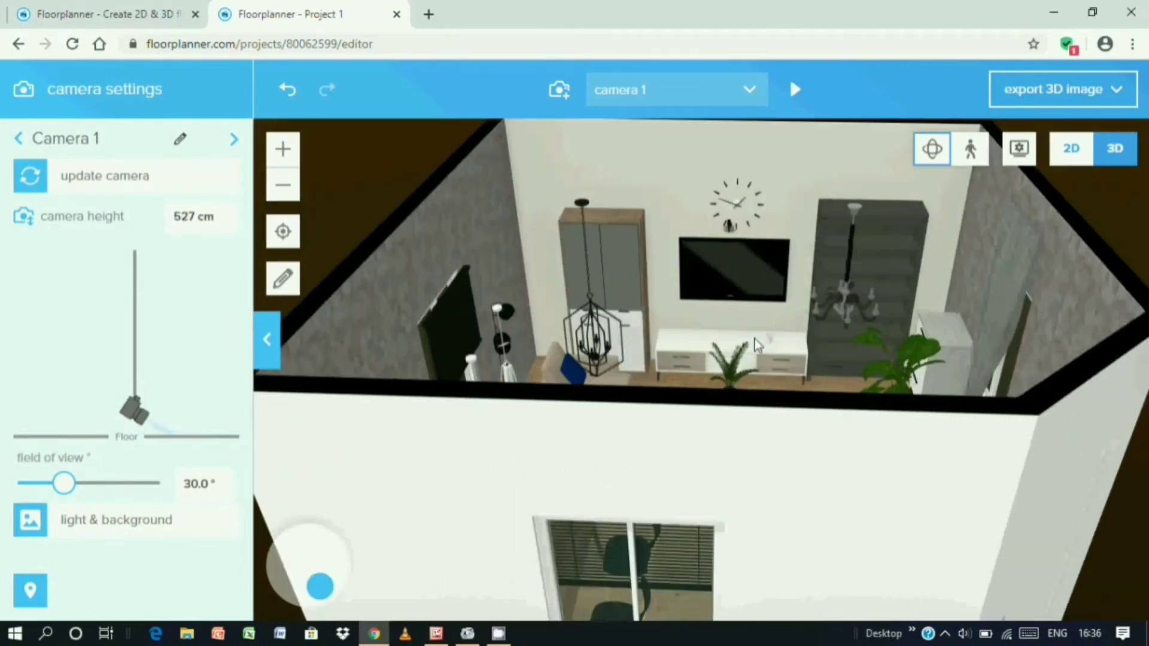
scroll(760, 316, "up", 6)
left_click_drag(654, 374, 651, 348)
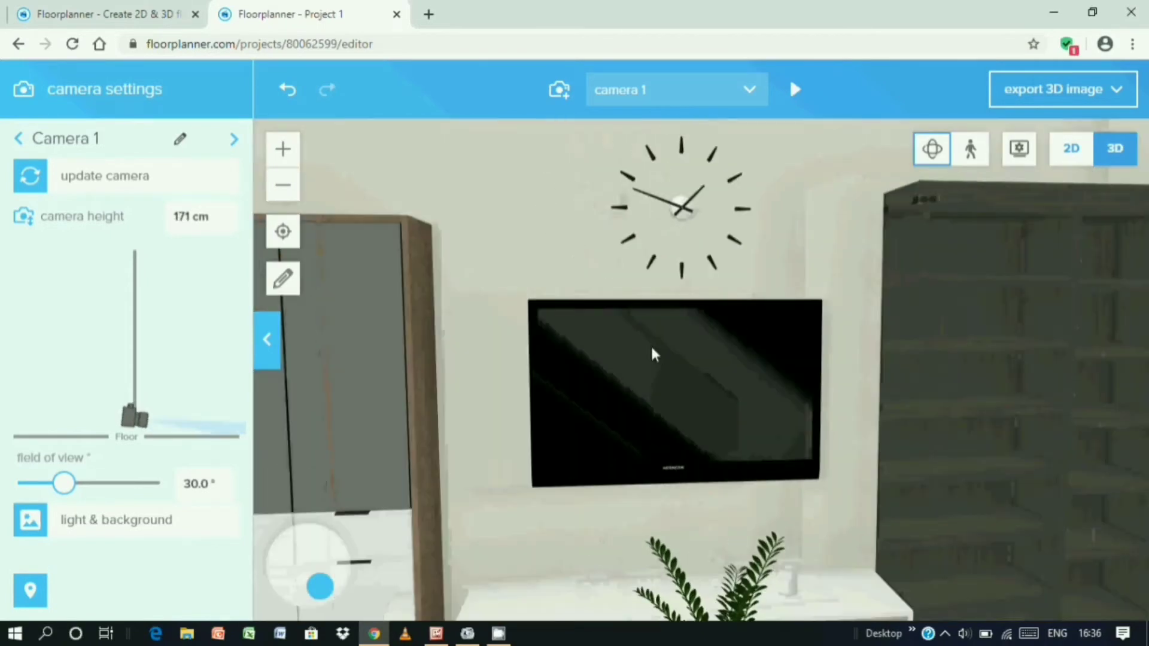
left_click(1052, 92)
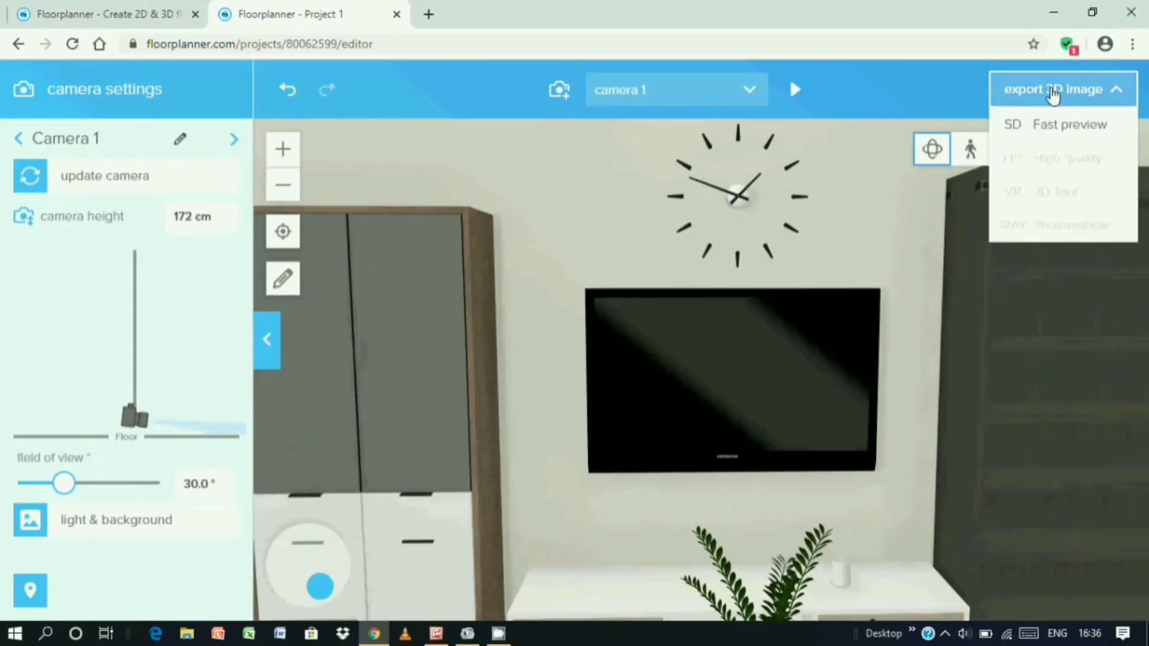
left_click(1048, 127)
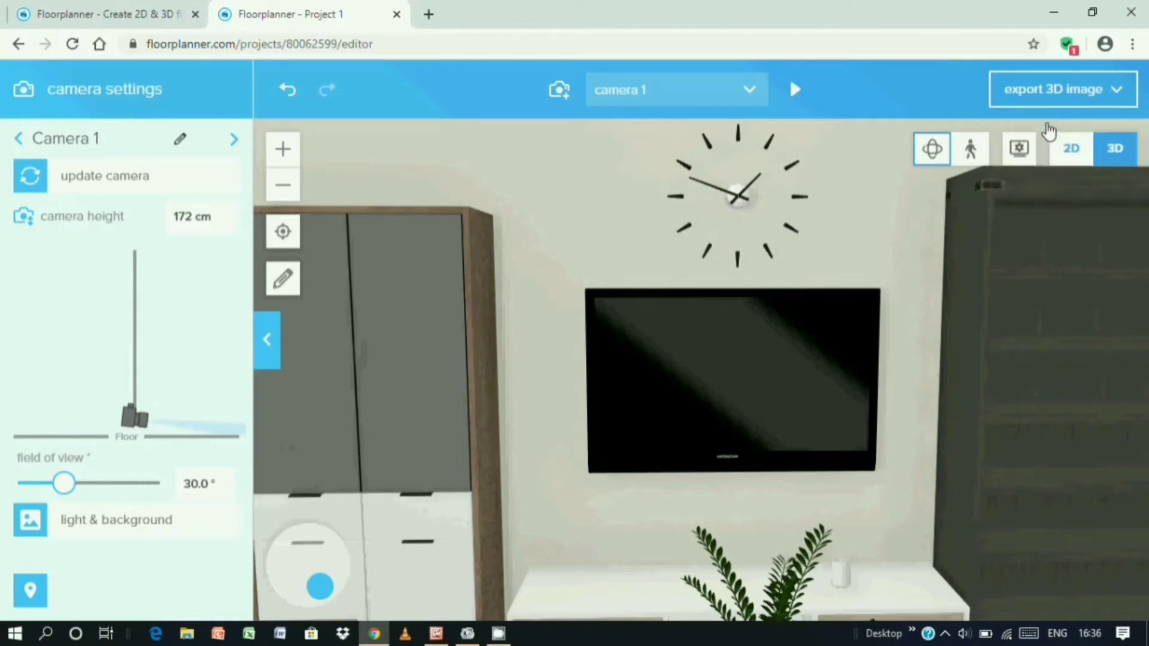
Set the field of view to 96° and frame the armchairs, TV wall and large plant at a camera height of about 171 cm.
mouse_move(588, 341)
left_mouse_down()
mouse_move(530, 337)
mouse_move(591, 347)
left_mouse_up()
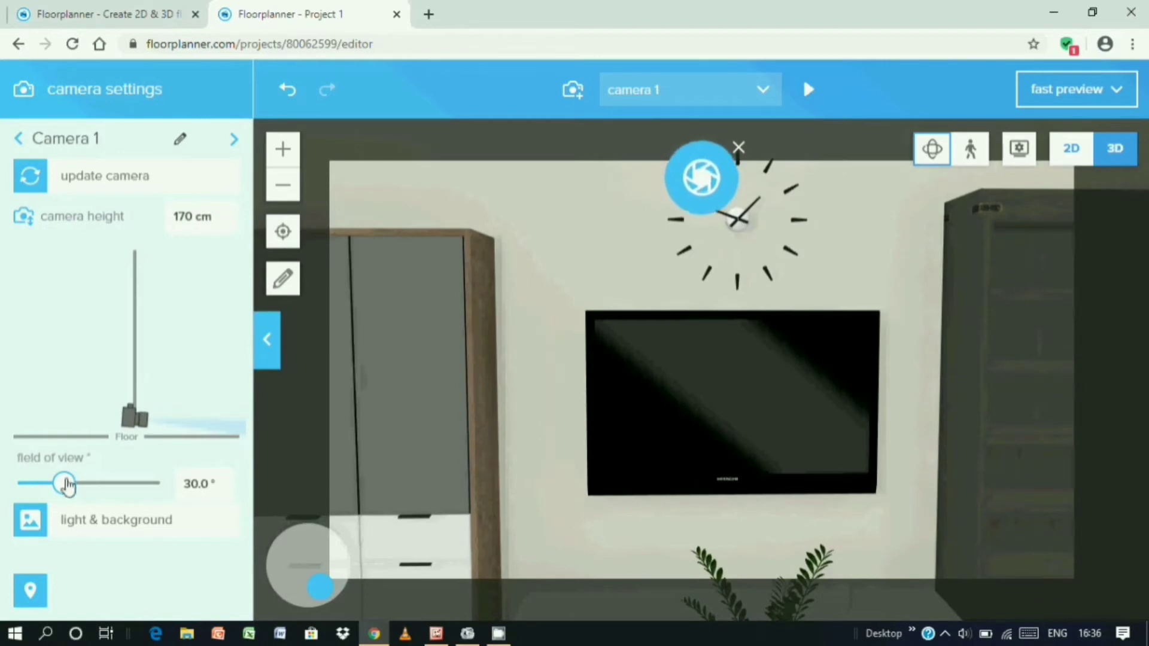
left_click_drag(67, 486, 162, 495)
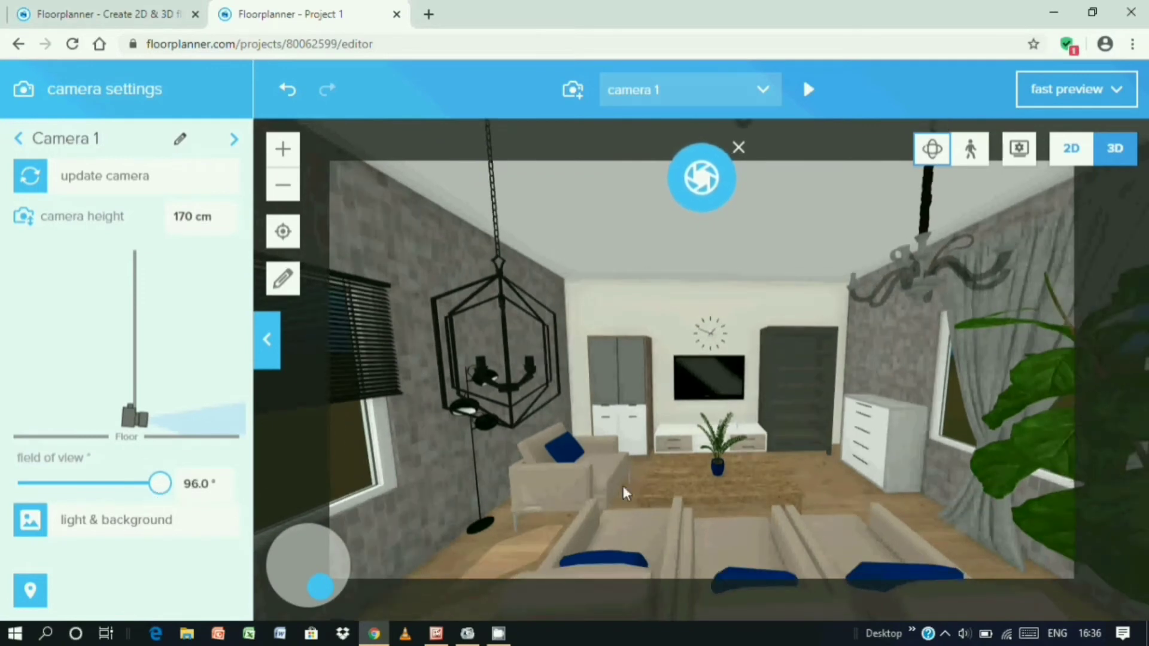
left_click_drag(744, 464, 698, 507)
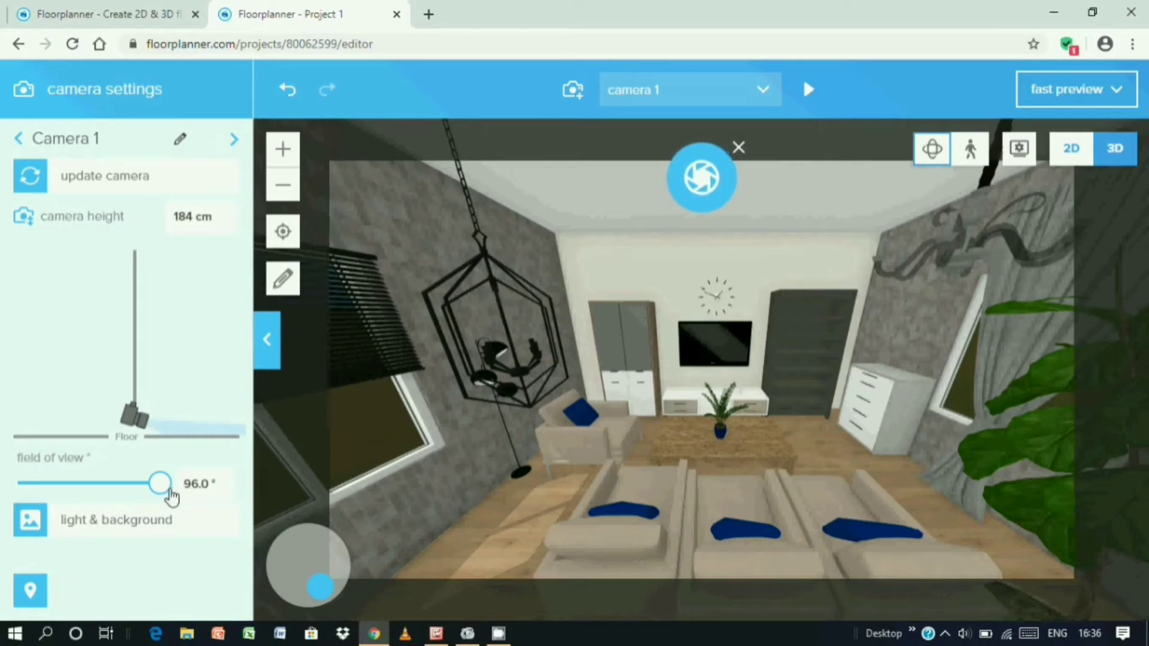
scroll(807, 459, "down", 3)
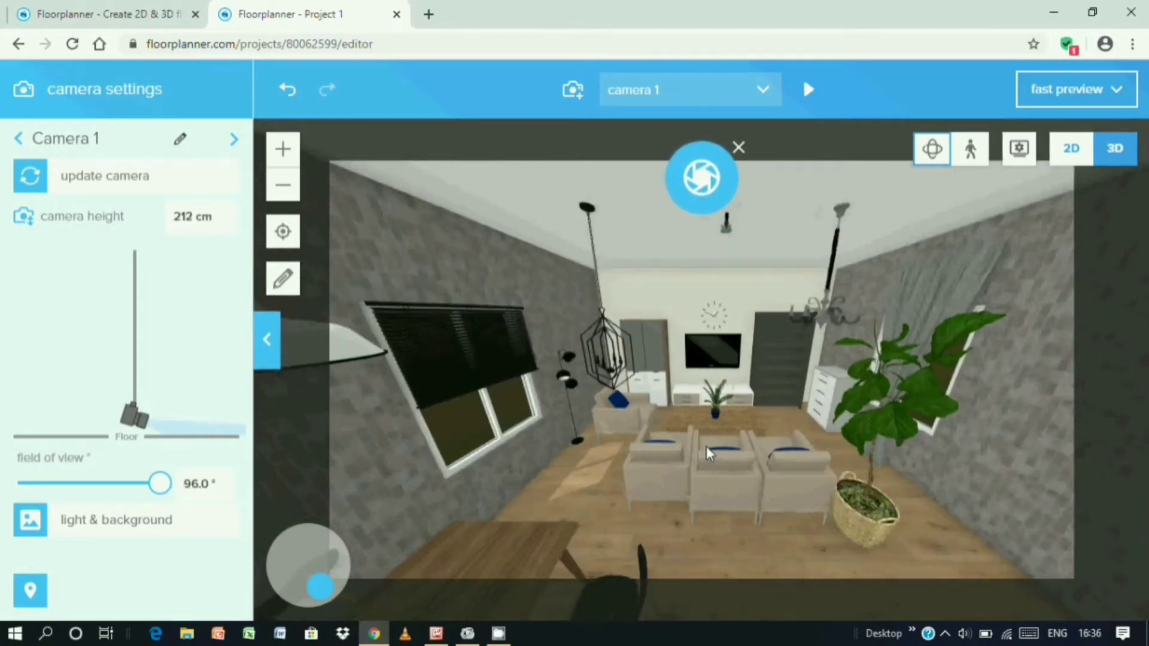
scroll(705, 446, "up", 4)
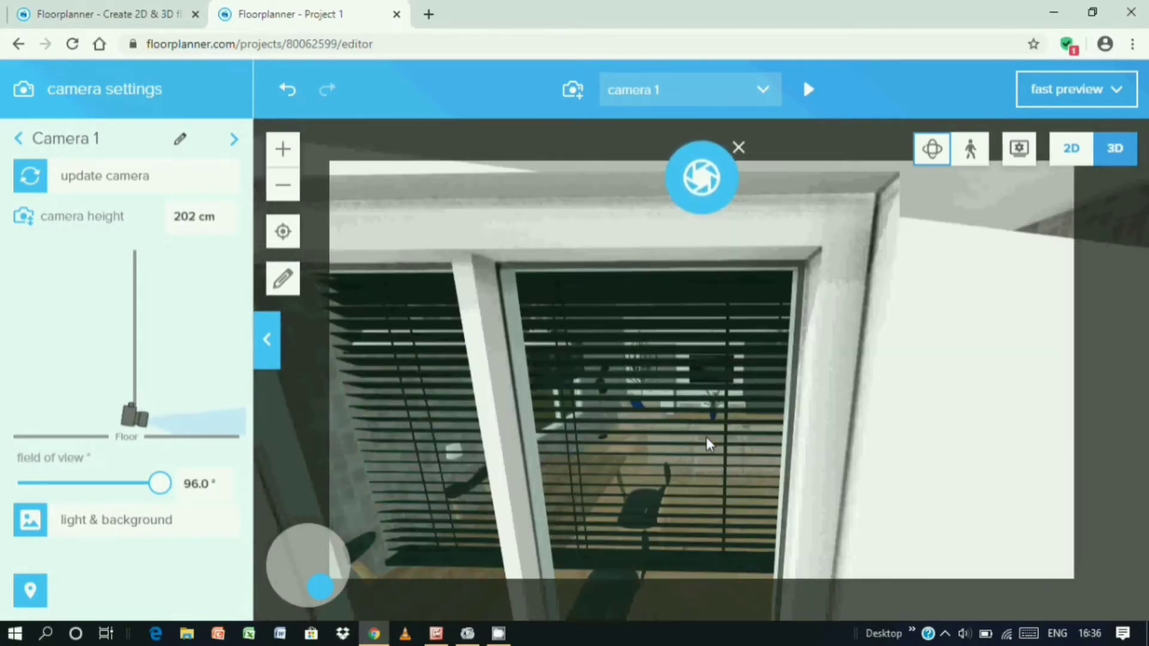
scroll(697, 437, "up", 3)
scroll(698, 431, "down", 2)
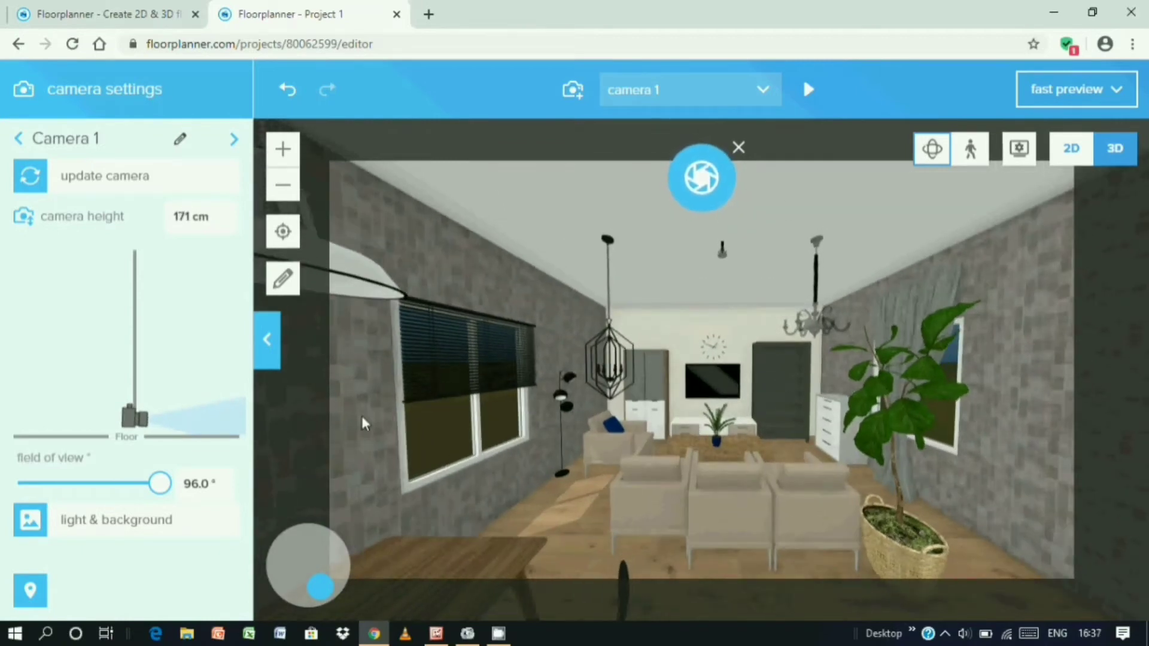
Render the framed view, saving it as a new camera, and check the waiting time for another export.
left_click(705, 181)
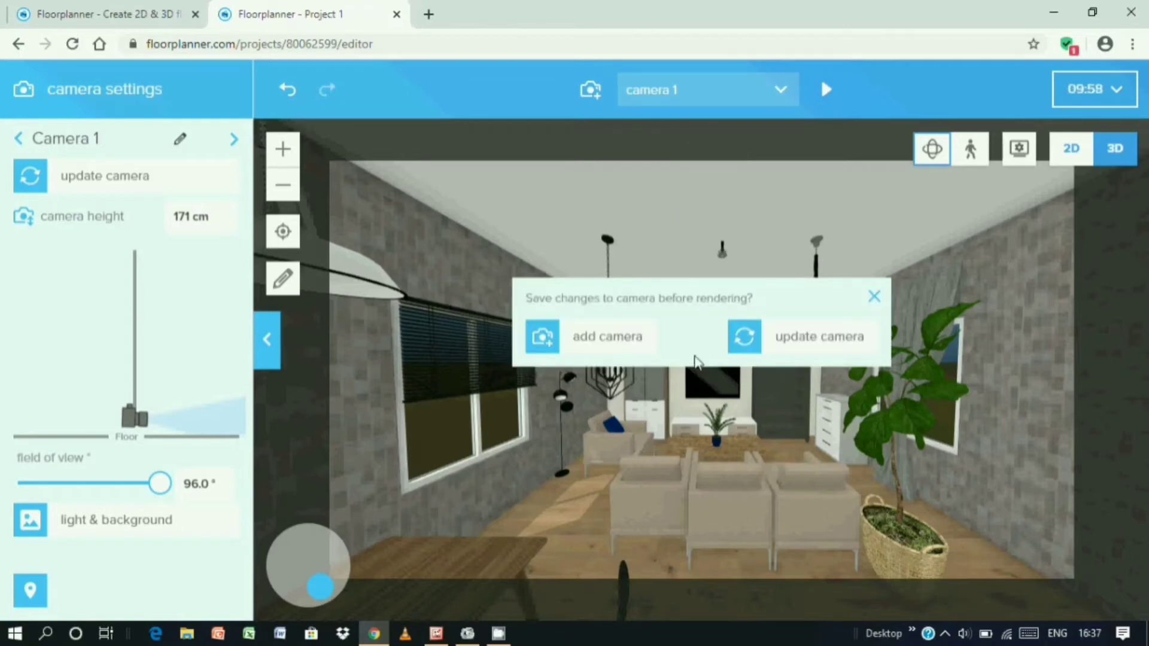
left_click(598, 352)
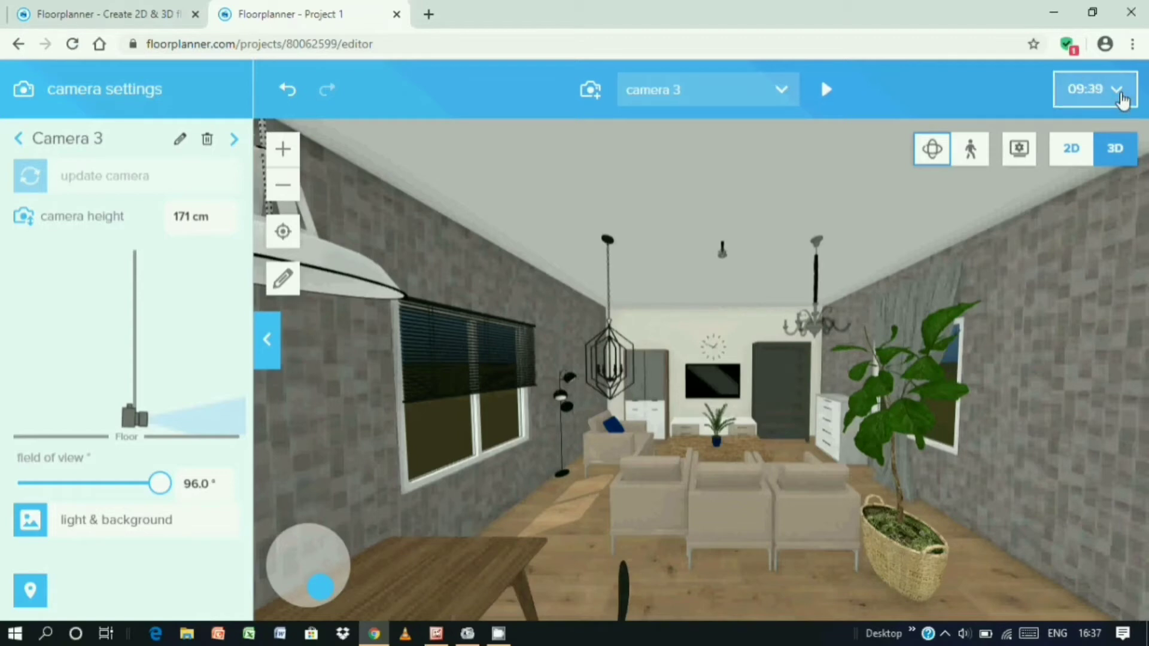
left_click(1120, 96)
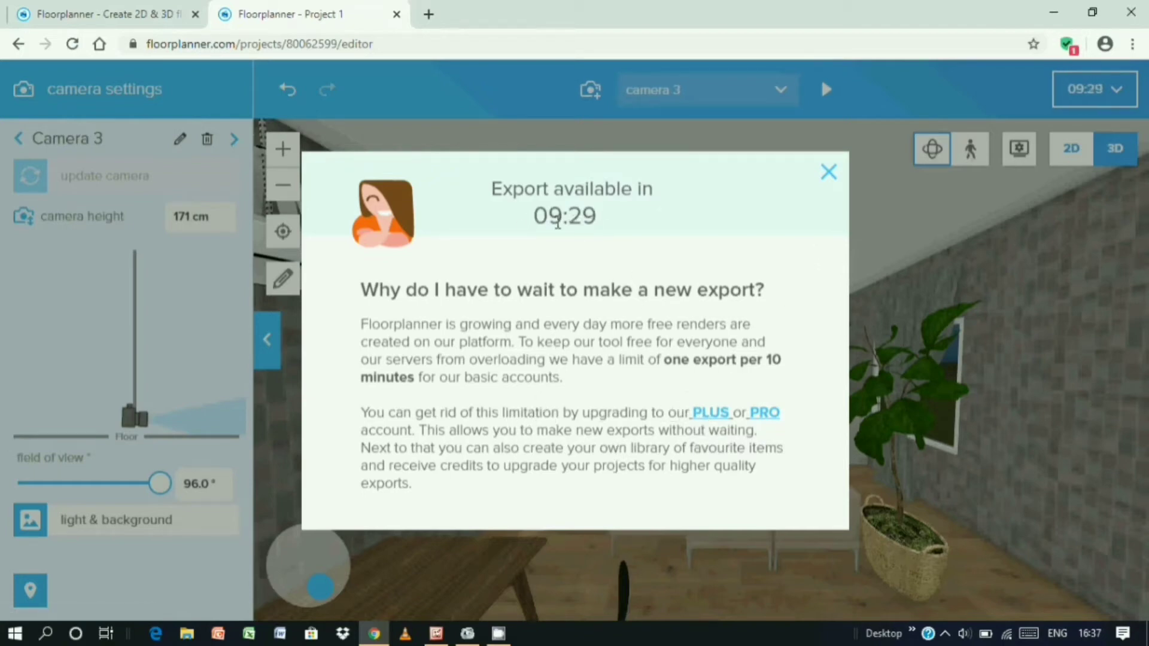
left_click(827, 175)
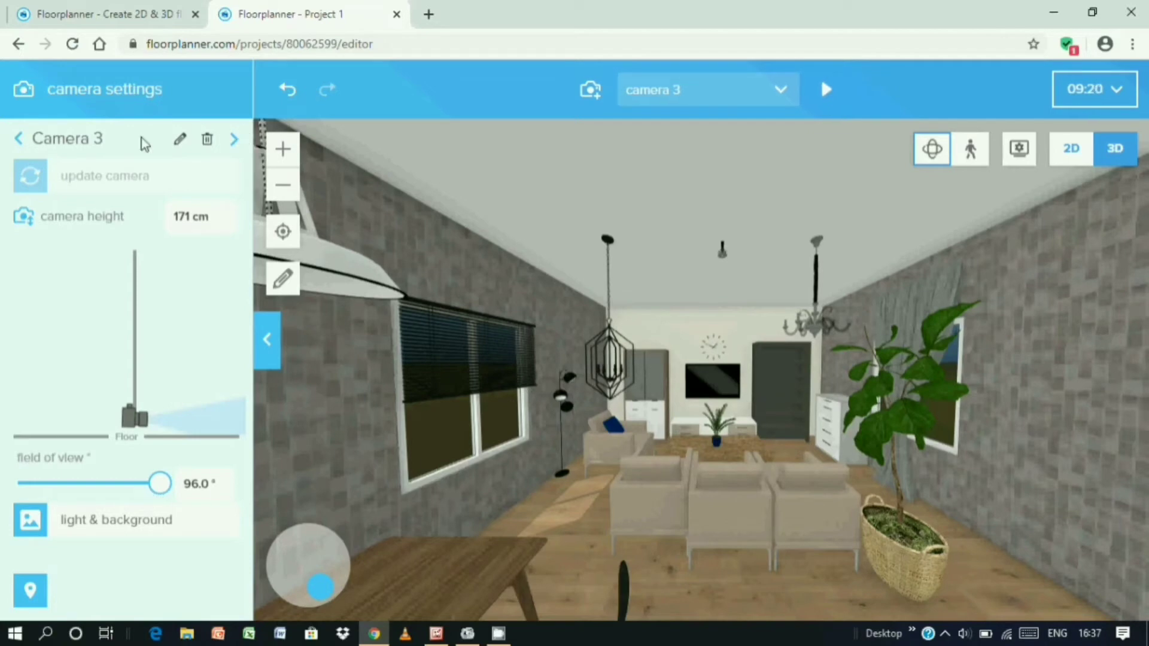
Play the new camera's view and open the finished Project 1 render from the exports page at full size.
left_click(827, 90)
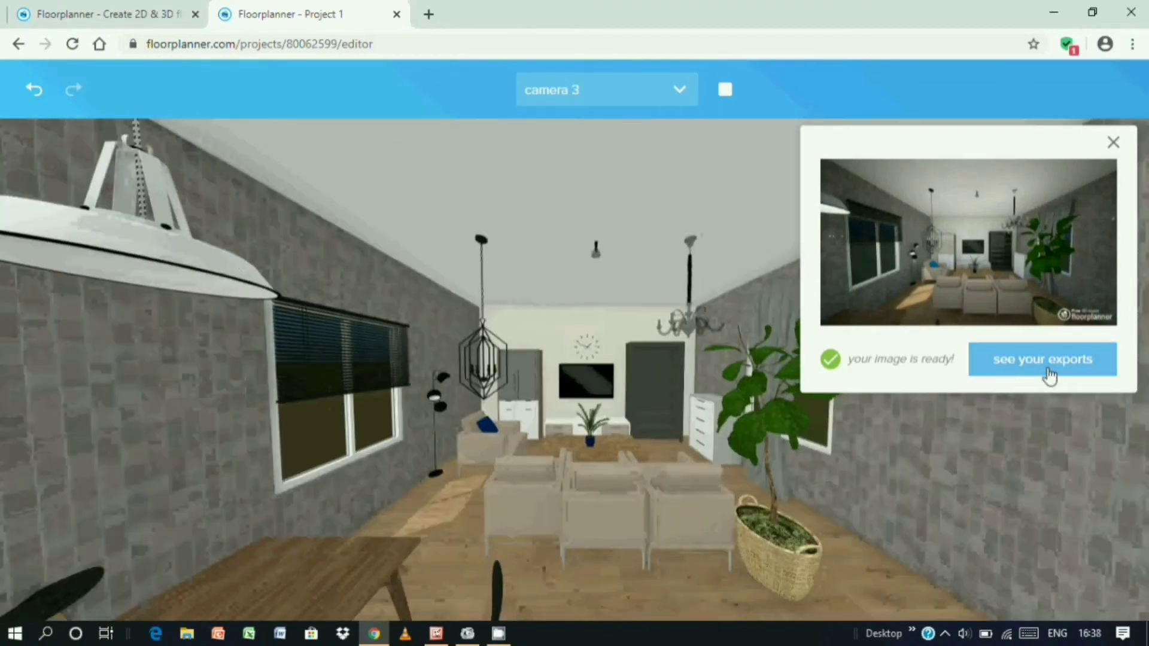
left_click(1049, 376)
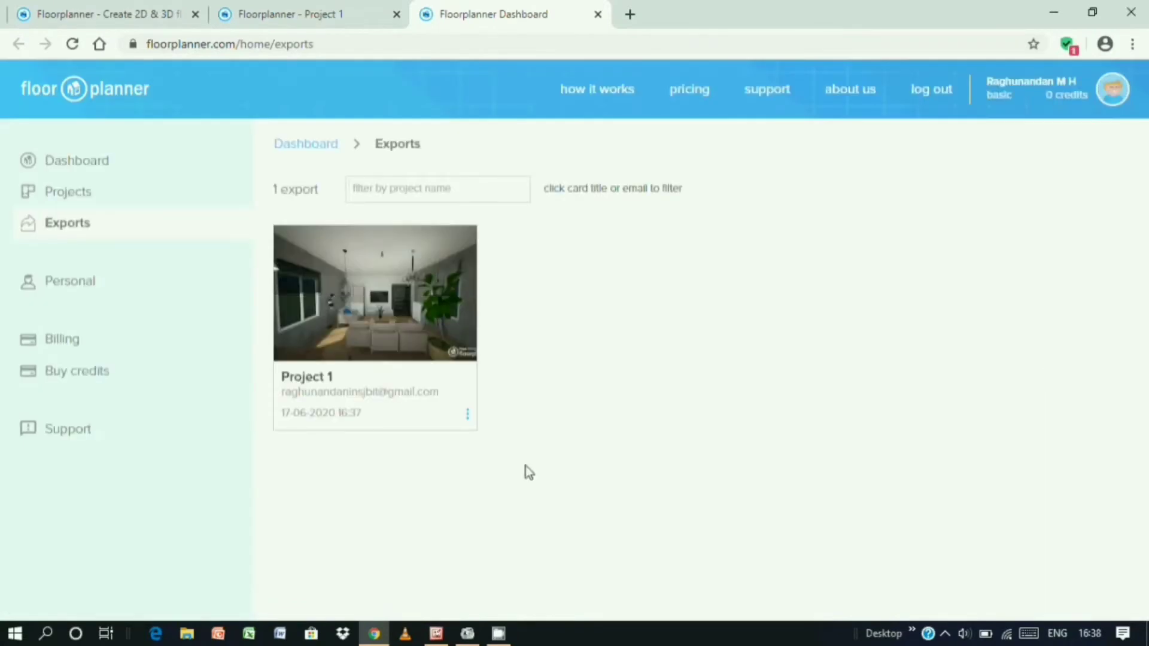
left_click(445, 300)
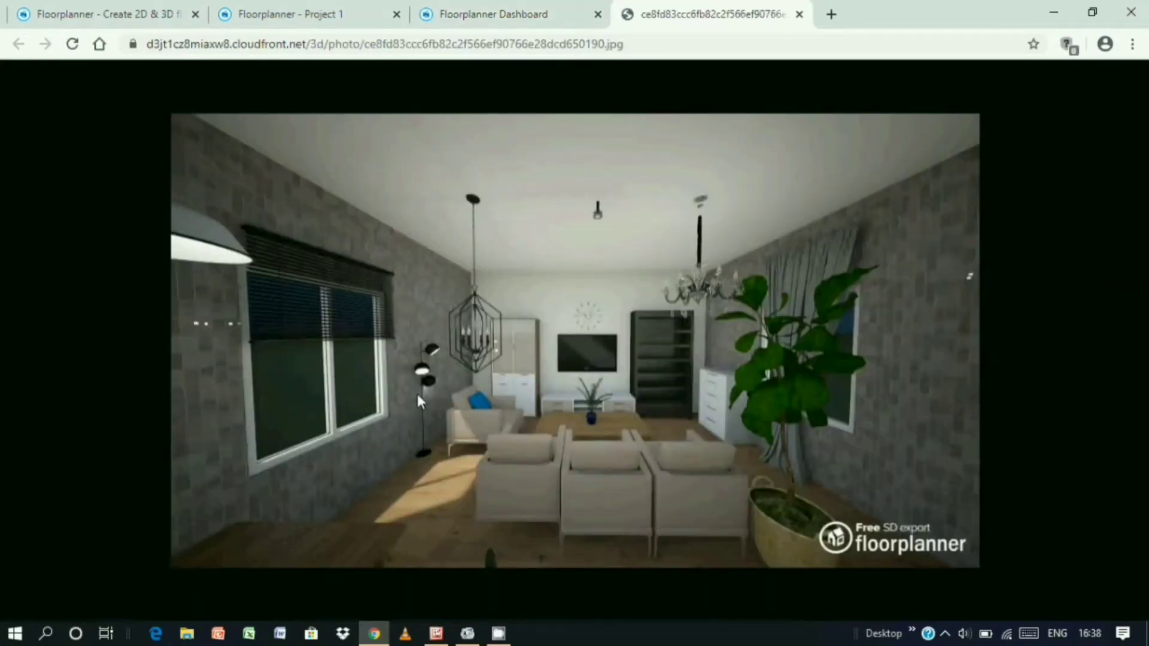
Copy the full-size render, save it to the computer as a JPG, and return to the exports page.
right_click(483, 350)
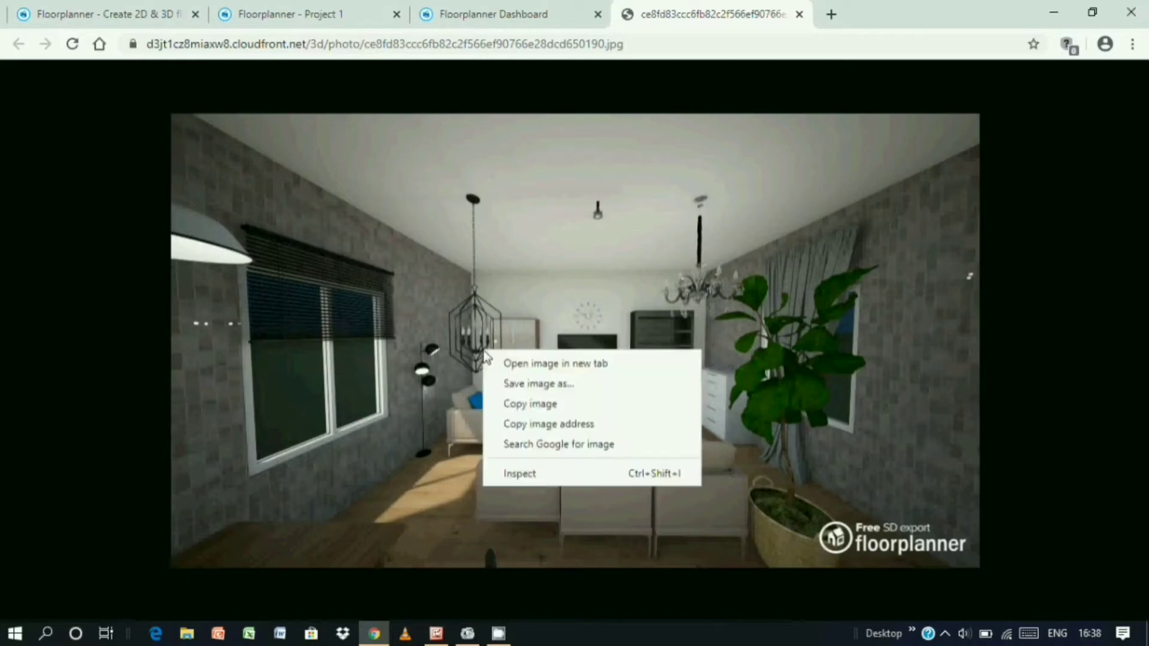
left_click(530, 404)
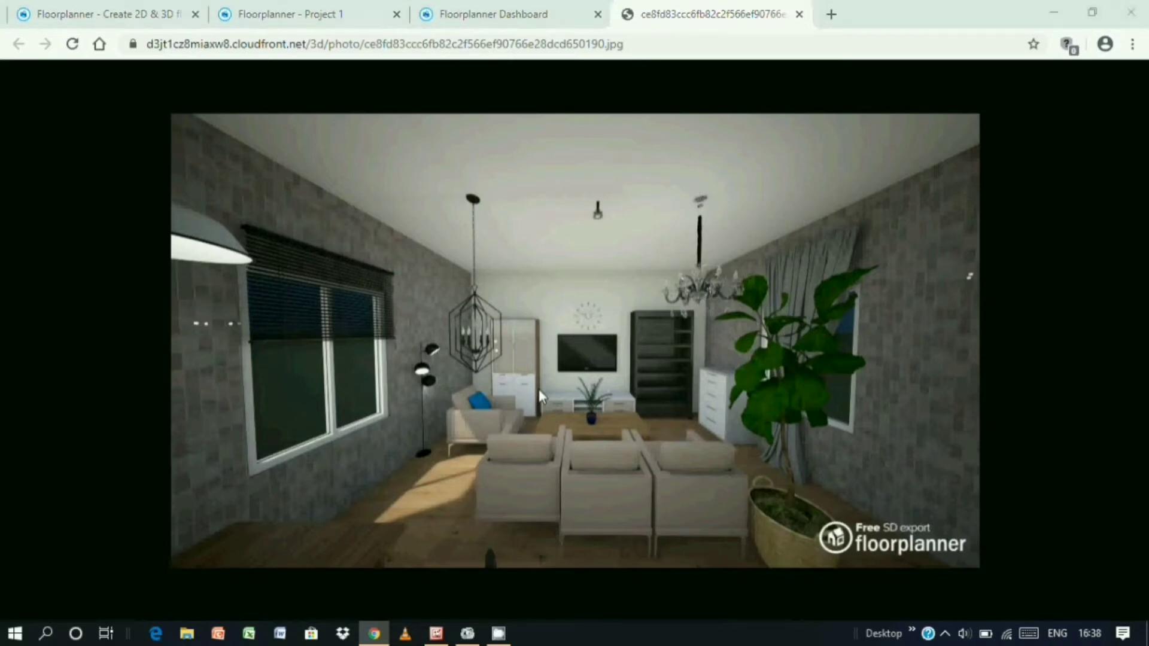
key("ctrl+s")
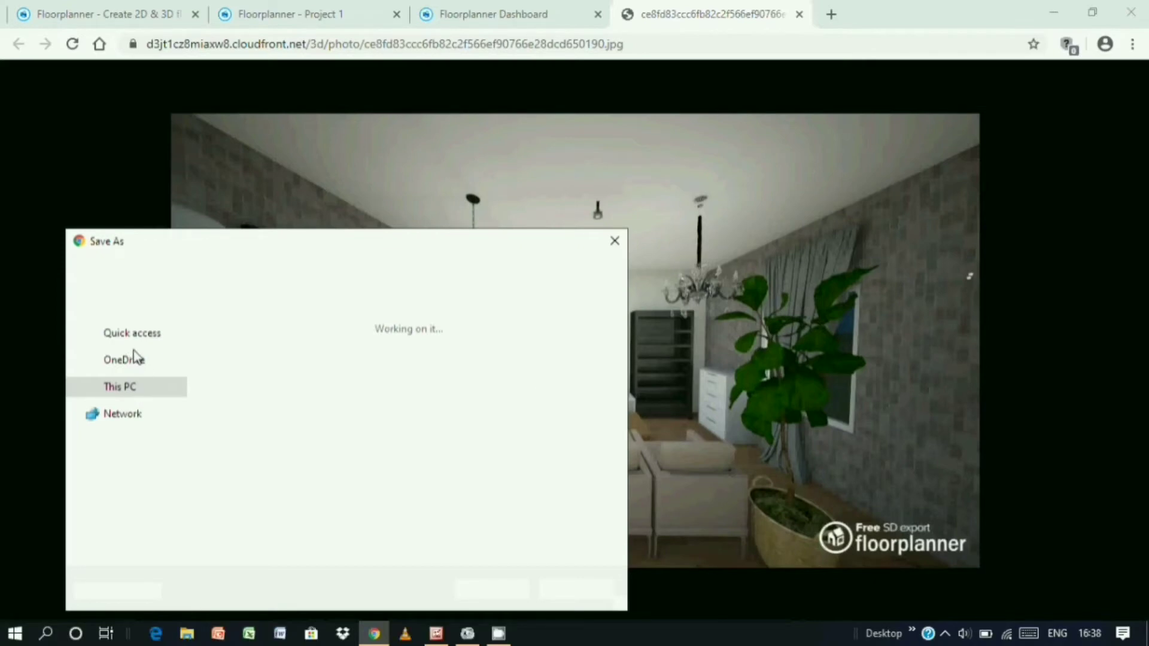
left_click(482, 596)
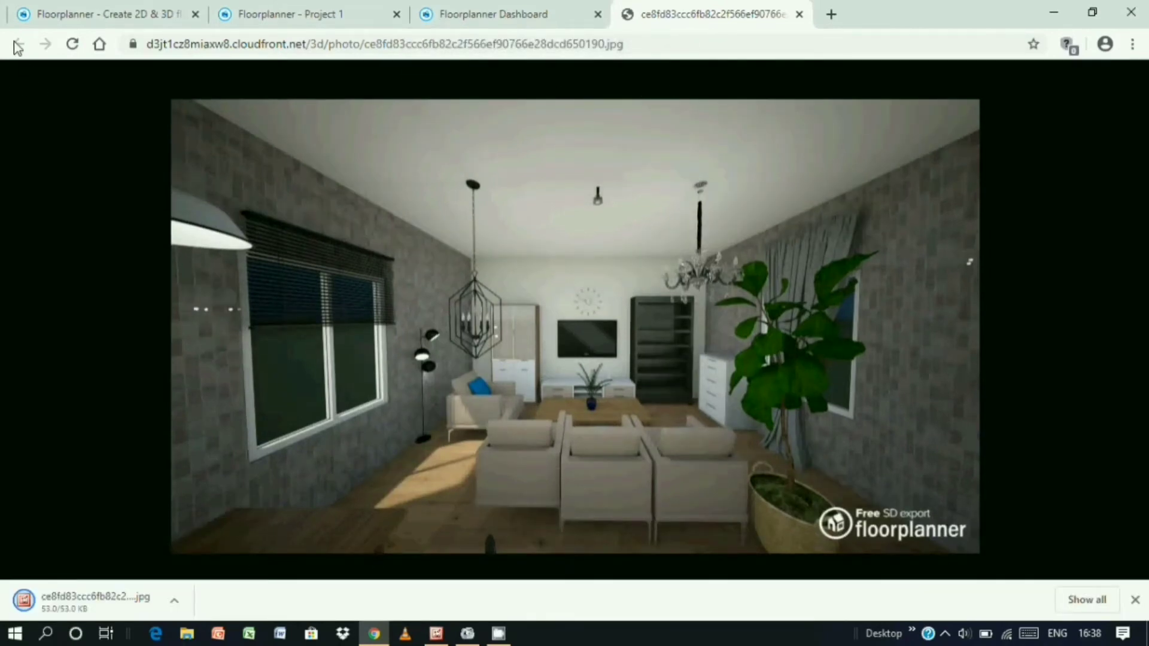
left_click(797, 18)
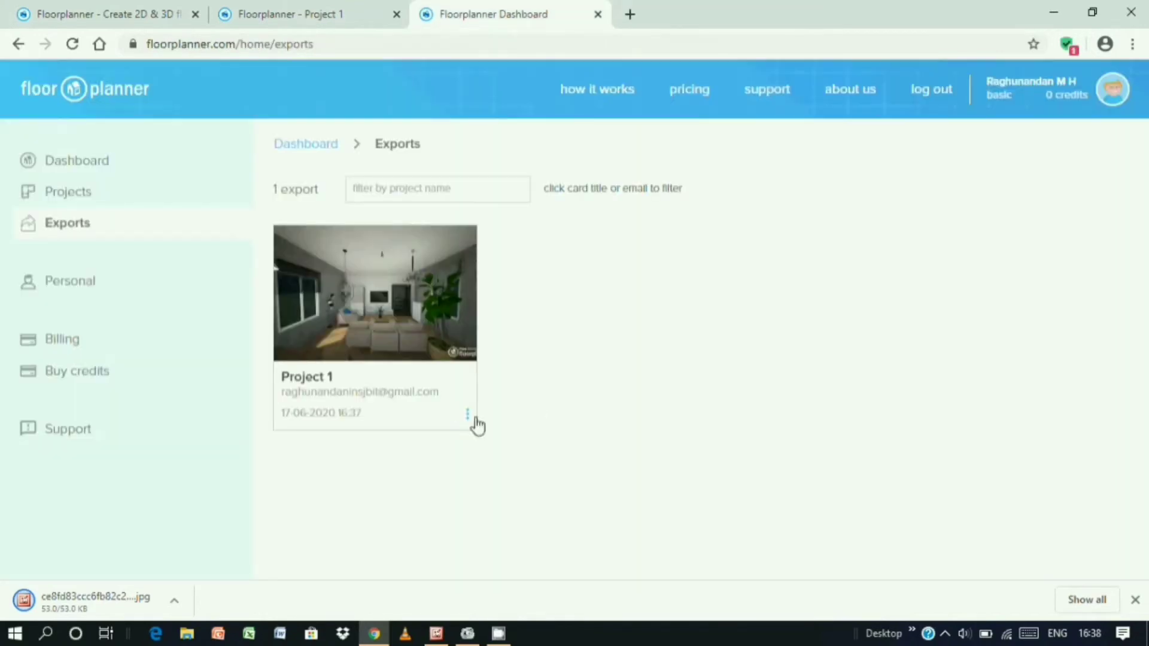
left_click(467, 424)
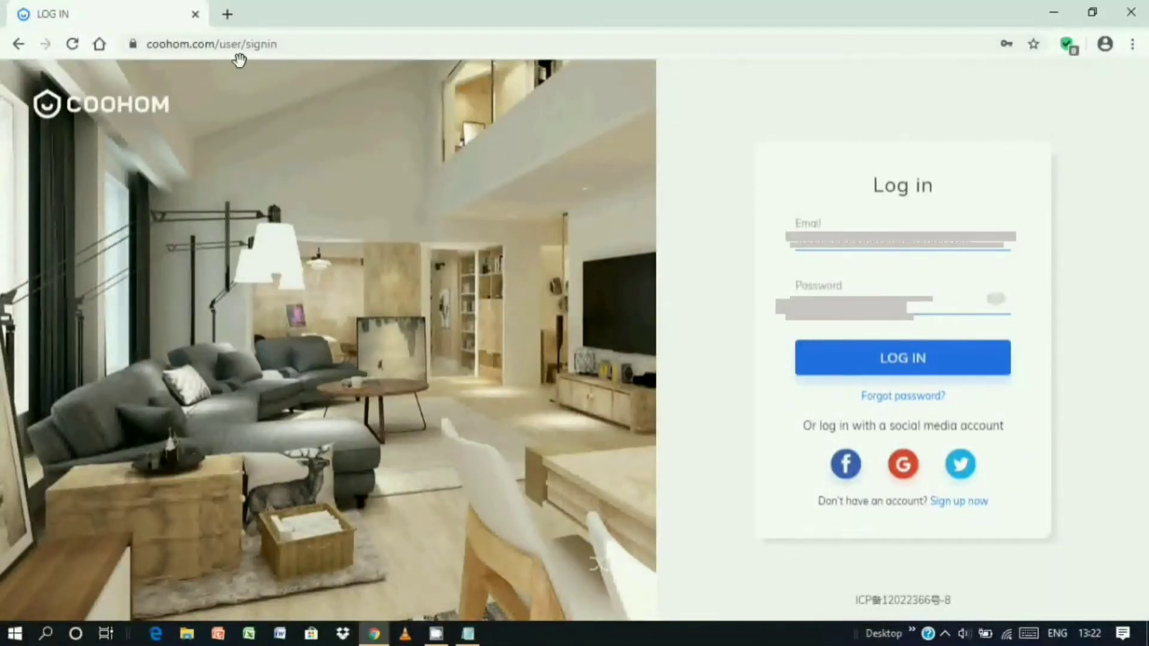
Switch to Coohom, log in with the prefilled account, and create a new project for drawing a floor plan.
left_click(835, 376)
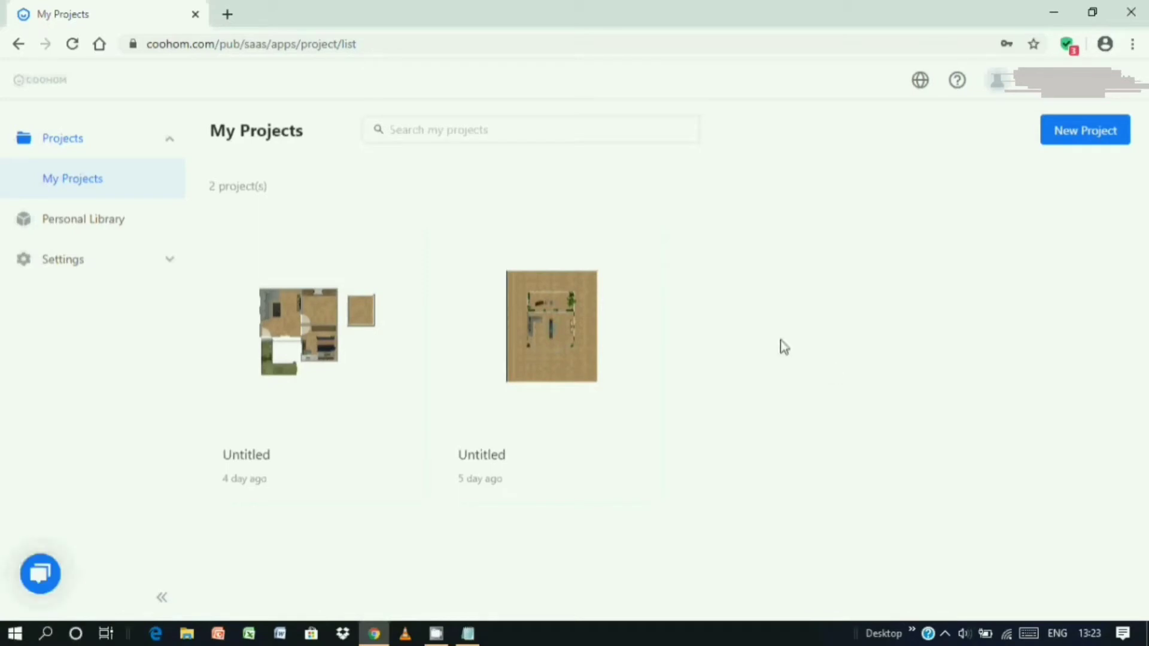
left_click(1086, 138)
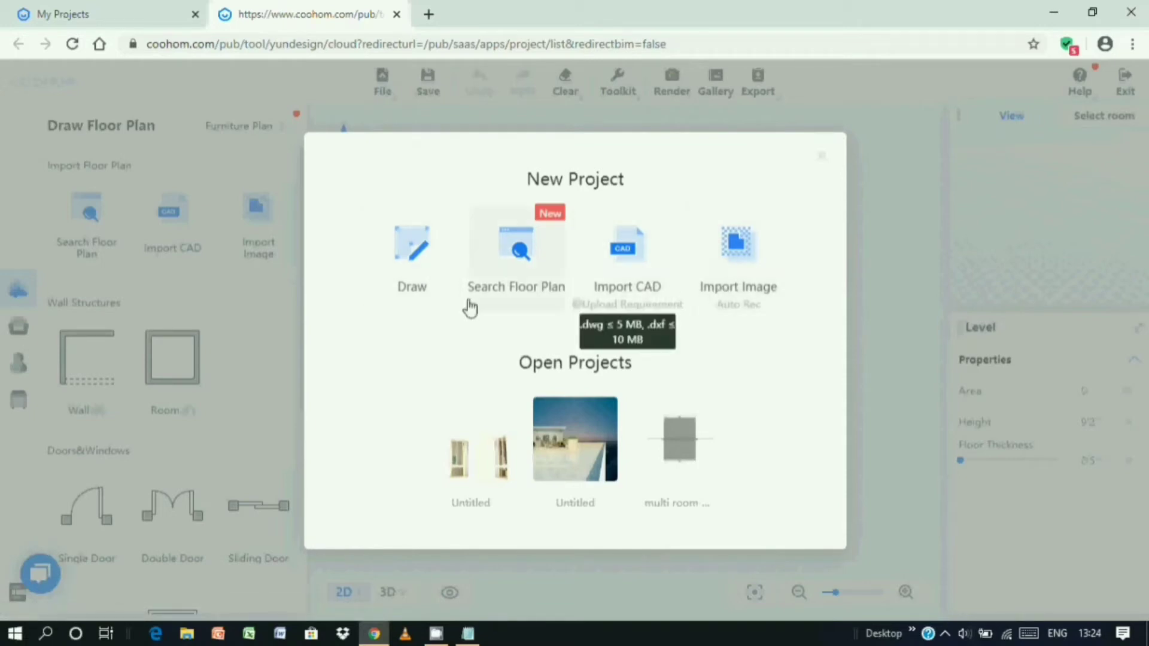
left_click(409, 273)
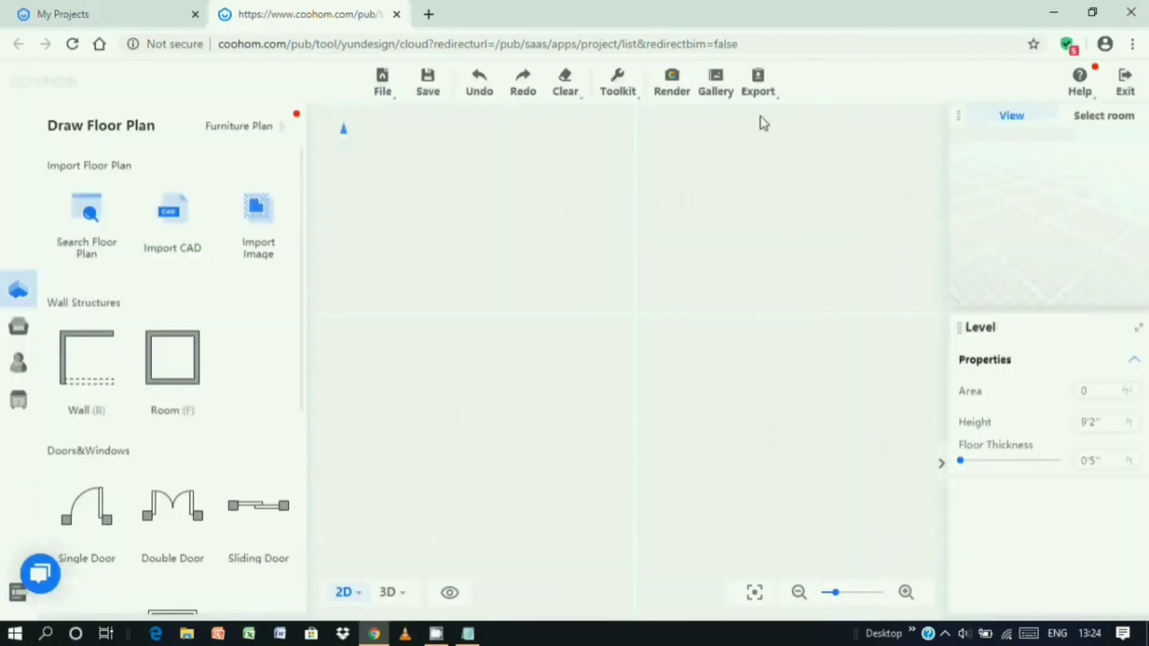
Set the project's measurement unit to m in the general preferences.
mouse_move(1080, 85)
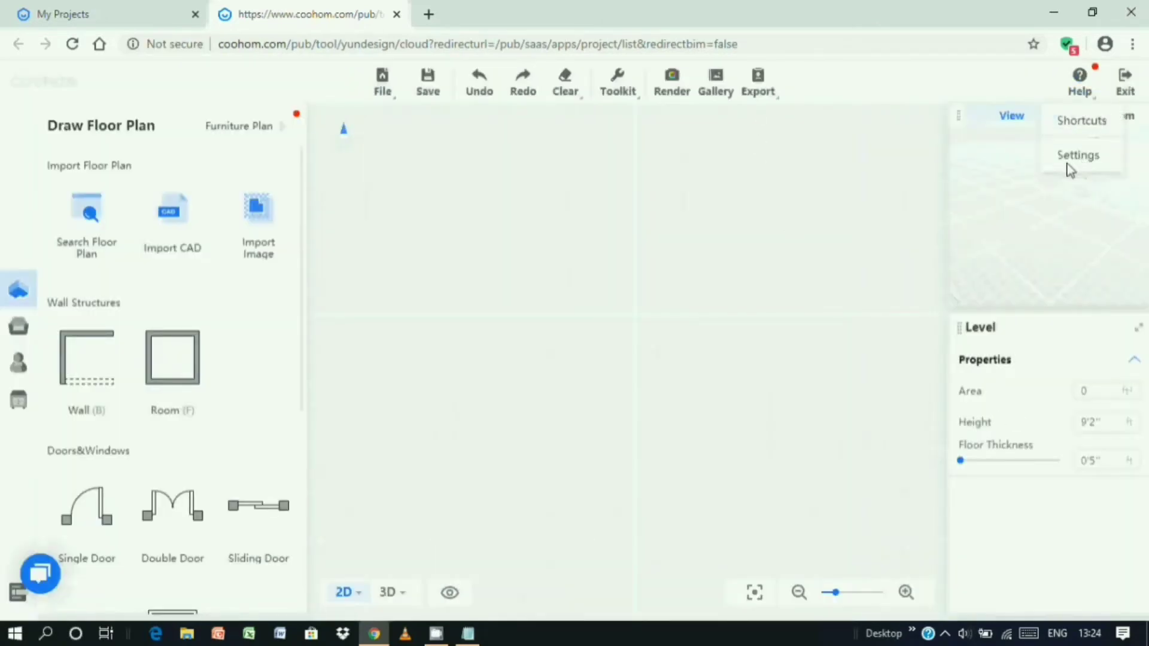
left_click(1079, 157)
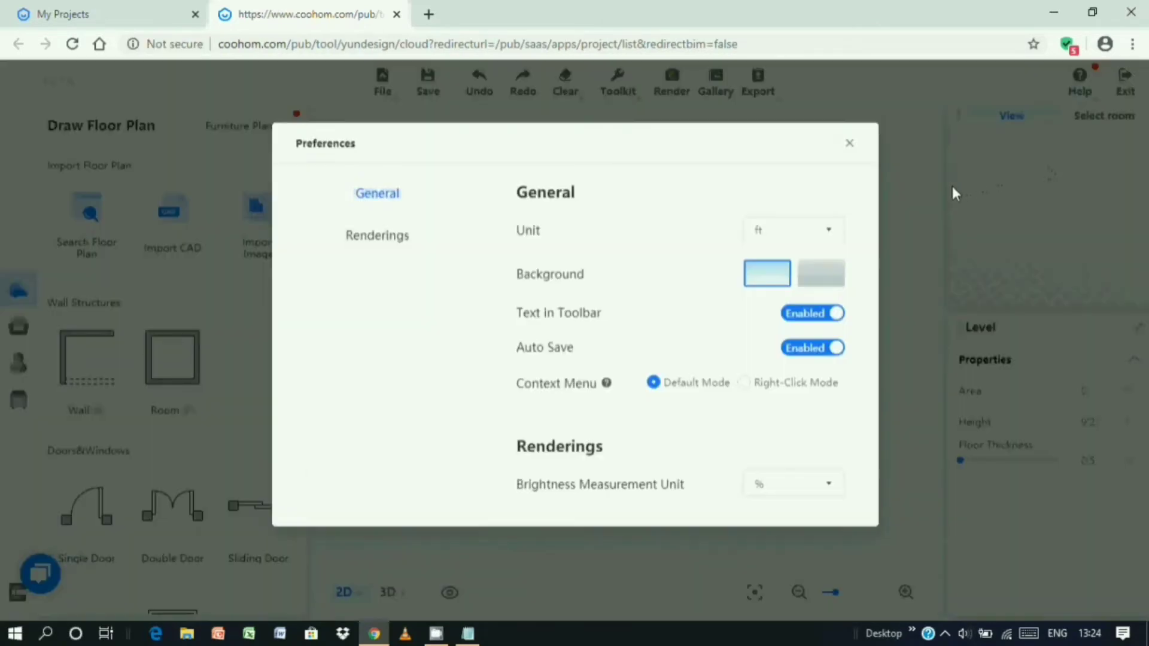
left_click(831, 231)
left_click(764, 282)
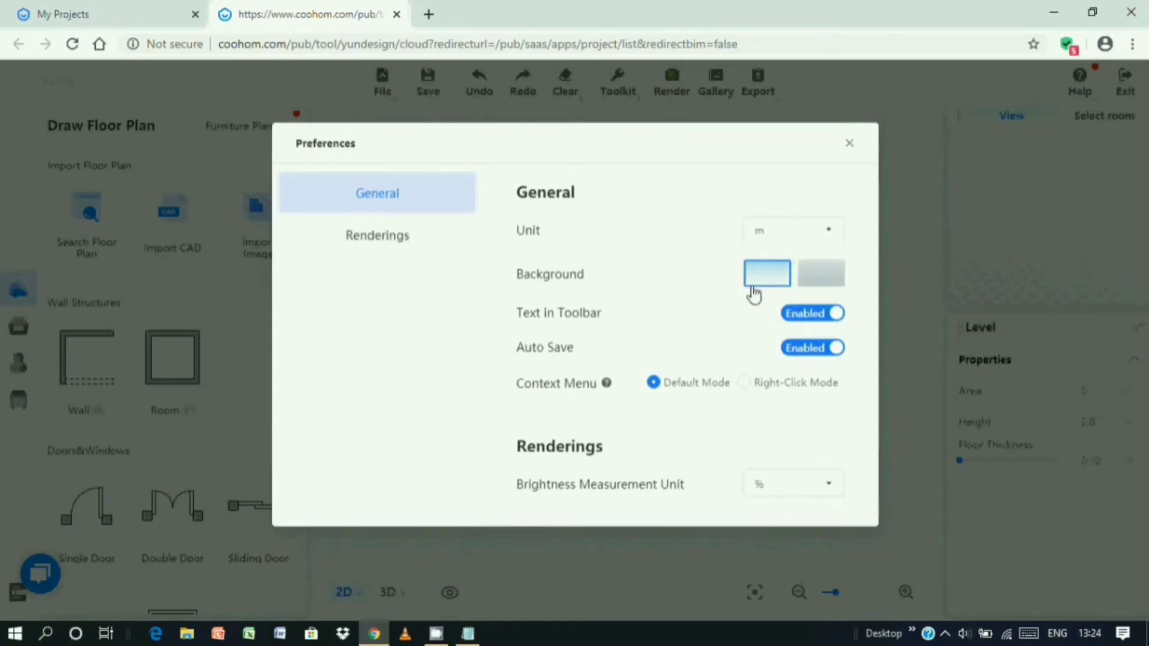
left_click(849, 144)
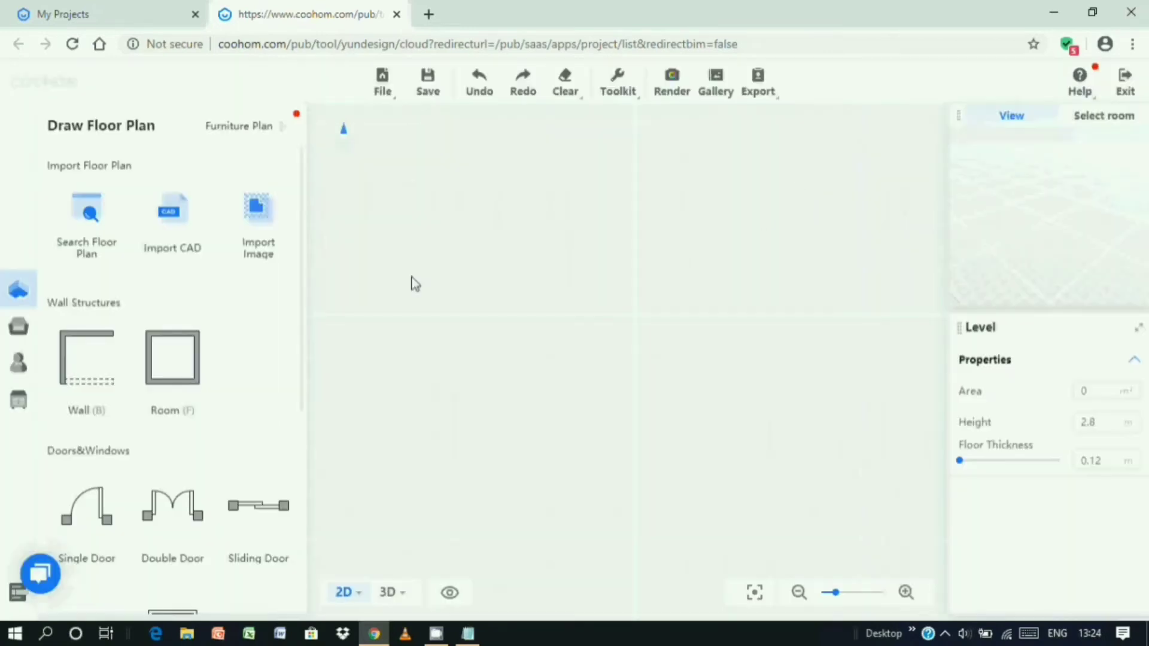
Draw a rectangular room about 5.8 m wide and 4.7 m deep on the empty plan.
left_click(172, 361)
left_click(417, 210)
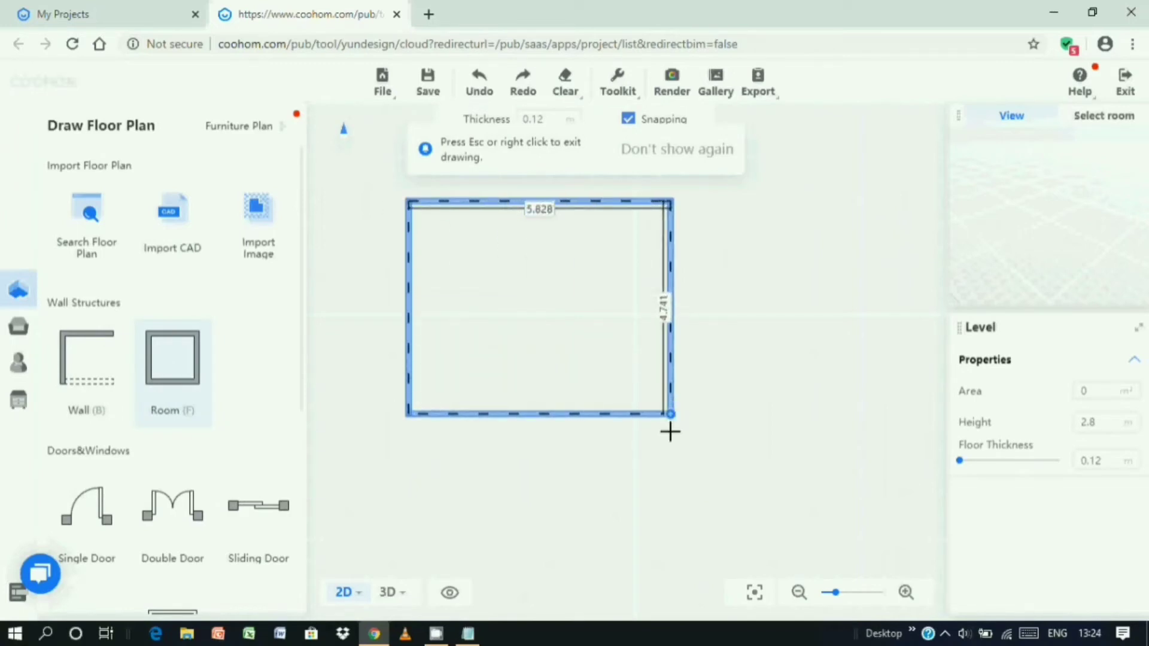
left_click(671, 413)
key("Escape")
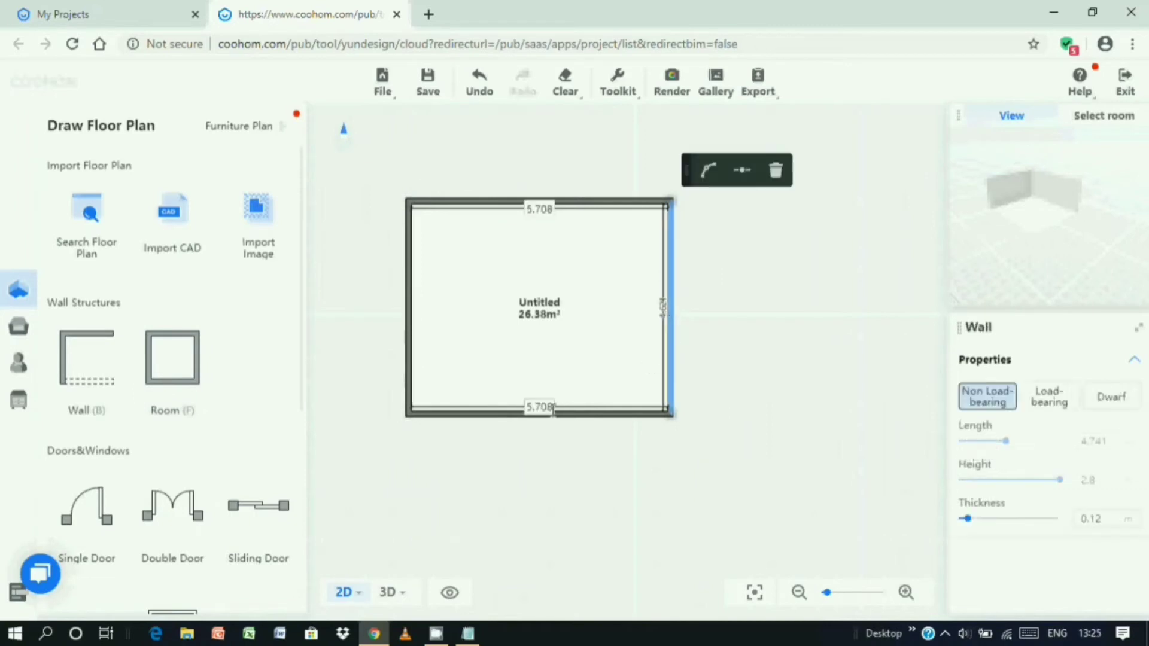
Set the room's inner dimensions to 6 m wide and 4 m deep.
type("6")
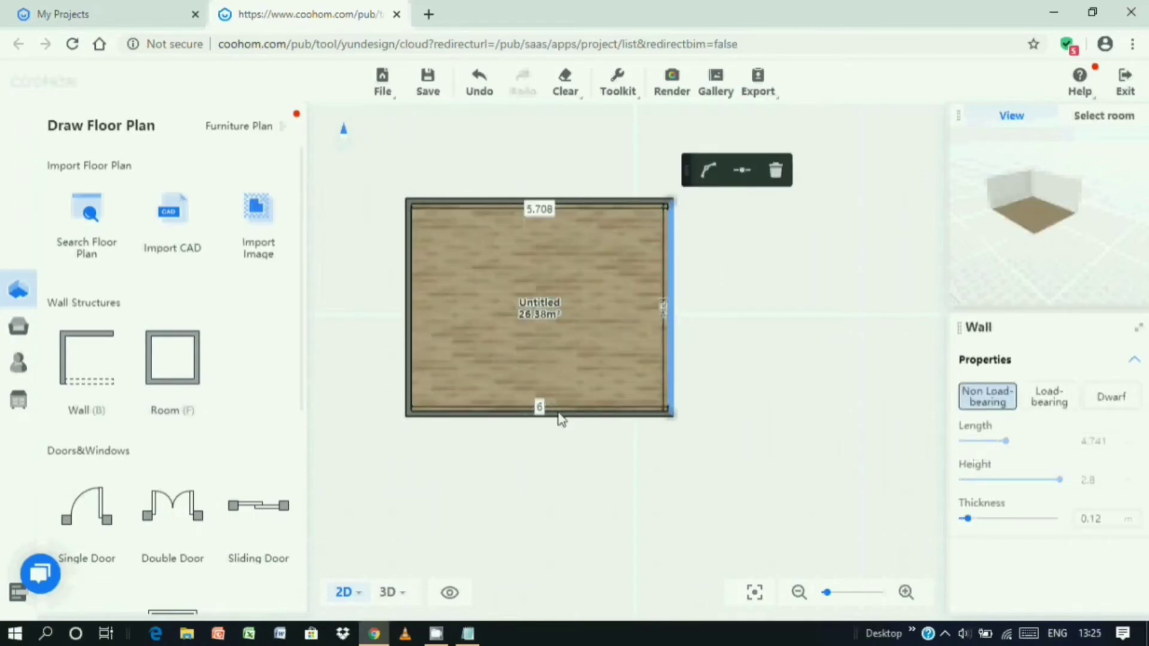
key("Return")
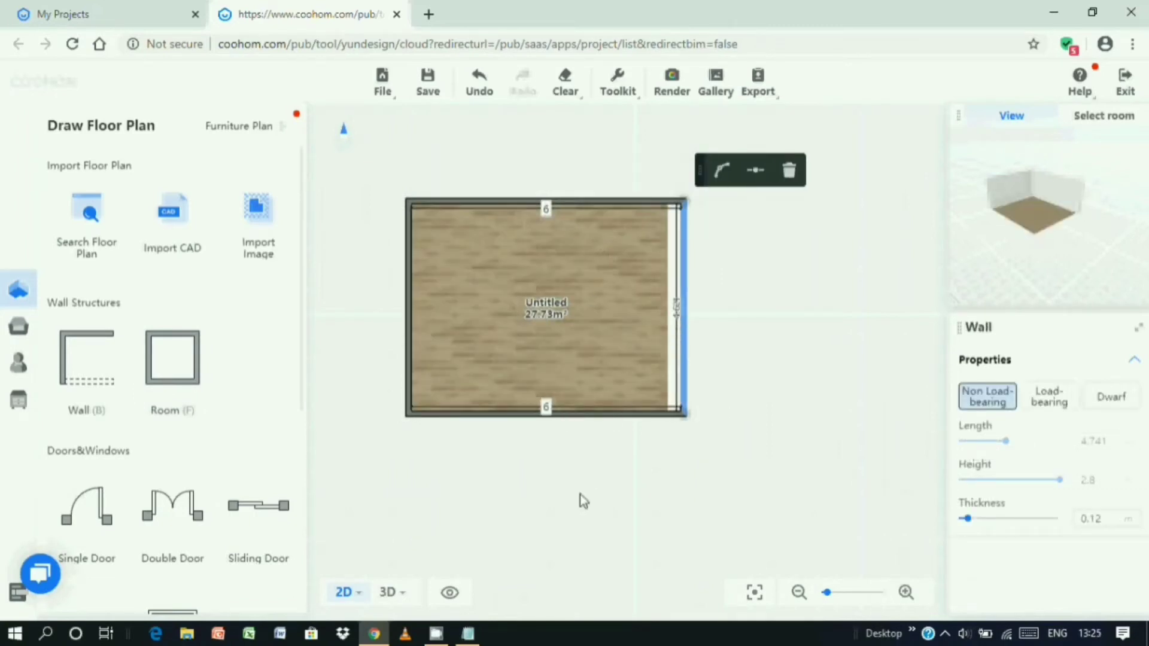
left_click(575, 463)
left_click(555, 418)
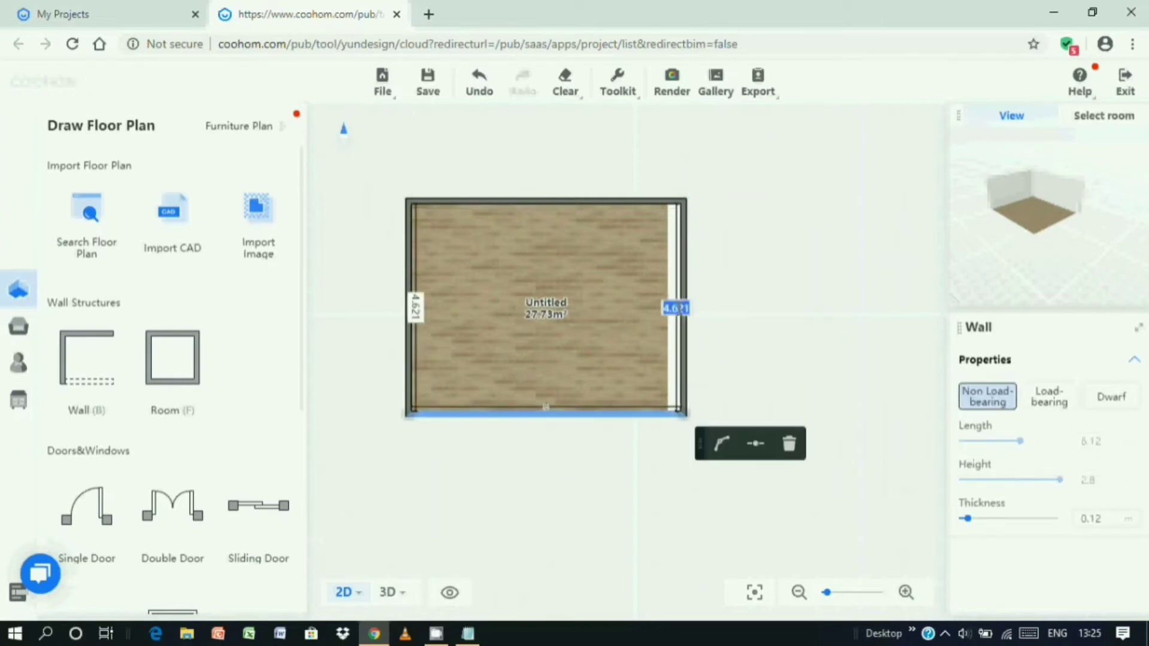
type("4")
key("Return")
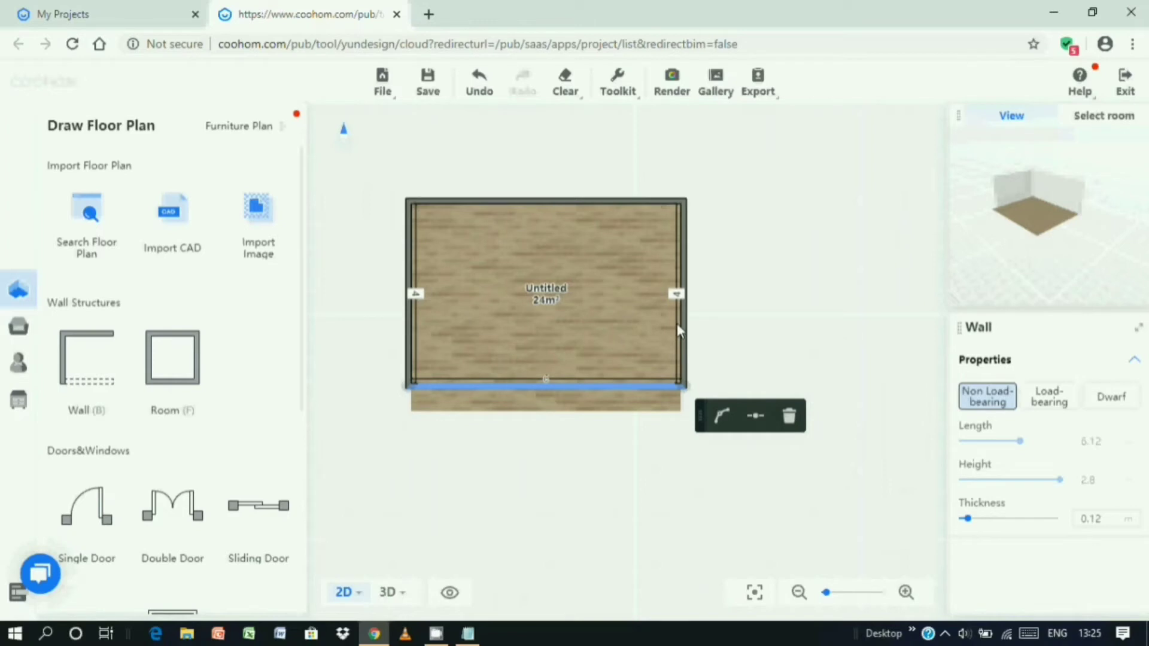
left_click(650, 495)
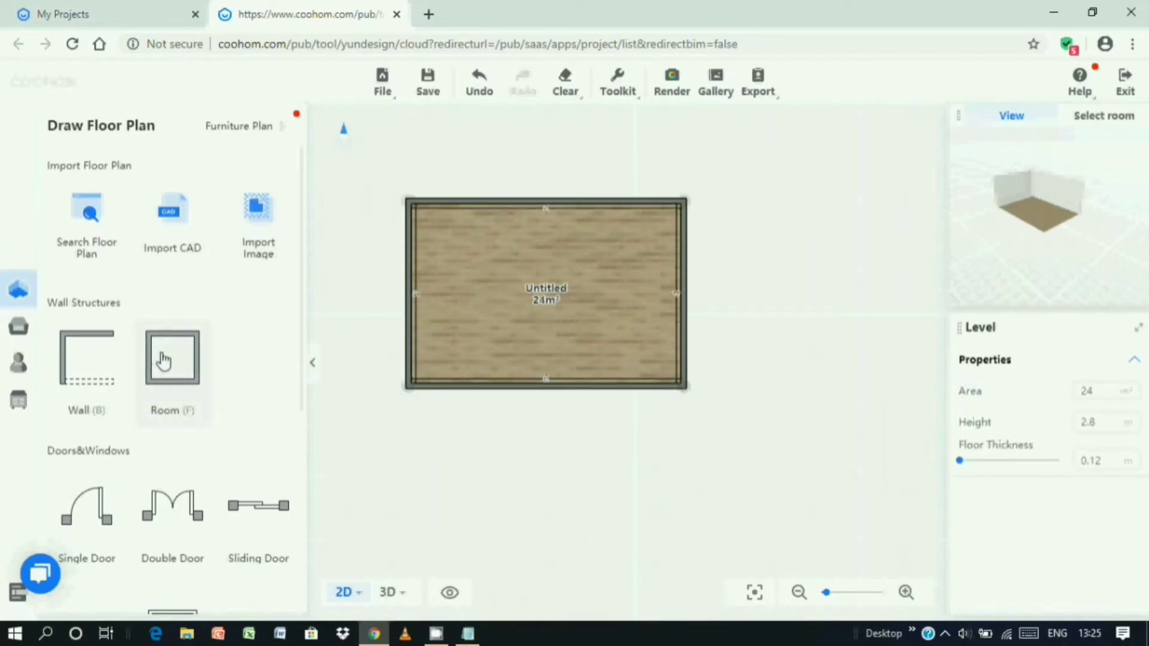
Draw a 3 m wall straight down from the room's lower-right corner.
left_click(86, 362)
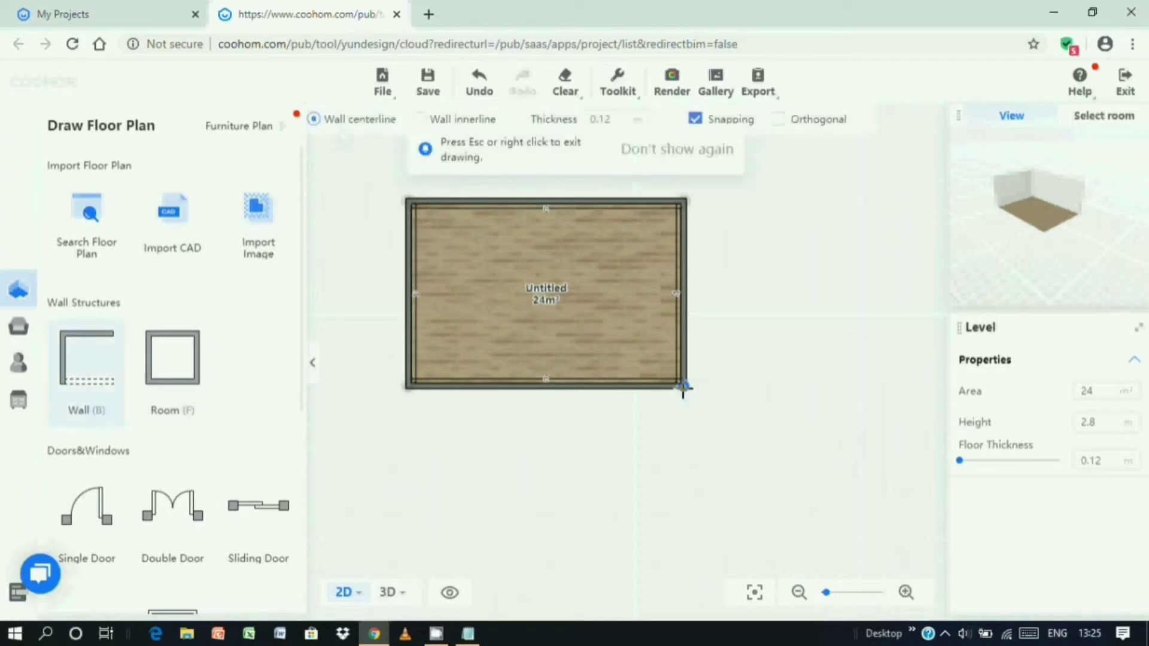
left_click(682, 388)
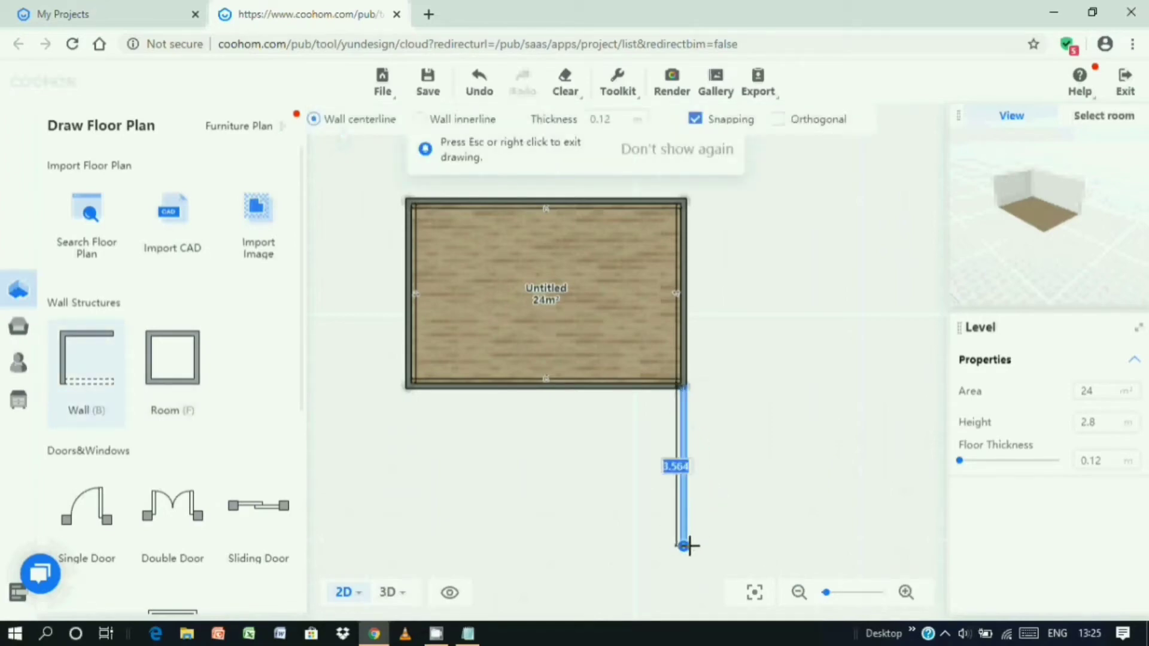
type("3")
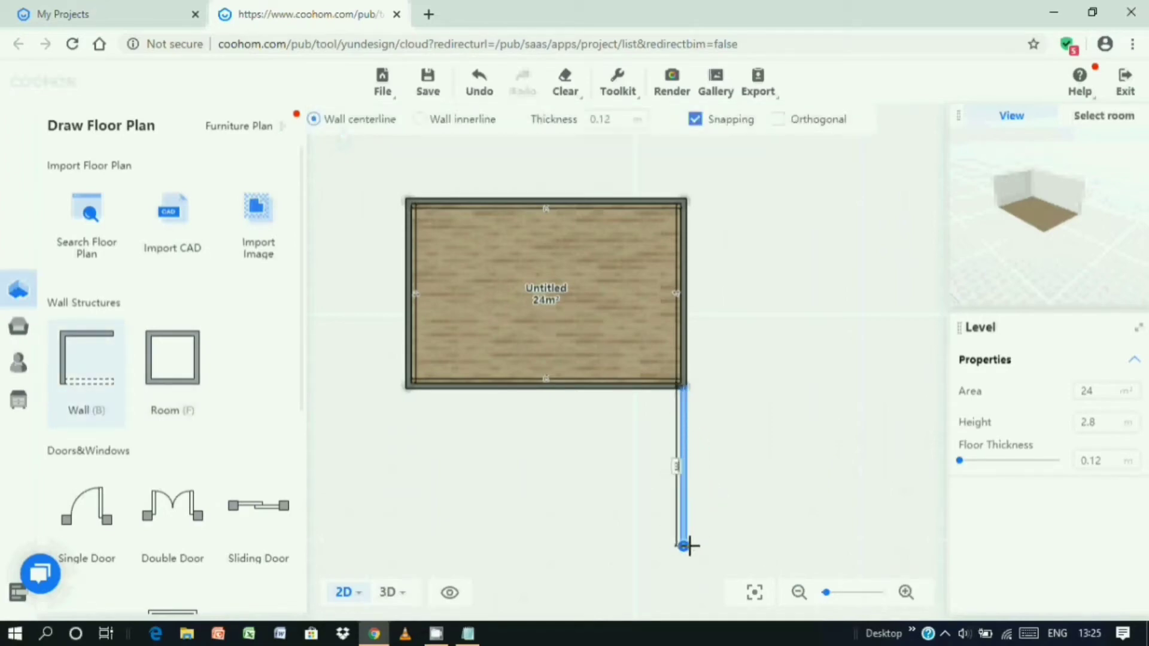
key("Return")
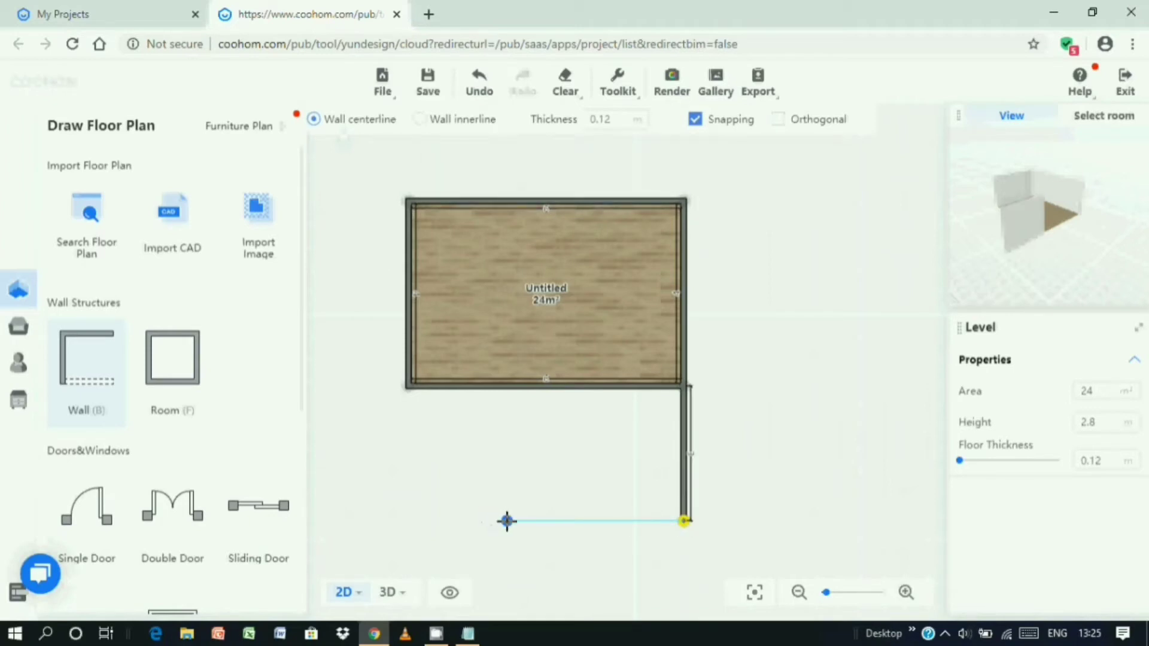
key("Escape")
Enclose a second room below the first with a 4 m bottom wall and a left wall up to the first room.
left_click(87, 379)
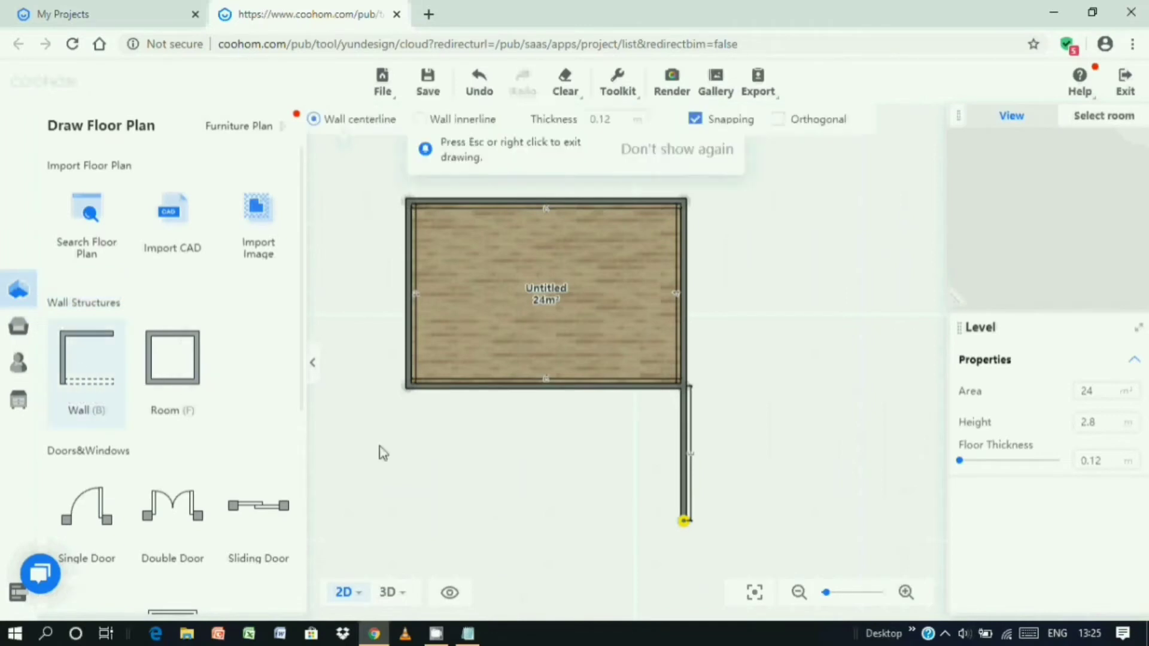
left_click(682, 520)
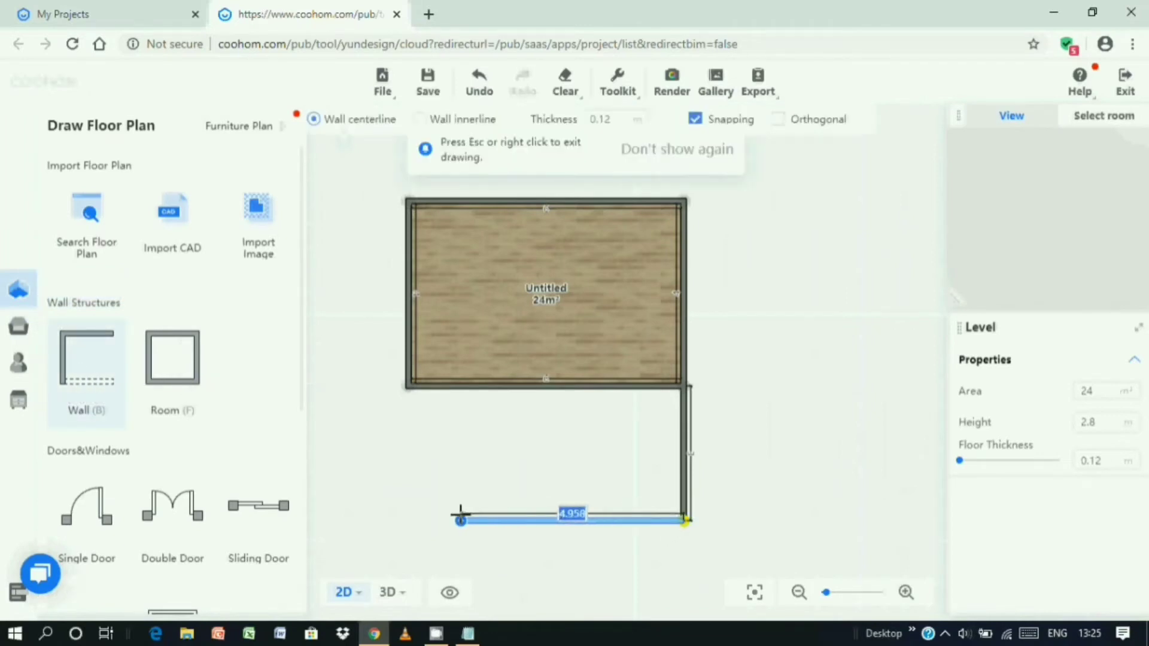
left_click(460, 515)
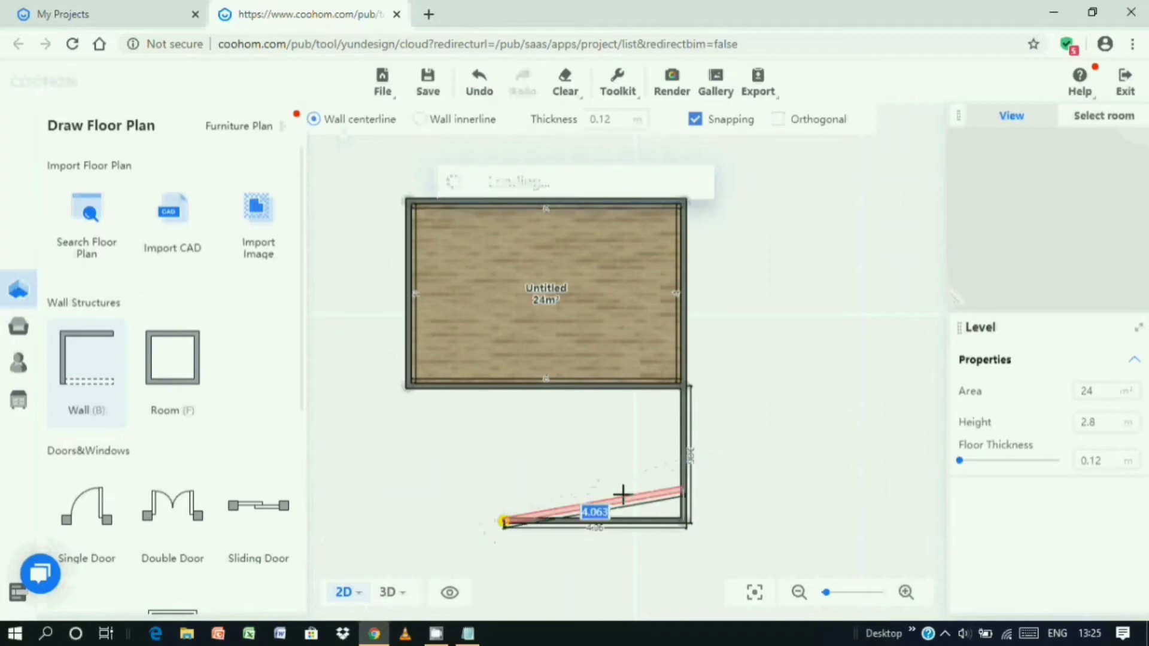
left_click(504, 387)
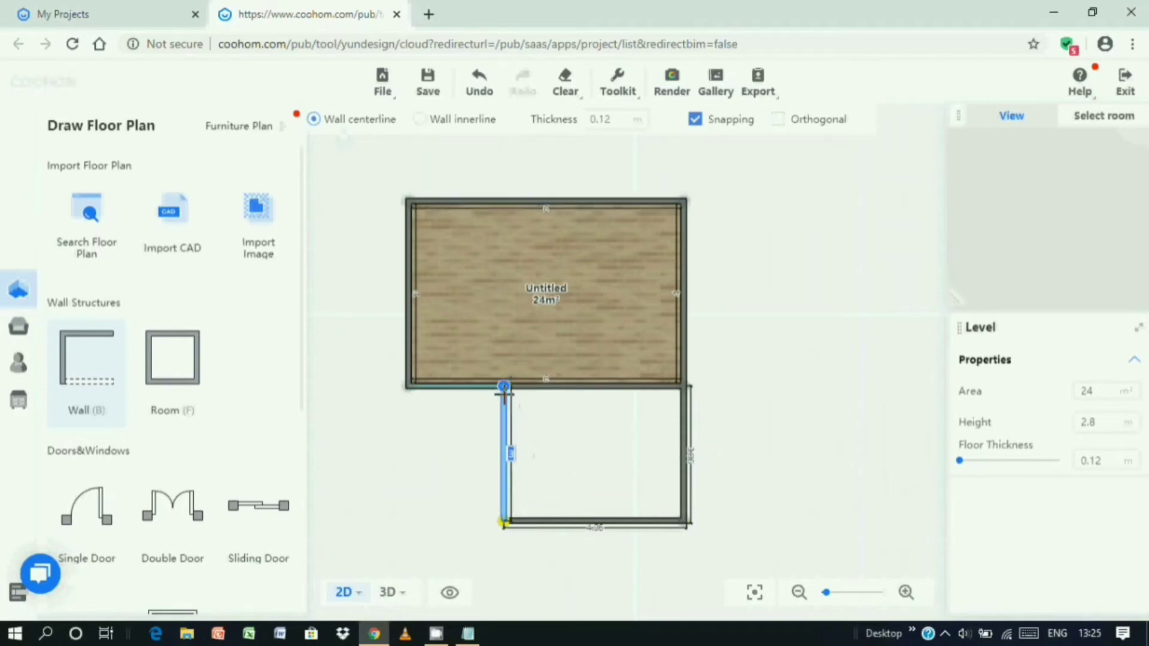
left_click(504, 387)
right_click(521, 525)
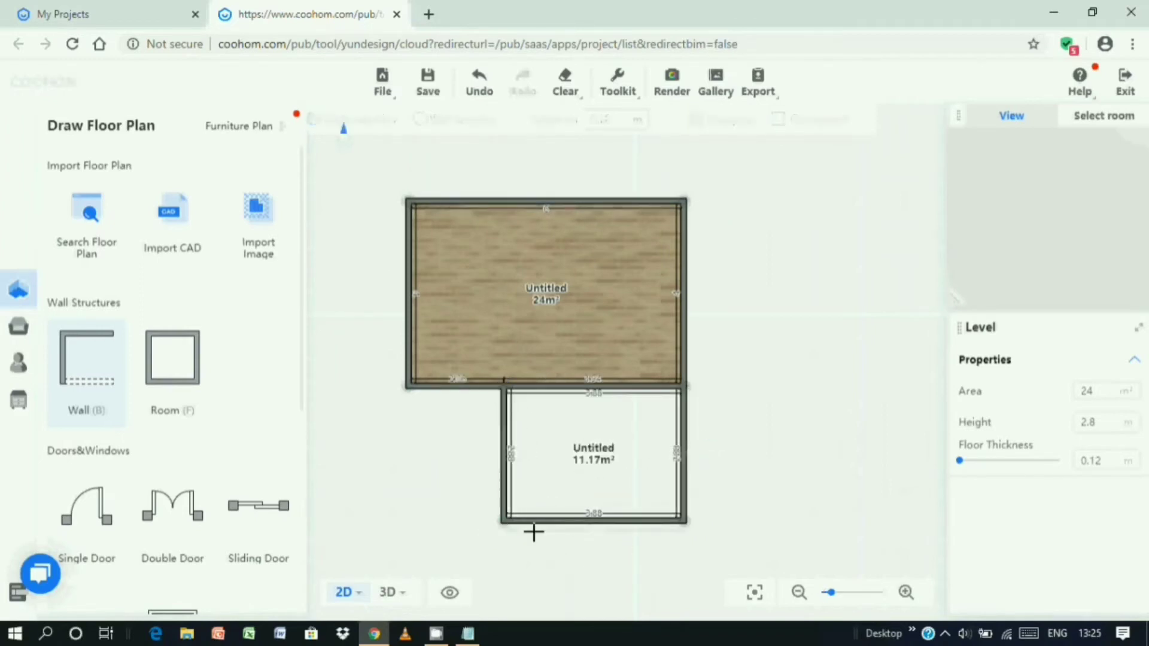
Set the lower room's inner depth to 3 m by adjusting its bottom wall.
left_click(592, 515)
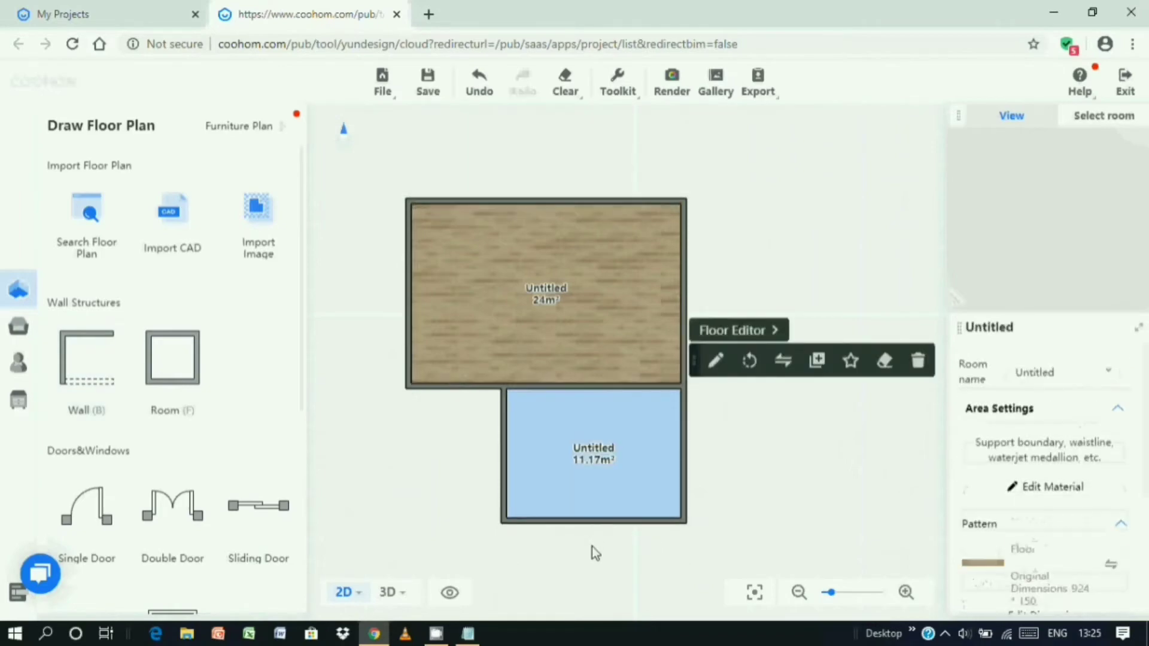
left_click(591, 546)
left_click(596, 521)
left_click(676, 453)
type("3")
key("Return")
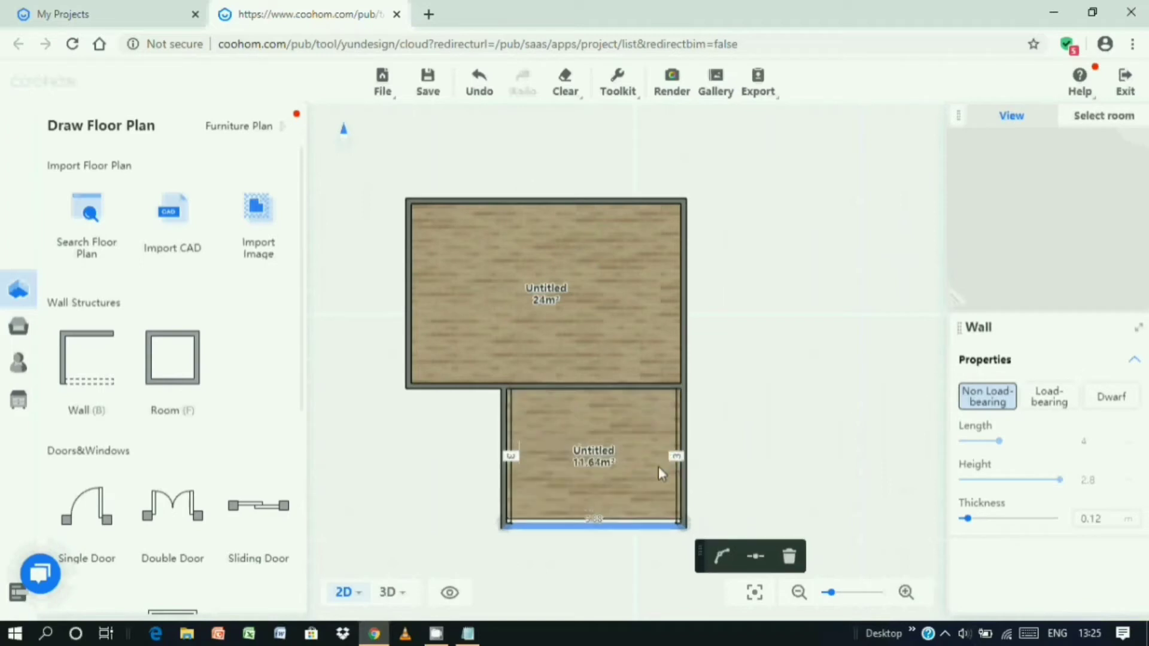
left_click(469, 497)
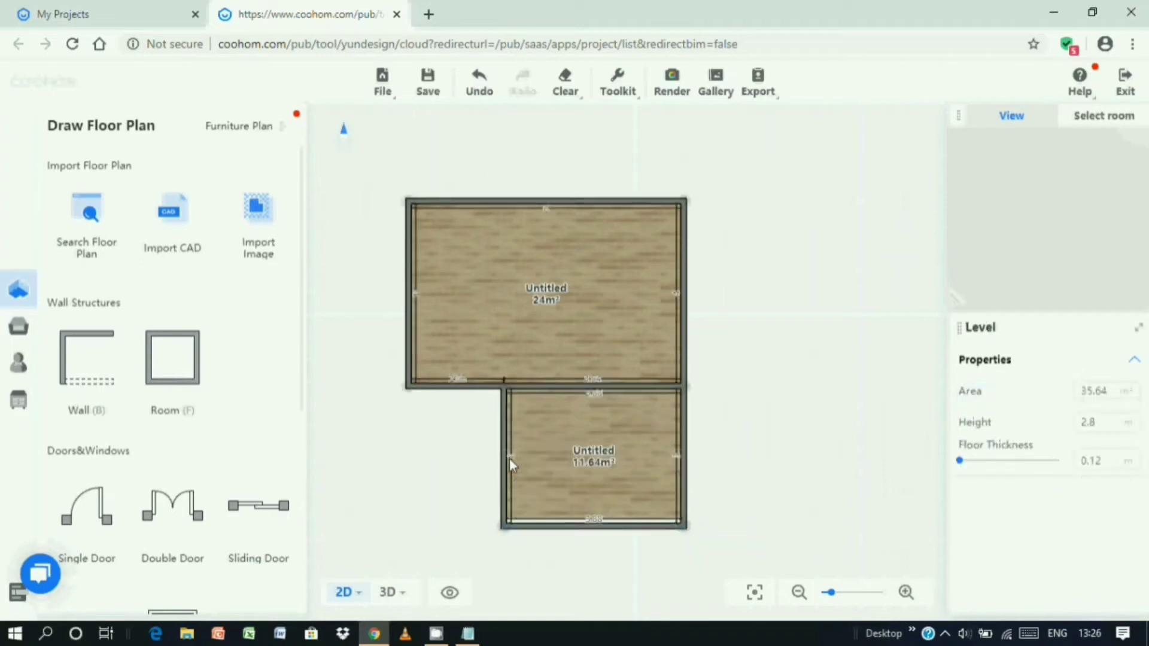
Set the lower room's inner width to 4 m by adjusting its left wall.
left_click(510, 459)
left_click(504, 462)
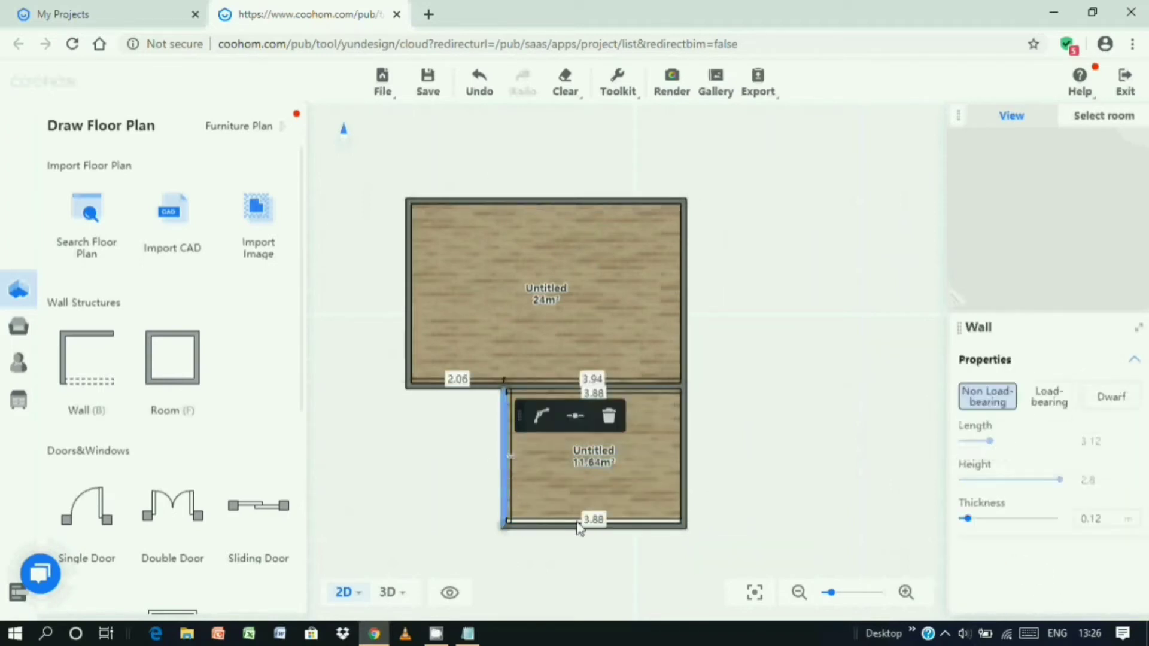
left_click(602, 521)
type("4")
key("Return")
left_click(764, 464)
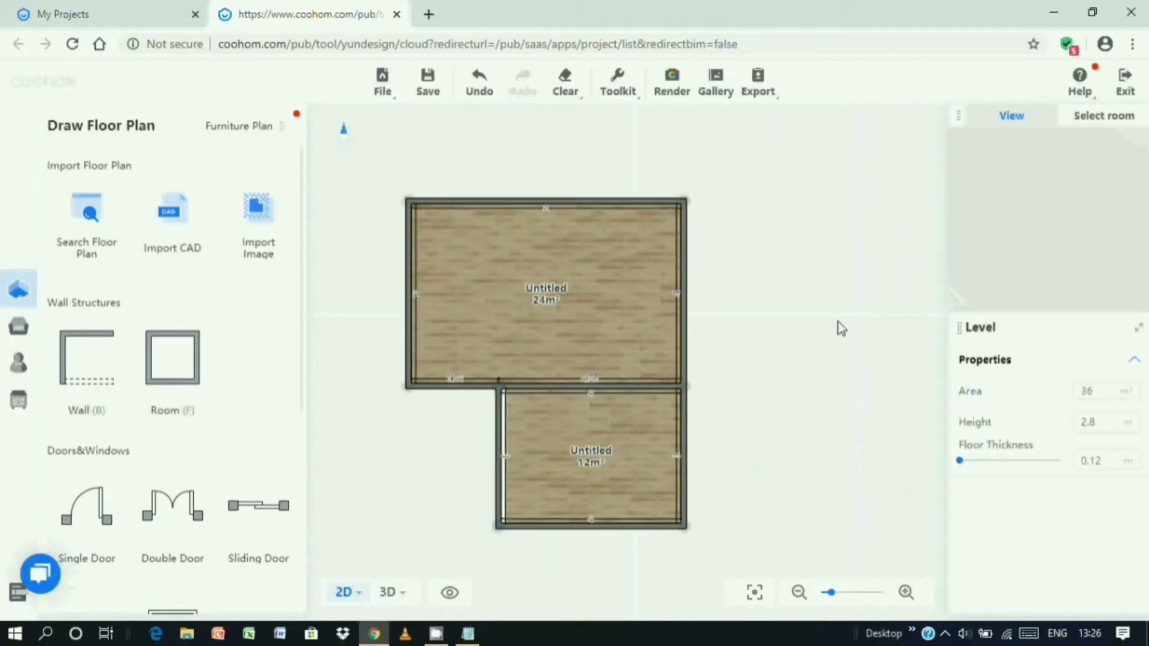
scroll(837, 325, "down", 3)
scroll(838, 326, "up", 4)
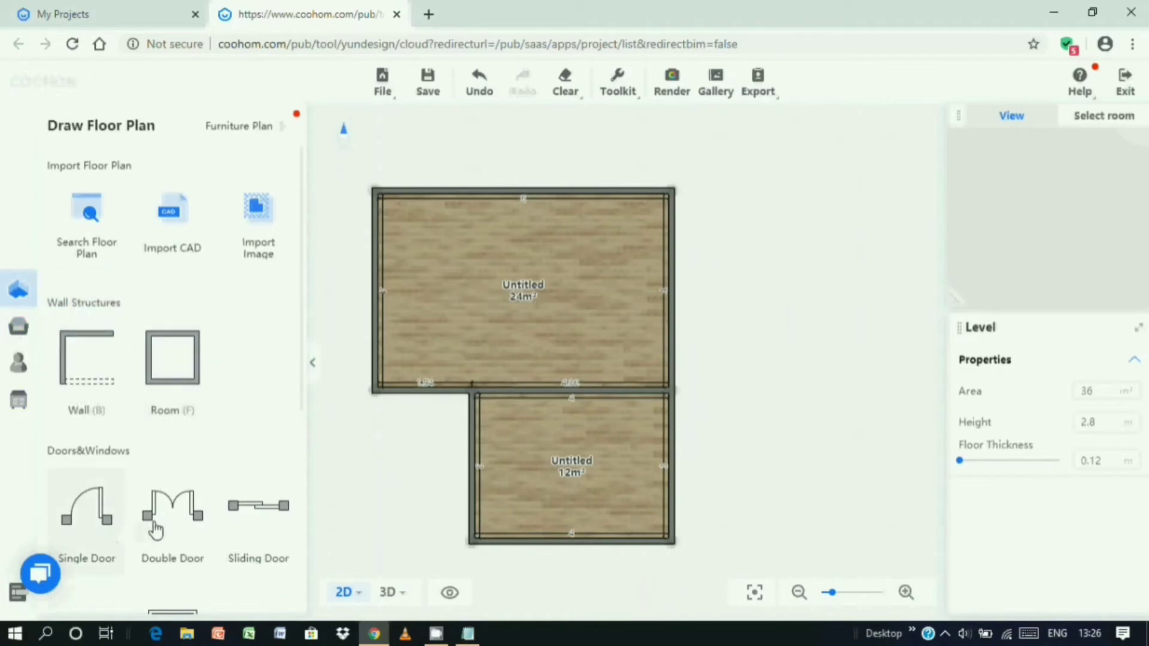
Place a single door on the exposed bottom wall at the upper room's lower-left corner and flip it to open into the room.
scroll(168, 521, "down", 3)
scroll(168, 520, "down", 3)
scroll(158, 450, "up", 1)
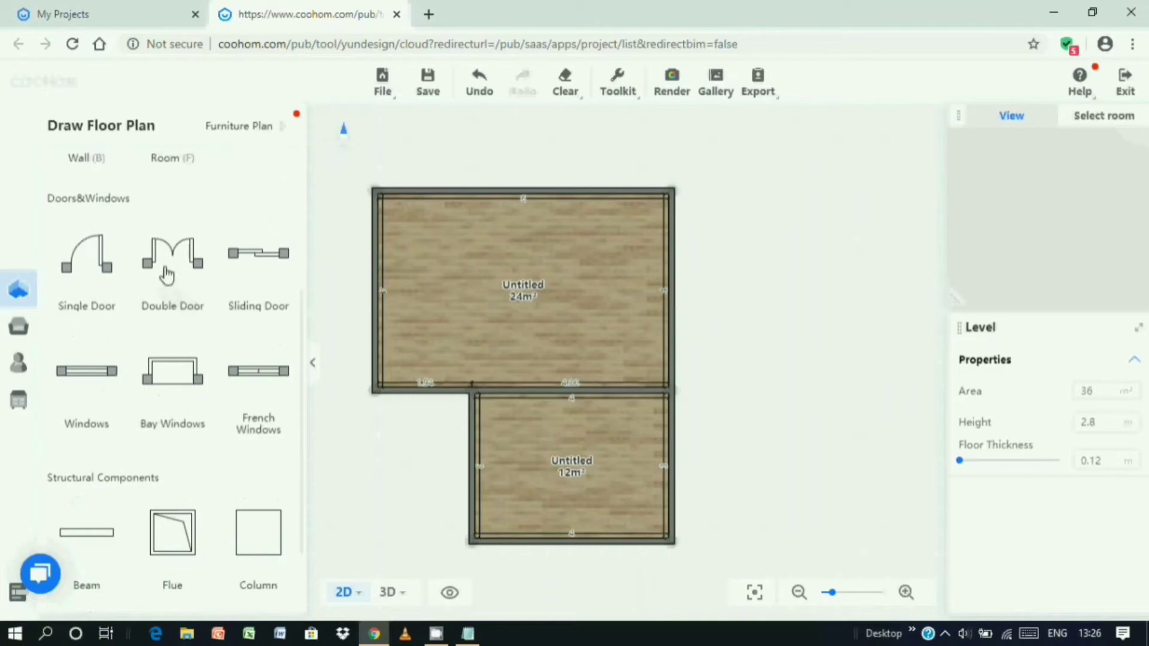
left_click(90, 278)
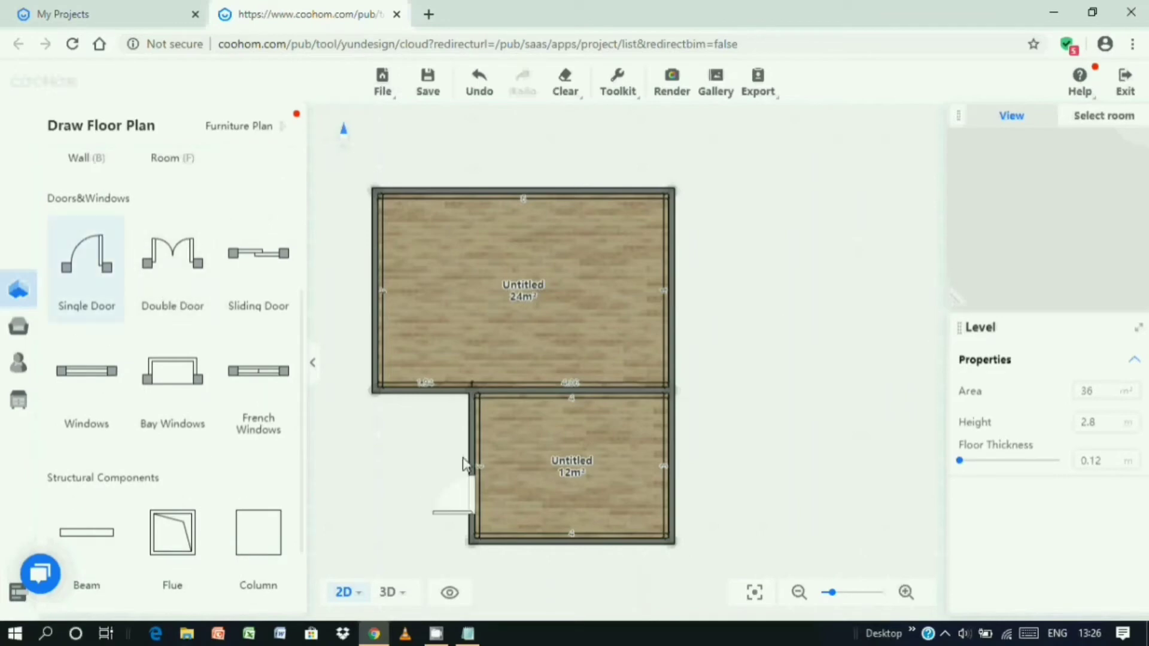
left_click(400, 386)
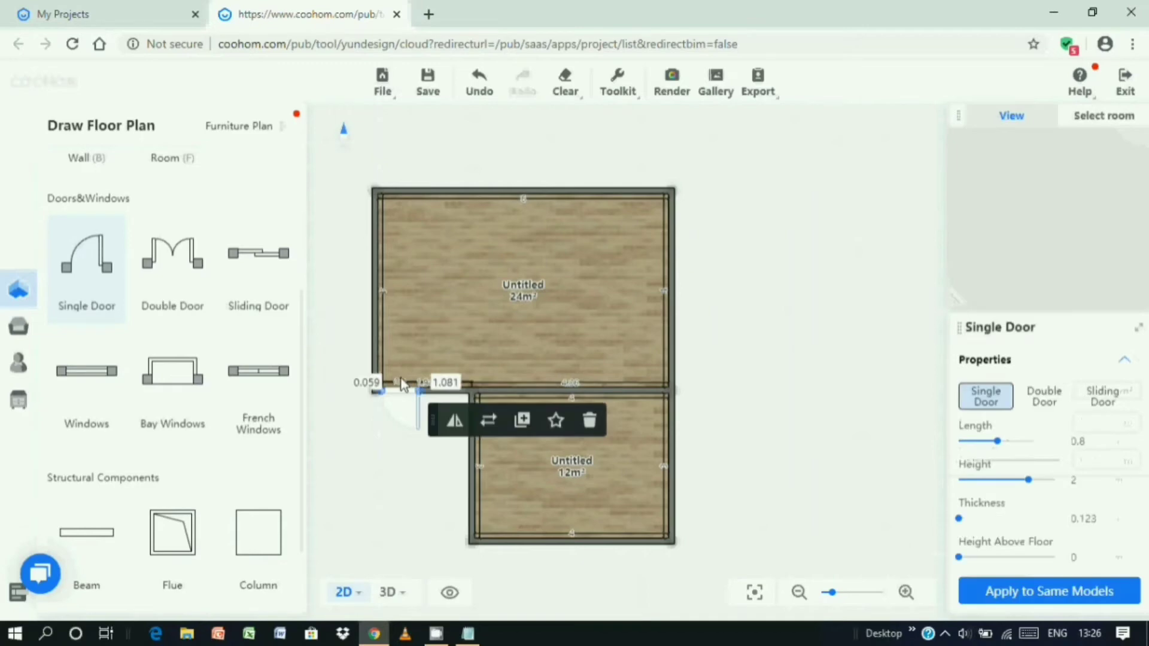
left_click(455, 422)
left_click(372, 460)
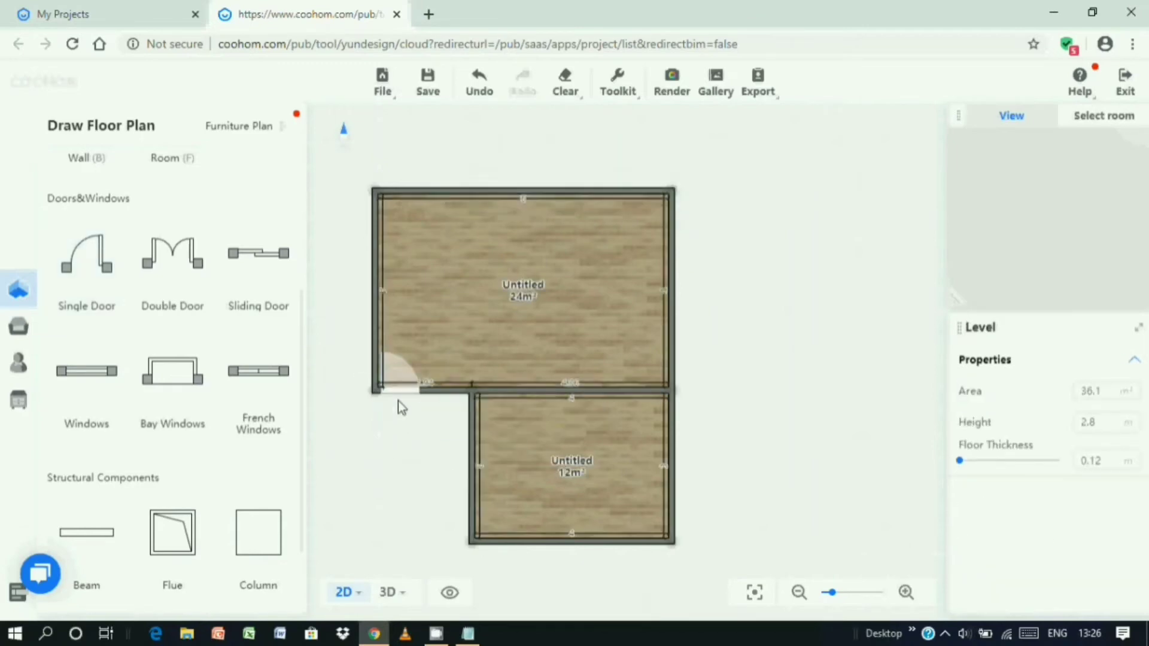
Widen the upper room's door to 1.5 m and shift it to roughly the middle of its short exposed wall section.
left_click(423, 395)
left_click_drag(422, 394, 455, 390)
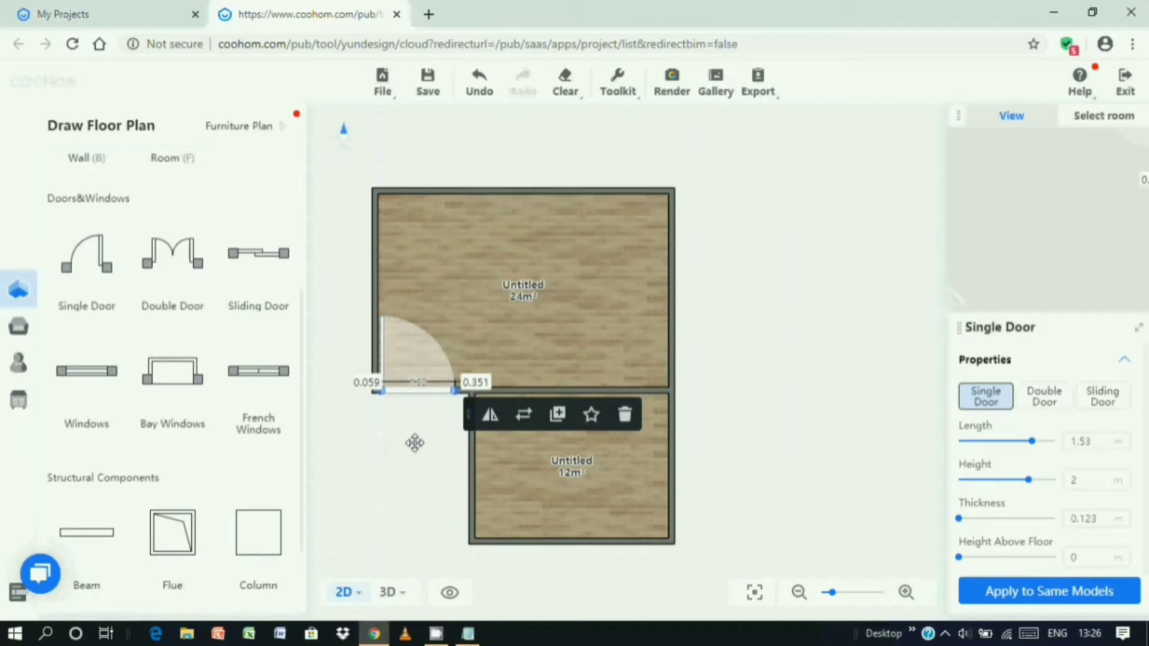
left_click(415, 442)
left_click(414, 392)
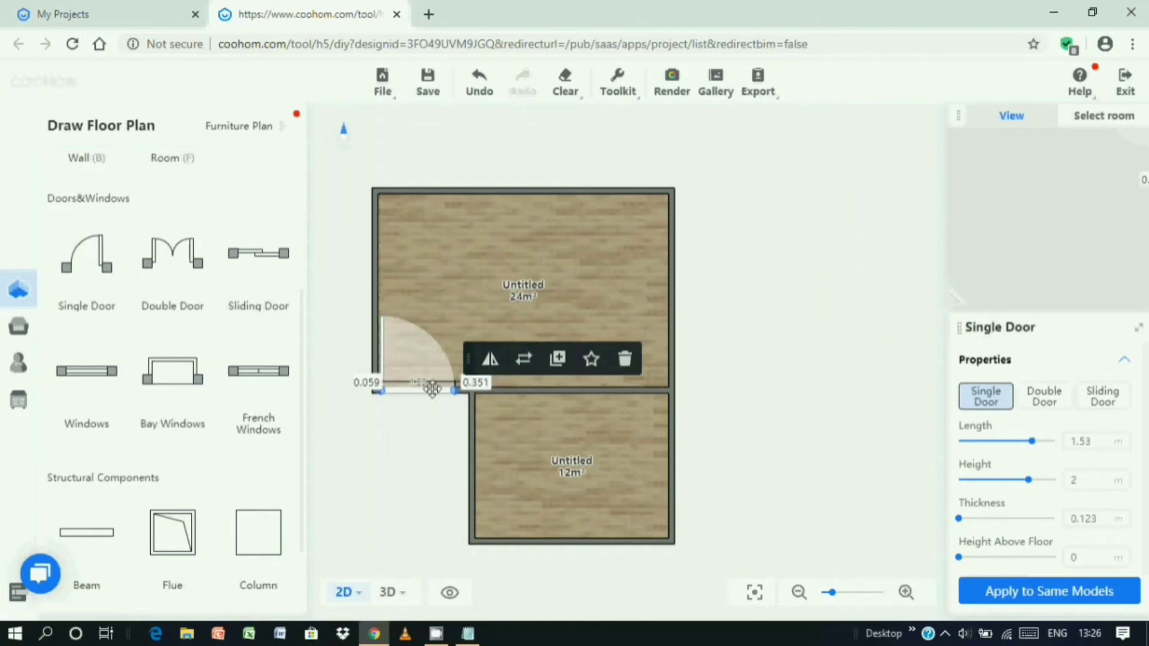
left_click_drag(406, 390, 423, 391)
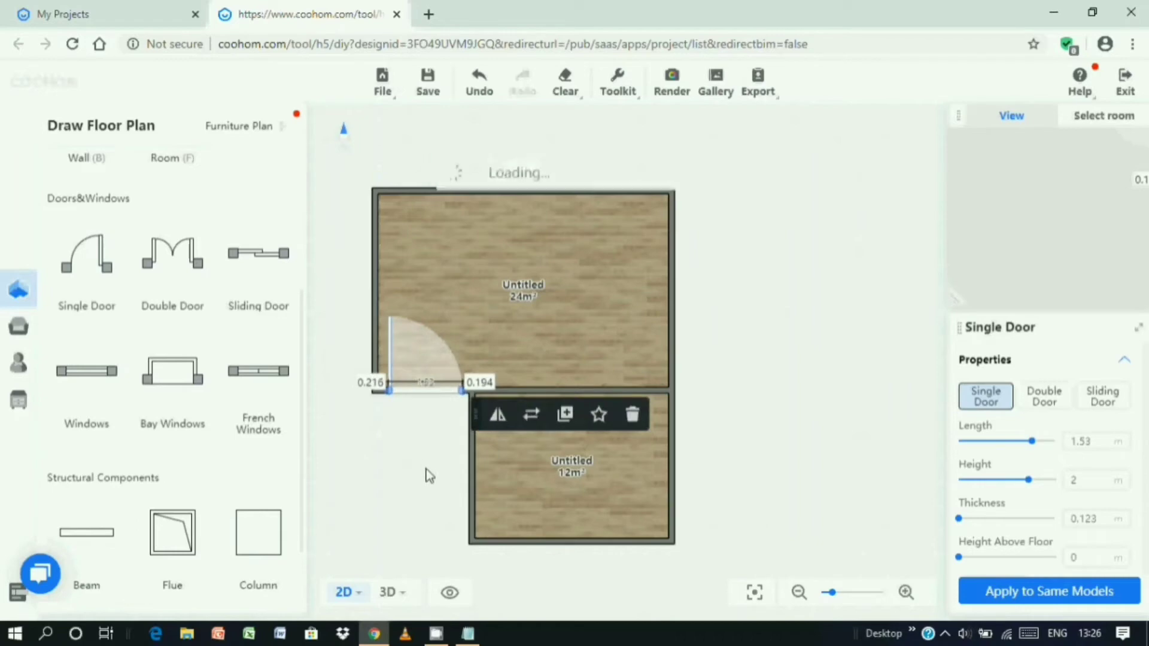
left_click(1093, 442)
key("Return")
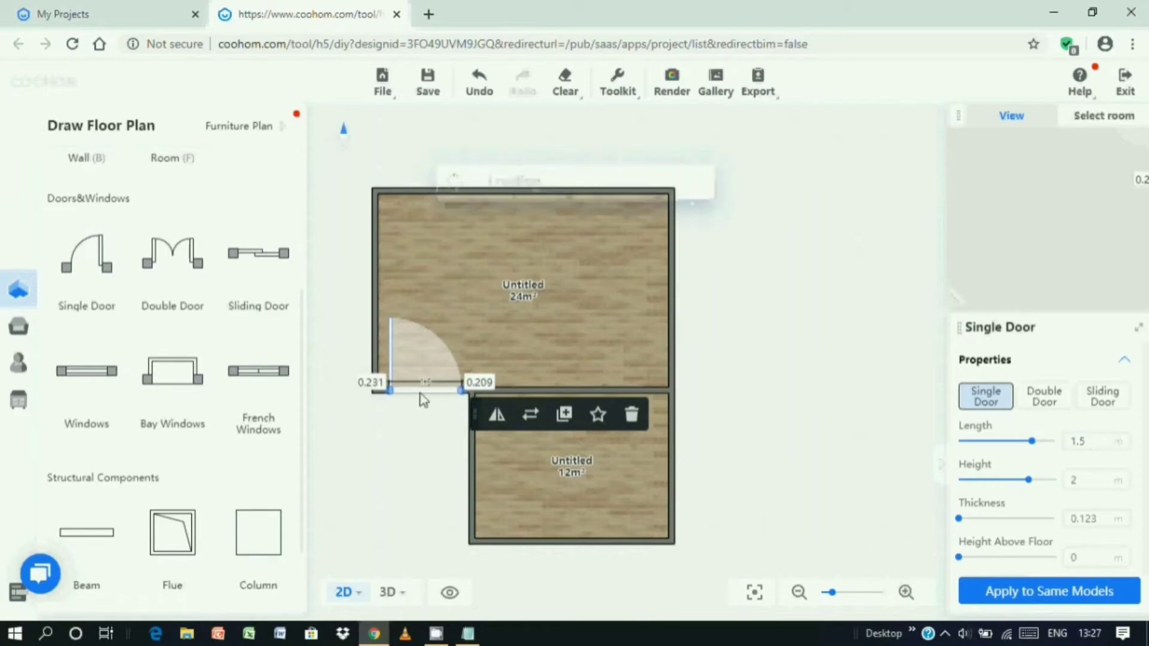
left_click(414, 480)
Add a 1.2 m single door near the right end of the wall between the two rooms, opening into the lower room.
left_click(107, 277)
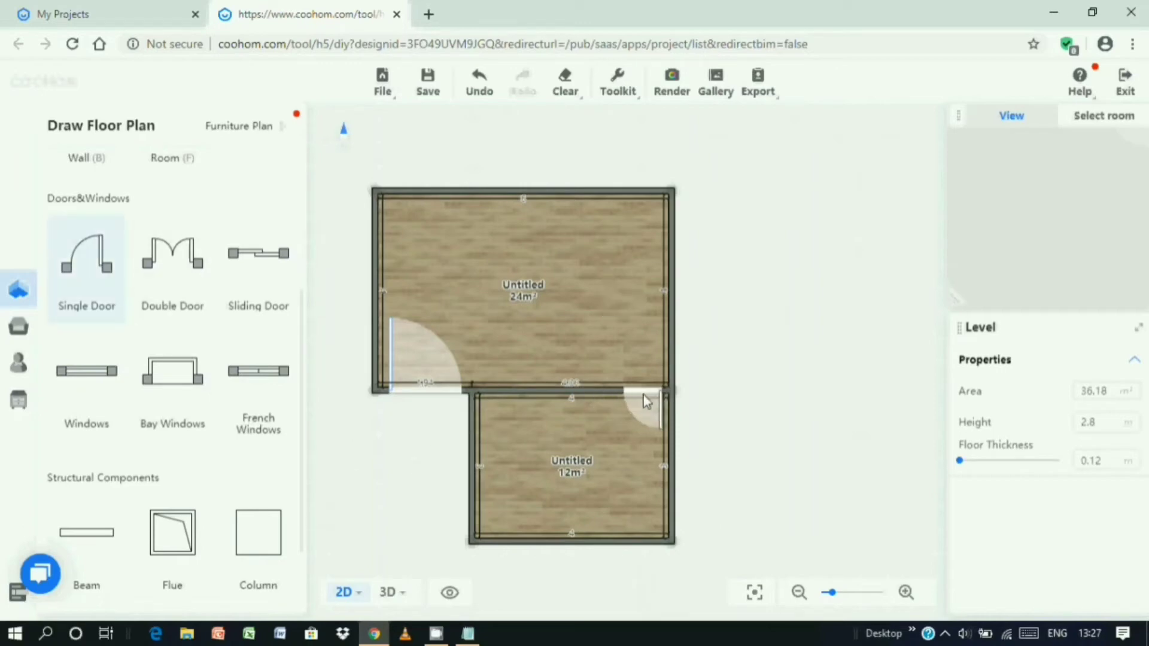
left_click(599, 471)
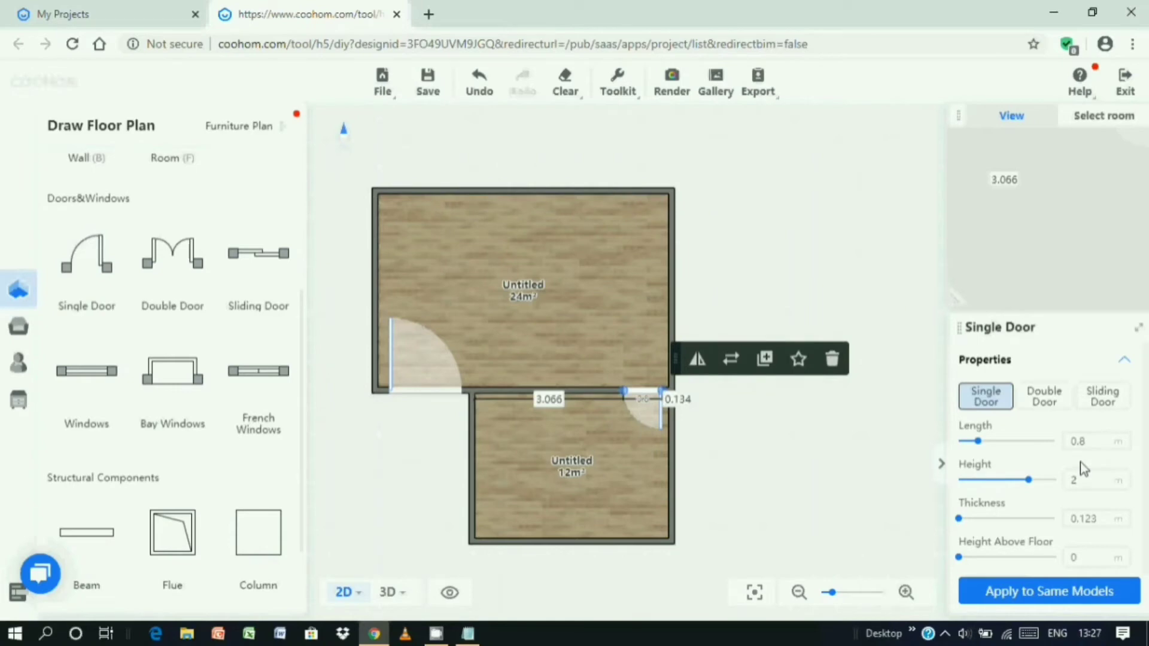
left_click_drag(1091, 449, 1066, 448)
type("1.2")
key("Return")
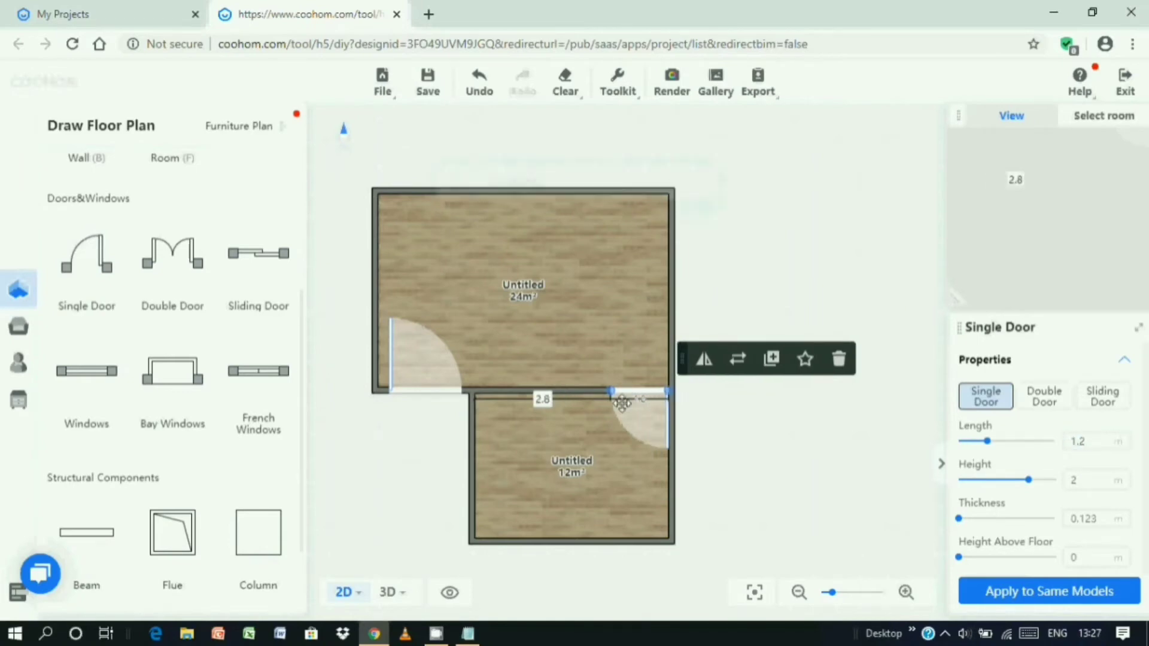
left_click_drag(638, 389, 625, 391)
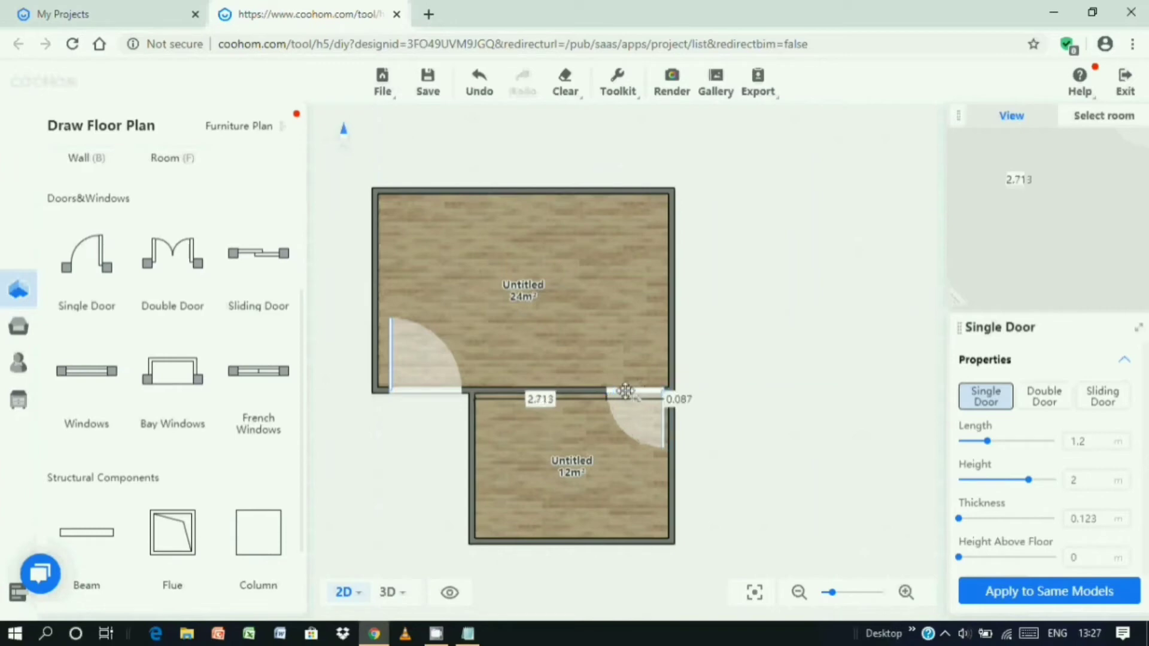
left_click(795, 435)
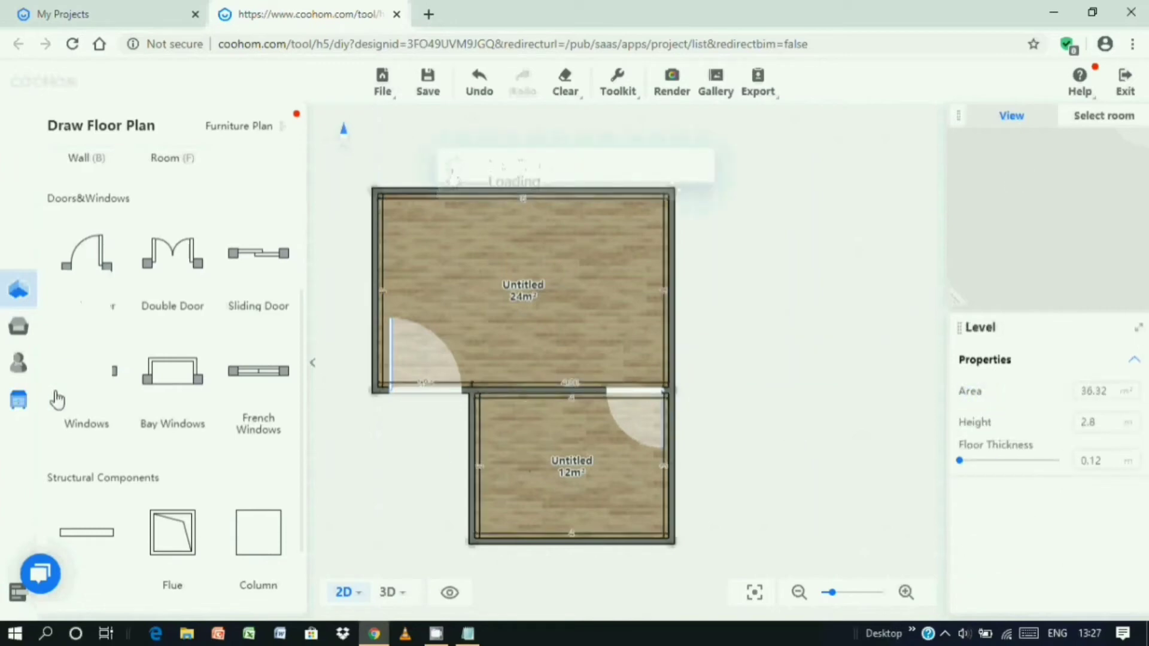
Place a standard window near the middle of the lower room's left wall and set its length to 1.5 m.
left_click(94, 390)
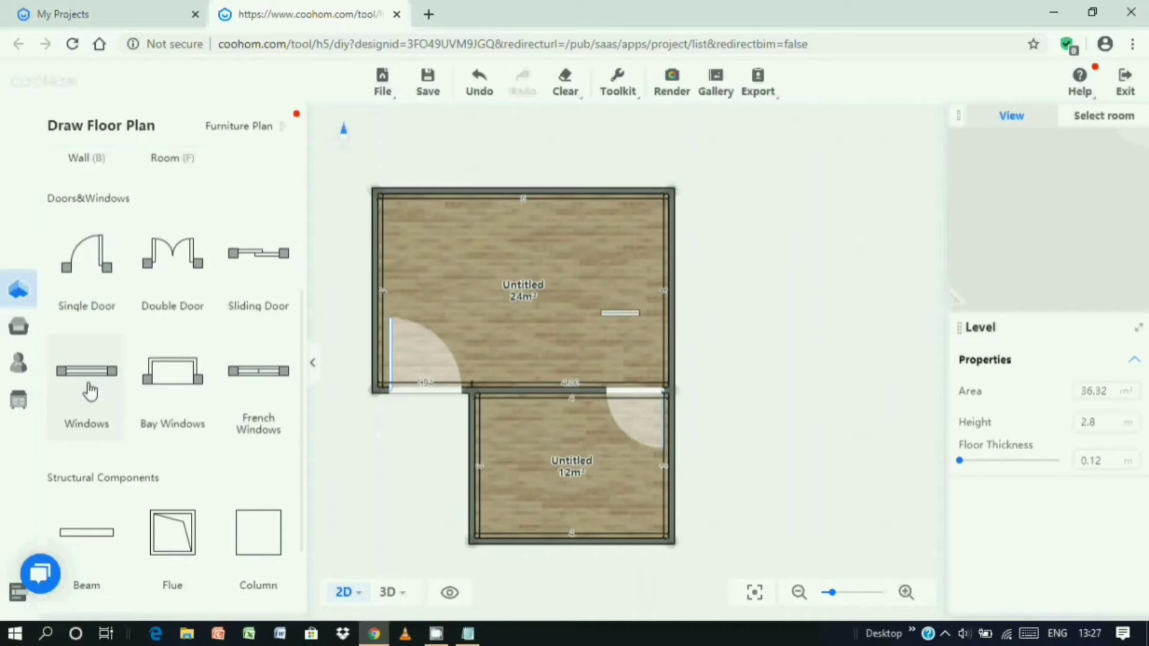
left_click(478, 469)
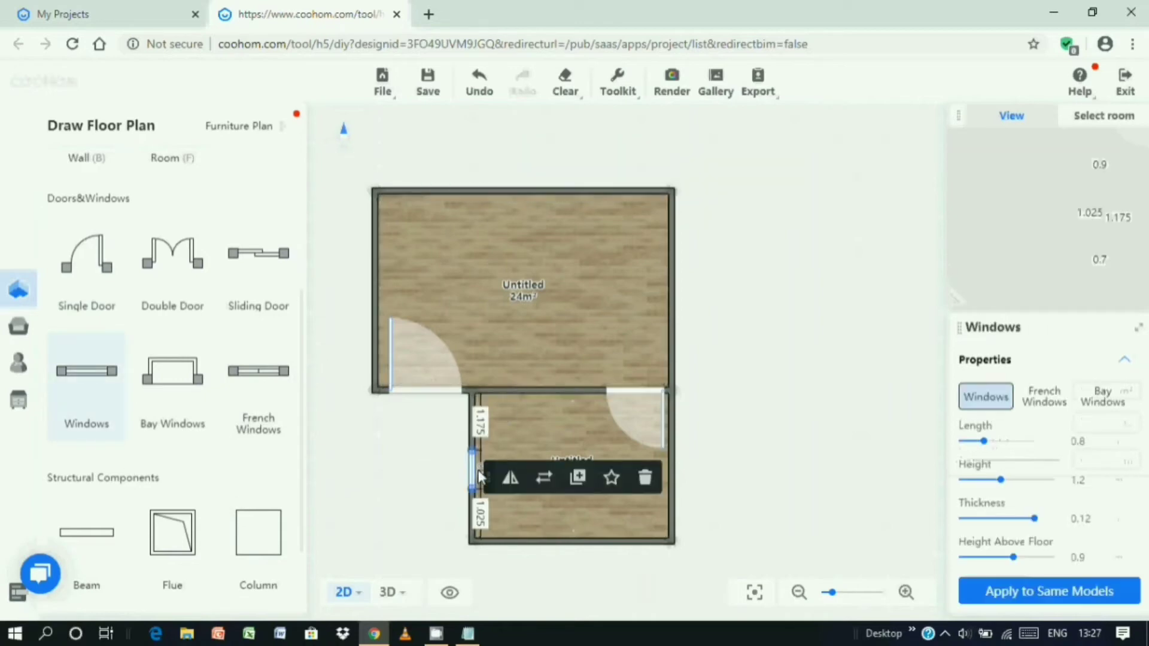
left_click(1092, 441)
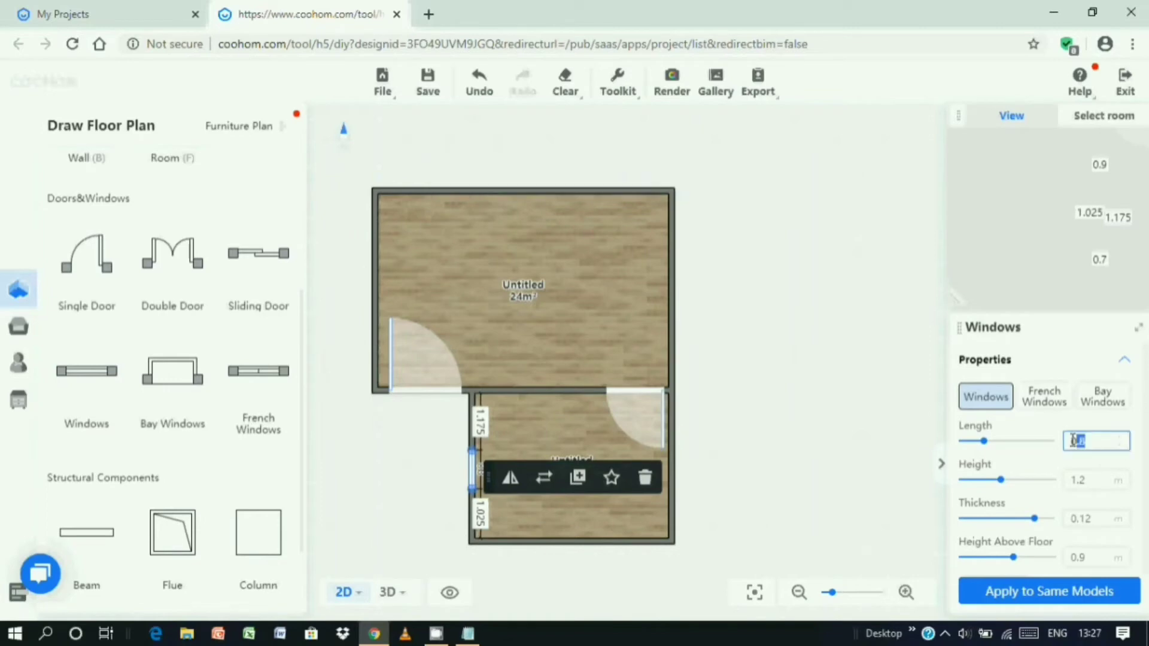
type("1.5")
key("Return")
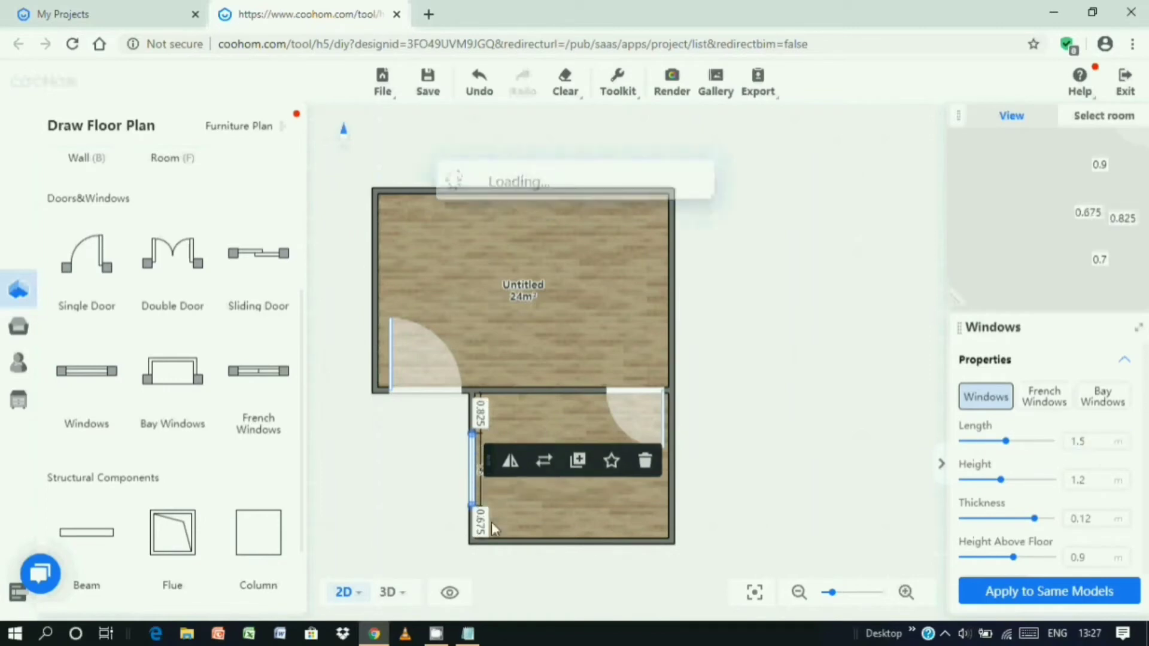
left_click(359, 484)
Copy the 1.5 m window onto the upper room's left wall above the door and onto the lower room's bottom wall.
left_click(473, 475)
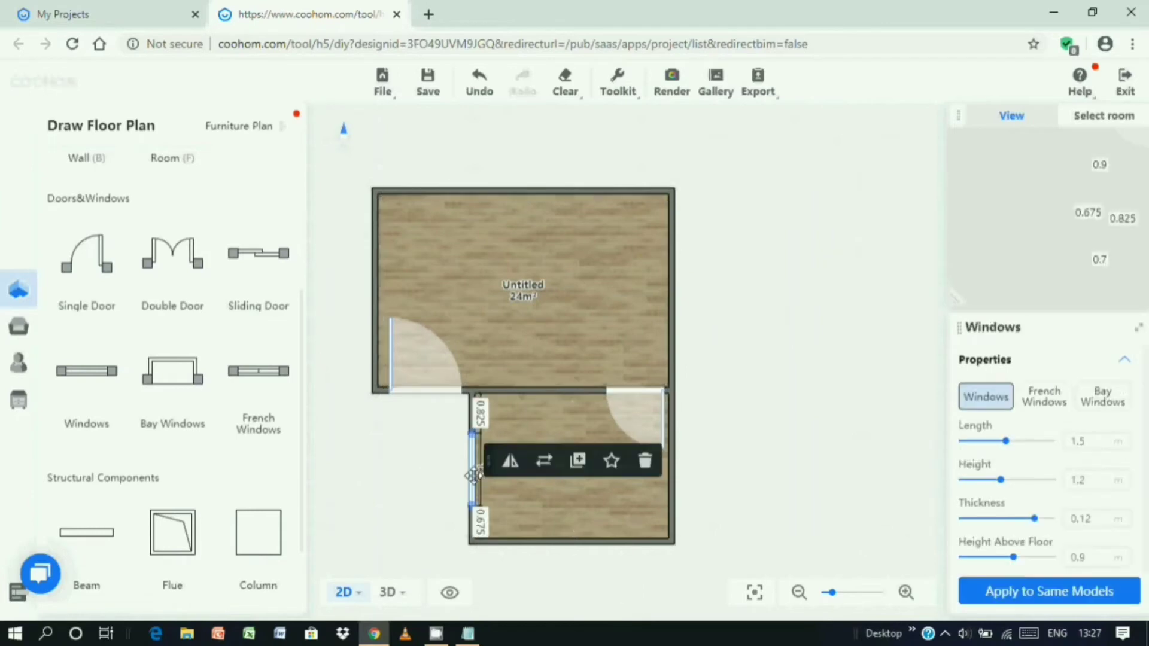
left_click(576, 460)
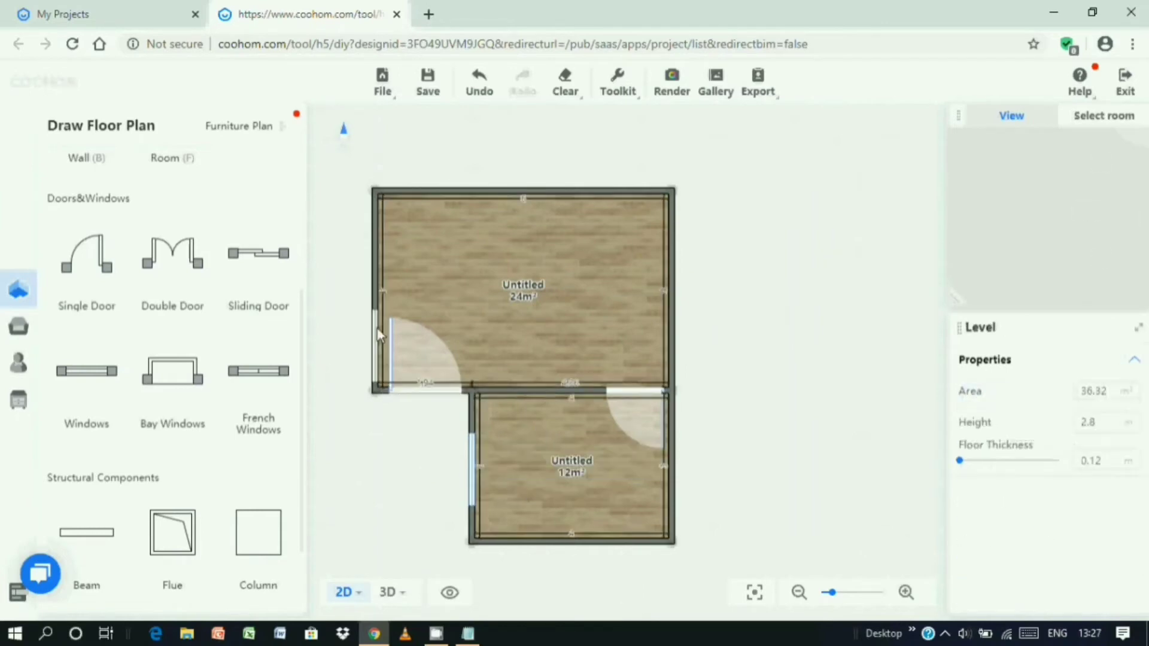
left_click(379, 264)
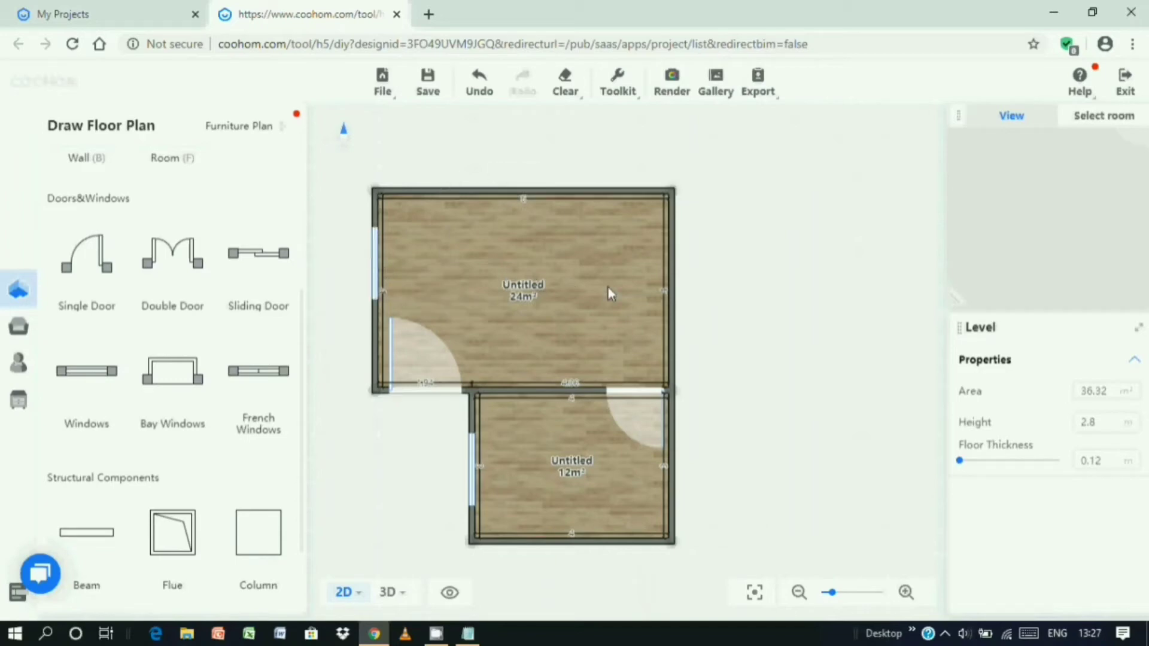
left_click(376, 265)
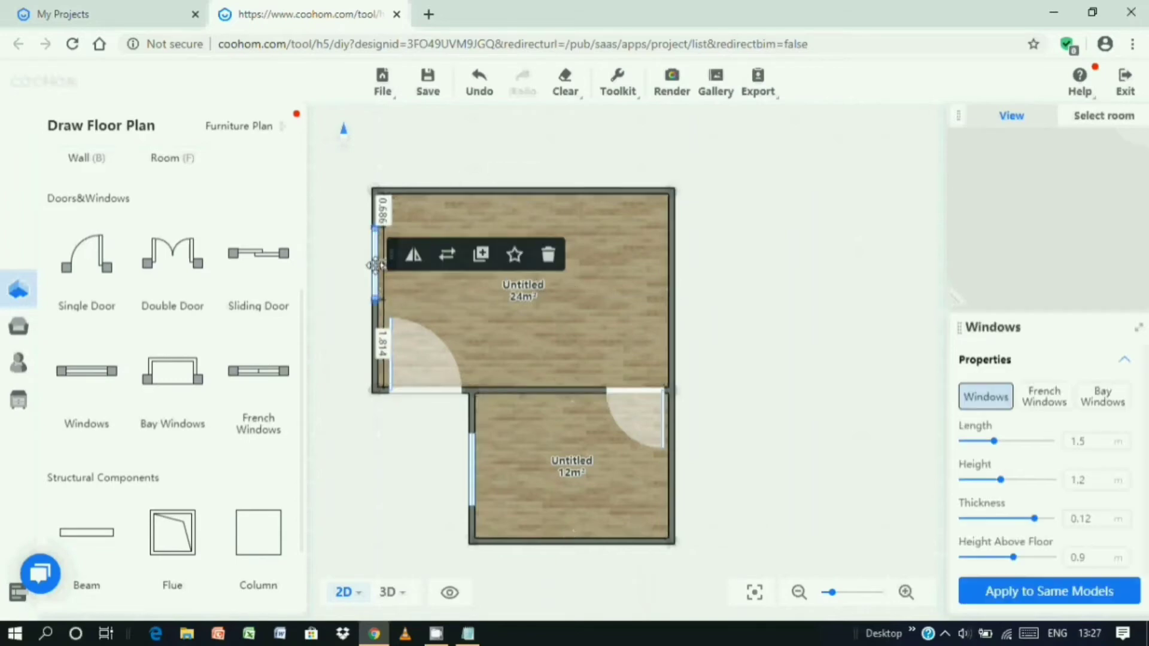
left_click(479, 254)
left_click(673, 492)
left_click(574, 542)
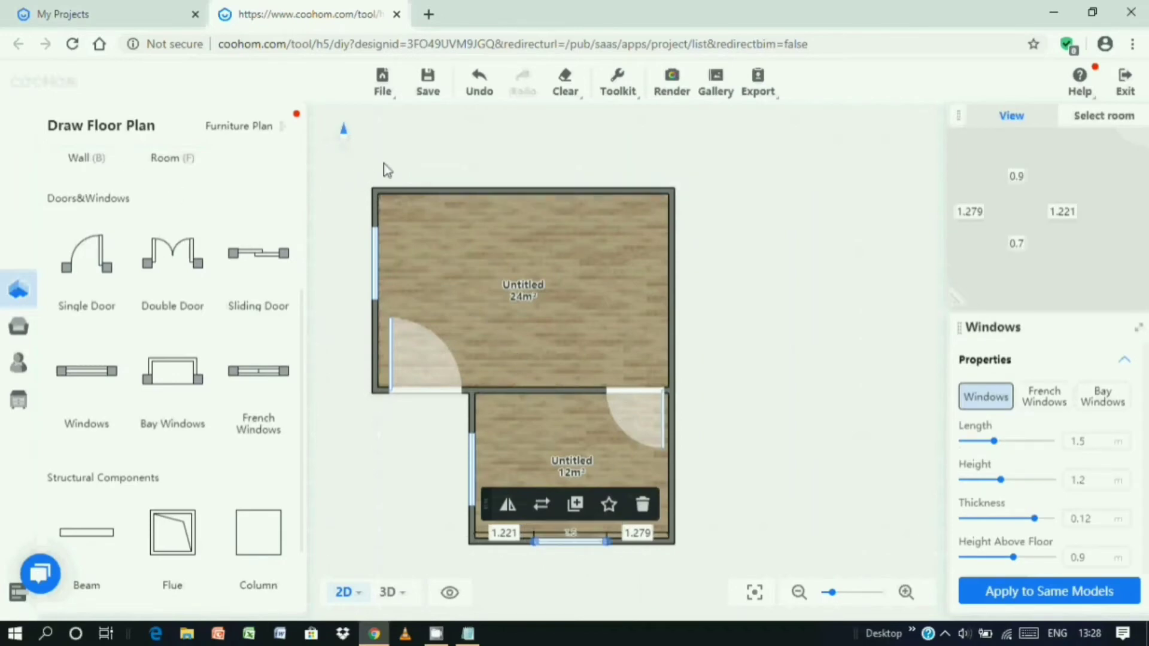
Place another copy of the 1.5 m window on the upper room's top wall and shift it to about the middle.
left_click(574, 503)
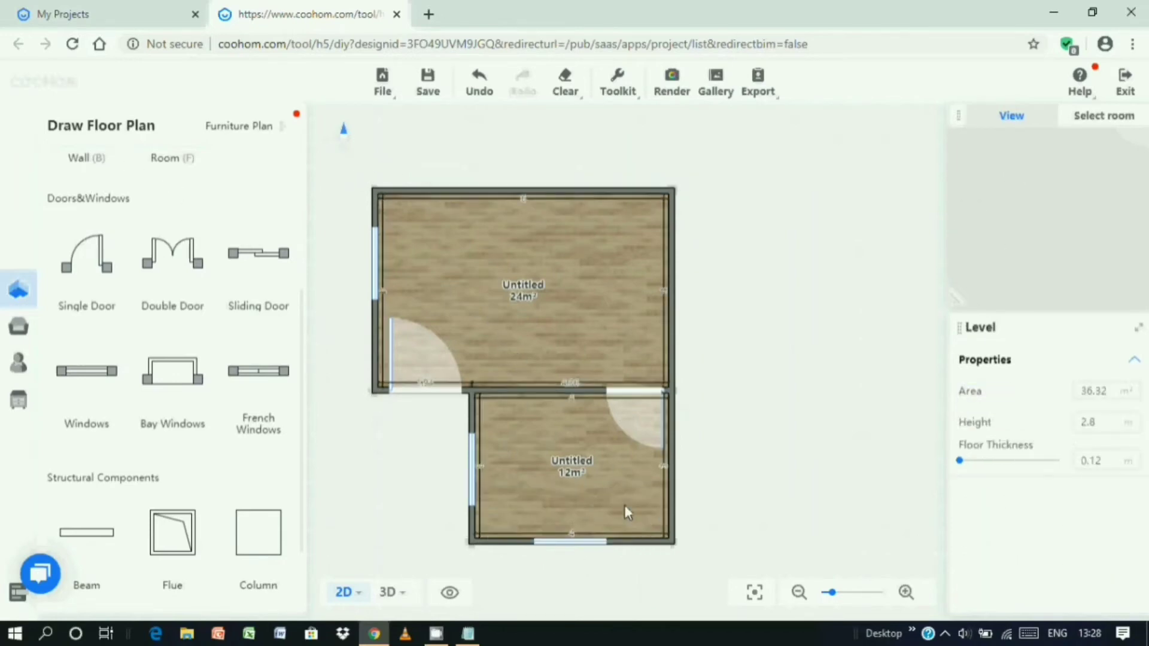
left_click(573, 545)
left_click(374, 264)
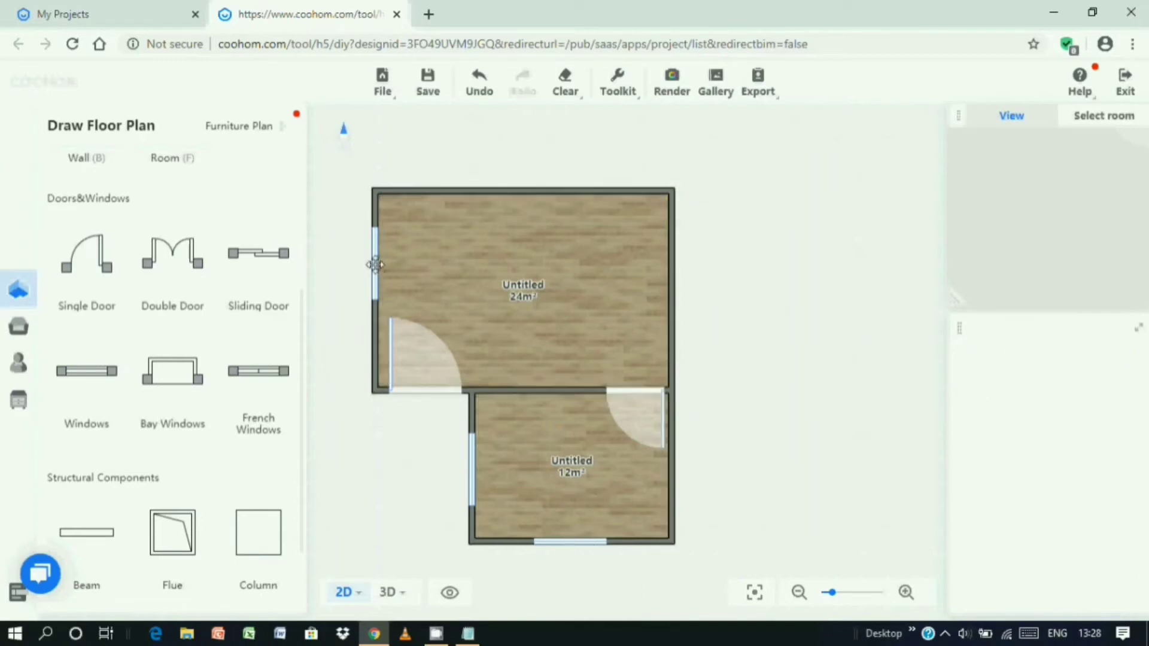
left_click(480, 199)
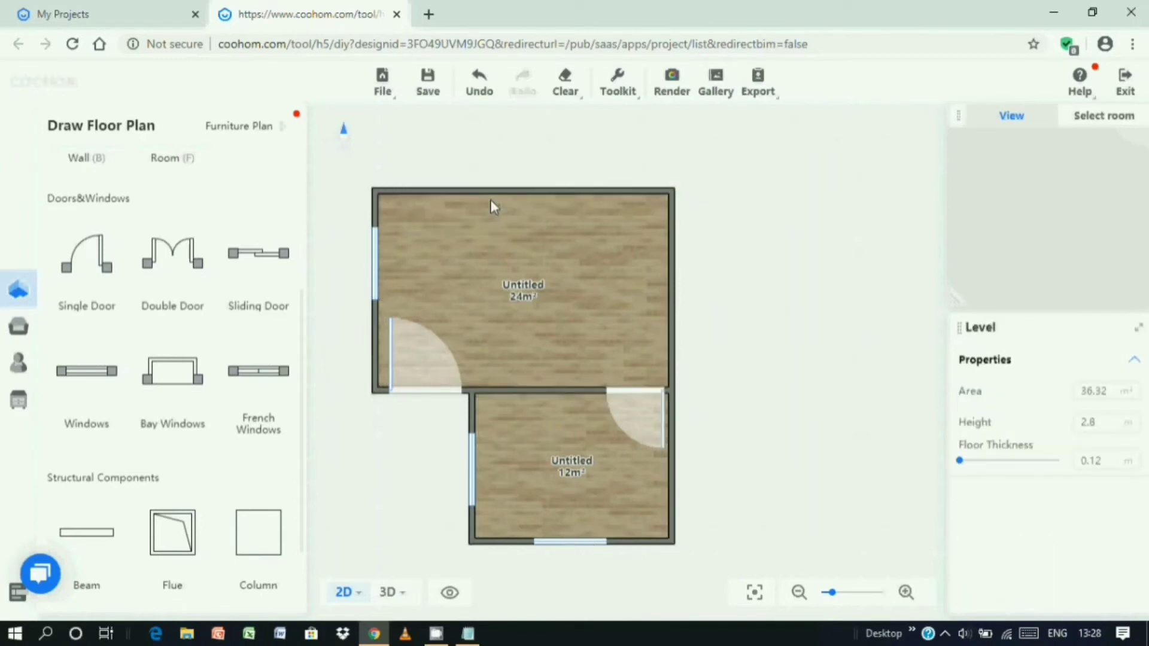
left_click(488, 197)
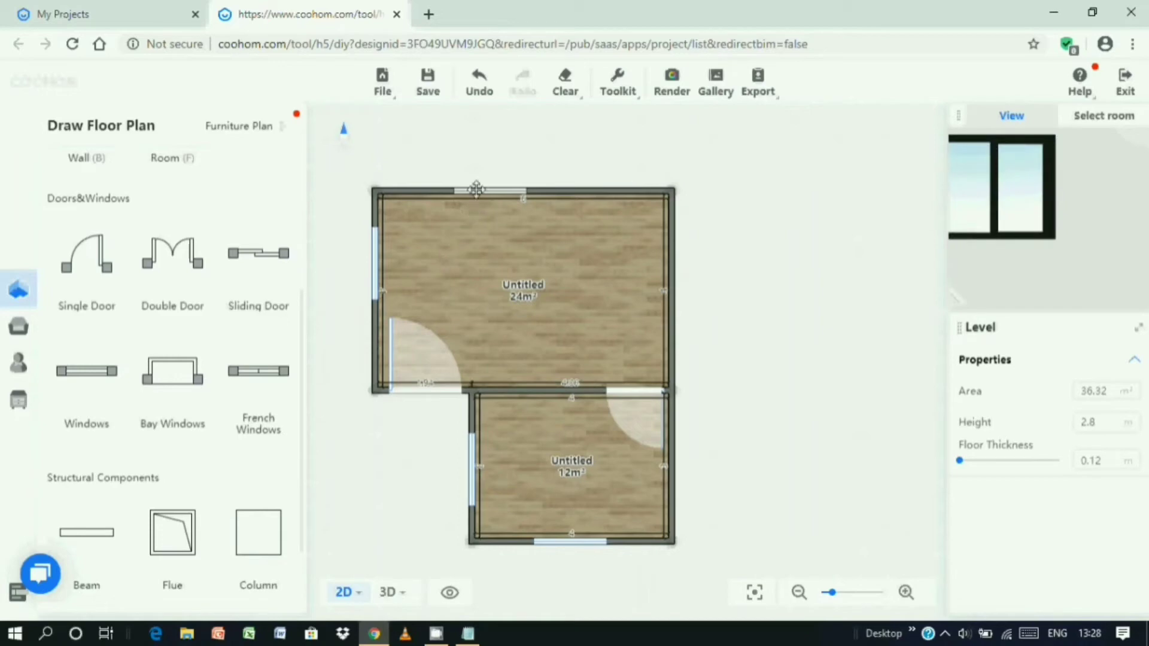
left_click_drag(489, 190, 537, 195)
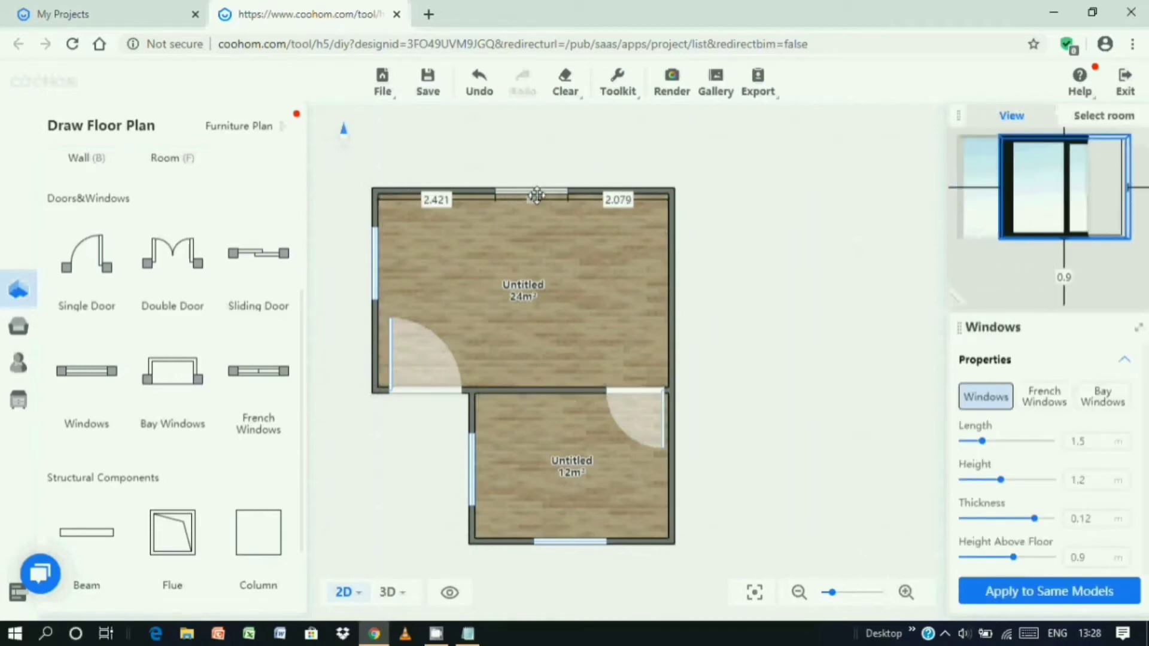
left_click(541, 148)
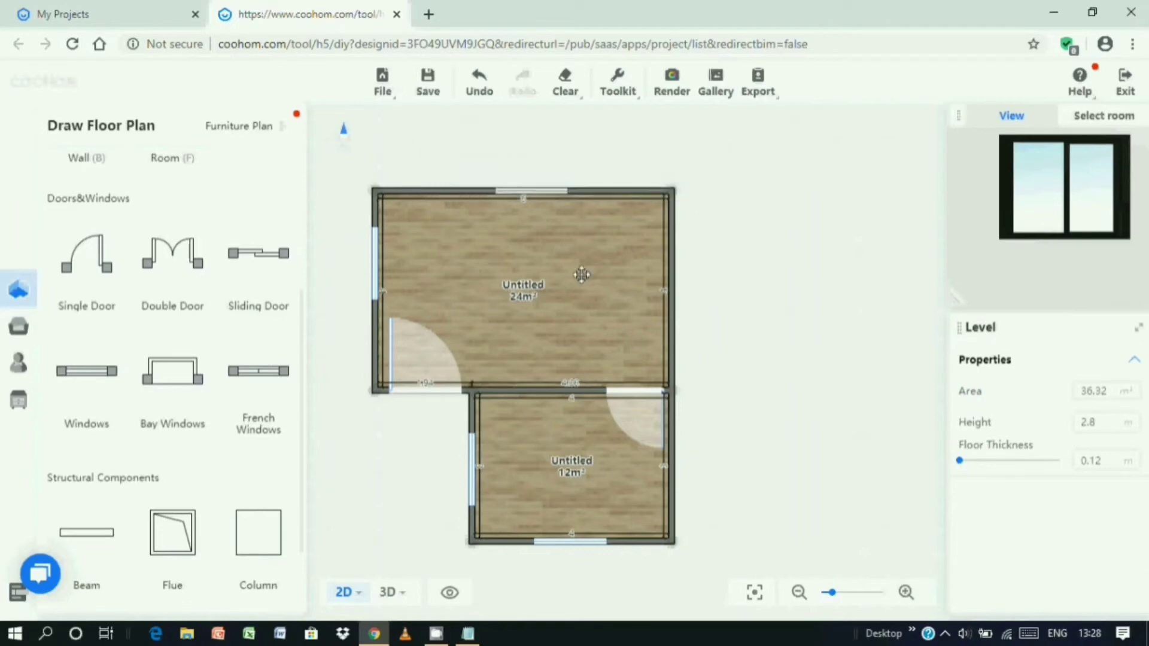
mouse_move(533, 191)
left_mouse_down()
mouse_move(506, 192)
mouse_move(521, 191)
left_mouse_up()
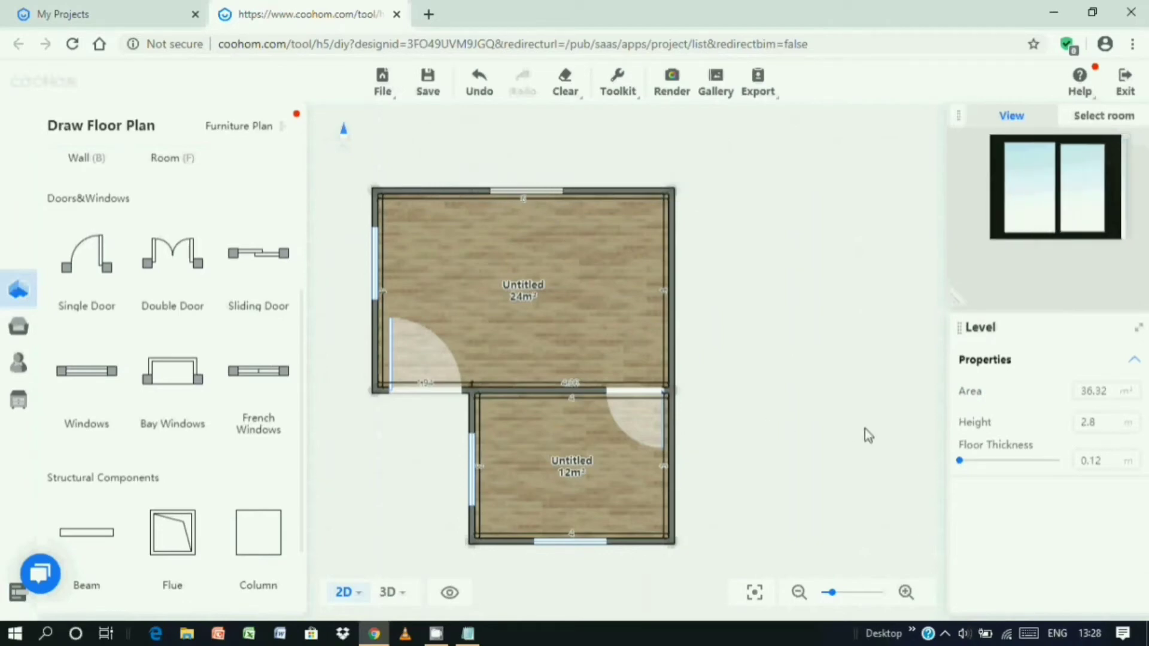
Name the lower room Bedroom and the upper room Living Room.
left_click_drag(572, 467, 568, 465)
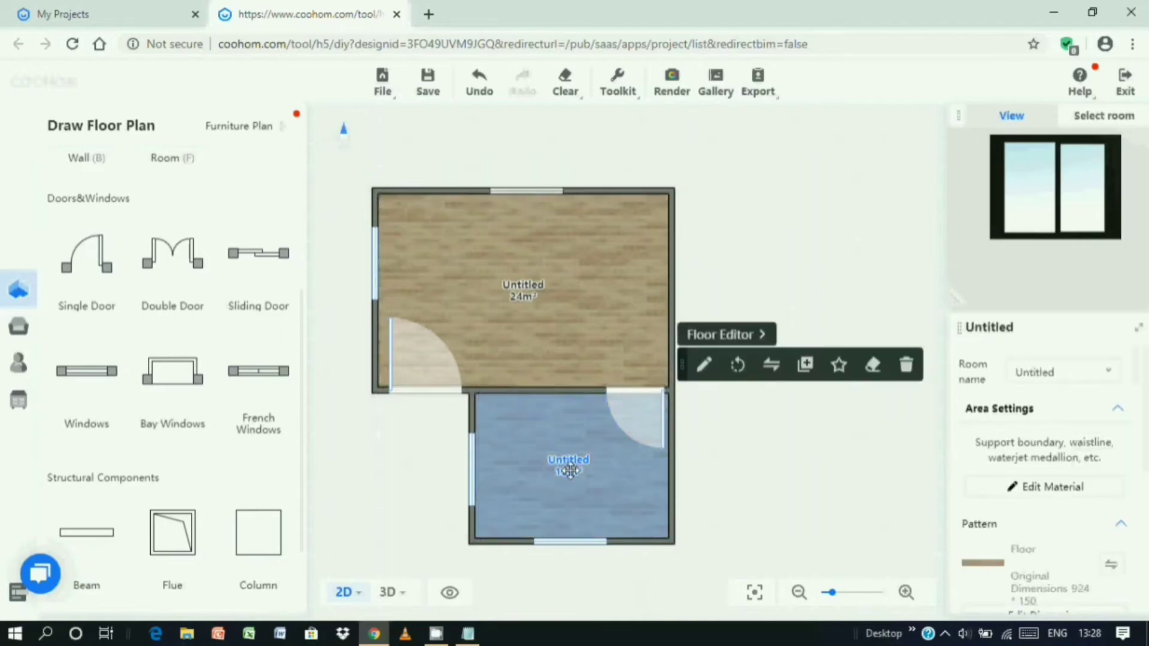
left_click(1102, 373)
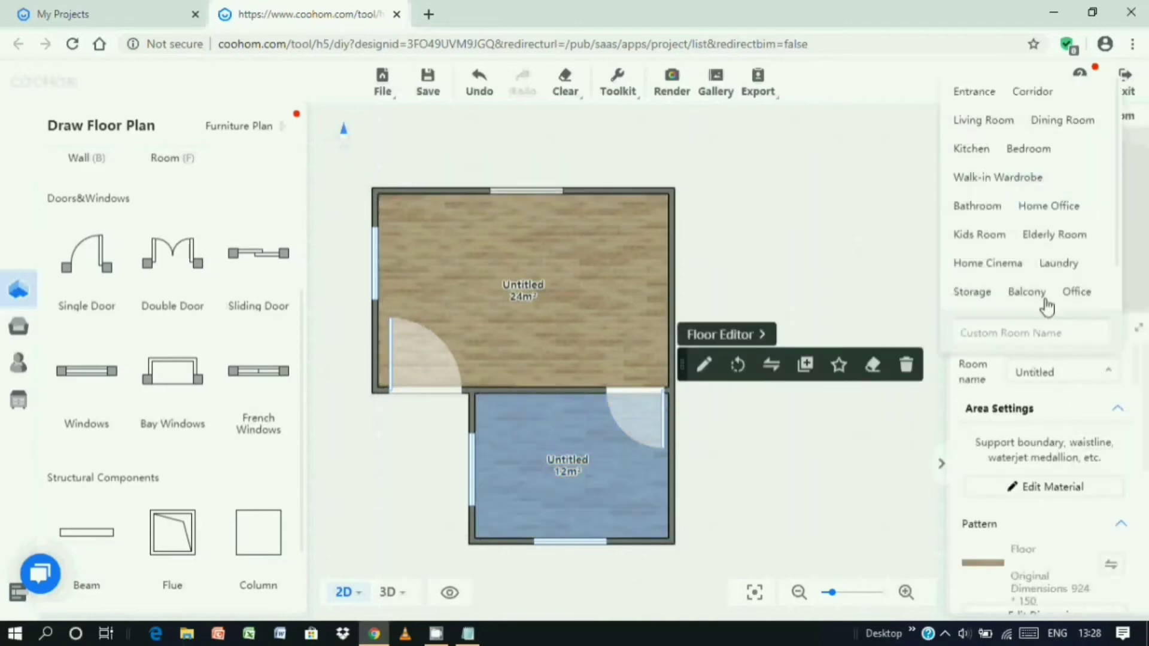
left_click(1026, 153)
left_click(524, 286)
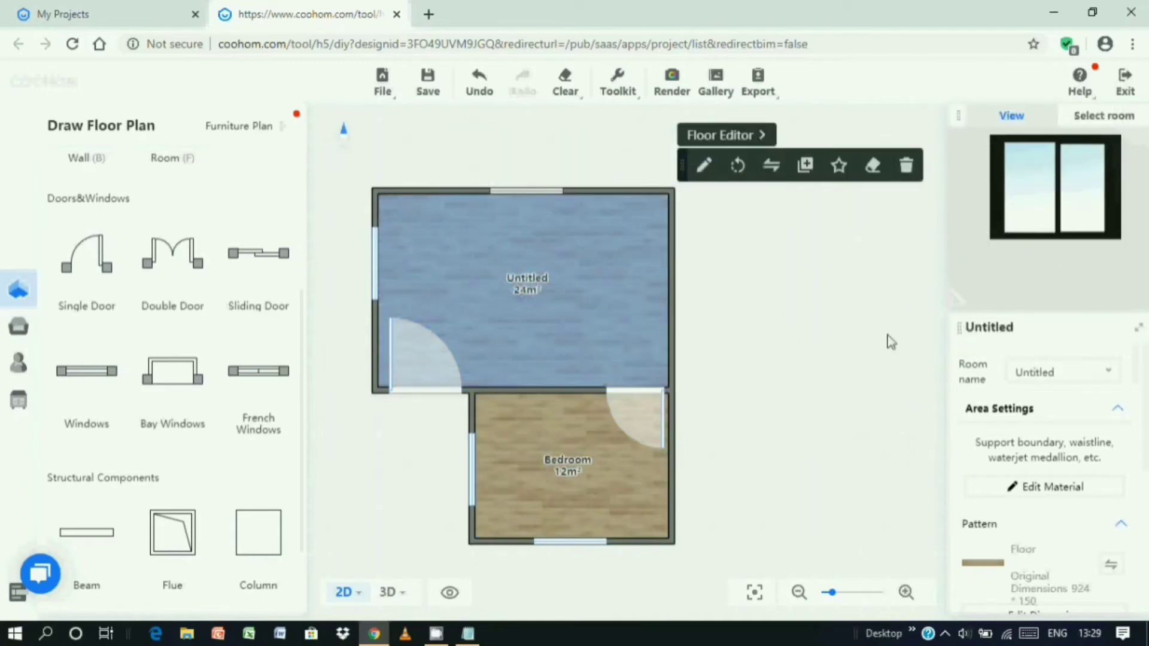
left_click(1108, 379)
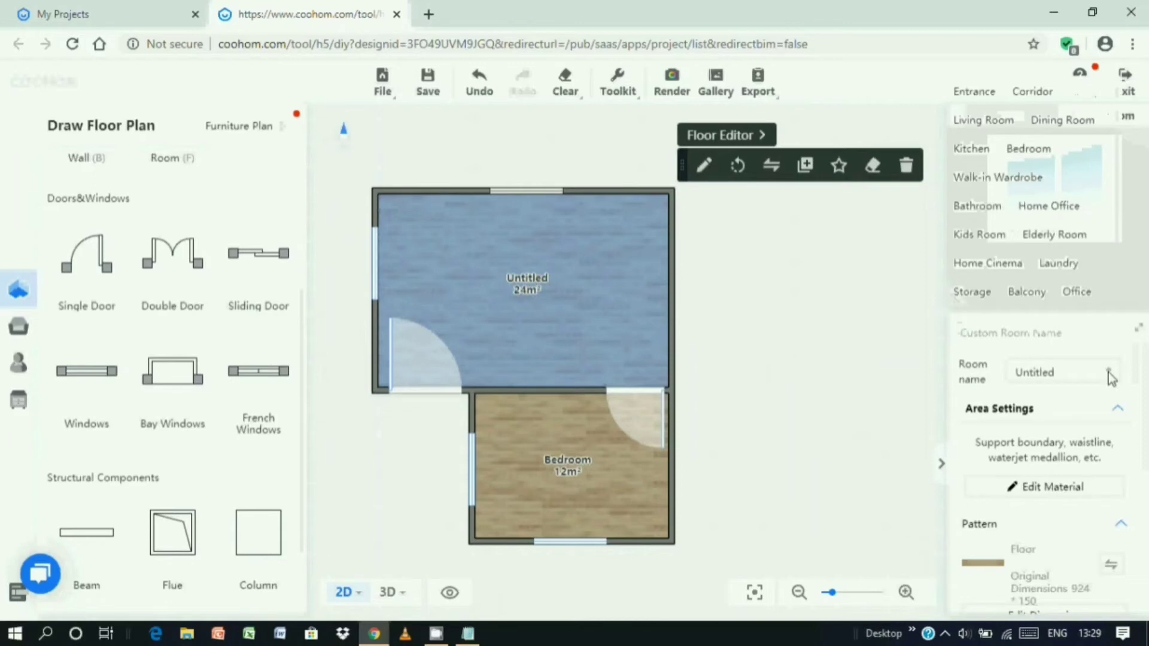
left_click(974, 121)
left_click(810, 361)
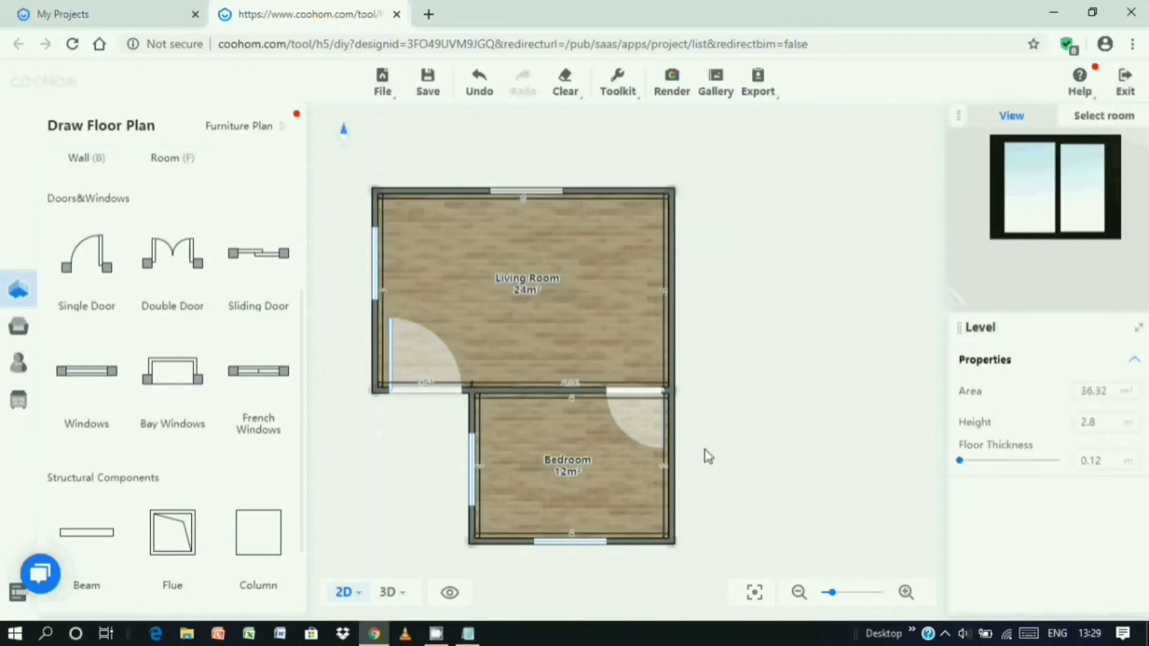
scroll(50, 461, "down", 2)
scroll(49, 419, "up", 5)
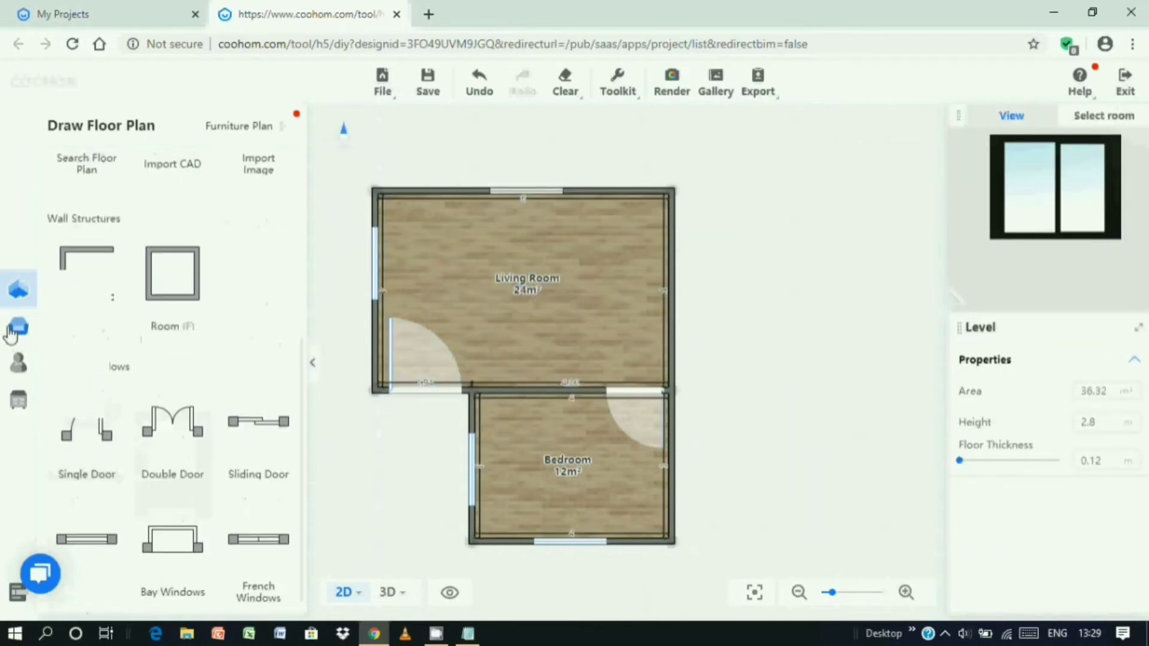
Place the black L-shaped sofa from the Sofas furniture models against the Living Room's top wall.
left_click(18, 326)
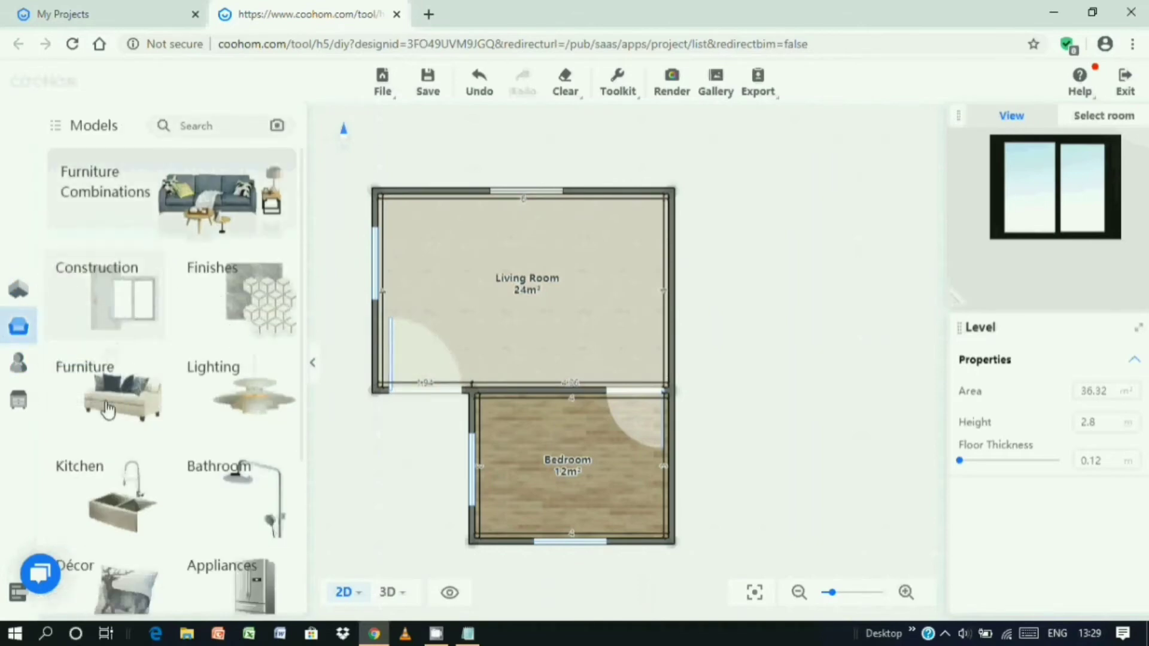
left_click(108, 411)
left_click(85, 245)
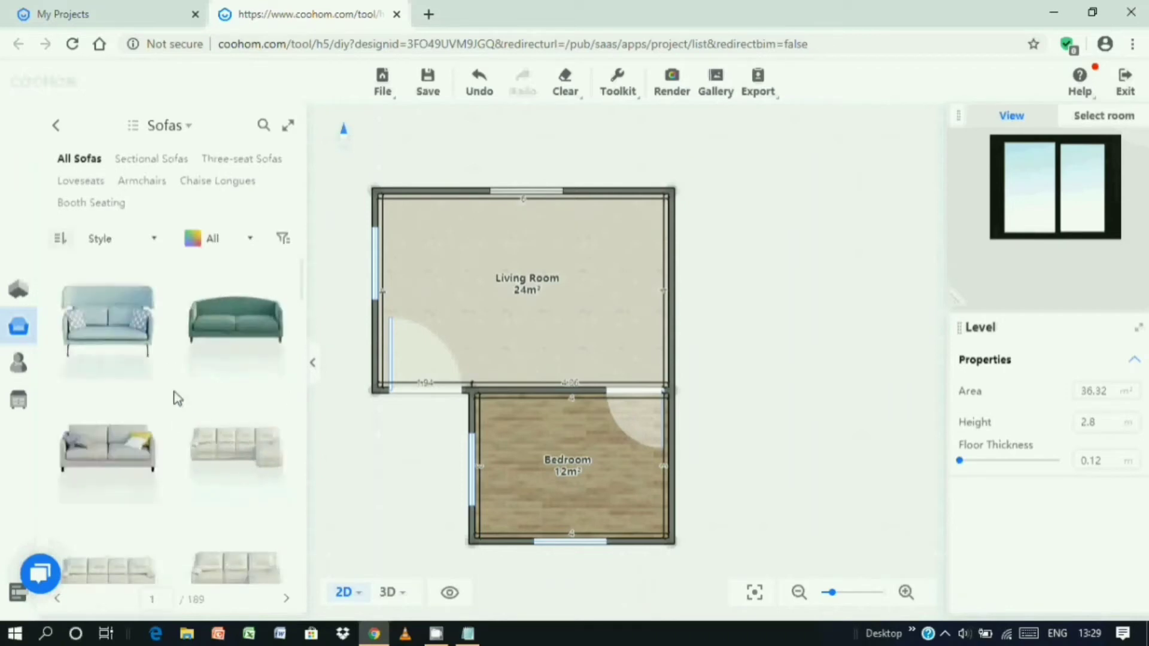
scroll(178, 399, "down", 10)
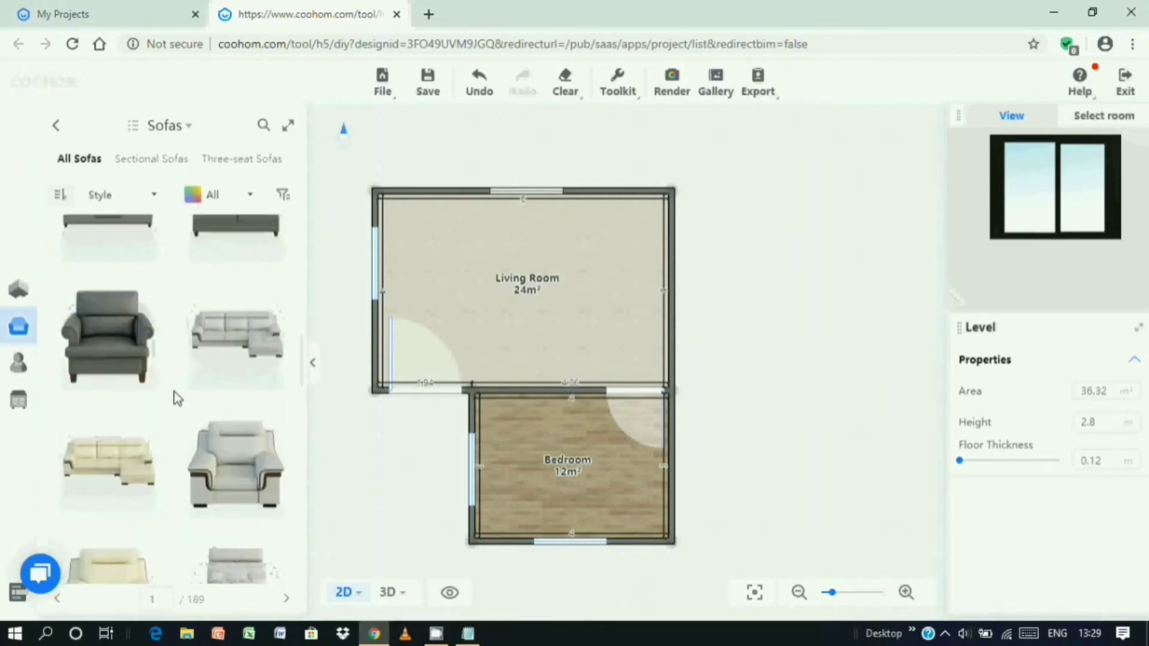
scroll(177, 399, "down", 8)
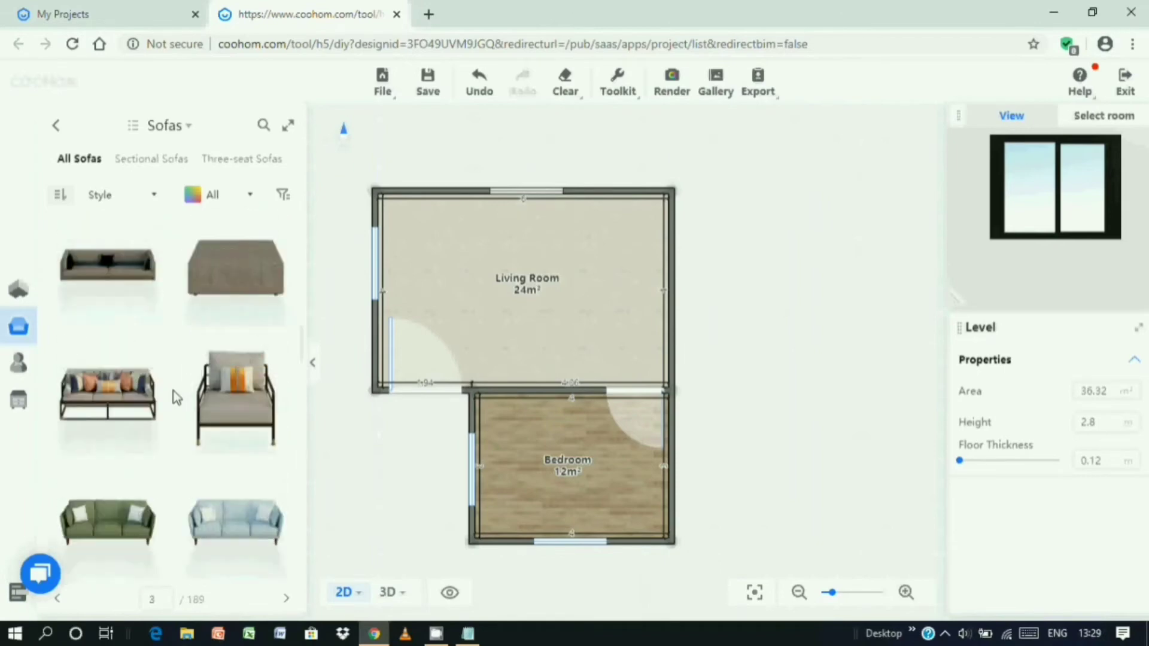
scroll(177, 398, "down", 10)
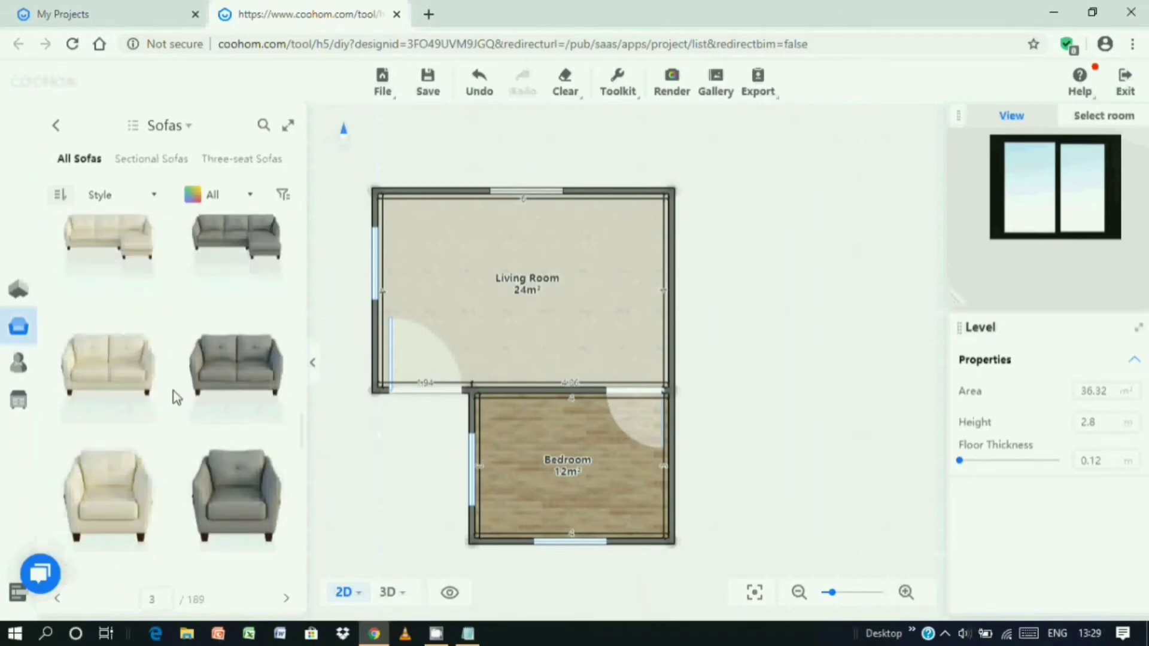
scroll(177, 397, "down", 10)
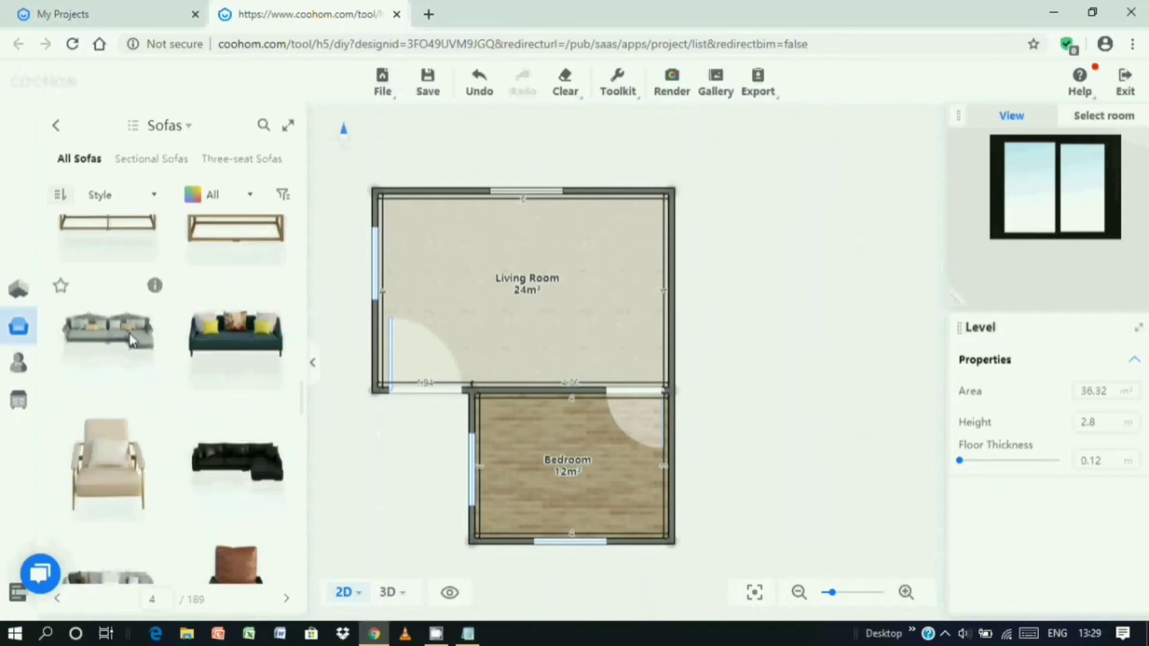
scroll(242, 383, "down", 1)
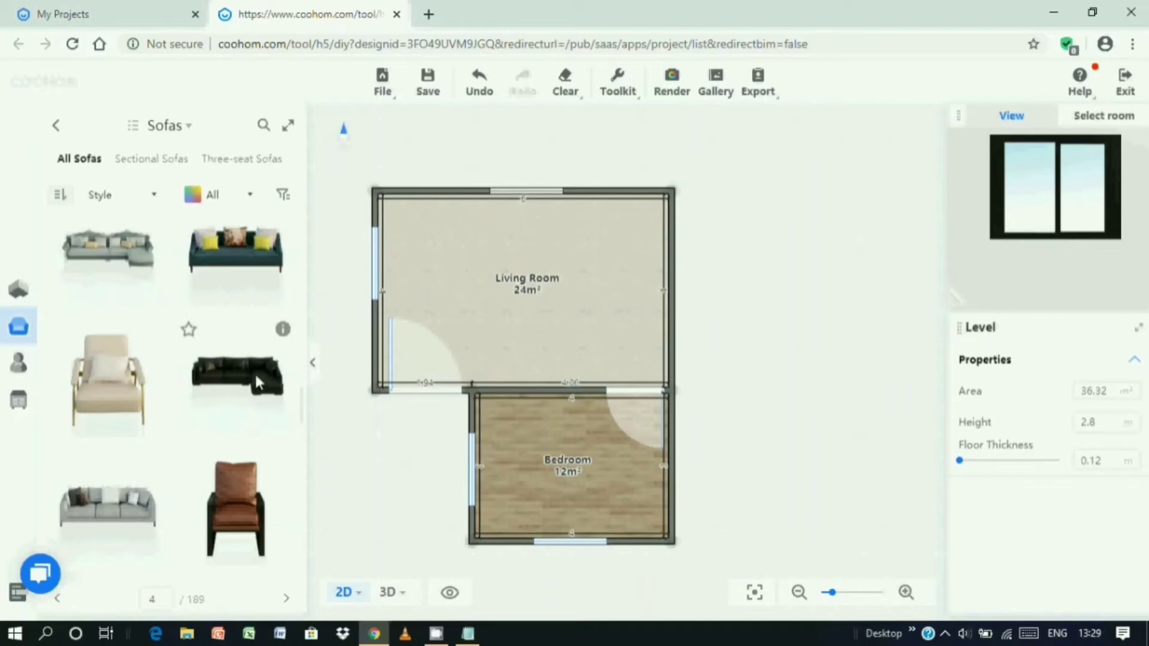
left_click_drag(252, 369, 532, 256)
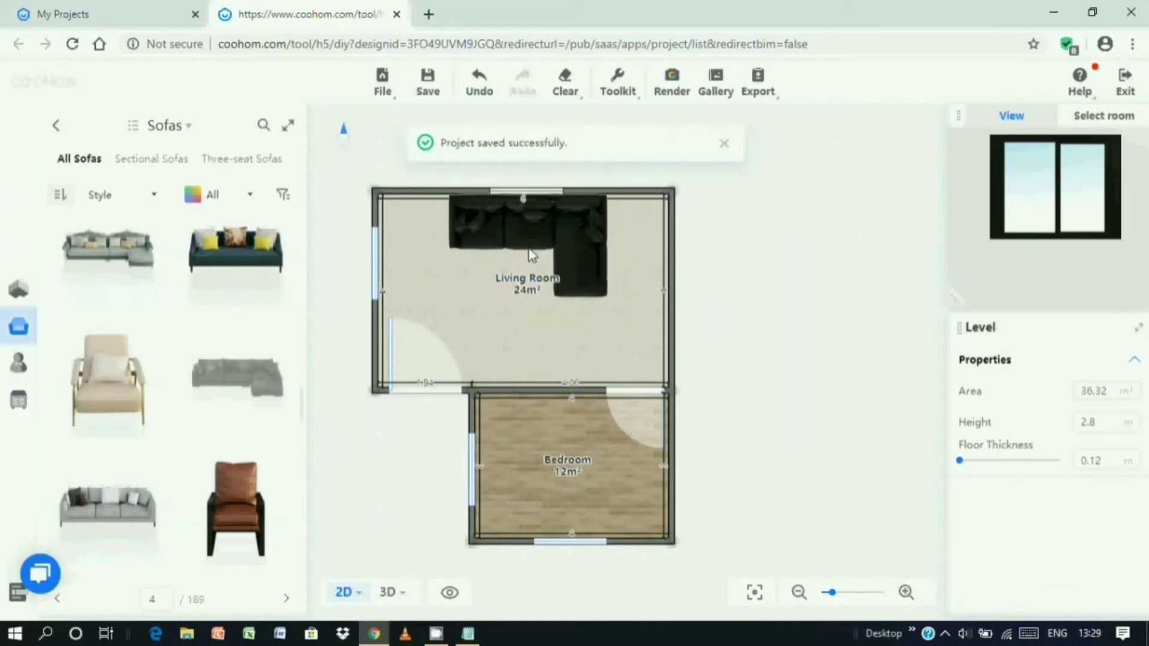
left_click(552, 306)
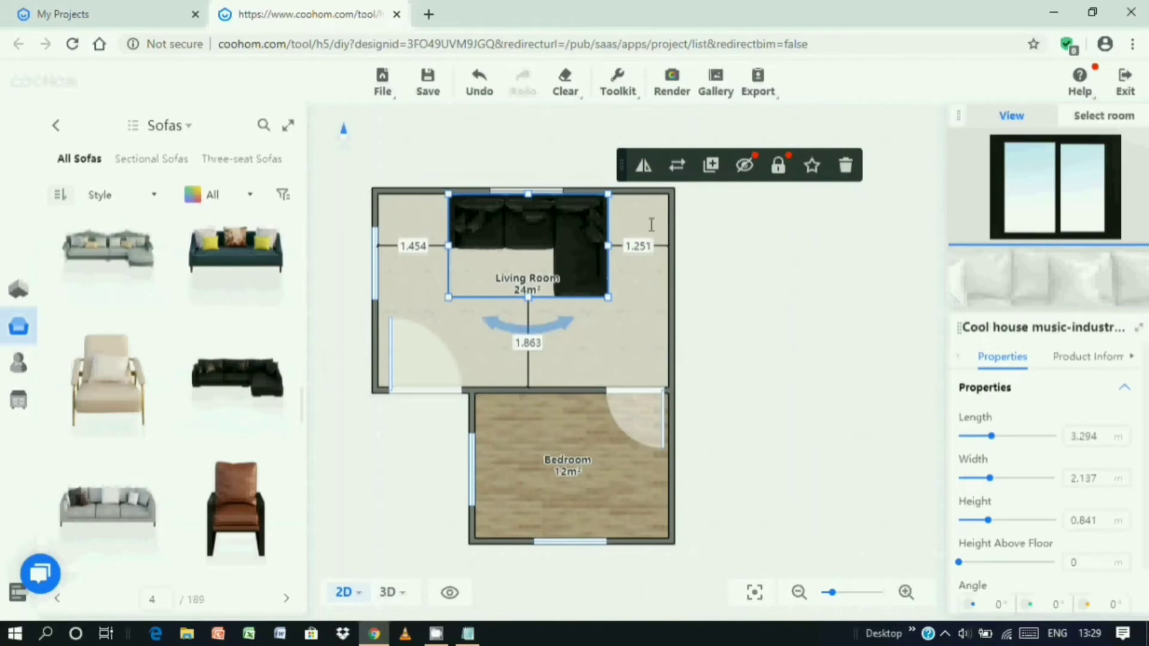
Flip the black L-shaped sofa and move it into the Living Room's upper-left corner.
left_click(643, 166)
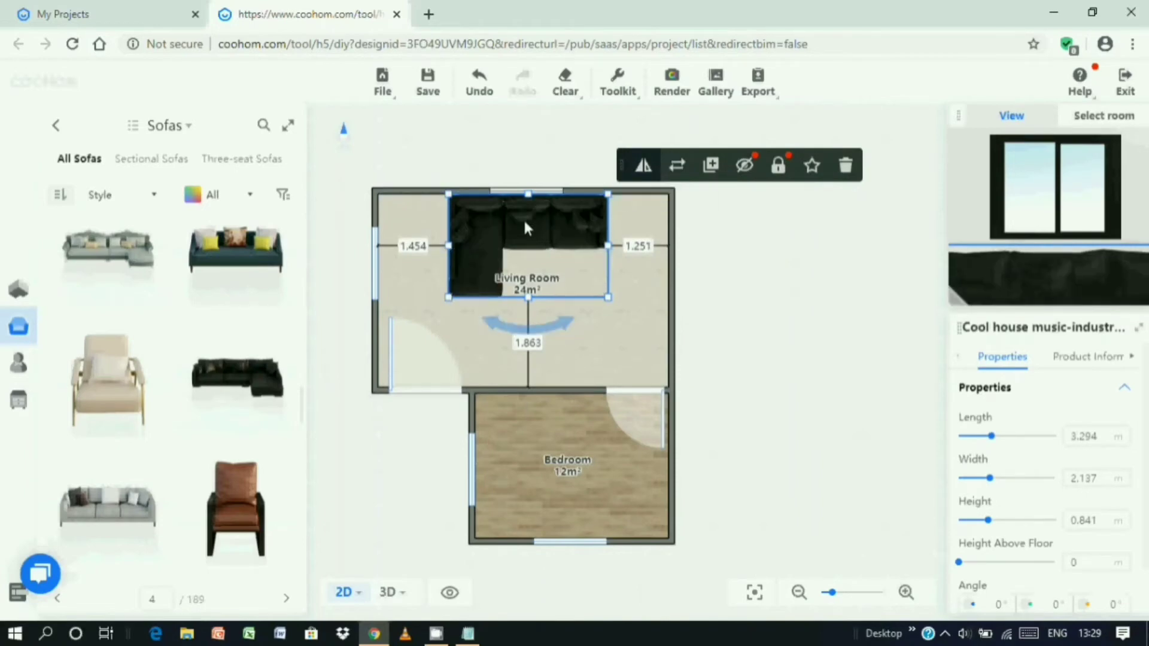
left_click_drag(511, 224, 444, 222)
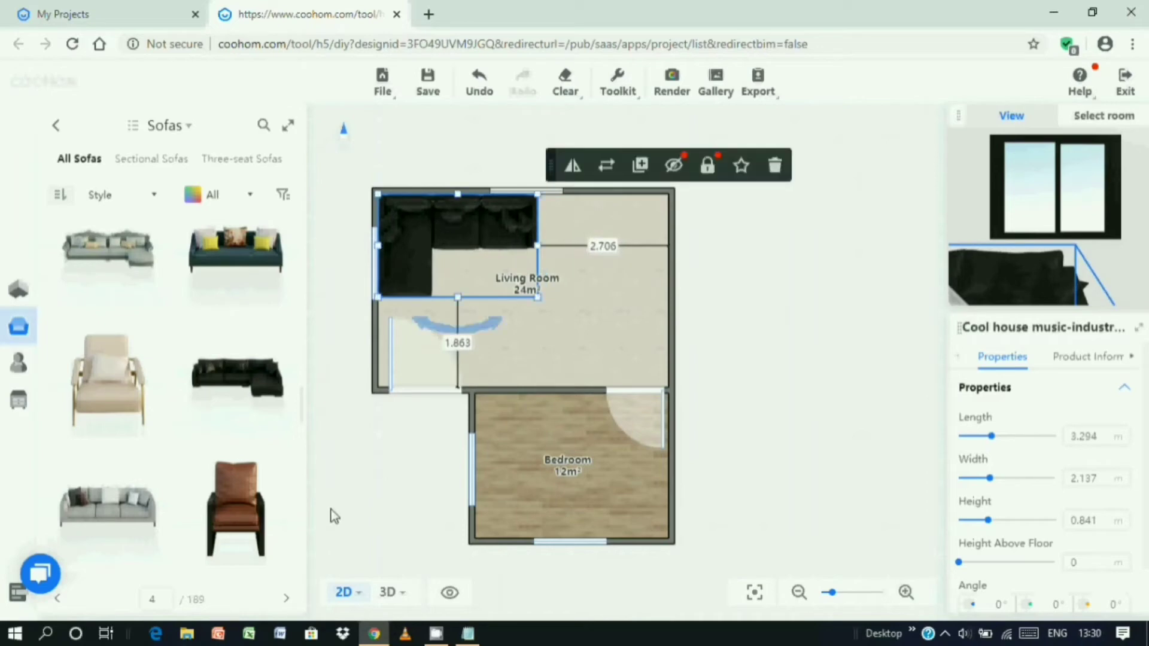
left_click(375, 512)
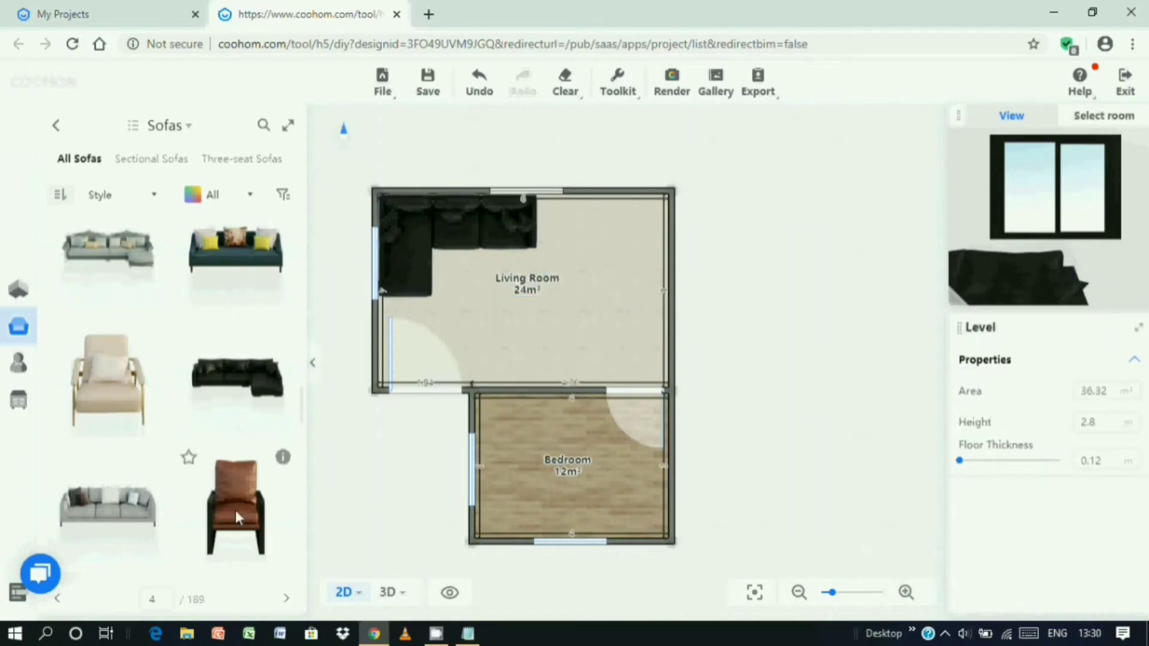
scroll(123, 415, "down", 8)
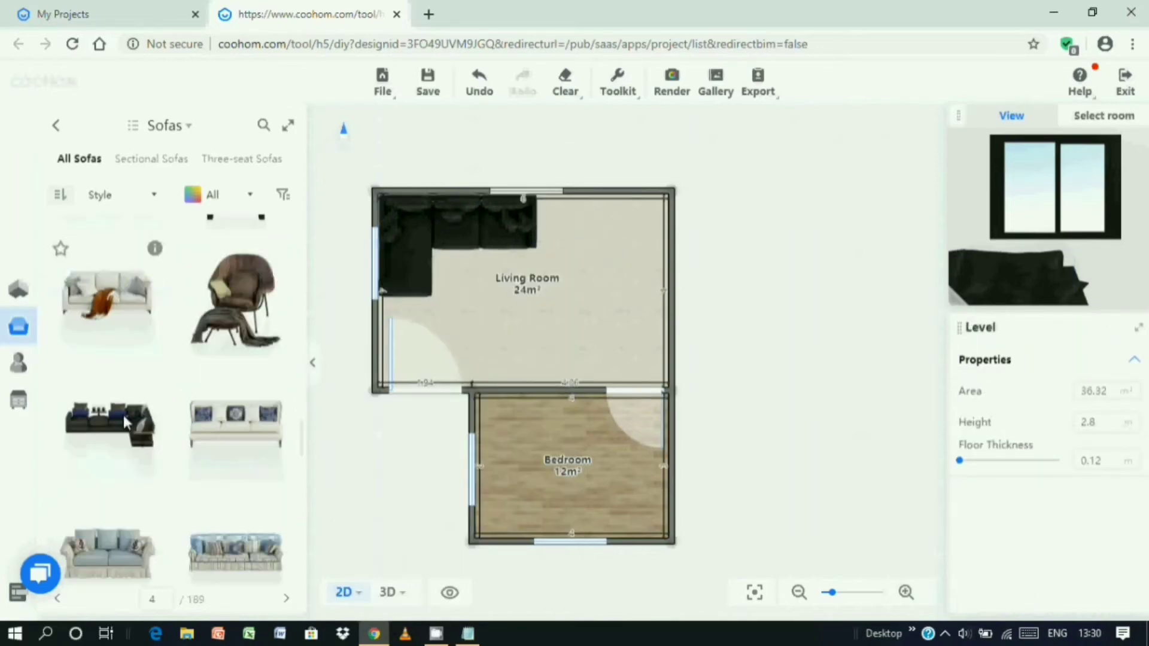
scroll(123, 415, "down", 6)
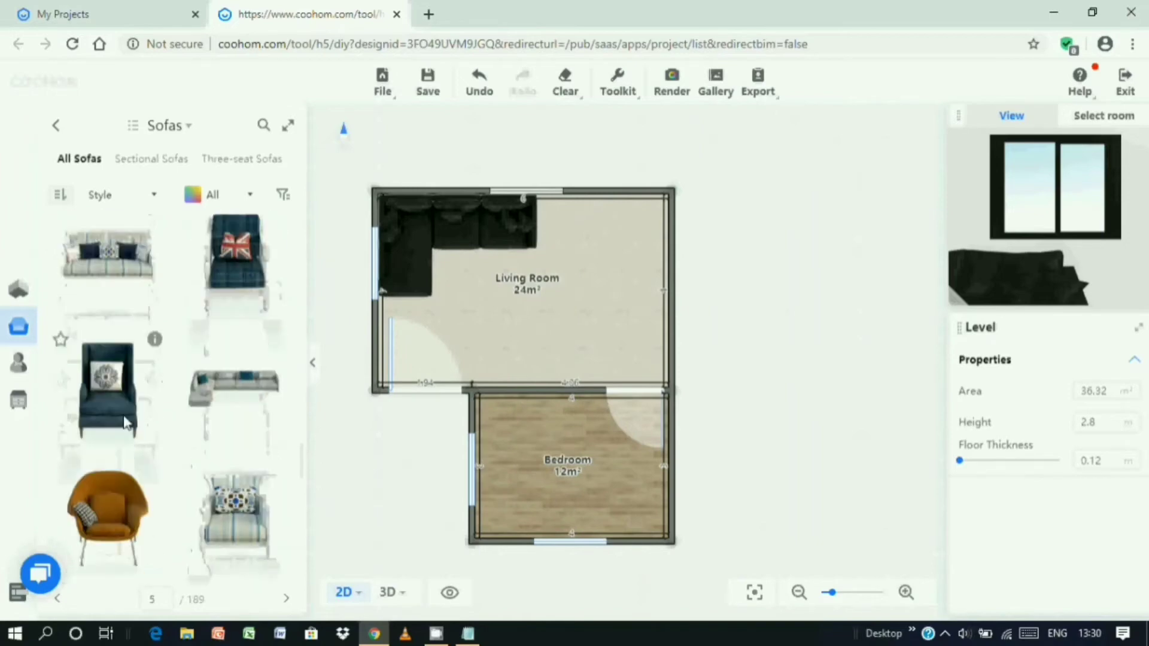
scroll(123, 415, "down", 4)
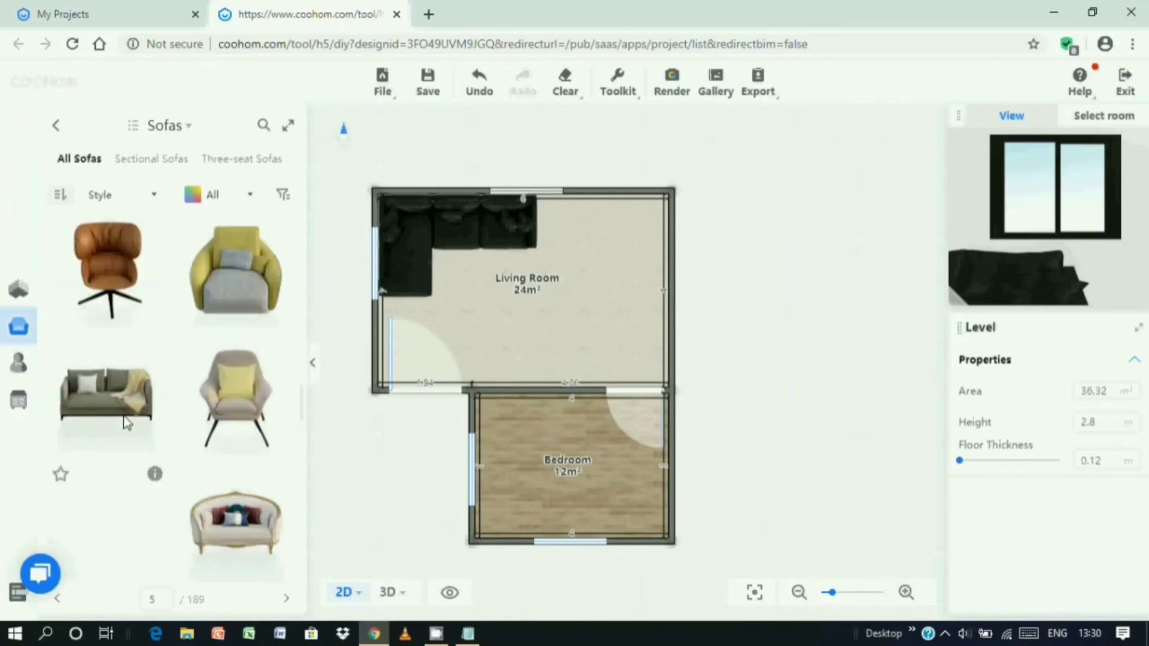
Place the dark coffee table with the flower vase in front of the L-shaped sofa and flip it.
mouse_move(15, 292)
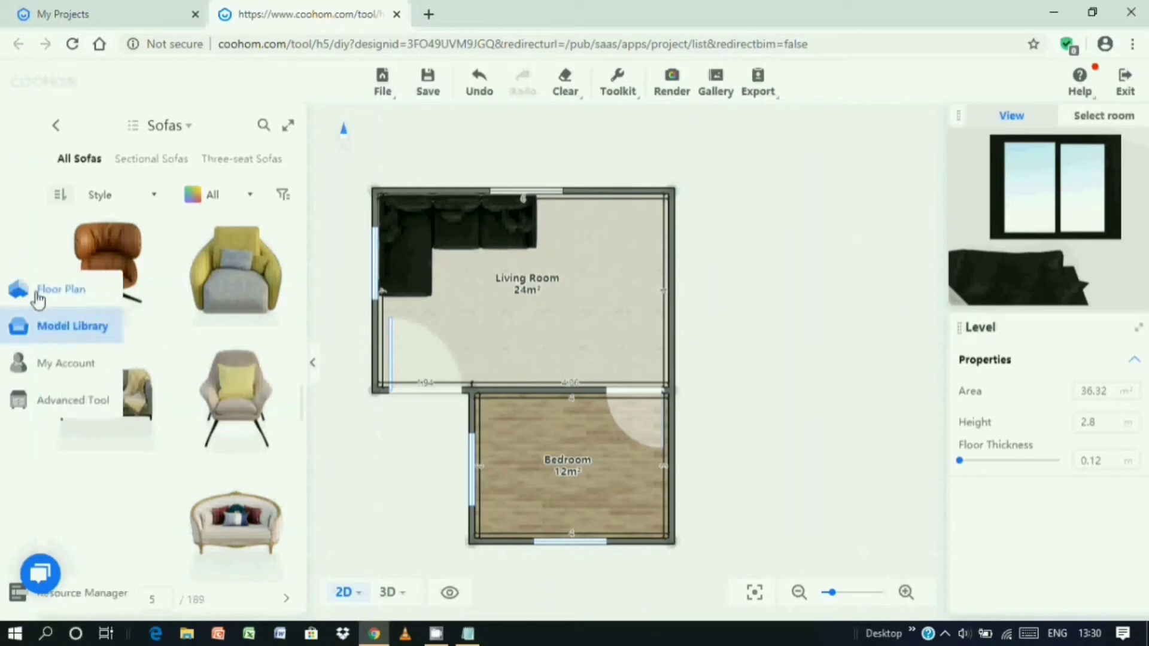
left_click(60, 327)
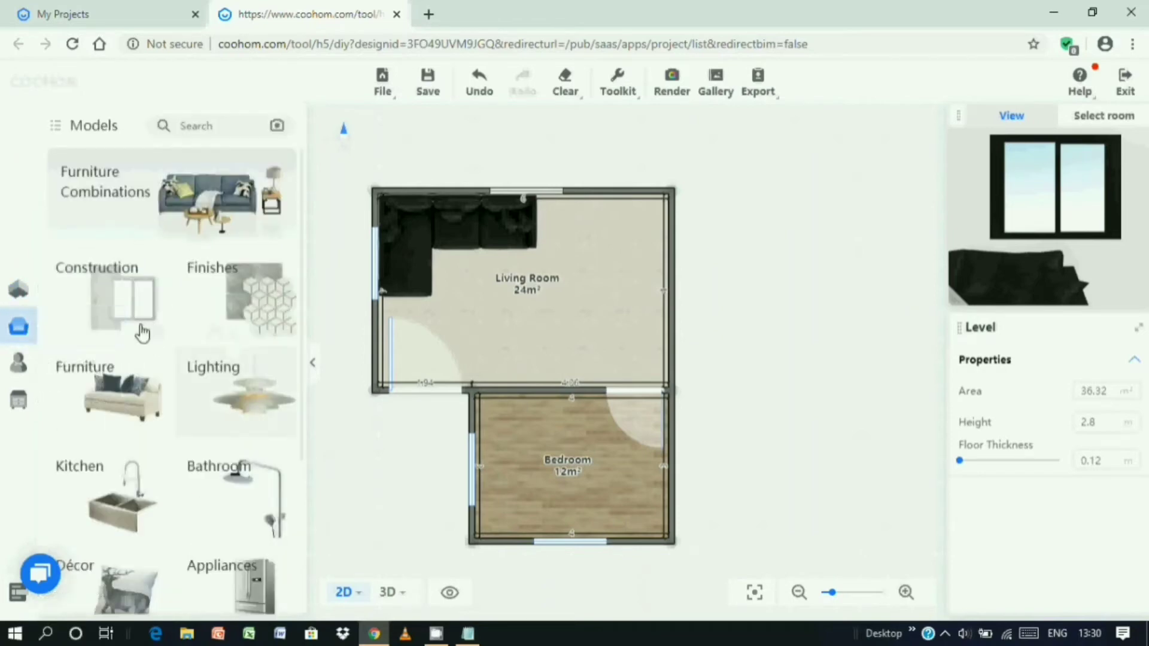
left_click(132, 377)
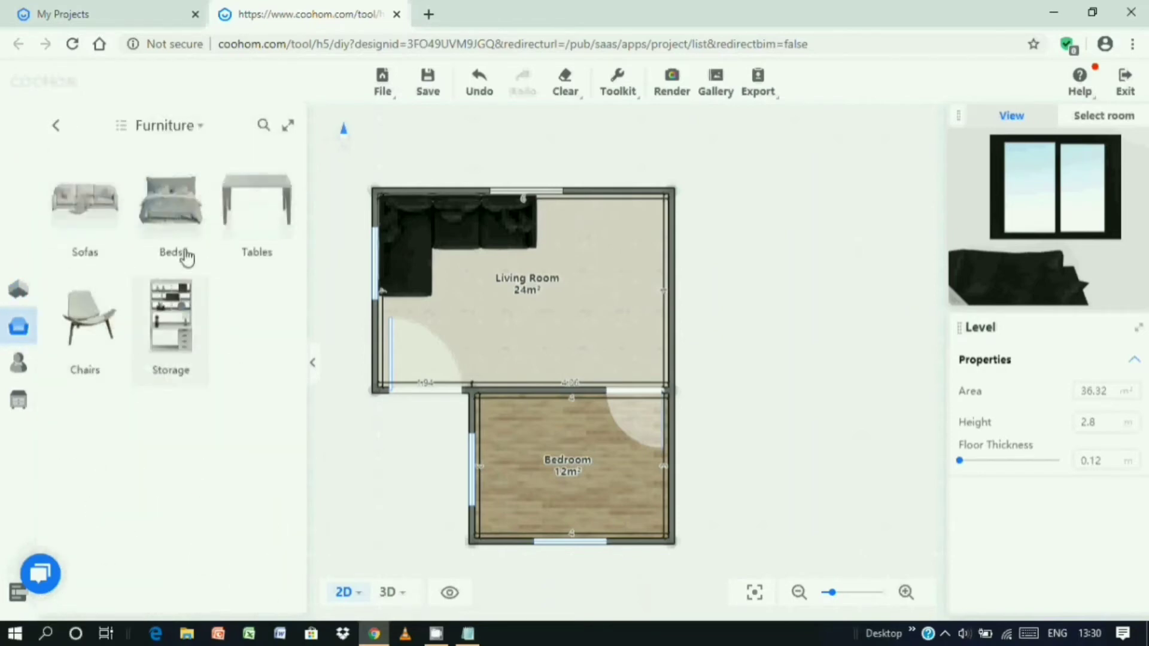
left_click(255, 226)
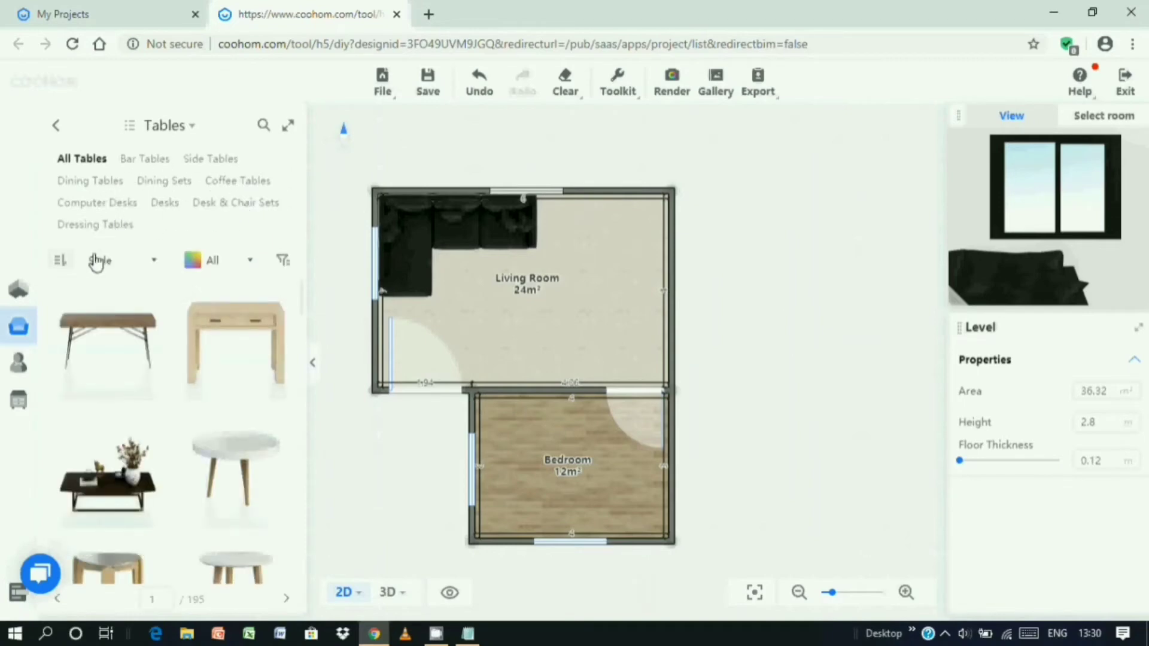
mouse_move(117, 413)
left_click_drag(103, 502, 490, 283)
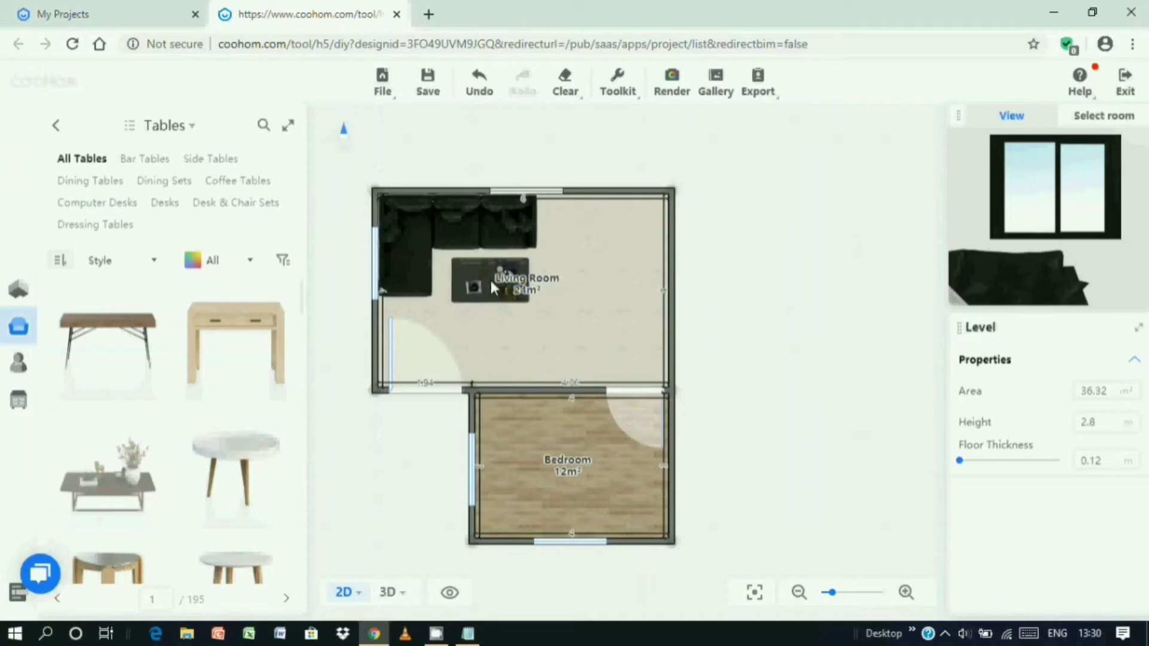
left_click(490, 274)
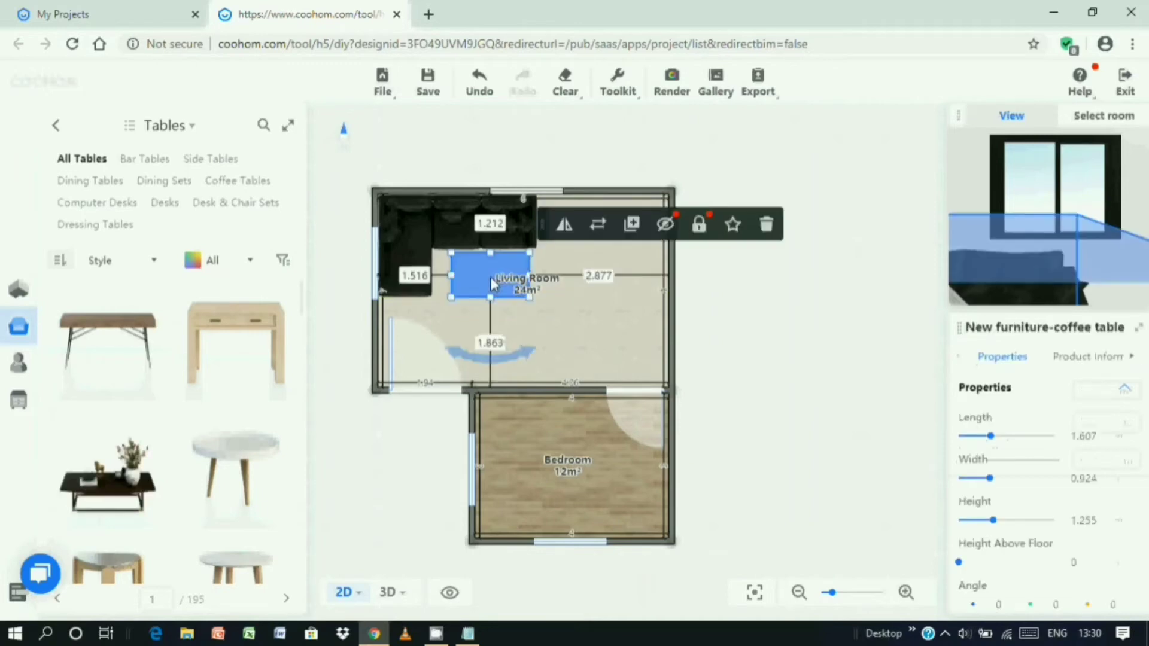
left_click(564, 225)
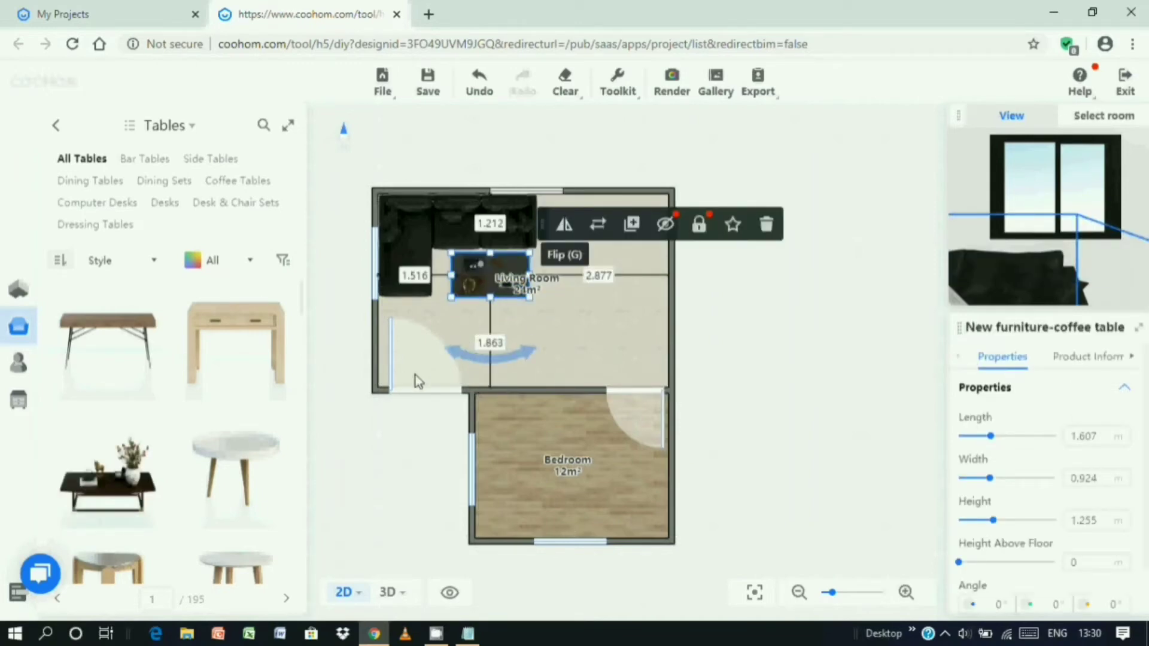
left_click(786, 348)
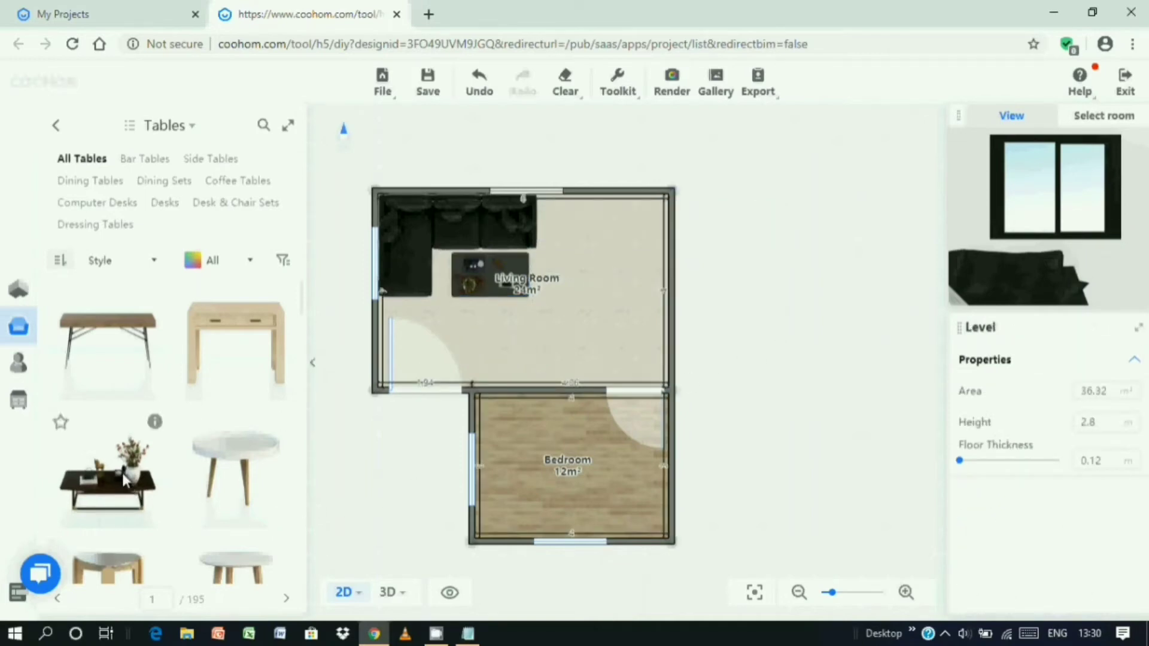
Place the dark wooden chest-style table with decorations against the Living Room's top wall, directly beside the sofa's right end.
scroll(124, 480, "down", 10)
scroll(124, 480, "down", 10)
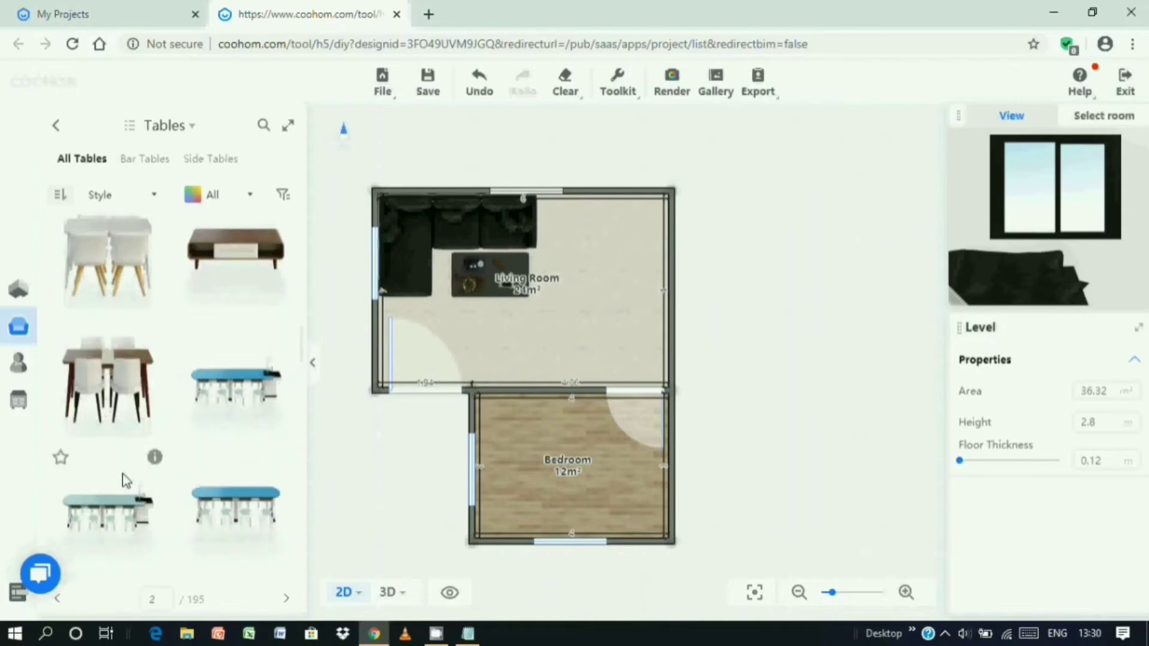
scroll(184, 443, "down", 10)
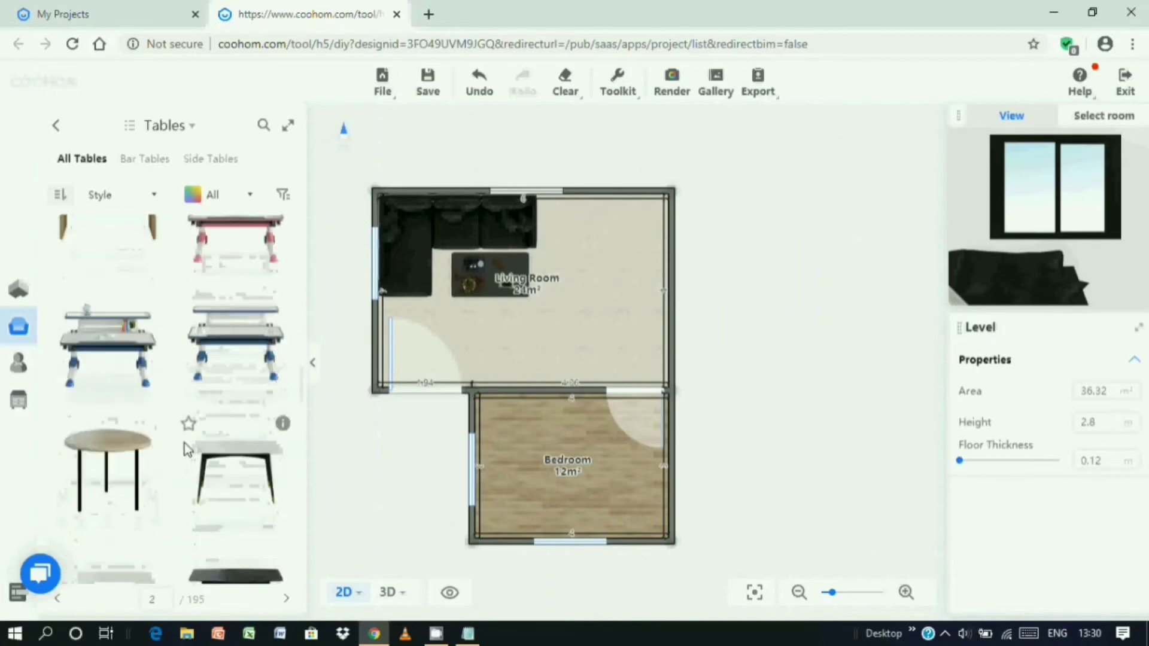
scroll(185, 442, "down", 5)
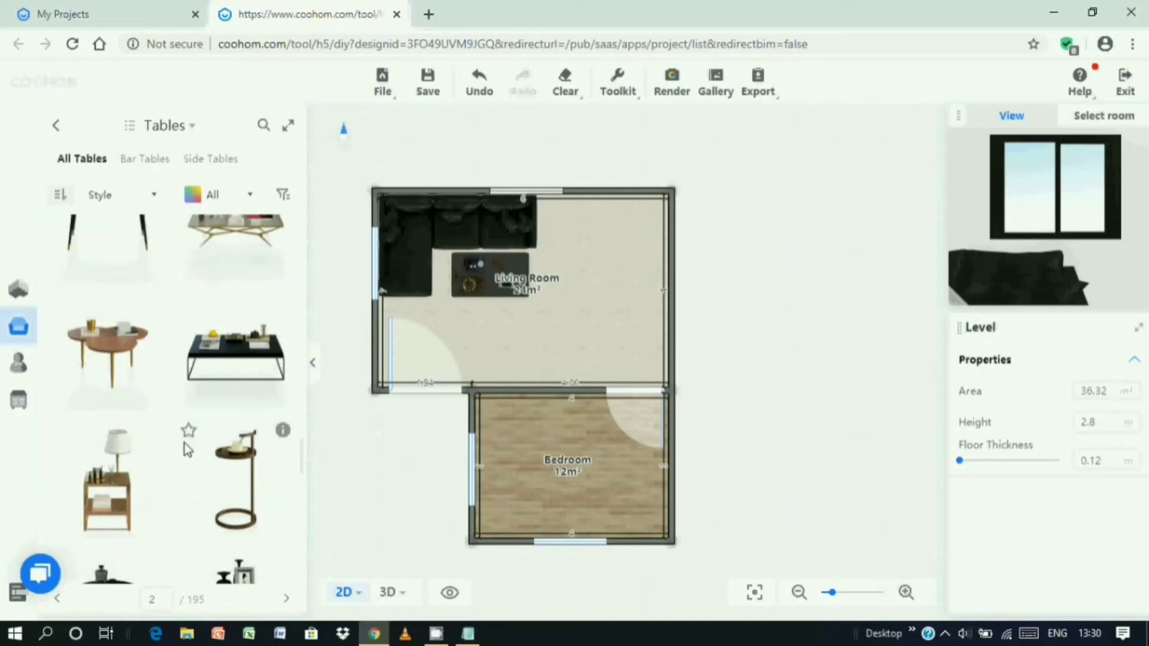
scroll(119, 504, "down", 10)
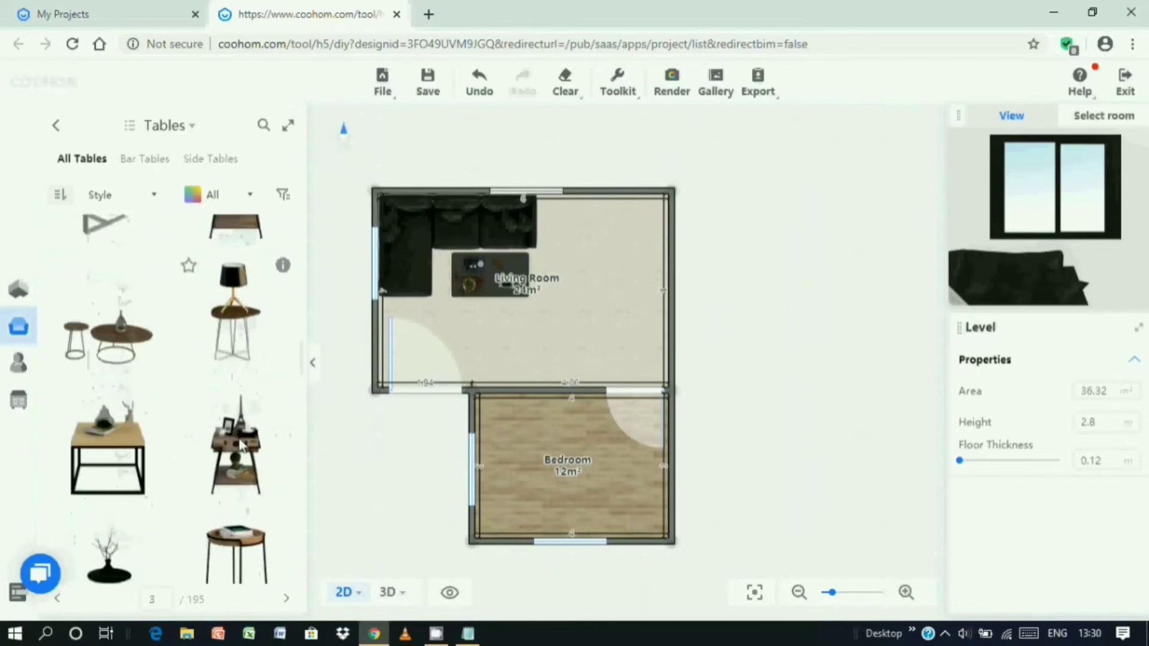
scroll(241, 445, "down", 2)
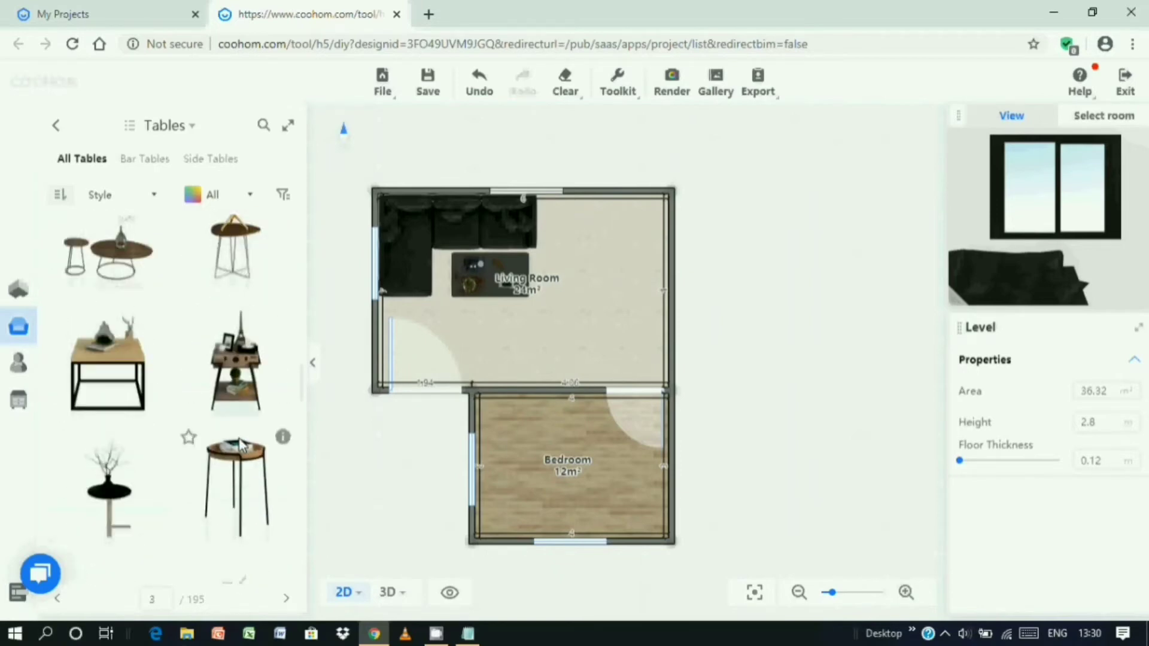
scroll(246, 446, "down", 5)
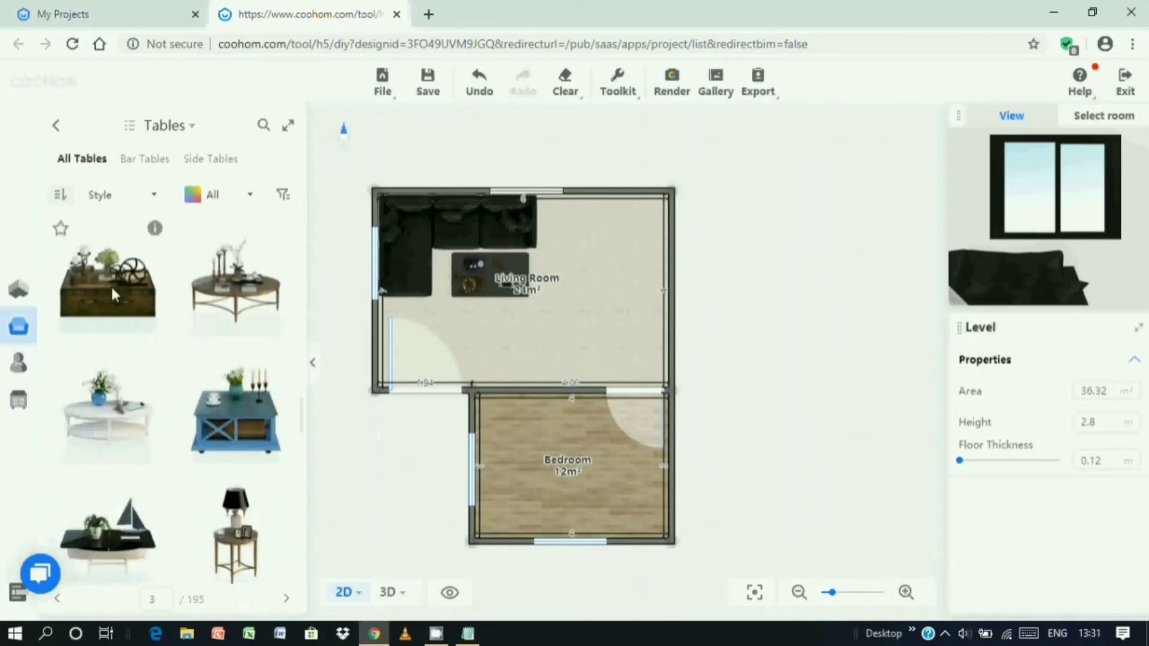
left_click_drag(110, 285, 637, 227)
left_click_drag(653, 268, 661, 299)
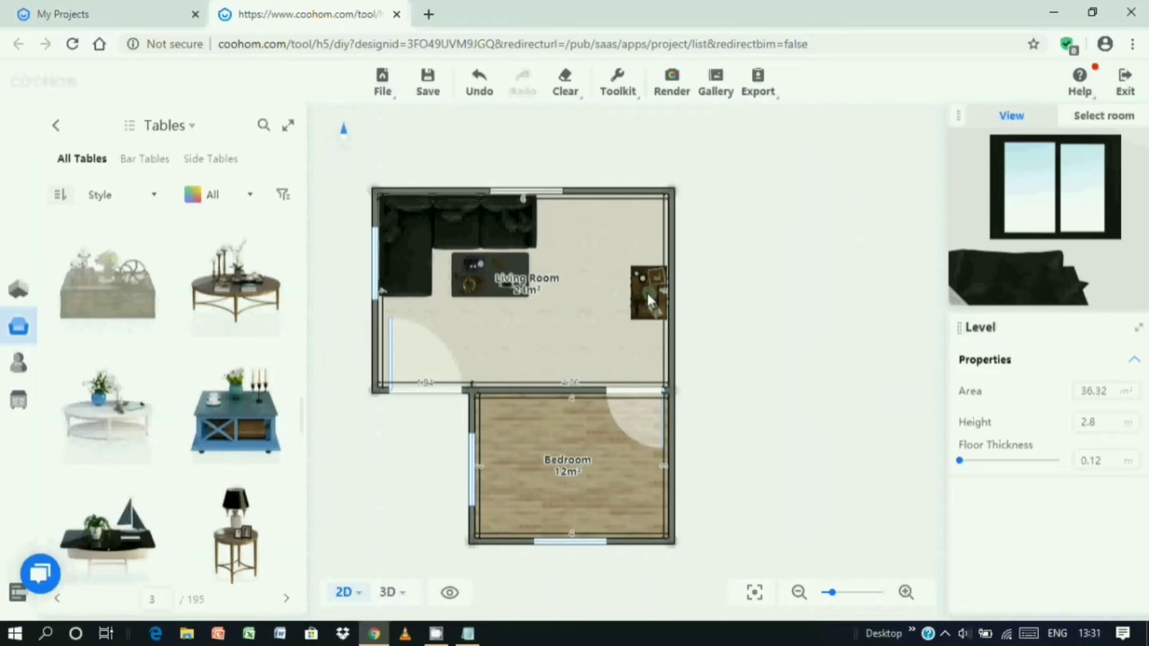
left_click_drag(648, 295, 542, 230)
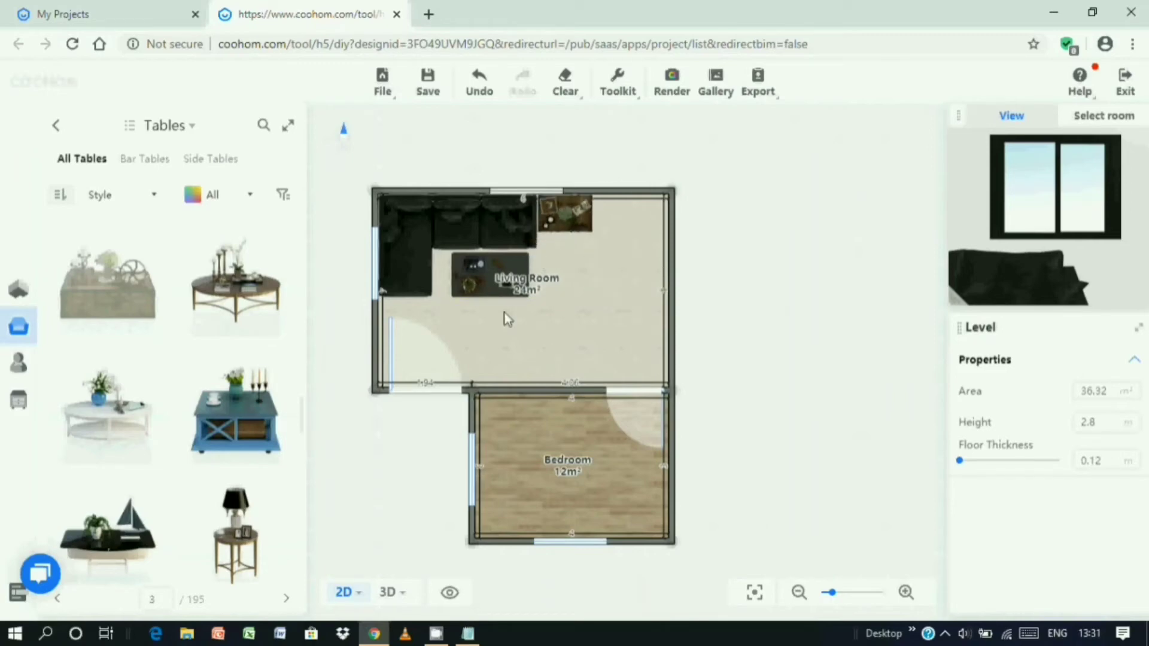
left_click(541, 257)
Open the TV Stands category within the Storage furniture models.
scroll(108, 395, "down", 3)
scroll(108, 395, "down", 3)
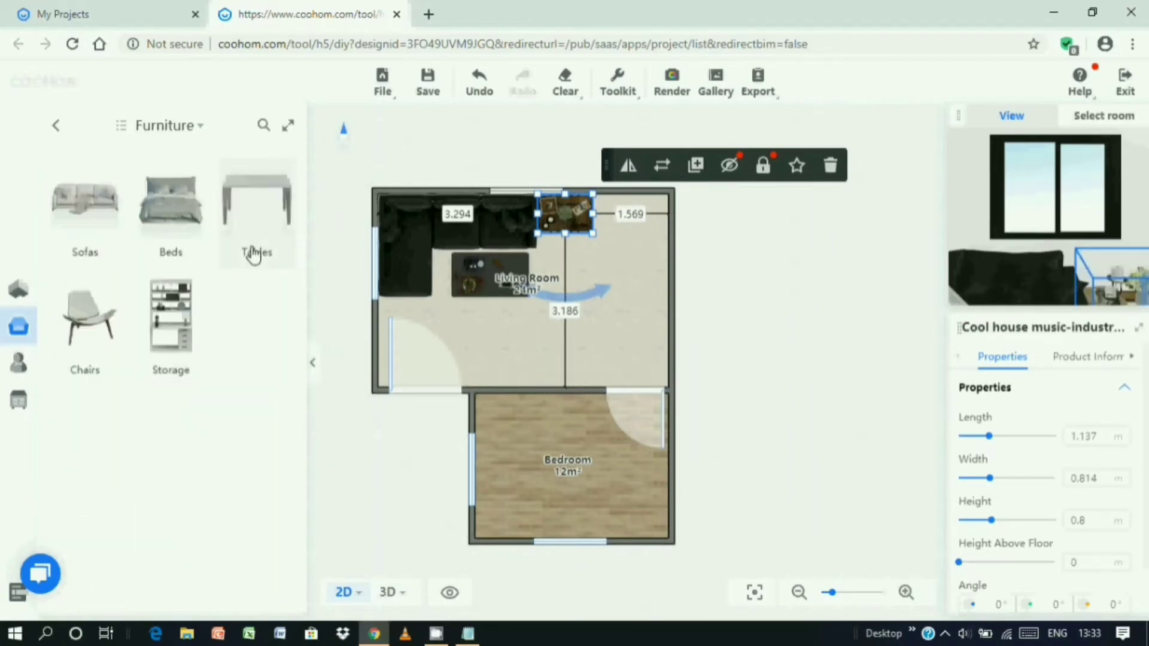
left_click(171, 320)
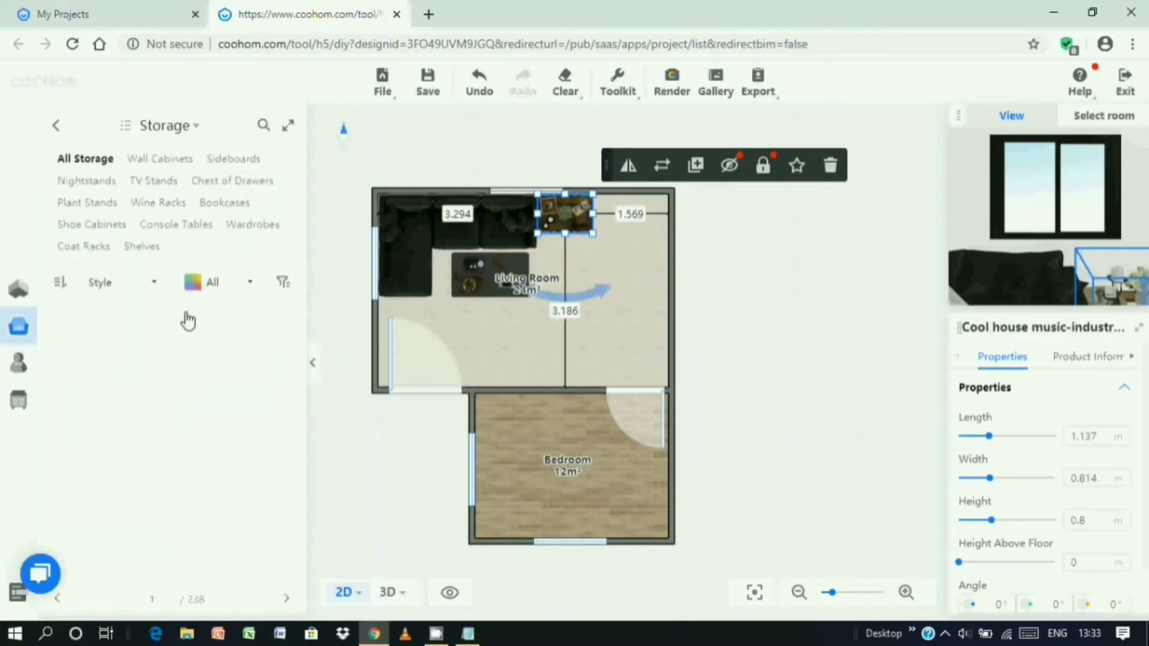
left_click(150, 187)
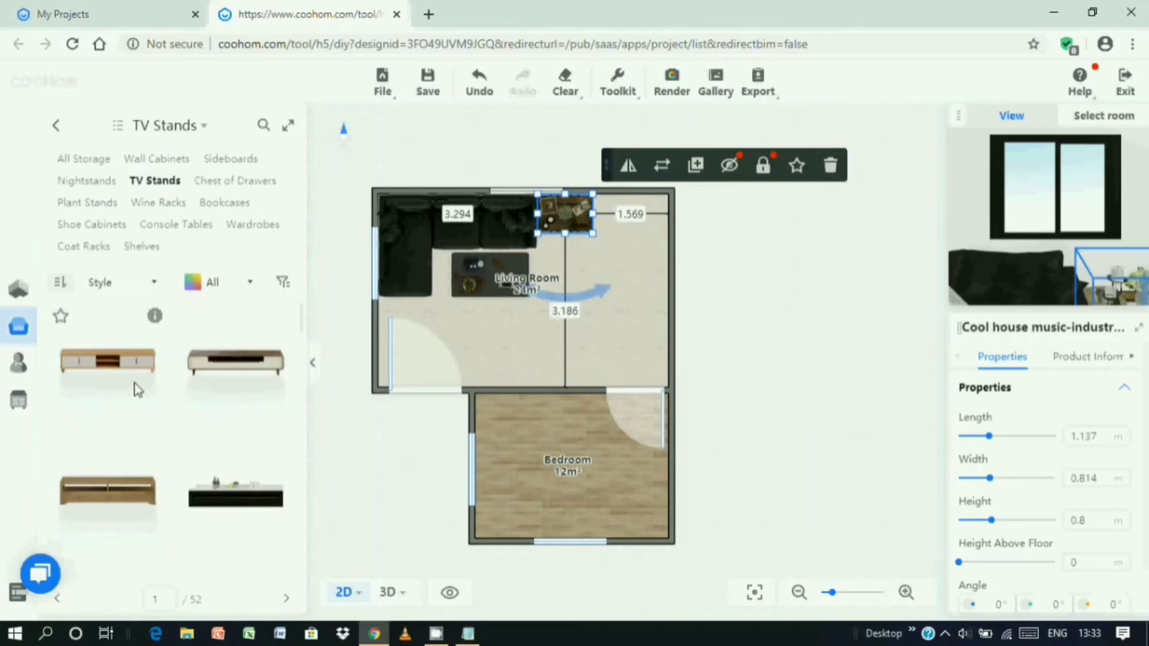
Browse the TV Stands models for a unit that suits the dark furniture in the Living Room.
scroll(165, 408, "down", 3)
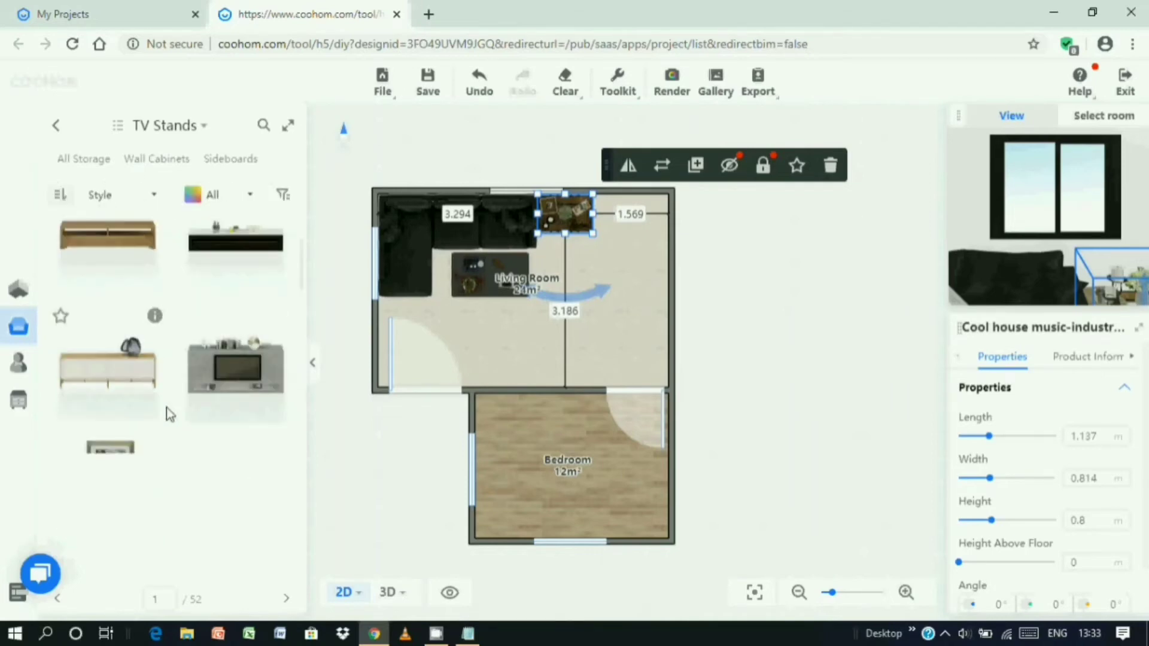
scroll(168, 411, "down", 3)
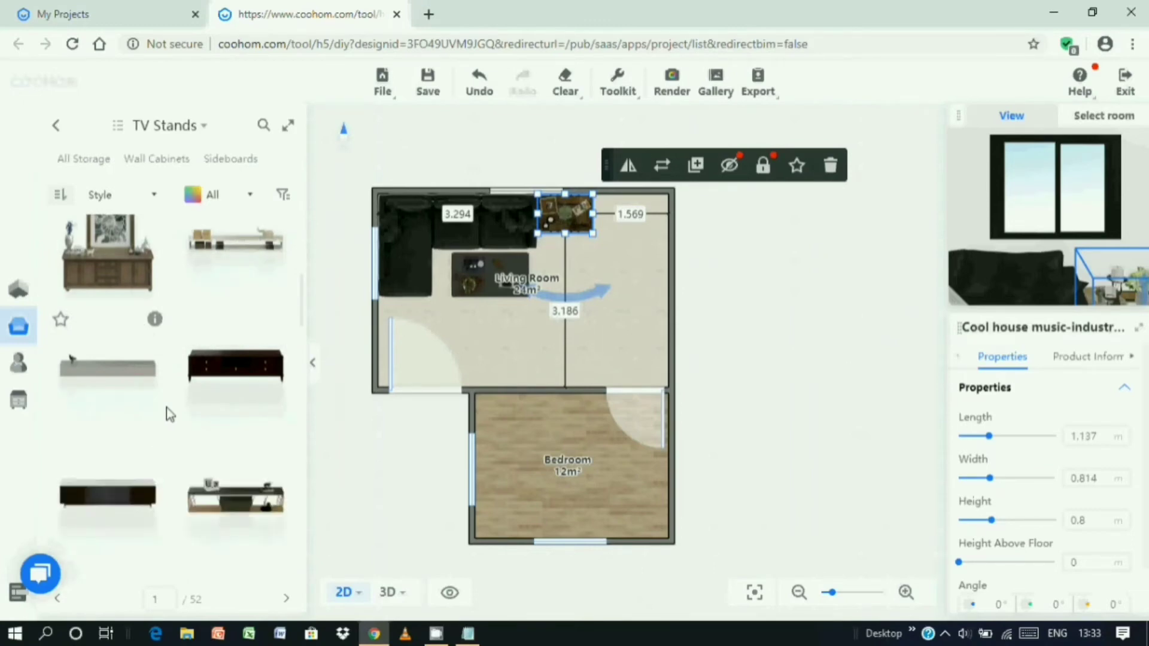
scroll(167, 407, "down", 1)
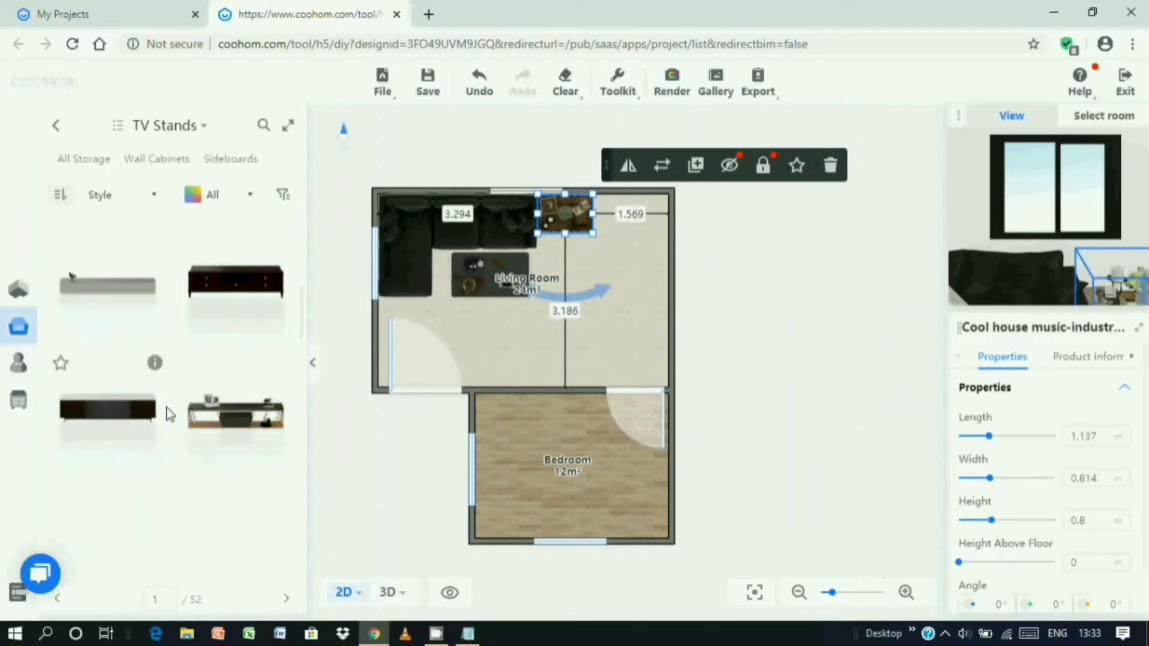
scroll(167, 408, "down", 1)
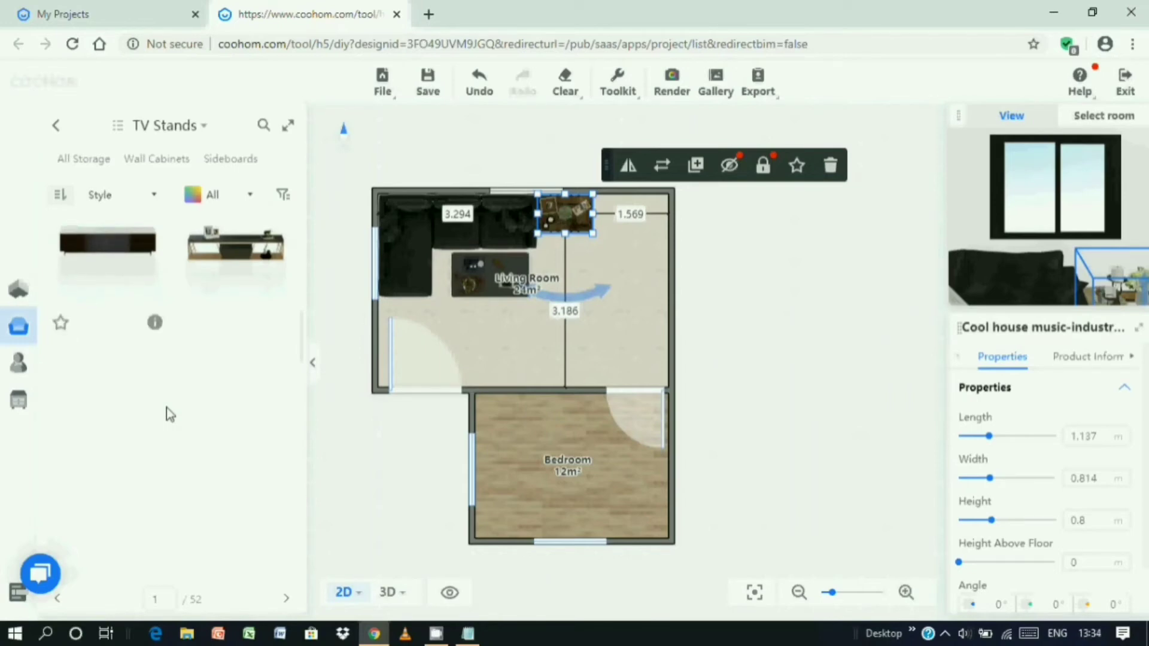
scroll(166, 407, "down", 1)
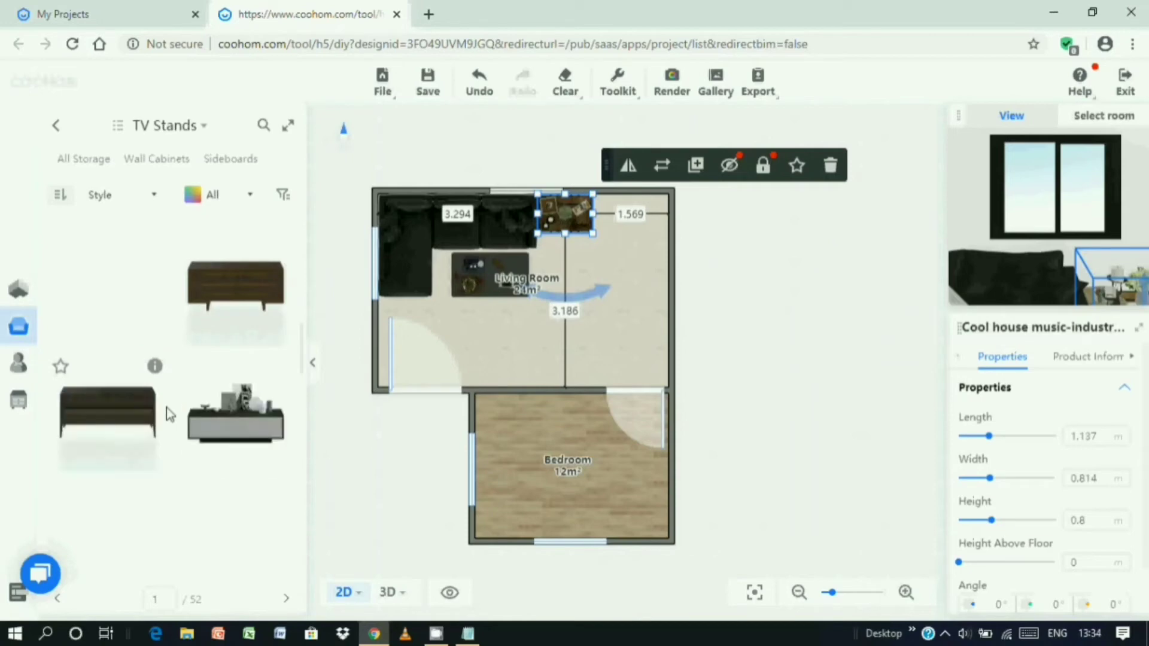
scroll(166, 407, "down", 2)
scroll(167, 407, "down", 3)
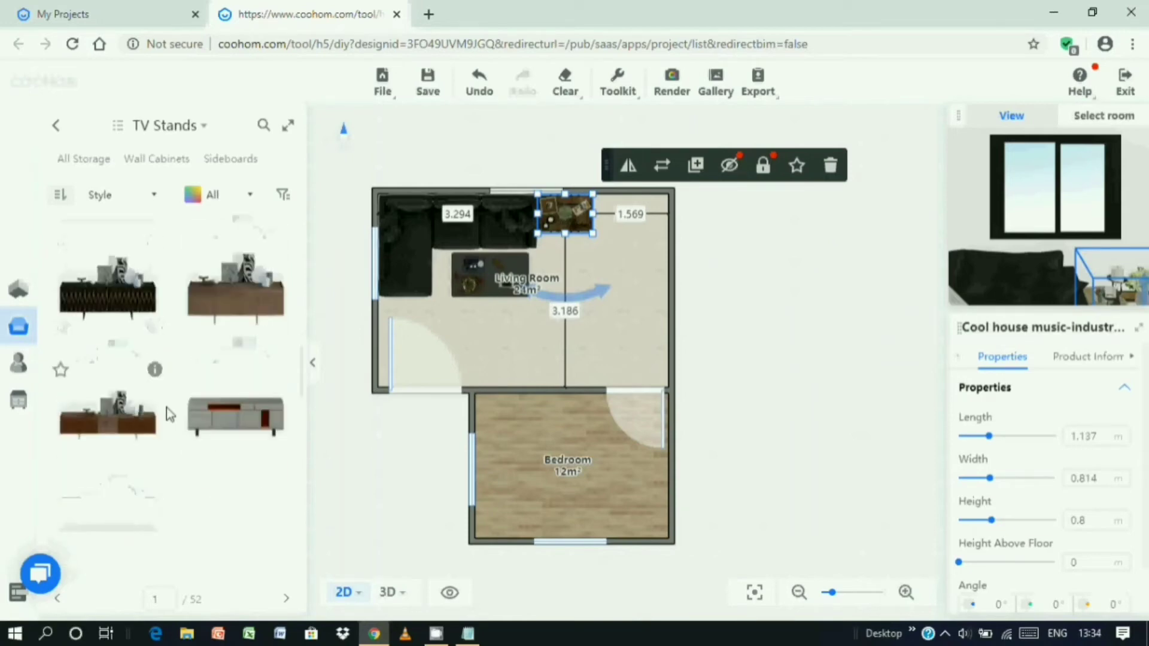
scroll(166, 407, "down", 3)
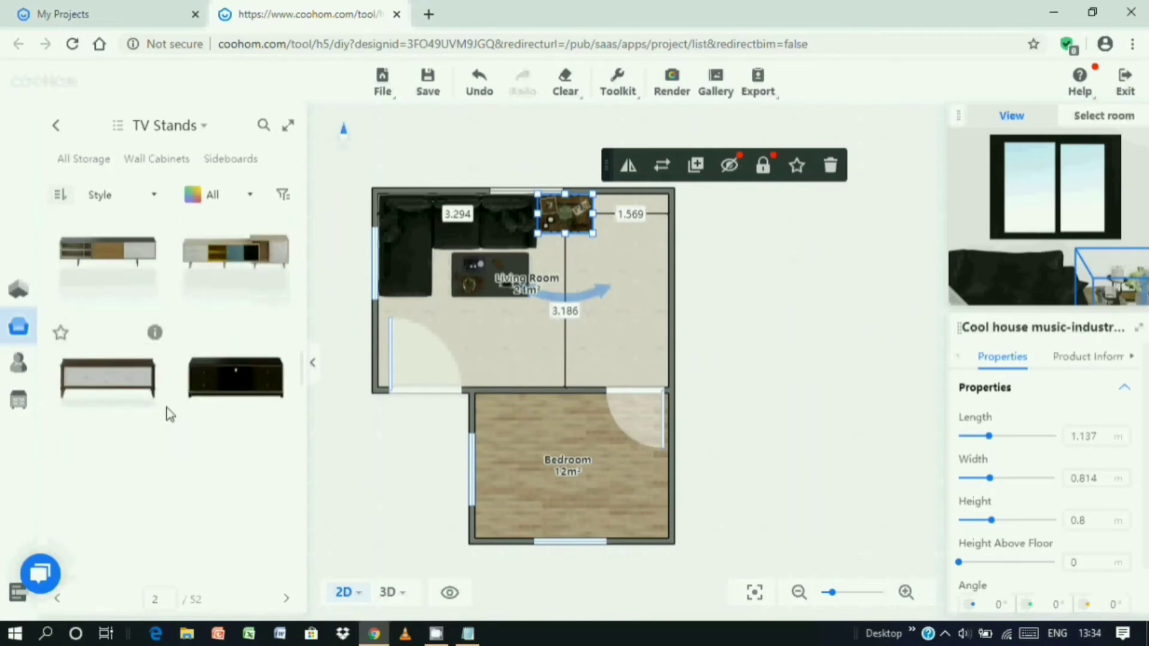
scroll(167, 408, "down", 3)
scroll(166, 408, "down", 3)
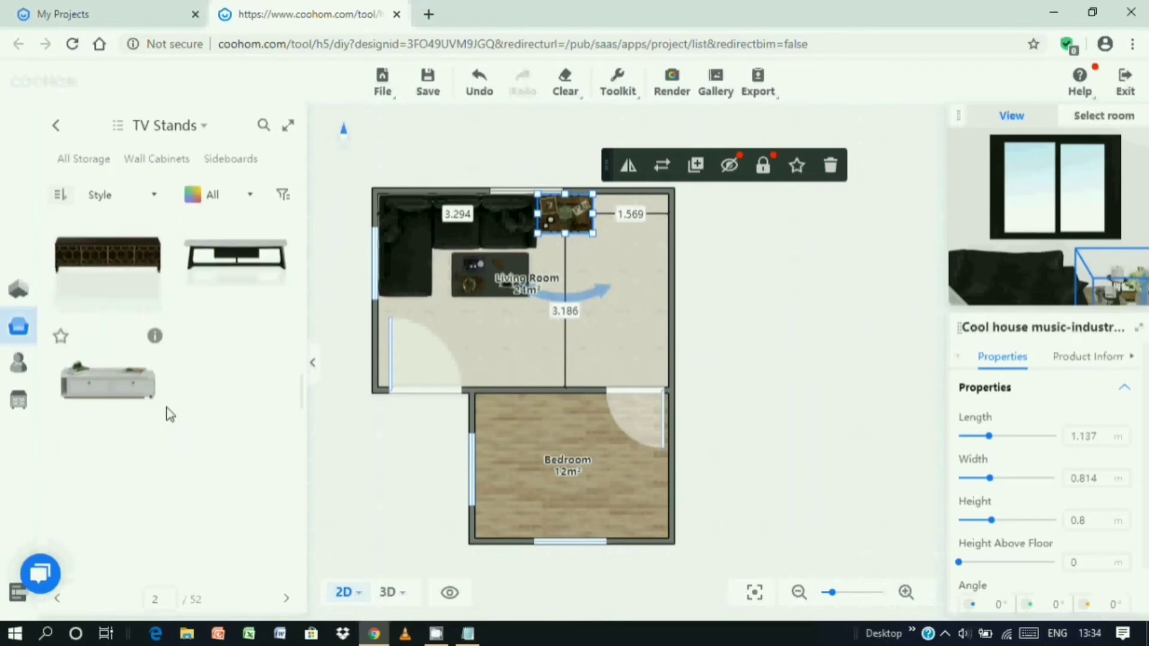
scroll(166, 407, "down", 3)
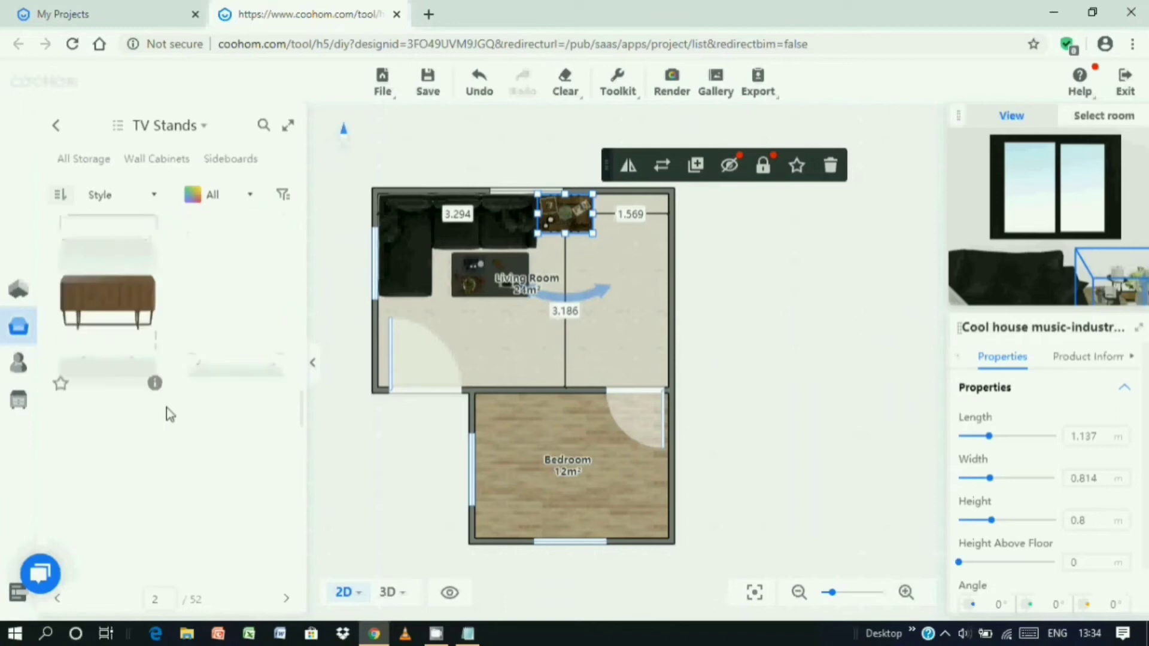
scroll(167, 407, "down", 4)
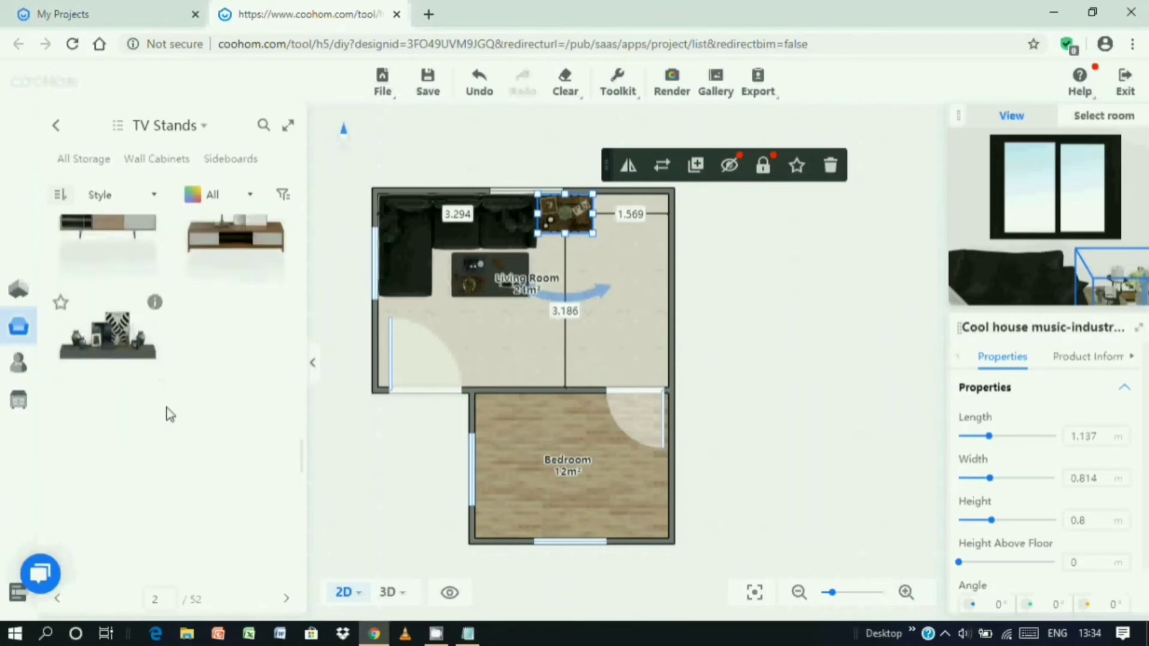
scroll(167, 408, "down", 3)
scroll(166, 408, "down", 1)
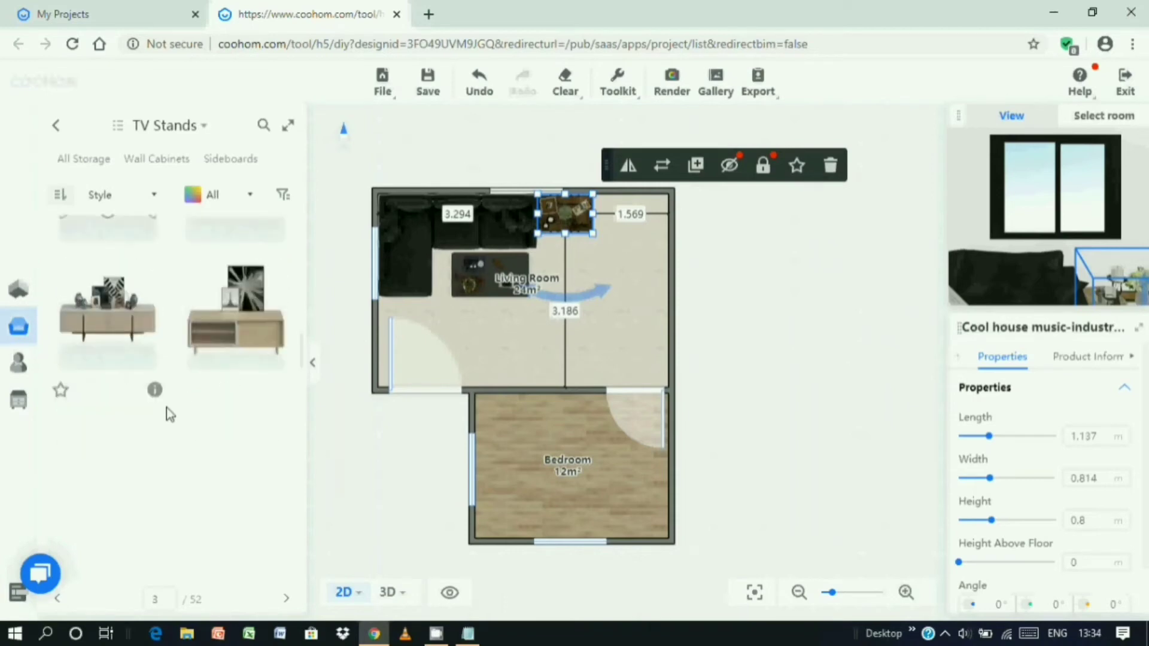
scroll(166, 408, "down", 1)
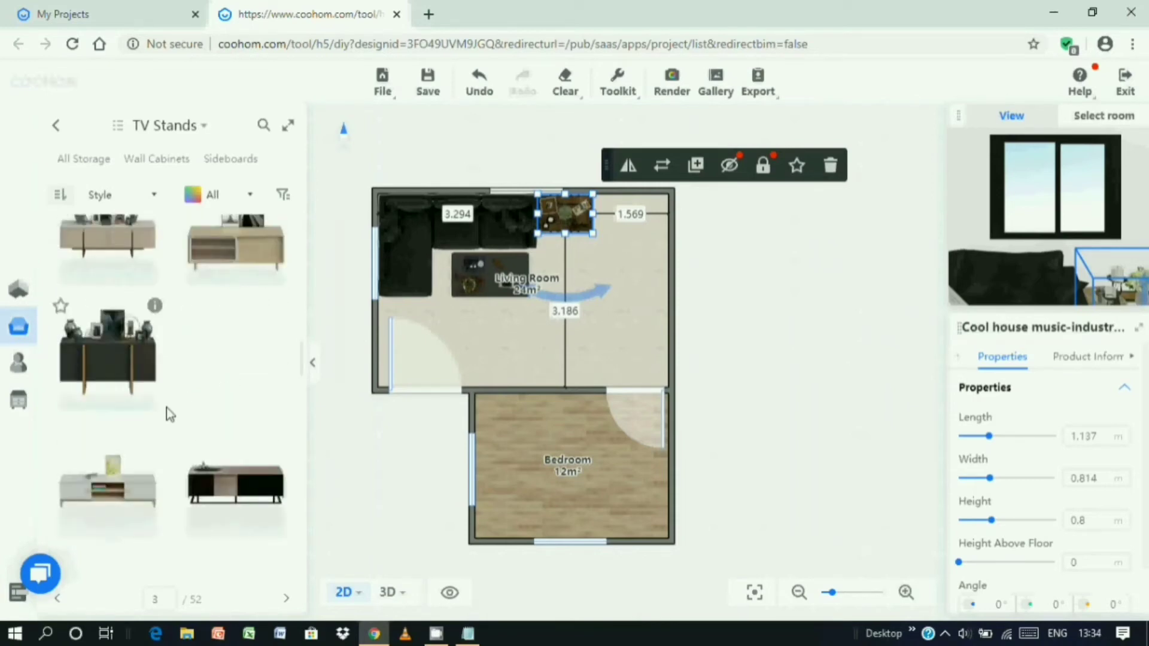
scroll(166, 407, "down", 3)
scroll(167, 407, "down", 1)
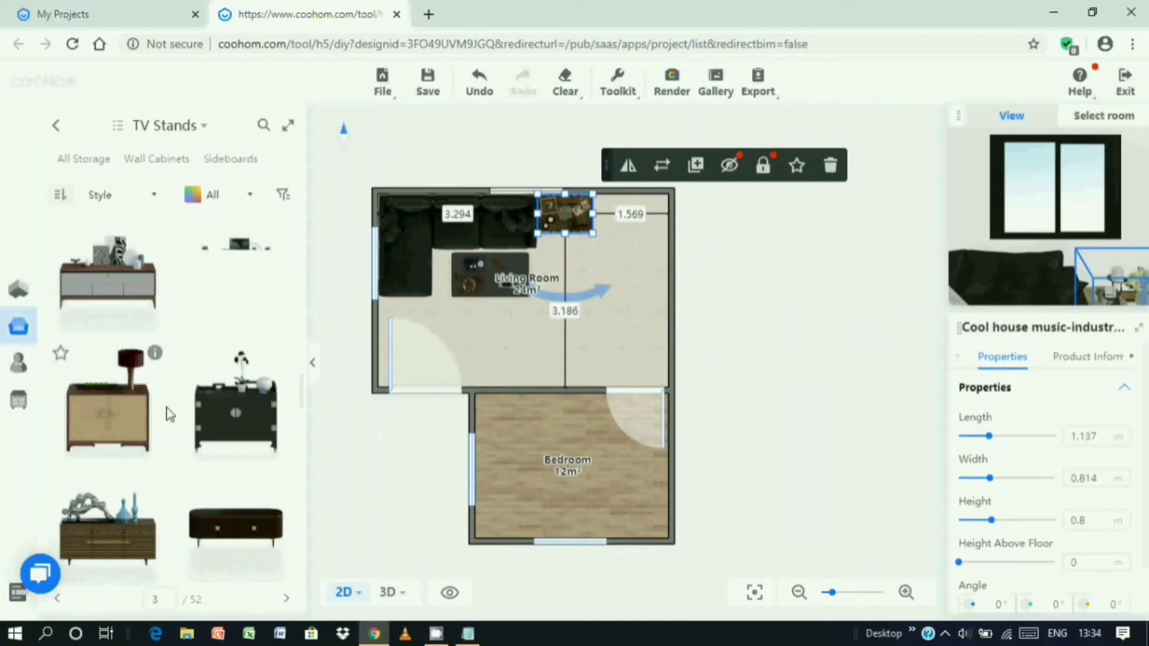
scroll(166, 407, "down", 3)
scroll(166, 407, "down", 5)
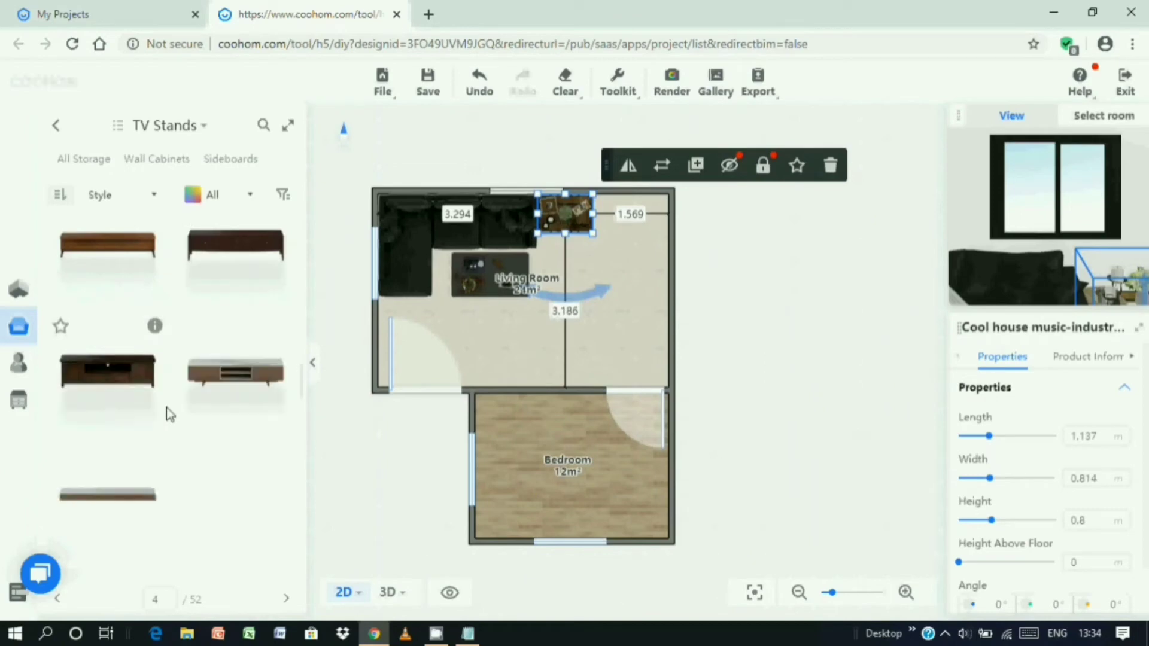
Place the TV stand with two tall side cabinets in the living room and rotate it to 180°.
scroll(166, 408, "down", 1)
scroll(166, 407, "down", 2)
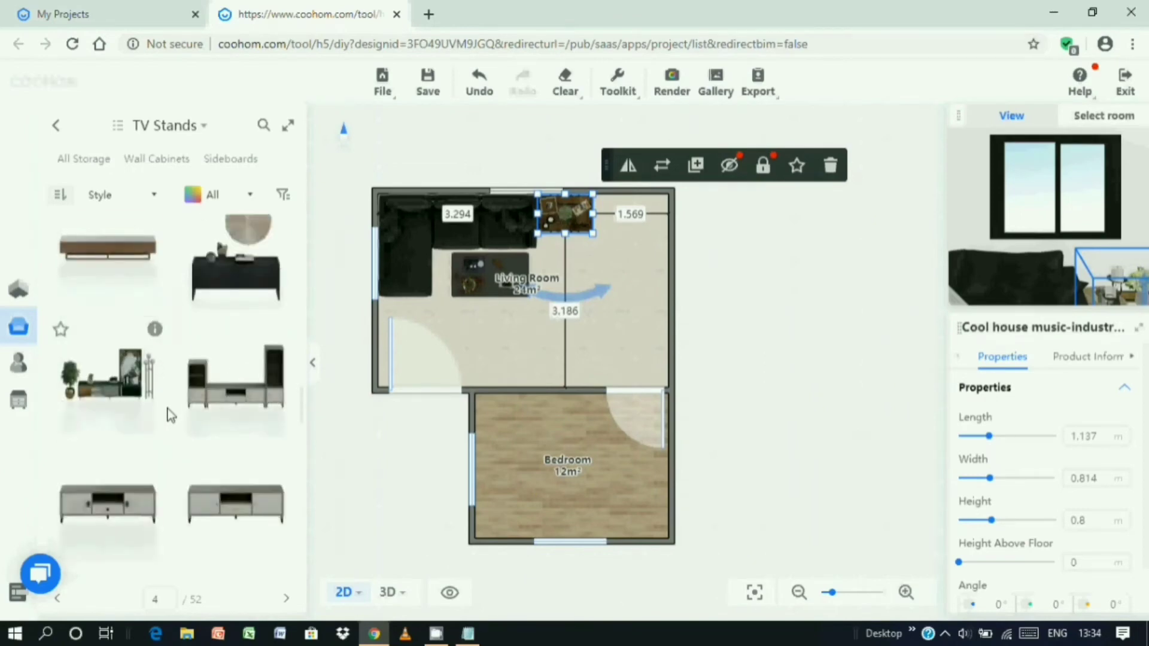
scroll(218, 377, "up", 5)
scroll(222, 377, "down", 4)
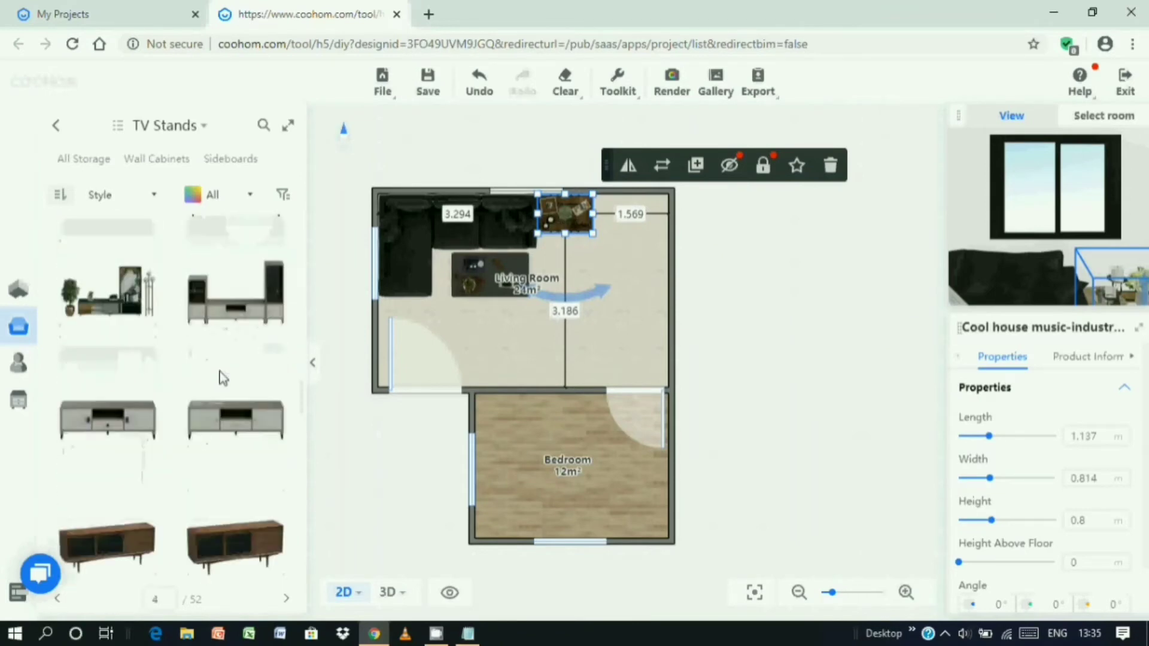
left_click_drag(253, 296, 637, 297)
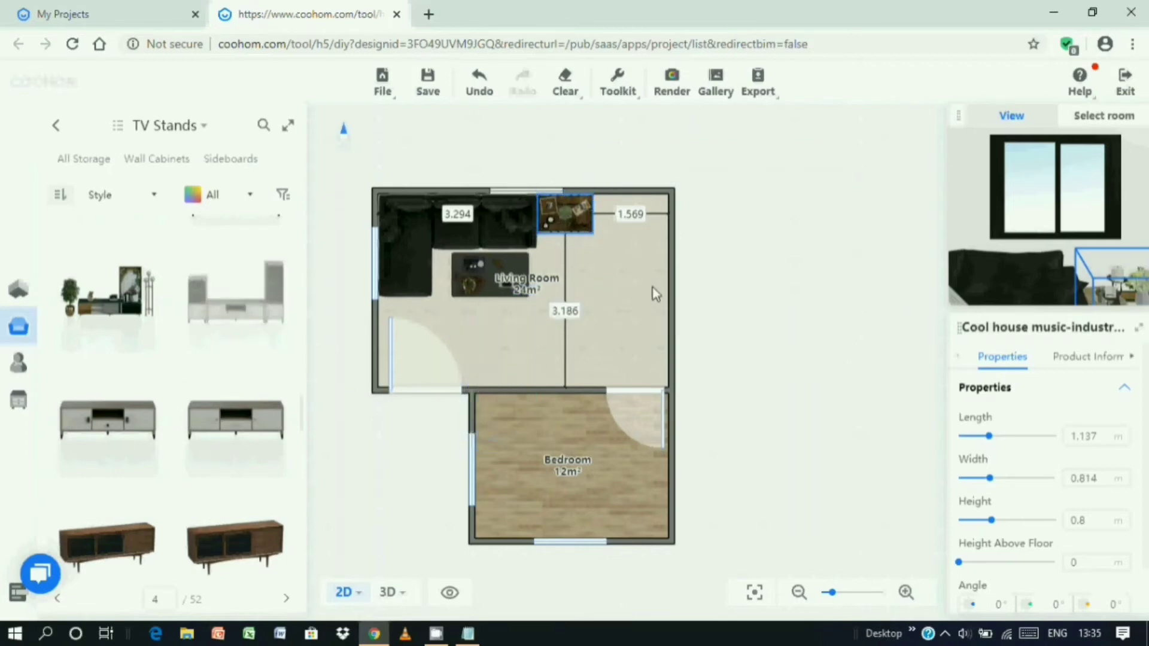
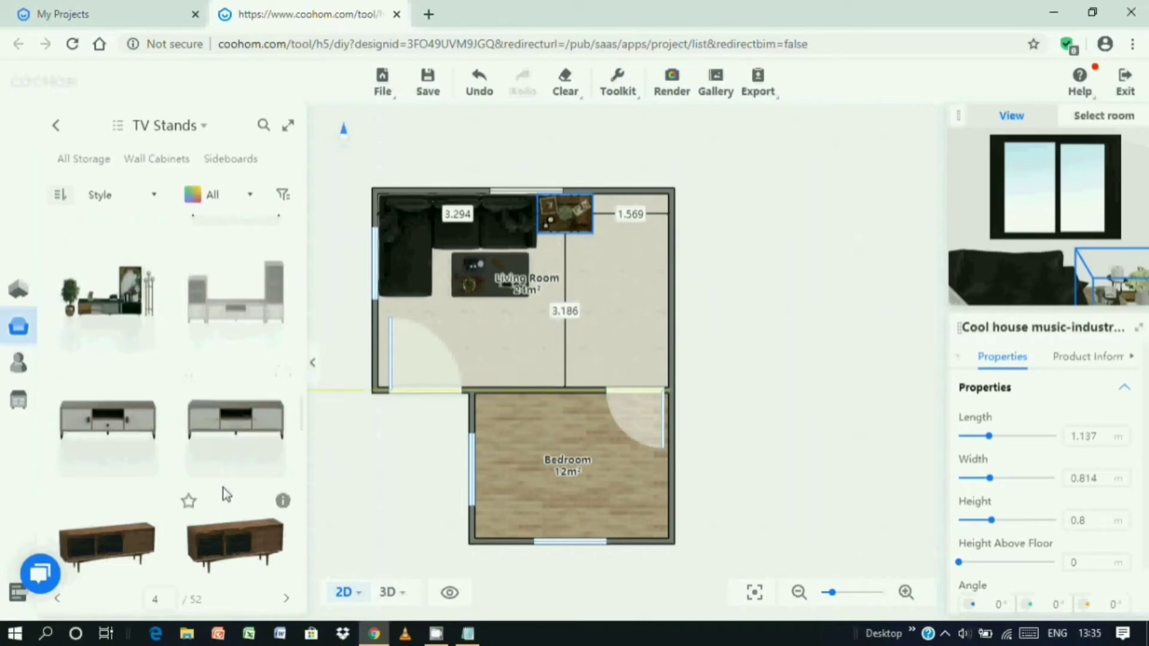
left_click(616, 329)
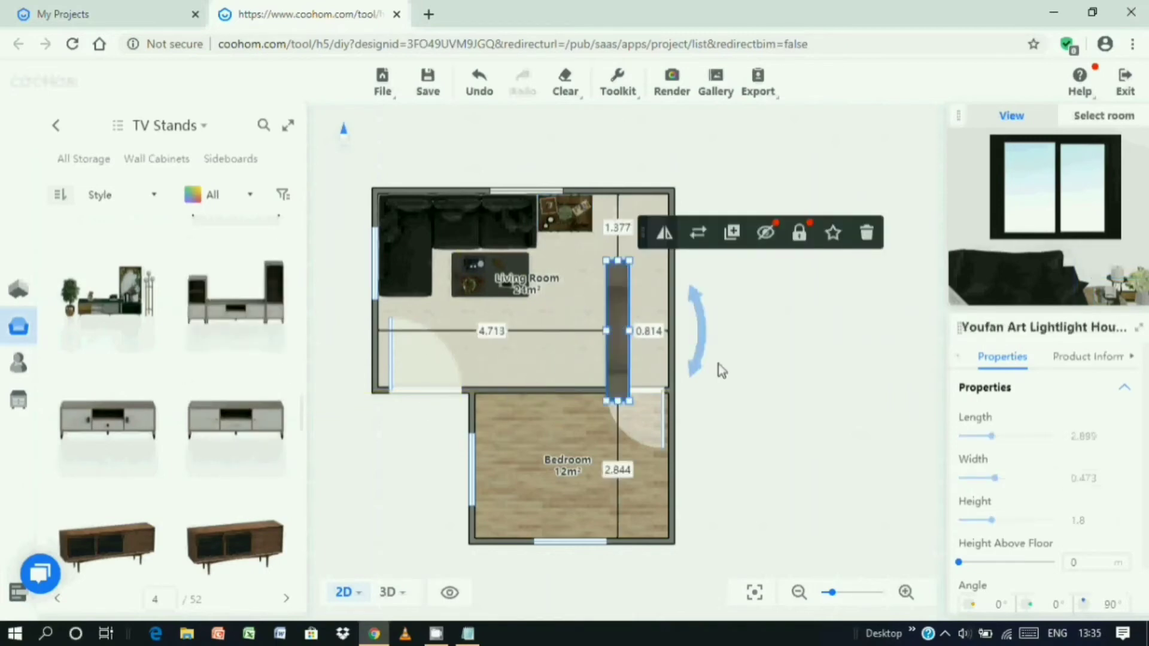
left_click_drag(699, 350, 622, 256)
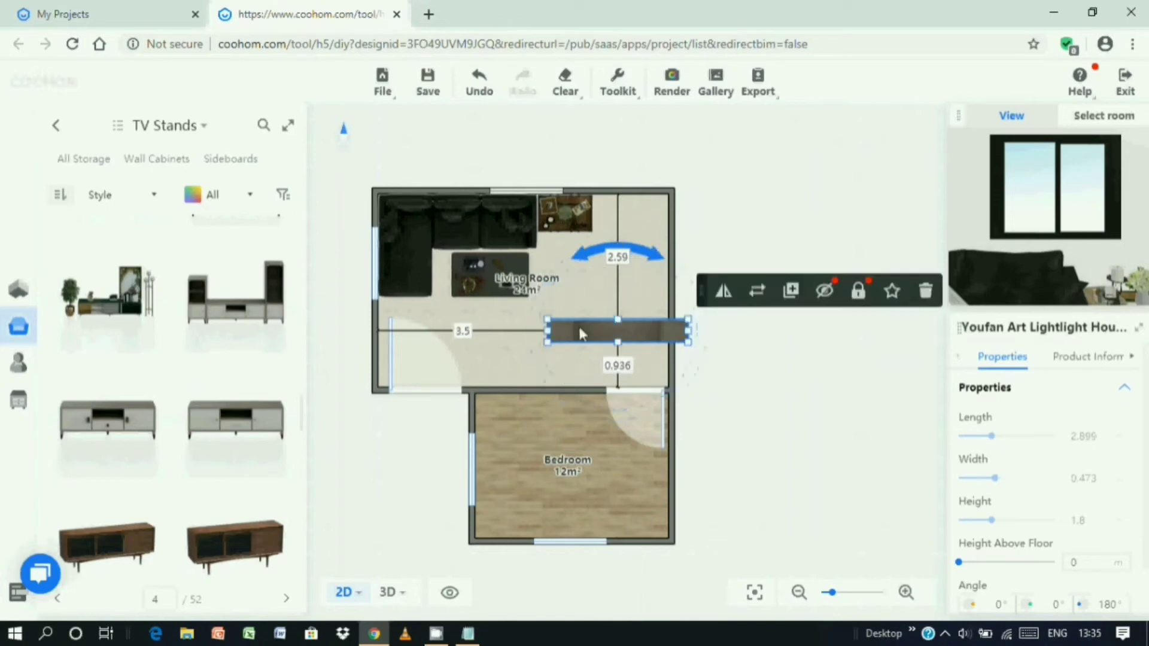
Move the TV stand against the wall shared with the bedroom, between the two doors, and shorten it to about 2.63 m.
left_click_drag(609, 338, 514, 375)
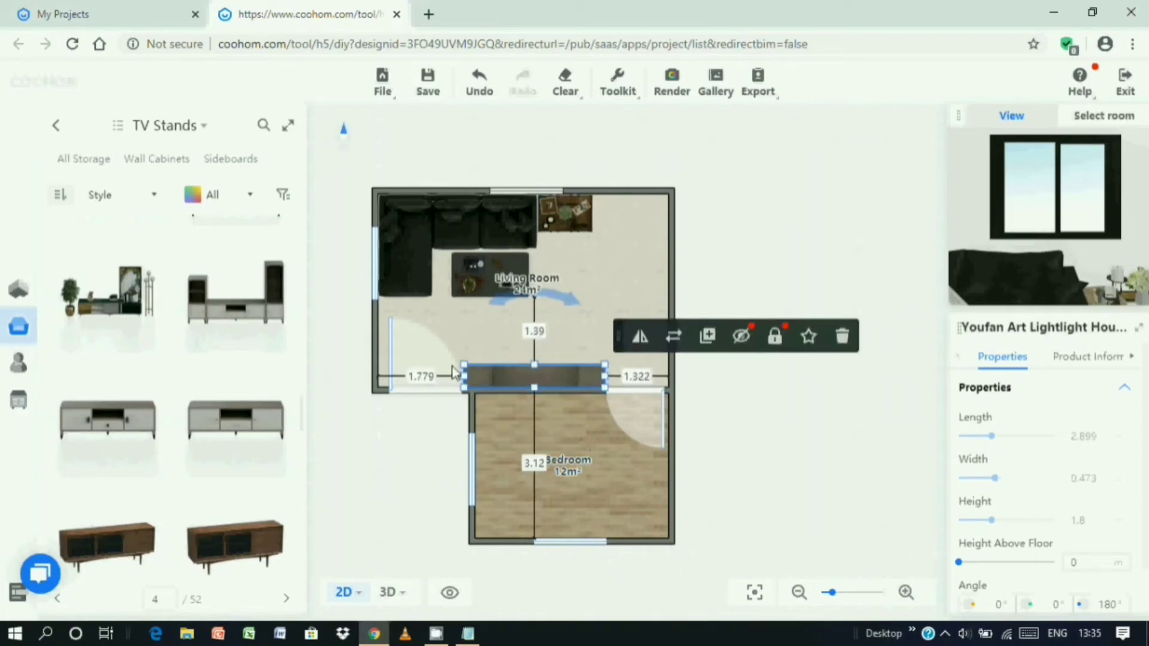
left_click_drag(468, 372, 478, 377)
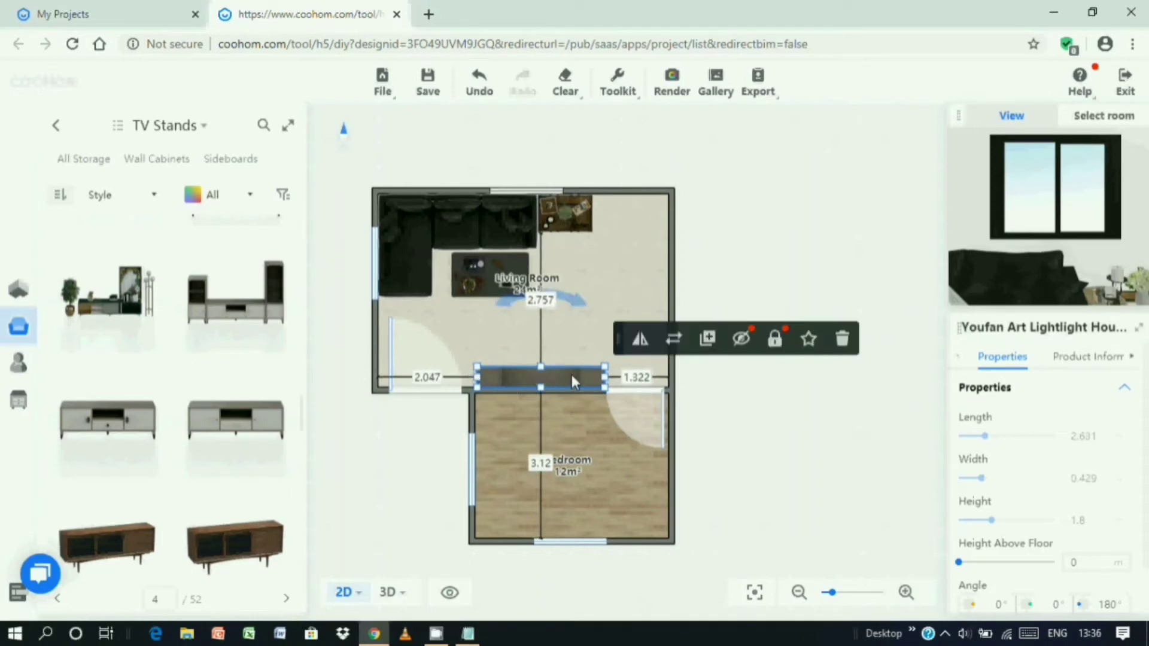
left_click_drag(571, 381, 559, 375)
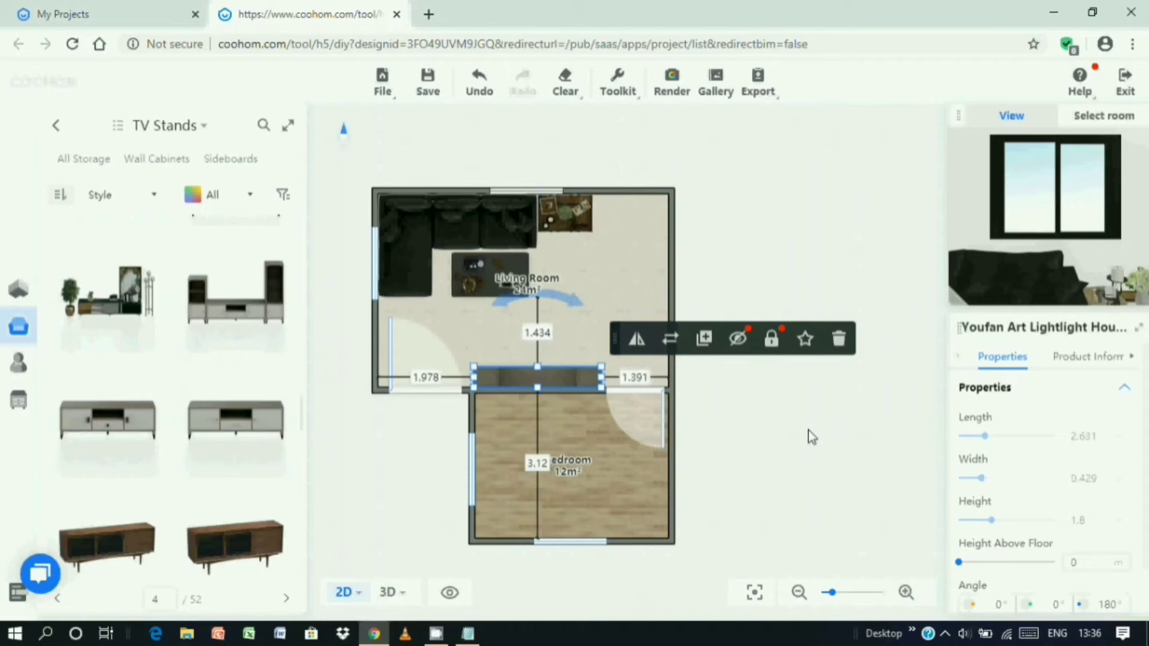
left_click(773, 426)
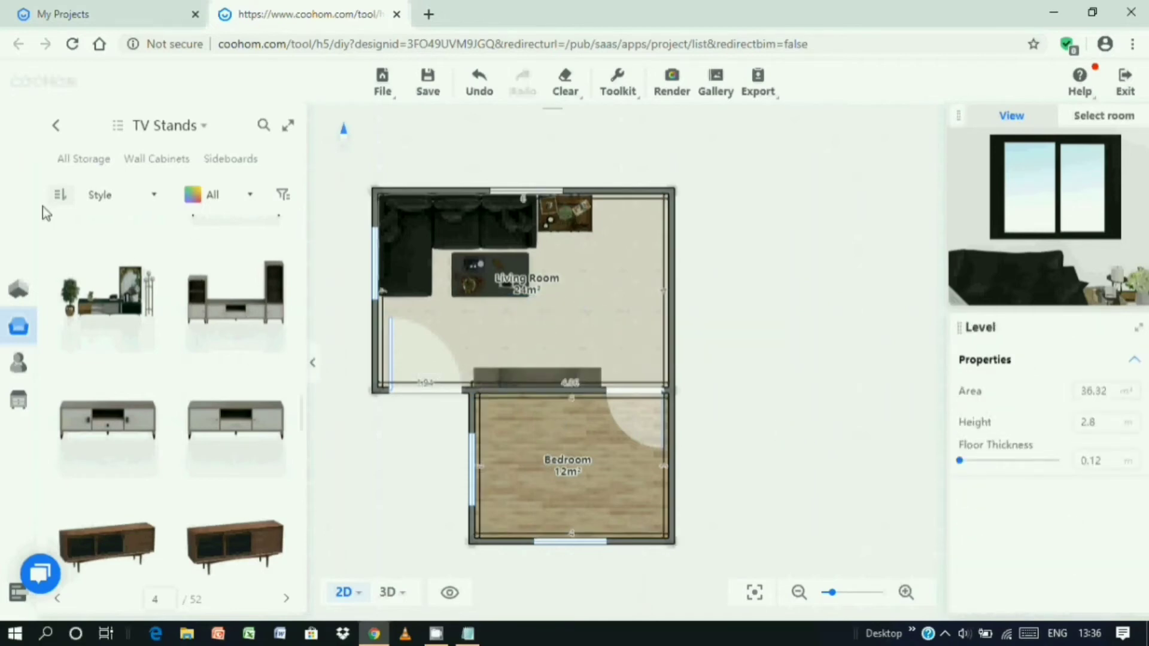
Place a curved television from the appliance models centrally on the living room's TV stand.
left_click(58, 131)
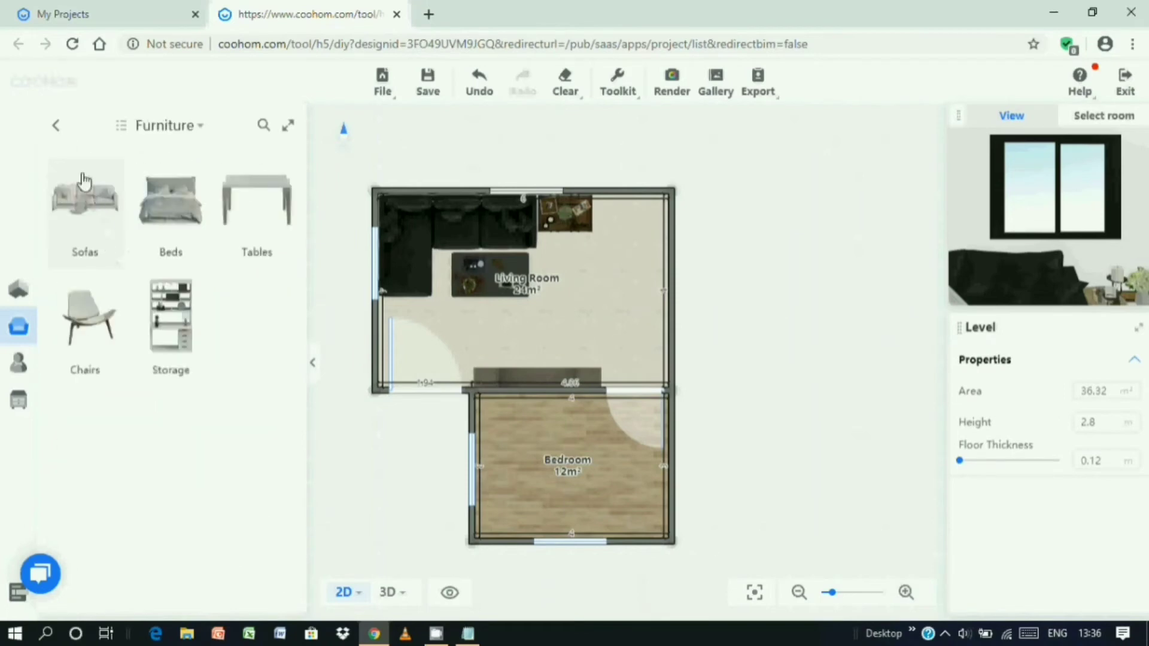
left_click(56, 127)
left_click(226, 413)
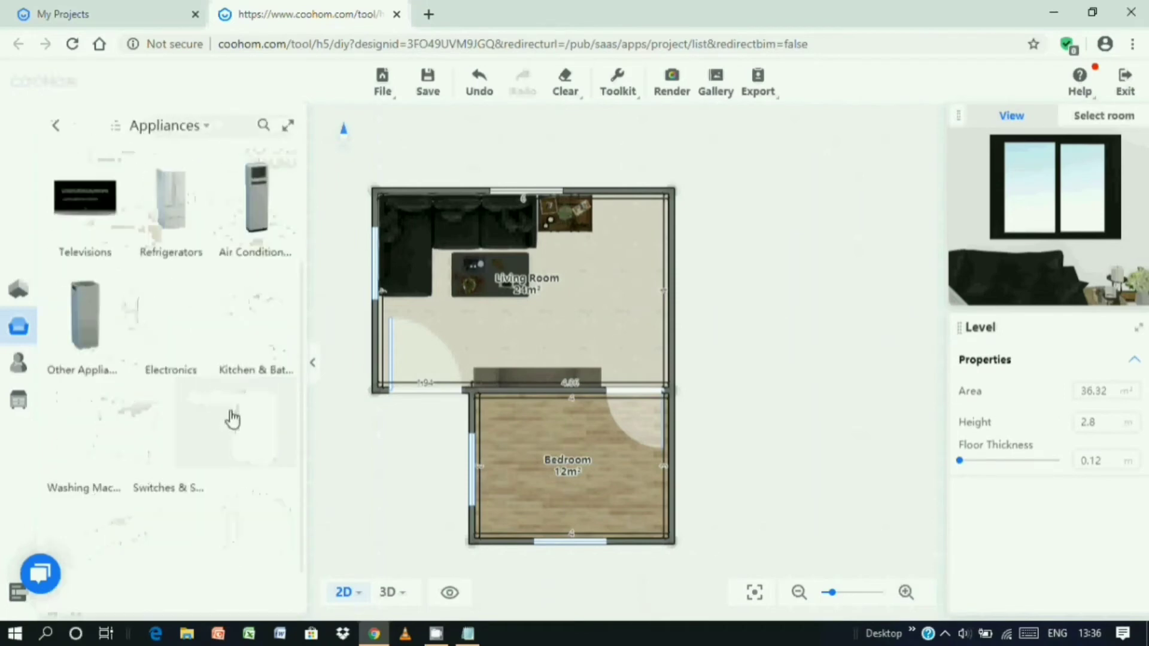
left_click(103, 220)
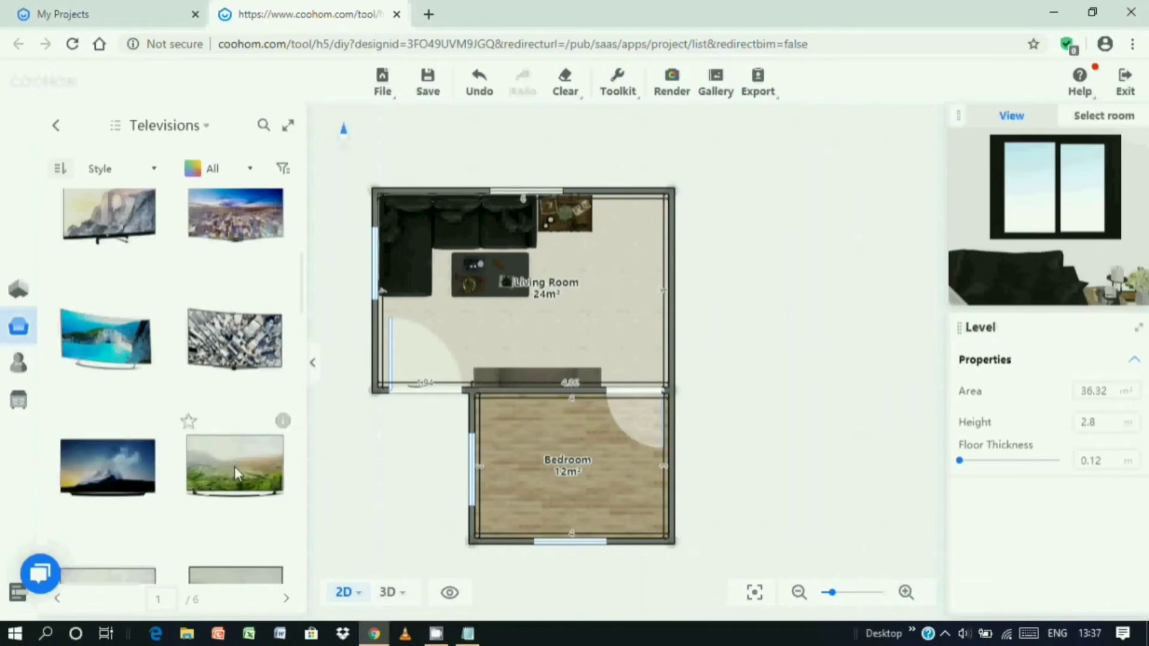
left_click_drag(235, 473, 542, 377)
left_click_drag(502, 440, 462, 489)
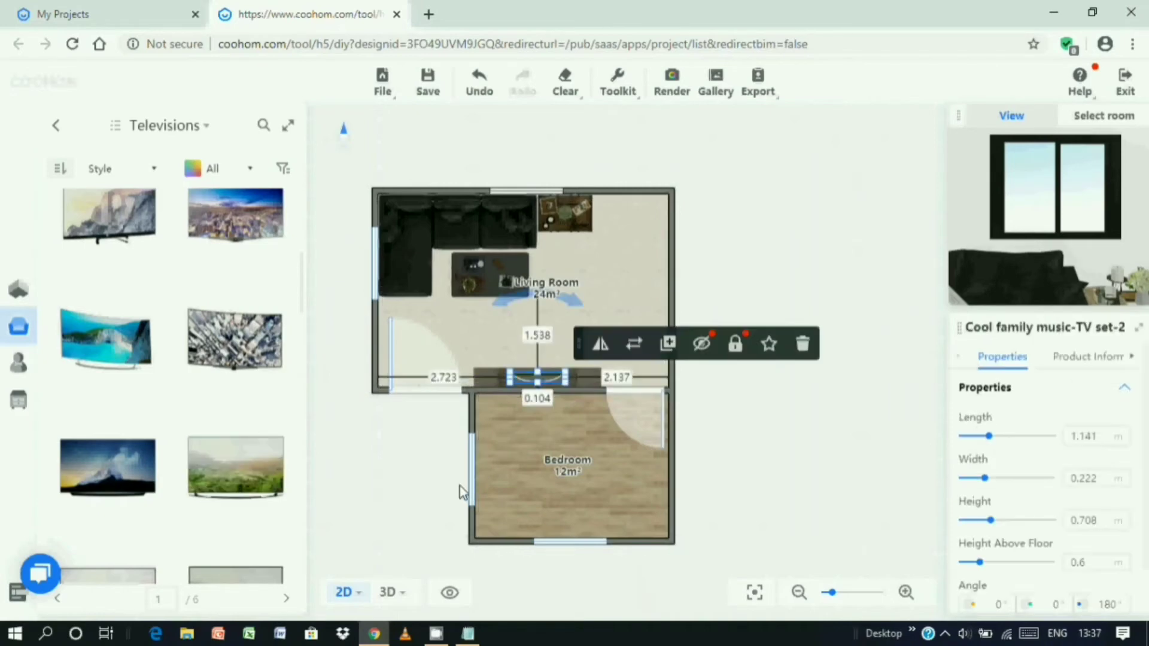
left_click(797, 458)
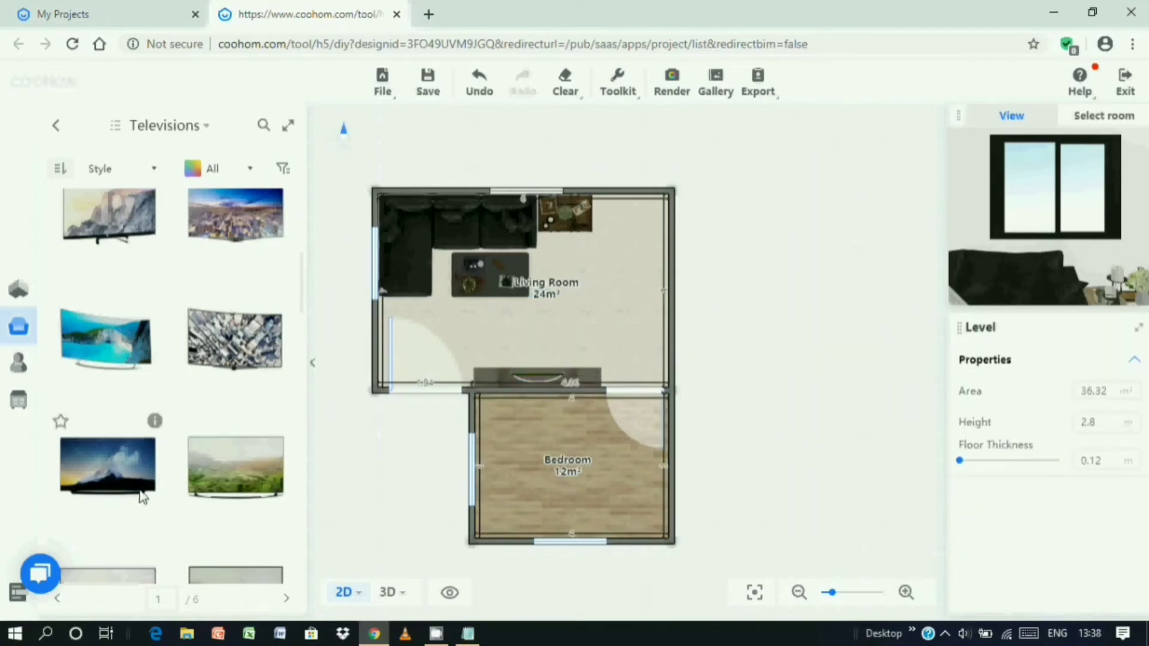
Place the silver multi-door refrigerator against the living room's east wall.
scroll(153, 490, "down", 4)
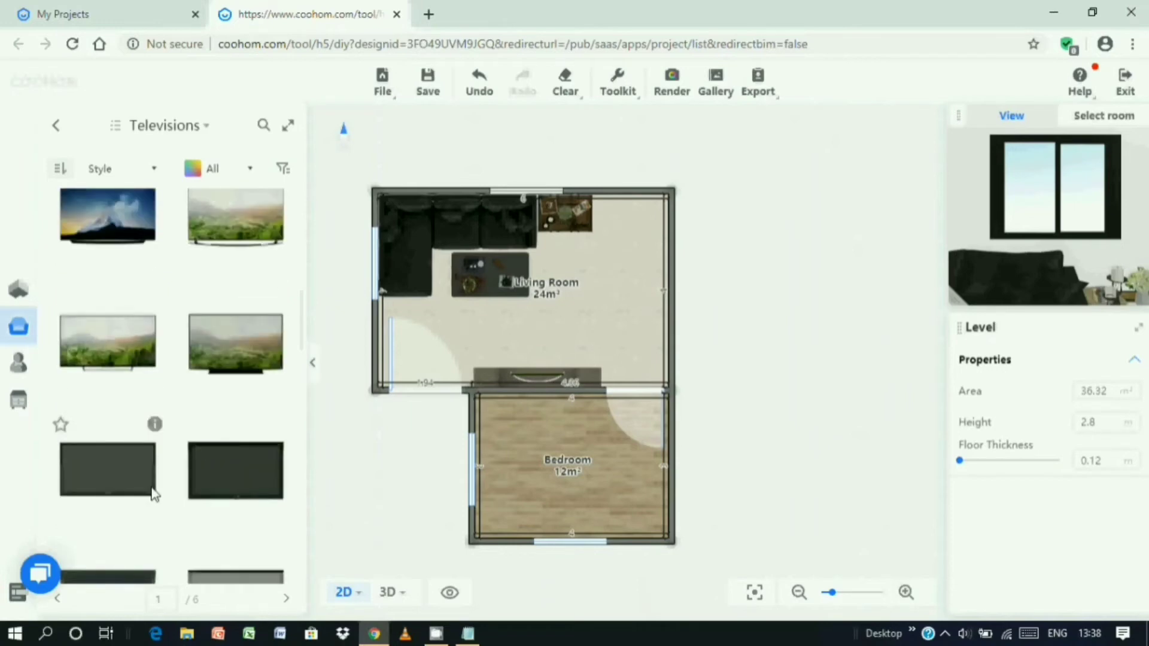
scroll(214, 465, "up", 4)
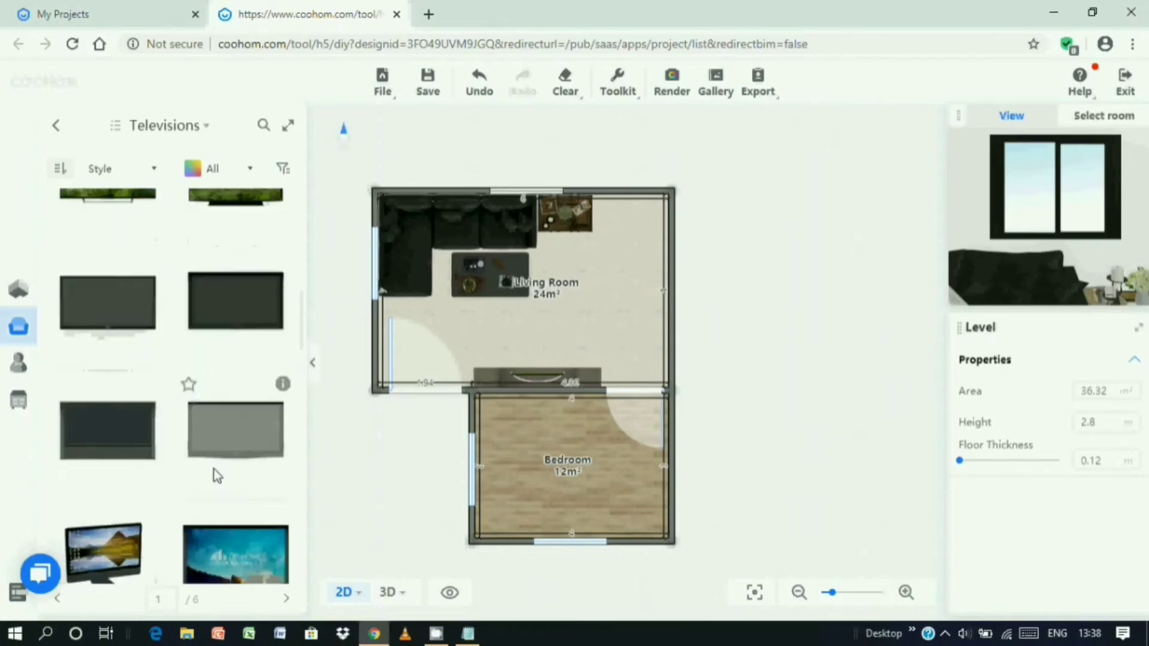
left_click(55, 125)
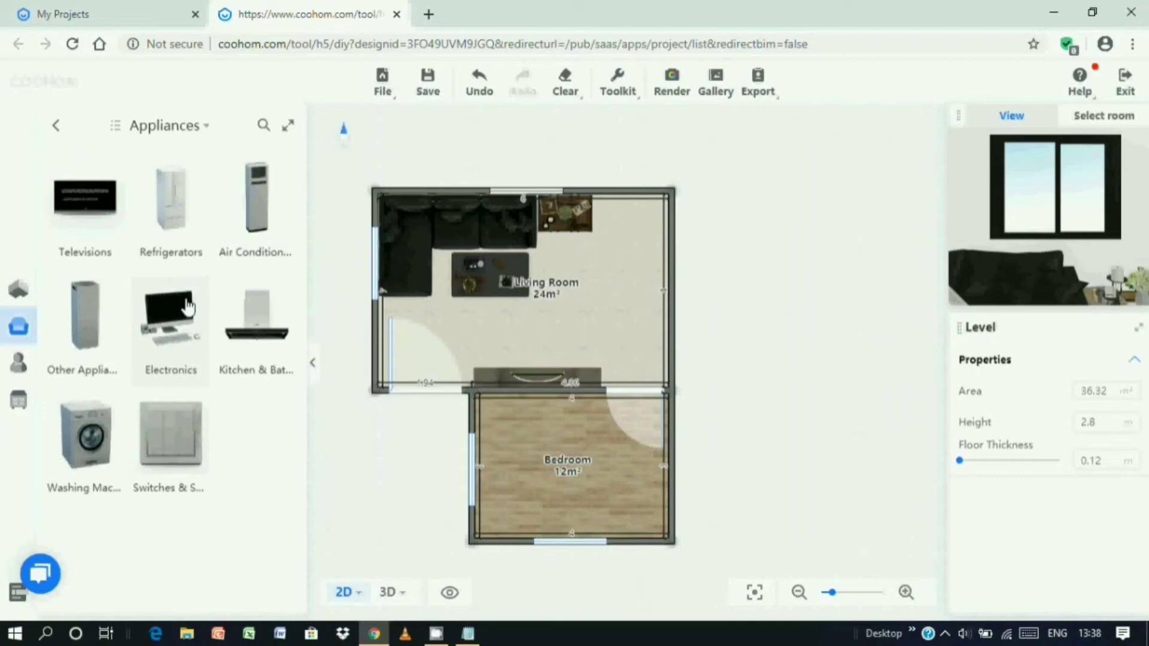
left_click(172, 215)
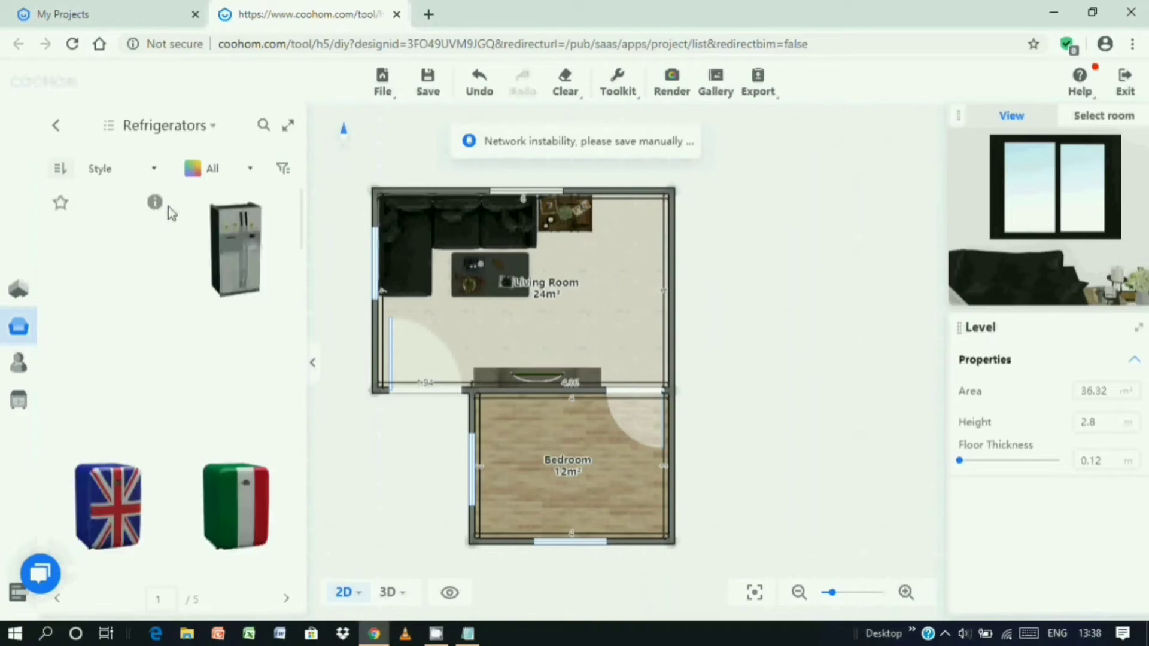
left_click_drag(133, 266, 647, 272)
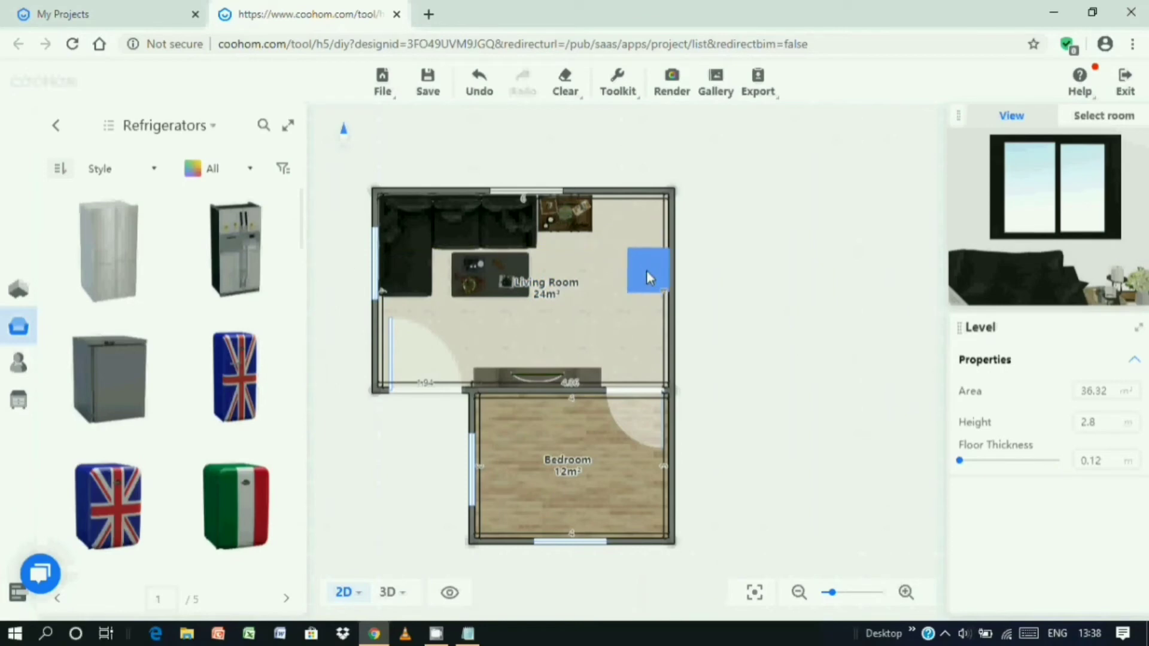
left_click_drag(647, 287, 648, 287)
scroll(147, 427, "down", 5)
scroll(144, 421, "down", 4)
scroll(141, 415, "down", 4)
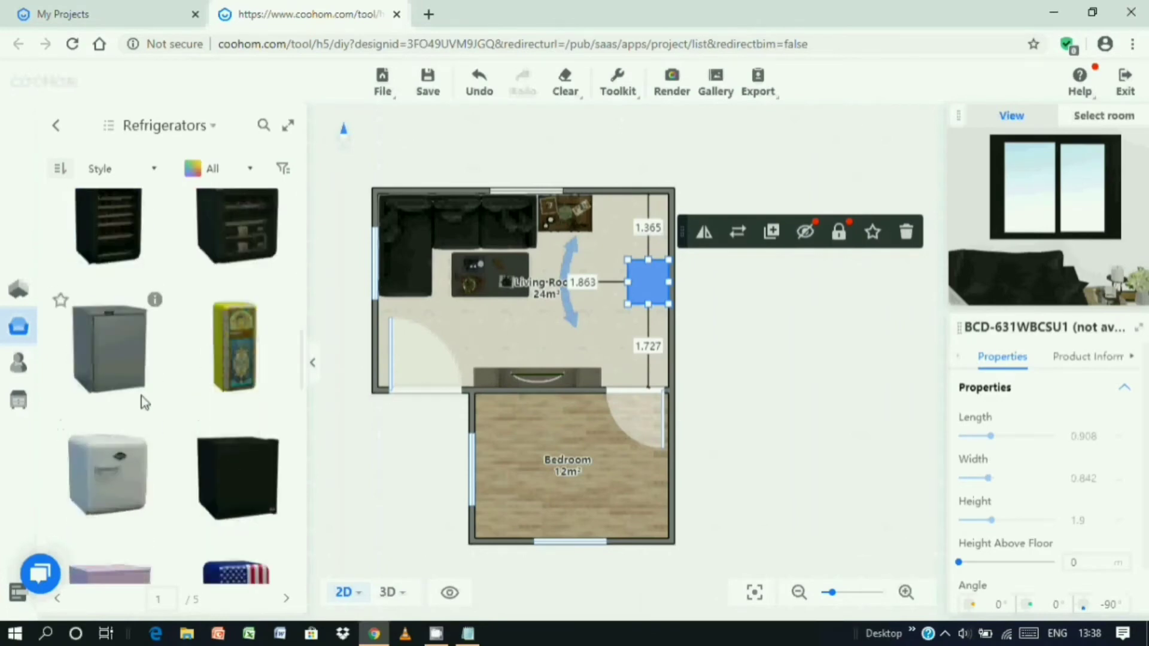
Place the white glass-door display cabinet from the storage furniture in the living room's northeast corner, against the east wall at 270°.
left_click(56, 127)
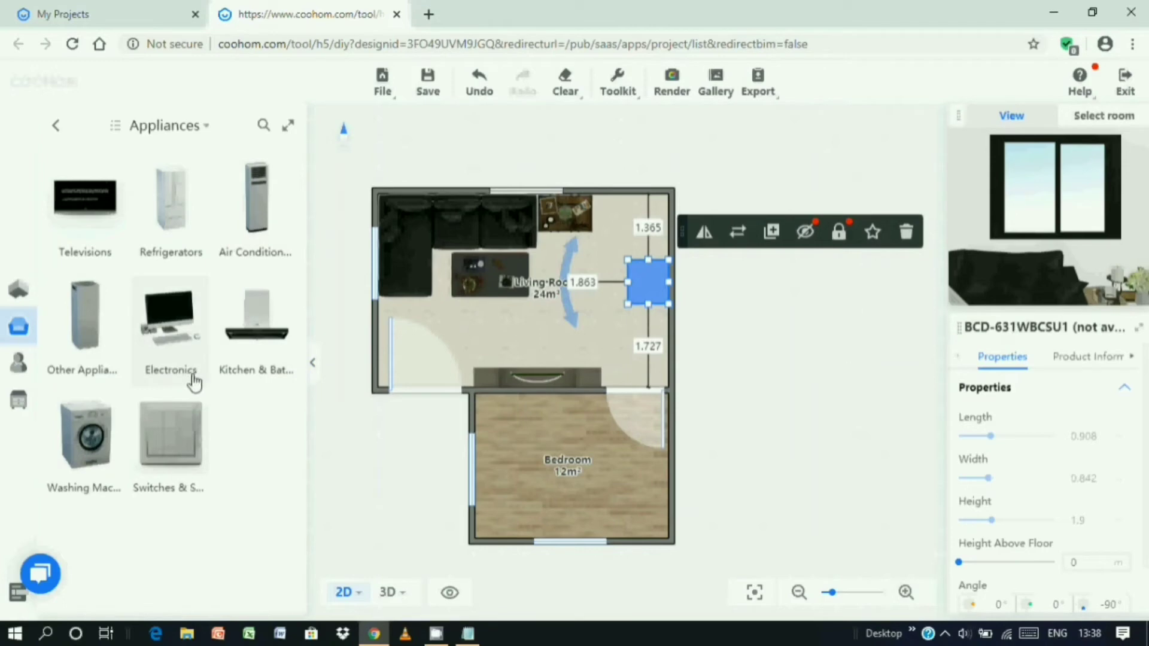
left_click(56, 127)
scroll(204, 417, "up", 3)
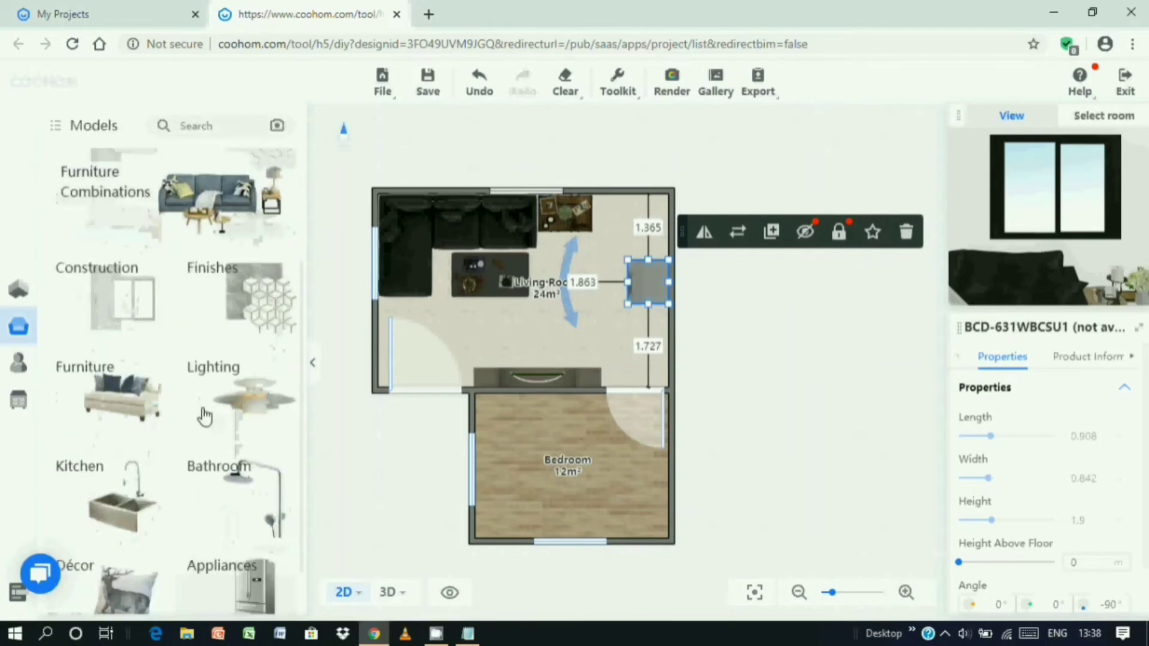
left_click(205, 410)
left_click(167, 341)
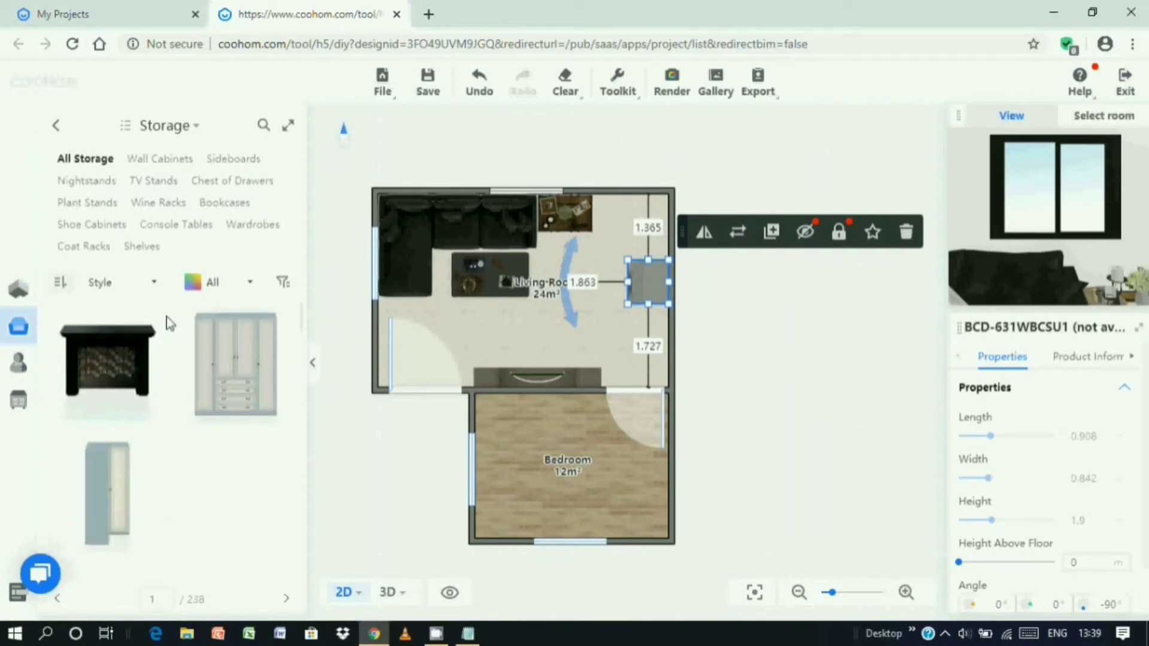
scroll(265, 435, "down", 5)
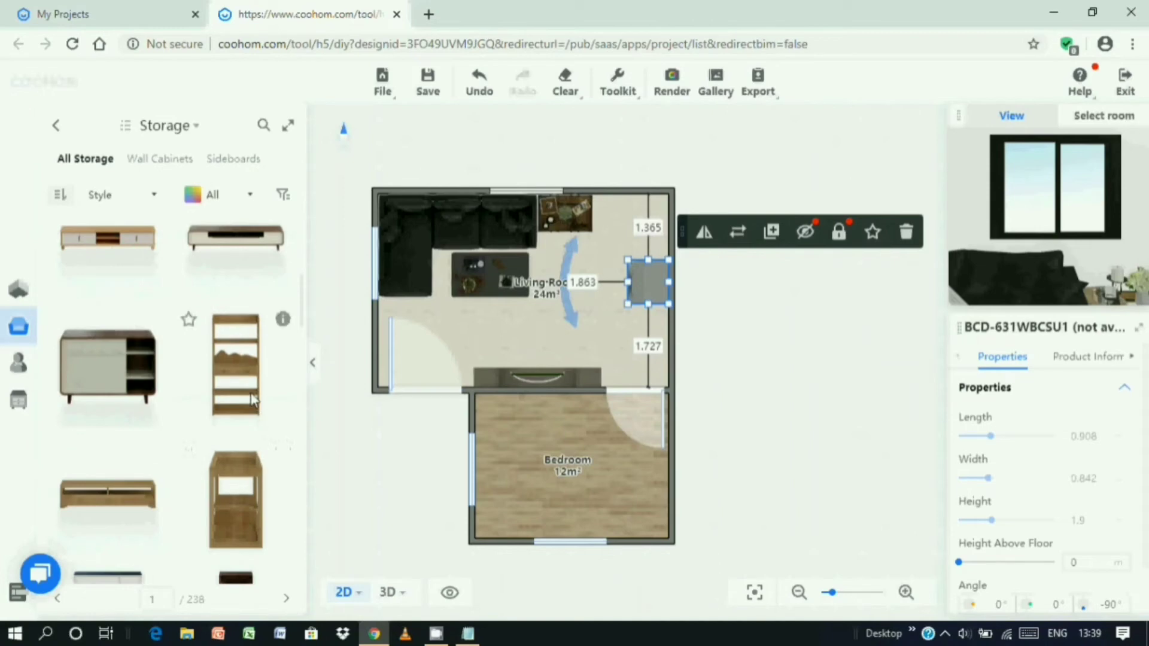
scroll(230, 398, "down", 5)
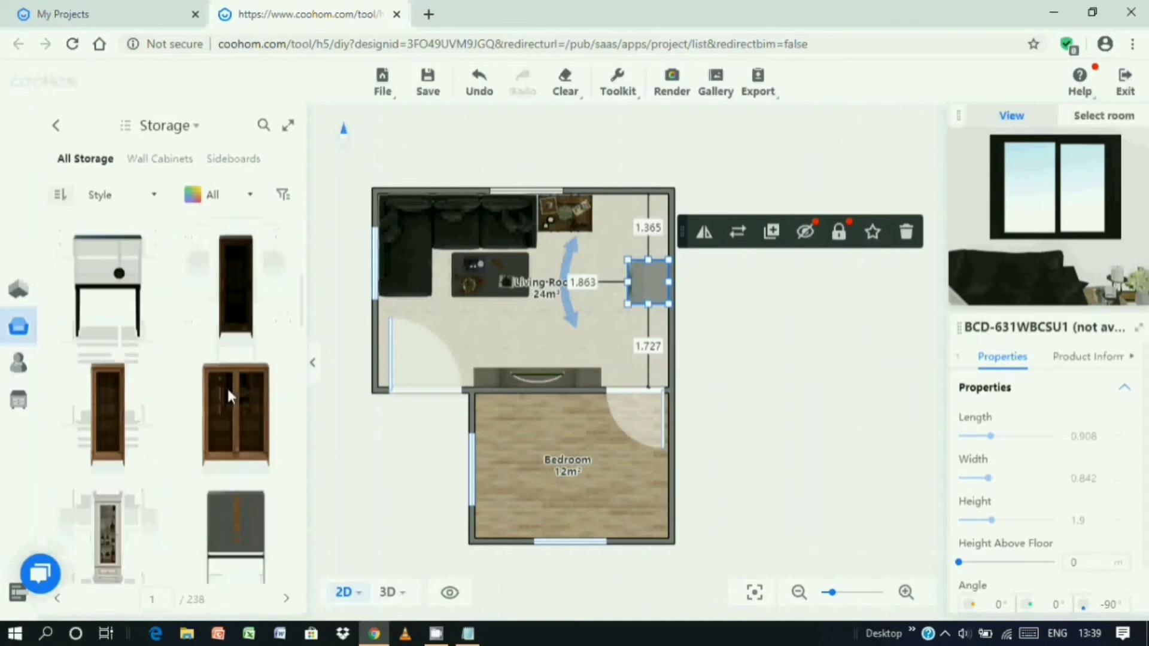
scroll(228, 387, "down", 5)
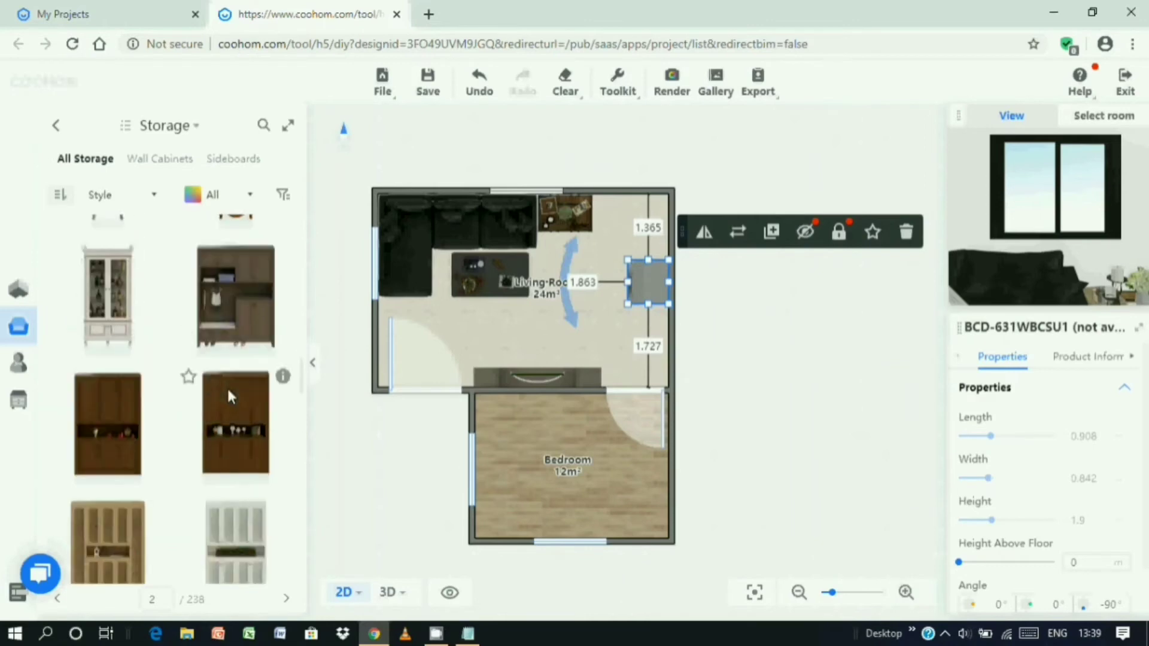
left_click(120, 323)
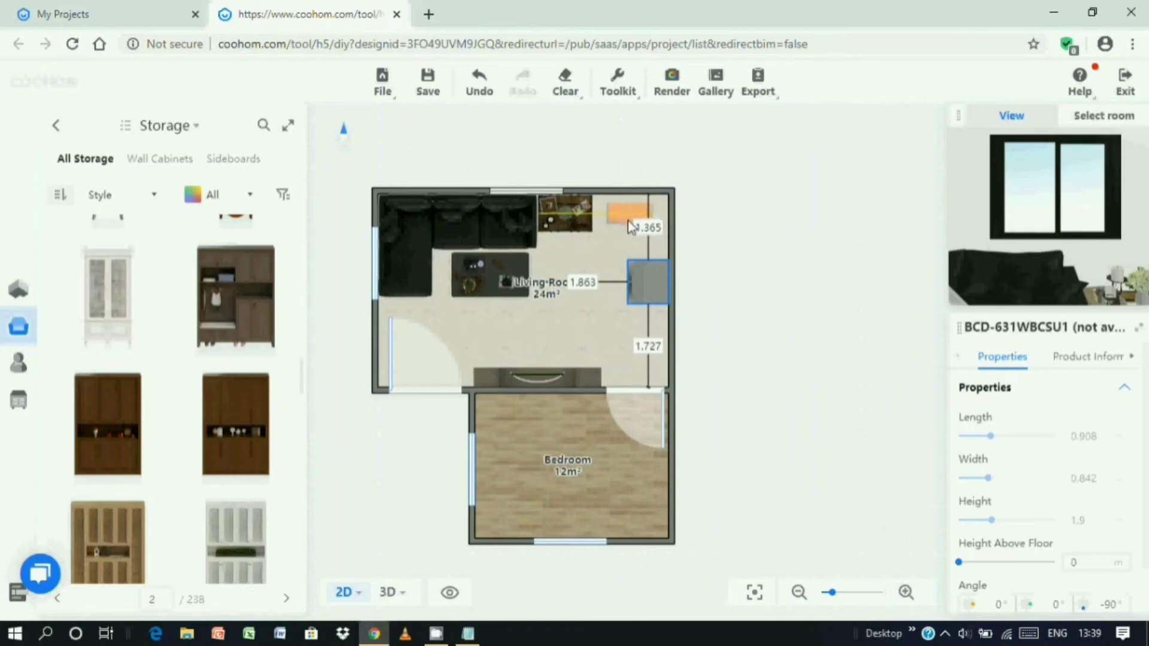
left_click(631, 224)
left_click_drag(619, 299, 515, 204)
left_click_drag(629, 226, 664, 224)
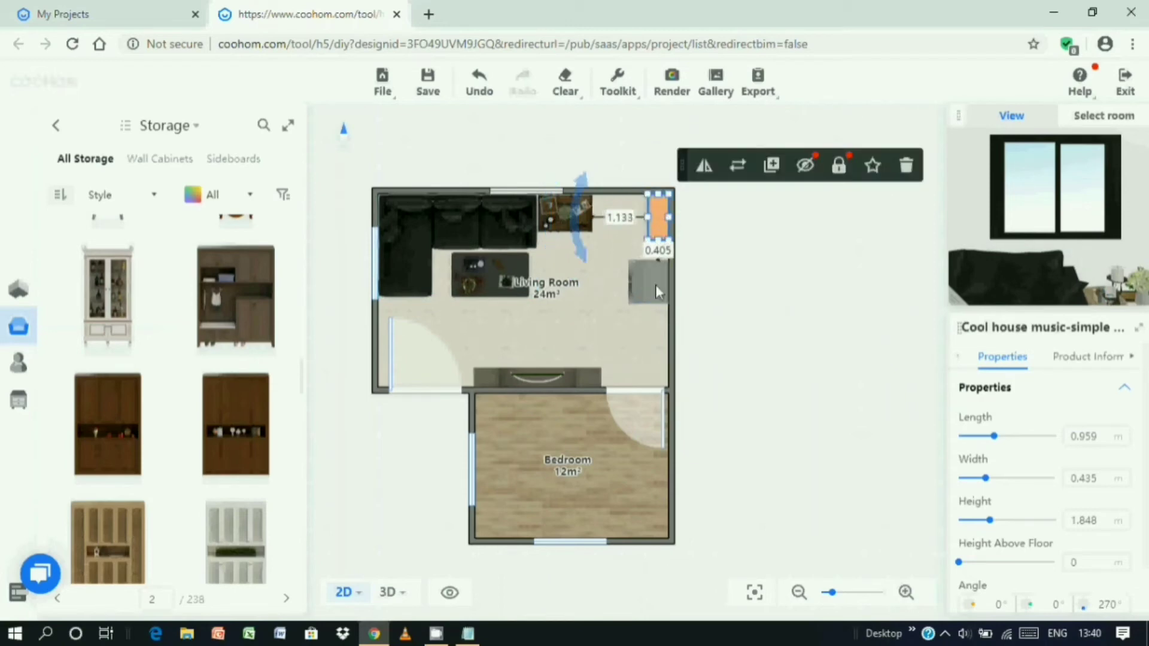
Move the refrigerator slightly north along the east wall, closer to the display cabinet.
left_click(731, 301)
left_click(655, 285)
left_click_drag(652, 264, 651, 253)
left_click(767, 295)
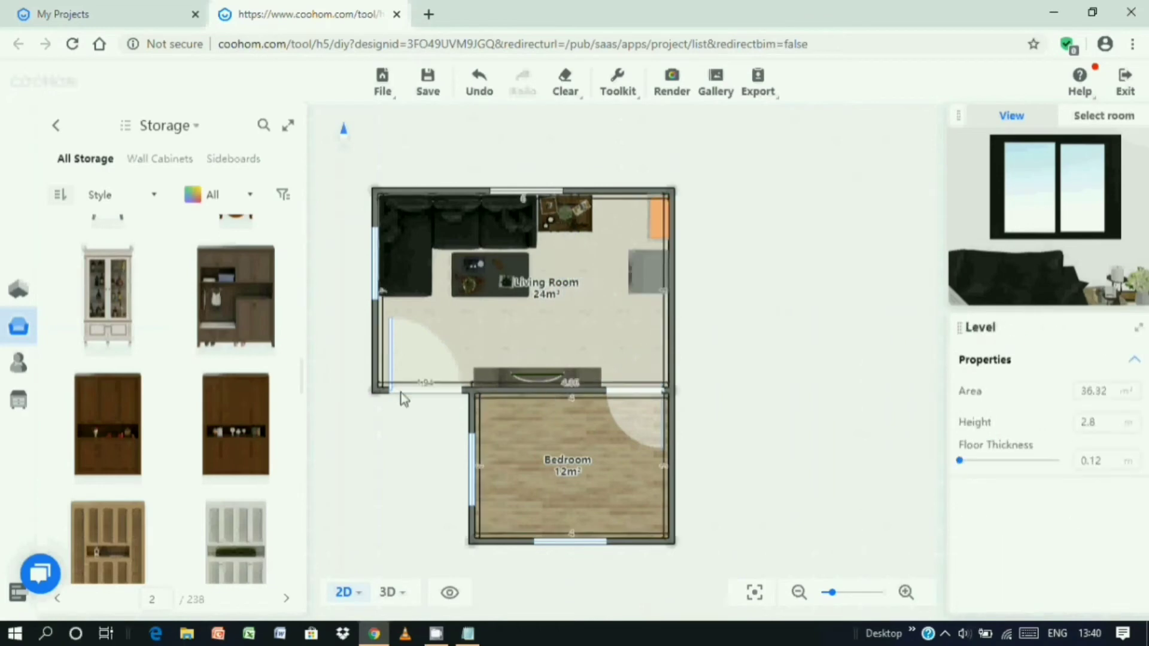
Place the grey-blue double bed with teal pillows from the bed models in the bedroom, centred near the south wall.
scroll(161, 442, "down", 2)
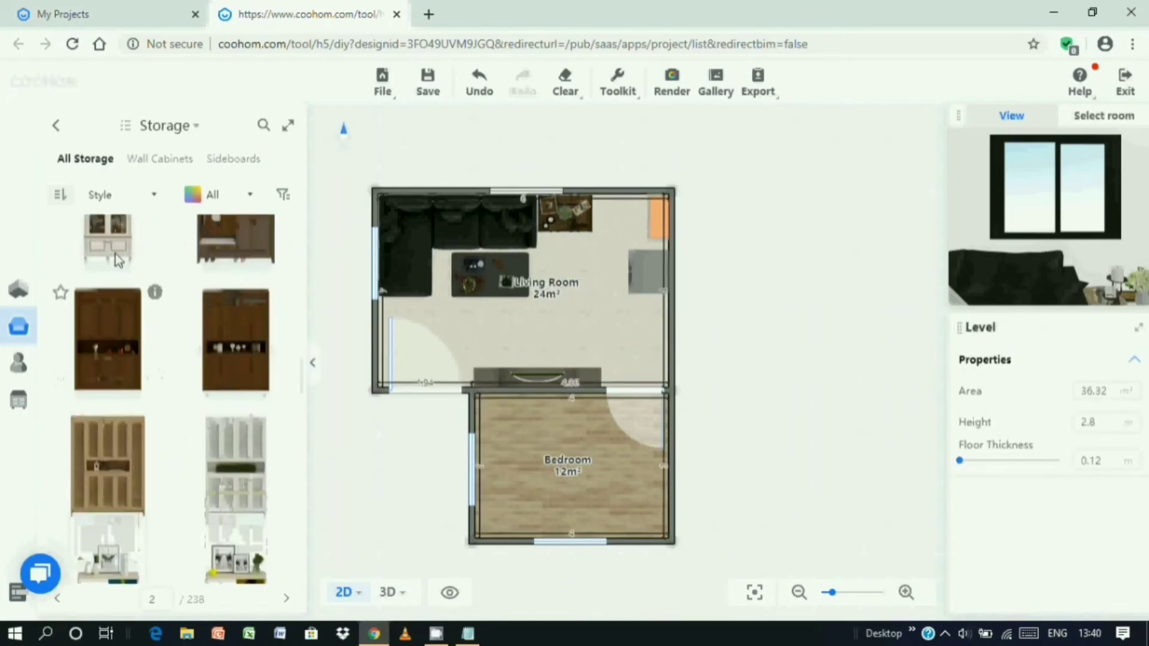
left_click(56, 126)
left_click(179, 234)
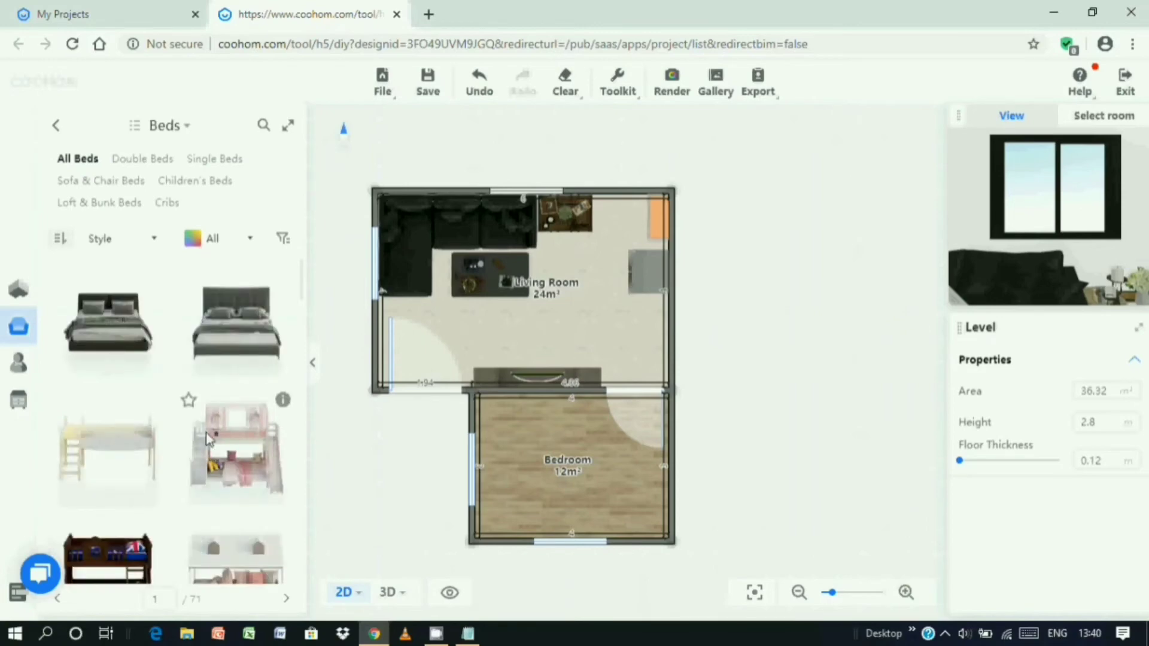
scroll(211, 455, "down", 10)
scroll(208, 438, "down", 10)
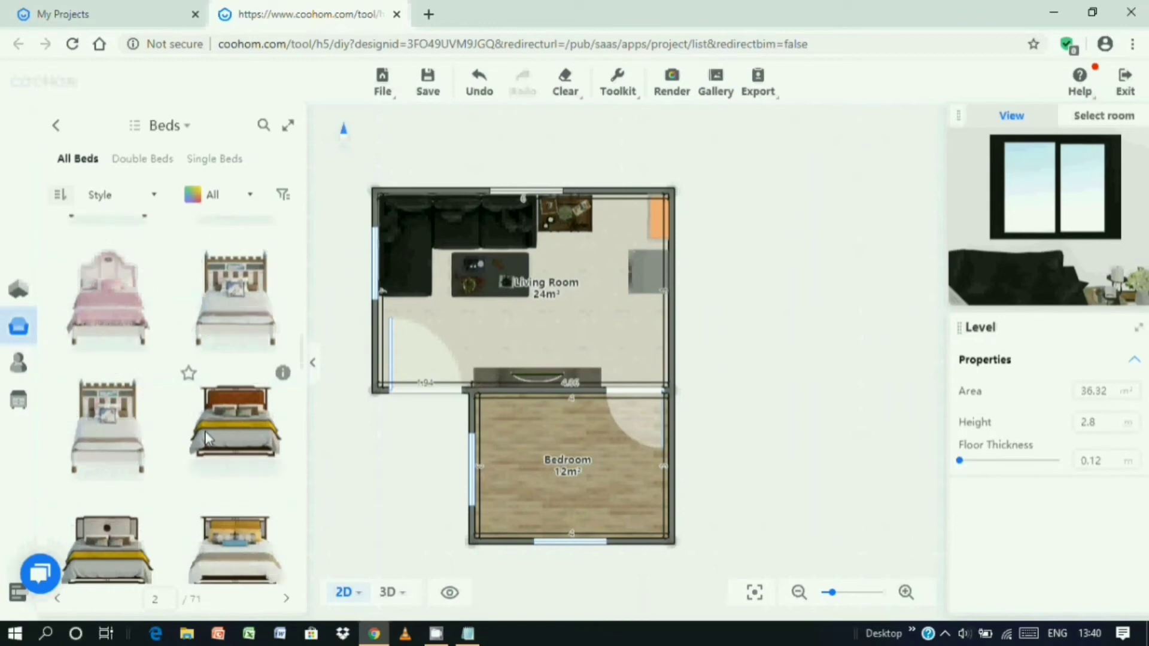
scroll(205, 431, "down", 10)
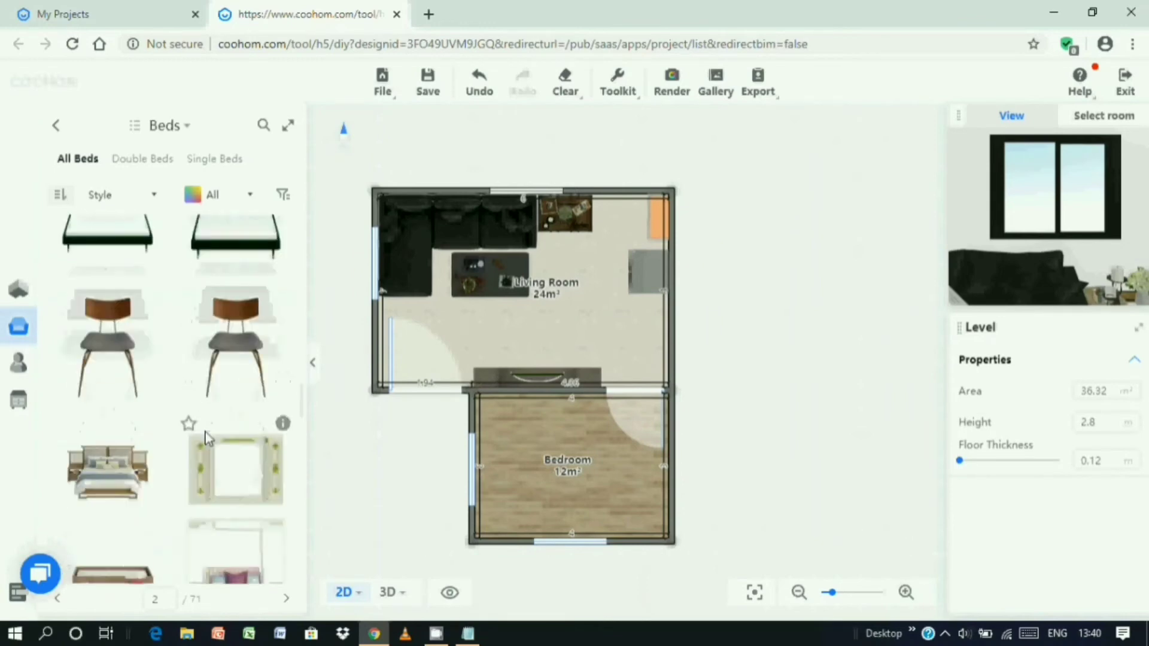
scroll(205, 438, "down", 3)
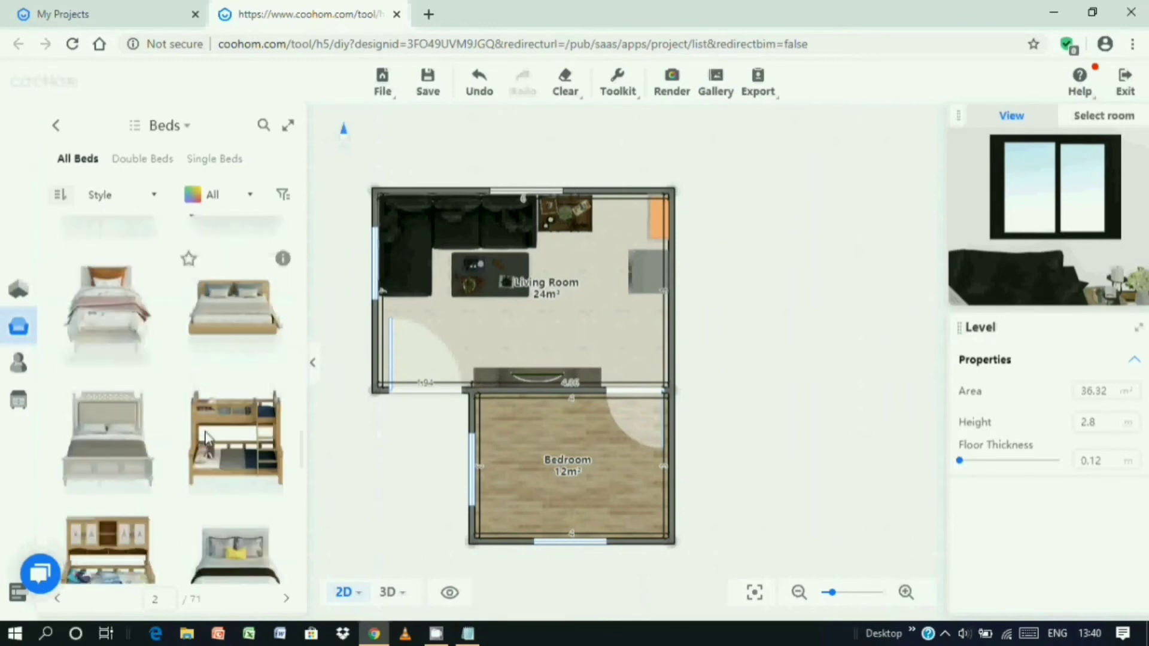
scroll(208, 439, "down", 5)
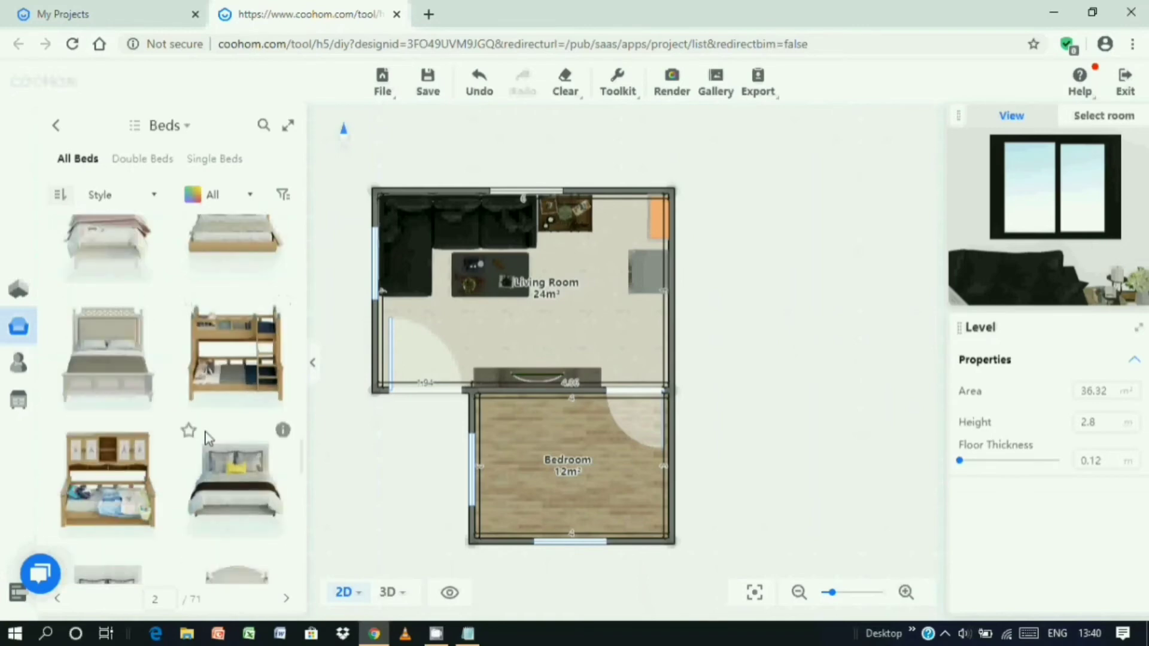
scroll(205, 439, "down", 10)
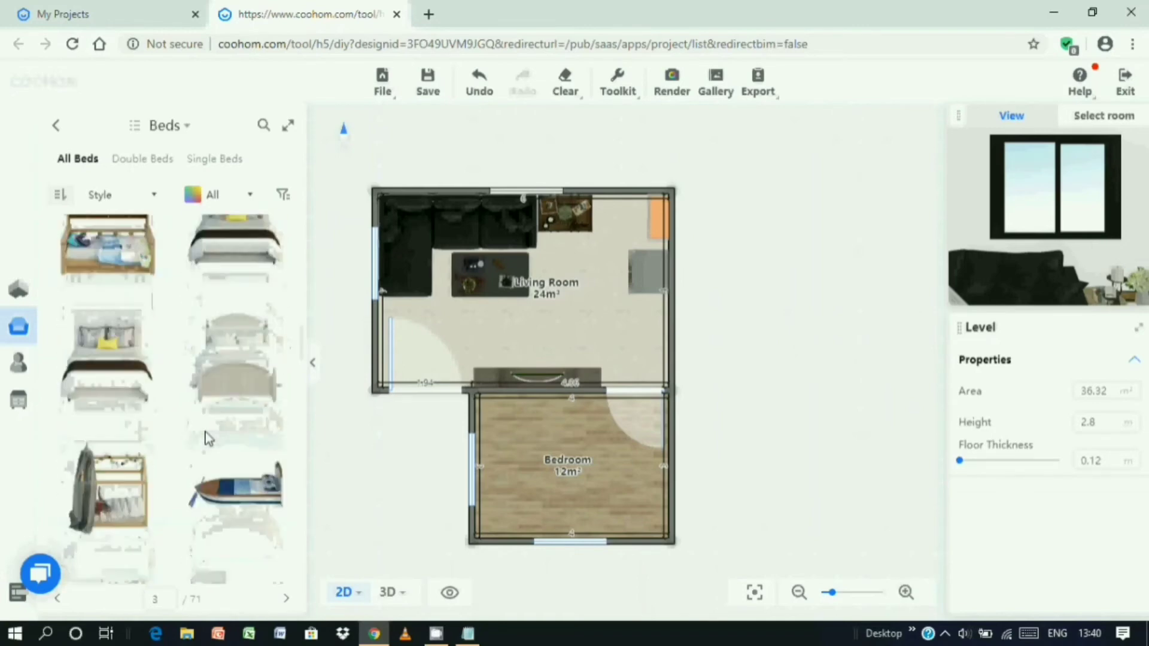
scroll(205, 438, "down", 2)
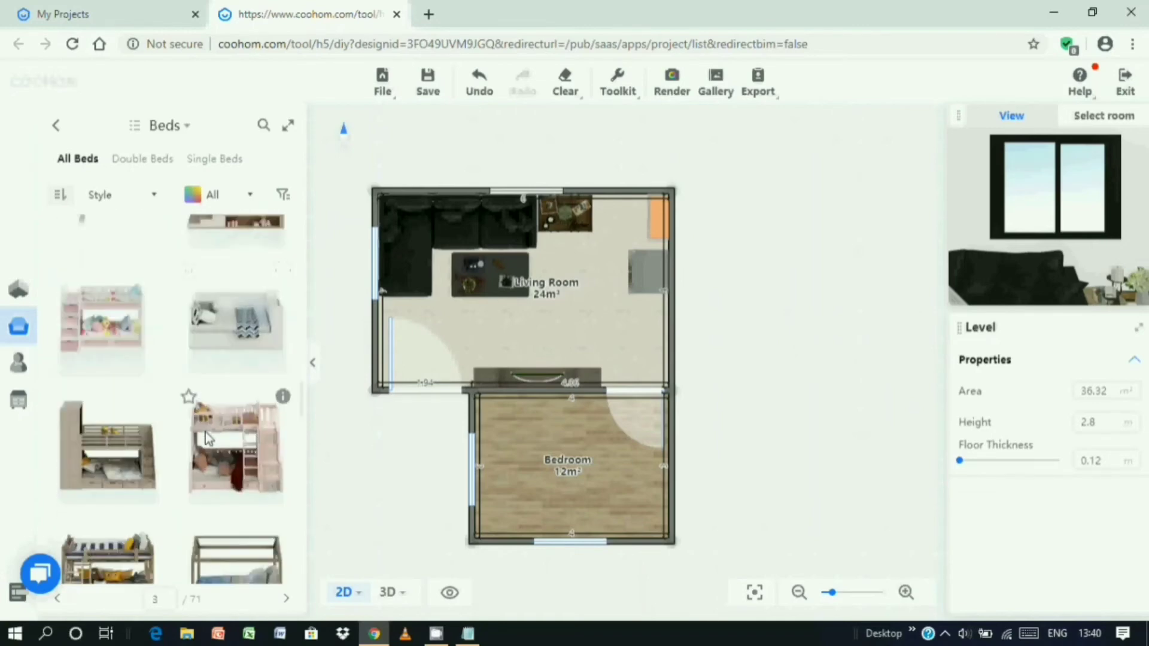
scroll(205, 438, "down", 5)
scroll(205, 438, "down", 2)
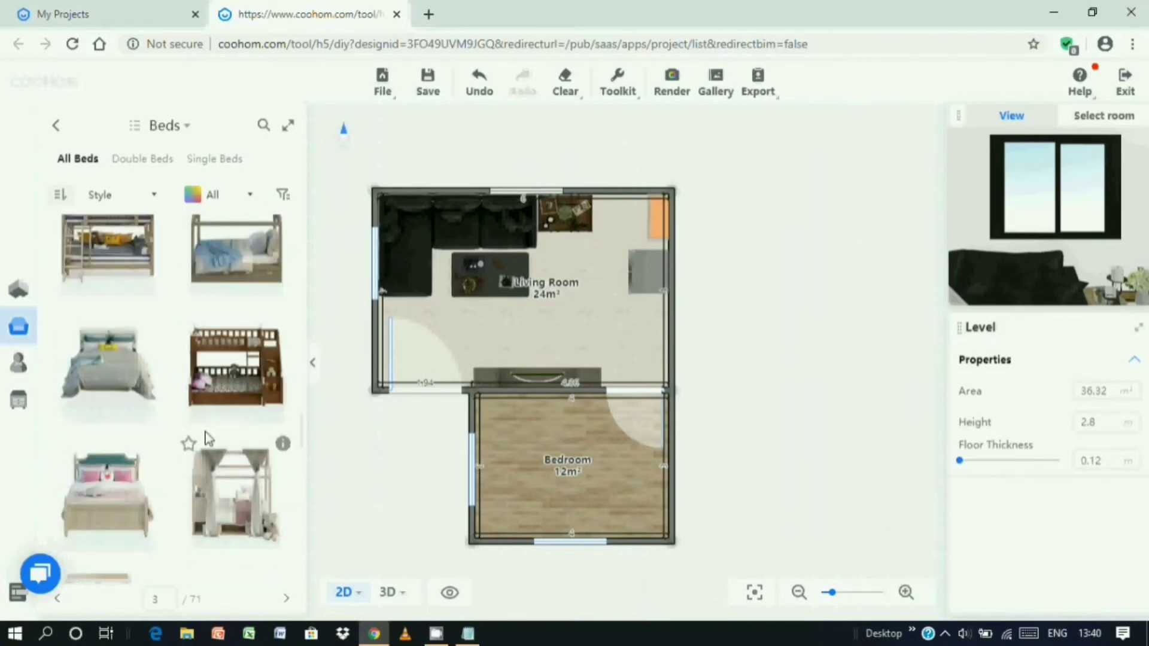
left_click_drag(131, 372, 543, 453)
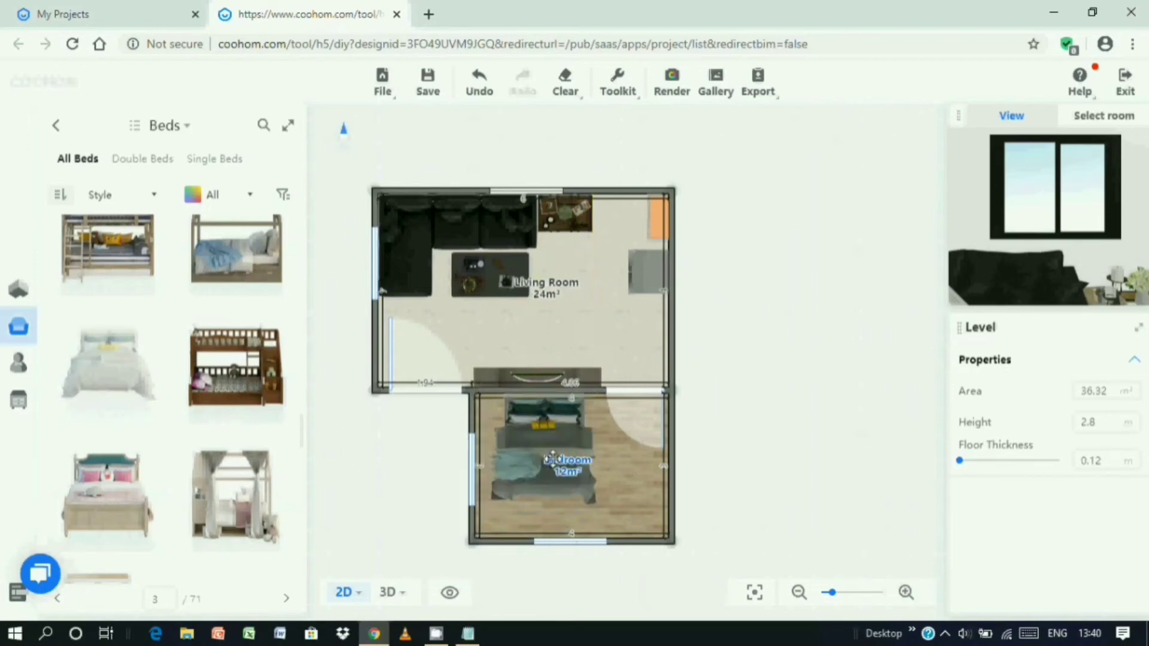
left_click(572, 505)
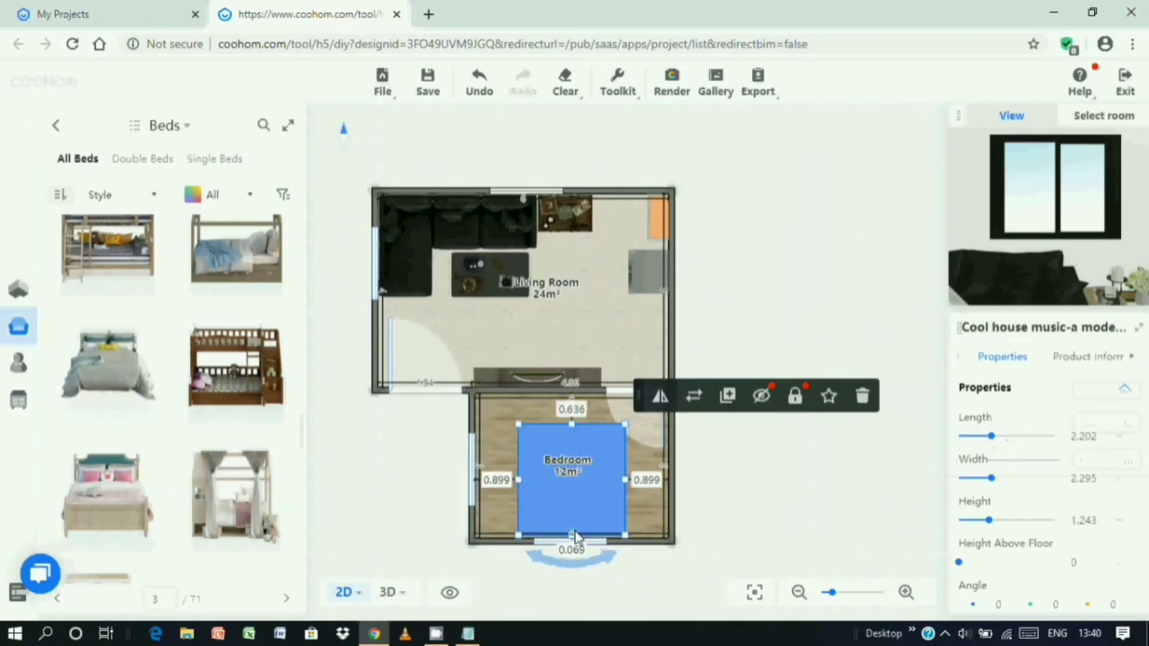
Rotate the bed to 270° and move it towards the bedroom's southeast corner, with its headboard facing the east wall.
left_click_drag(574, 570, 455, 478)
left_click_drag(557, 493, 585, 497)
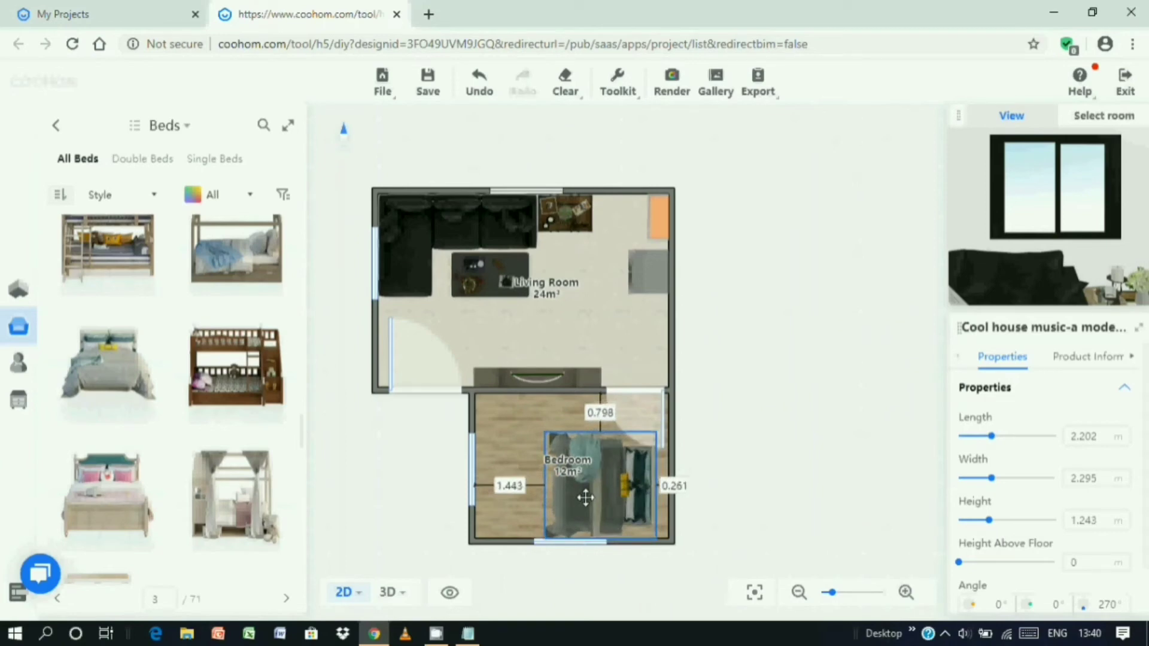
left_click_drag(585, 499, 579, 496)
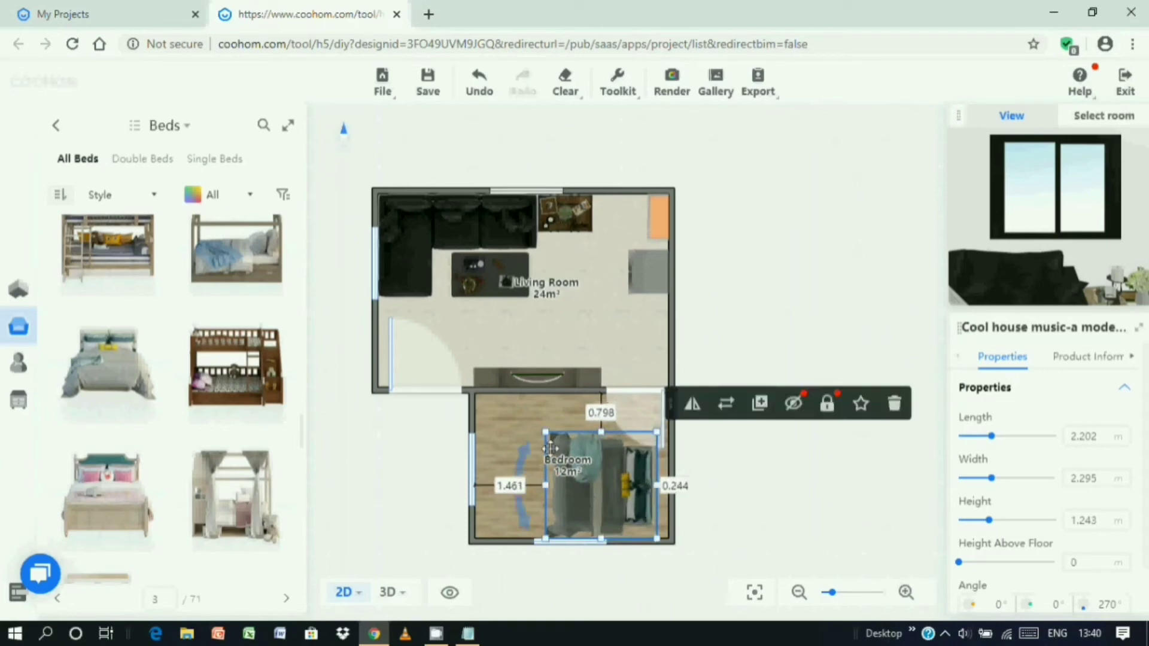
Move the bed against the east wall, resize it to about 2.075 by 2.163 m, and extend its foot end further west.
left_click_drag(549, 435, 564, 450)
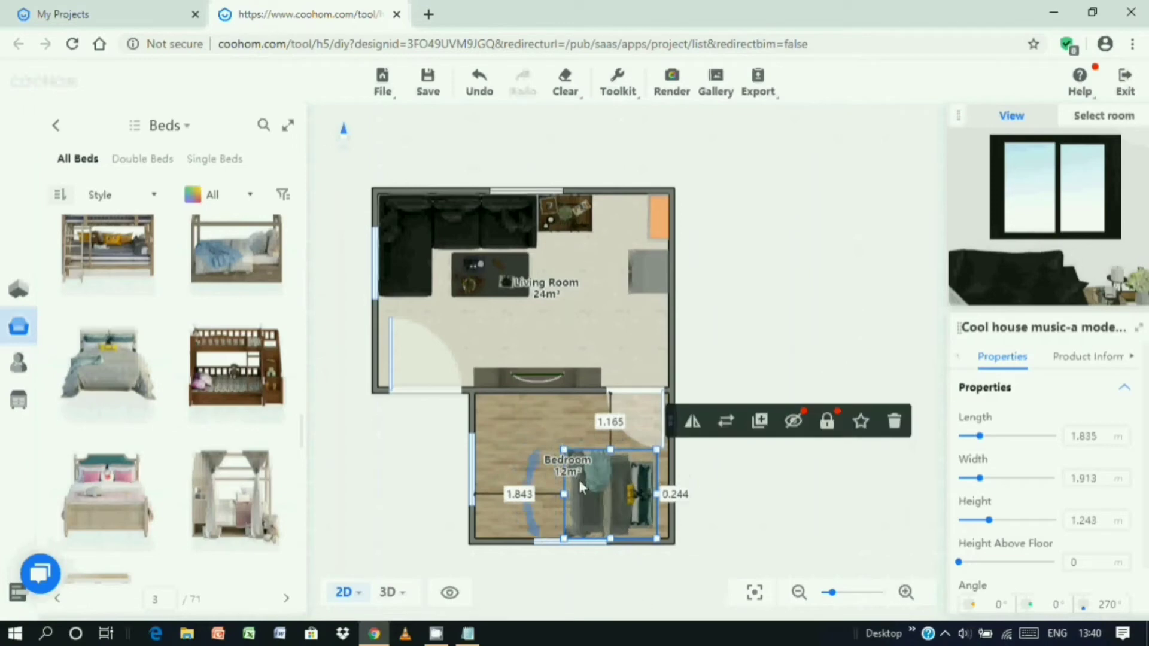
left_click_drag(592, 500, 618, 503)
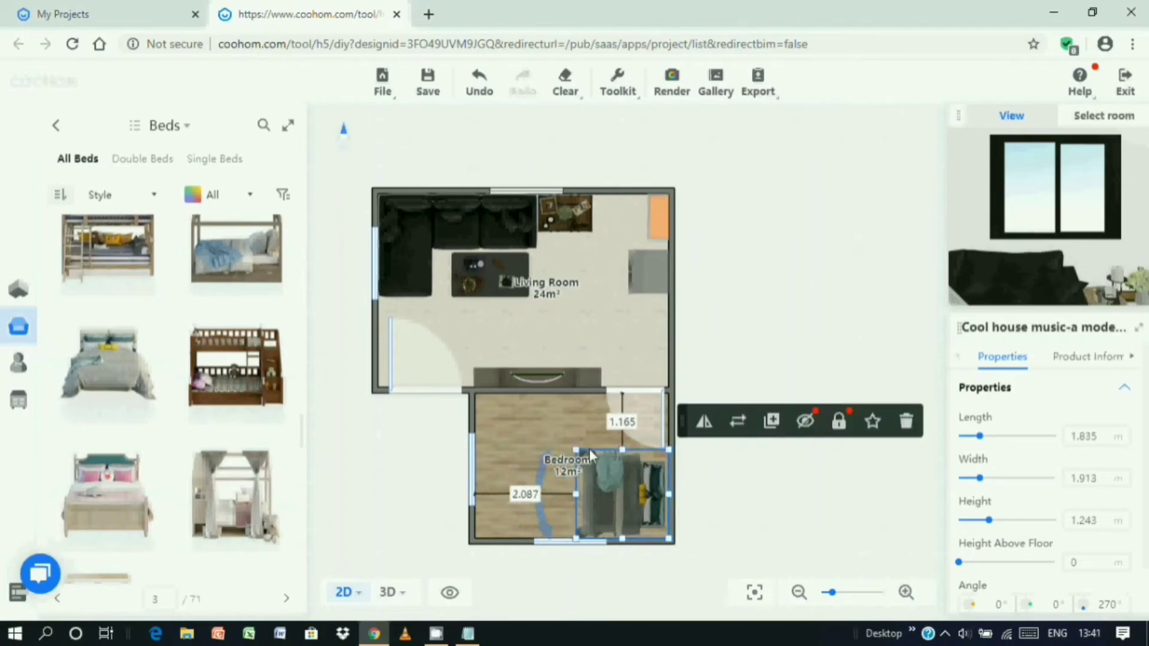
left_click_drag(568, 453, 565, 443)
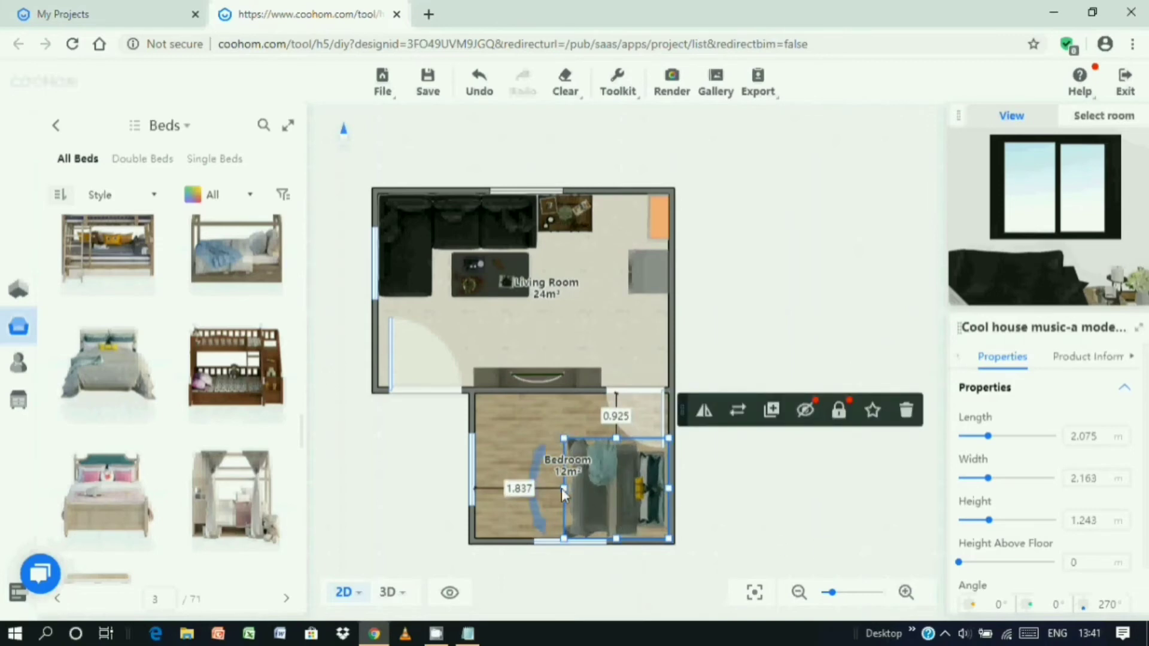
left_click_drag(568, 492, 542, 494)
left_click(809, 568)
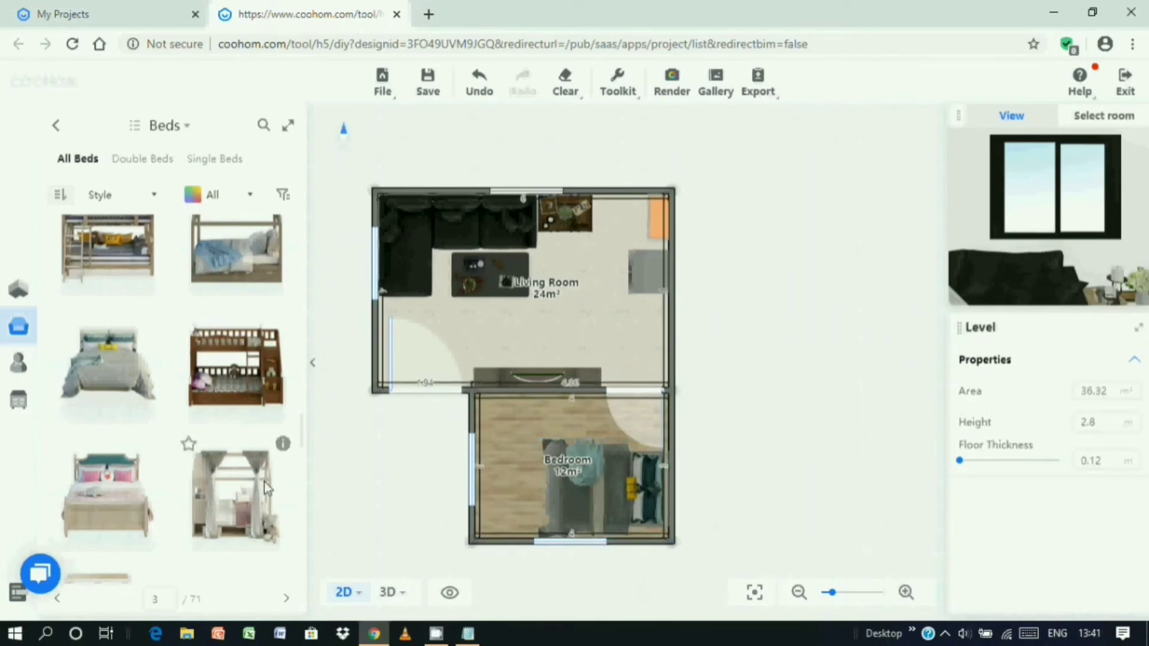
Place the tall dark bookcase from the storage furniture in the bedroom's southwest corner, against the south wall.
scroll(216, 490, "down", 3)
scroll(214, 482, "up", 3)
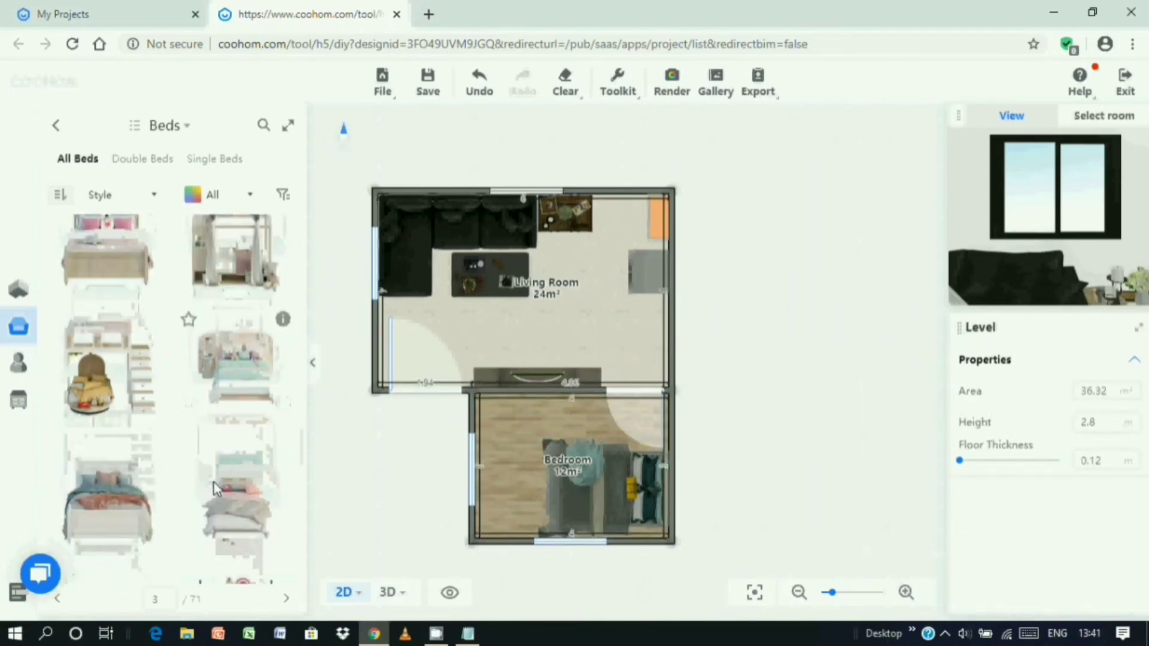
left_click(56, 126)
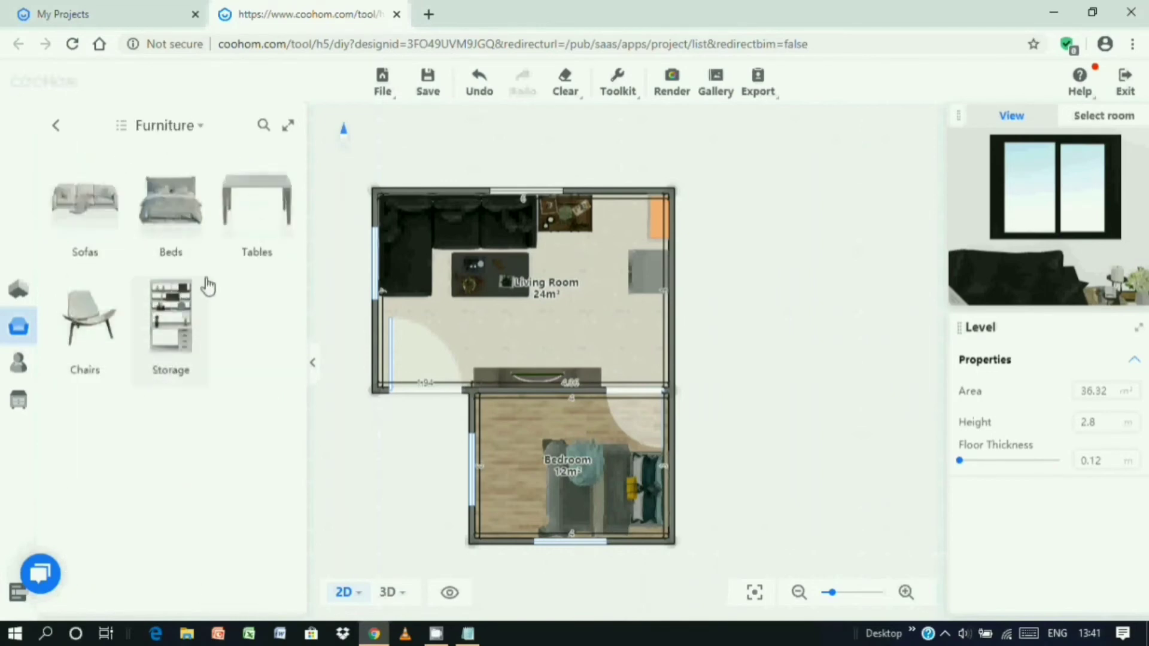
left_click(186, 327)
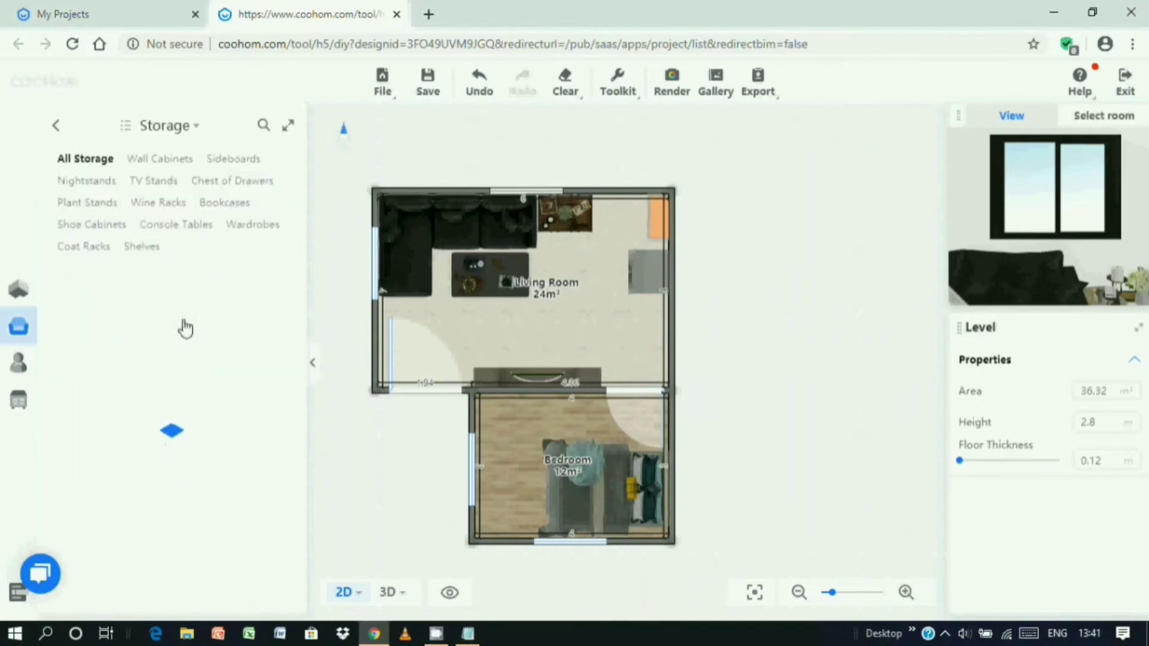
scroll(220, 476, "down", 5)
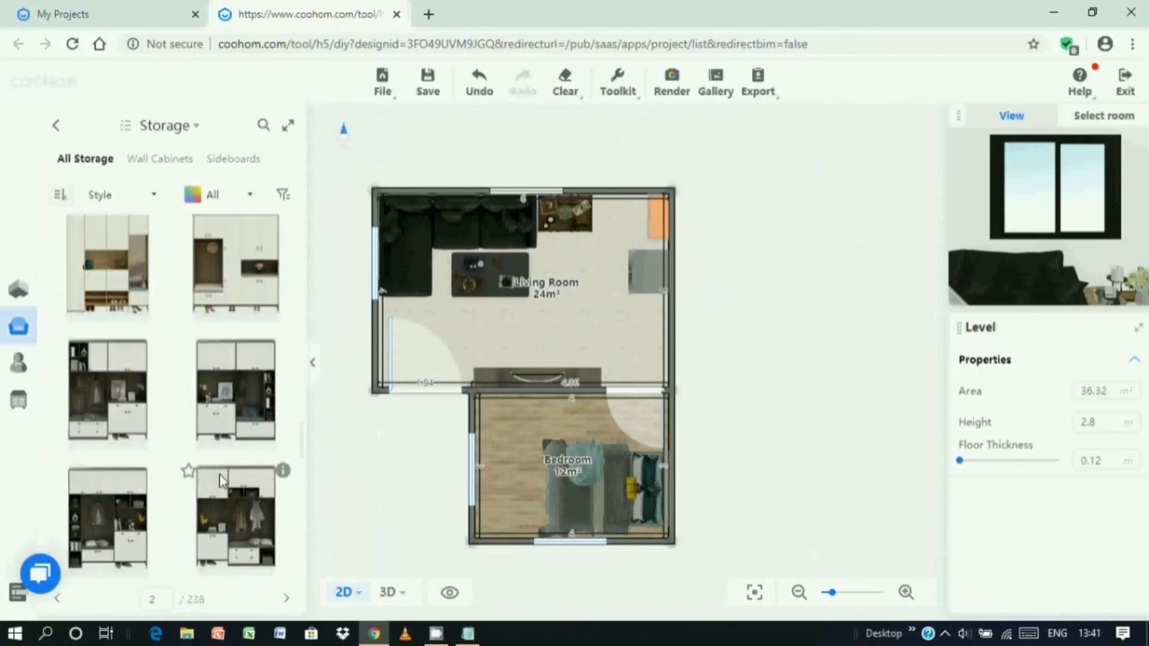
scroll(221, 478, "down", 5)
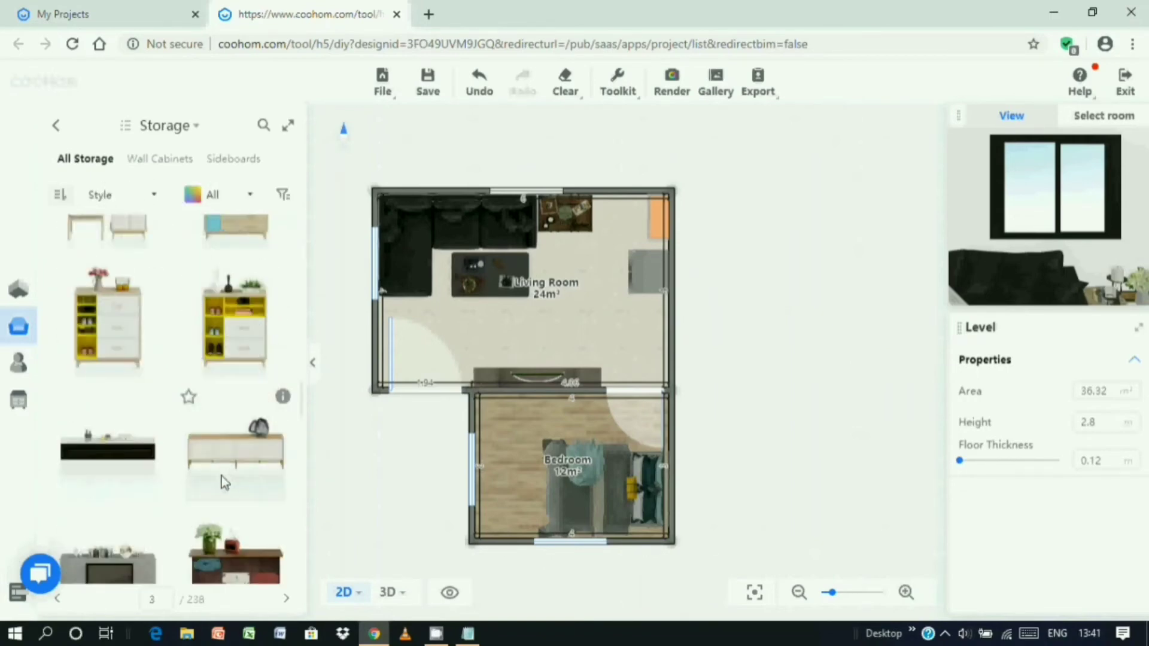
scroll(224, 482, "down", 5)
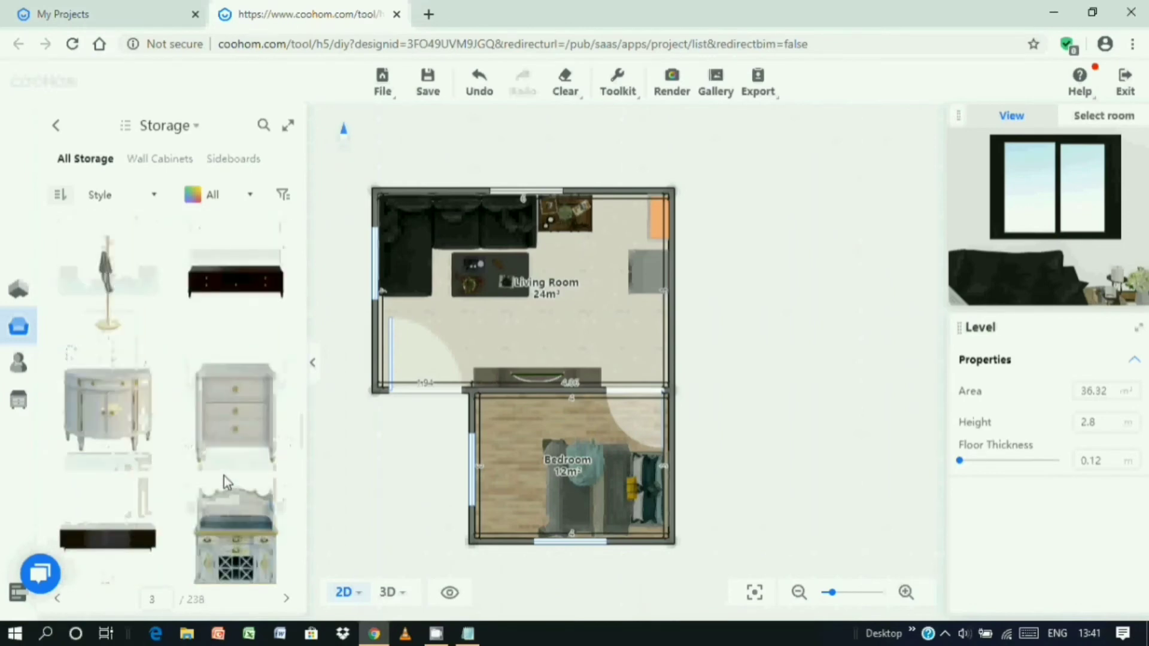
scroll(224, 479, "down", 6)
scroll(223, 475, "up", 5)
scroll(224, 475, "up", 3)
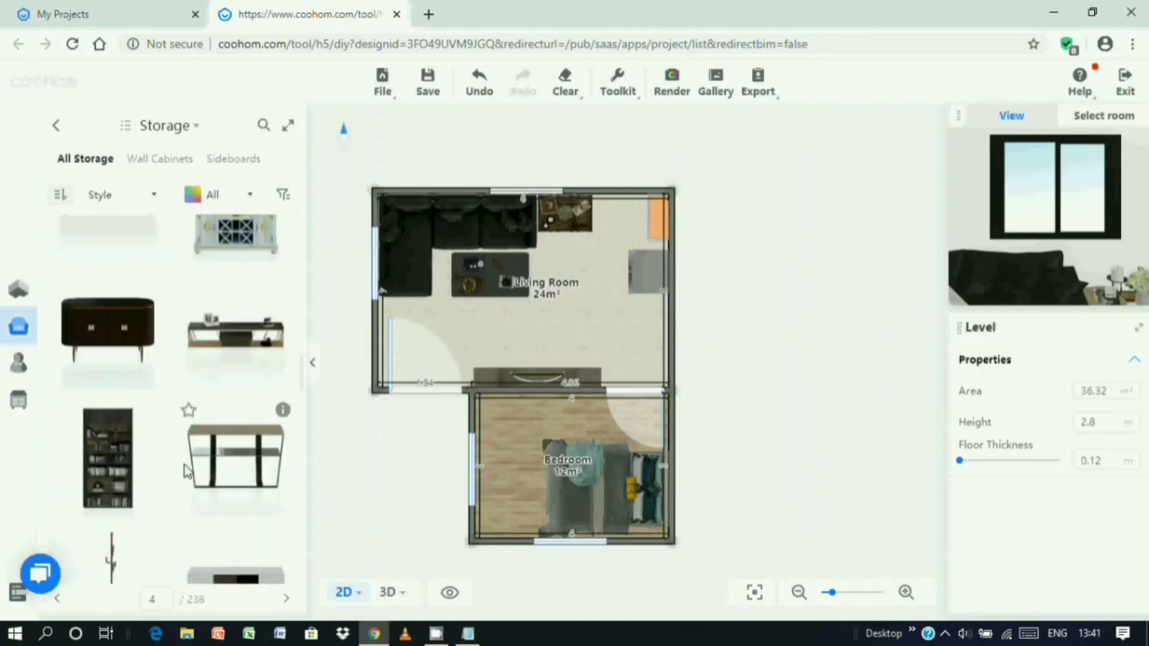
left_click_drag(116, 461, 510, 533)
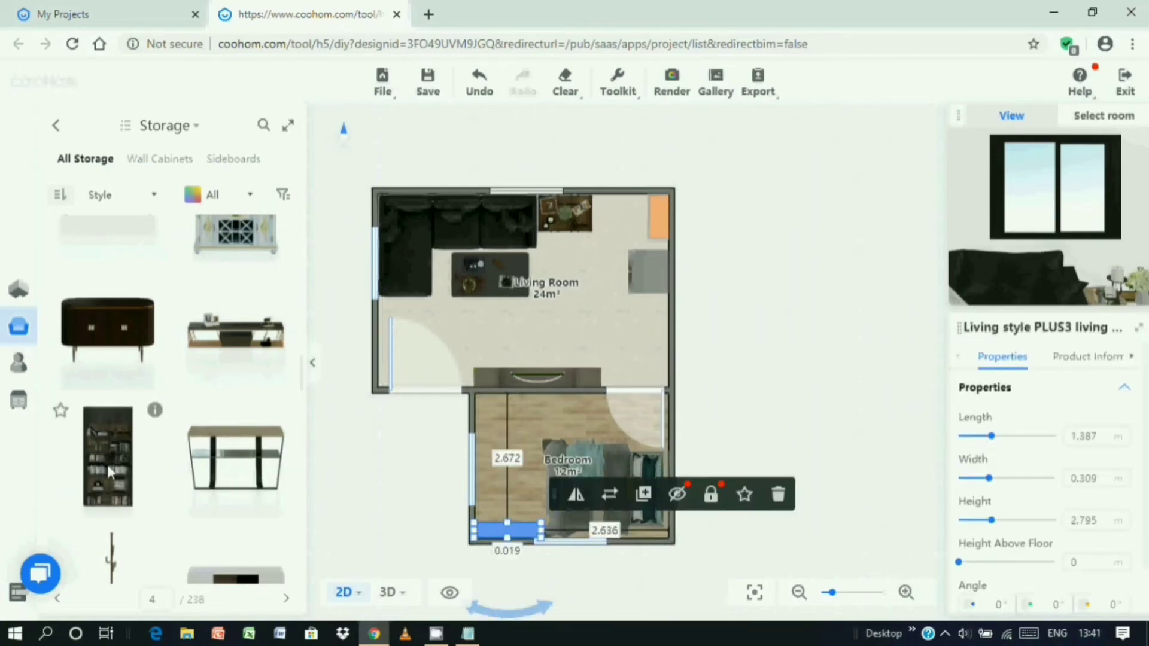
Place the computer desk with the monitor and green divider from the computer desk models in the bedroom.
scroll(107, 464, "down", 2)
left_click(55, 125)
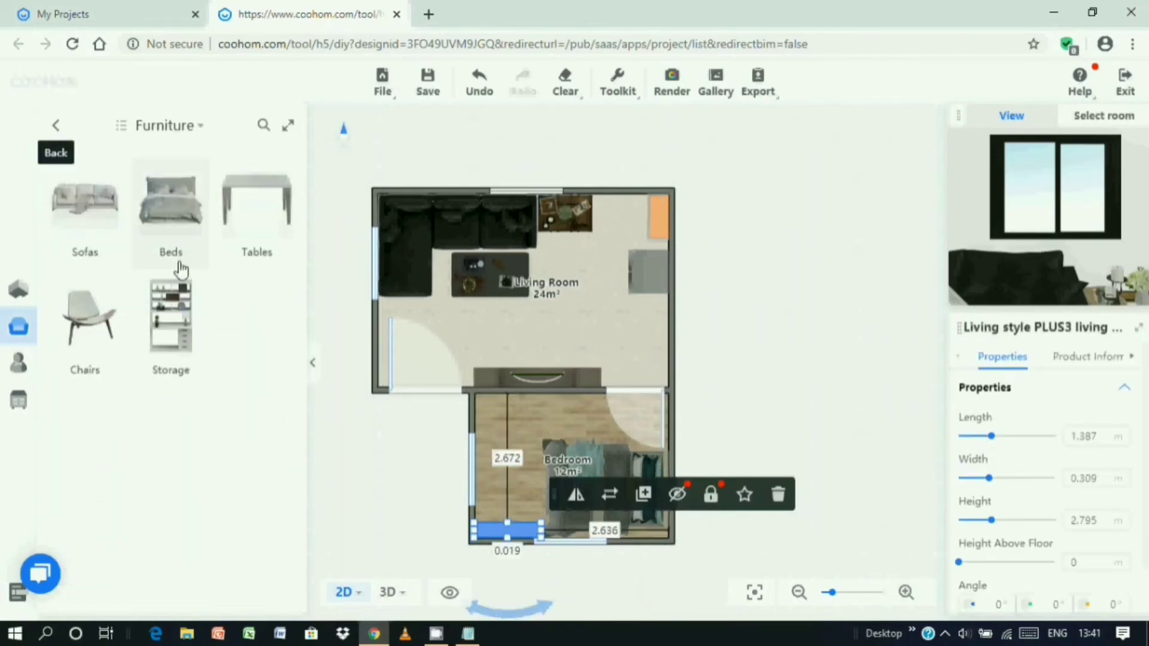
left_click(265, 225)
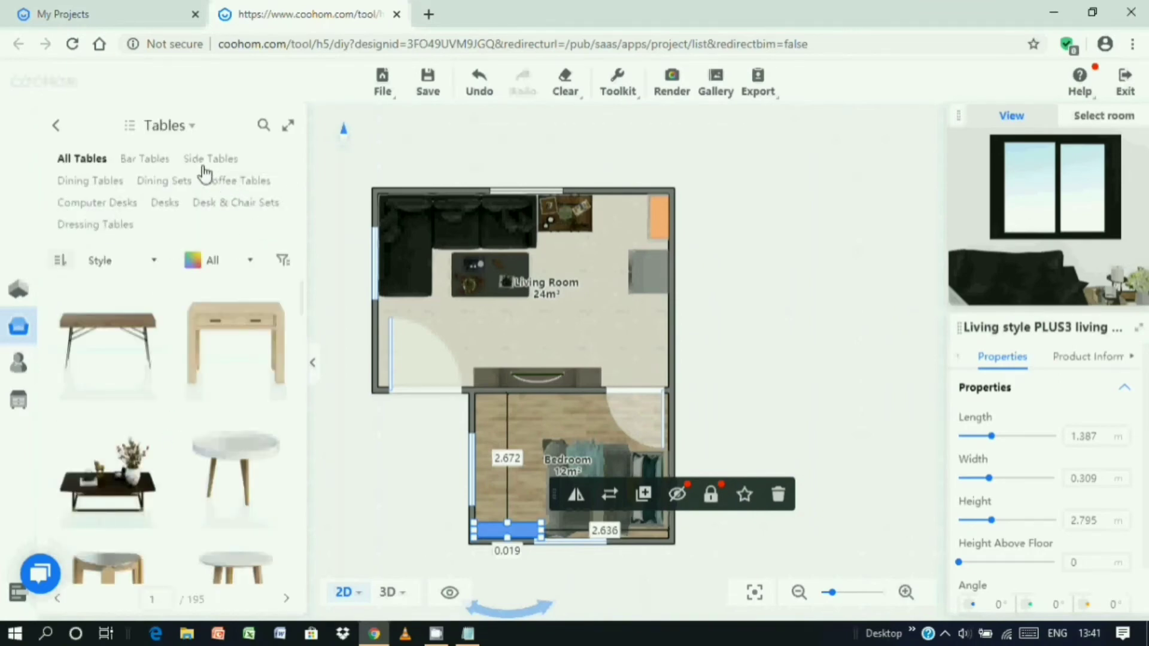
left_click(109, 207)
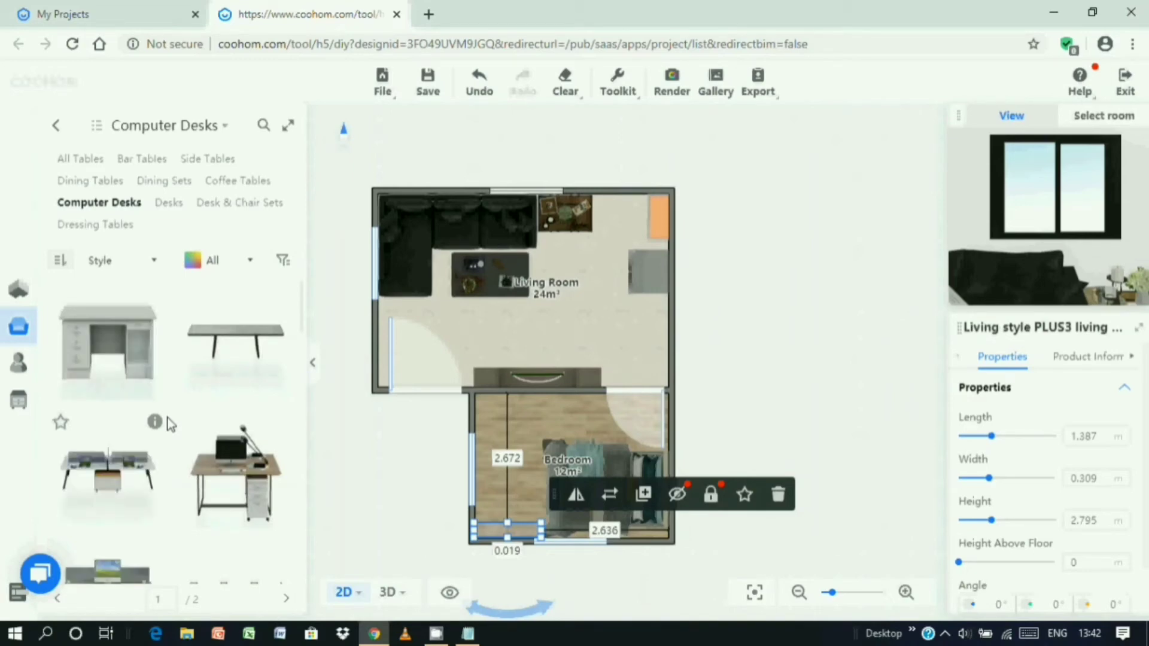
scroll(170, 424, "down", 5)
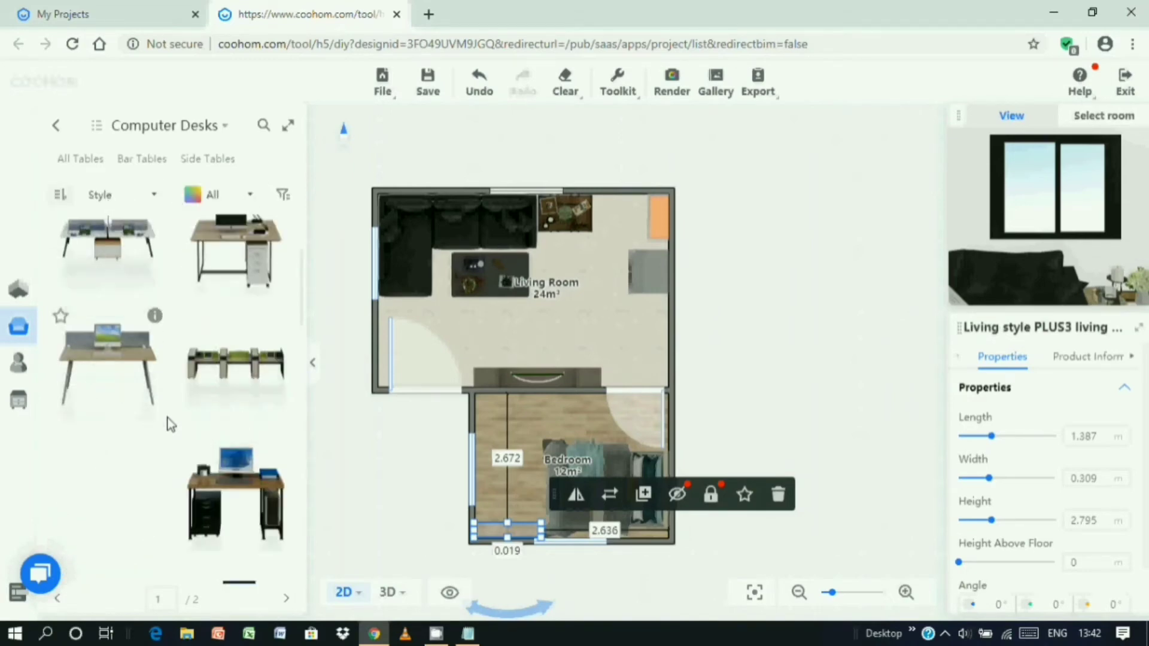
scroll(170, 424, "down", 3)
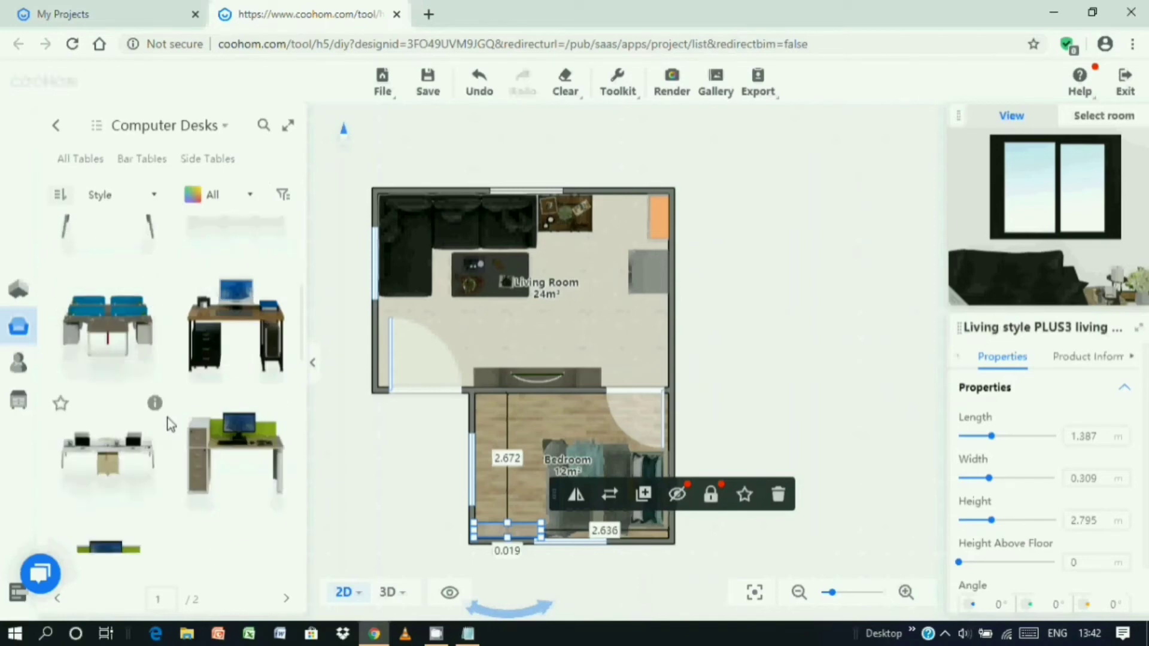
scroll(170, 424, "down", 2)
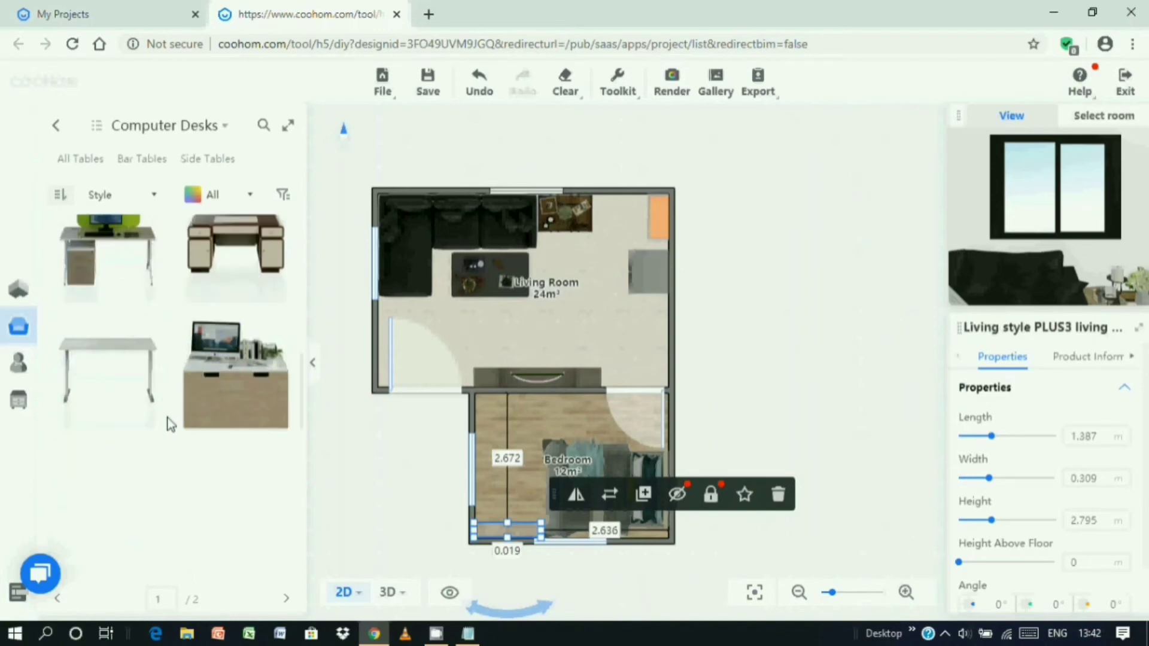
scroll(169, 424, "down", 2)
scroll(170, 424, "up", 4)
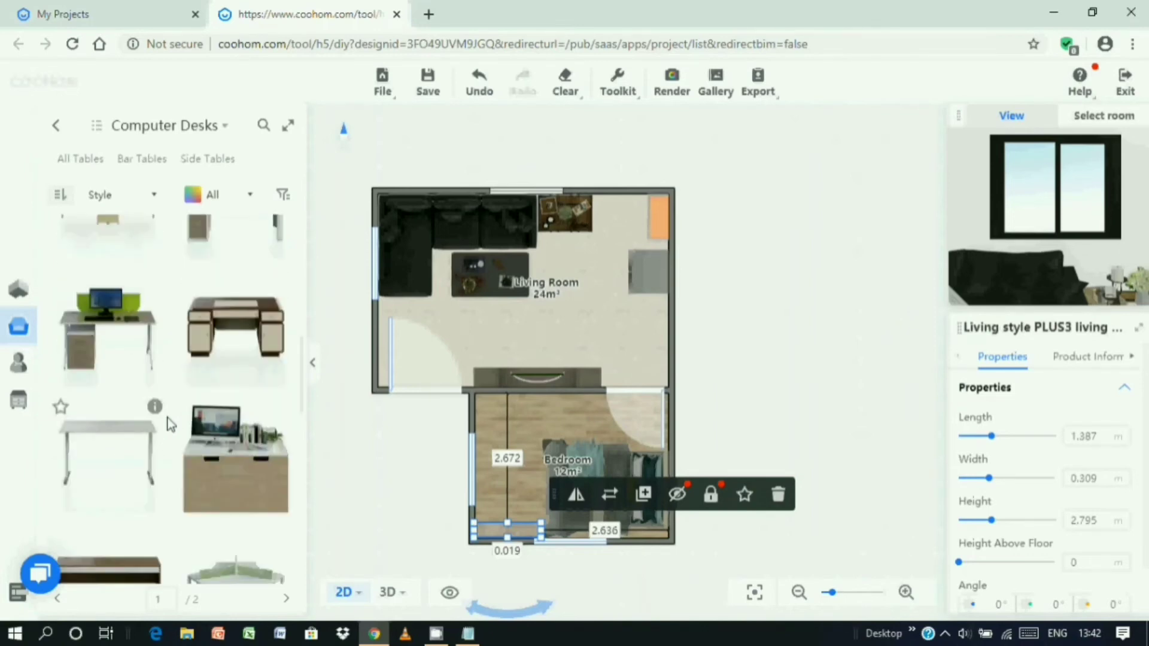
left_click_drag(108, 332, 506, 412)
Rotate the computer desk a quarter turn and move it into the bedroom's northwest corner, against the west wall.
left_click_drag(510, 489, 594, 410)
left_click_drag(511, 421, 482, 442)
left_click_drag(482, 441, 477, 442)
left_click(406, 474)
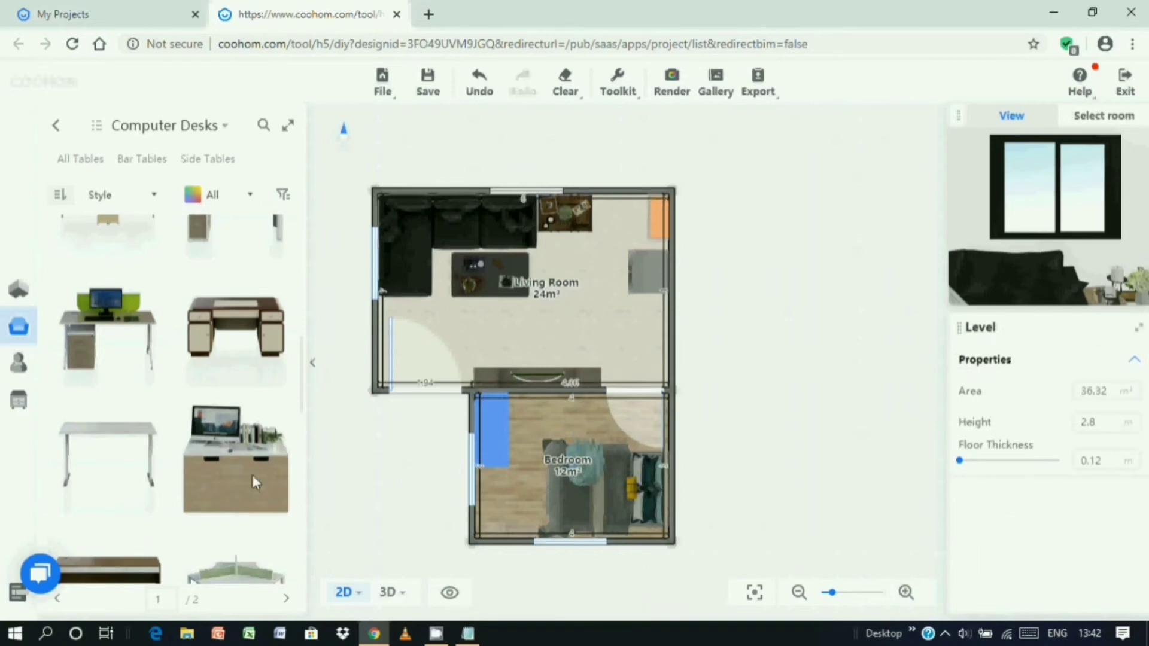
Look through the remaining computer desks and the chair models for a chair that suits the bedroom's computer desk.
scroll(210, 461, "down", 3)
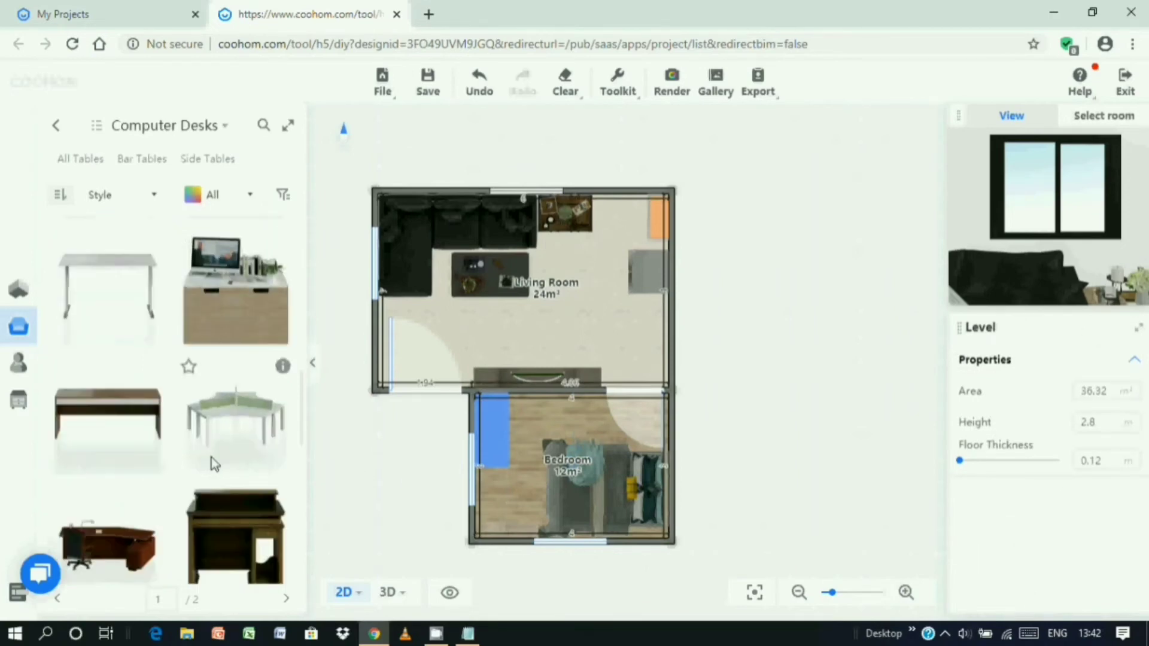
scroll(211, 460, "down", 3)
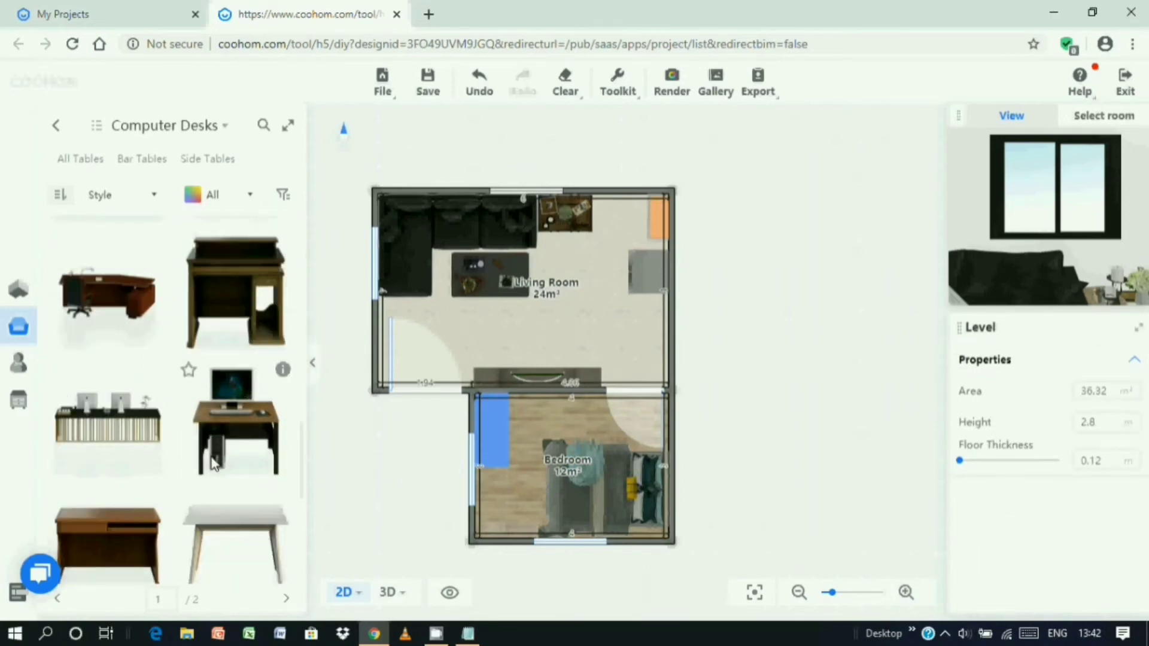
left_click(55, 125)
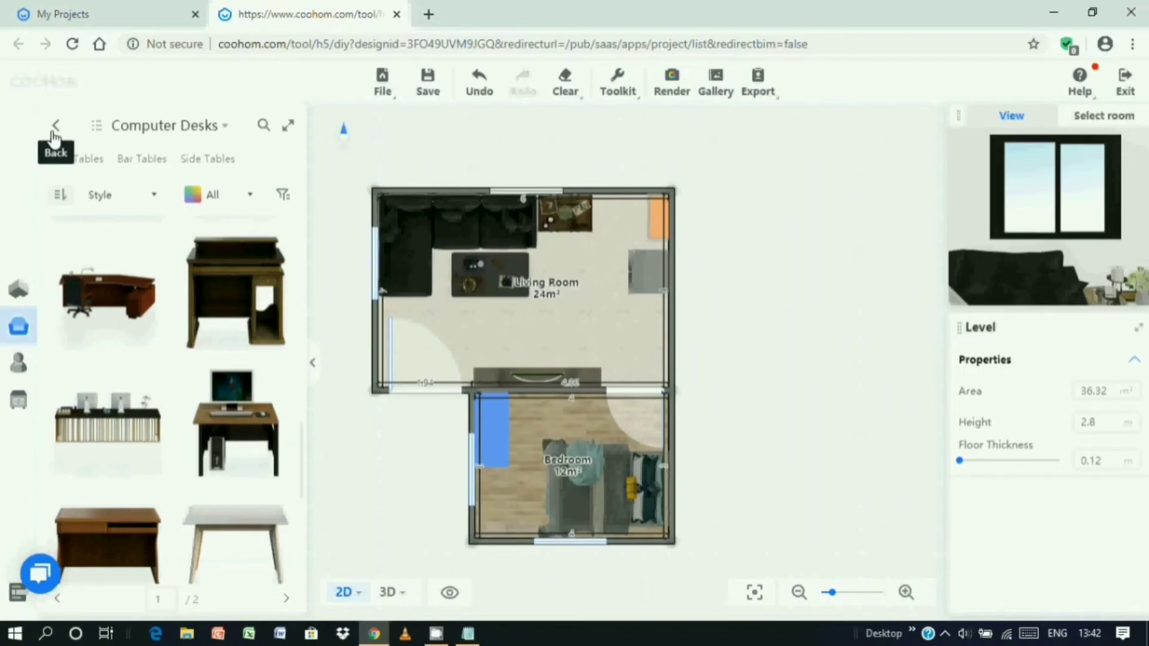
left_click(99, 328)
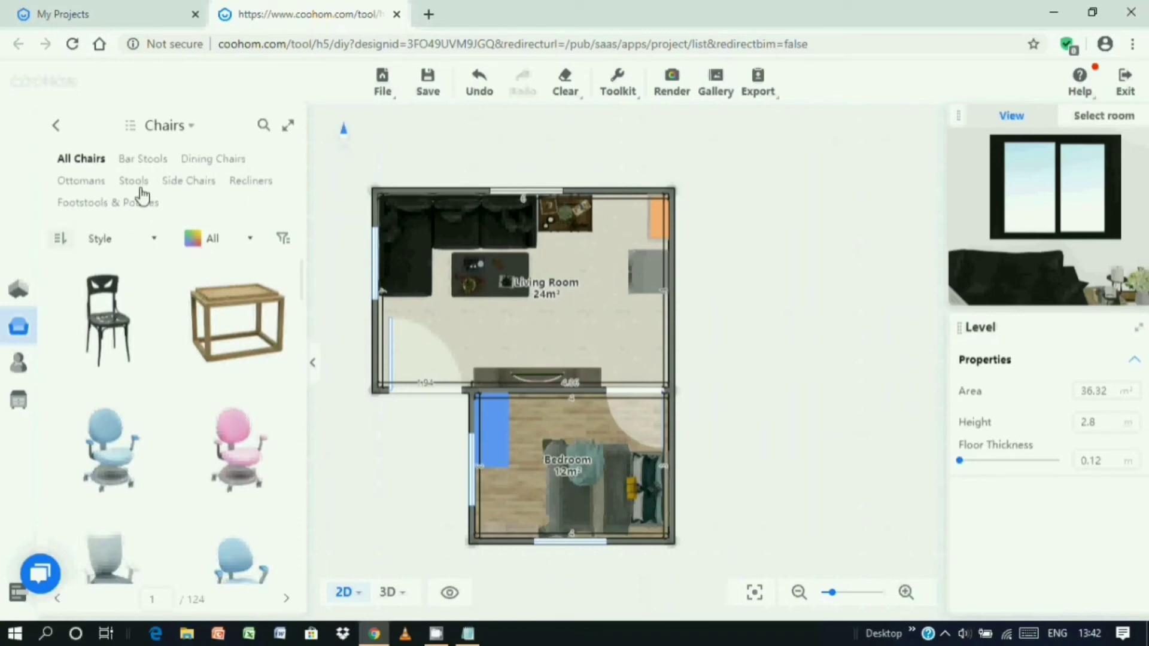
scroll(156, 377, "down", 5)
scroll(171, 400, "down", 10)
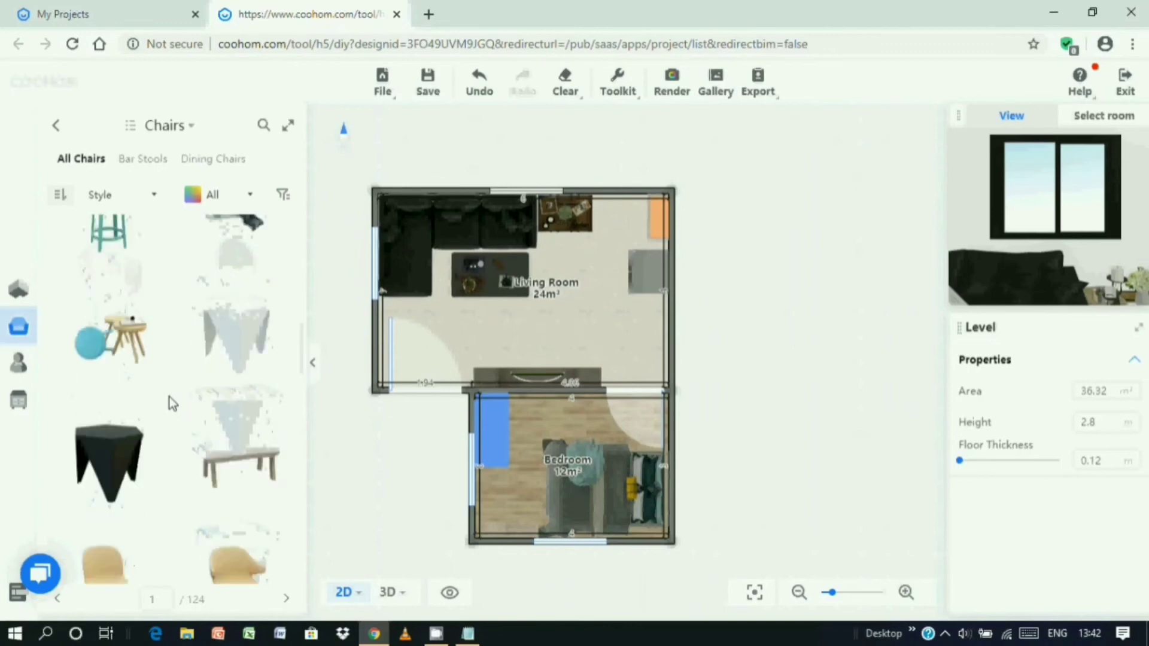
scroll(170, 397, "down", 8)
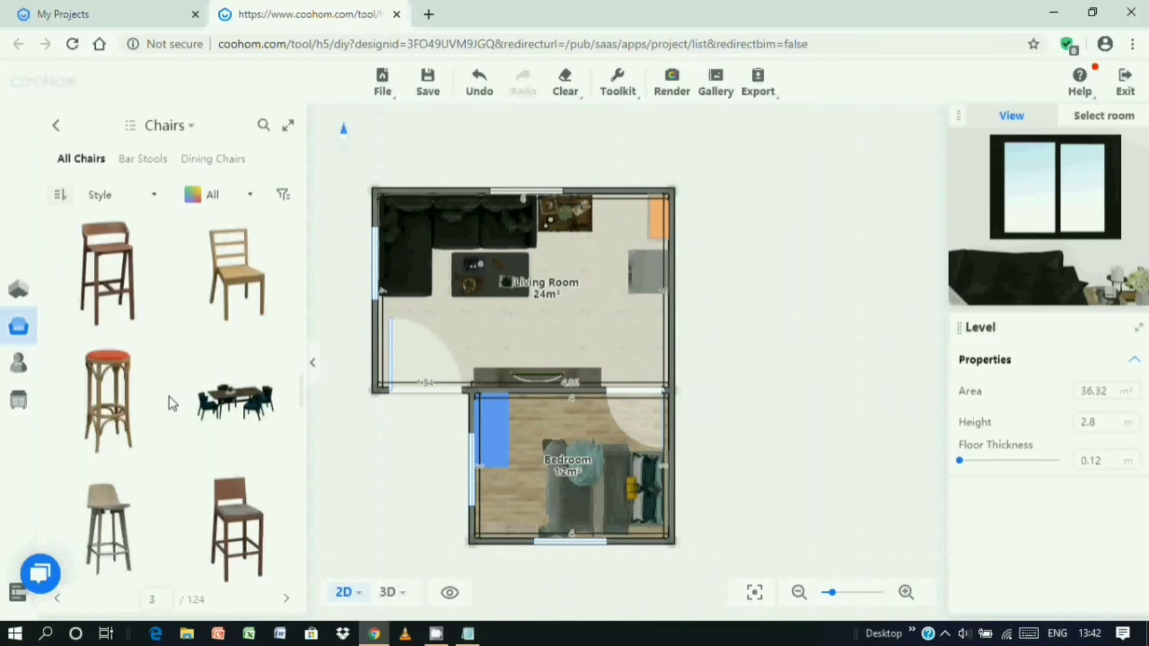
scroll(170, 396, "down", 8)
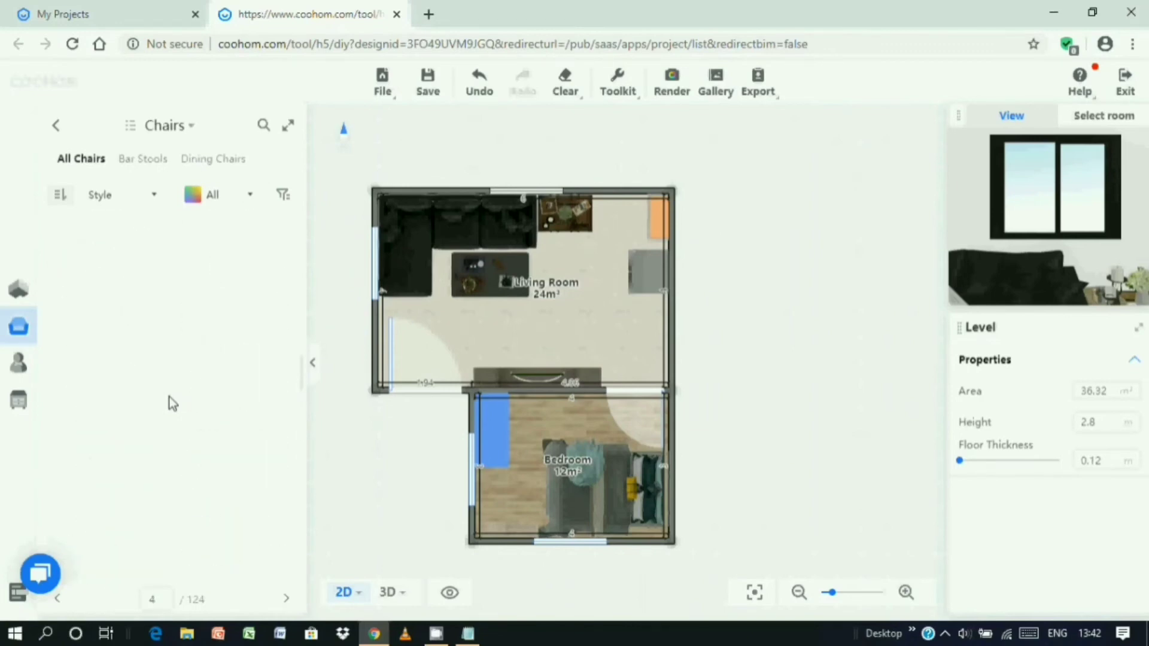
scroll(170, 397, "down", 8)
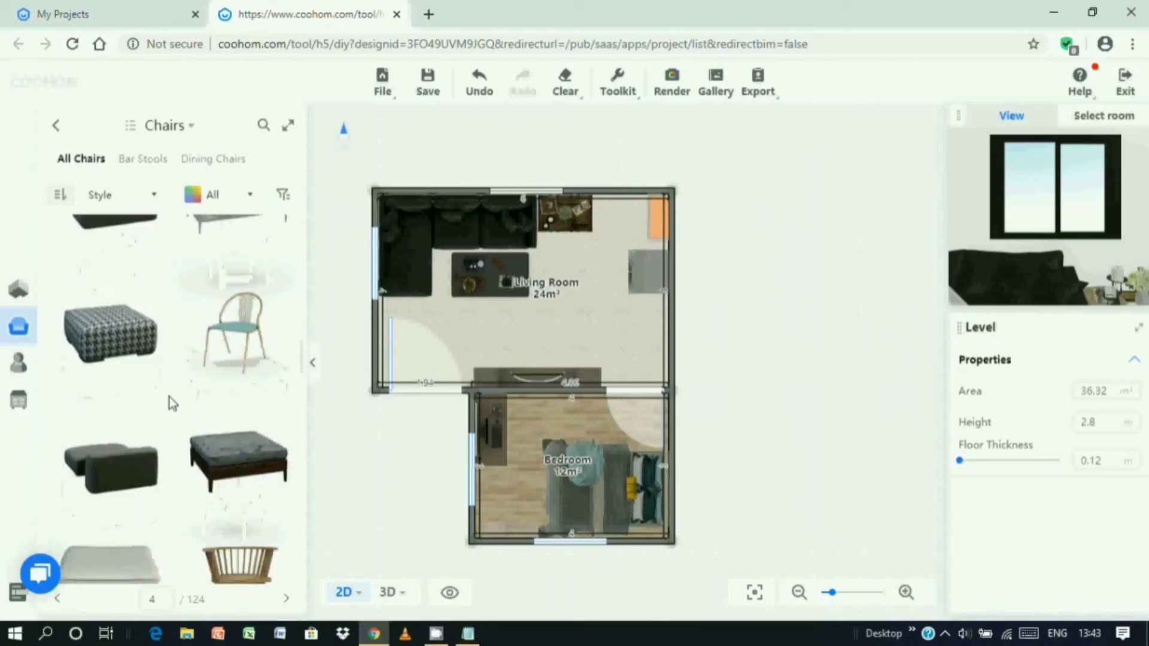
scroll(170, 397, "down", 3)
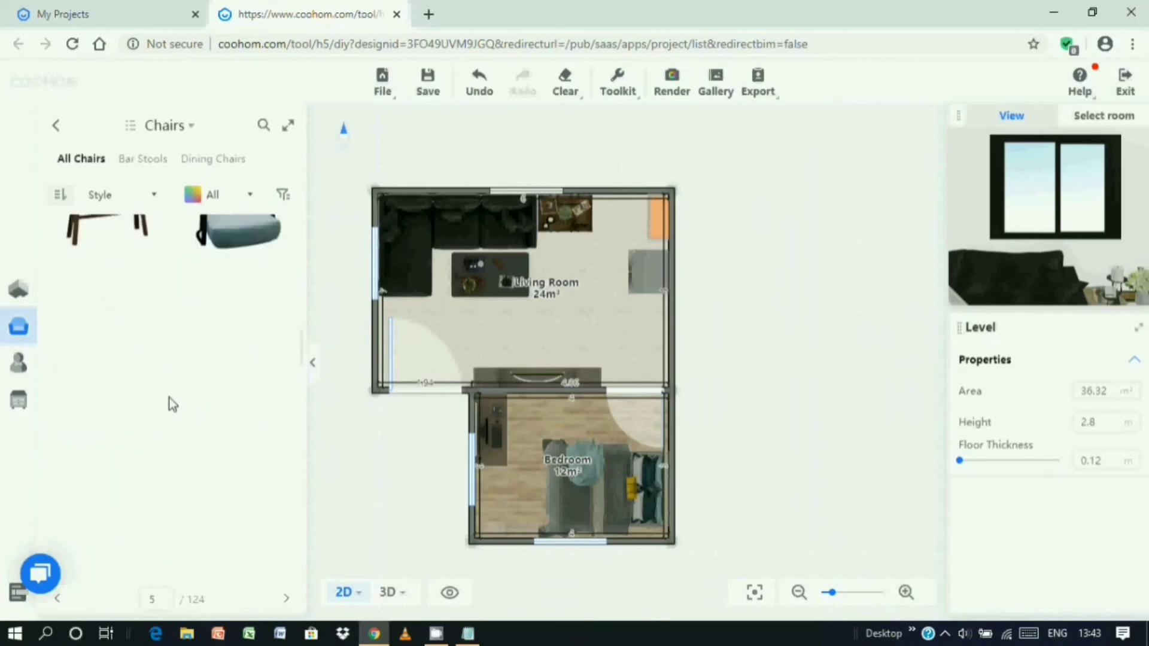
scroll(177, 397, "down", 5)
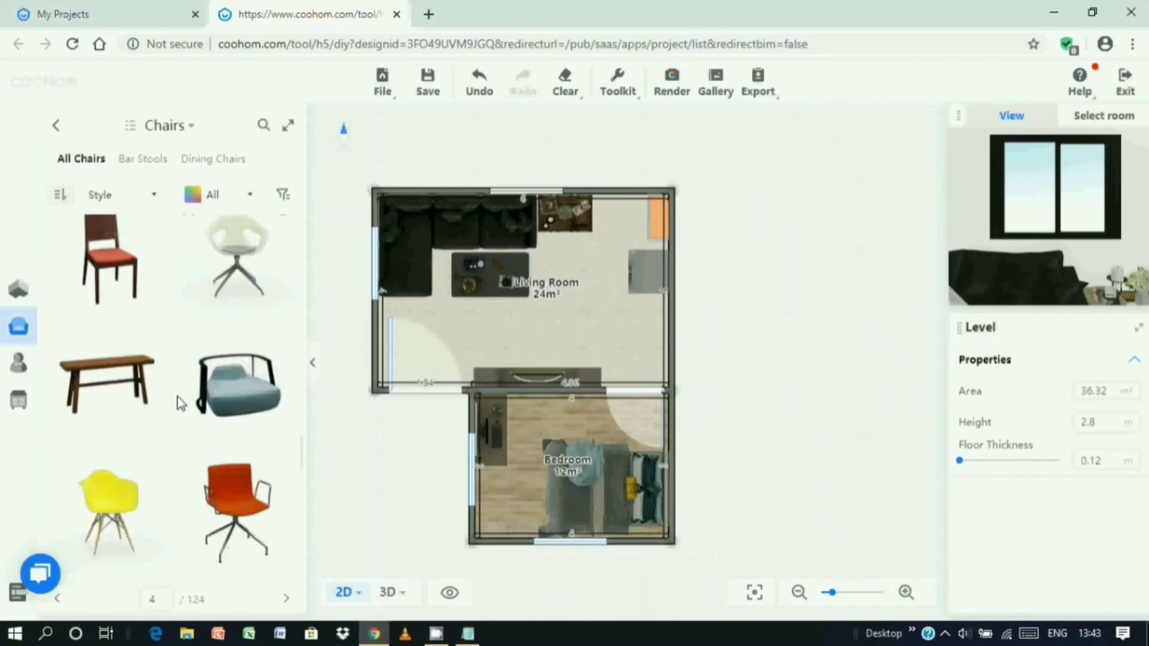
scroll(177, 396, "down", 10)
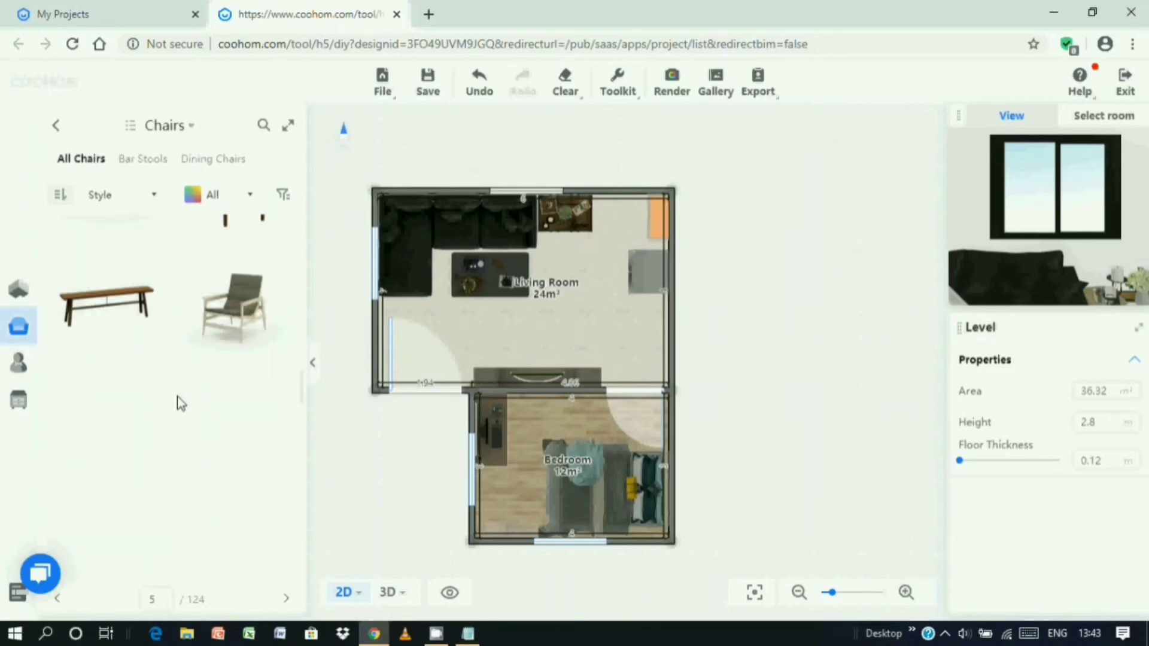
scroll(177, 396, "down", 5)
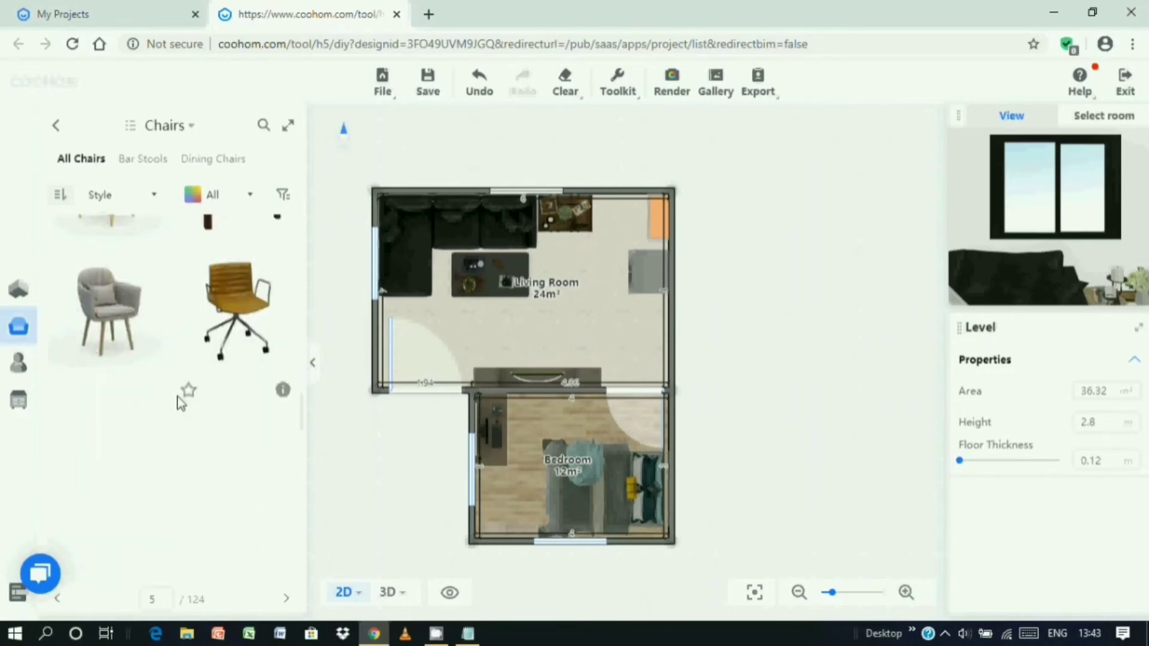
scroll(177, 396, "down", 10)
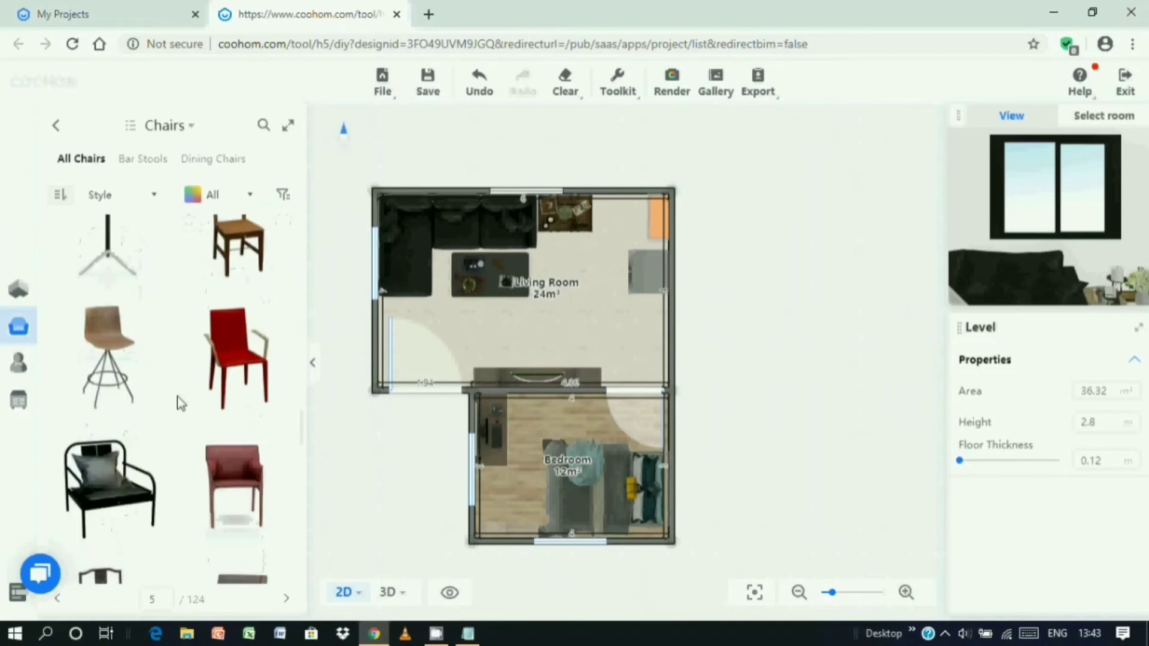
scroll(178, 400, "down", 5)
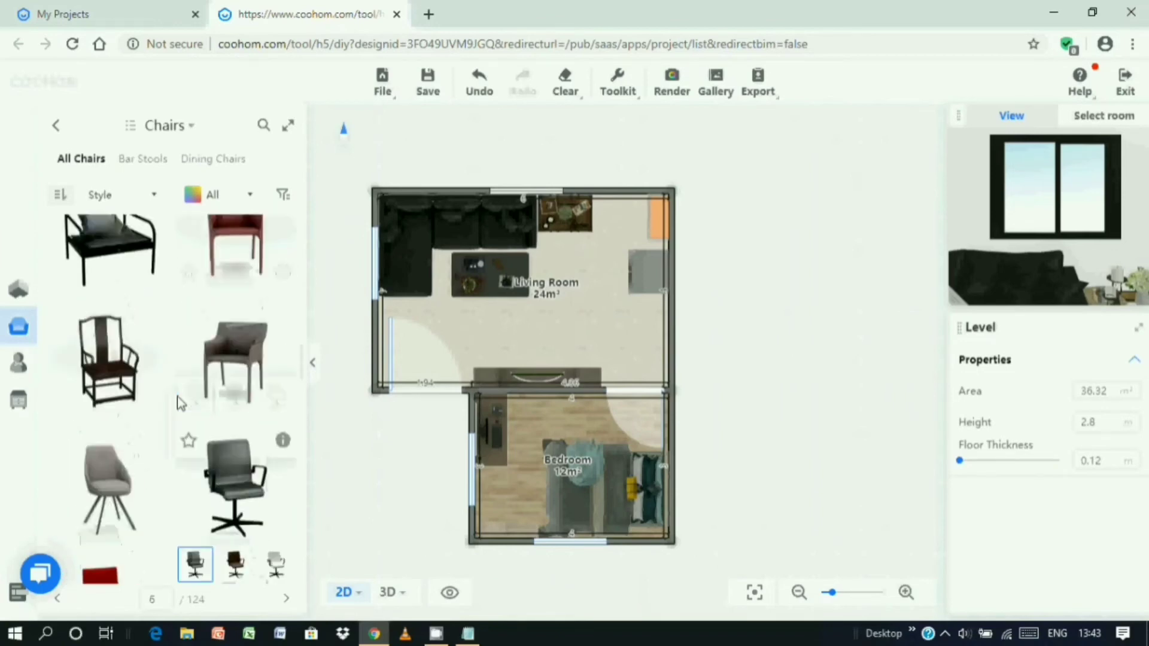
scroll(177, 398, "down", 5)
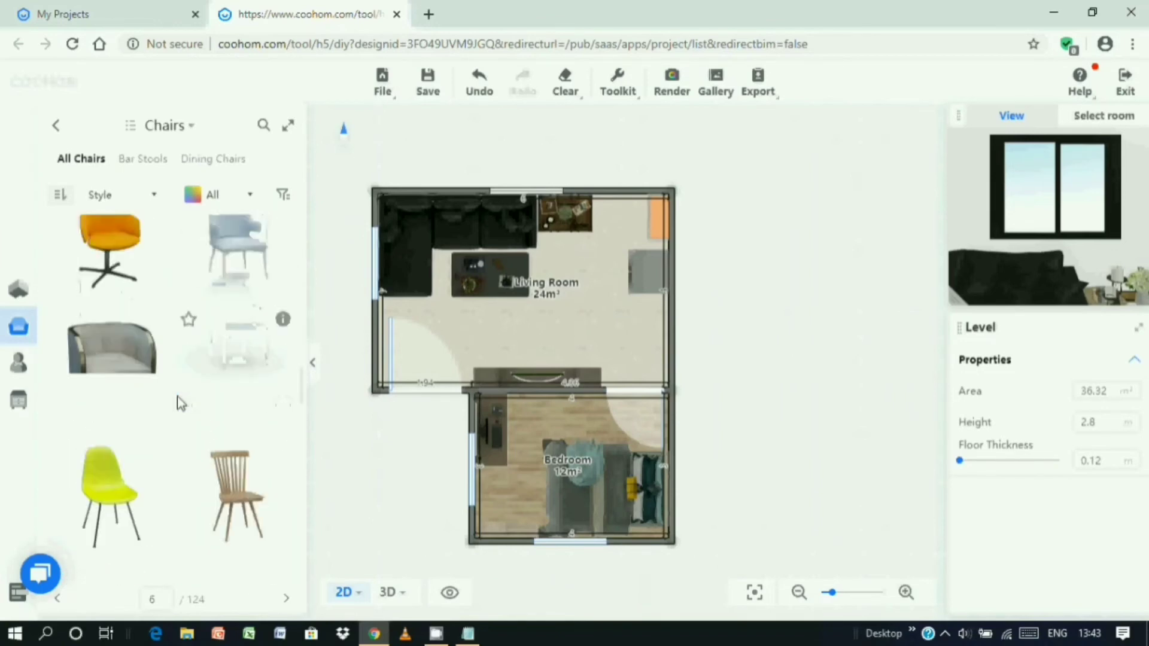
scroll(178, 398, "down", 5)
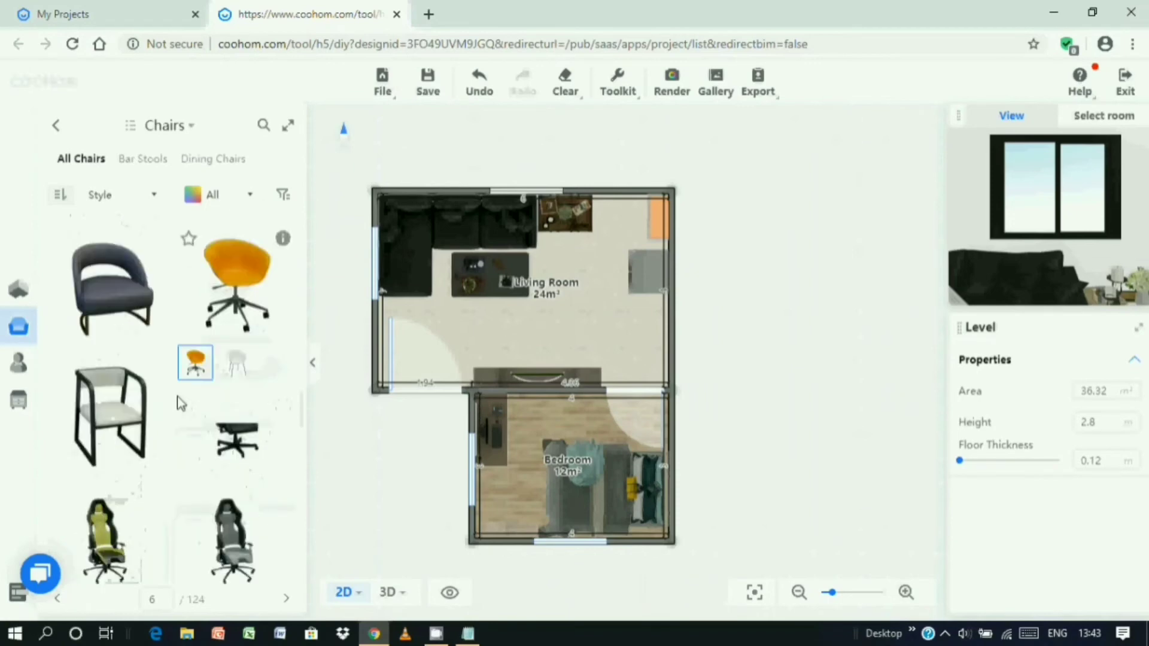
scroll(178, 398, "down", 4)
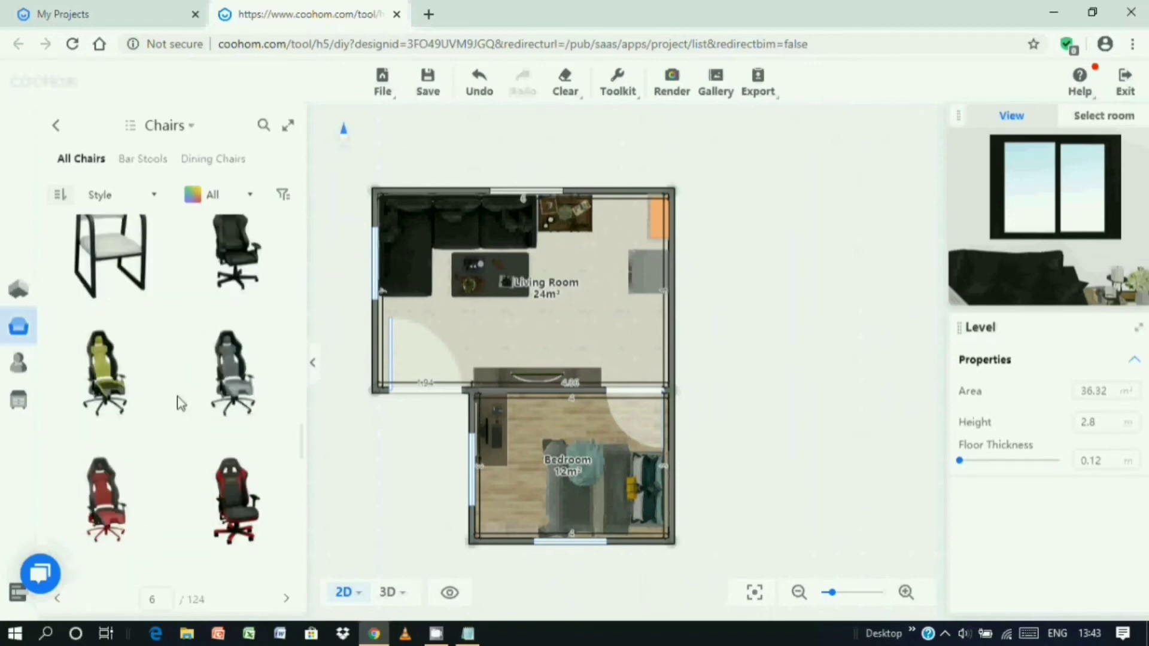
scroll(177, 396, "down", 5)
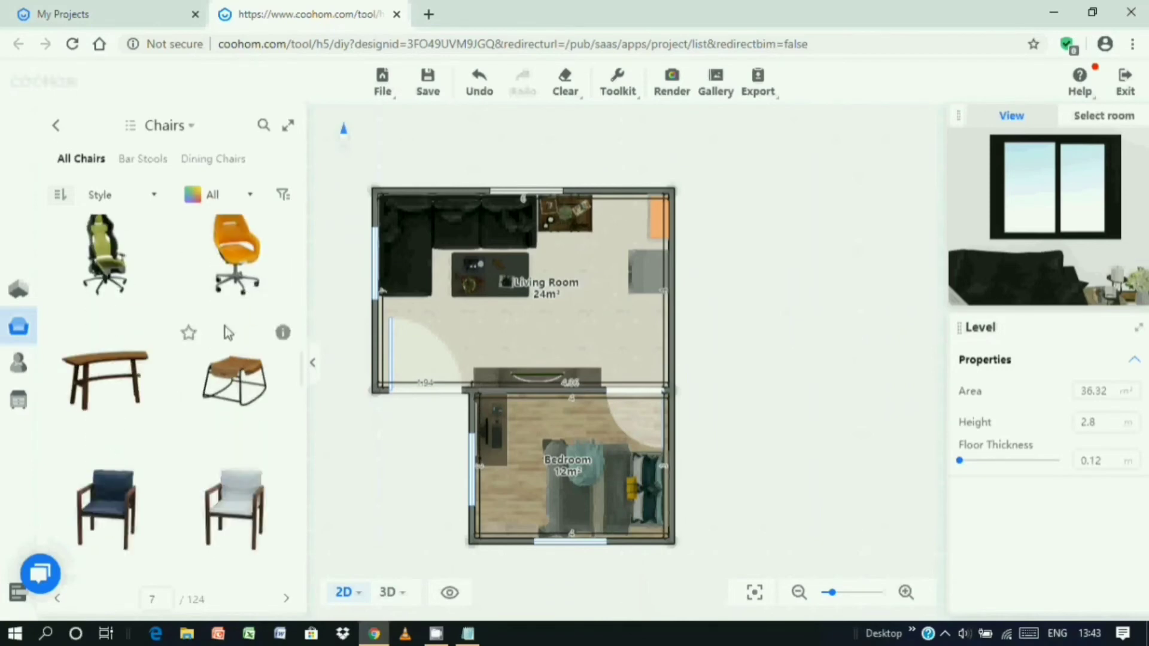
scroll(224, 329, "down", 5)
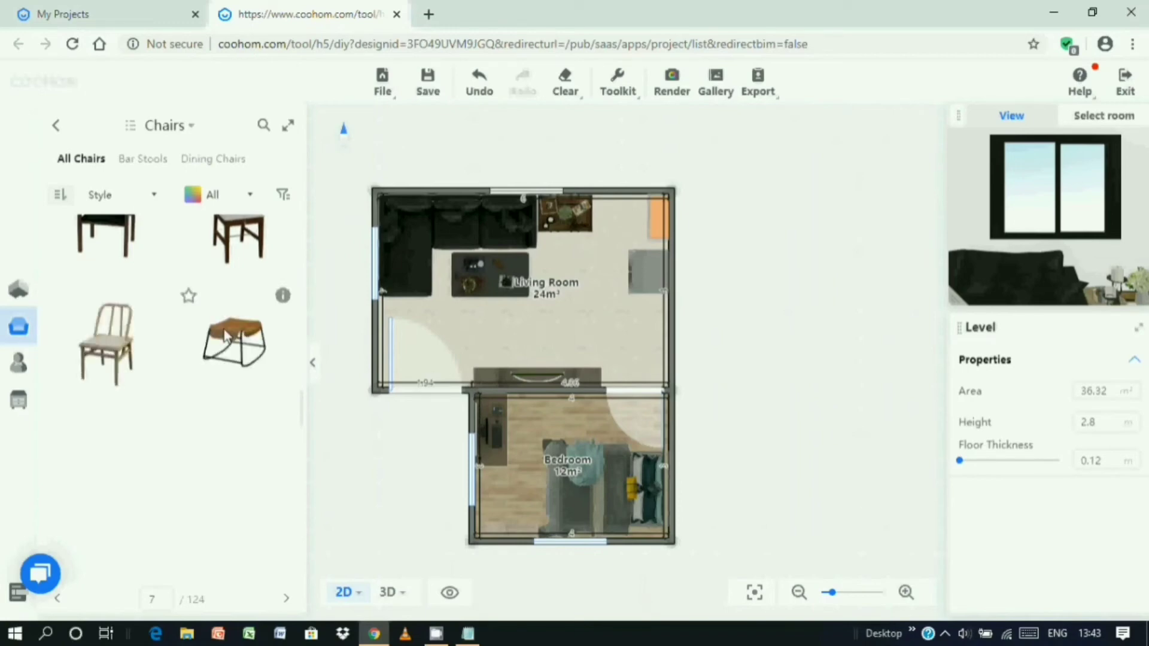
scroll(223, 333, "down", 5)
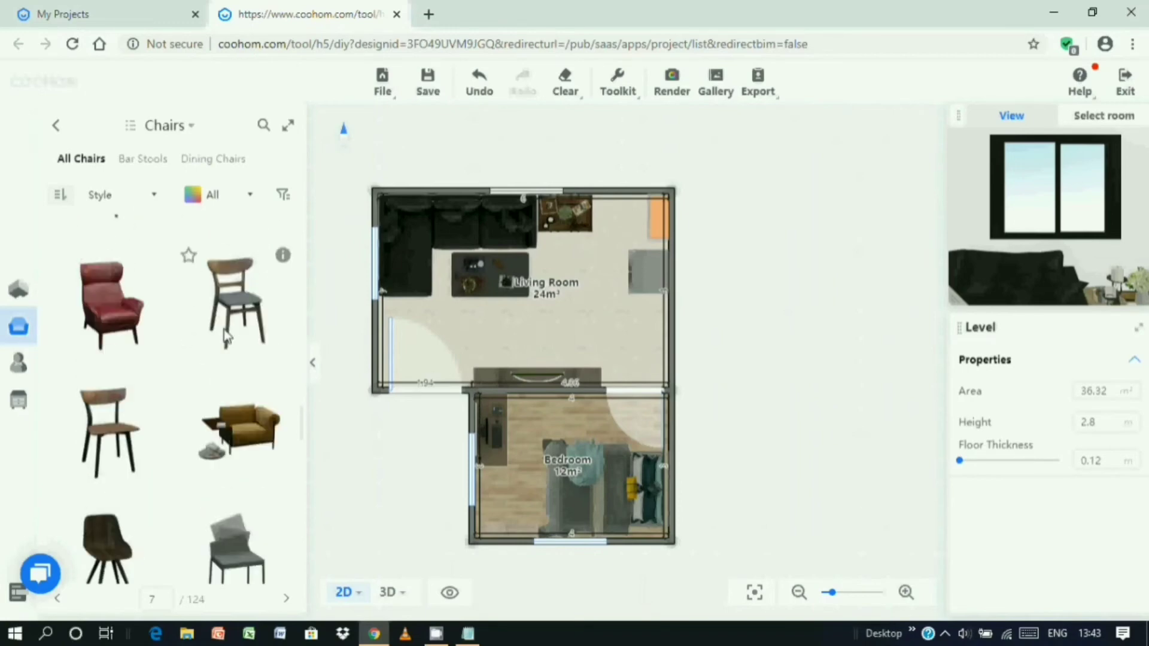
scroll(225, 335, "down", 5)
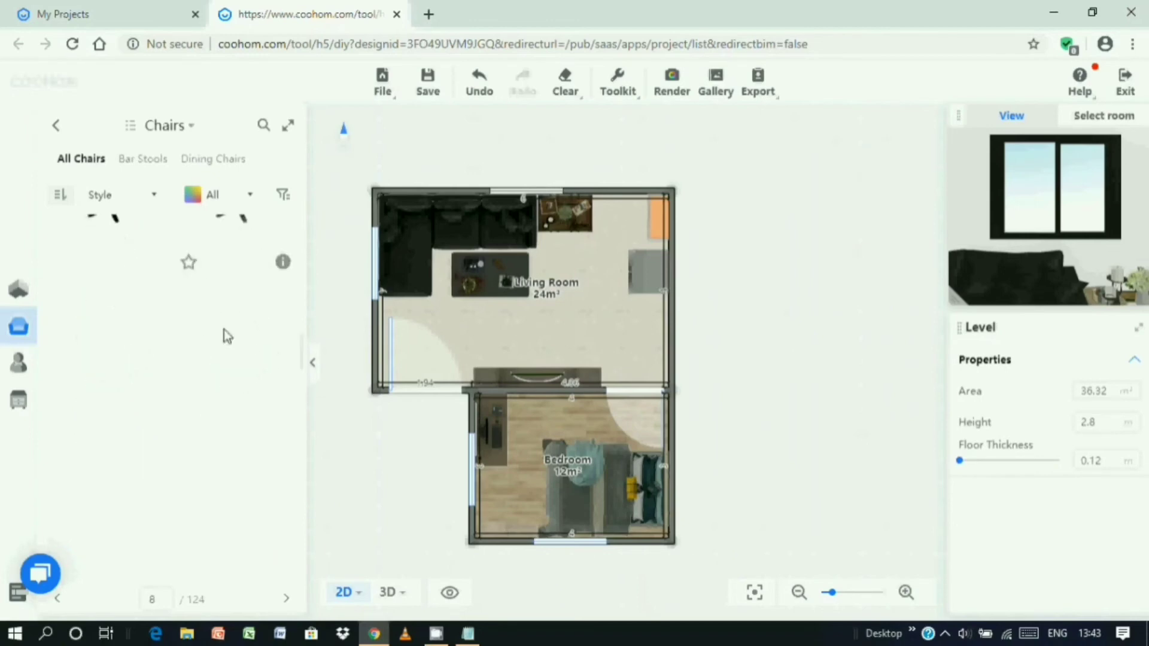
Compare the low-back orange swivel chair's white and orange variants with the nearby gaming and office chairs.
scroll(224, 329, "up", 5)
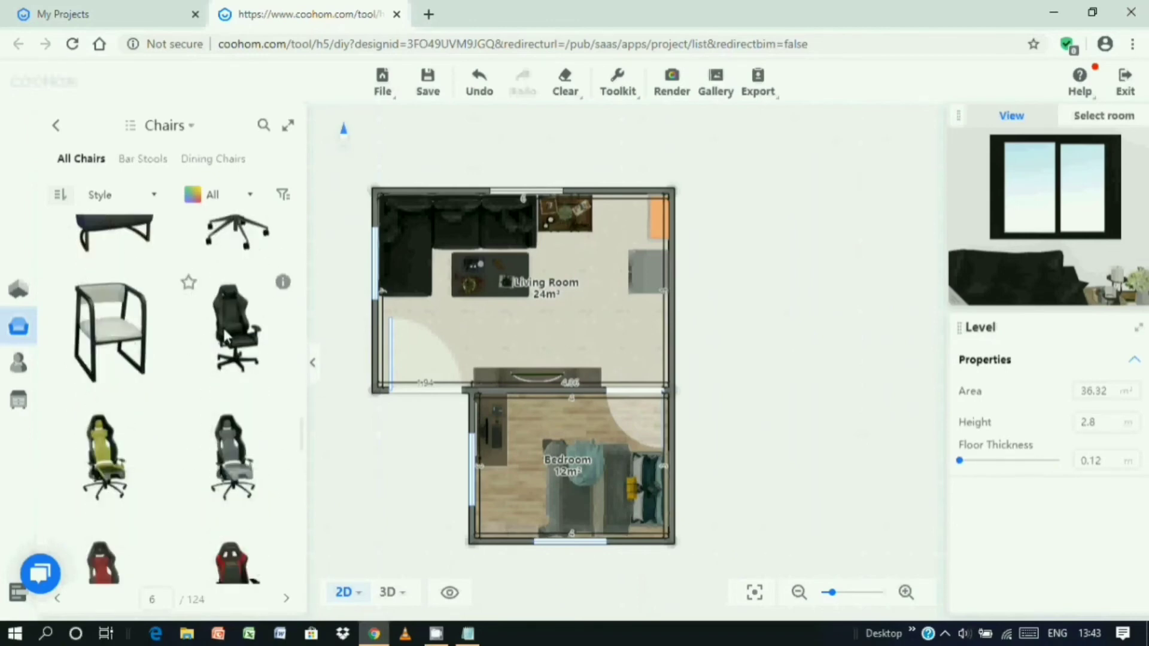
scroll(222, 325, "up", 1)
mouse_move(228, 335)
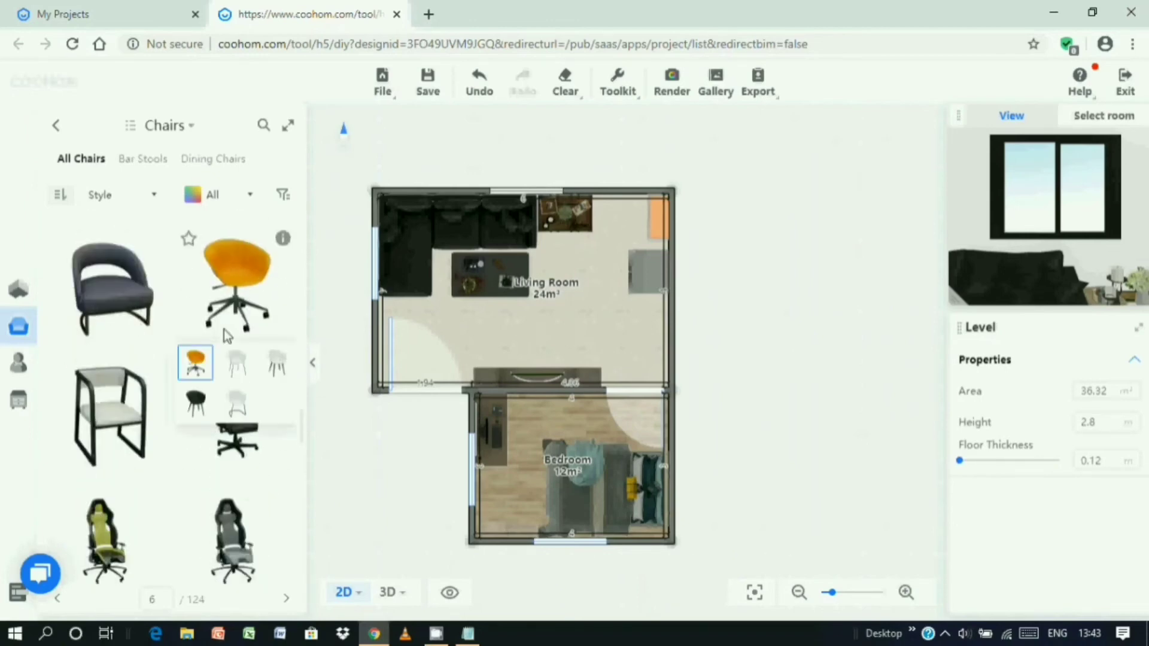
left_click(237, 372)
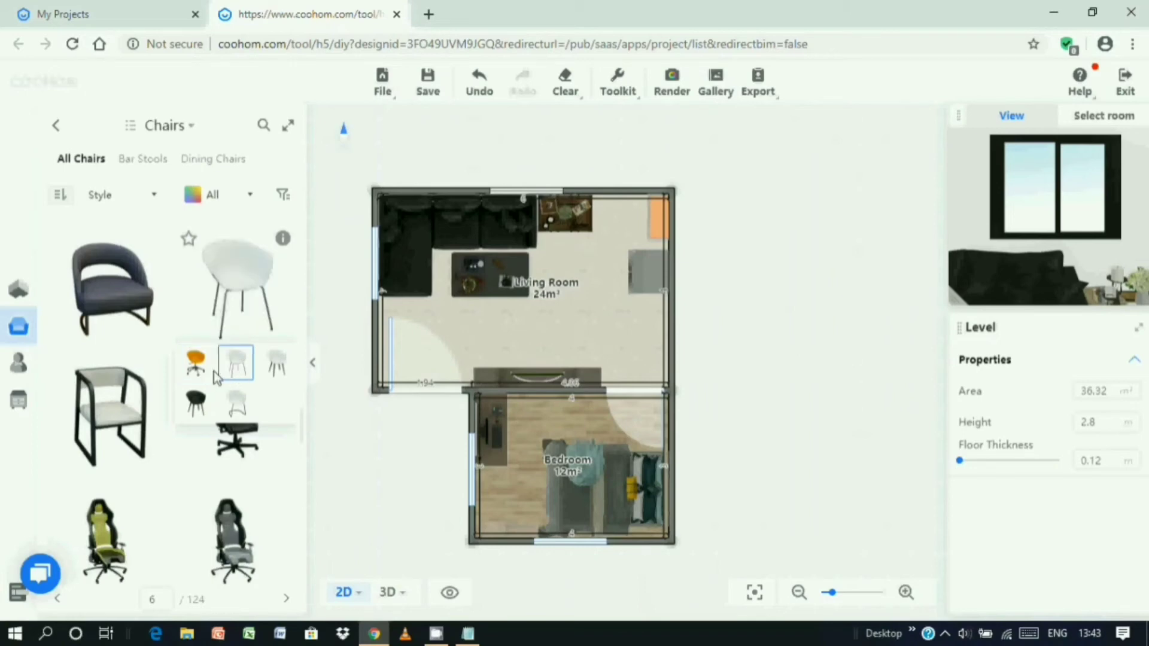
left_click(198, 369)
scroll(221, 473, "down", 3)
scroll(221, 473, "down", 5)
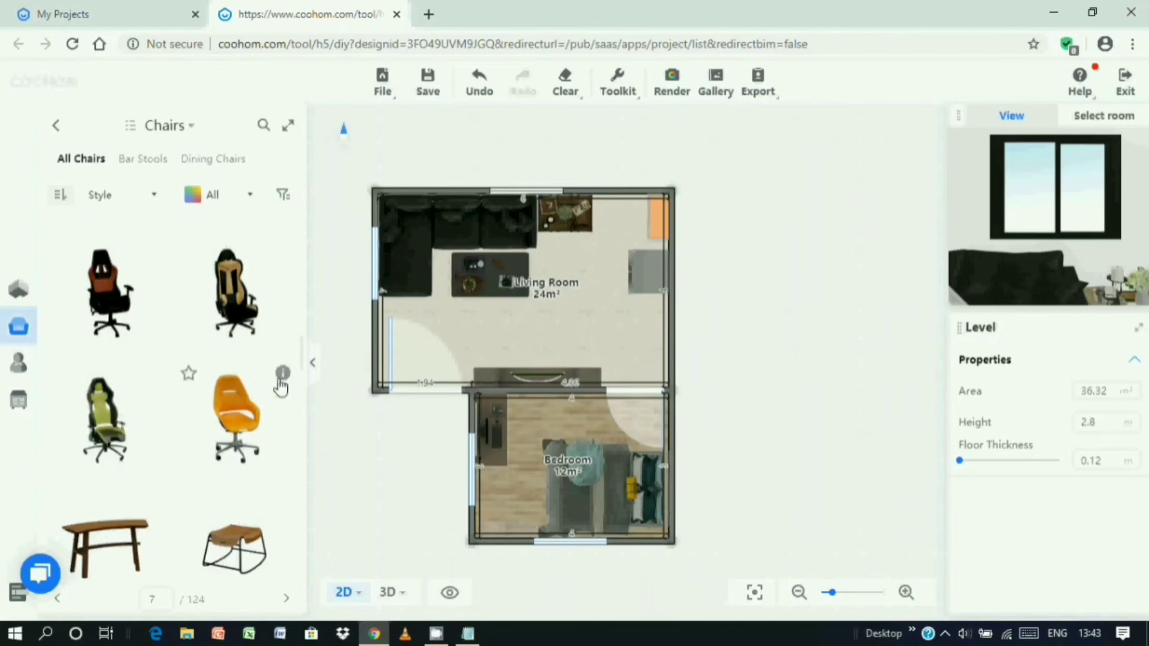
scroll(228, 414, "up", 5)
scroll(238, 376, "up", 6)
mouse_move(233, 393)
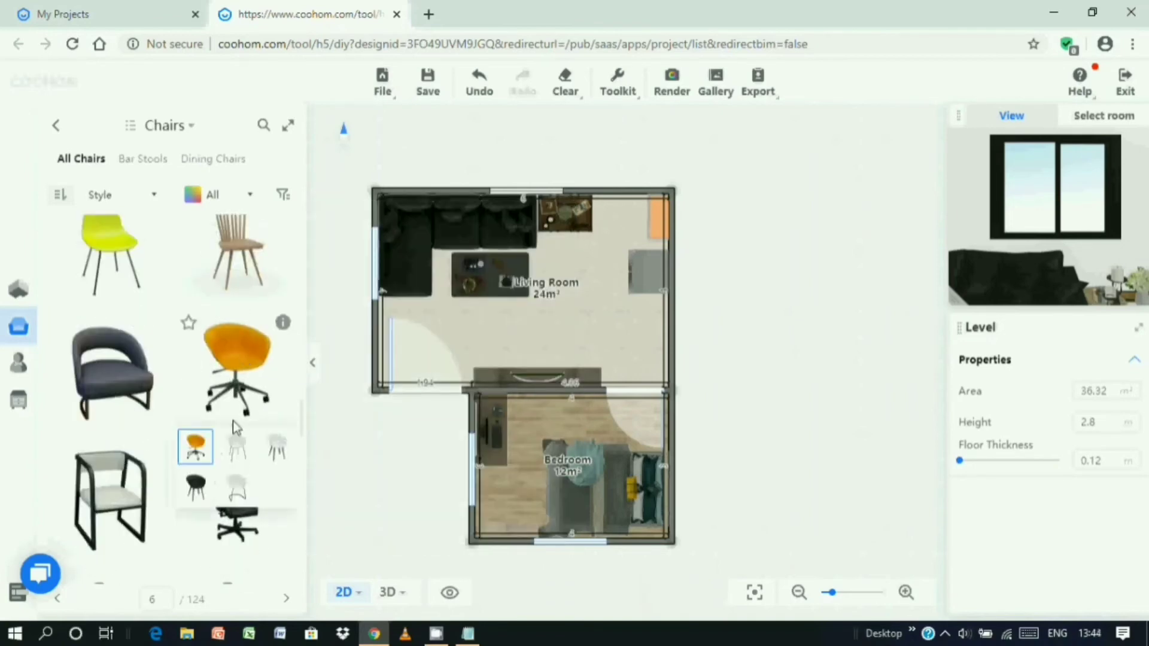
Place the high-back orange swivel chair beside the bedroom's computer desk and rotate it to about 277°.
scroll(233, 396, "down", 5)
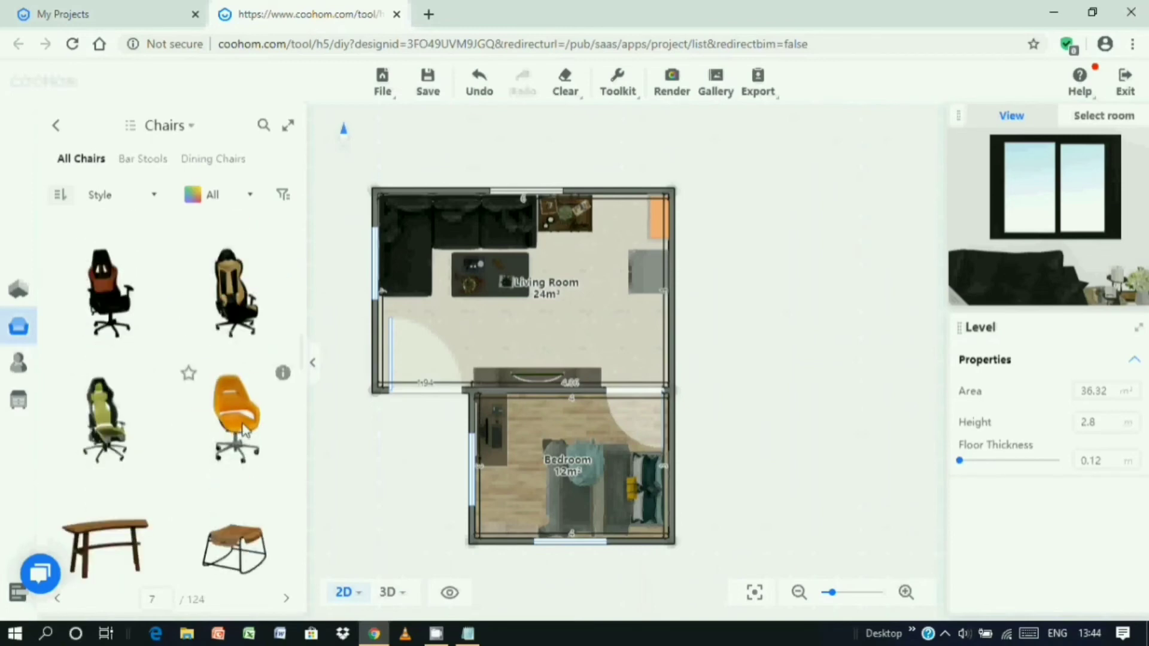
left_click_drag(242, 429, 525, 419)
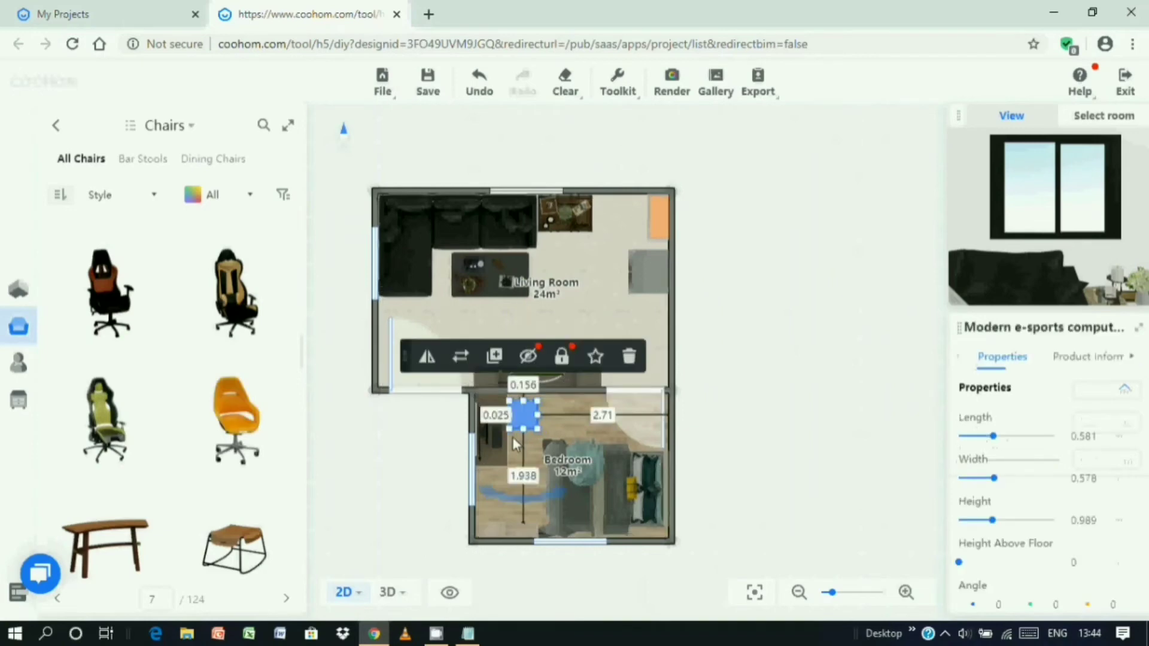
left_click_drag(522, 499, 426, 418)
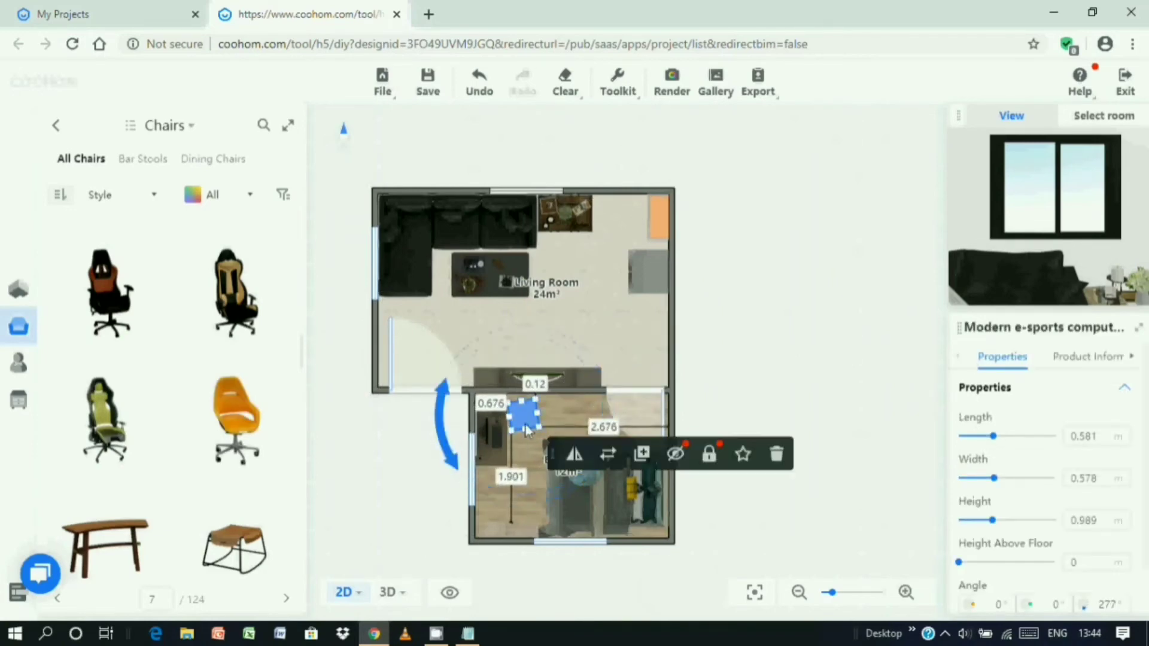
left_click_drag(523, 417, 527, 427)
left_click(439, 462)
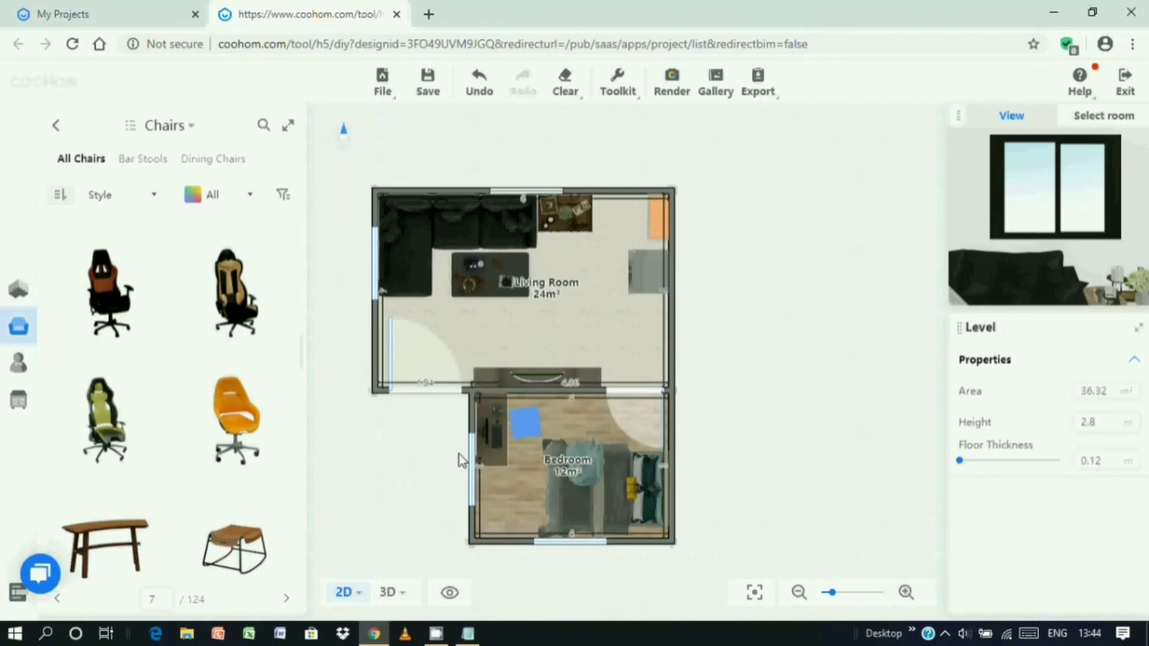
left_click(485, 442)
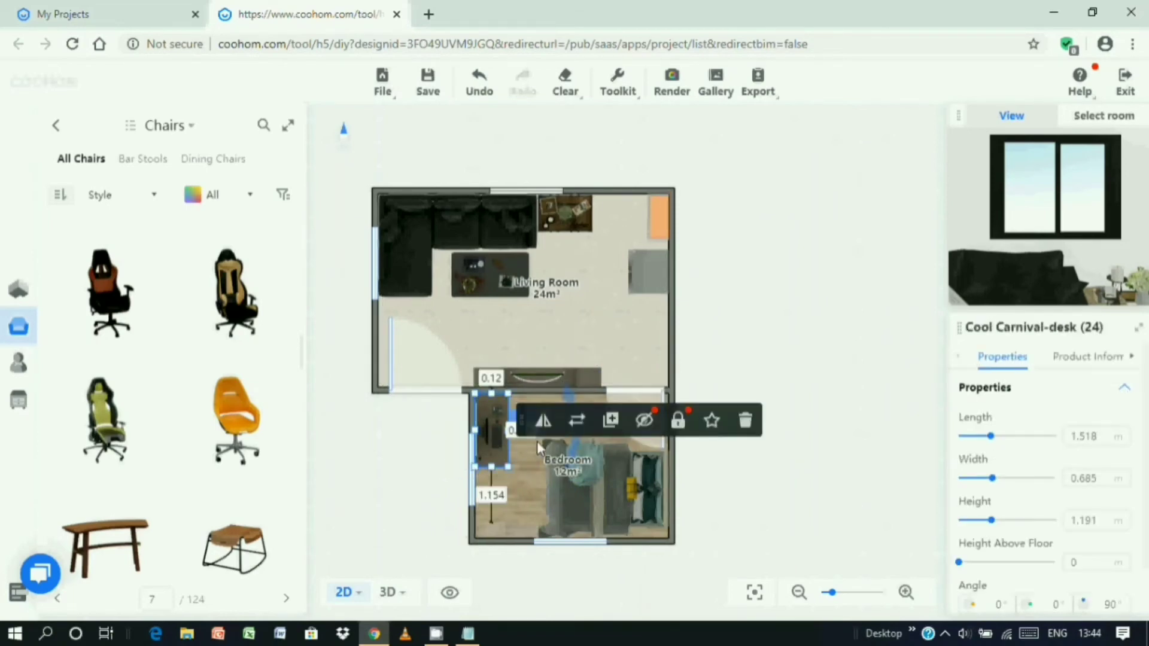
left_click(428, 462)
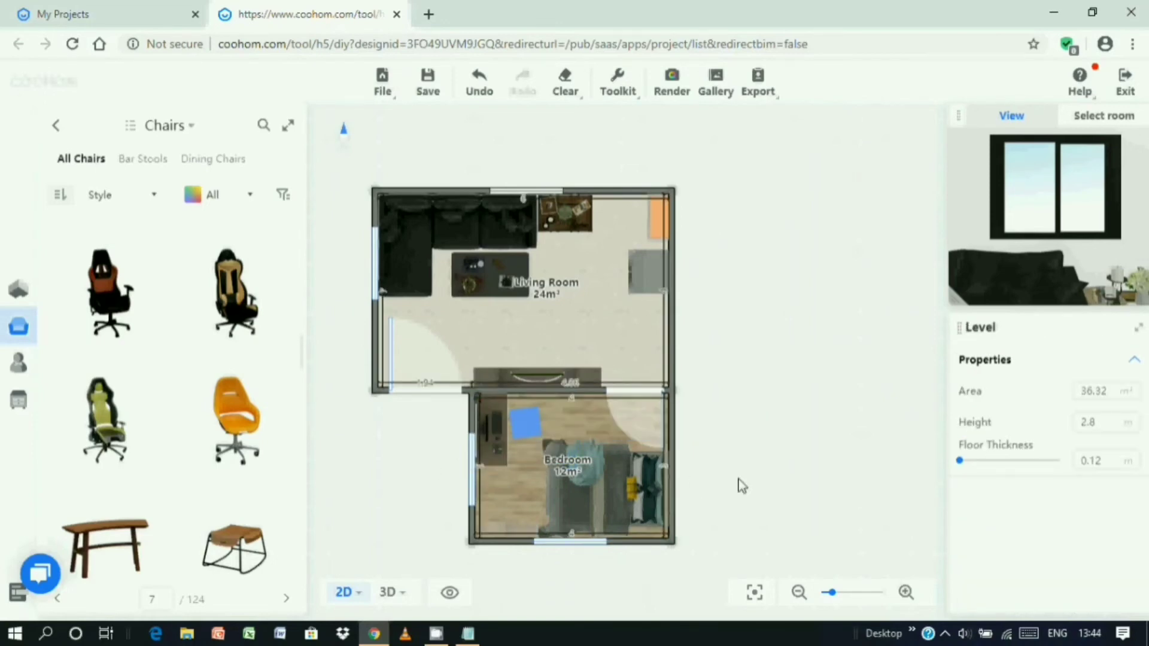
Check the Home Office model categories and open the Curtains models among the Décor fabrics.
left_click(56, 134)
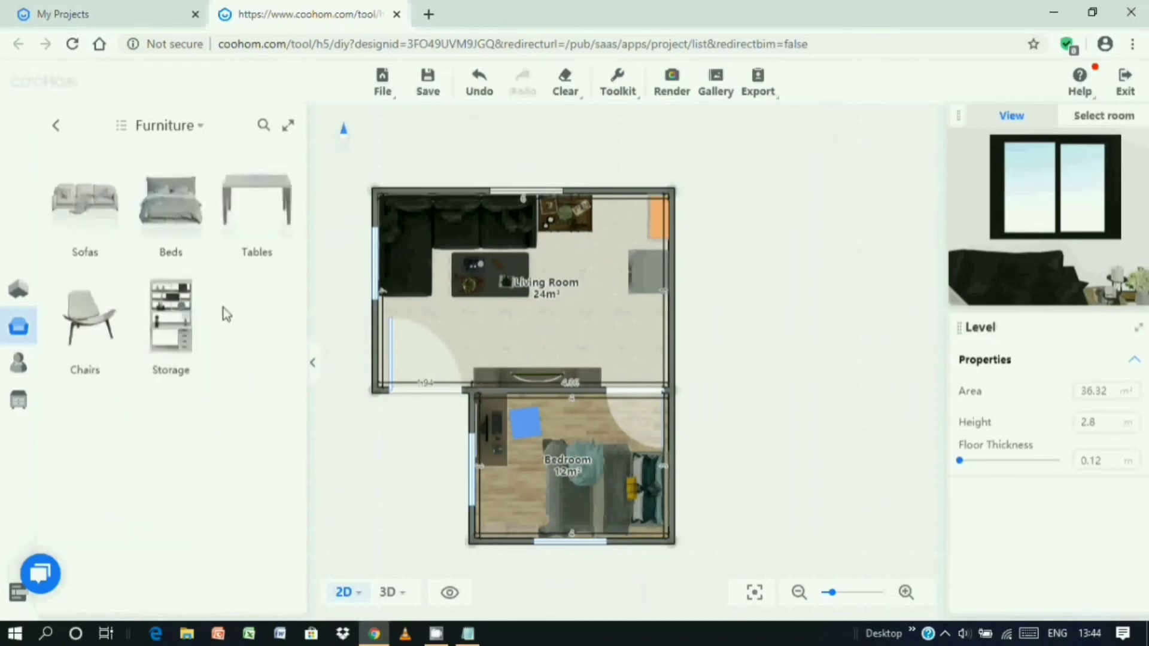
left_click(56, 127)
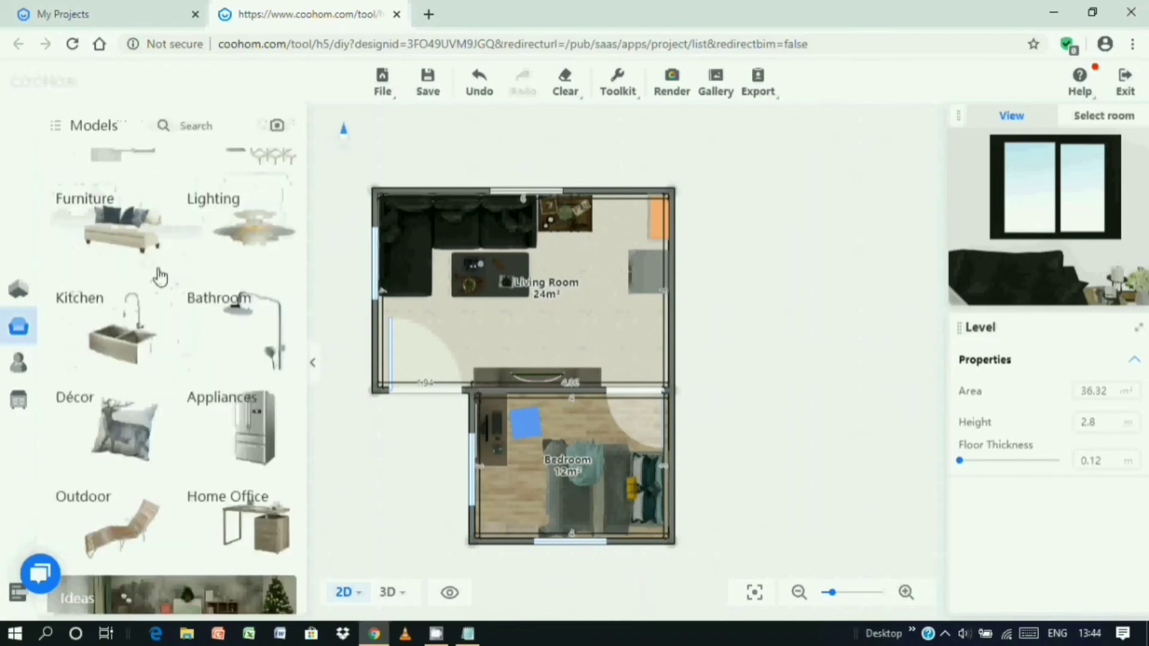
scroll(206, 373, "down", 1)
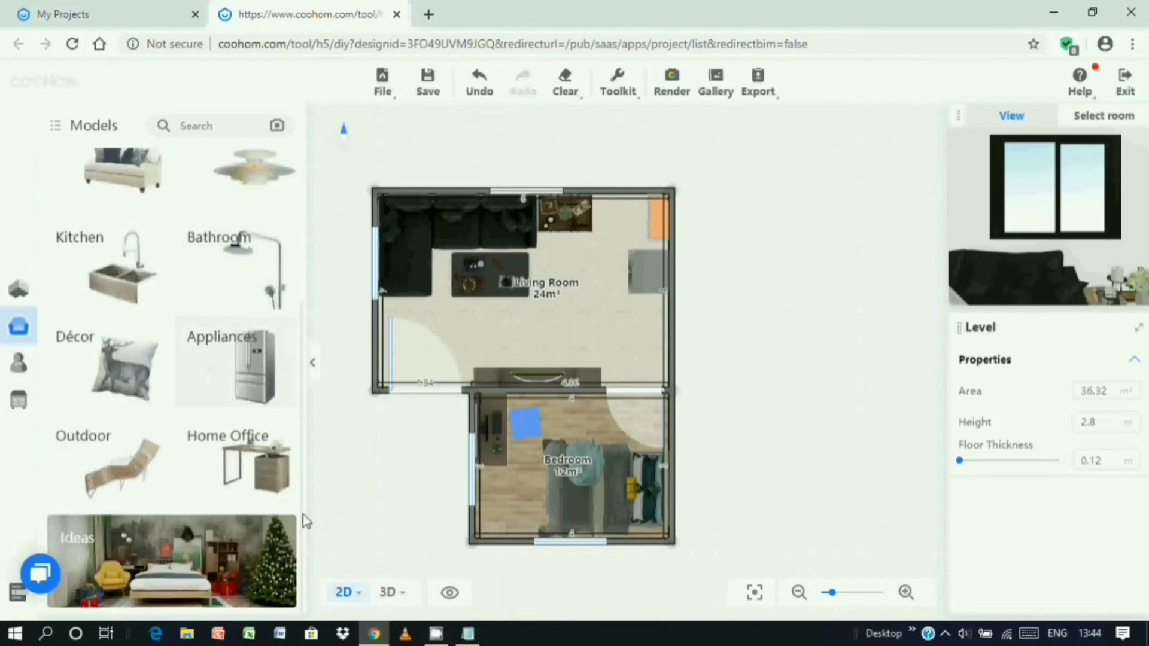
left_click(279, 478)
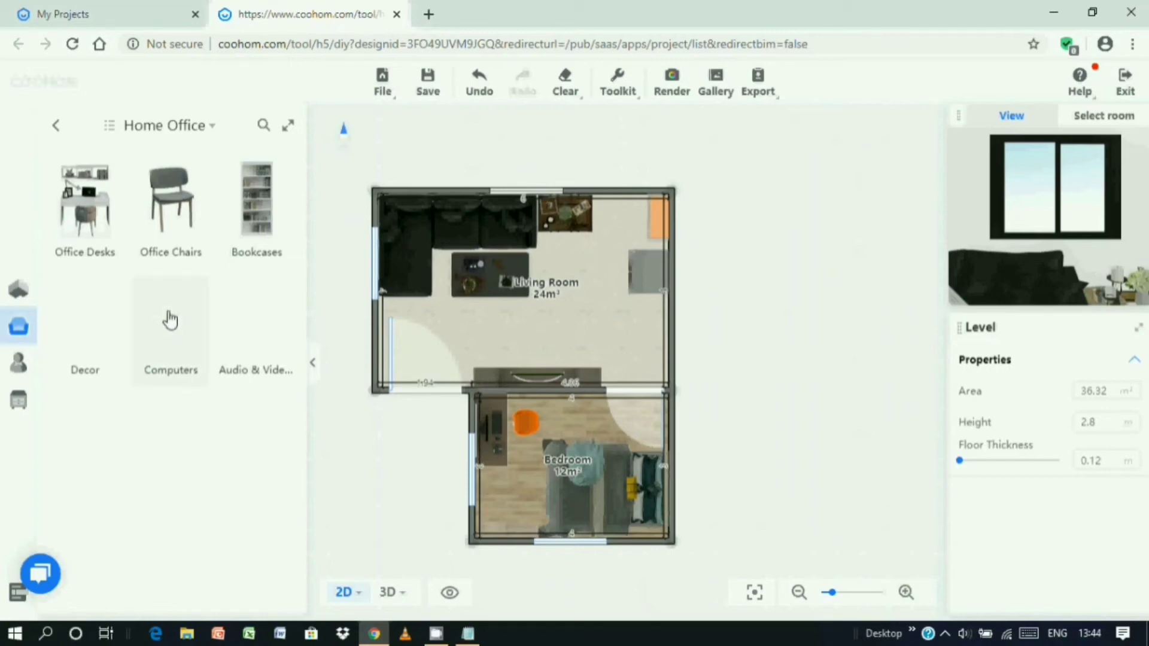
left_click(57, 128)
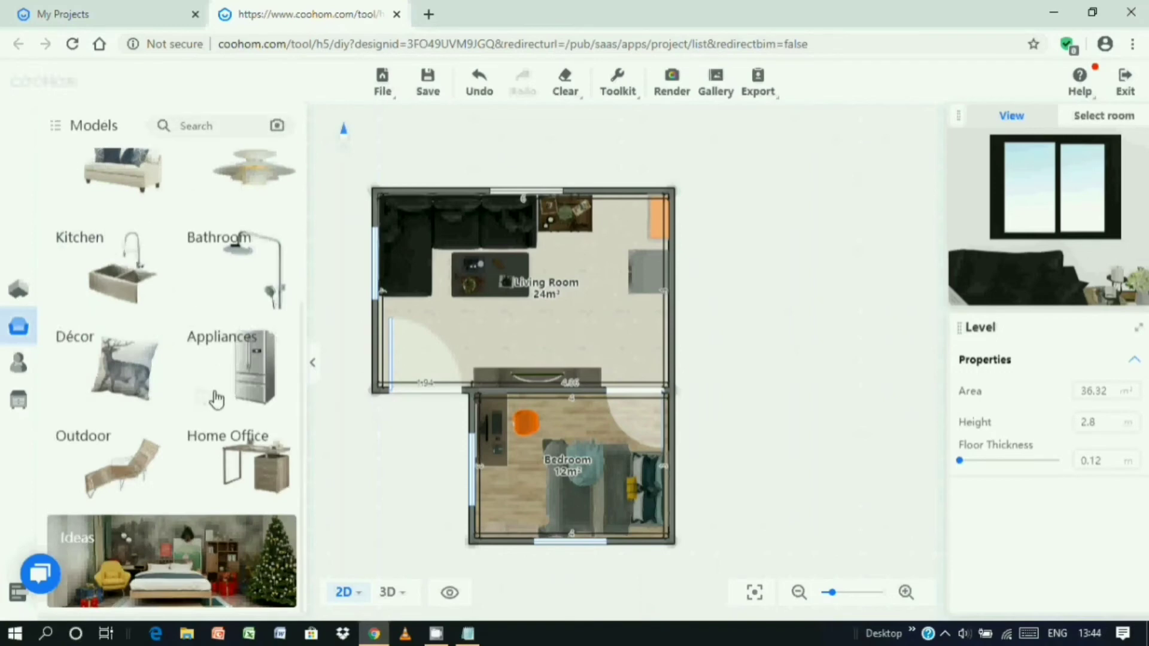
left_click(123, 362)
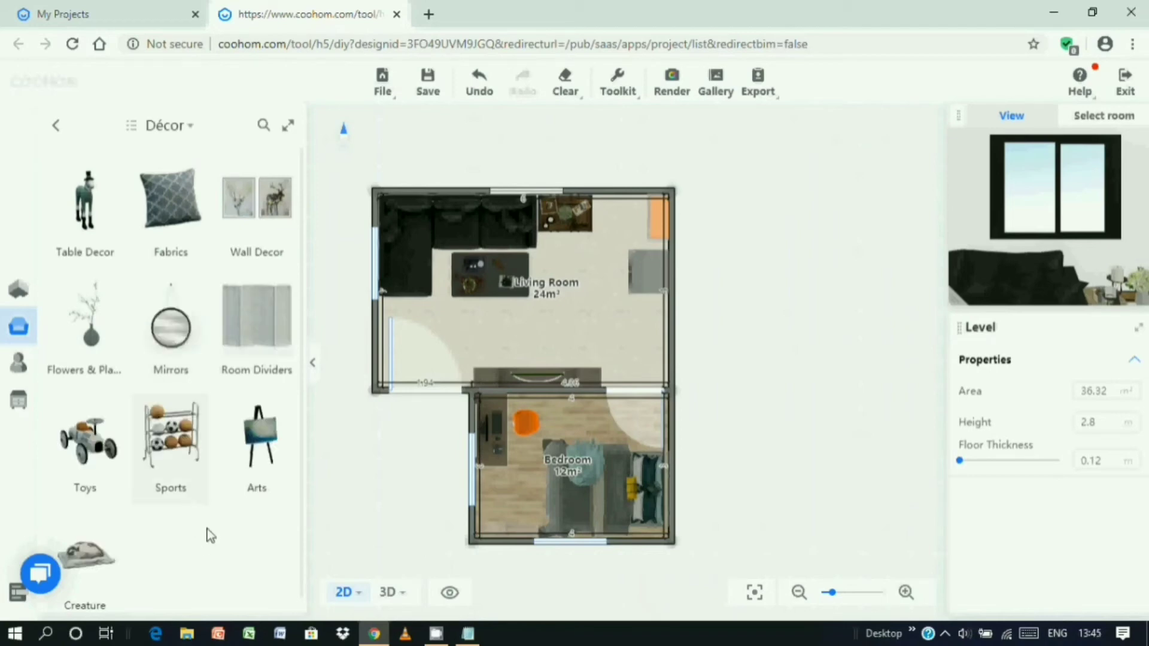
left_click(168, 226)
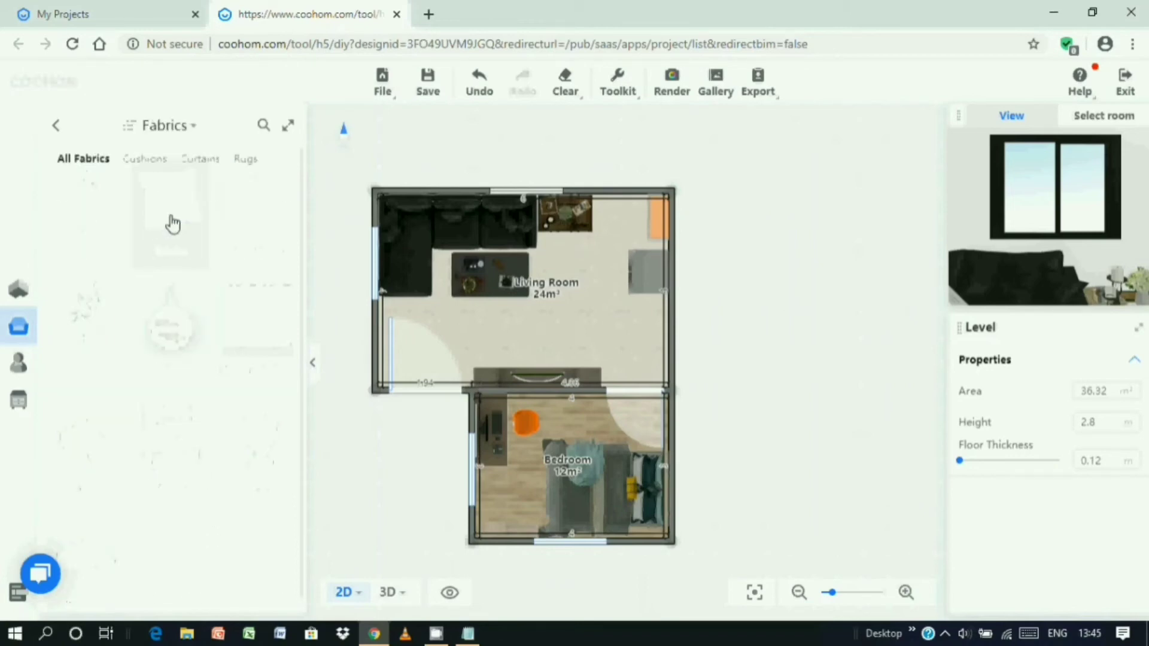
left_click(201, 160)
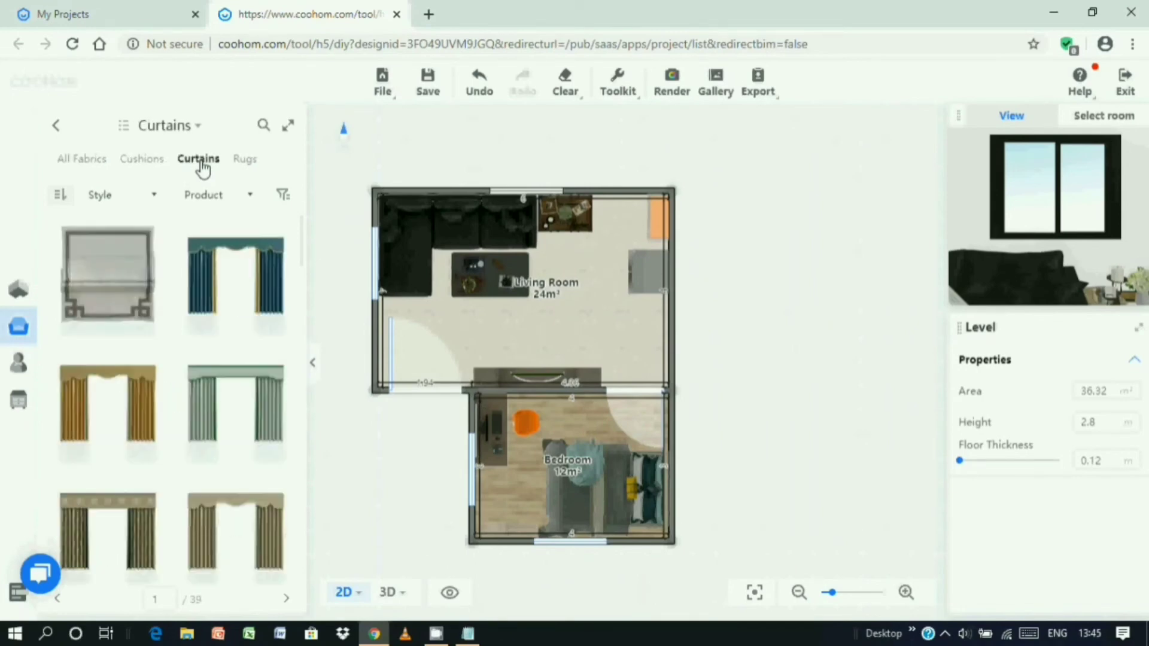
Place the brown patterned curtain with a valance at the bedroom's south window and shorten it to about 1.82 m.
scroll(128, 471, "down", 3)
scroll(128, 467, "down", 3)
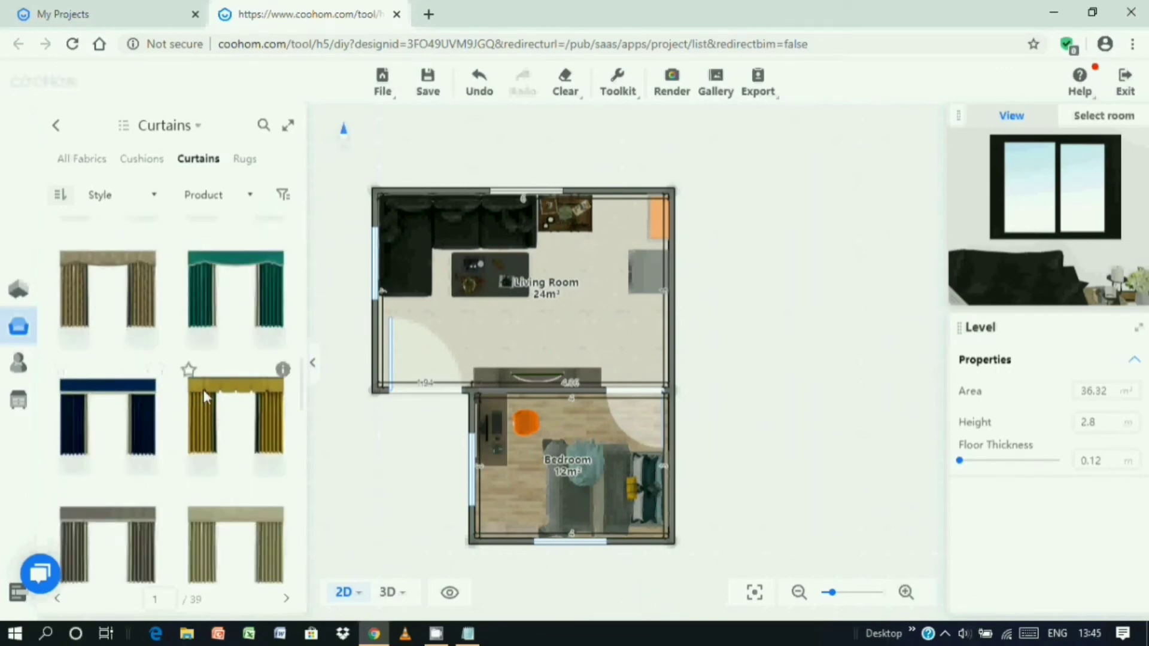
scroll(203, 389, "down", 5)
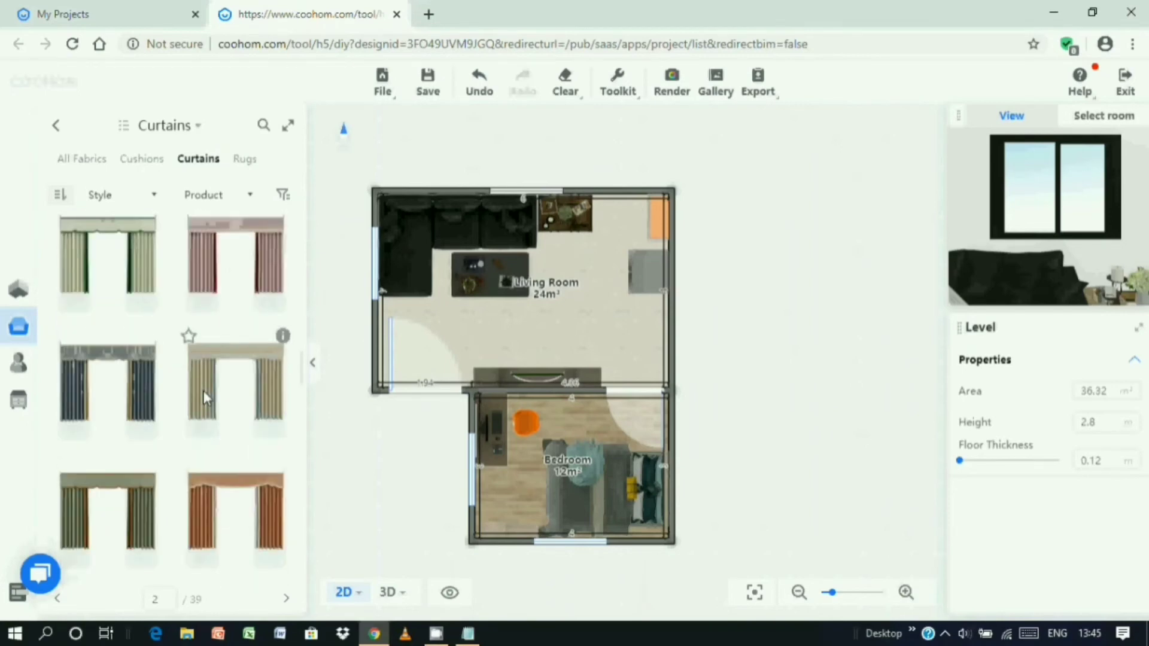
scroll(203, 390, "down", 3)
scroll(233, 409, "up", 3)
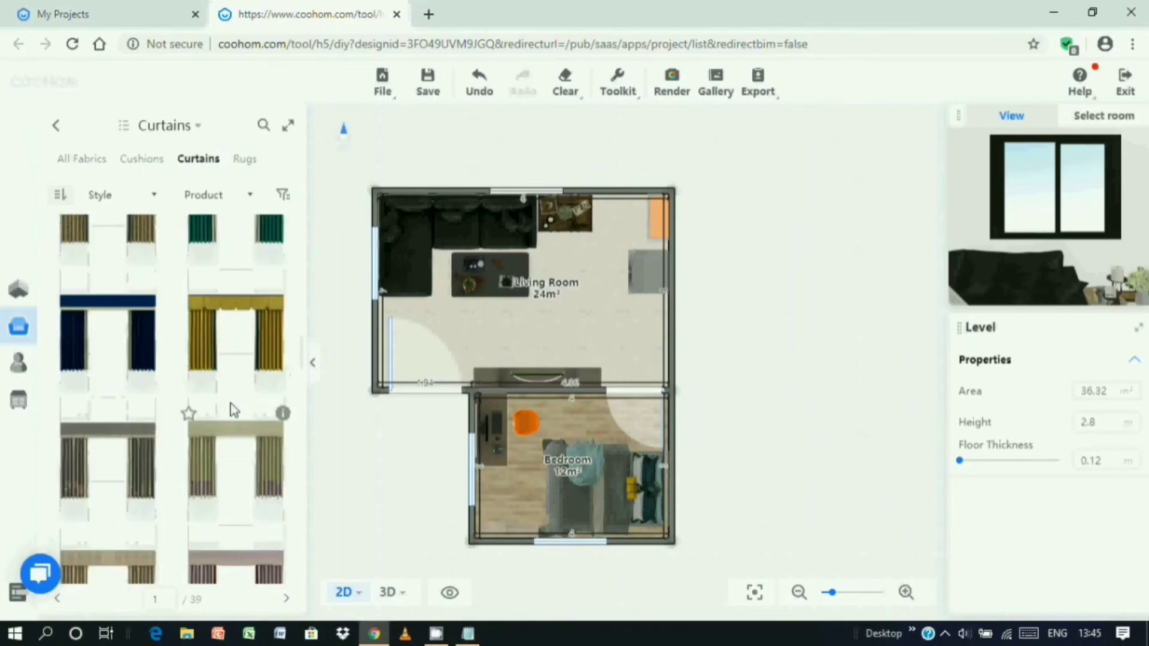
scroll(236, 317, "up", 3)
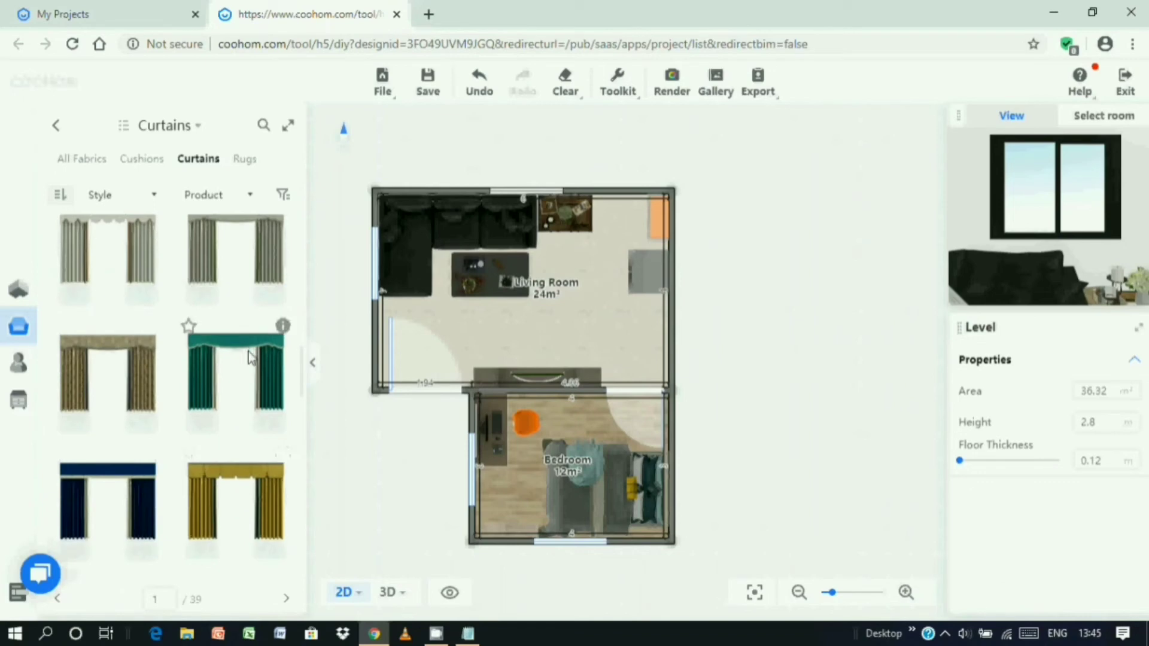
left_click_drag(98, 382, 570, 533)
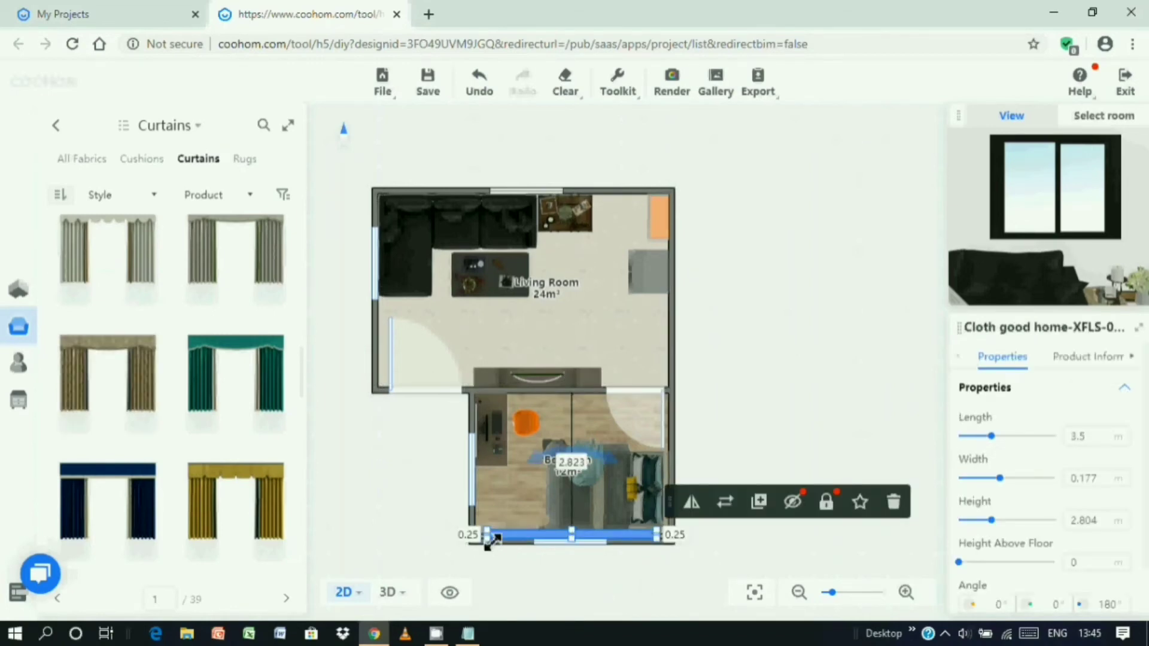
left_click_drag(487, 536, 528, 549)
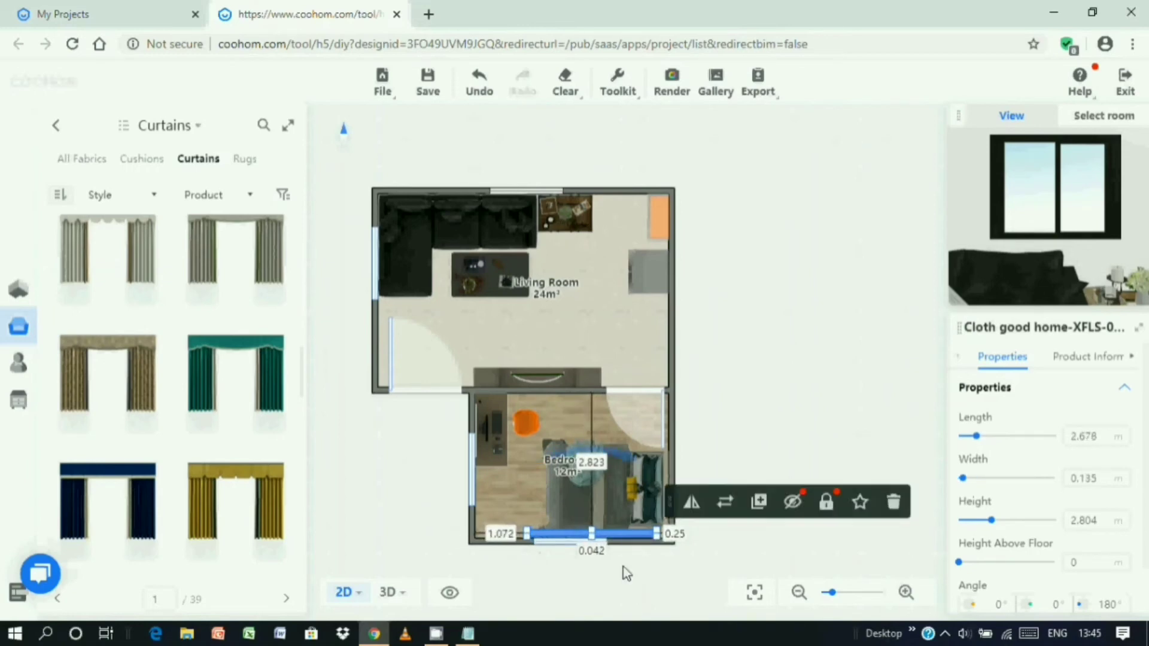
left_click_drag(658, 534, 616, 554)
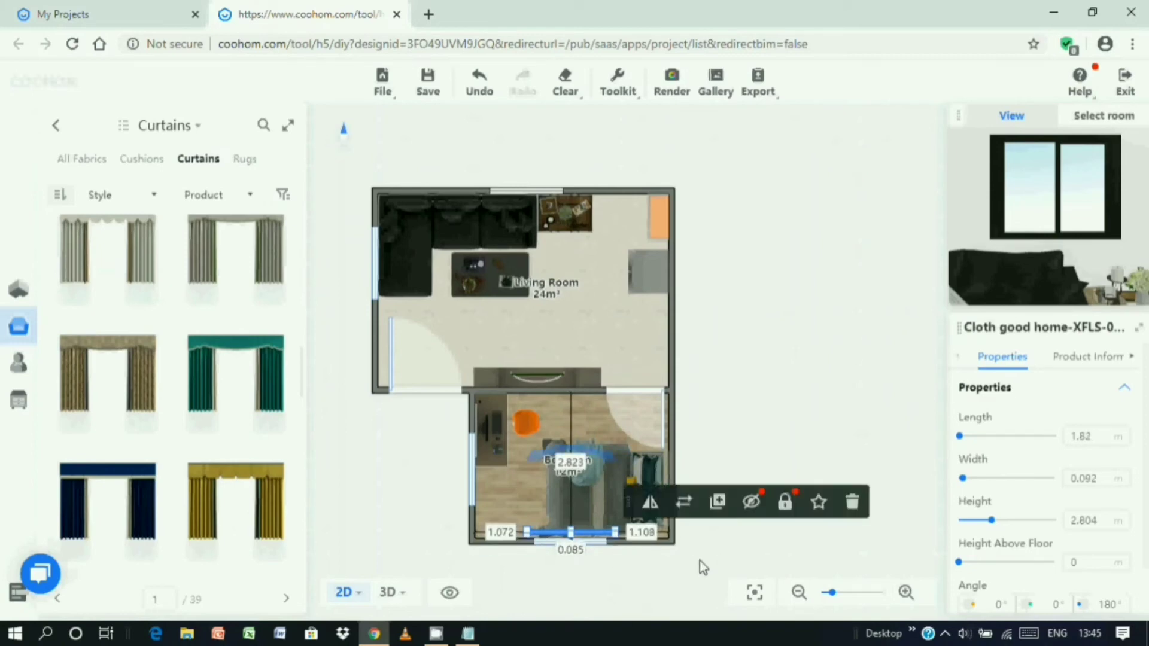
Duplicate the bedroom's south curtain and set the copy against the west wall at the window, turned to 90°.
left_click(718, 504)
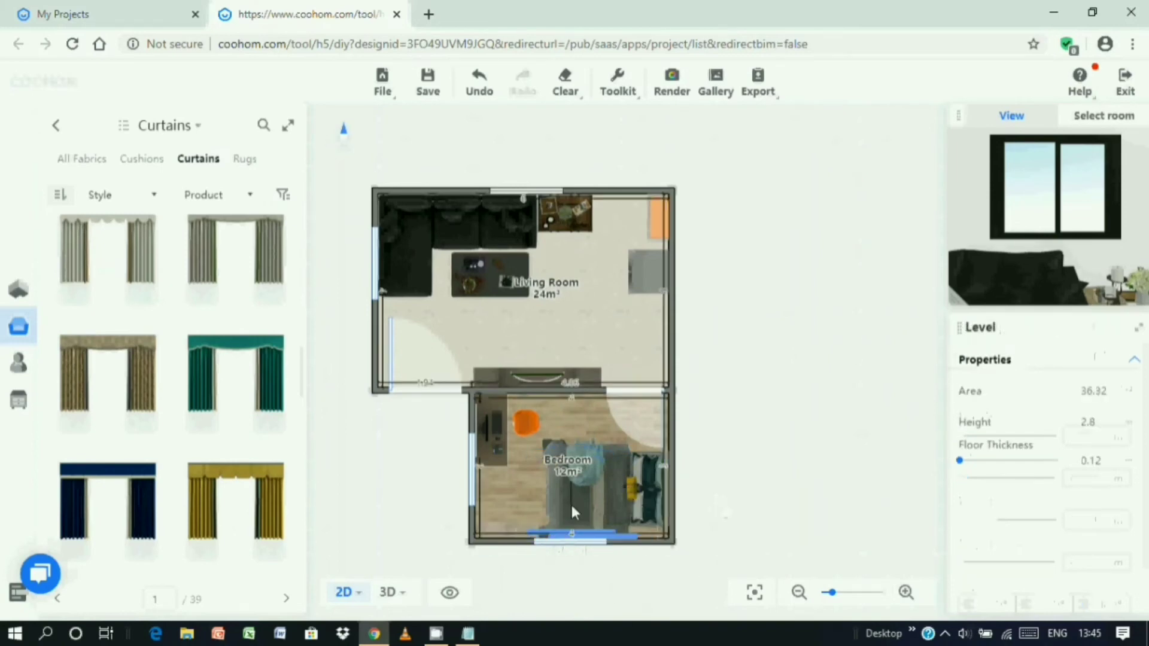
left_click(477, 476)
mouse_move(481, 479)
left_mouse_down()
mouse_move(478, 488)
mouse_move(484, 474)
left_mouse_up()
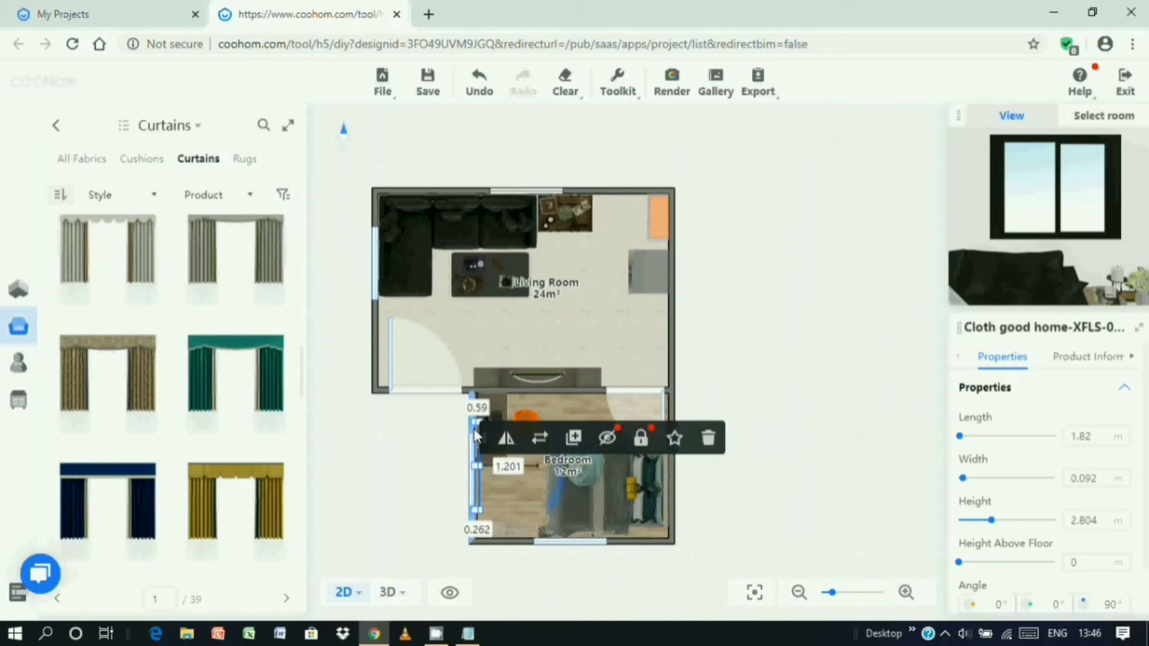
left_click(428, 465)
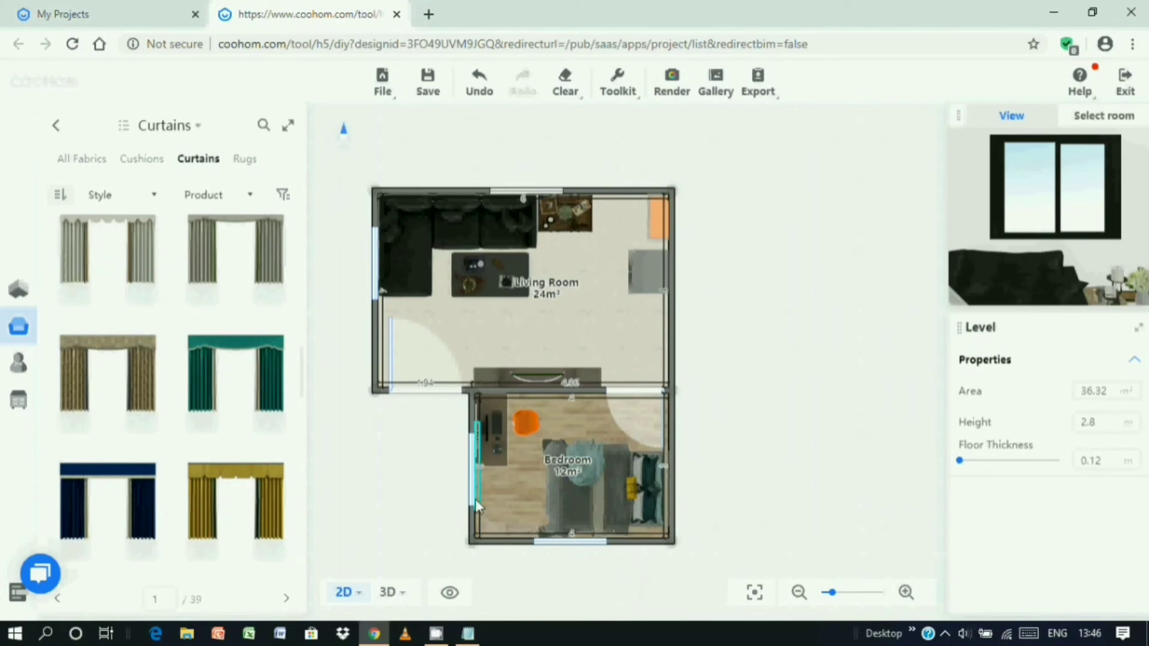
Resize the bedroom's west curtain to fit its window, with a length of about 1.63 m.
scroll(469, 498, "up", 3)
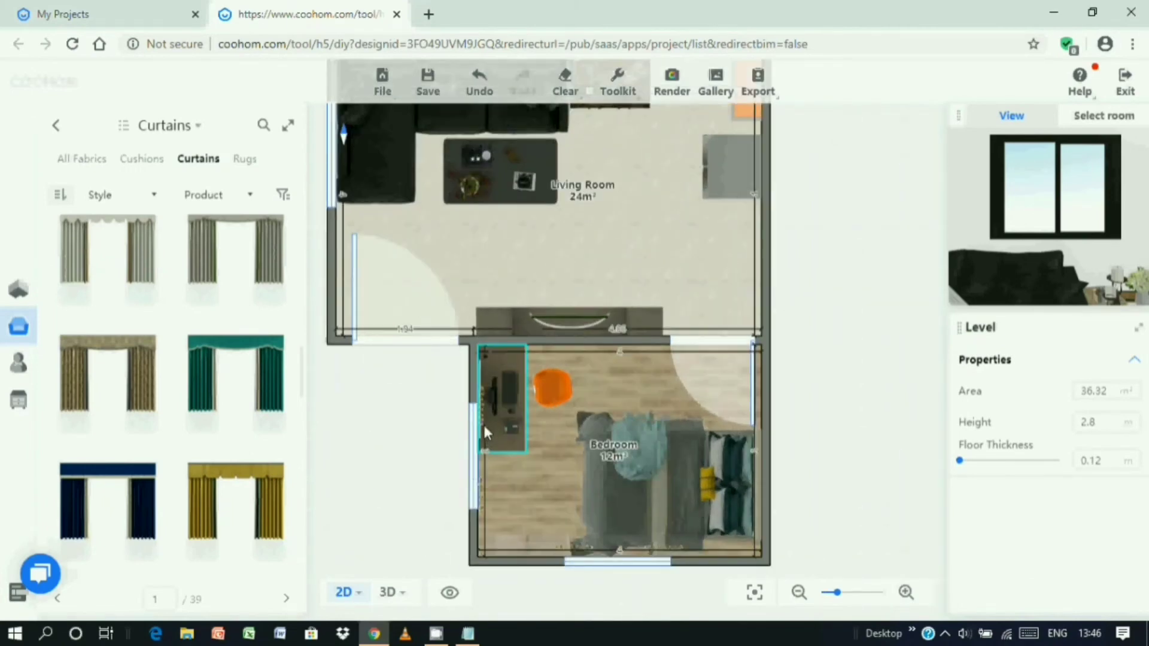
left_click(479, 422)
left_click_drag(480, 441, 476, 452)
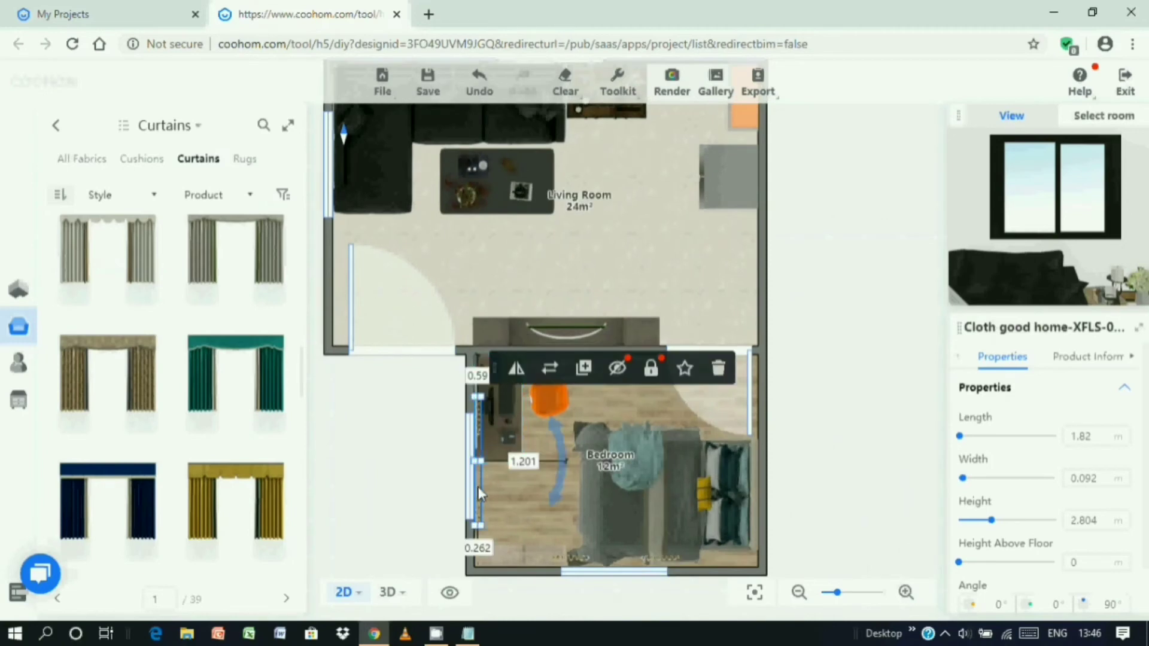
left_click_drag(478, 531, 477, 538)
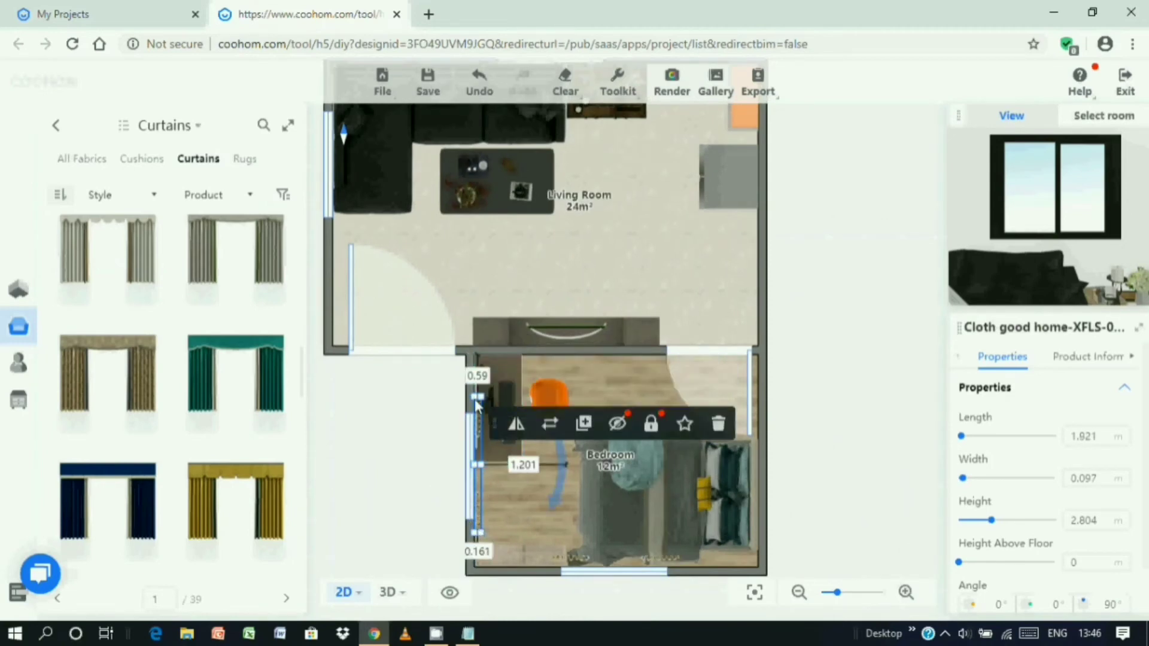
left_click_drag(479, 400, 479, 409)
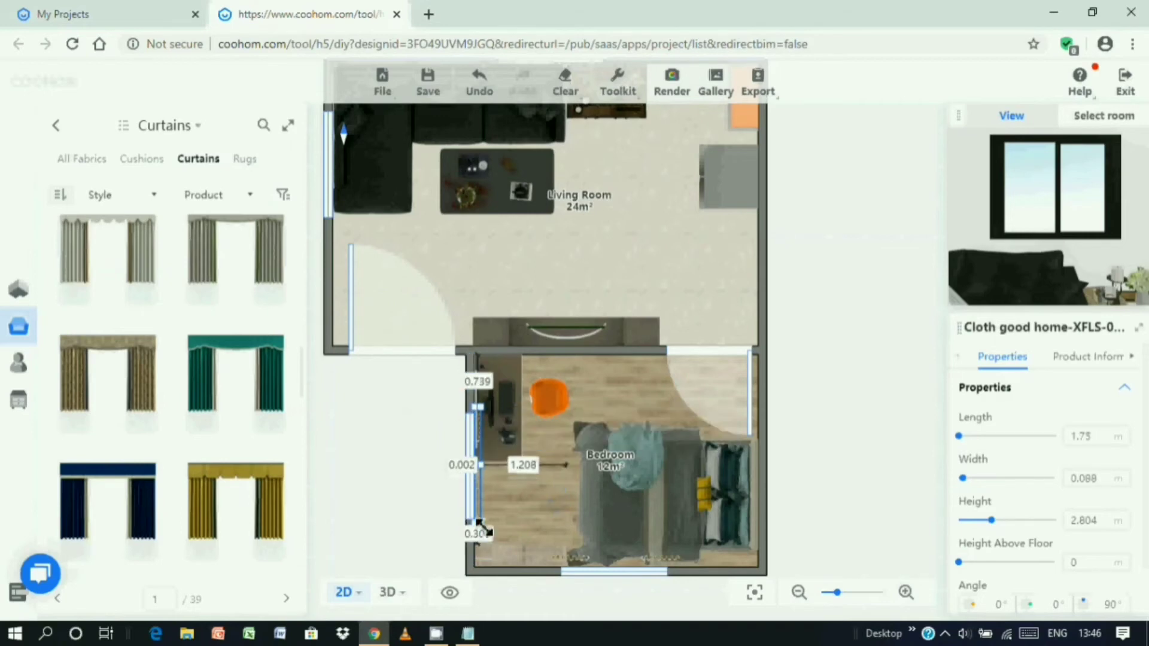
left_click(436, 497)
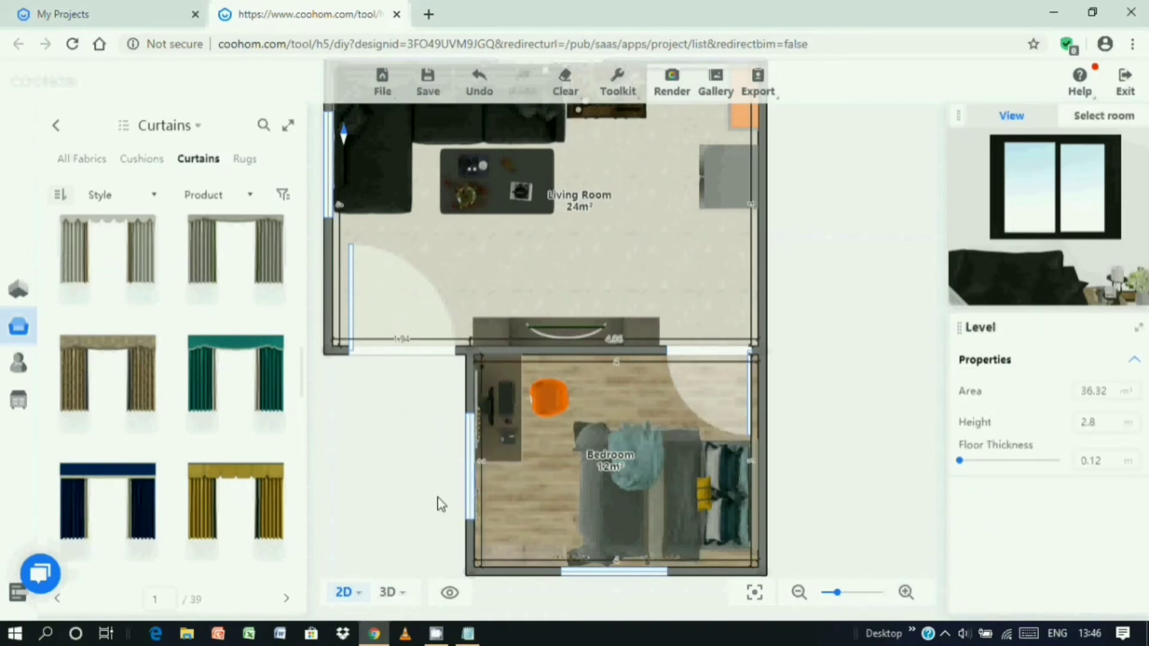
Duplicate the curtain on the bedroom's west window.
left_click(477, 497)
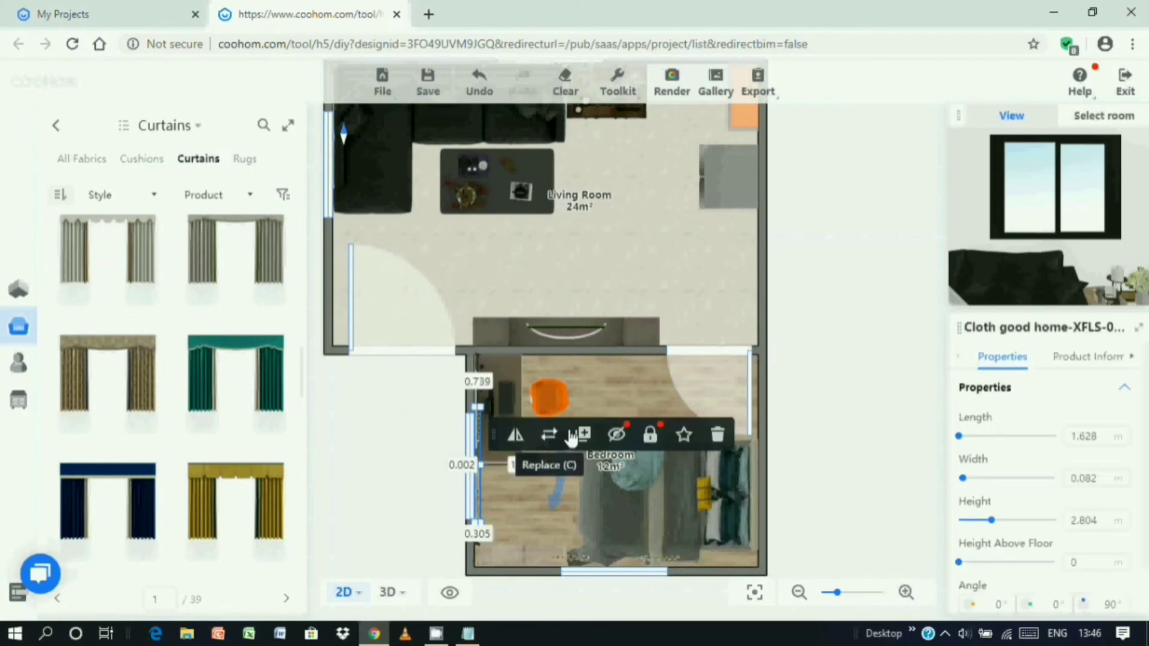
left_click(572, 448)
scroll(578, 505, "down", 2)
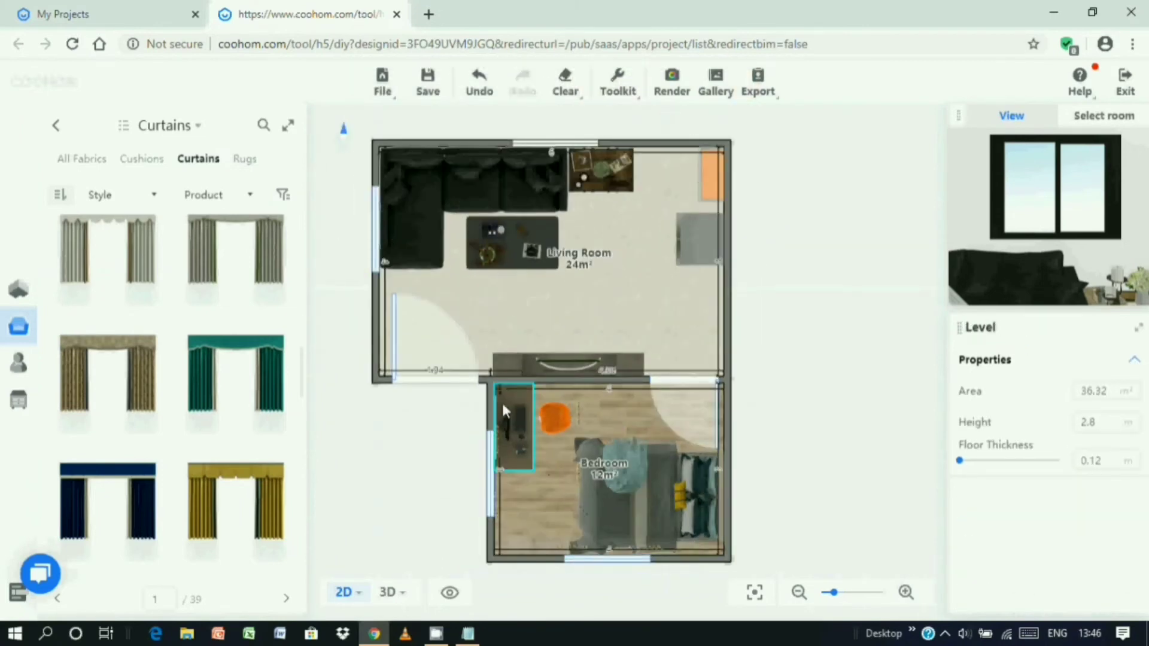
left_click(496, 500)
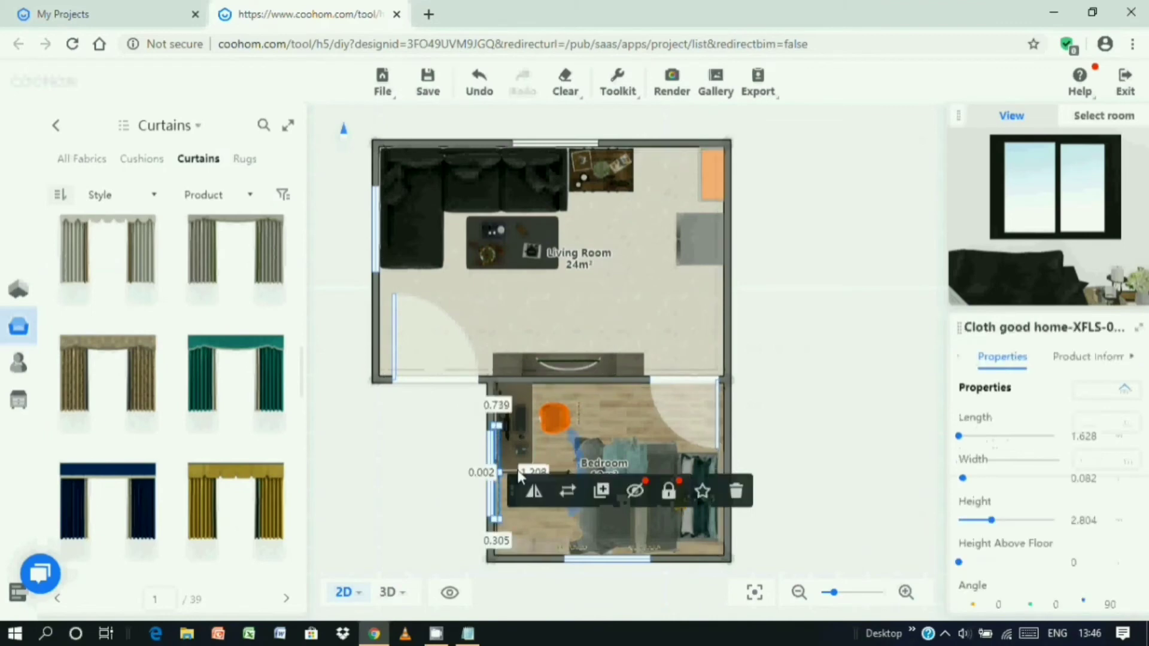
left_click(482, 448)
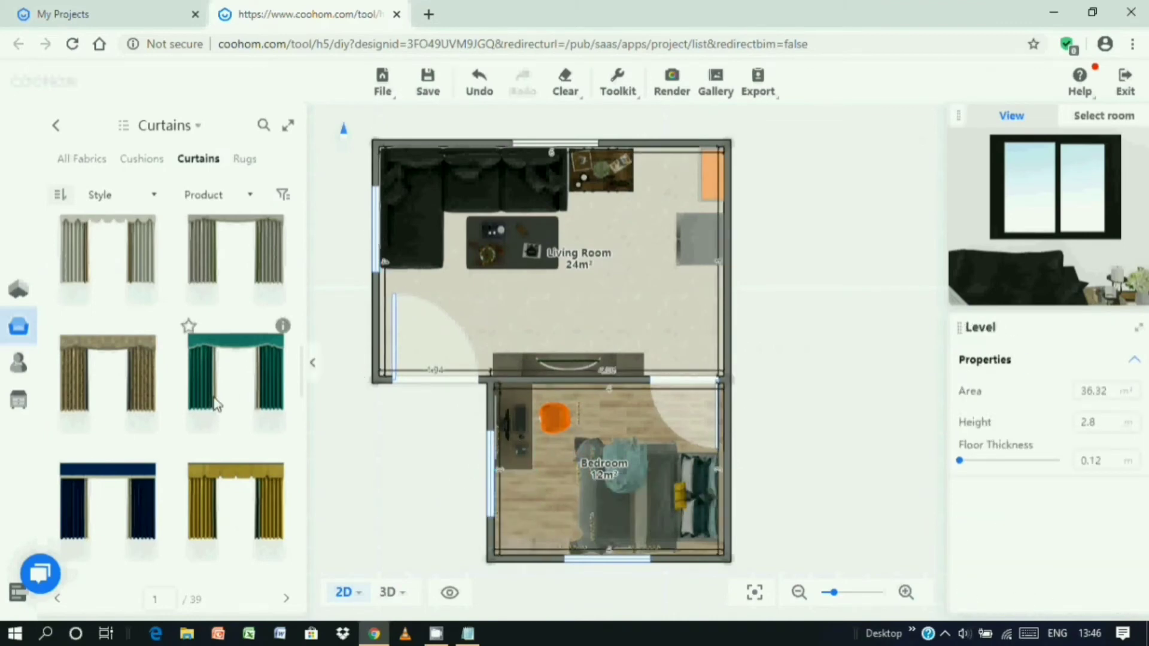
Place the same brown patterned curtain at the living room's west window and shorten it to about 1.86 m.
left_click_drag(120, 364, 385, 284)
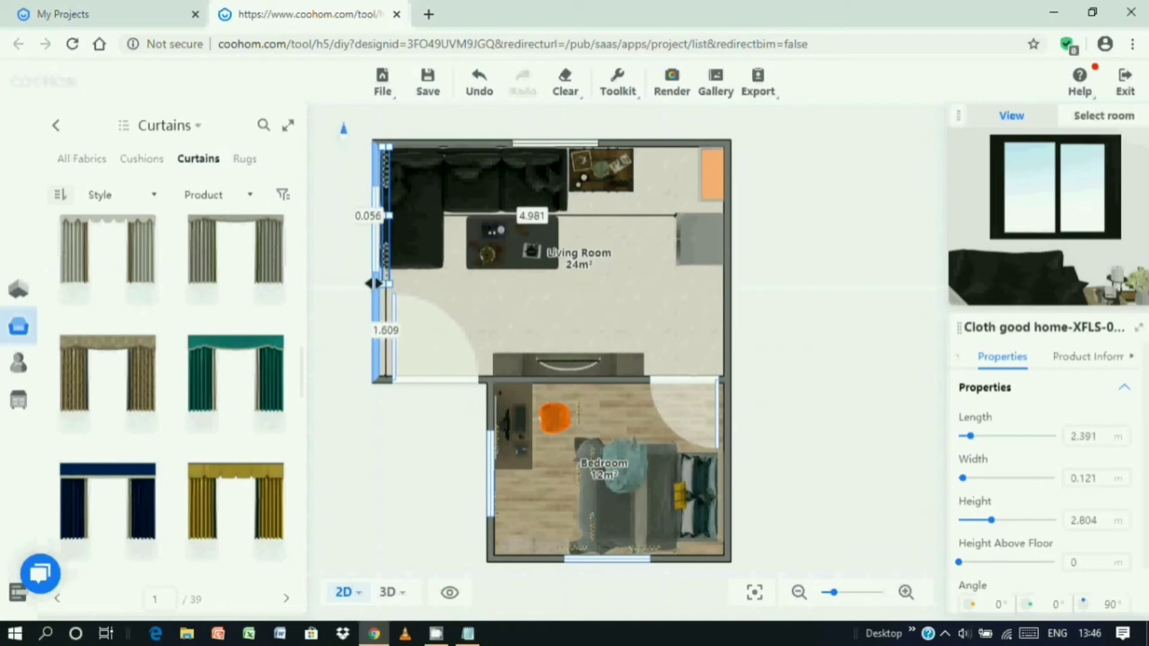
left_click_drag(385, 148, 390, 187)
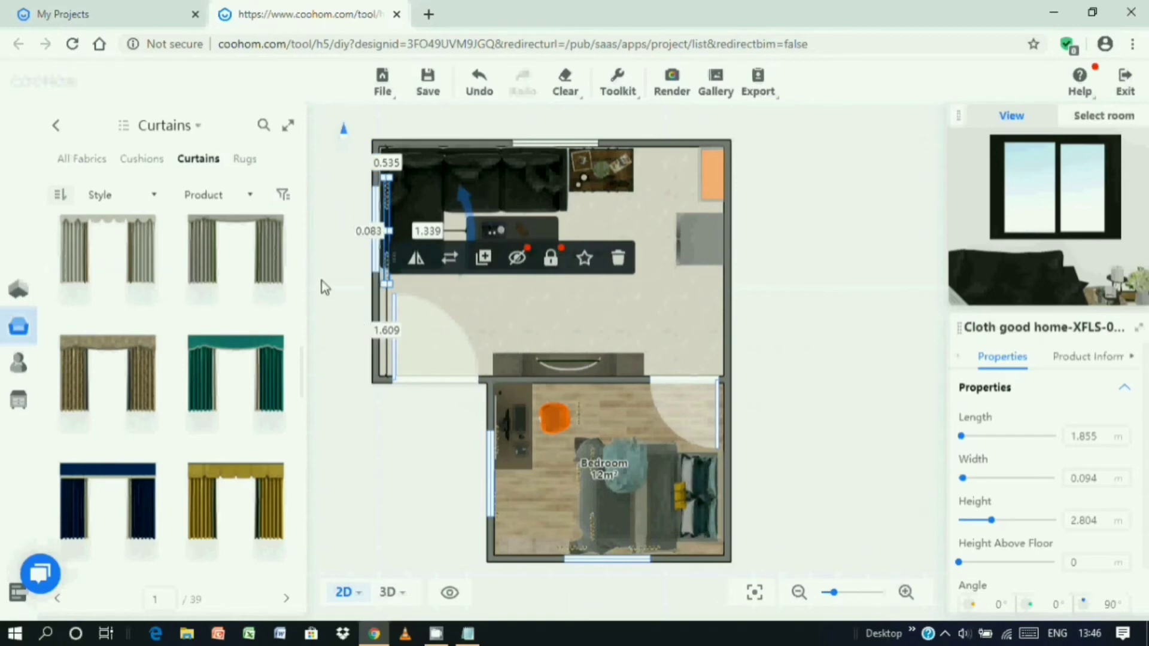
Try to reposition a duplicate of the living room's west curtain and undo the move.
left_click(483, 258)
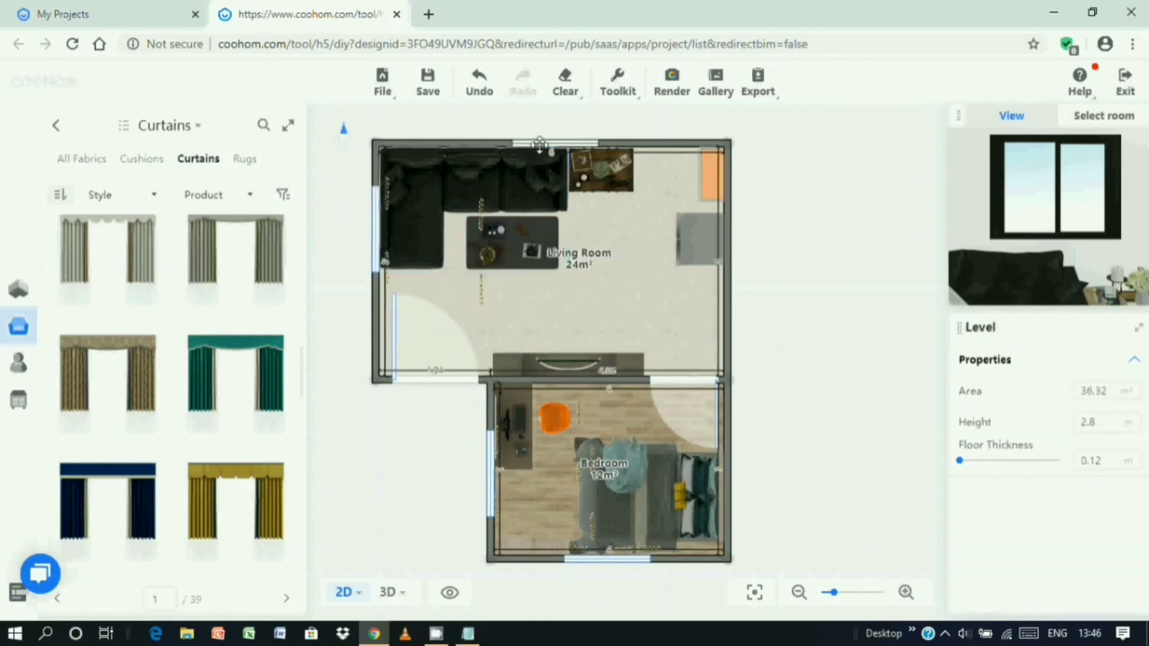
left_click(480, 226)
left_click_drag(479, 224, 578, 411)
key("ctrl+z")
Delete the stray curtain copies lying across the living room's coffee table and the bedroom's bed.
left_click(483, 285)
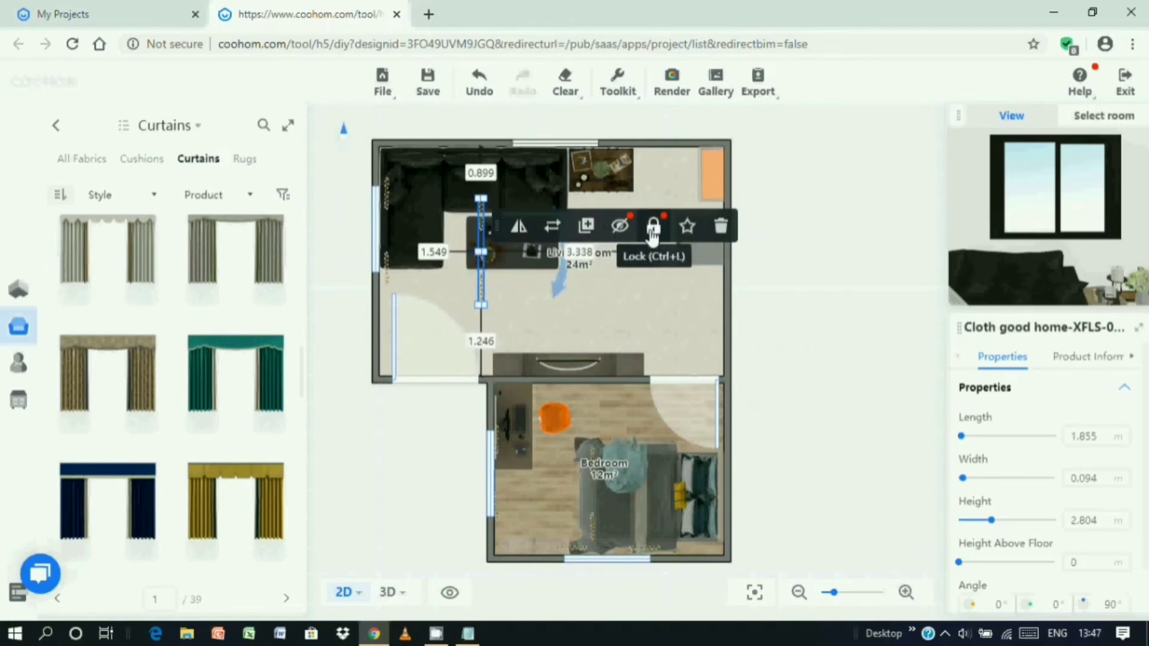
left_click(718, 234)
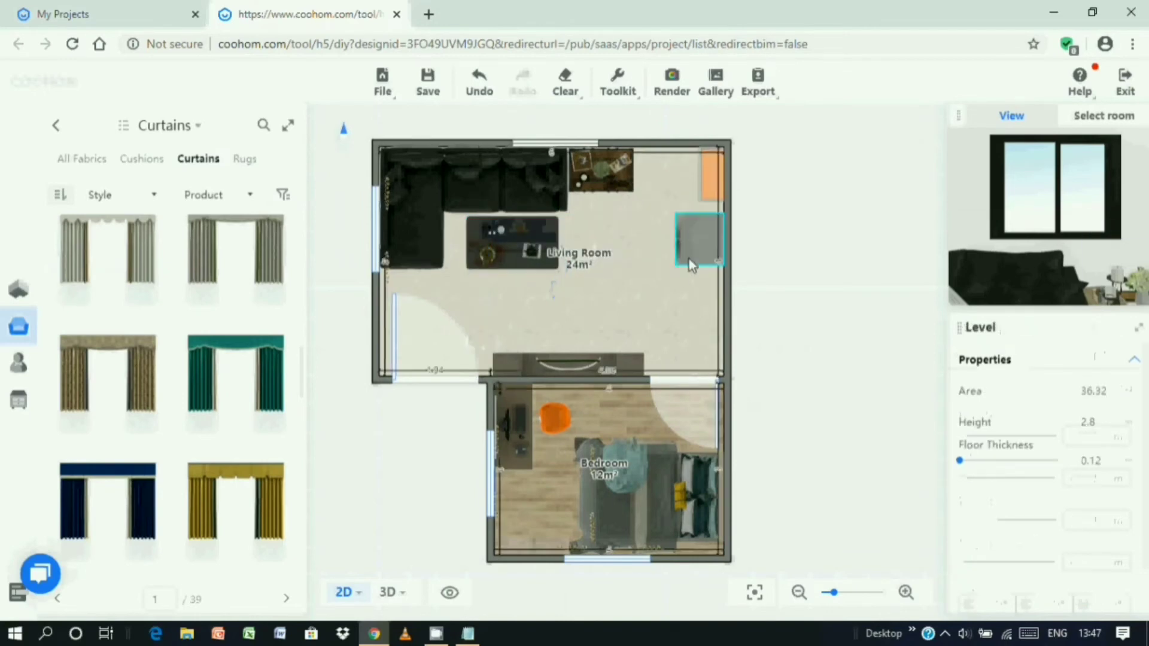
left_click(592, 522)
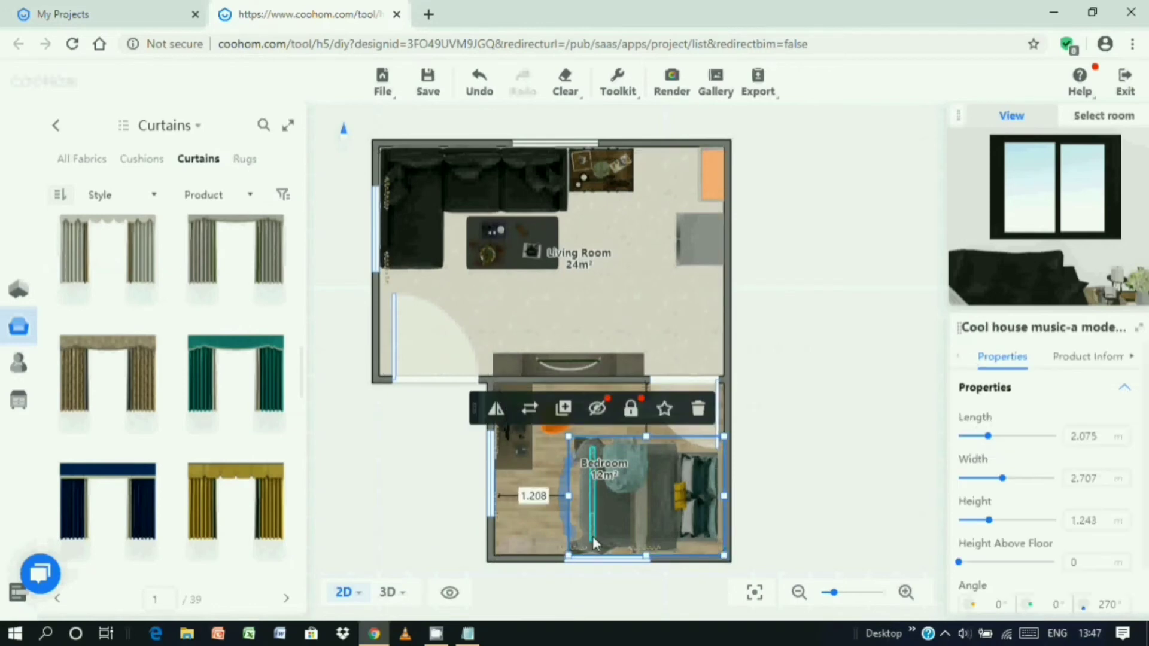
left_click(832, 474)
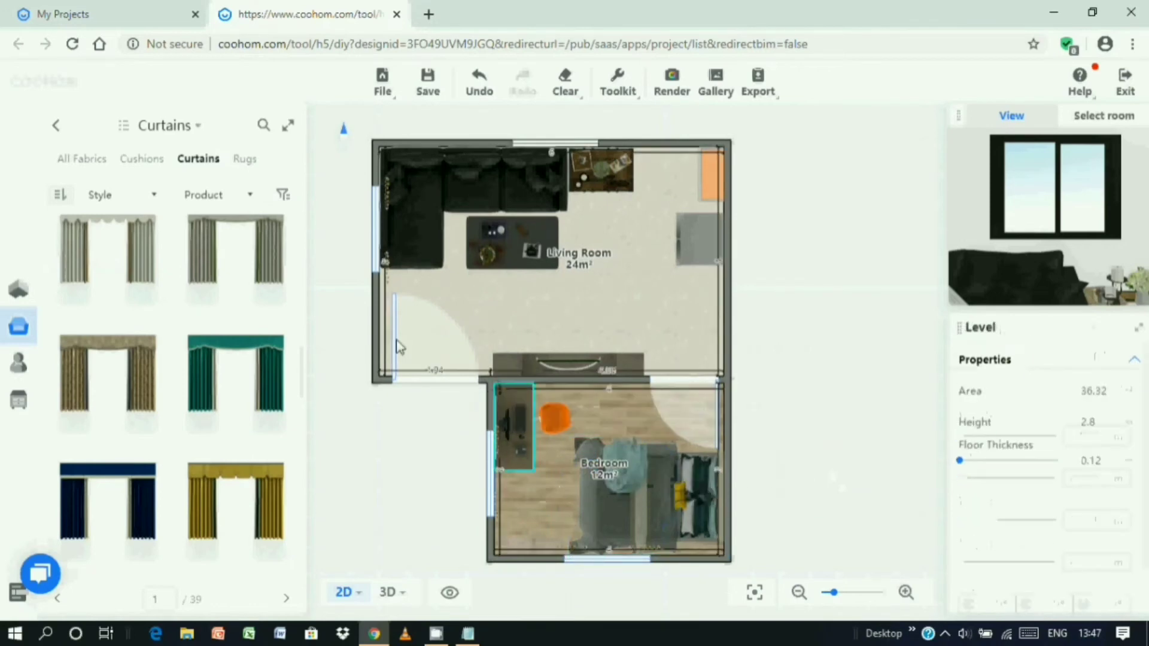
Fit the brown patterned curtain to the living room's north window, shorten it to 1.75 m, and save the project.
left_click(130, 360)
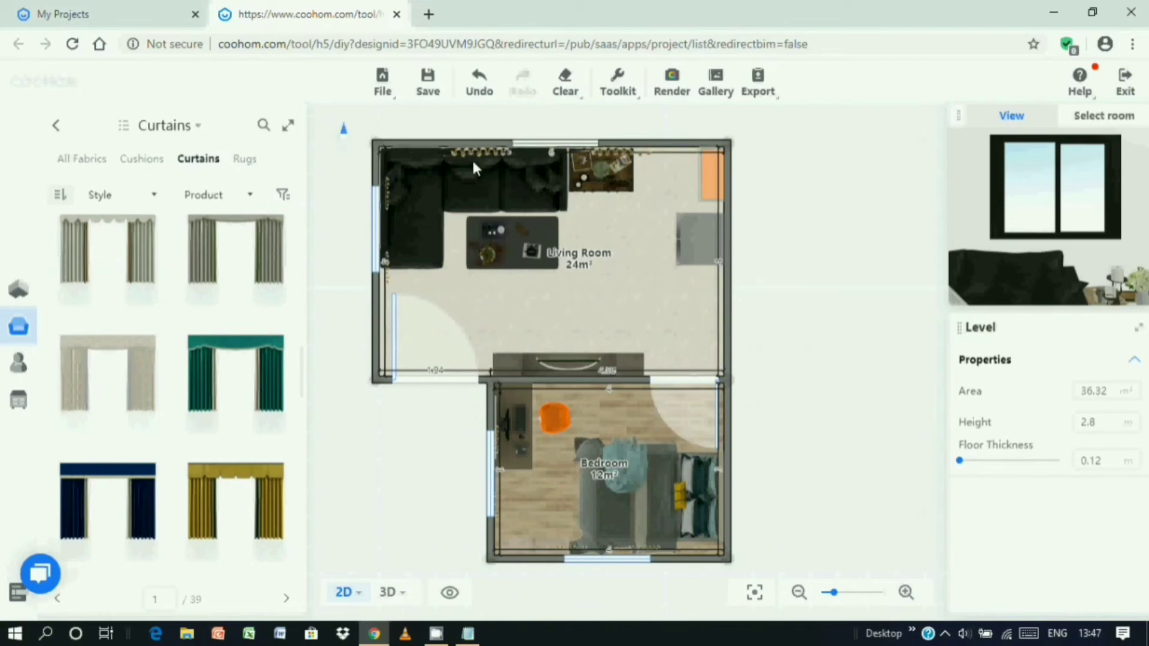
left_click(473, 164)
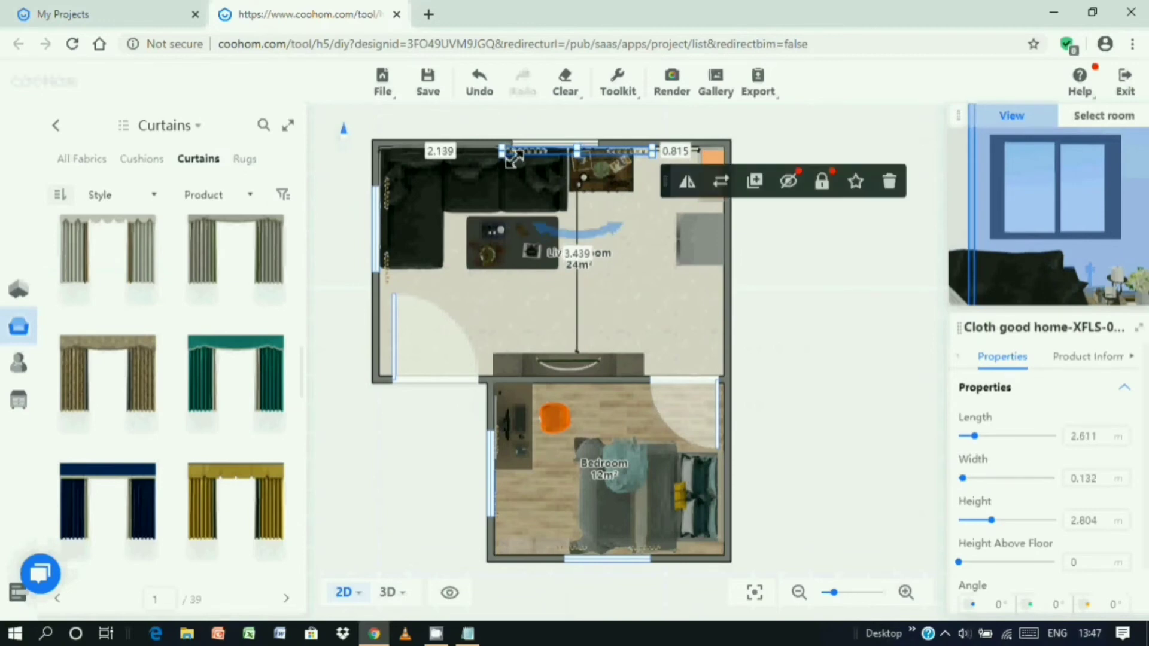
left_click_drag(656, 157, 603, 153)
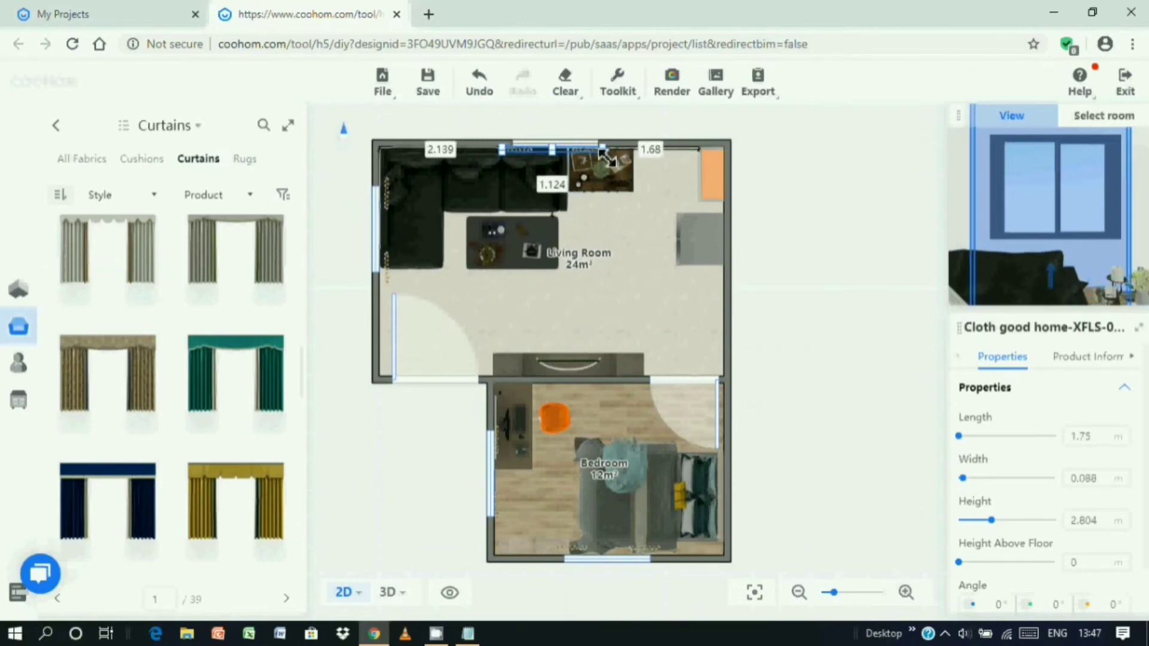
left_click(842, 295)
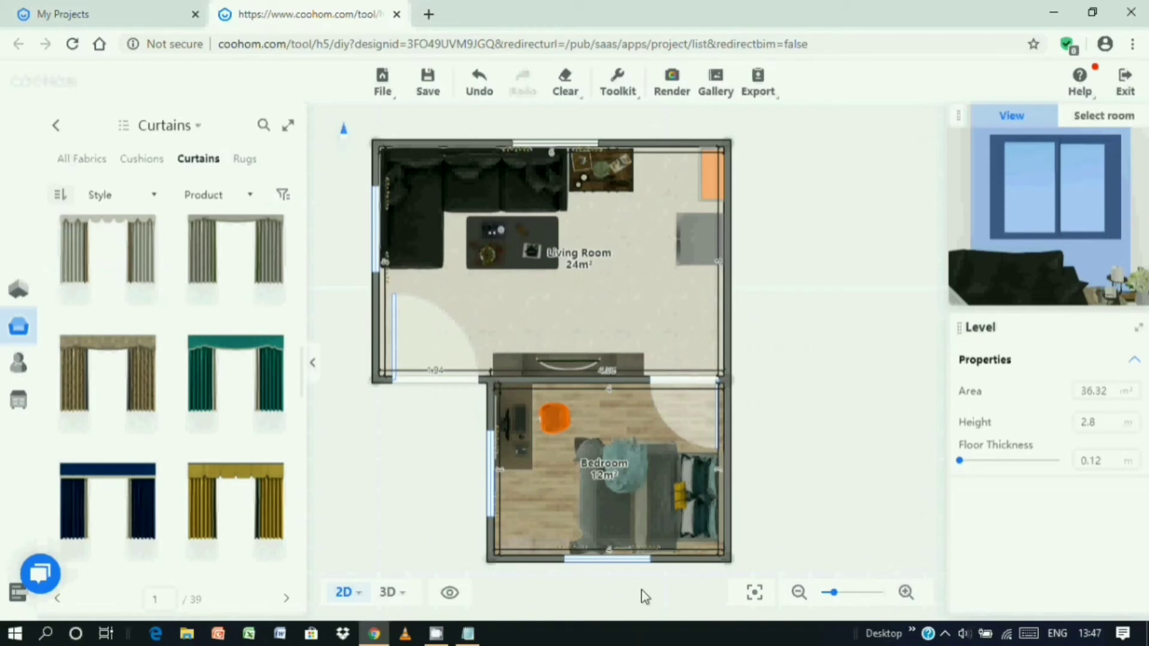
left_click(521, 551)
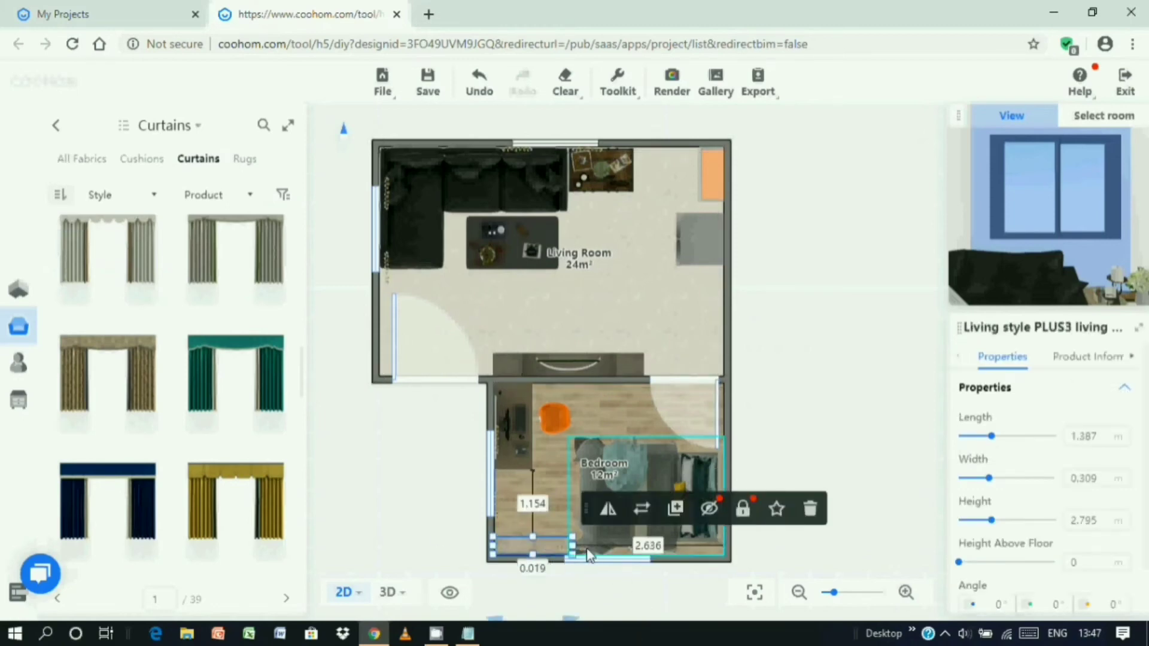
key("ctrl+s")
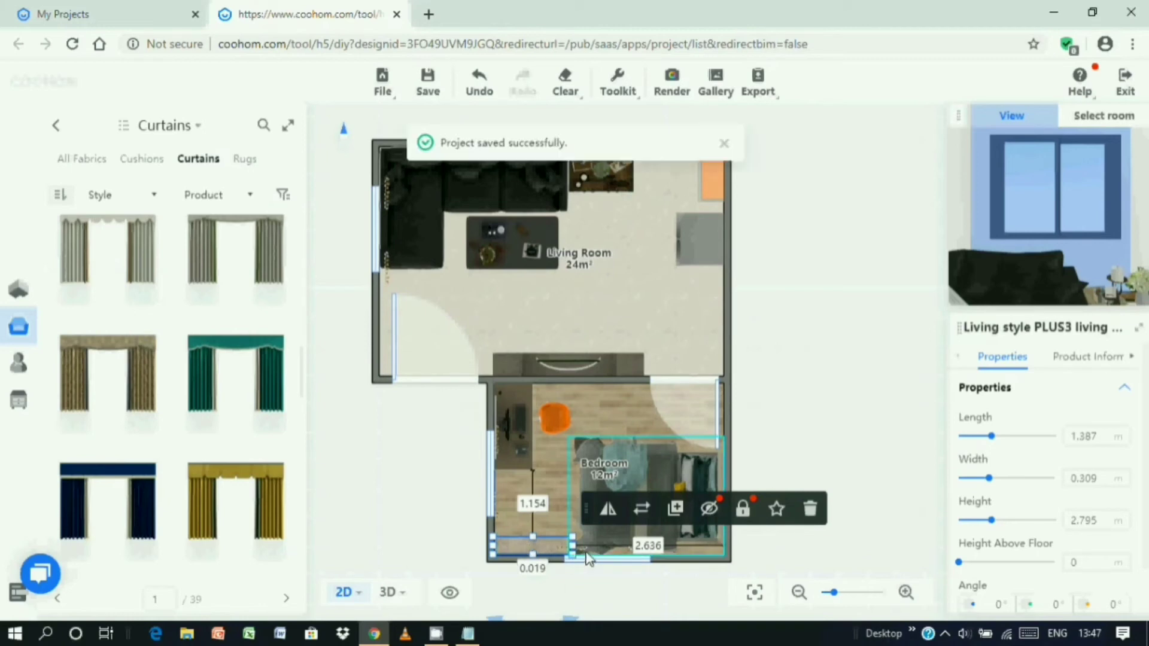
Shift the bedroom's south window east along its wall and move its curtain to line up with it.
left_click(607, 561)
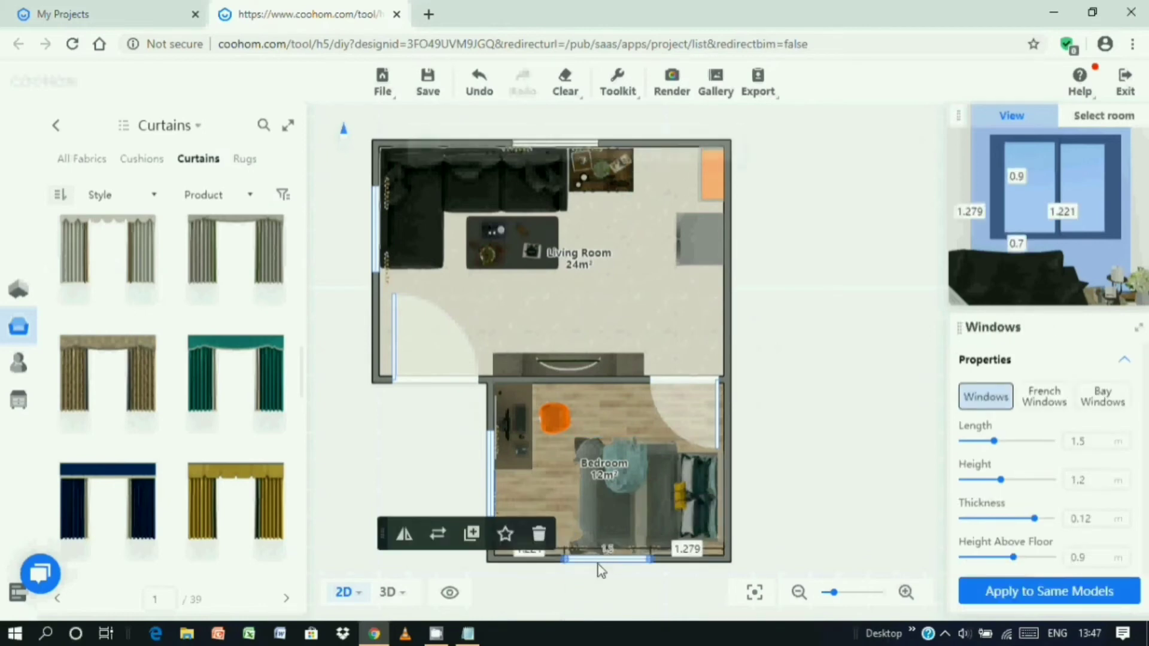
left_click_drag(619, 558, 663, 559)
left_click(574, 546)
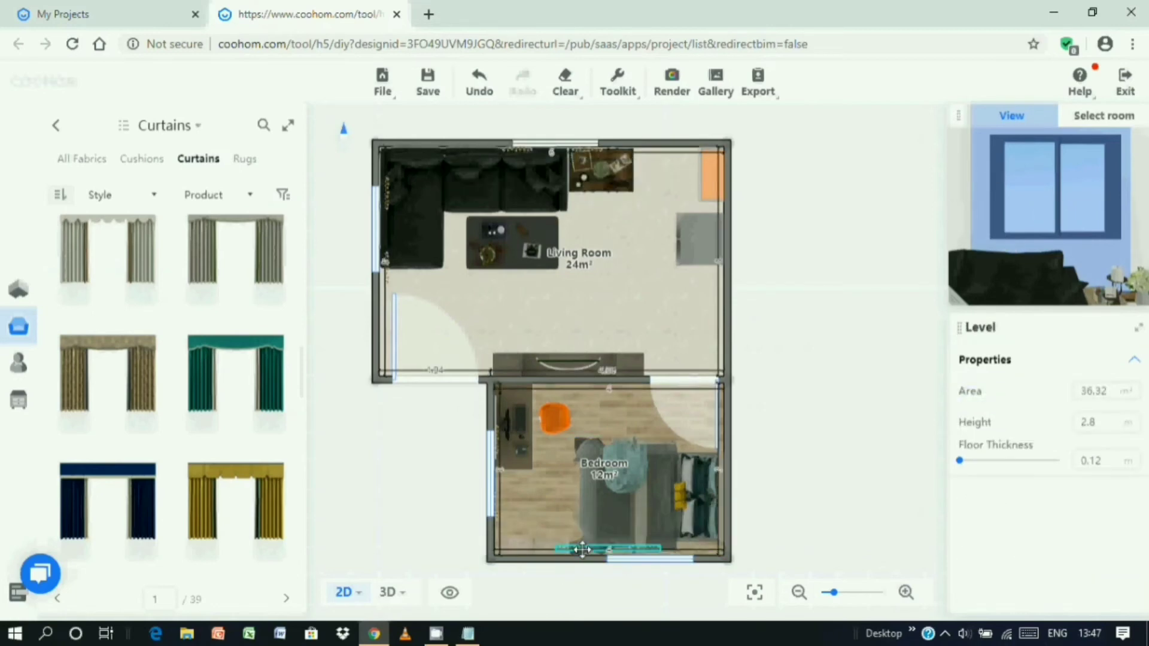
left_click(585, 547)
left_click_drag(586, 547, 647, 547)
left_click(588, 590)
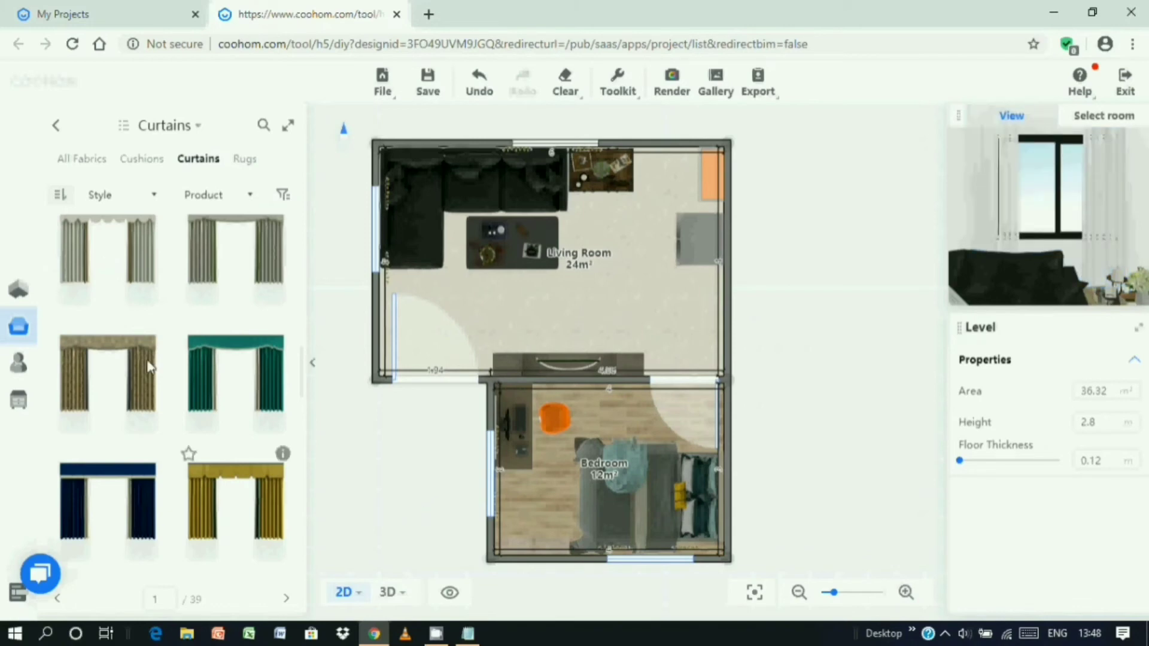
Hang a glass-shade Nordic chandelier in the living room's east half and a dark-shaded Nordic chandelier above the coffee table's west end.
left_click(56, 125)
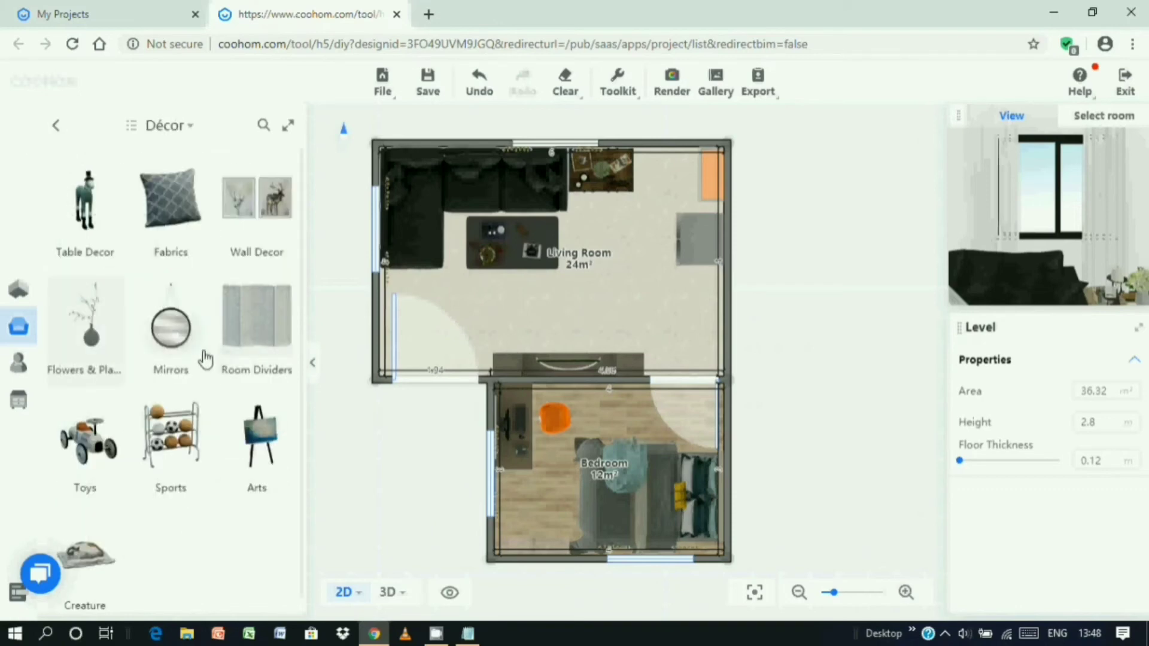
left_click(56, 125)
left_click(238, 187)
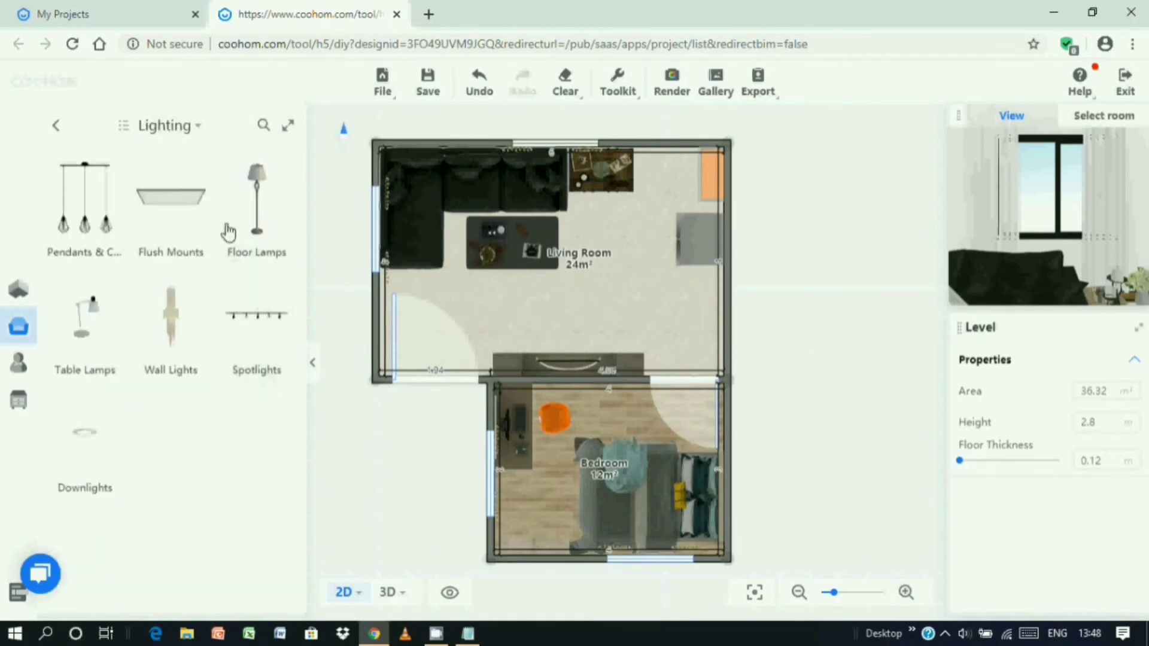
left_click(81, 226)
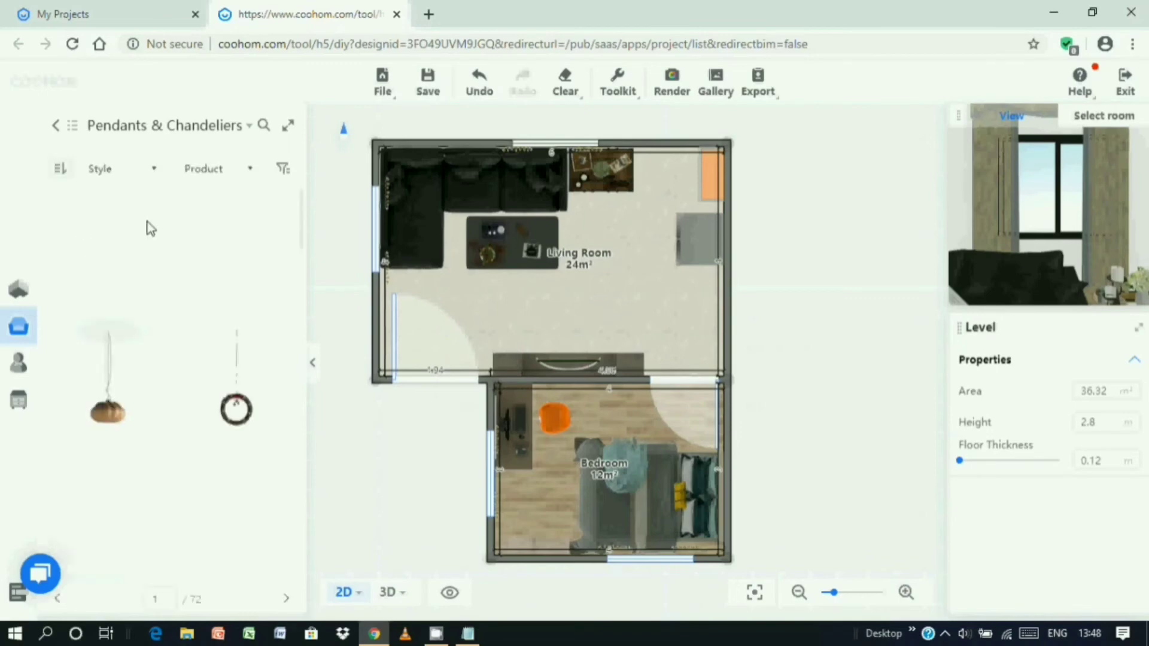
scroll(182, 346, "down", 5)
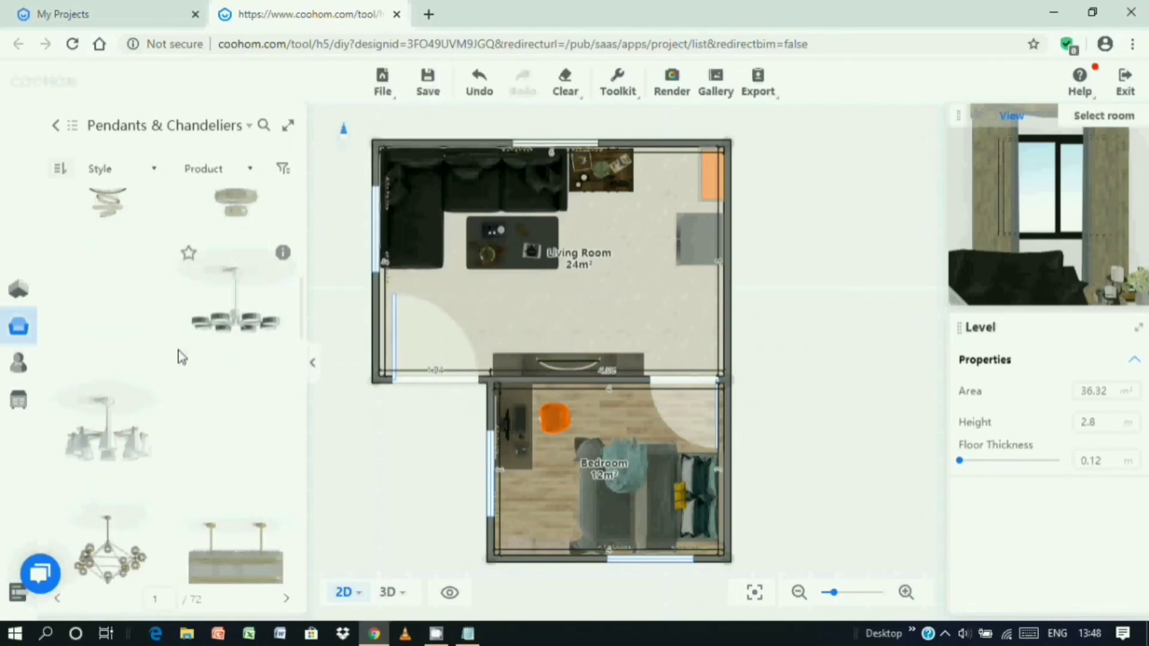
scroll(182, 346, "down", 4)
scroll(182, 357, "down", 3)
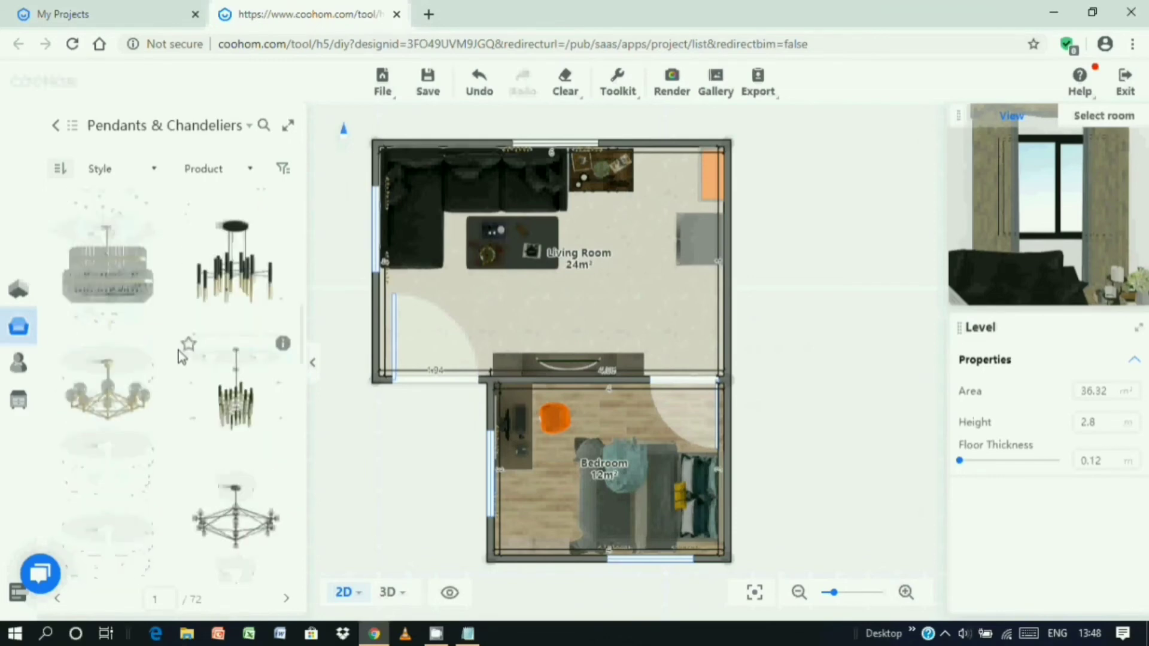
scroll(207, 330, "down", 5)
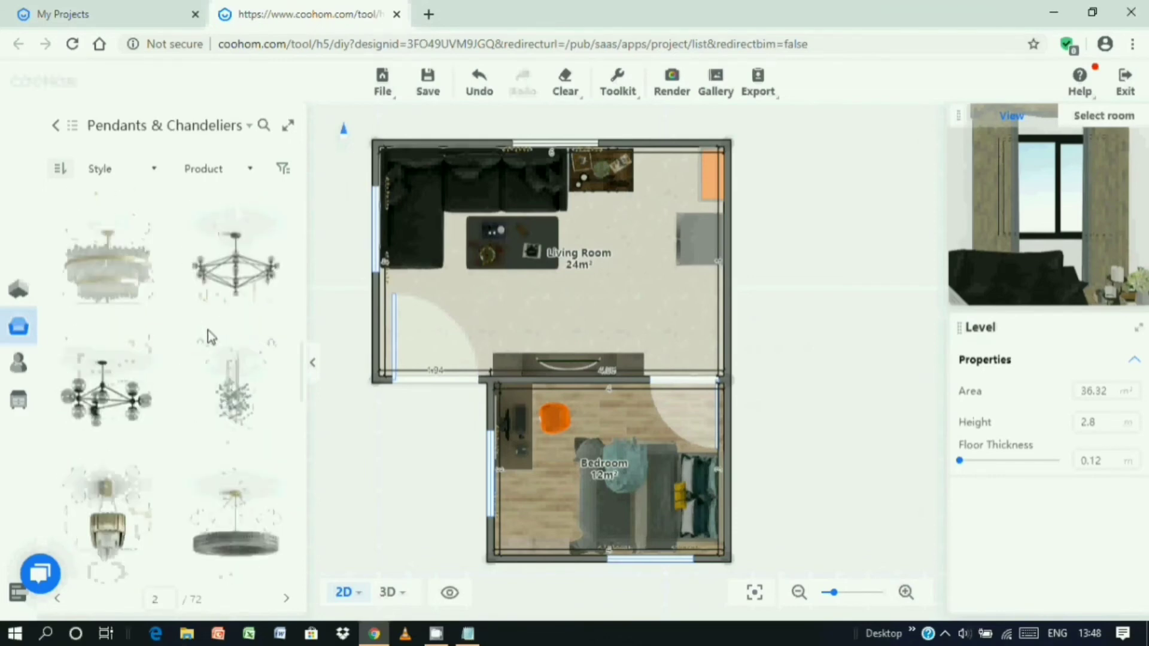
mouse_move(127, 360)
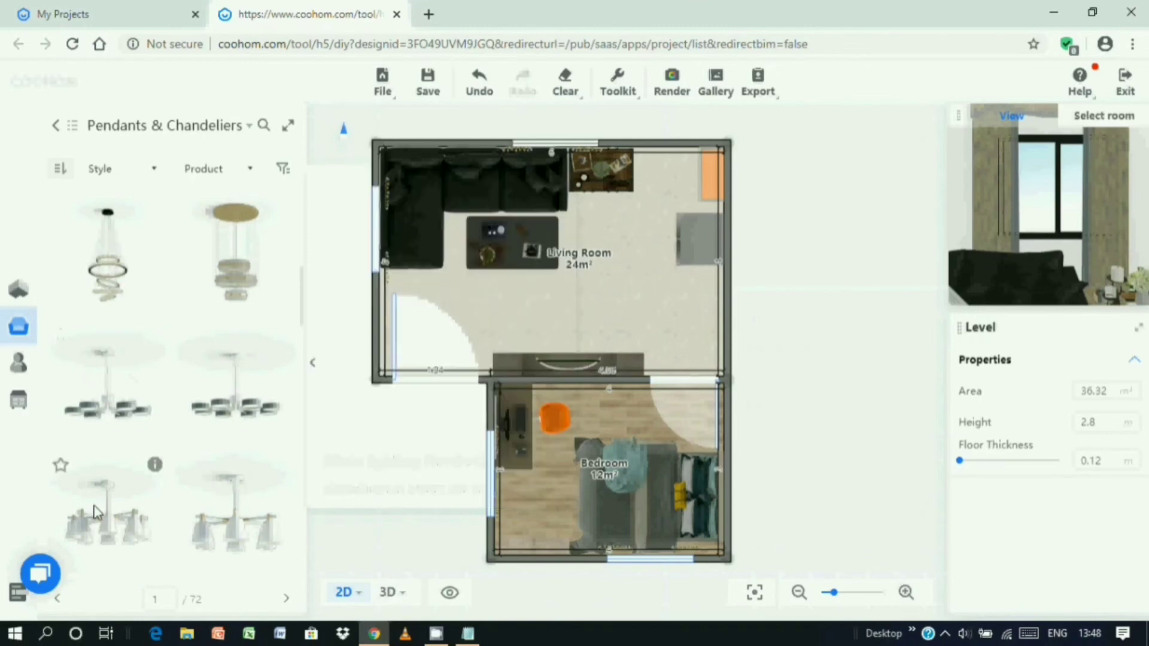
mouse_move(220, 523)
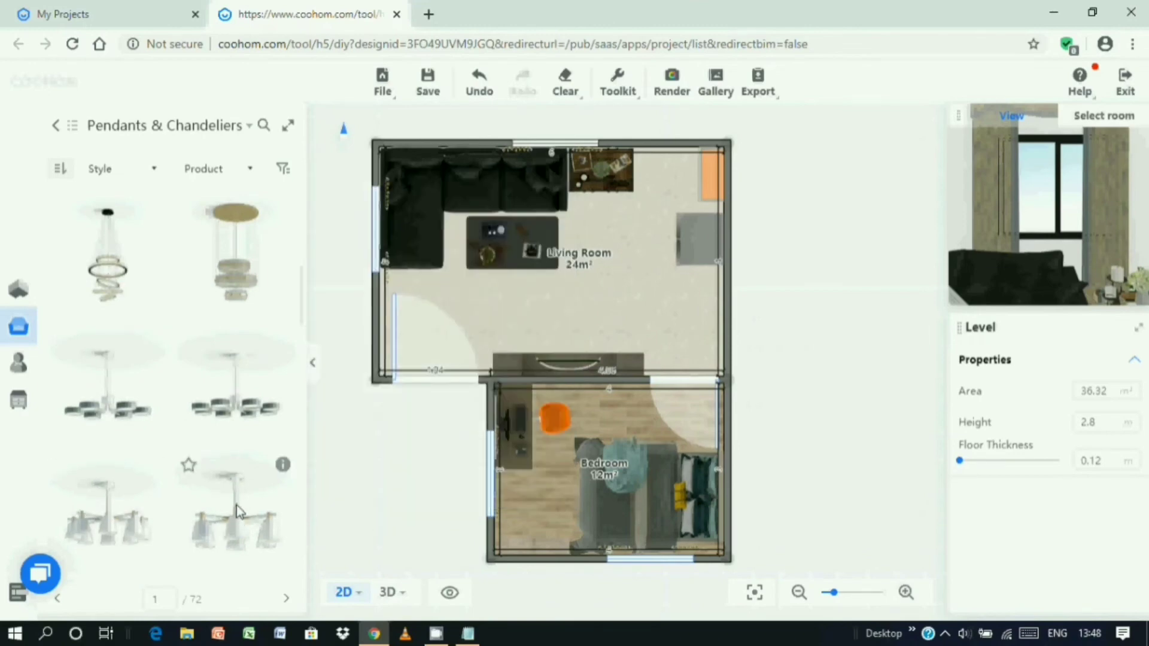
left_click(114, 511)
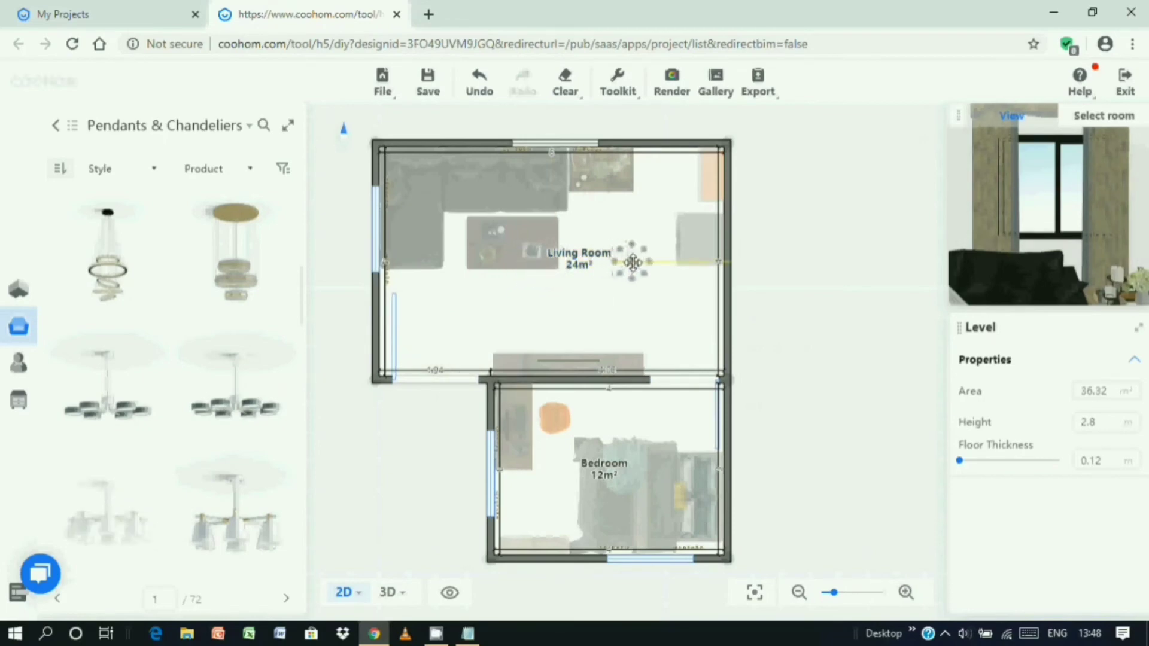
left_click(633, 262)
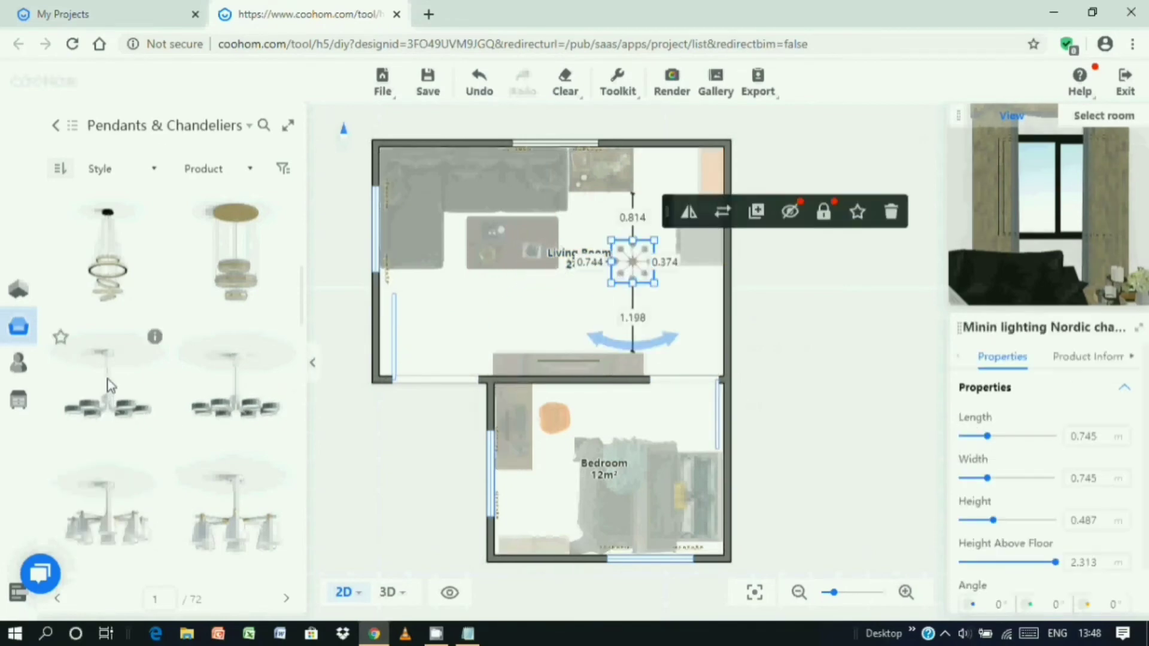
left_click(477, 266)
Browse the rest of the Pendants & Chandeliers catalog for other hanging lights.
scroll(246, 410, "down", 5)
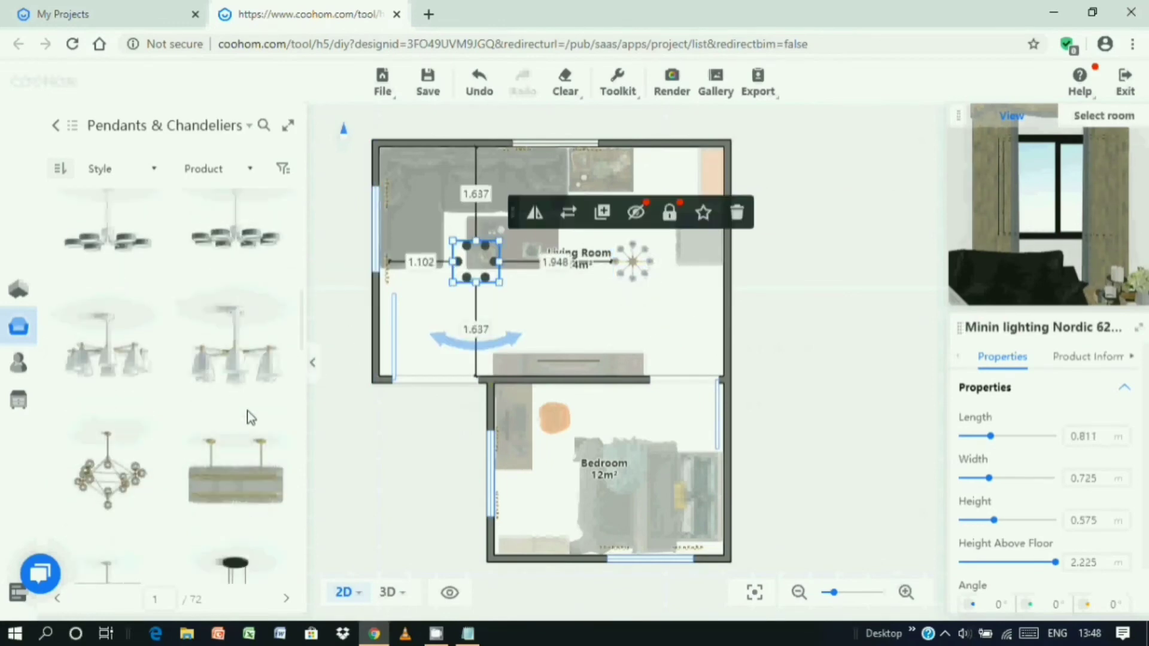
scroll(250, 417, "down", 2)
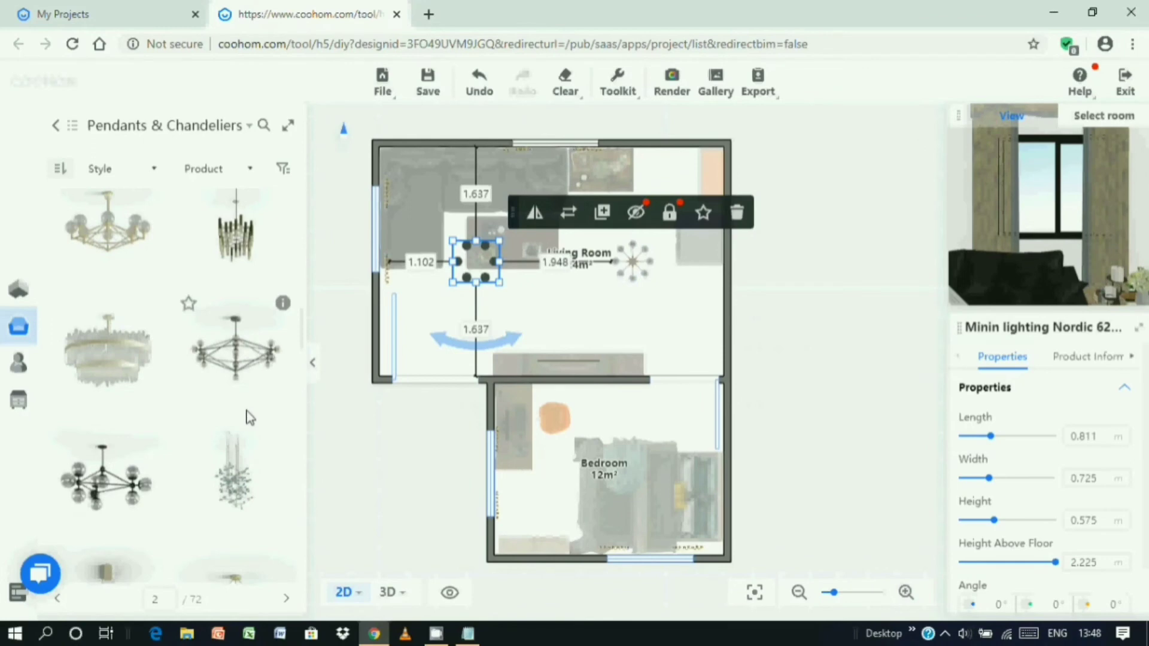
scroll(250, 416, "down", 5)
scroll(246, 417, "down", 5)
scroll(248, 416, "down", 5)
scroll(232, 377, "down", 5)
scroll(203, 421, "down", 5)
scroll(203, 412, "down", 3)
Place the swing-arm table lamp on the north end of the bedroom desk and turn it diagonally.
left_click(56, 126)
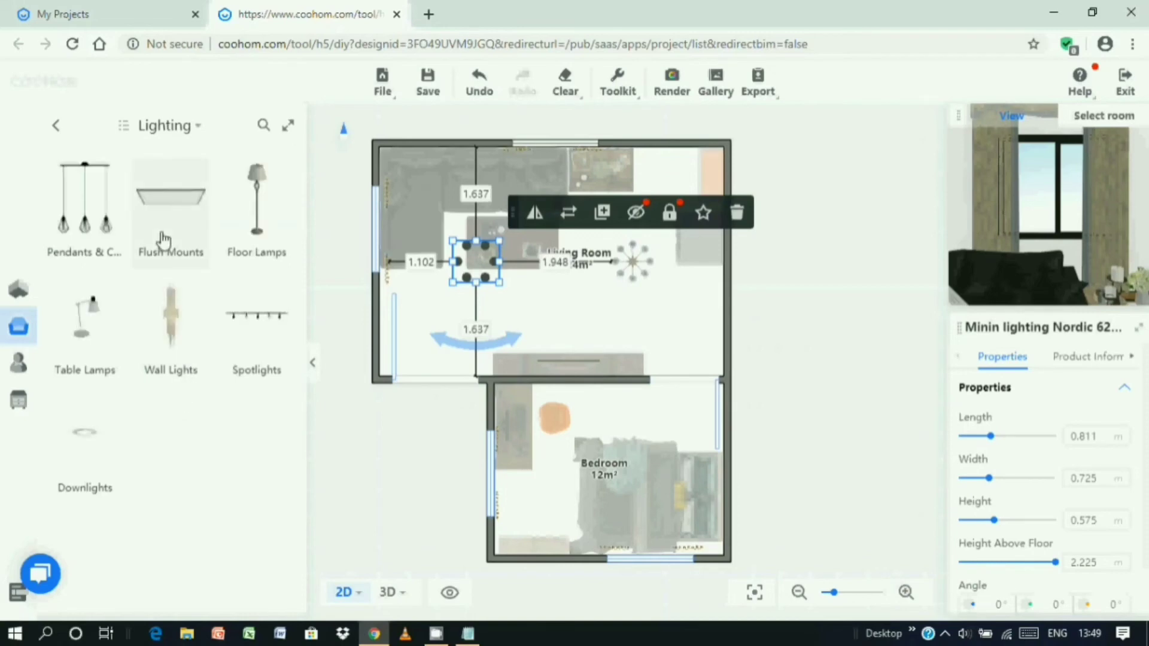
left_click(82, 344)
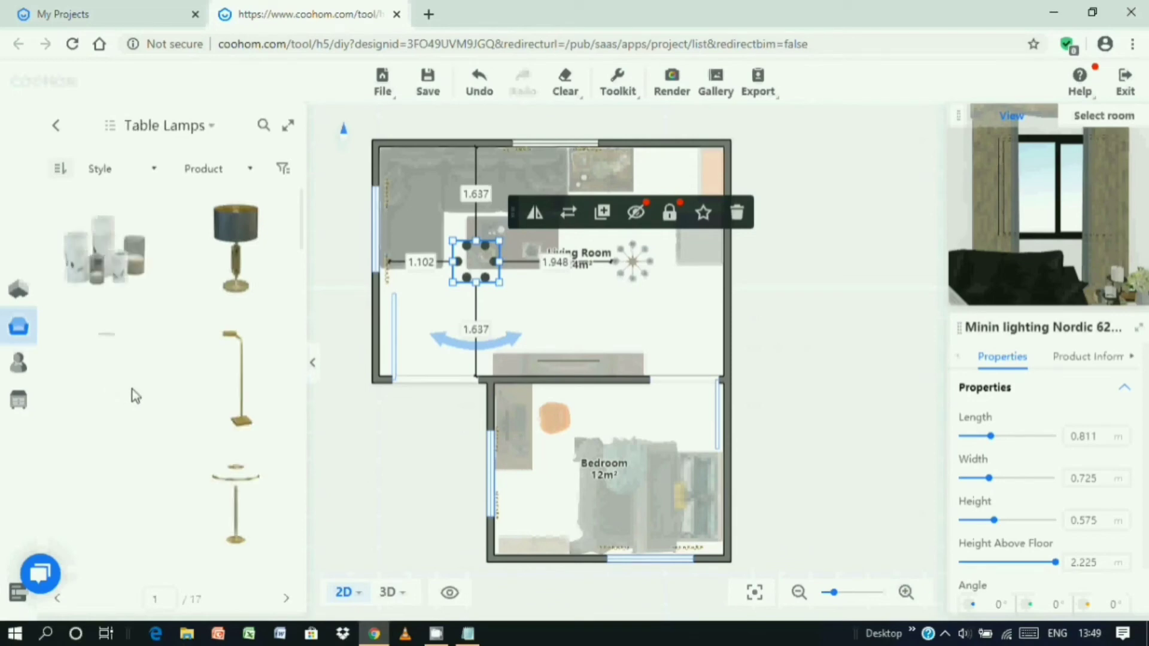
scroll(143, 443, "down", 4)
scroll(157, 454, "down", 8)
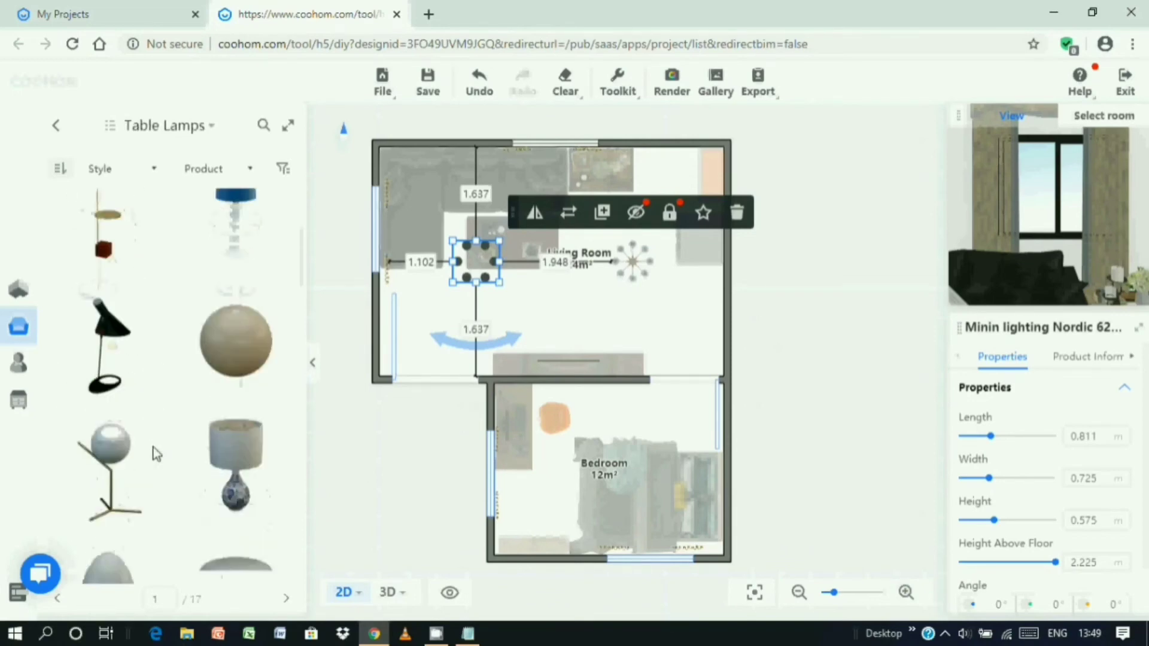
scroll(156, 454, "down", 10)
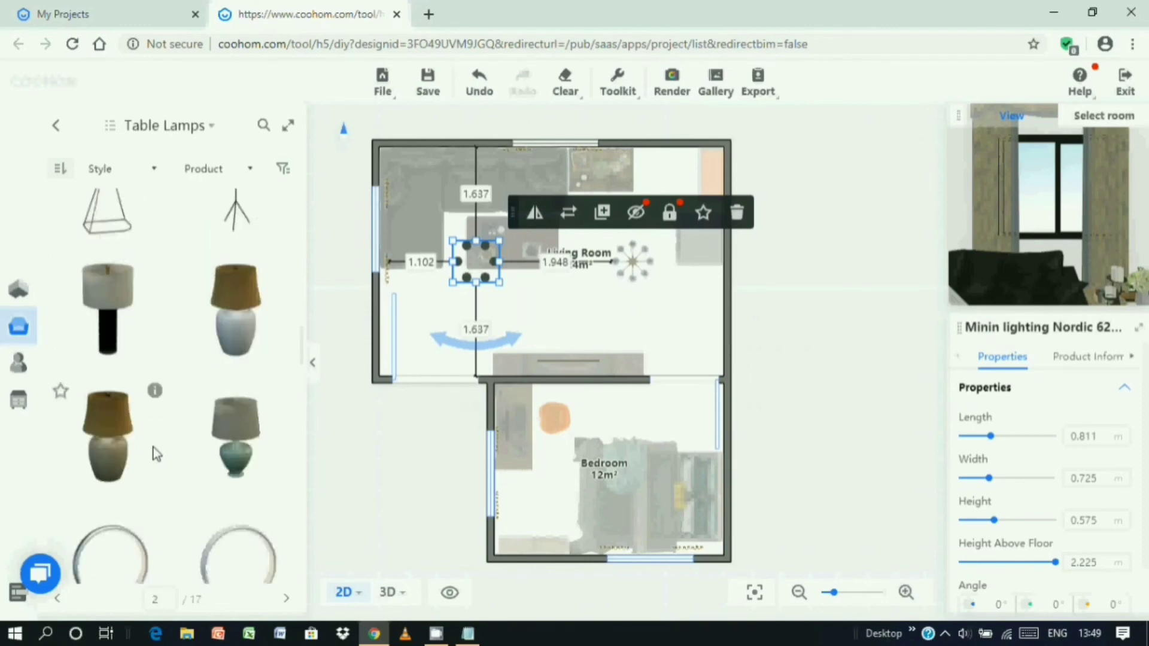
scroll(157, 453, "down", 5)
scroll(157, 453, "down", 5)
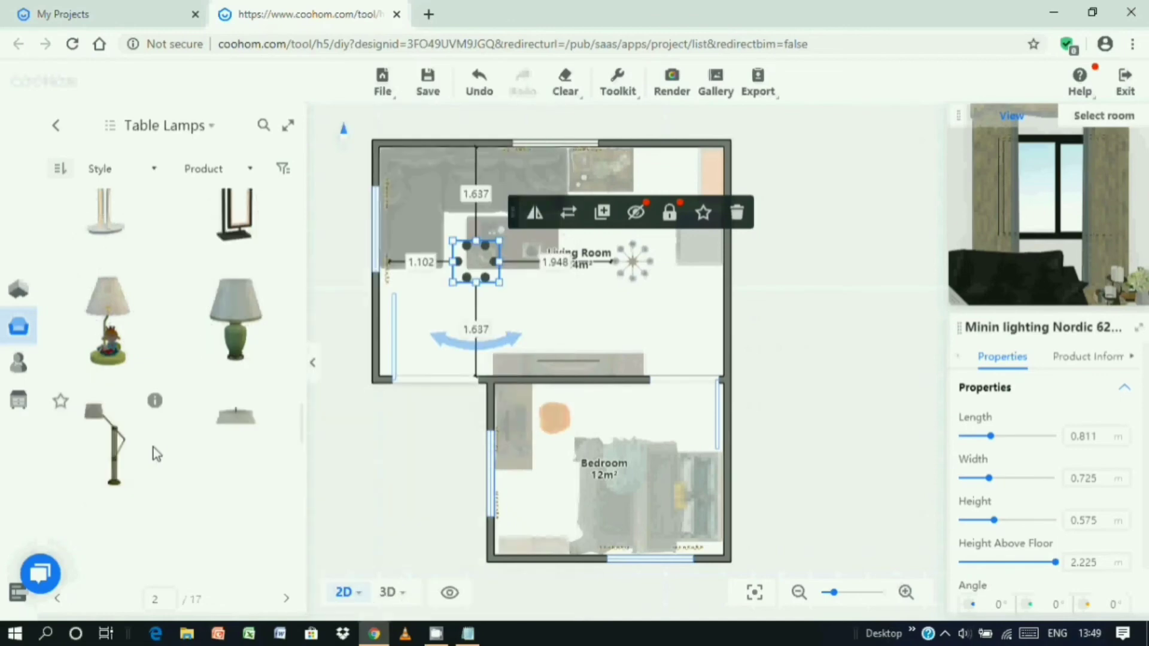
scroll(161, 445, "down", 2)
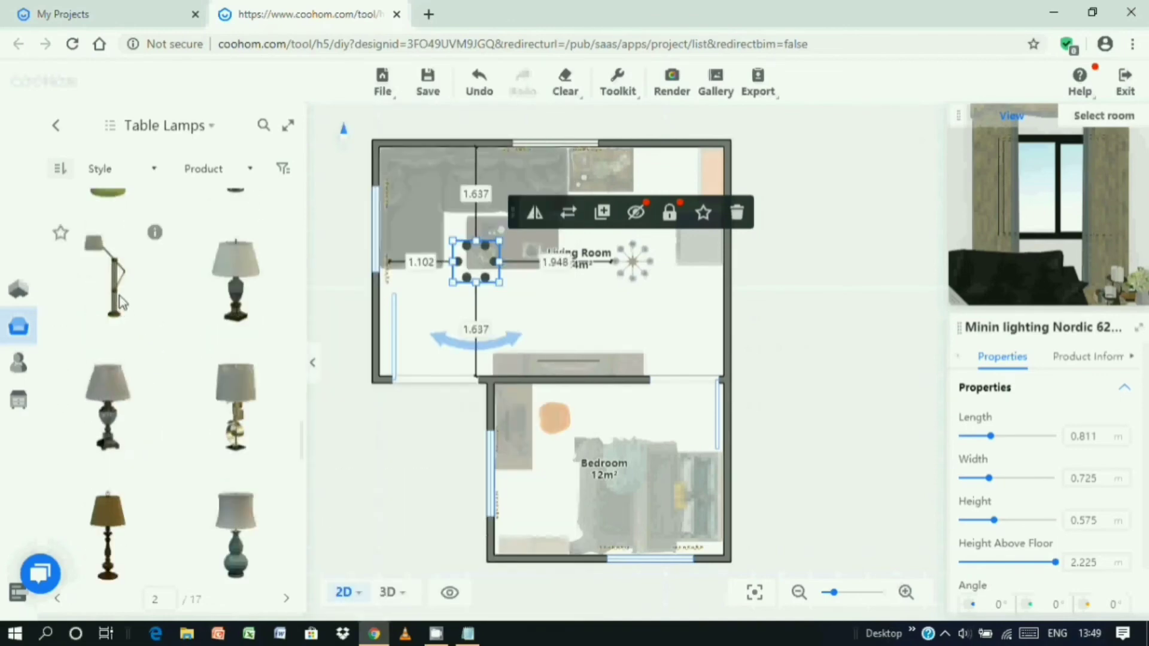
left_click(121, 302)
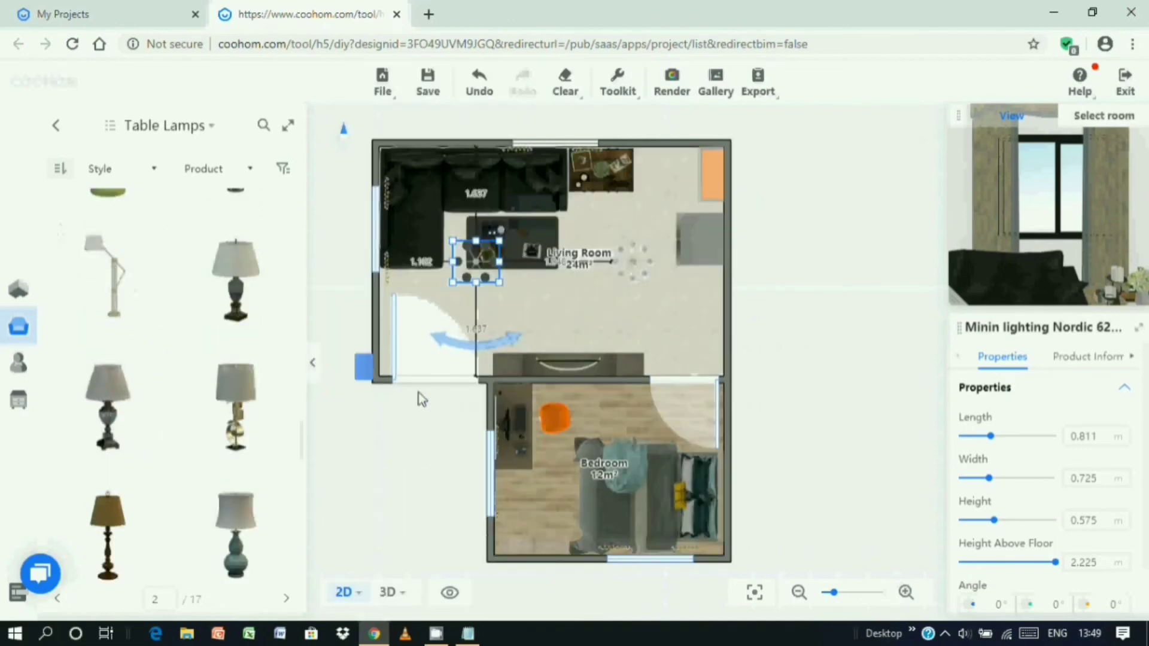
left_click(510, 417)
left_click_drag(515, 482, 357, 477)
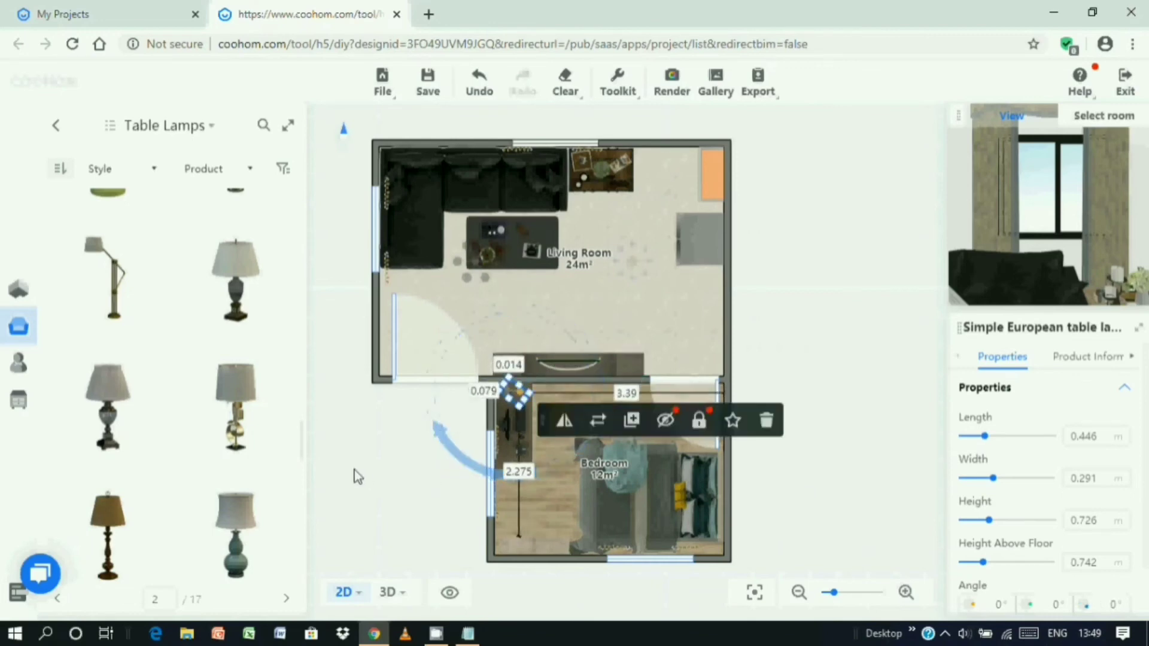
left_click(357, 476)
Browse the Table Lamps, Wall Lights and Flush Mounts catalogs for further light fixtures.
scroll(185, 443, "down", 3)
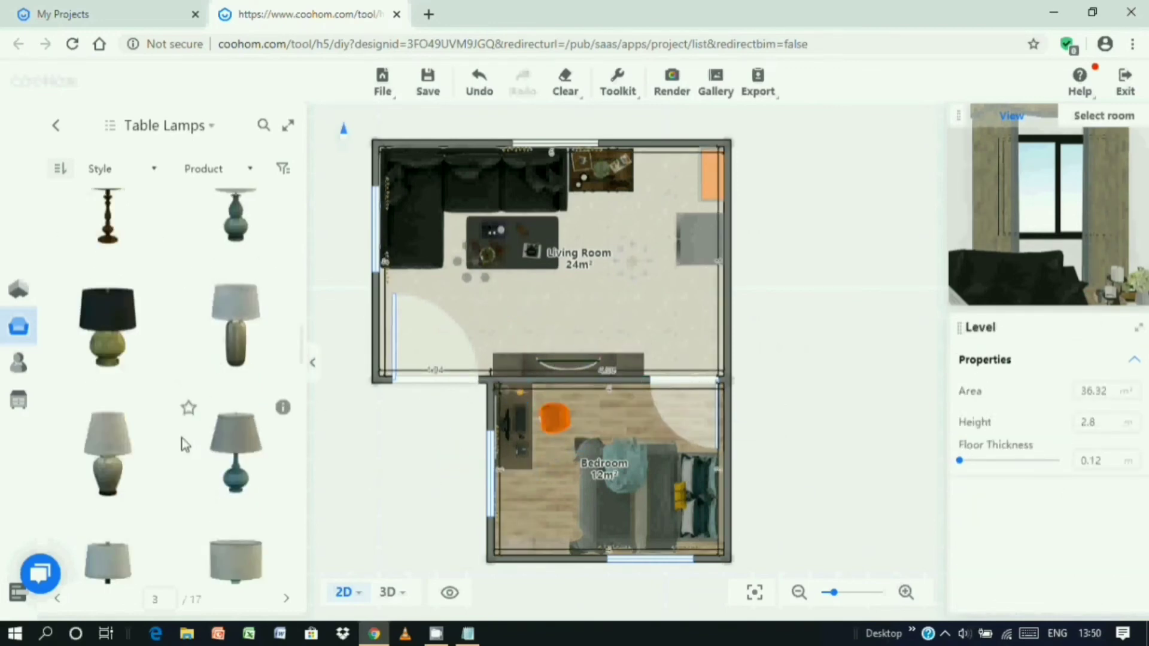
scroll(185, 443, "down", 10)
scroll(185, 444, "up", 12)
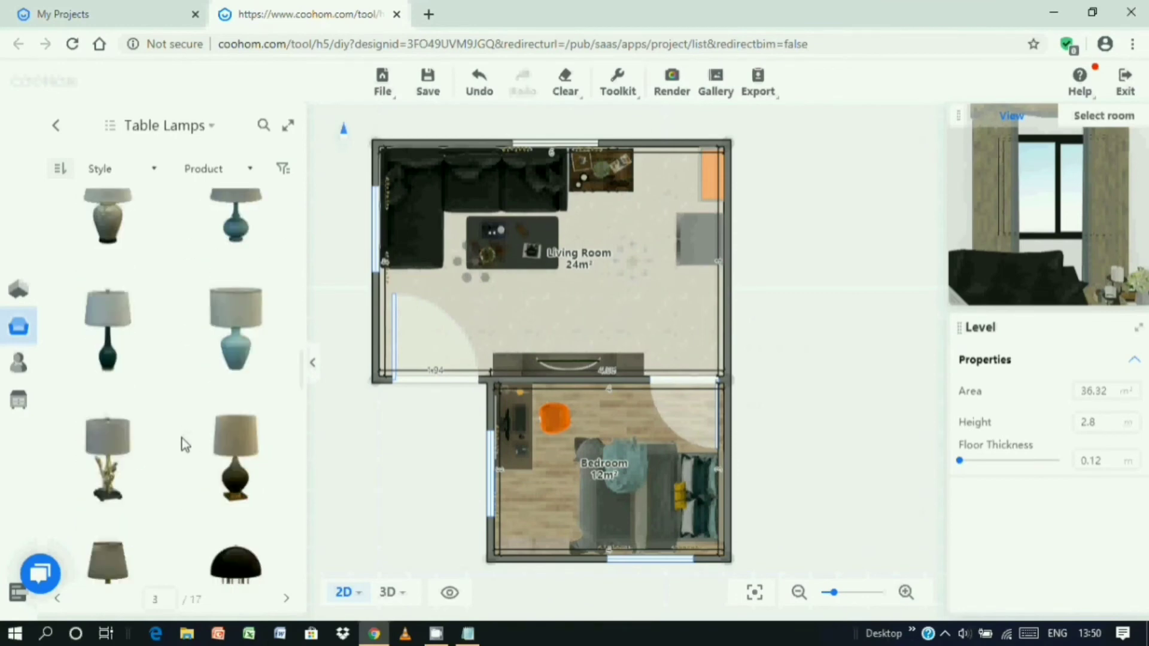
left_click(56, 125)
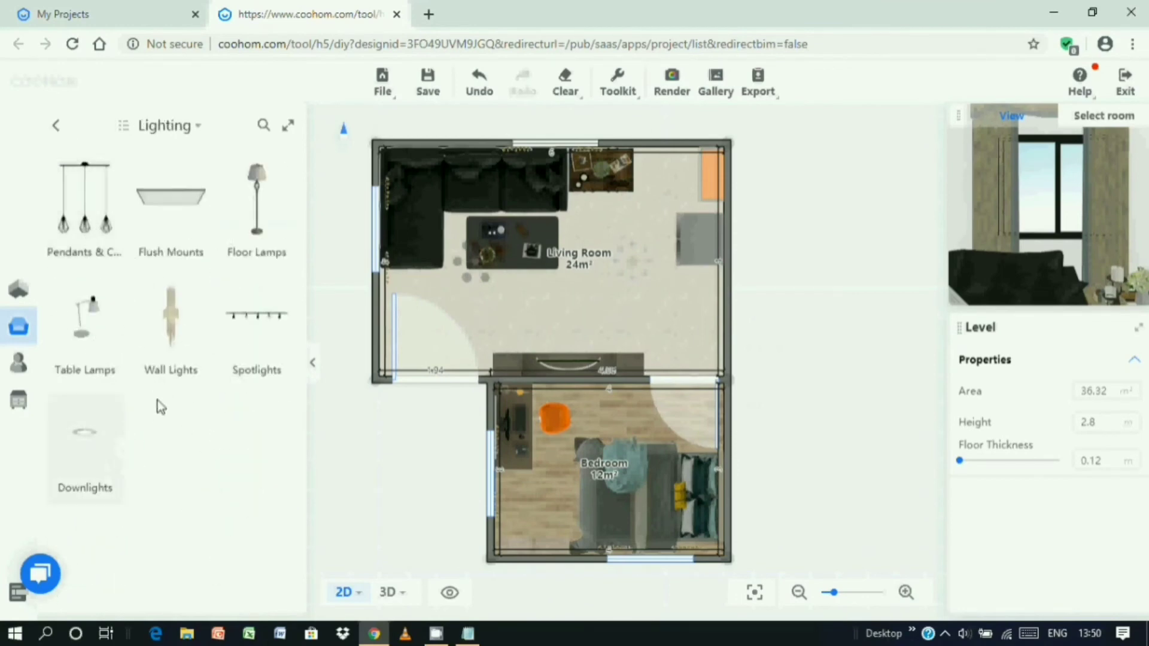
left_click(184, 319)
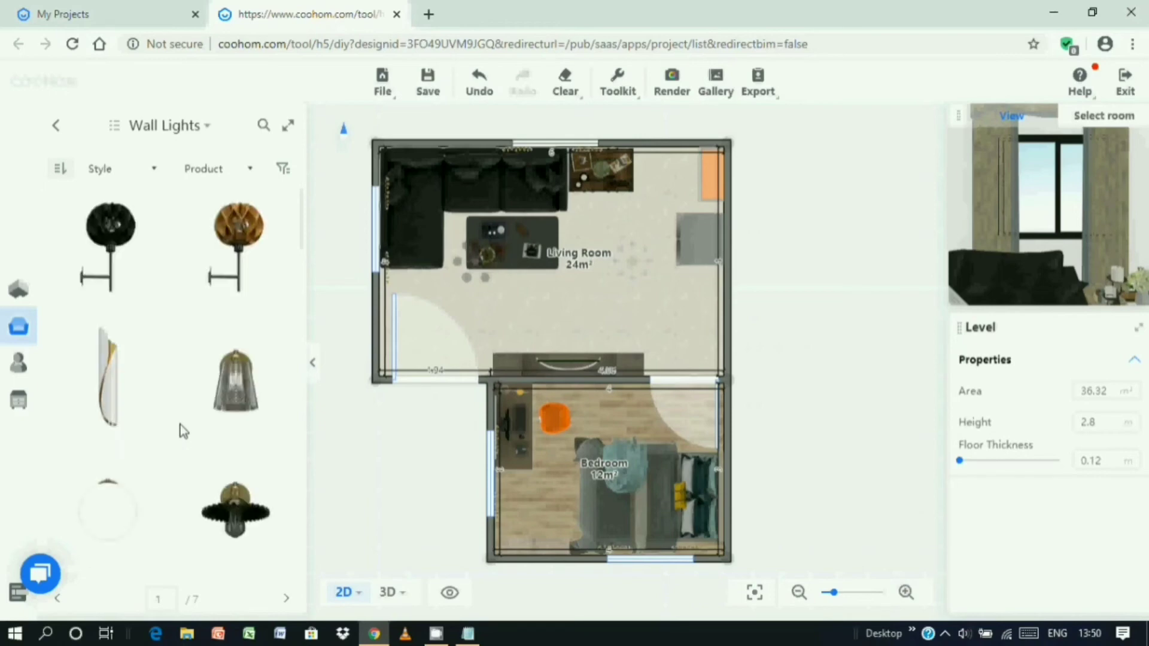
scroll(183, 431, "down", 10)
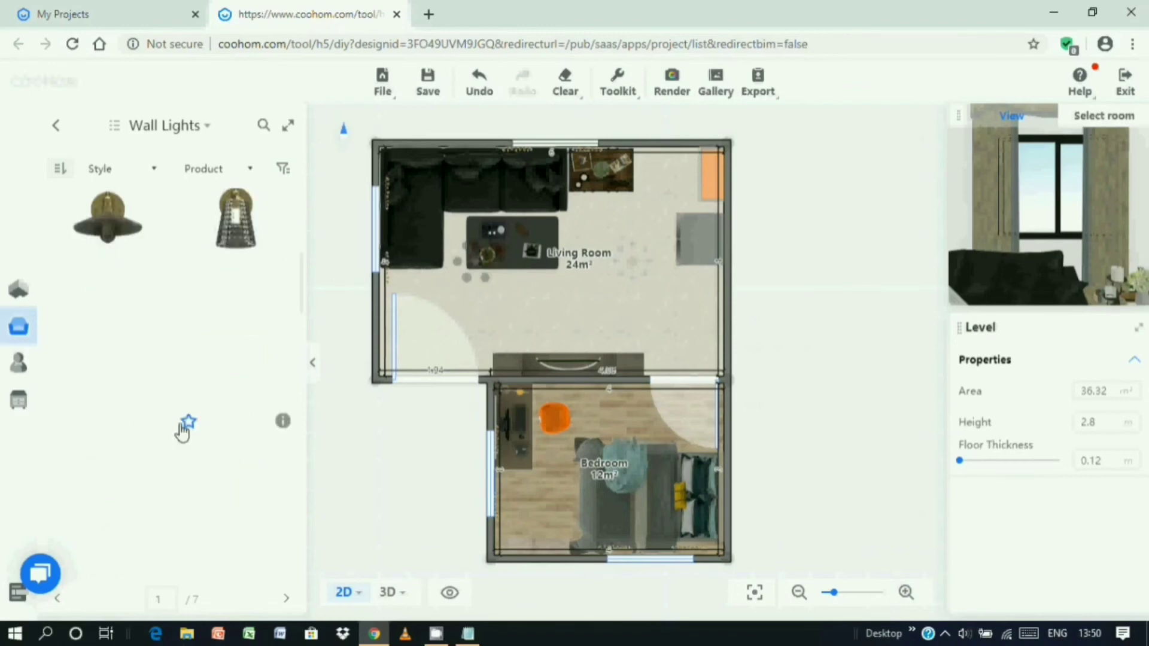
scroll(207, 395, "up", 5)
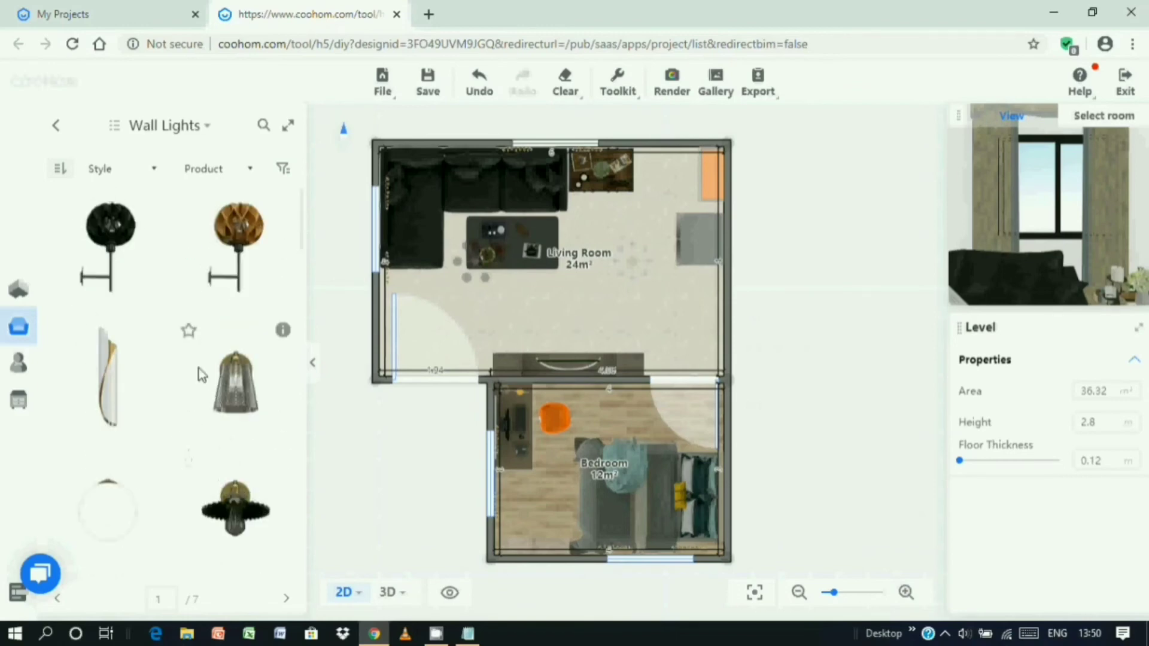
left_click(56, 125)
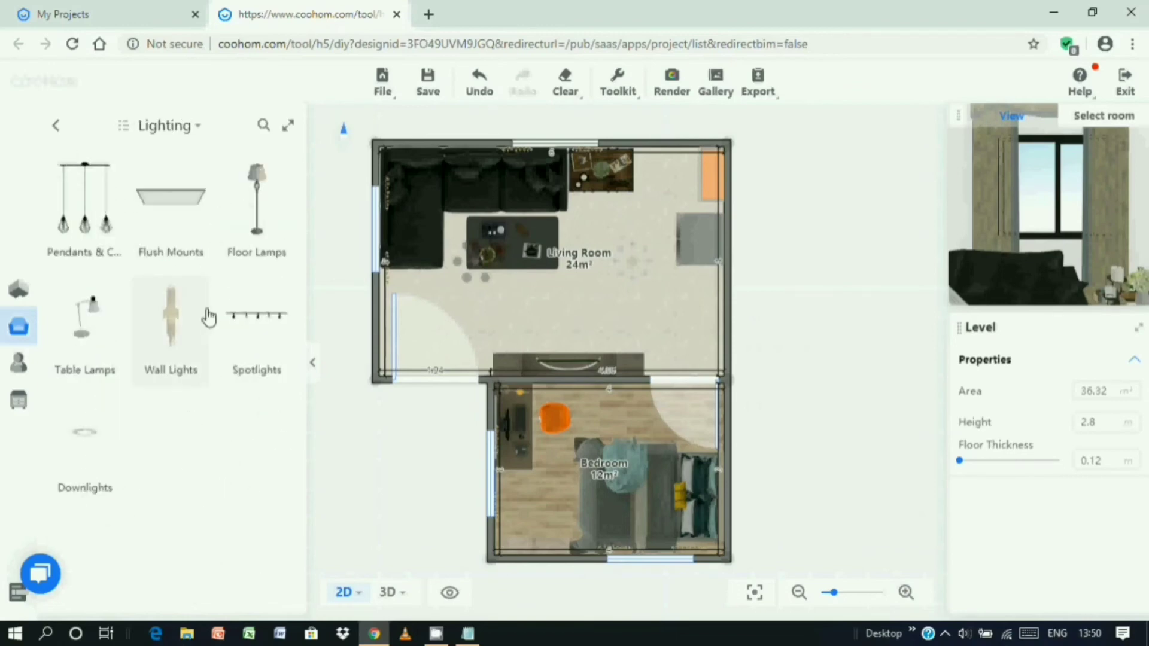
left_click(155, 221)
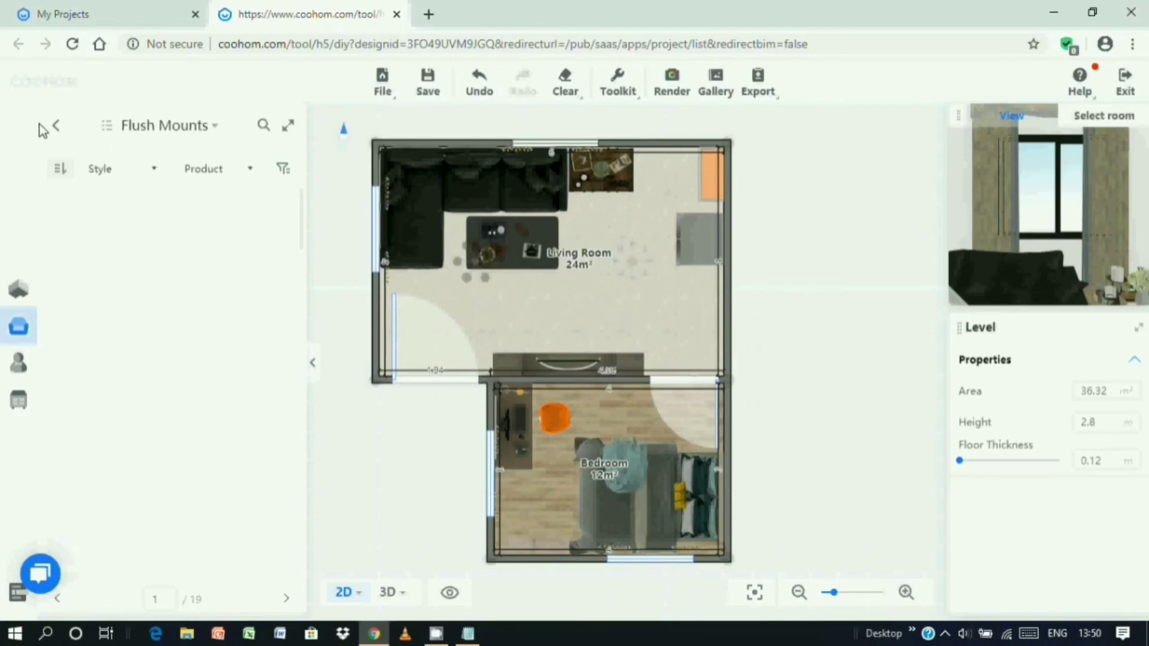
left_click(57, 126)
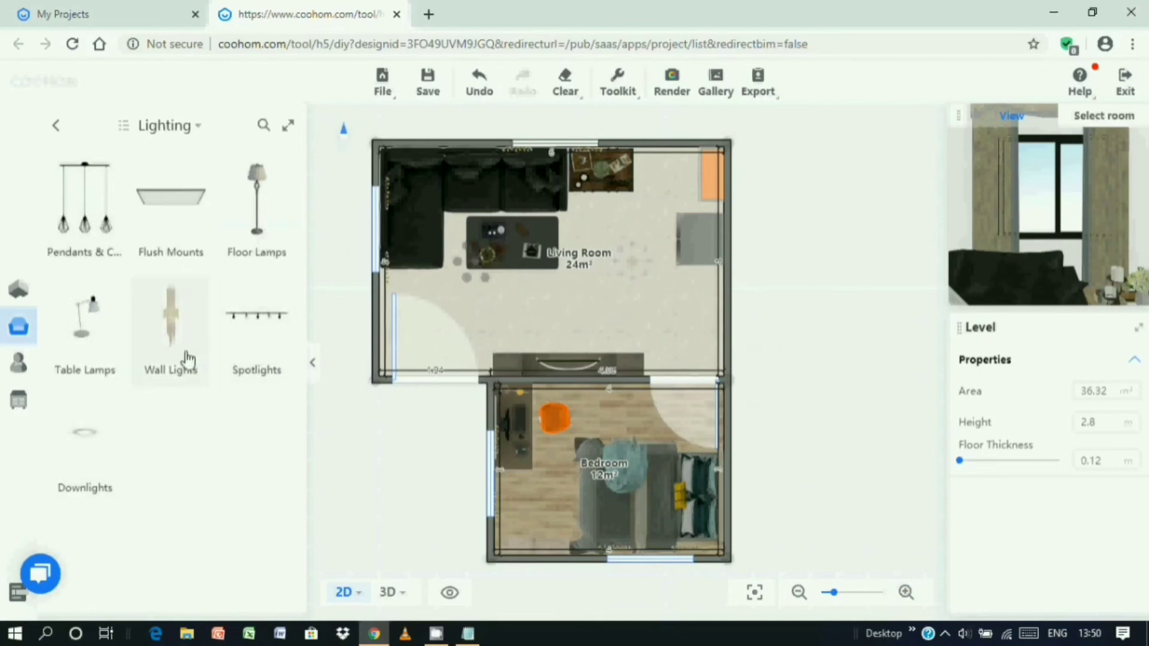
Mount a wall light with a cream shade and brown base on the bedroom's east wall, by the north side of the bed's head.
left_click(170, 319)
scroll(156, 454, "down", 10)
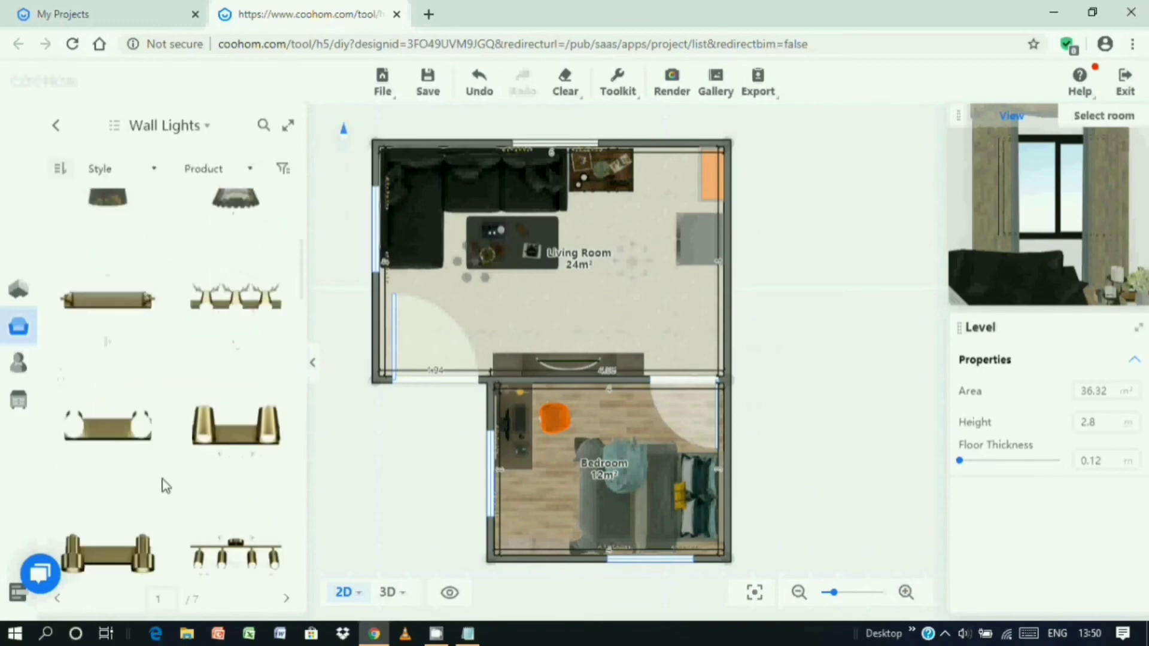
scroll(166, 485, "down", 10)
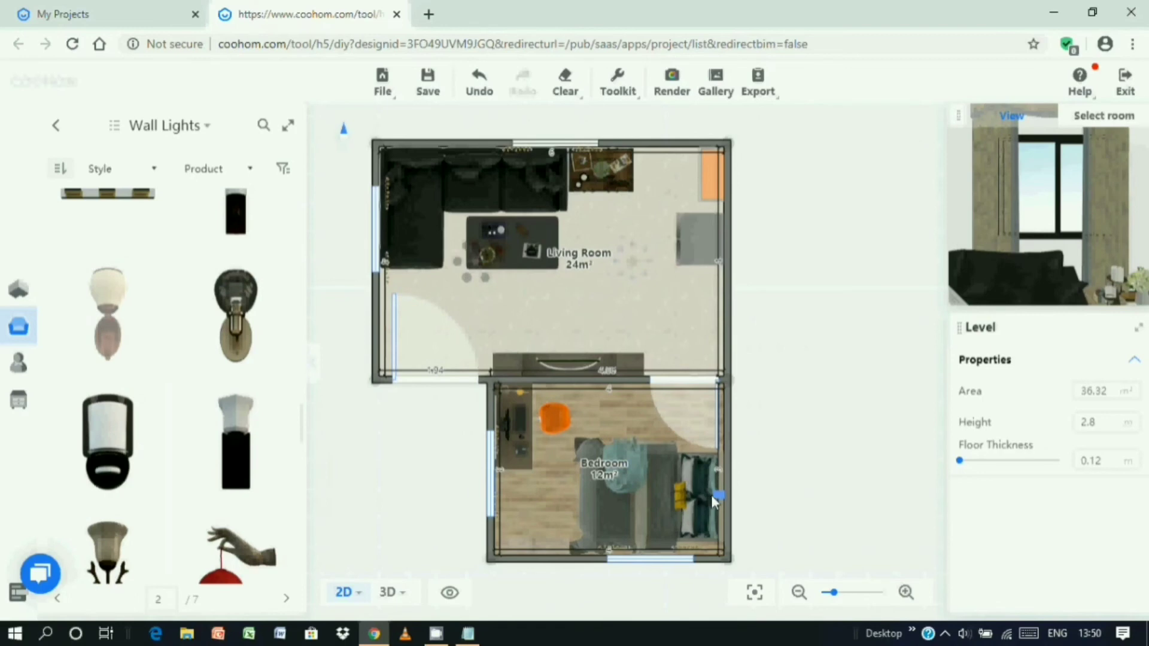
left_click(710, 459)
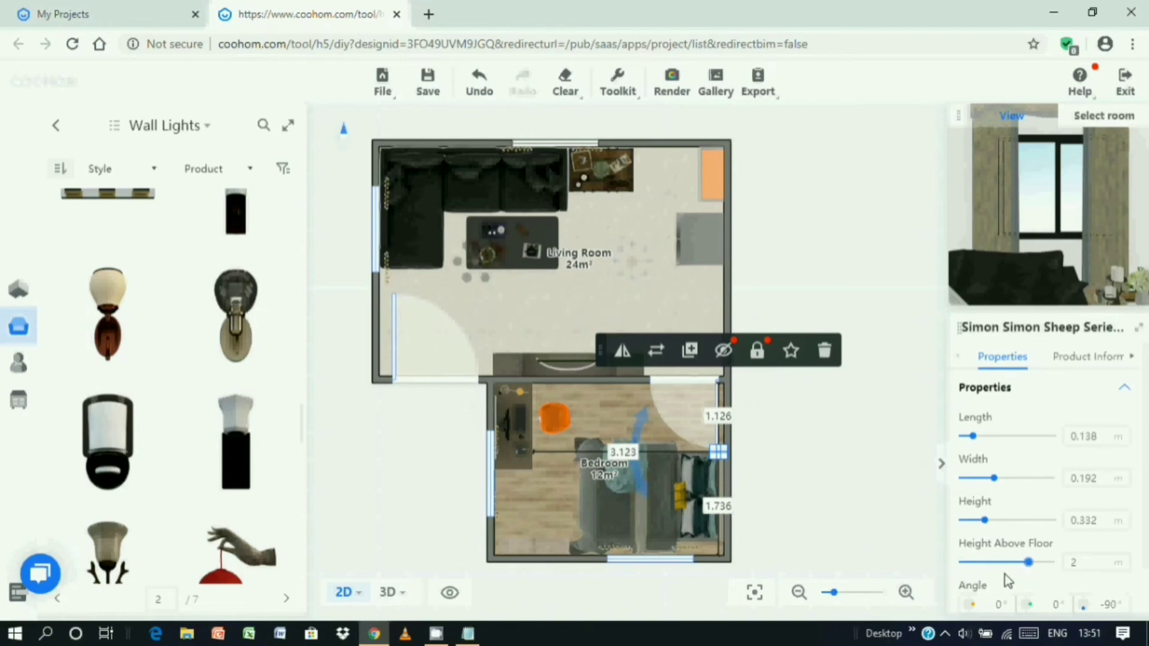
left_click(458, 480)
scroll(141, 455, "down", 3)
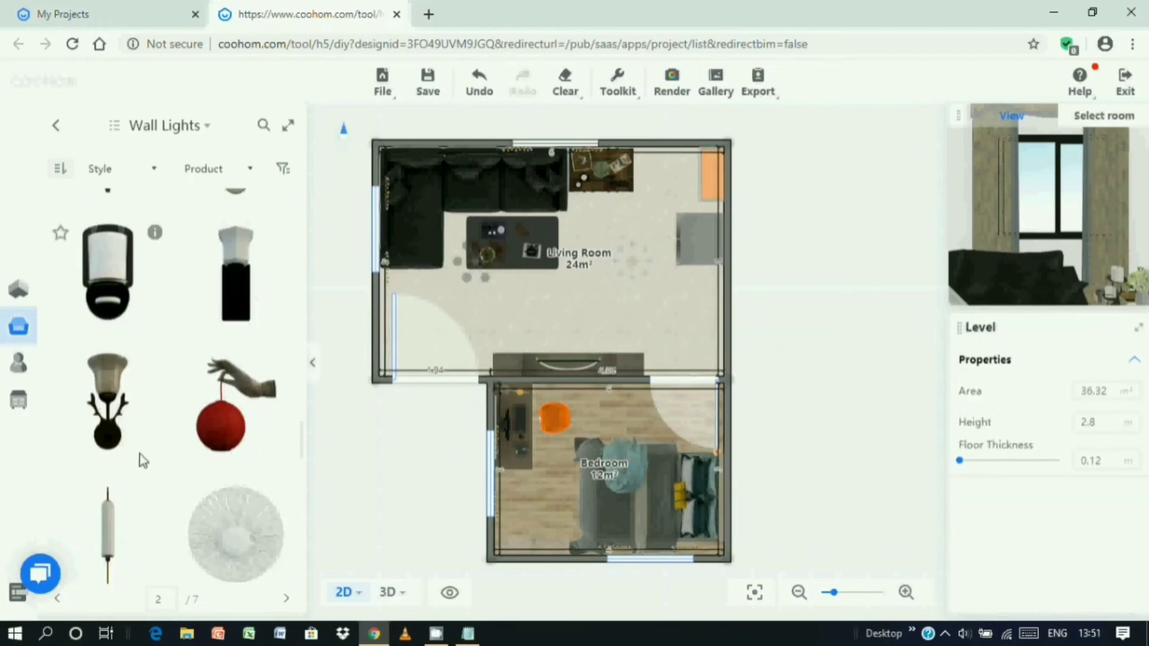
scroll(183, 426, "down", 6)
scroll(184, 428, "up", 5)
left_click(56, 125)
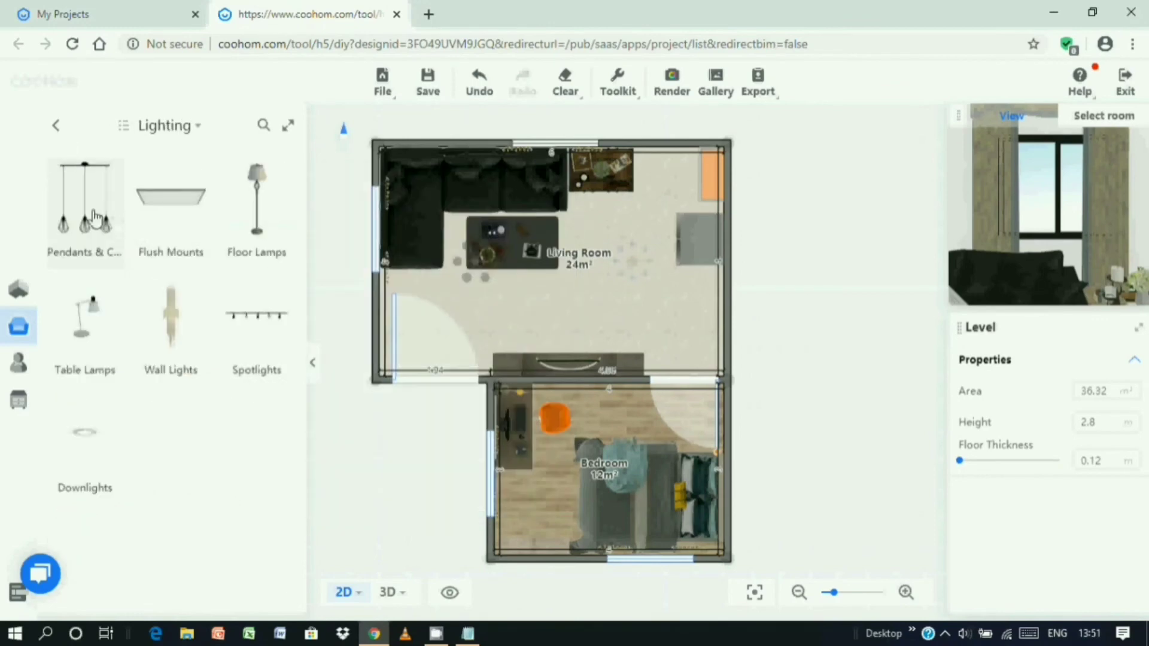
Hang a dark four-blade ceiling fan with a light from Pendants & Chandeliers near the middle of the bedroom, above the foot of the bed.
left_click(94, 219)
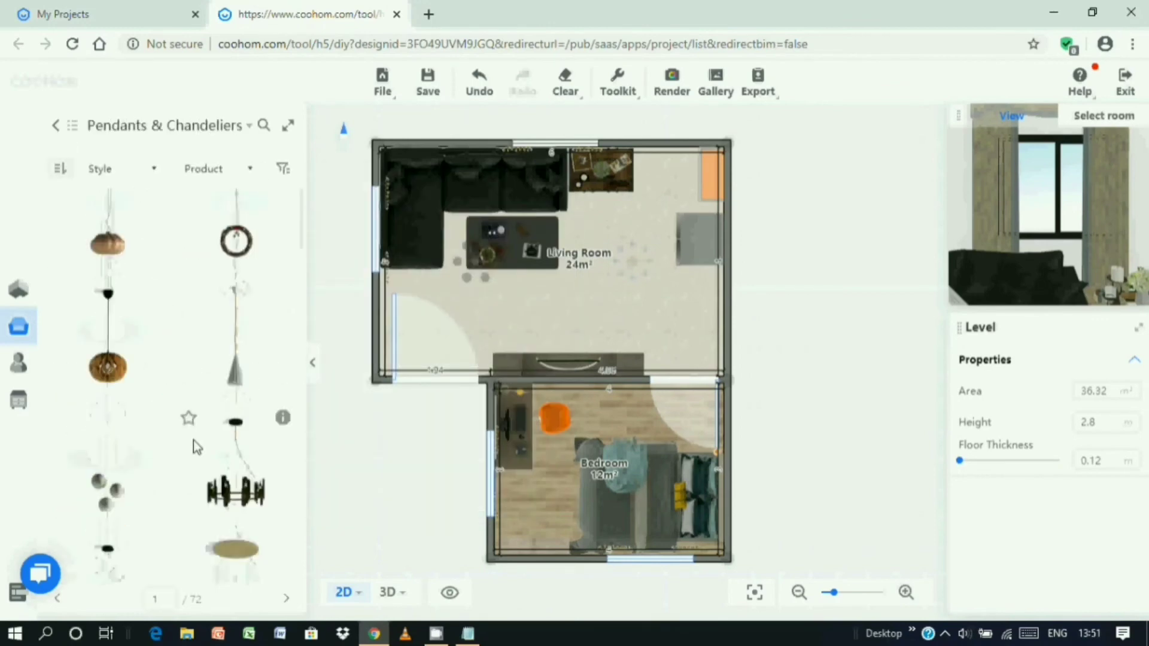
scroll(192, 445, "down", 5)
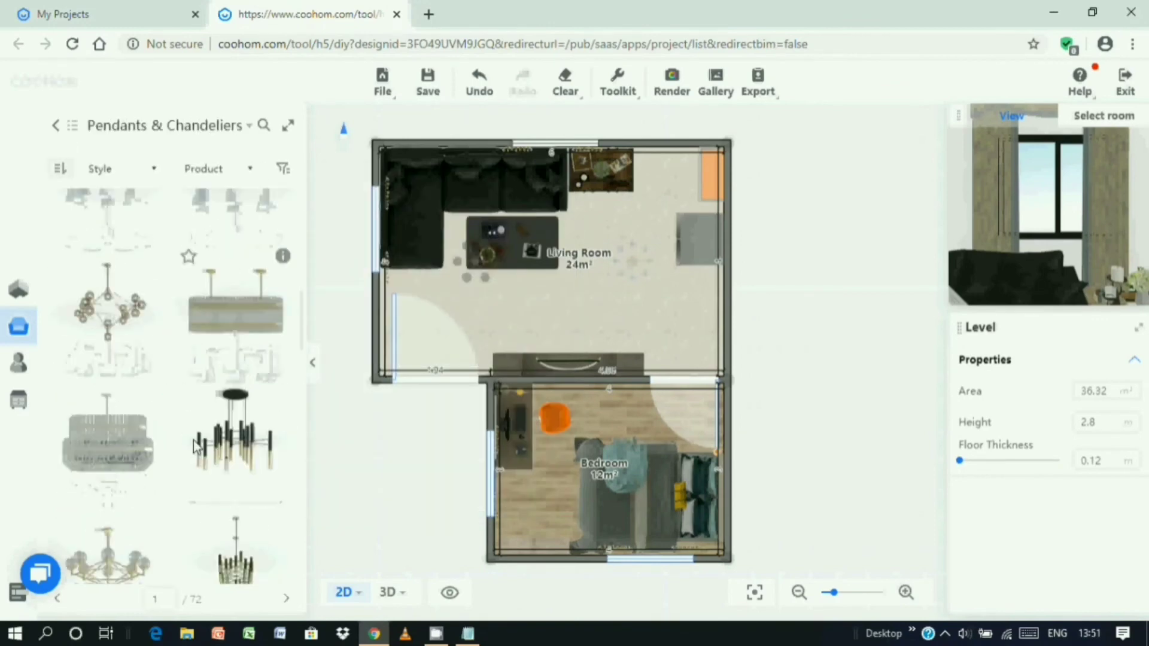
scroll(193, 443, "down", 5)
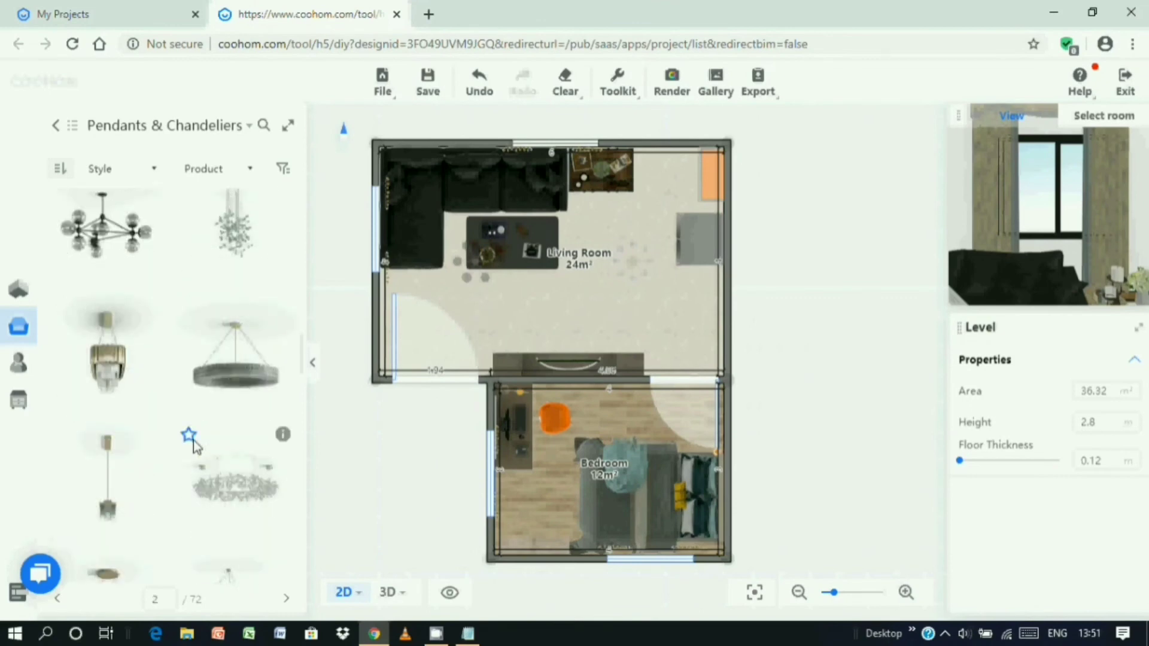
scroll(218, 412, "down", 5)
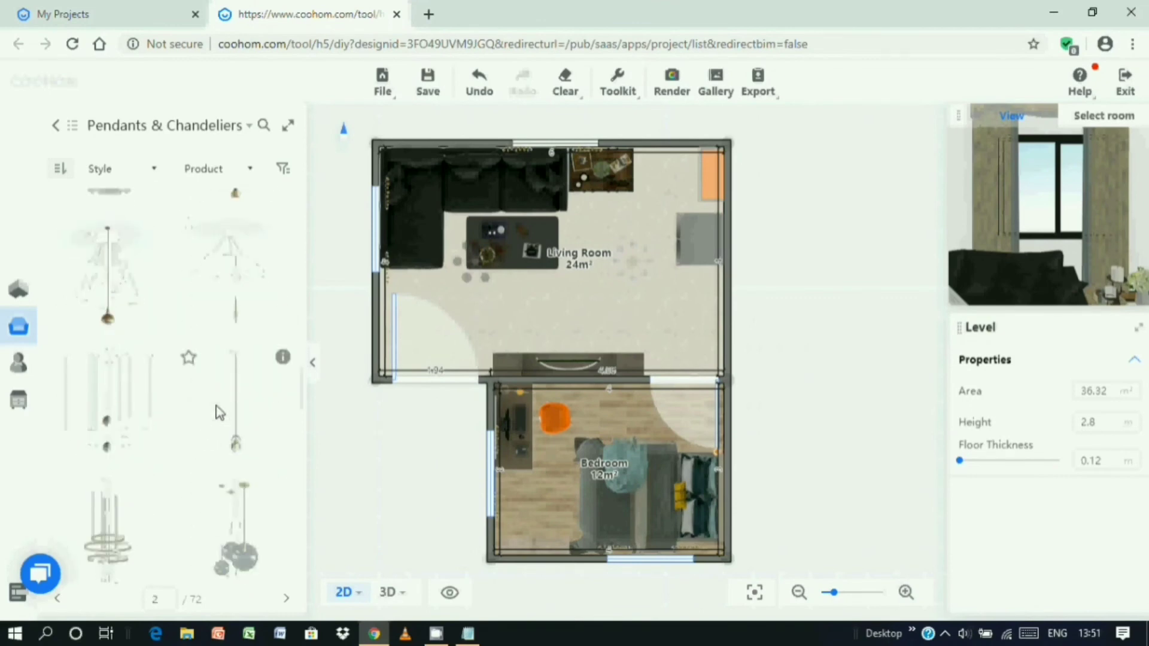
scroll(219, 412, "down", 5)
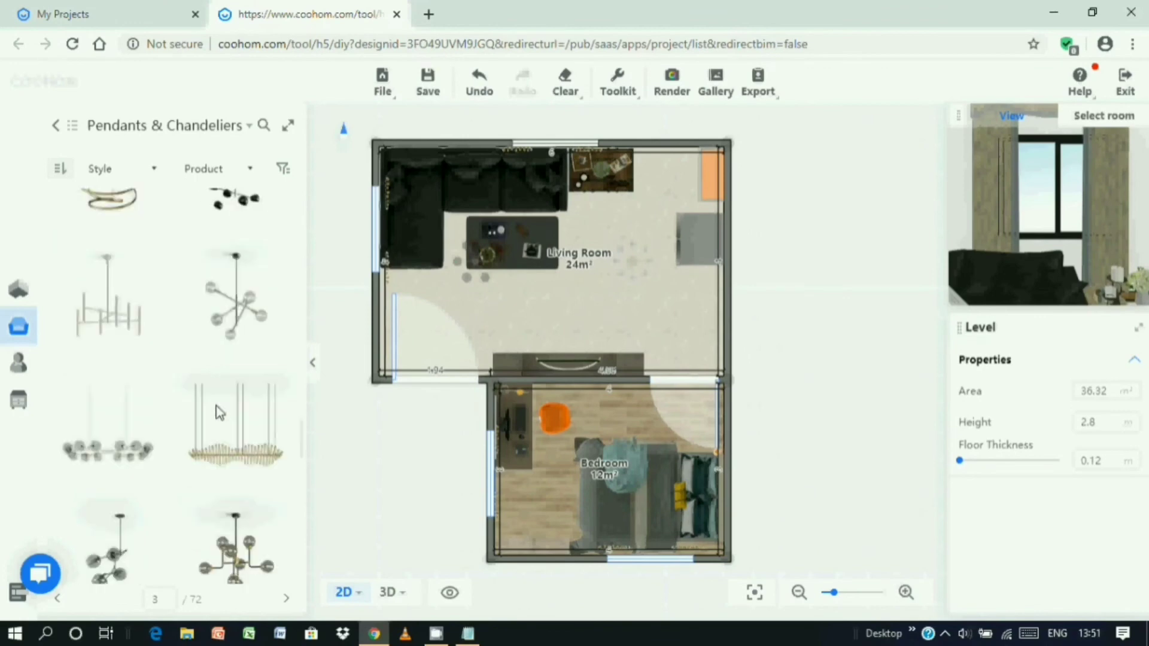
scroll(218, 411, "down", 5)
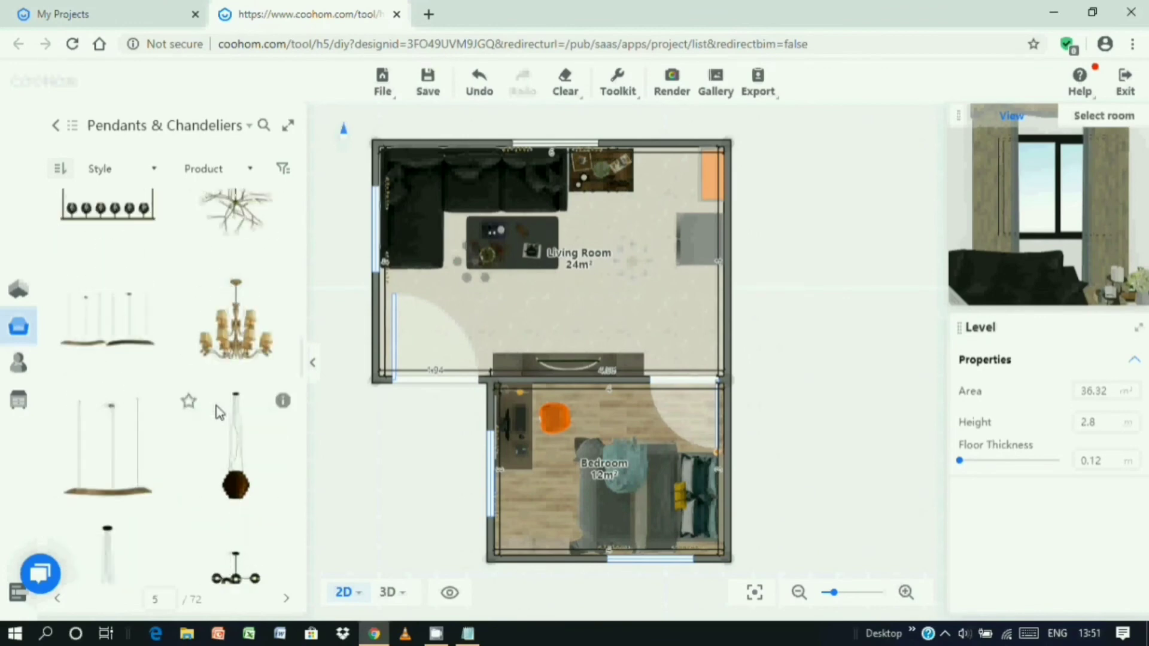
scroll(219, 412, "down", 5)
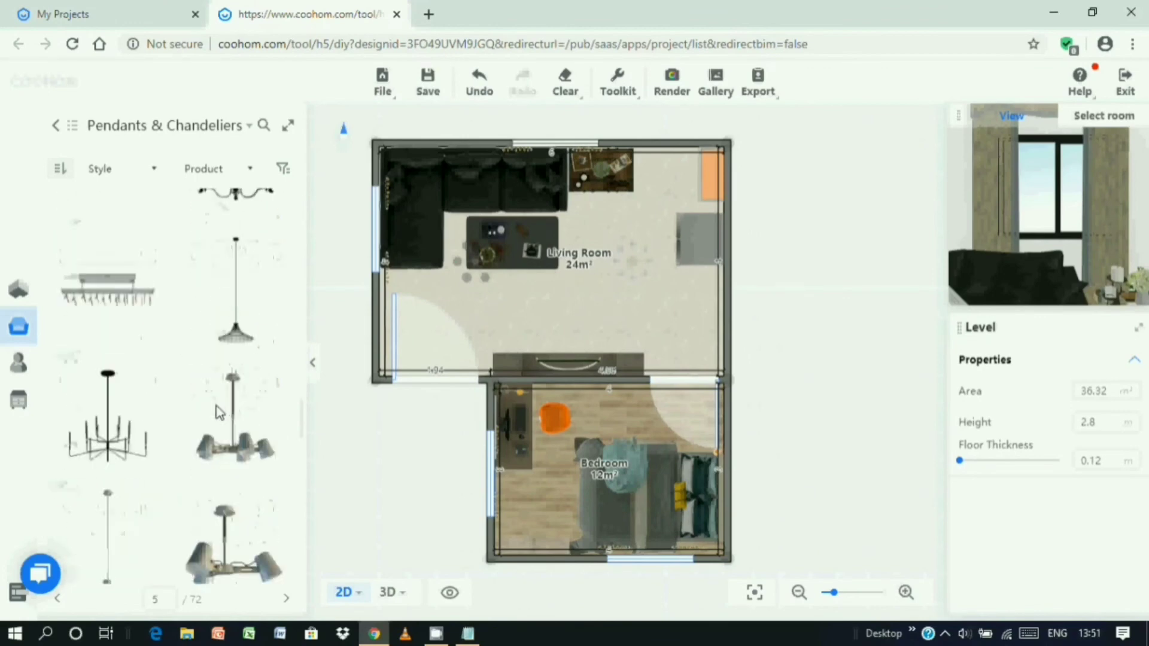
scroll(218, 411, "down", 5)
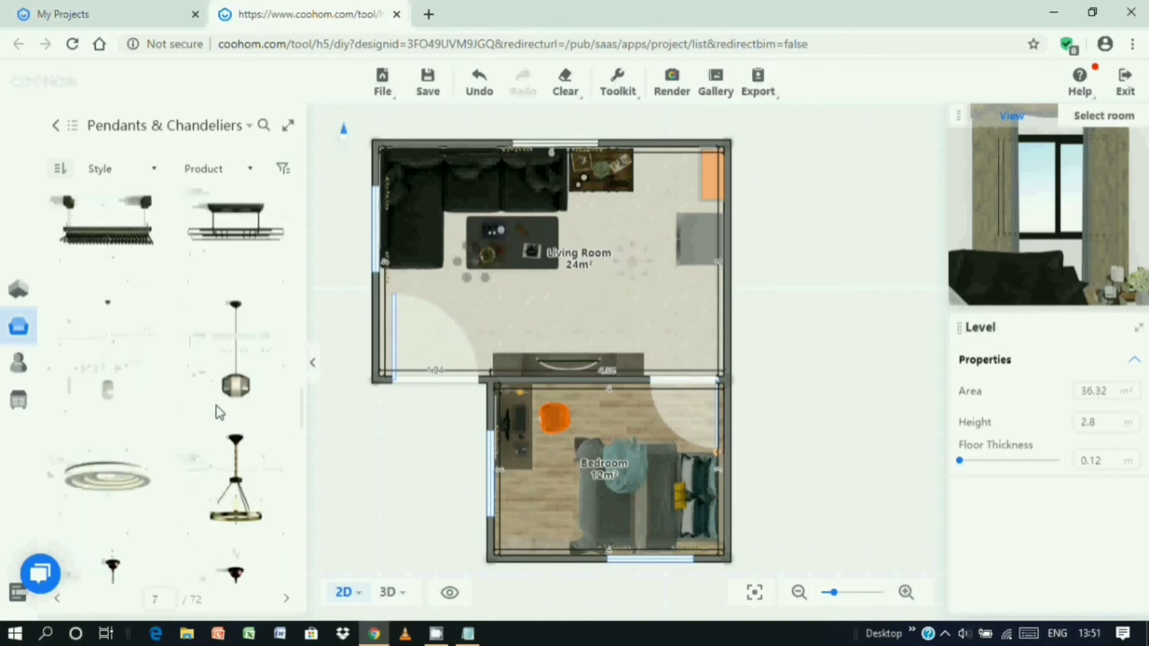
scroll(218, 412, "down", 5)
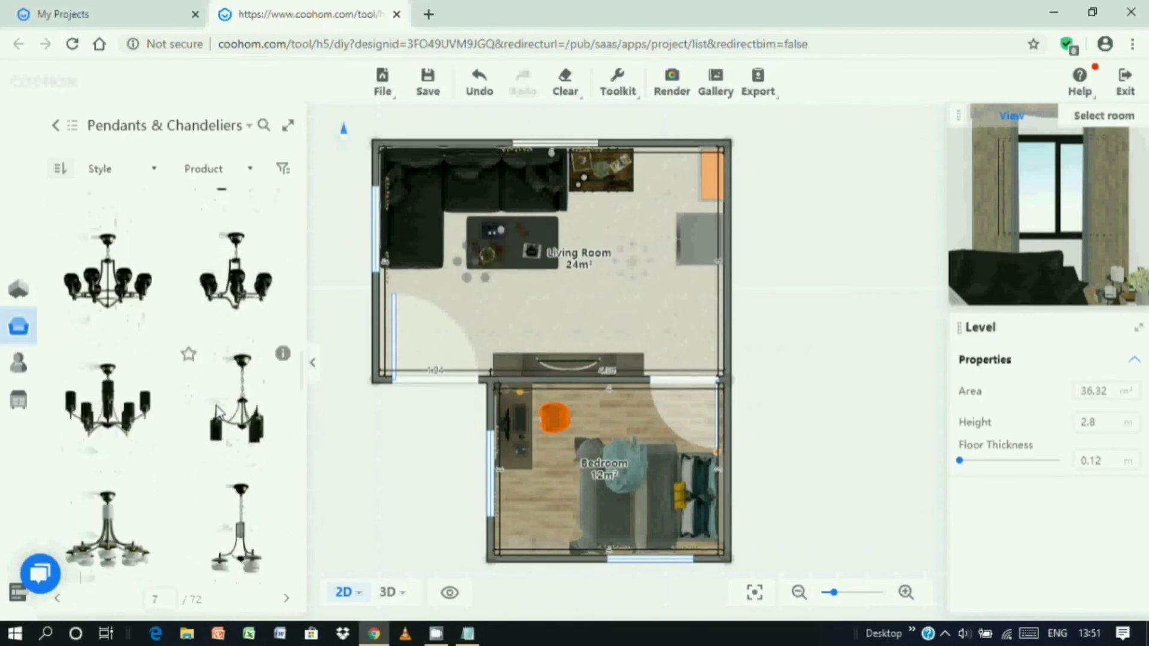
scroll(216, 412, "down", 5)
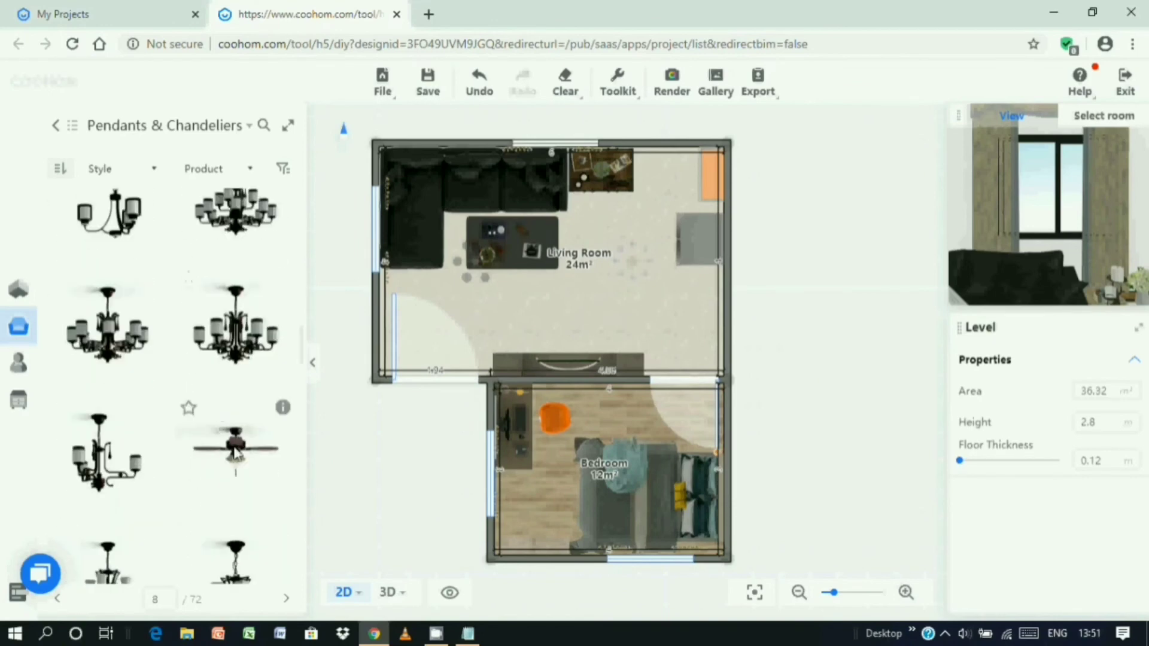
left_click_drag(239, 450, 609, 462)
left_click(610, 465)
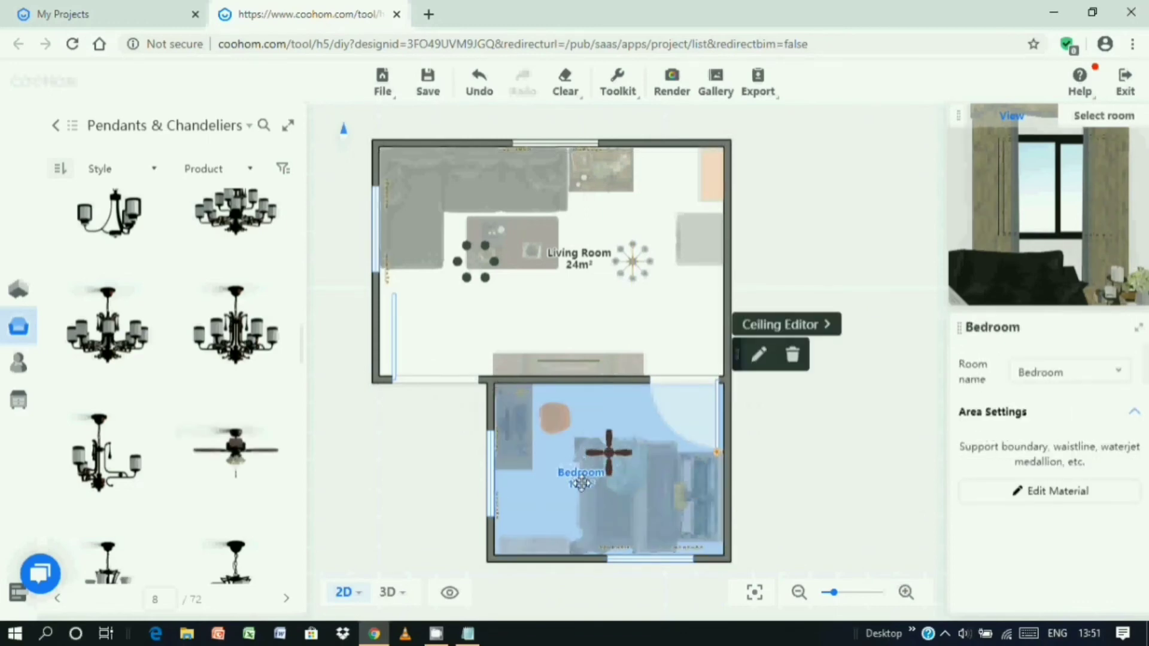
left_click(608, 461)
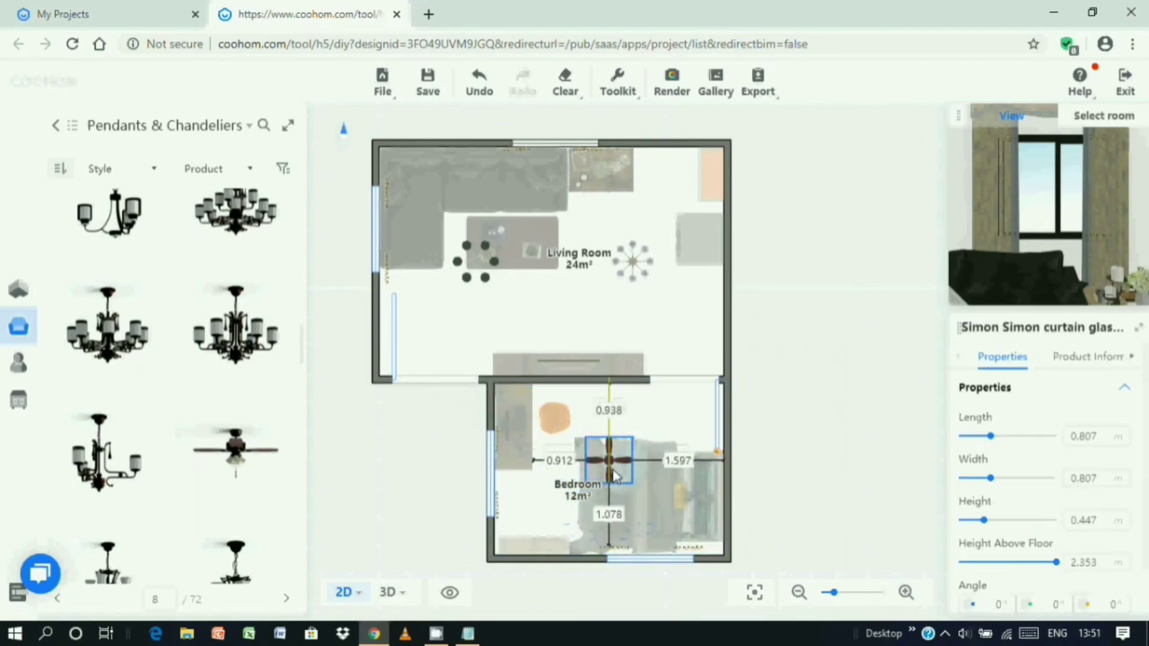
left_click(379, 482)
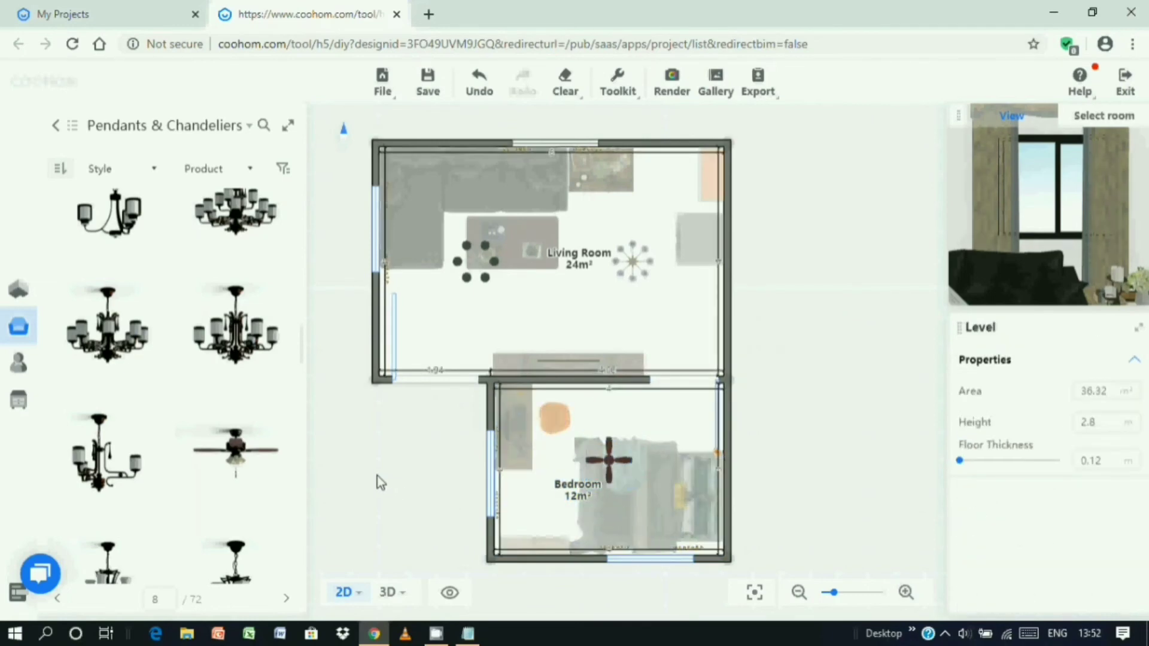
left_click(56, 125)
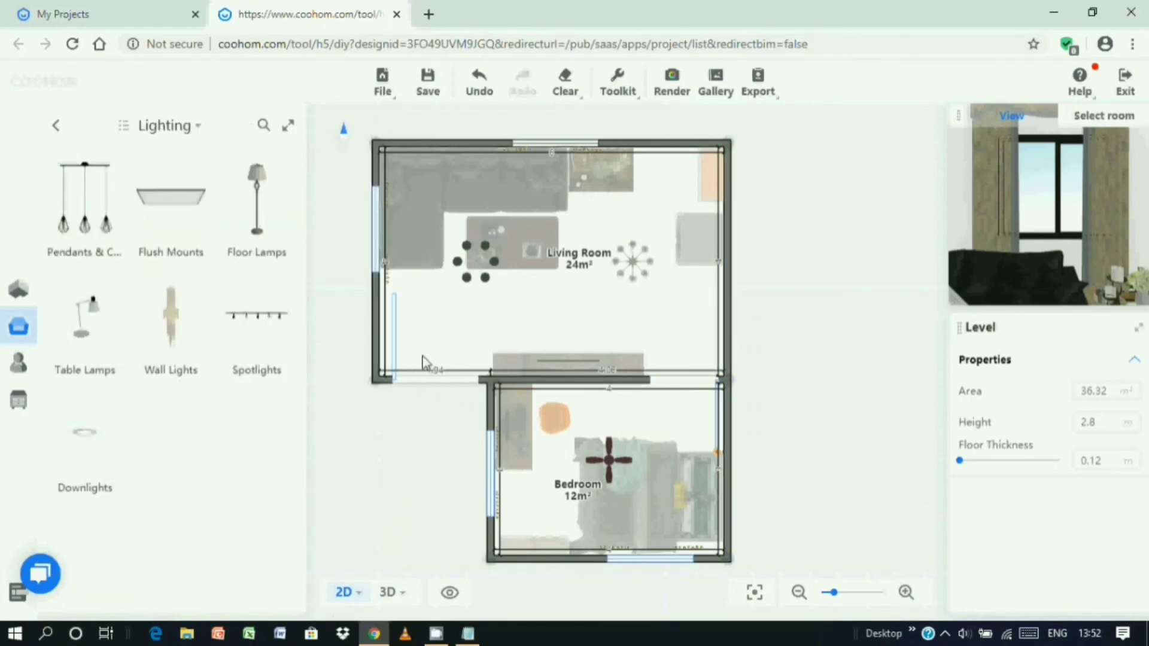
Walk through the model in 3D and examine the living room, the bedroom furniture and the new lighting from beyond the south wall.
left_click(388, 593)
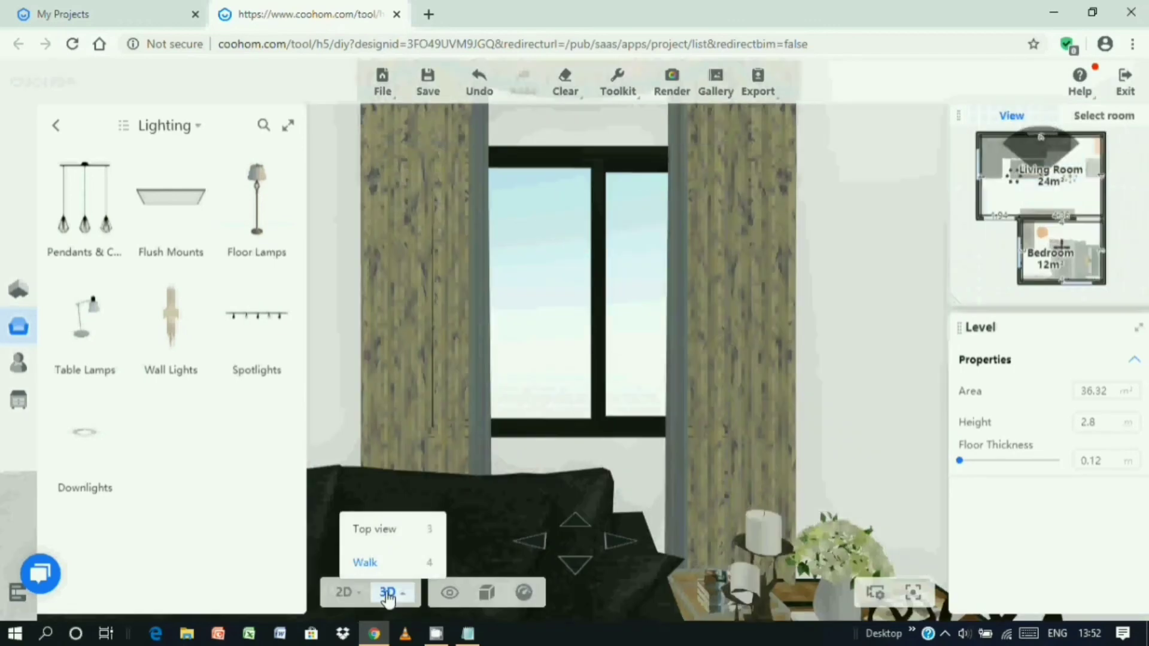
scroll(634, 430, "down", 8)
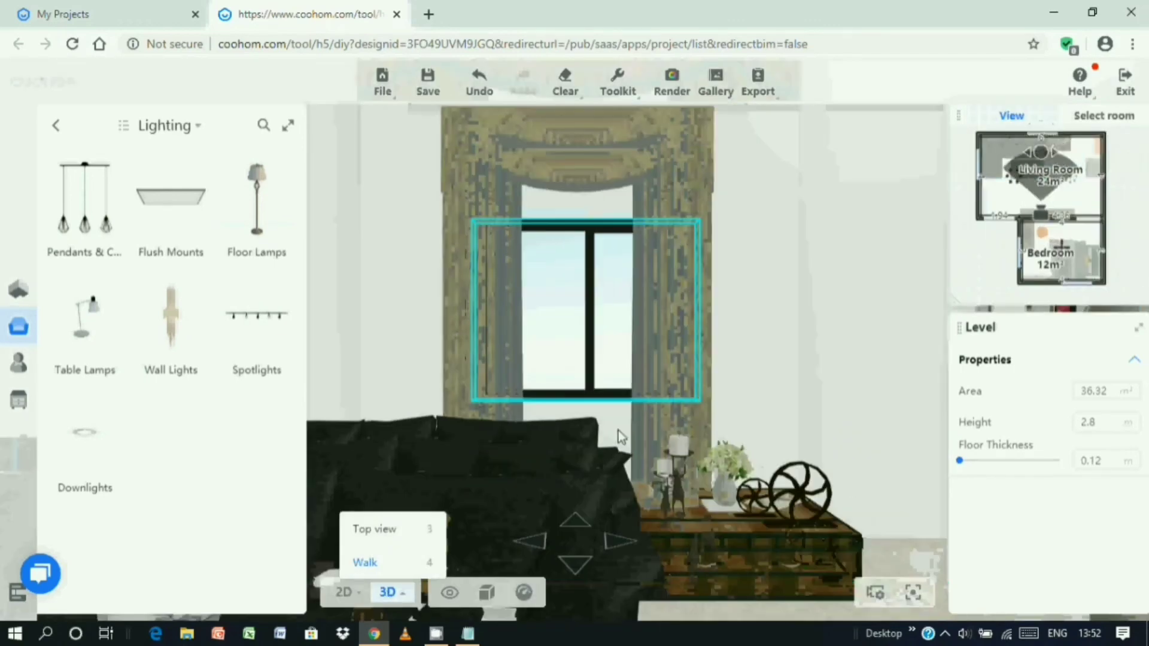
scroll(634, 429, "down", 4)
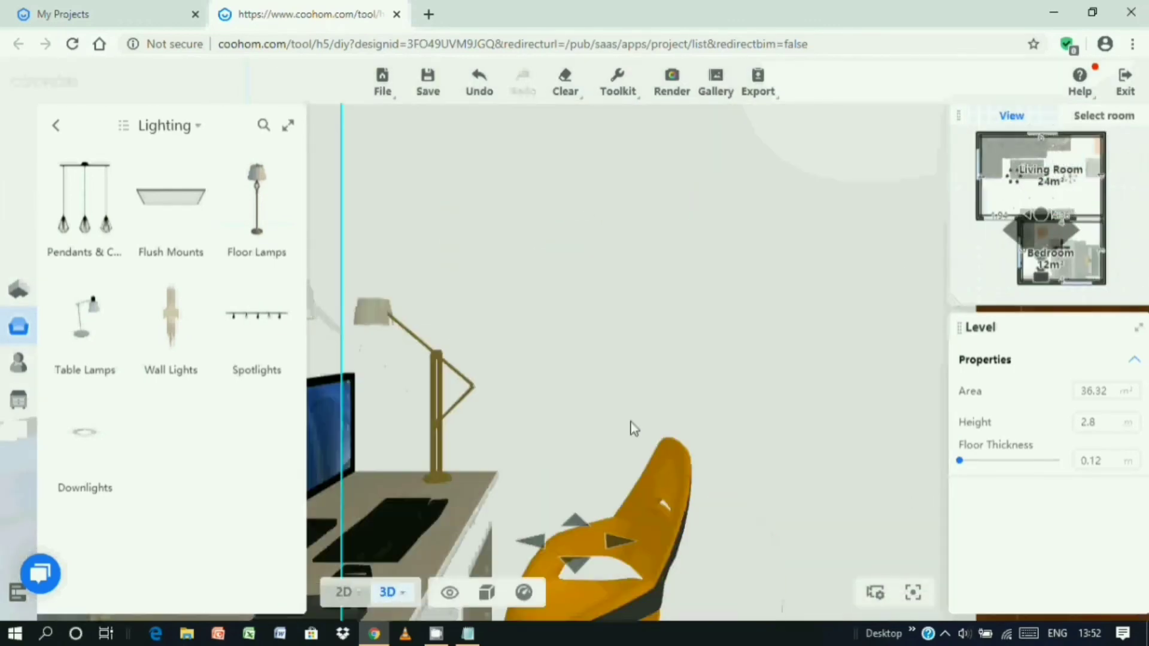
scroll(634, 455, "down", 3)
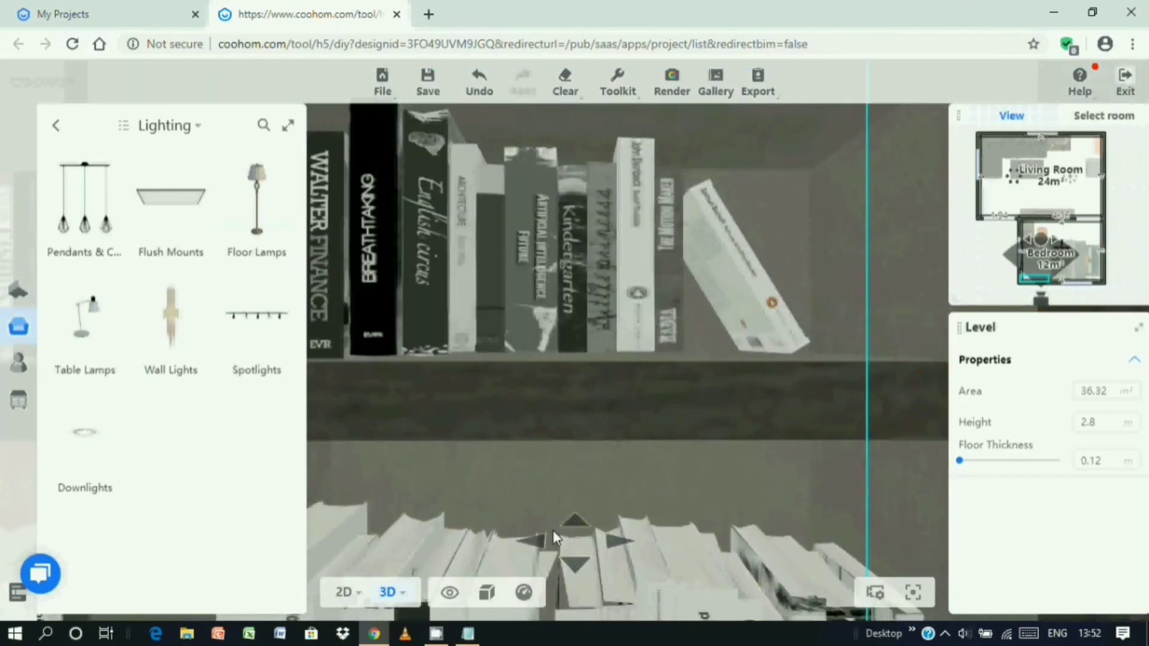
scroll(657, 524, "down", 3)
scroll(657, 518, "down", 3)
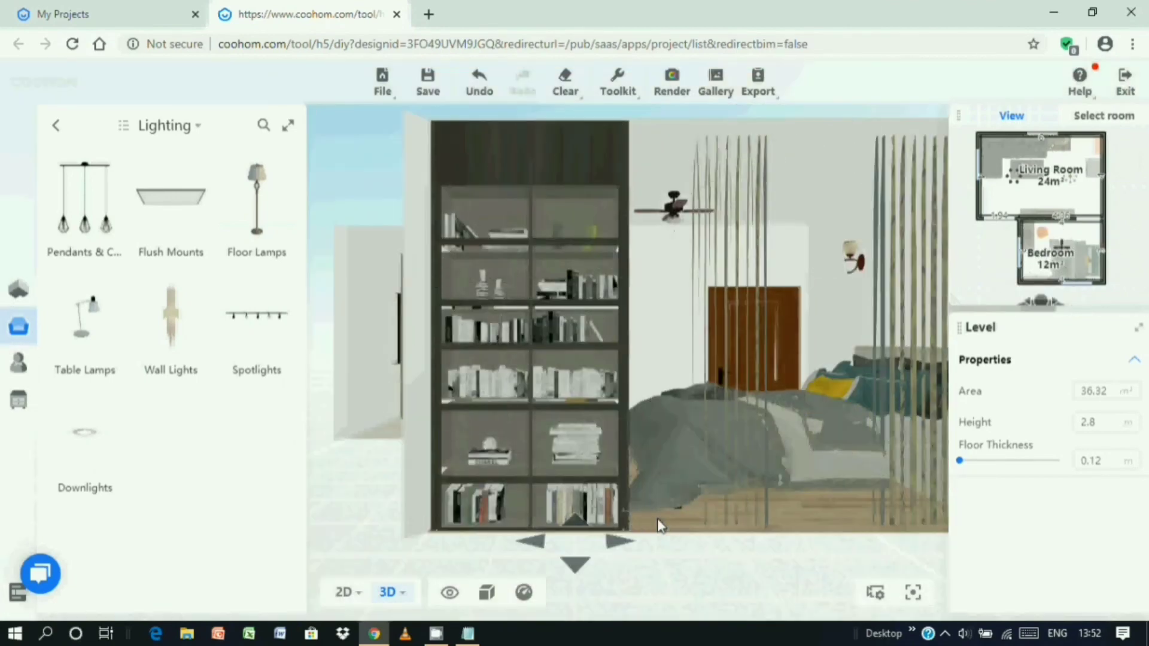
mouse_move(402, 531)
left_mouse_down()
mouse_move(510, 526)
mouse_move(329, 489)
mouse_move(320, 521)
mouse_move(399, 538)
left_mouse_up()
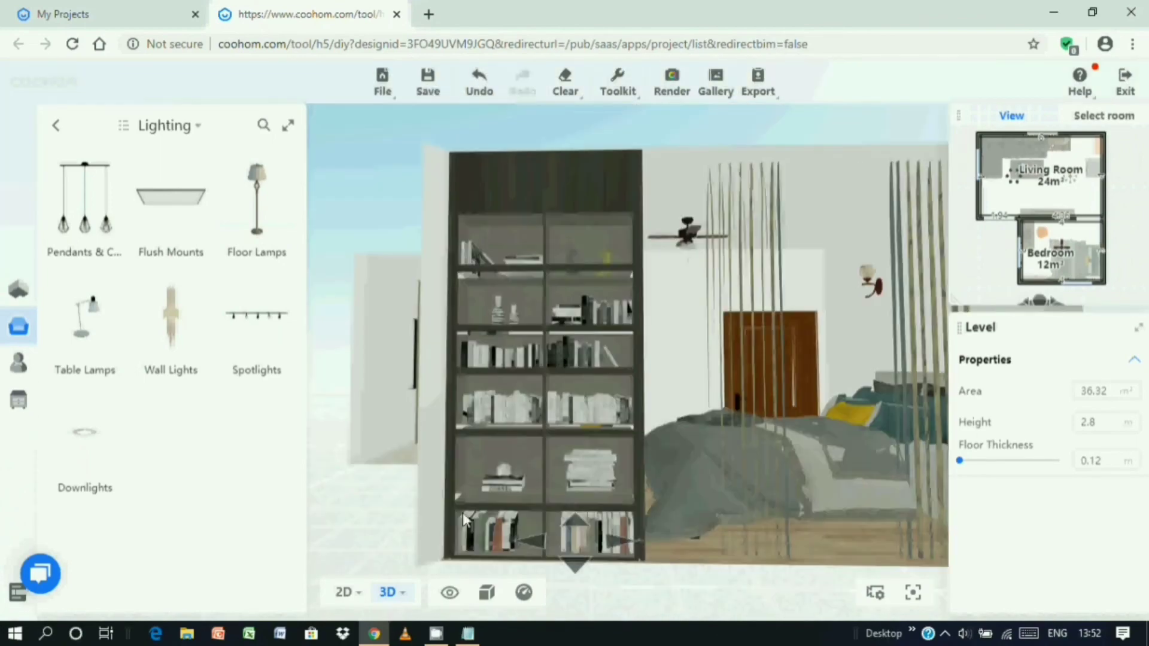
scroll(501, 504, "down", 3)
left_click_drag(413, 500, 383, 500)
scroll(693, 547, "down", 2)
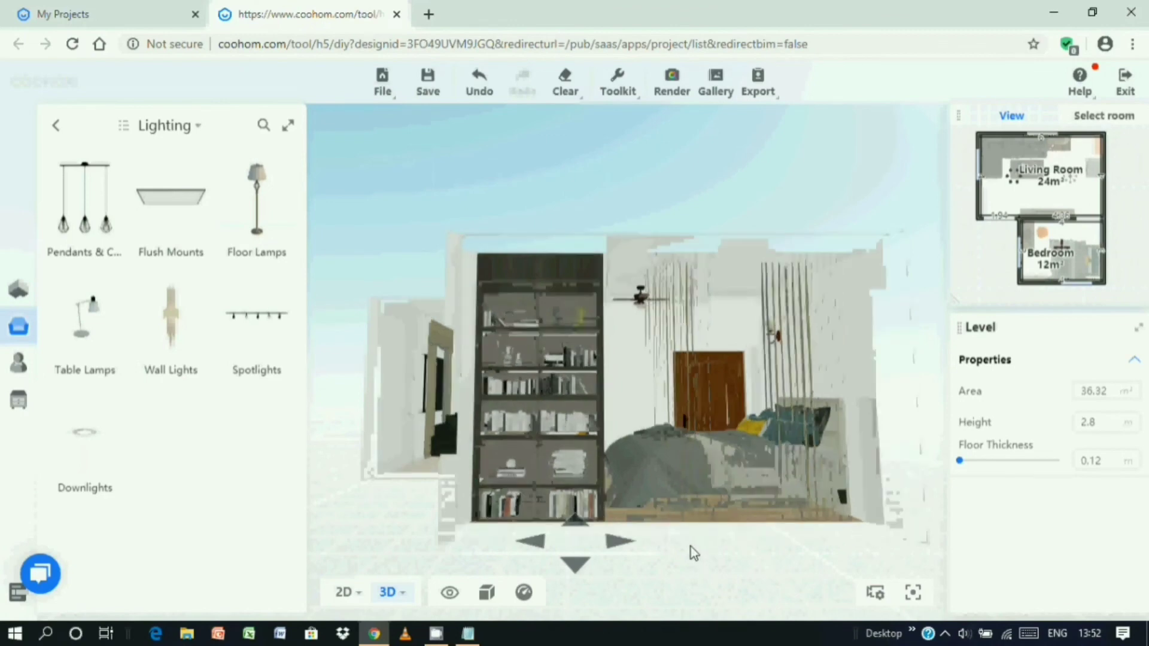
Examine the bedroom and living room from outside in walk mode and from several sides in the 3D top view.
scroll(693, 547, "down", 3)
mouse_move(450, 481)
left_mouse_down()
mouse_move(550, 492)
mouse_move(456, 491)
left_mouse_up()
left_click_drag(434, 443, 702, 502)
left_click_drag(486, 479, 556, 491)
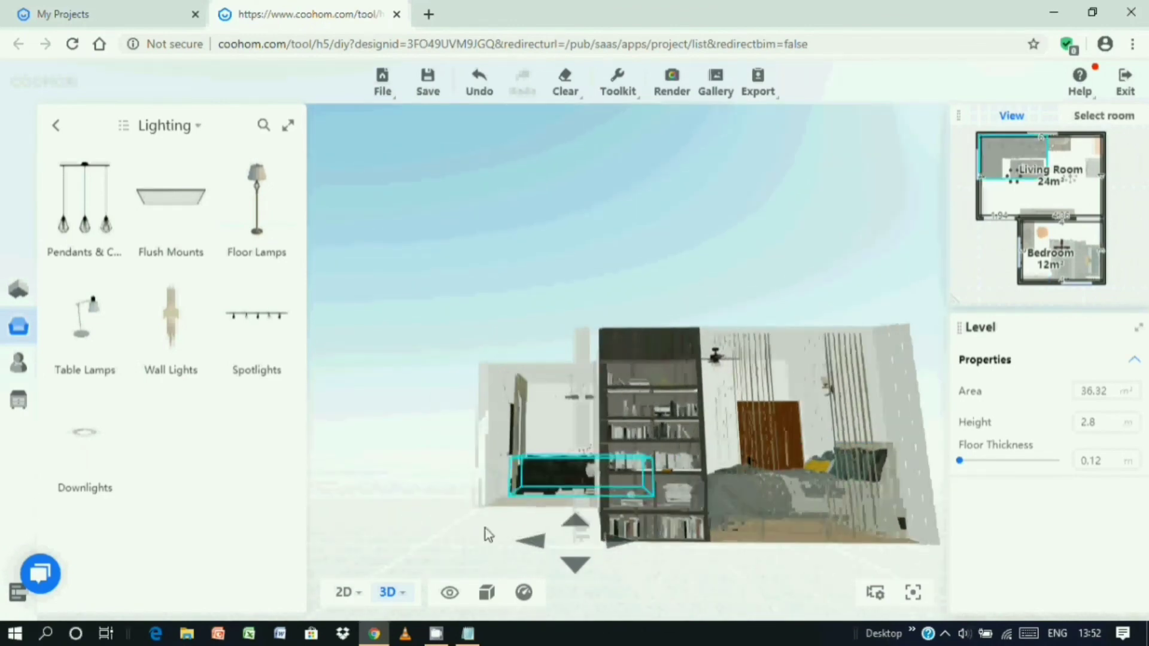
mouse_move(400, 601)
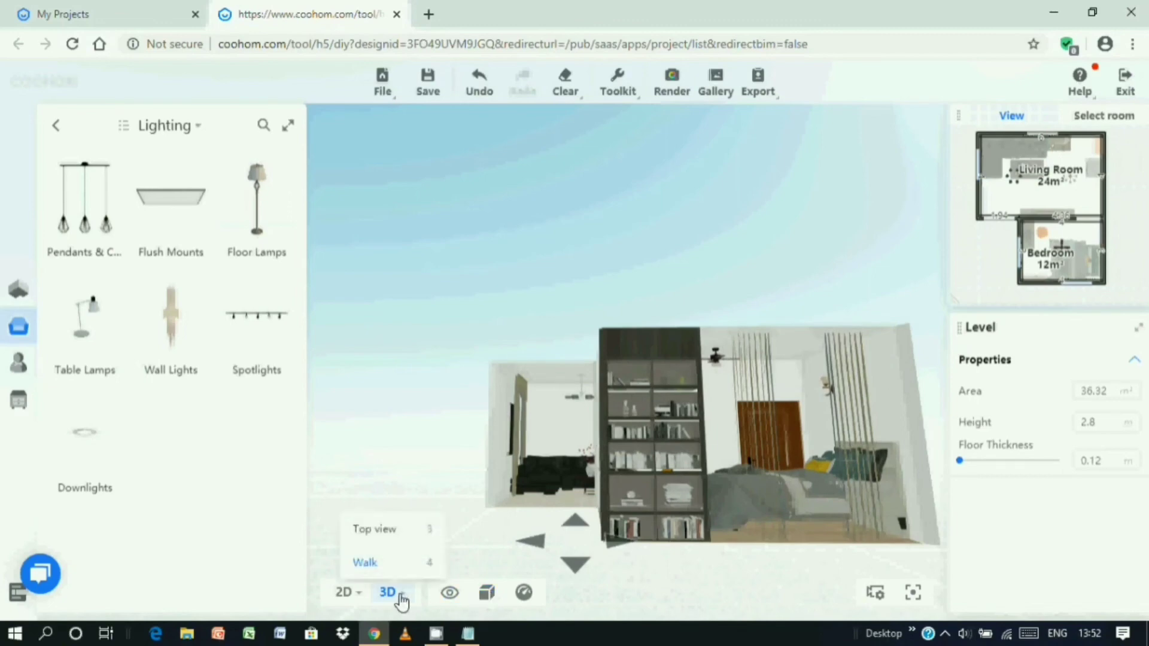
left_click(376, 531)
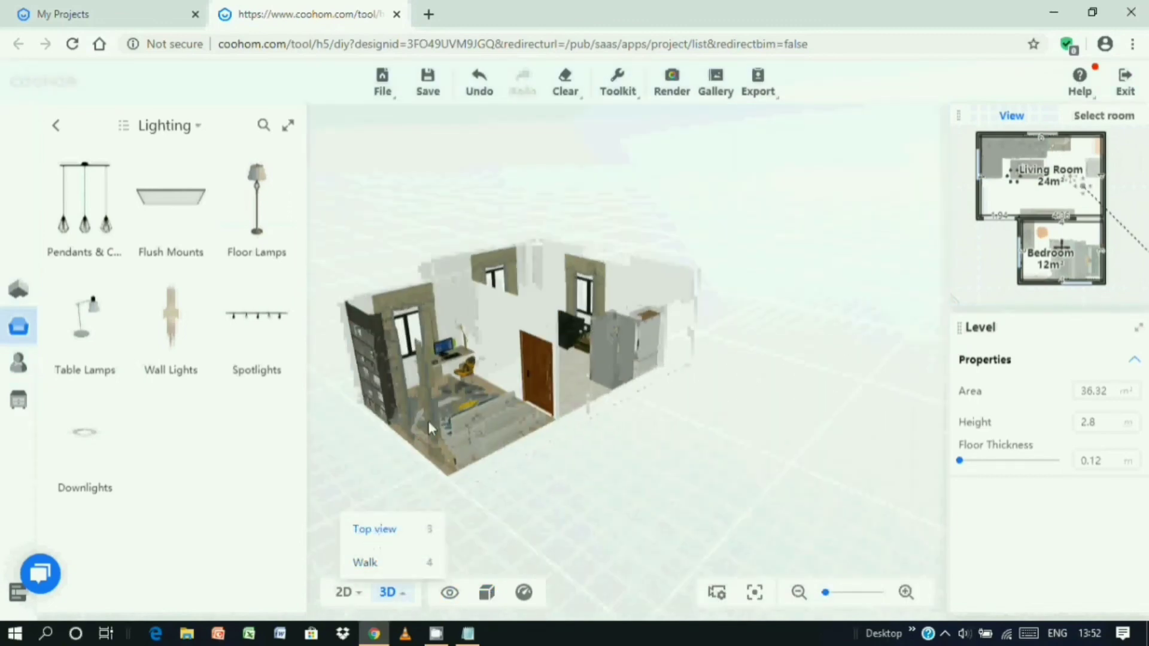
left_click_drag(613, 472, 699, 471)
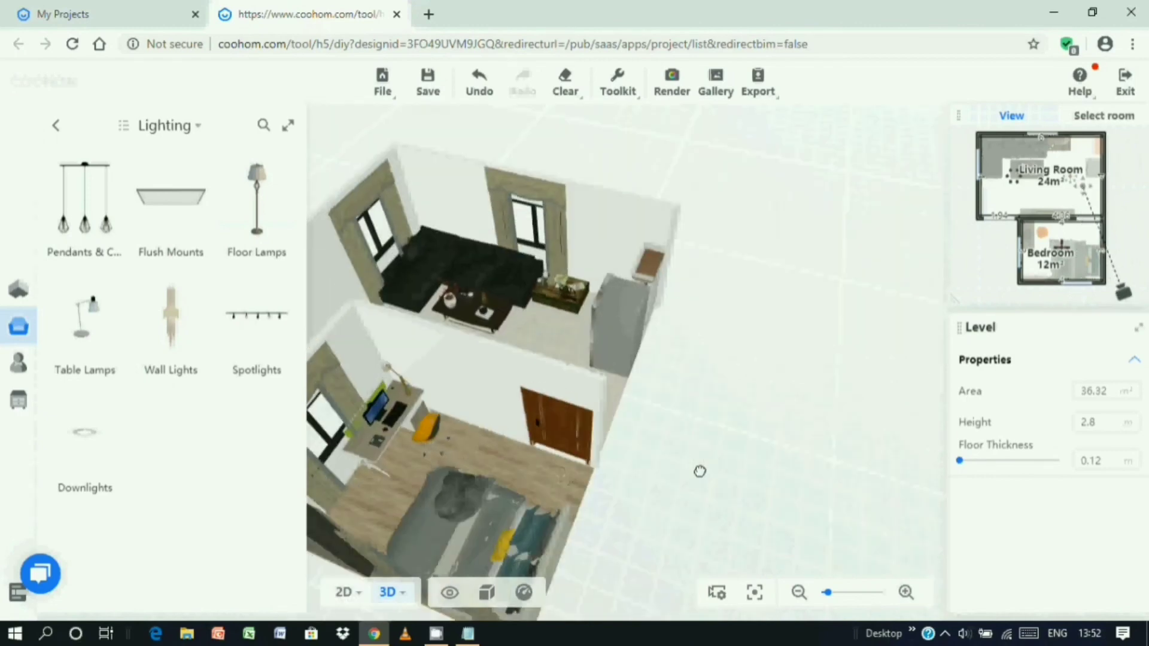
left_click_drag(804, 473, 569, 478)
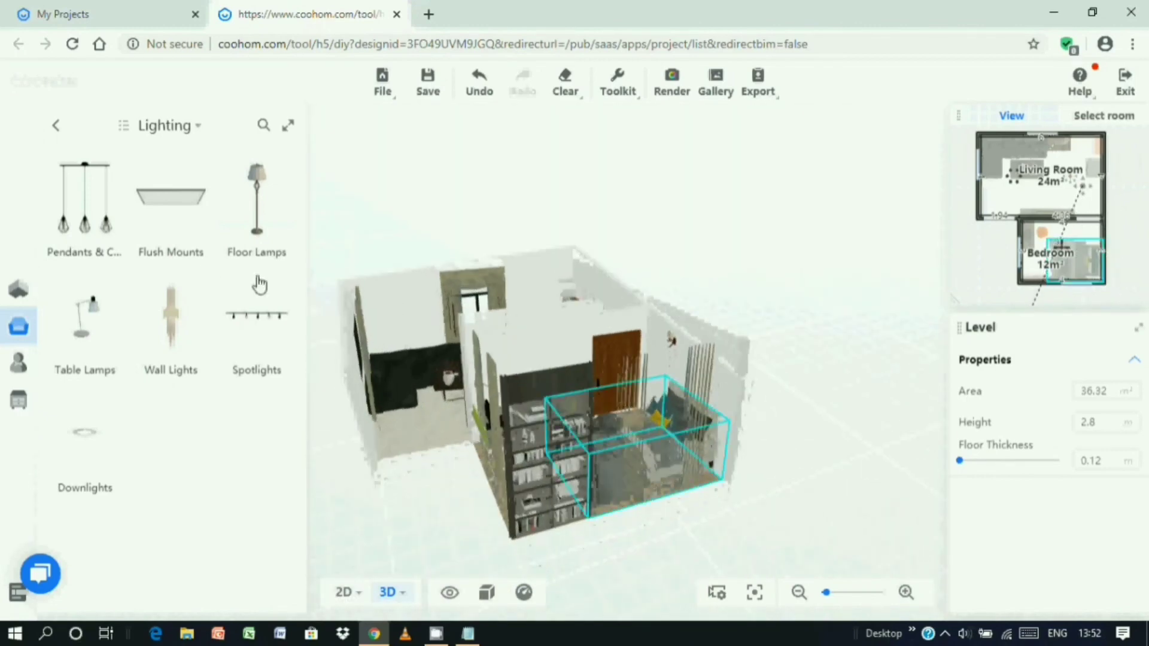
Browse the Wall Decor catalog under Décor for framed picture sets.
left_click(56, 125)
scroll(222, 419, "up", 3)
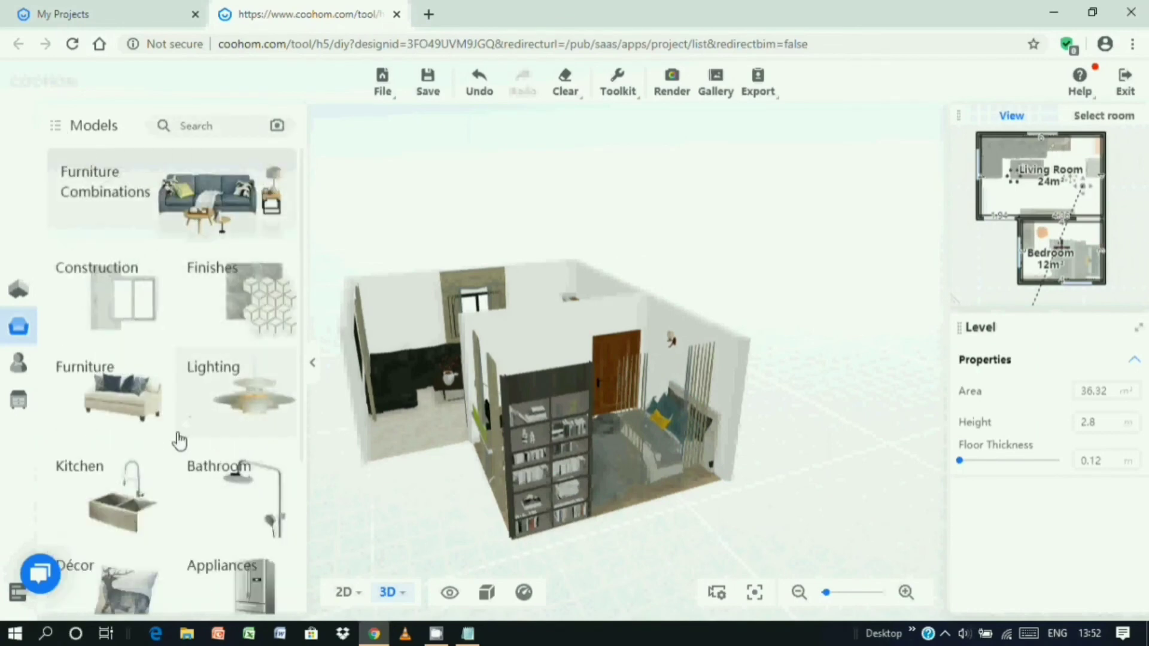
scroll(136, 458, "down", 3)
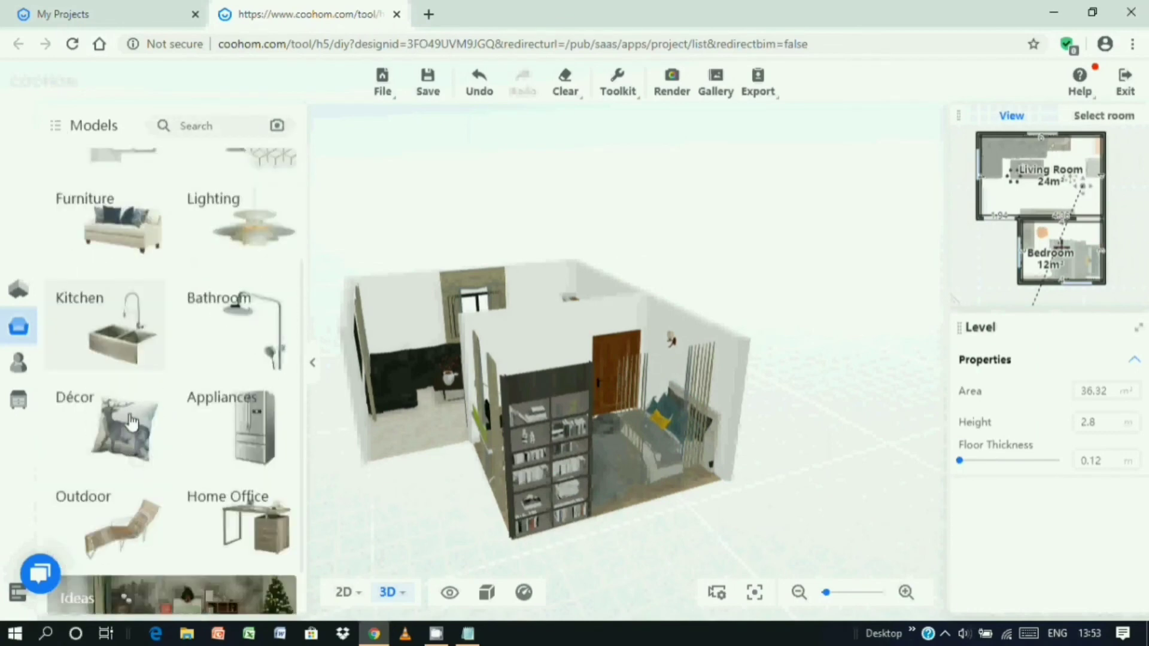
left_click(131, 422)
left_click(282, 201)
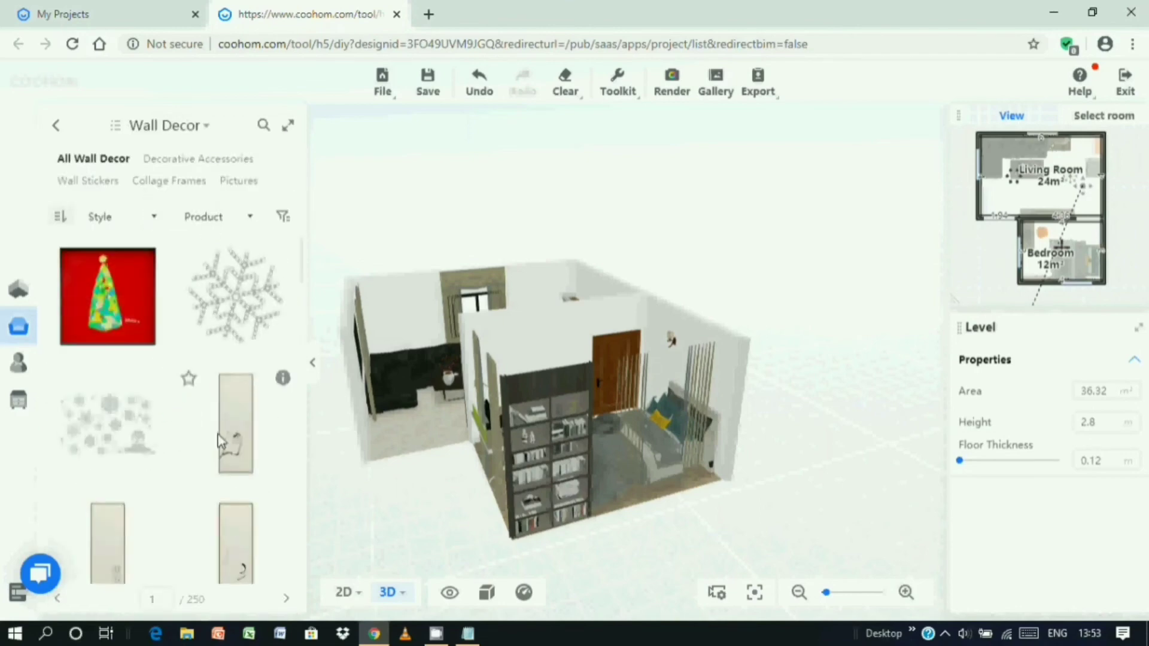
scroll(221, 431, "down", 5)
scroll(217, 443, "down", 5)
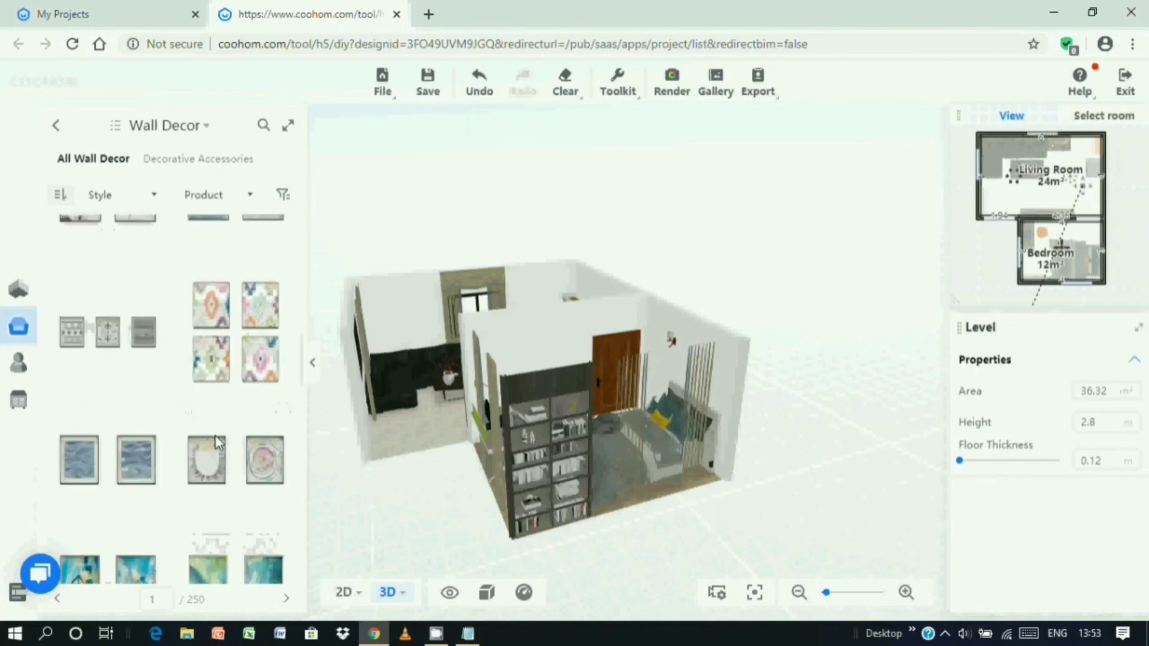
scroll(218, 443, "down", 5)
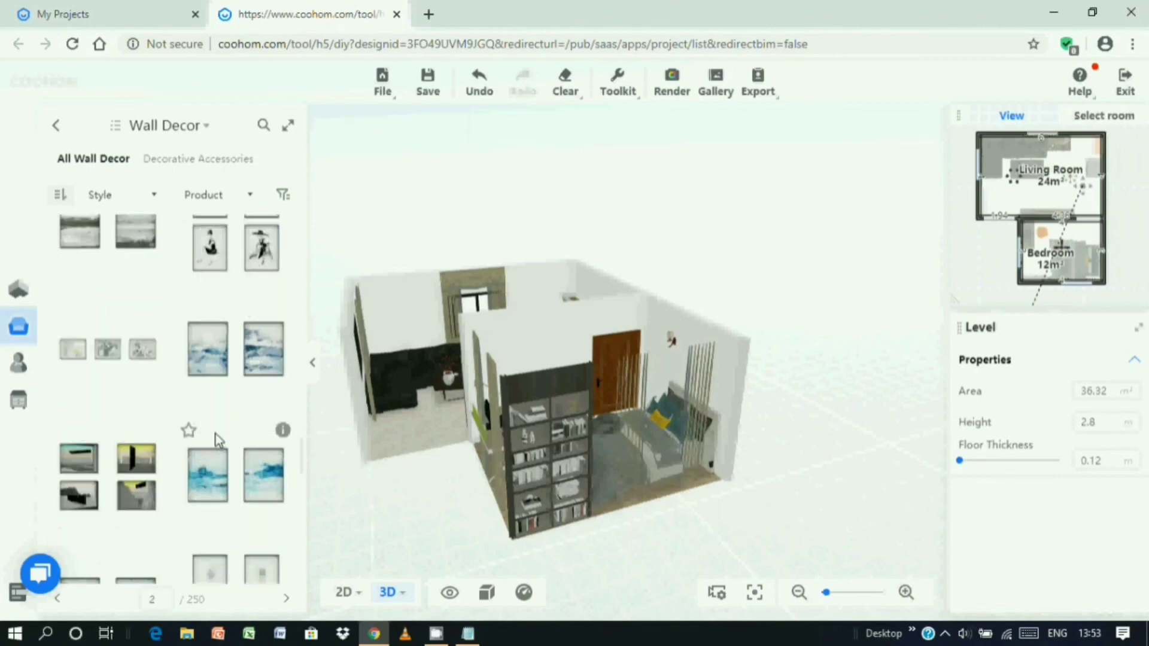
scroll(213, 440, "up", 2)
scroll(209, 437, "down", 5)
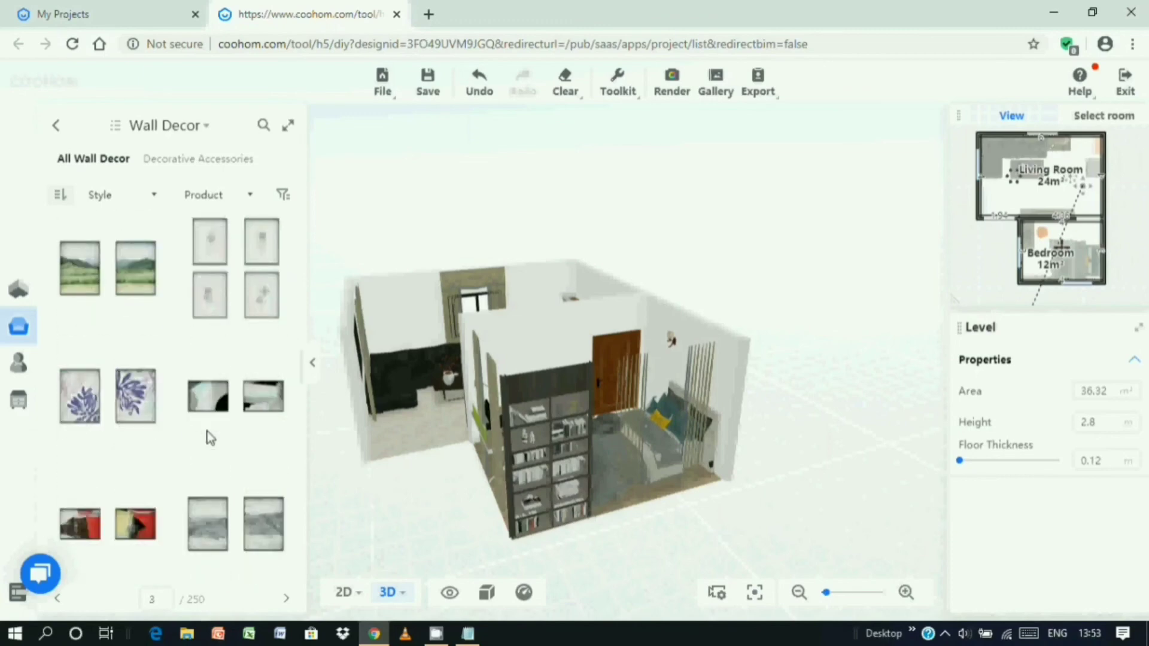
scroll(211, 438, "down", 5)
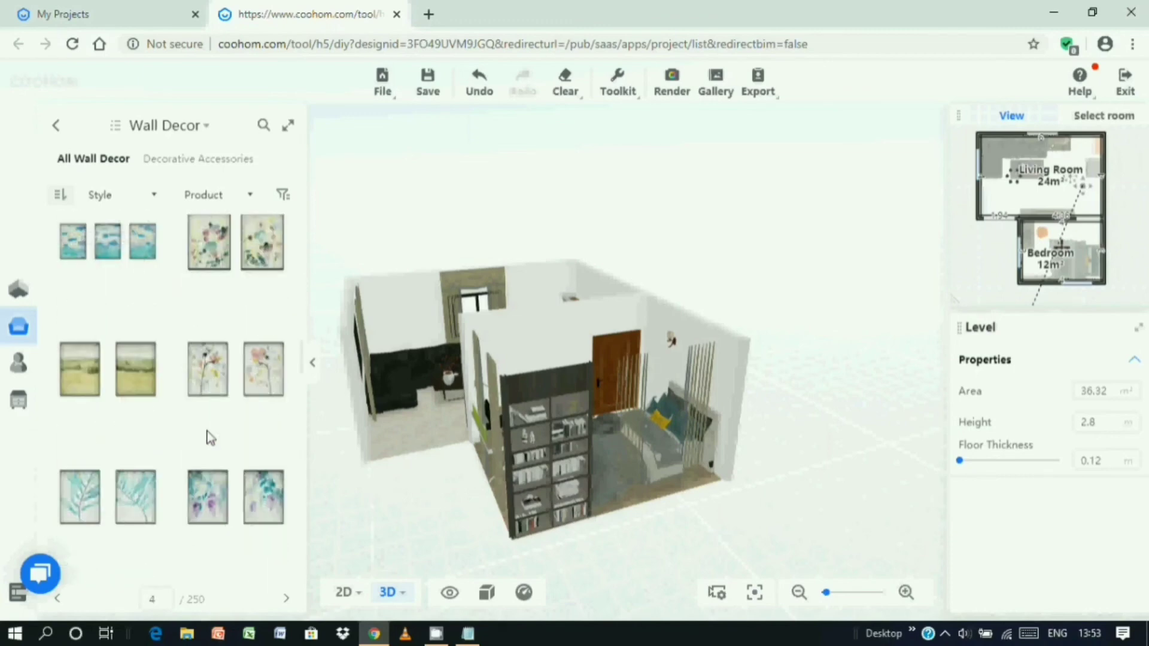
scroll(211, 438, "down", 3)
scroll(209, 438, "down", 5)
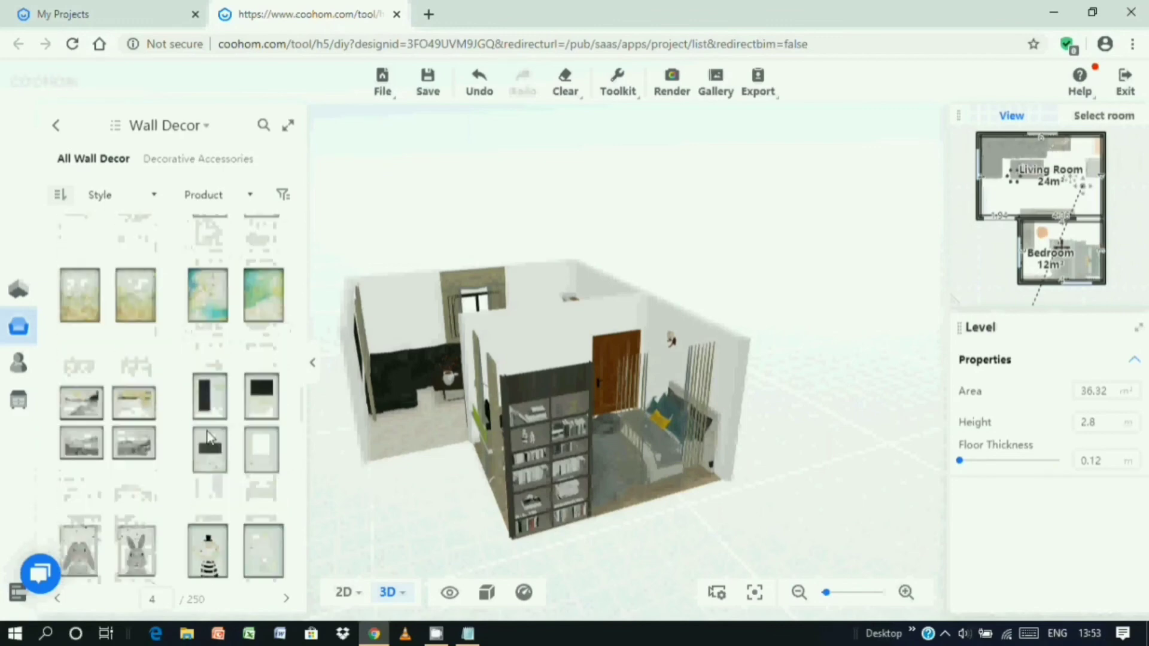
scroll(210, 438, "down", 5)
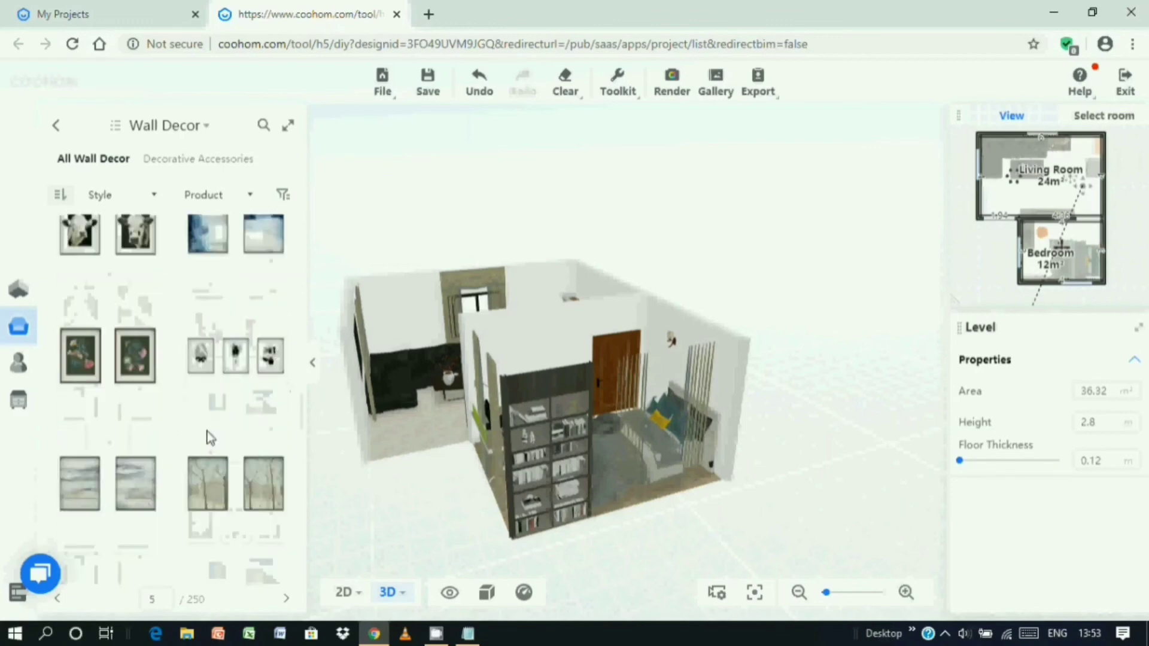
scroll(209, 438, "down", 5)
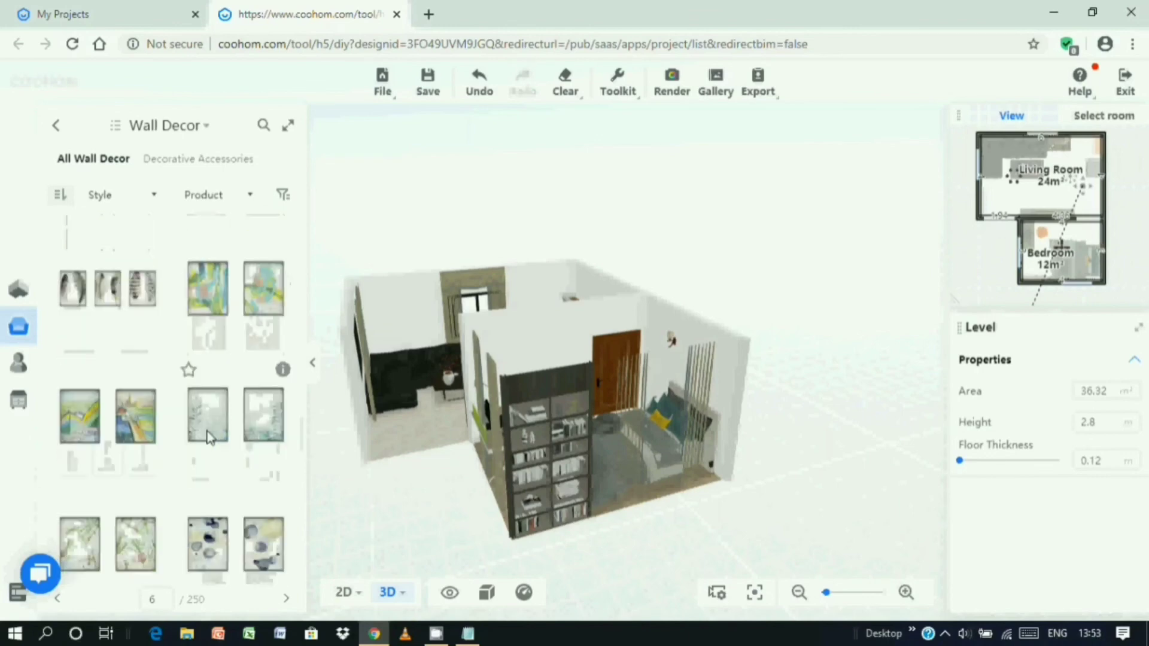
scroll(209, 438, "down", 5)
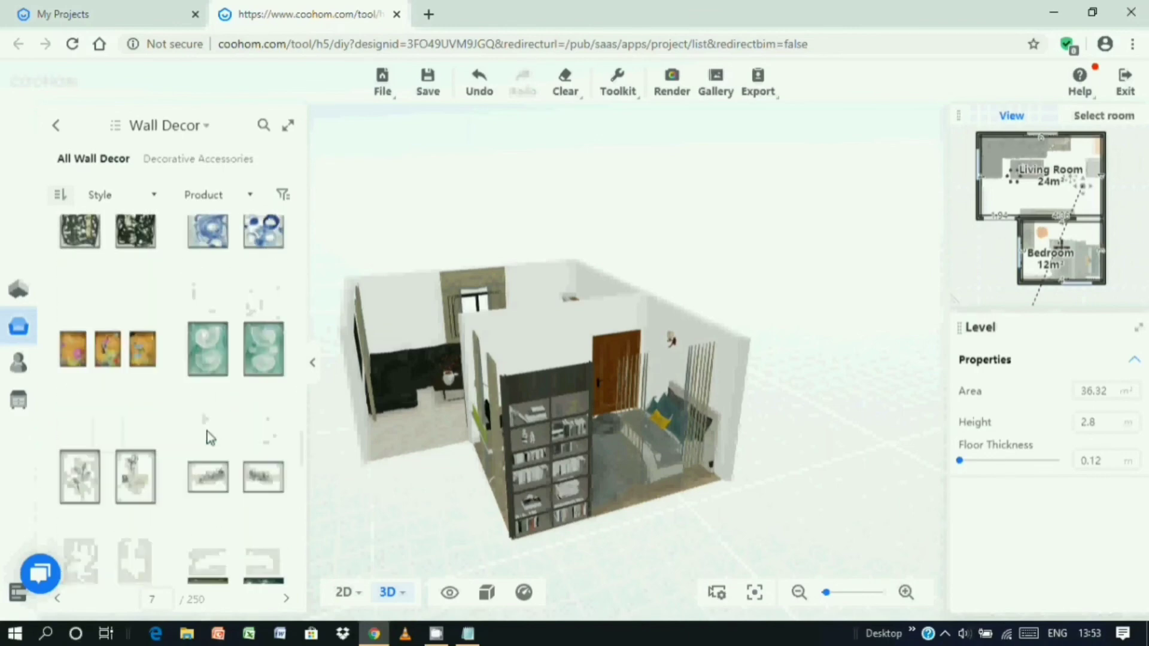
scroll(209, 438, "down", 5)
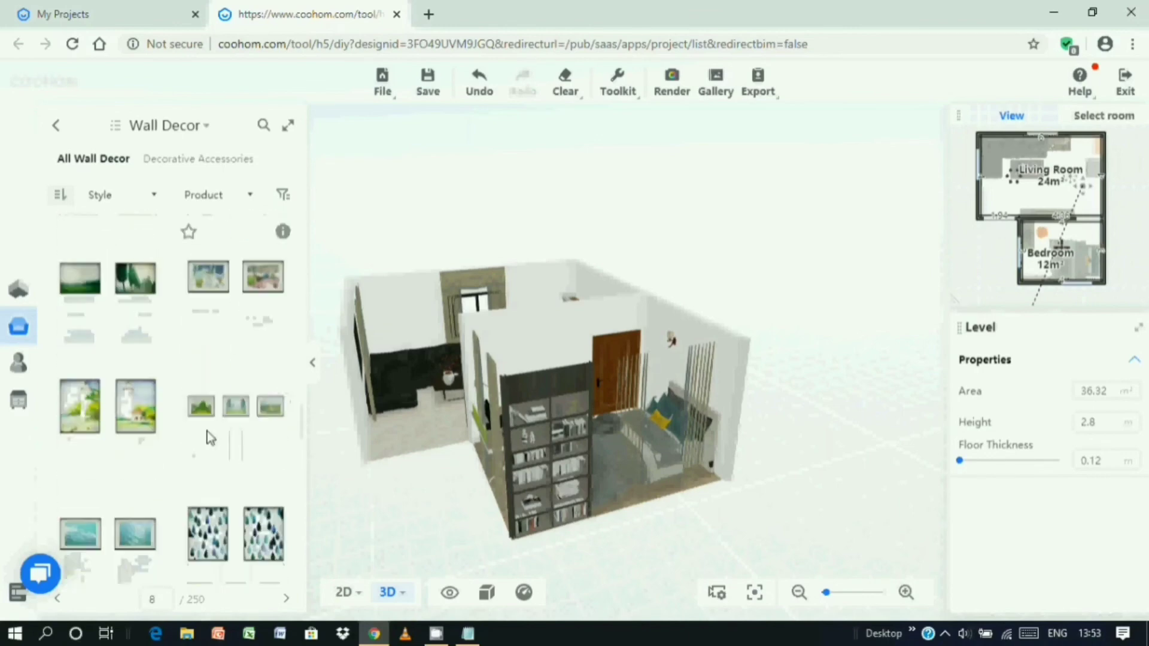
scroll(209, 437, "down", 5)
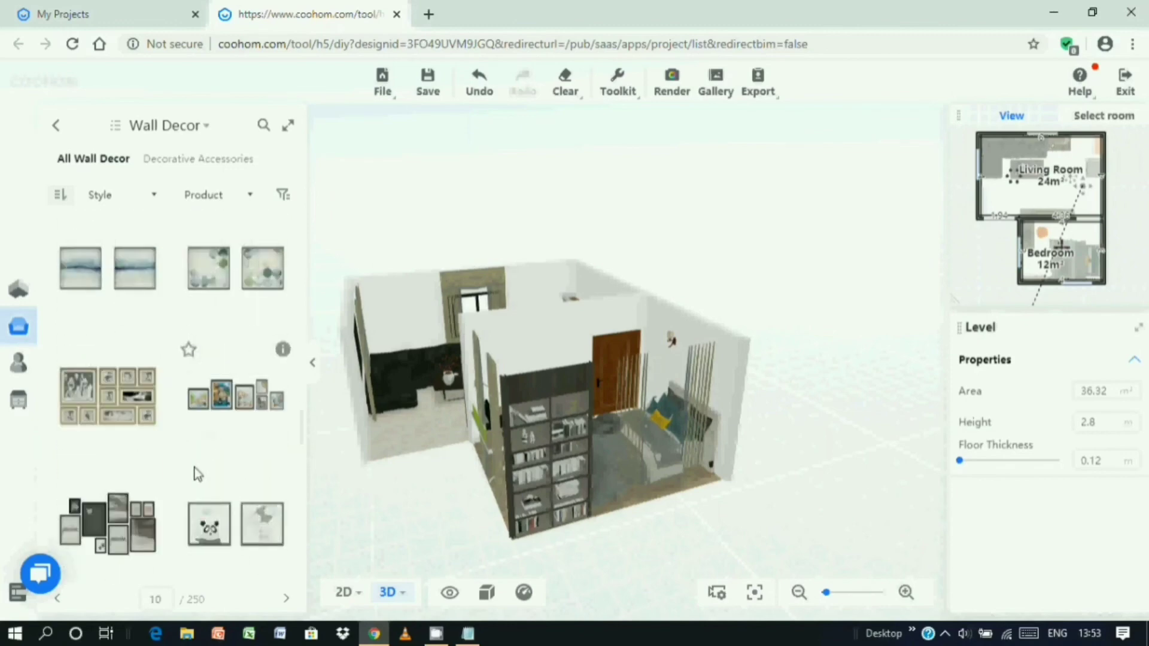
Hang the Nordic minimalist gallery set of grey and black framed pictures on the bedroom's north wall, west of the door.
left_click_drag(118, 534, 533, 354)
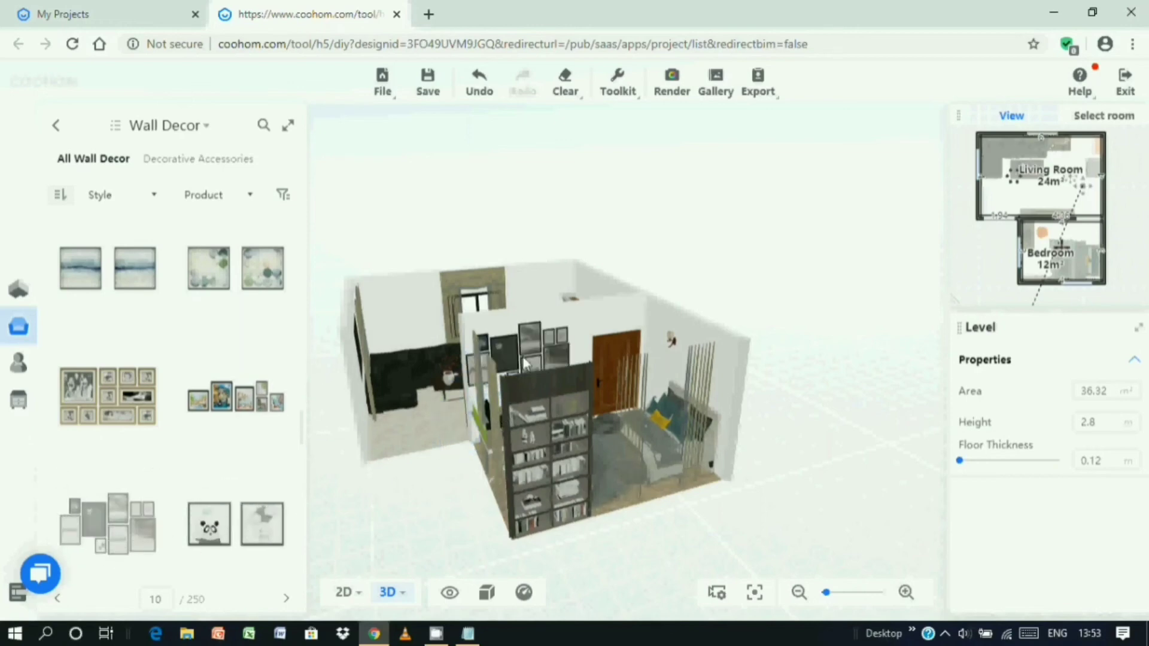
left_click(515, 365)
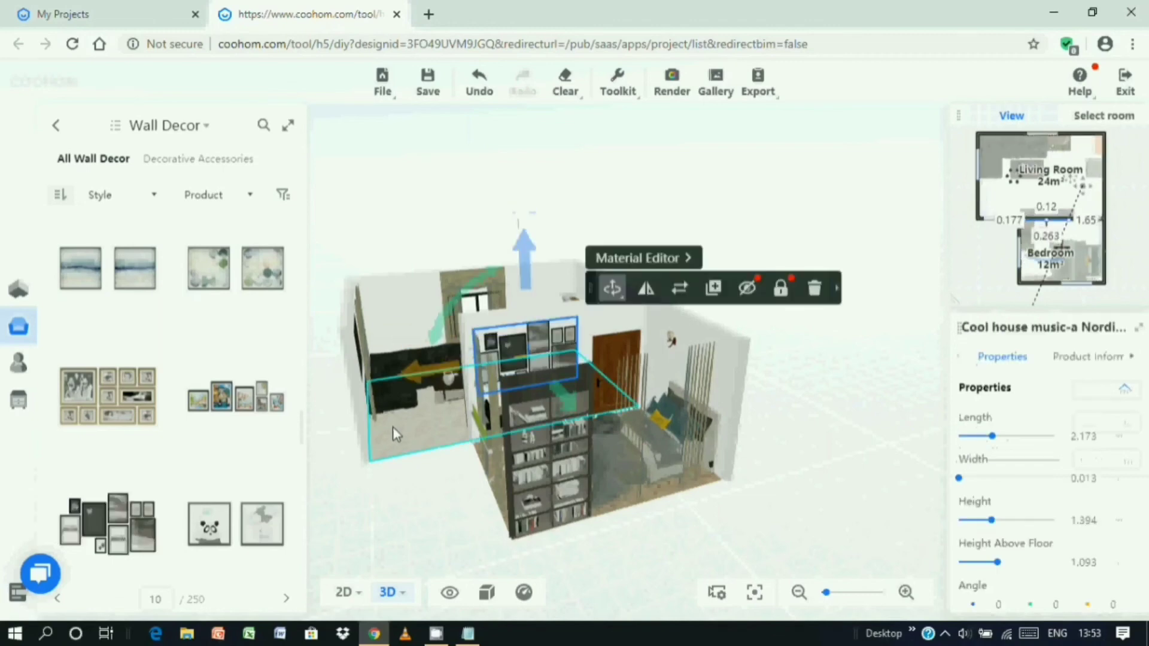
left_click(392, 532)
Hang the Mediterranean set of small framed pictures above the TV unit on the living room's south wall, between the doors.
left_click_drag(392, 479, 821, 505)
left_click_drag(655, 350, 565, 492)
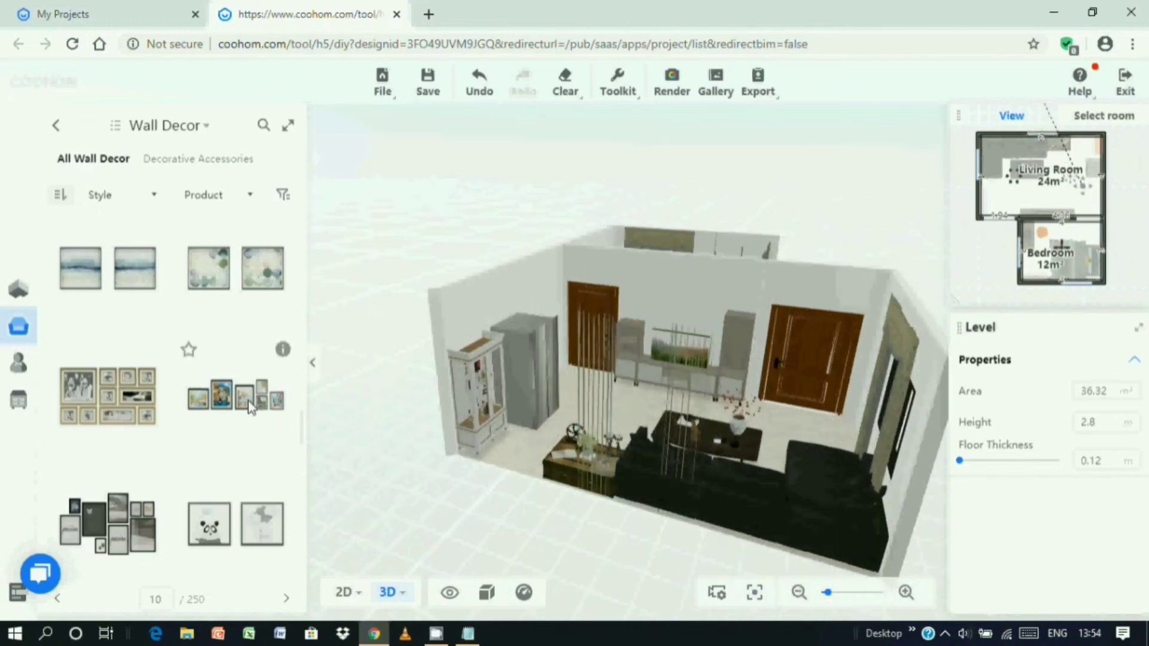
left_click_drag(250, 409, 684, 287)
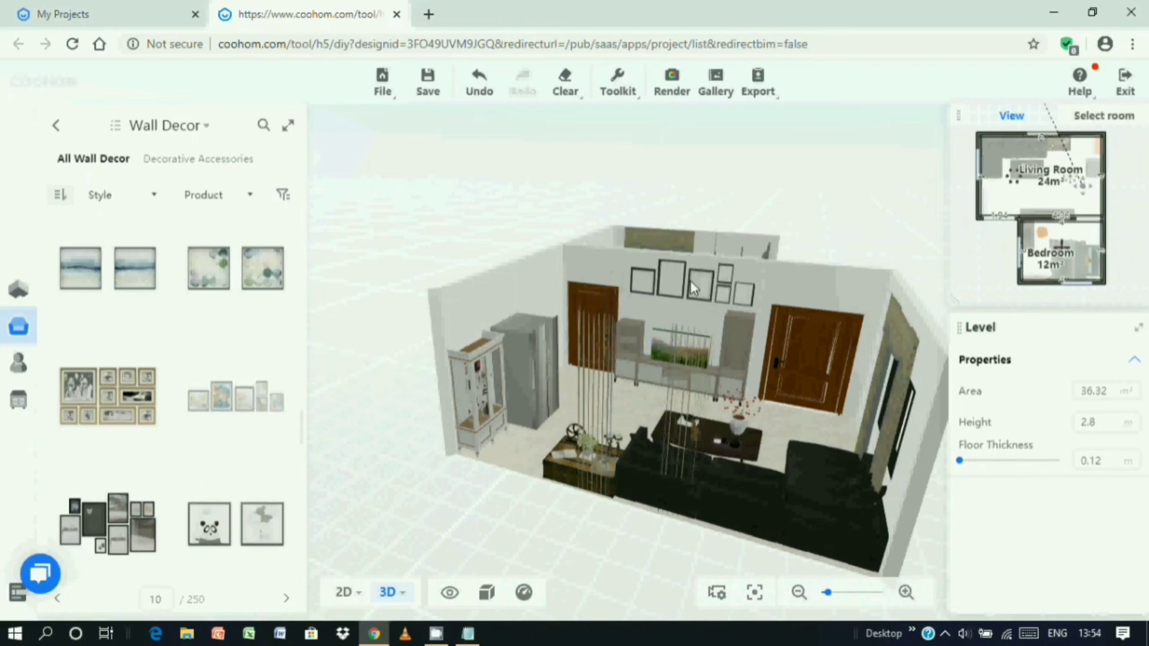
left_click(602, 389)
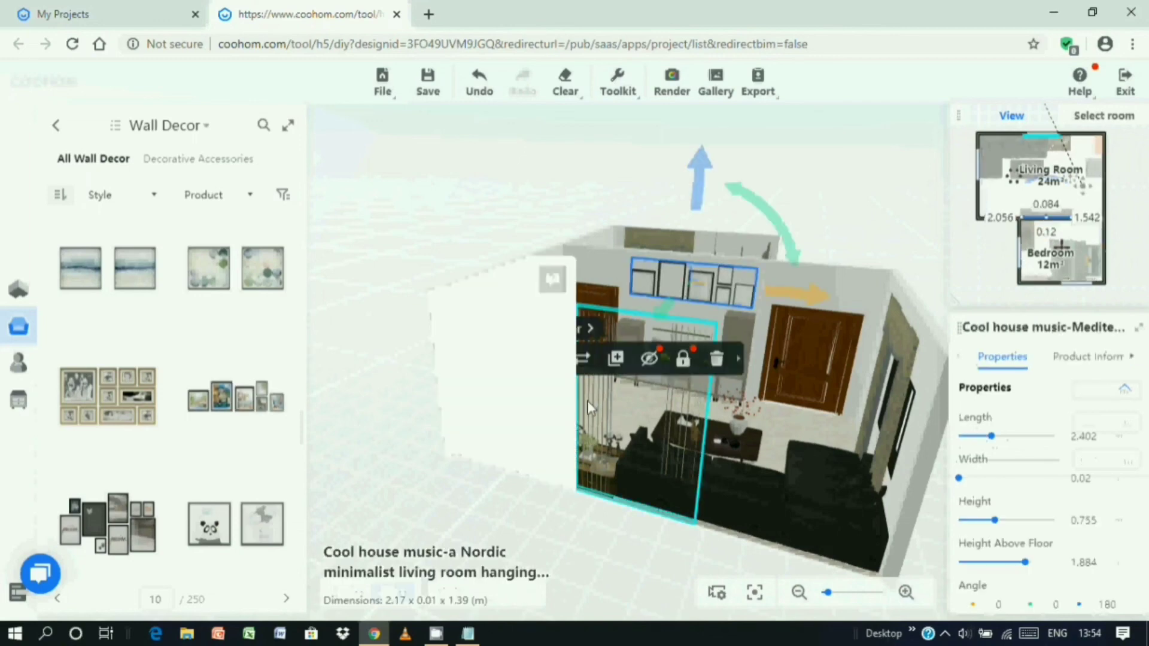
left_click(468, 181)
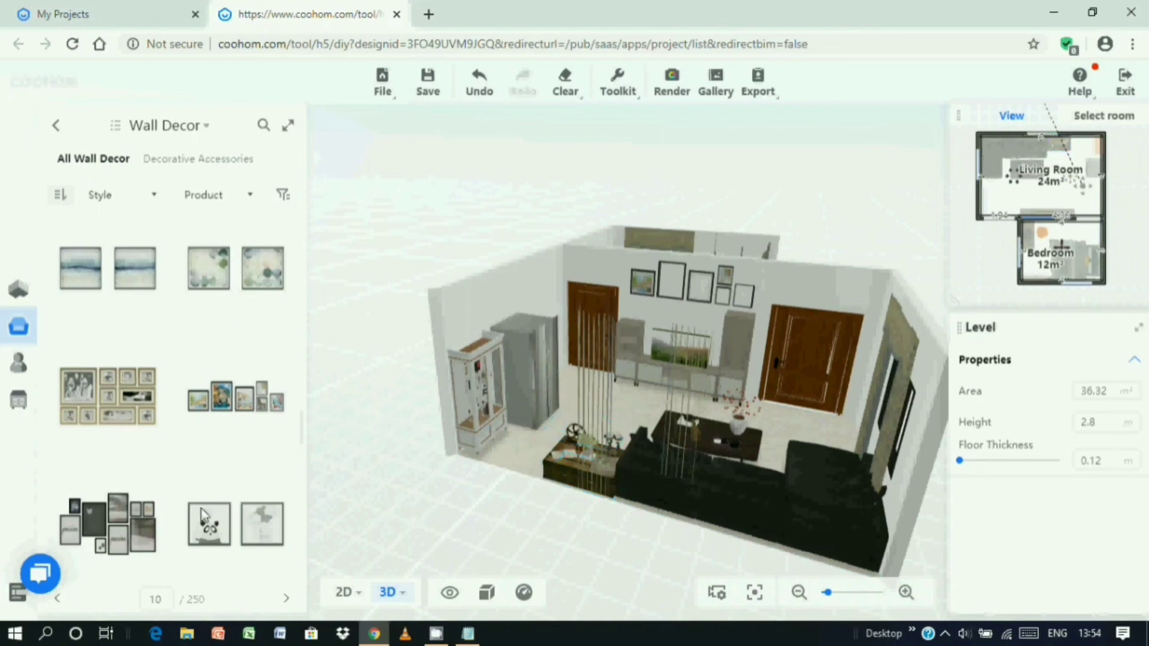
Apply the pale whitewashed plank flooring from the Floorings finishes catalog to the living room floor.
left_click(53, 127)
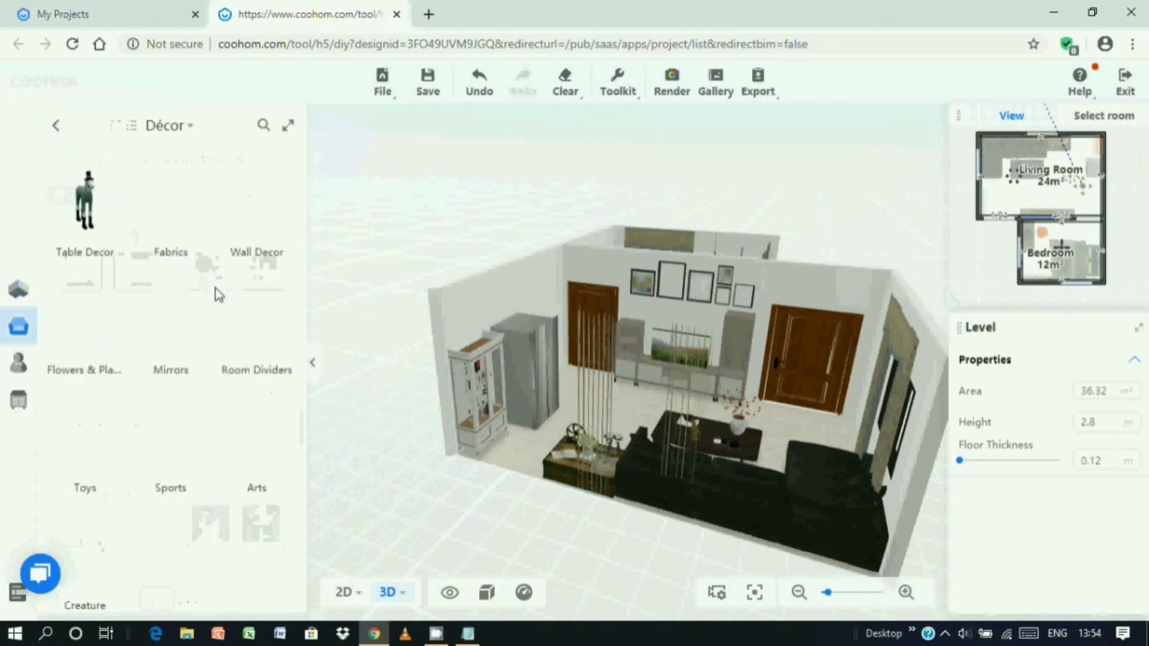
left_click(56, 132)
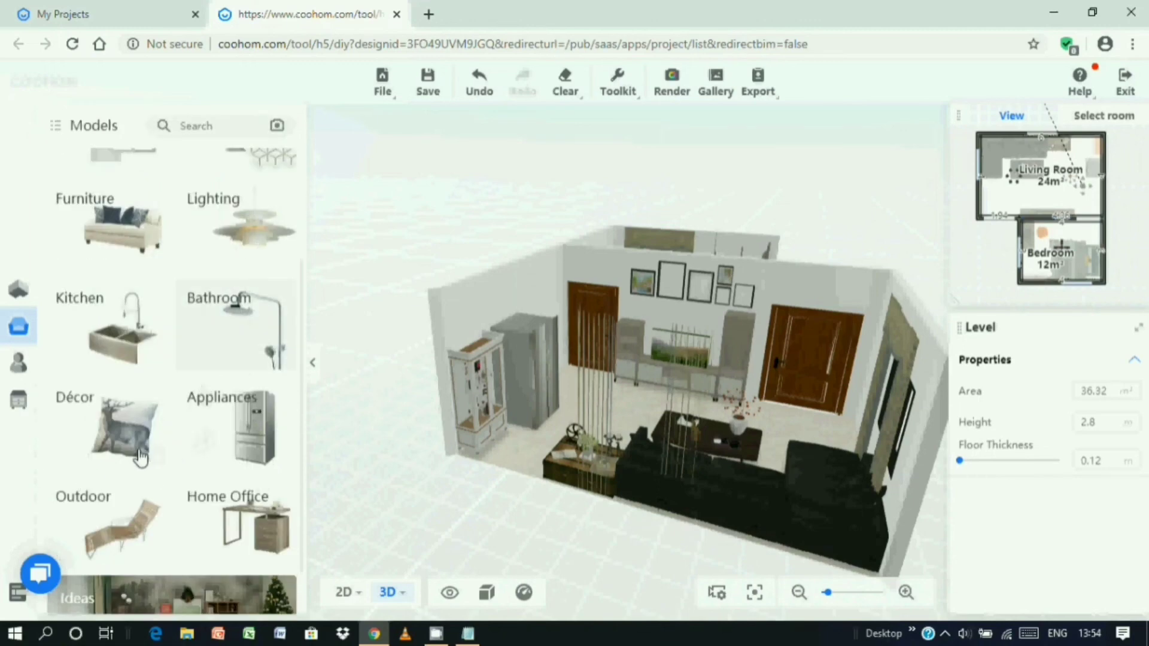
scroll(141, 457, "up", 3)
left_click(239, 317)
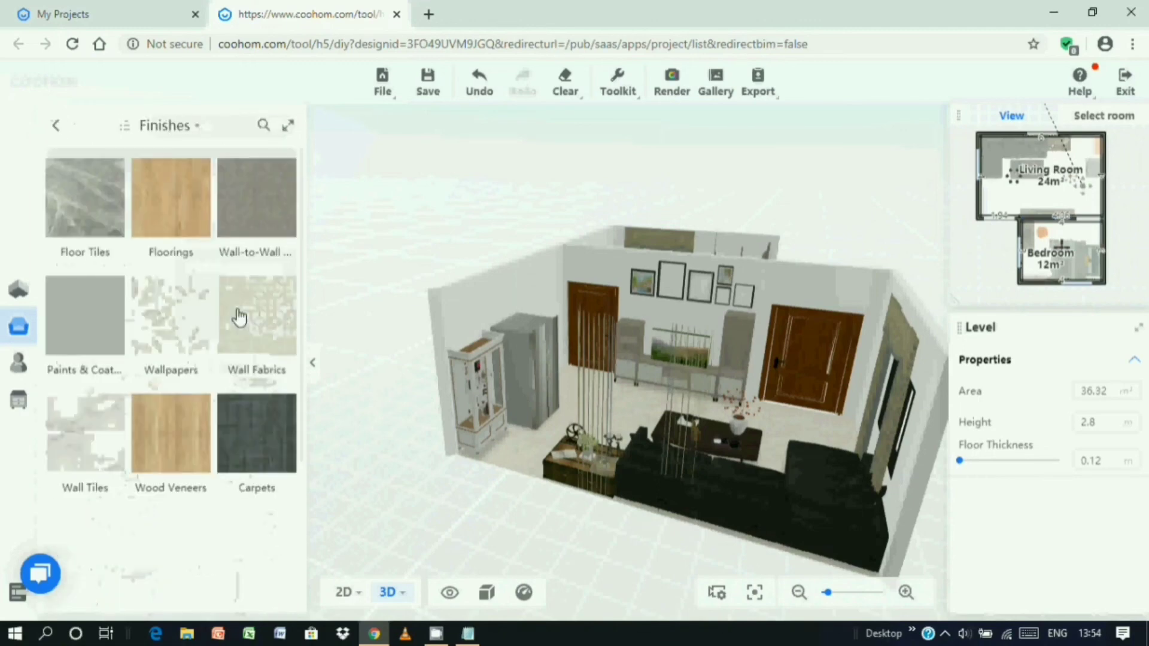
left_click(182, 214)
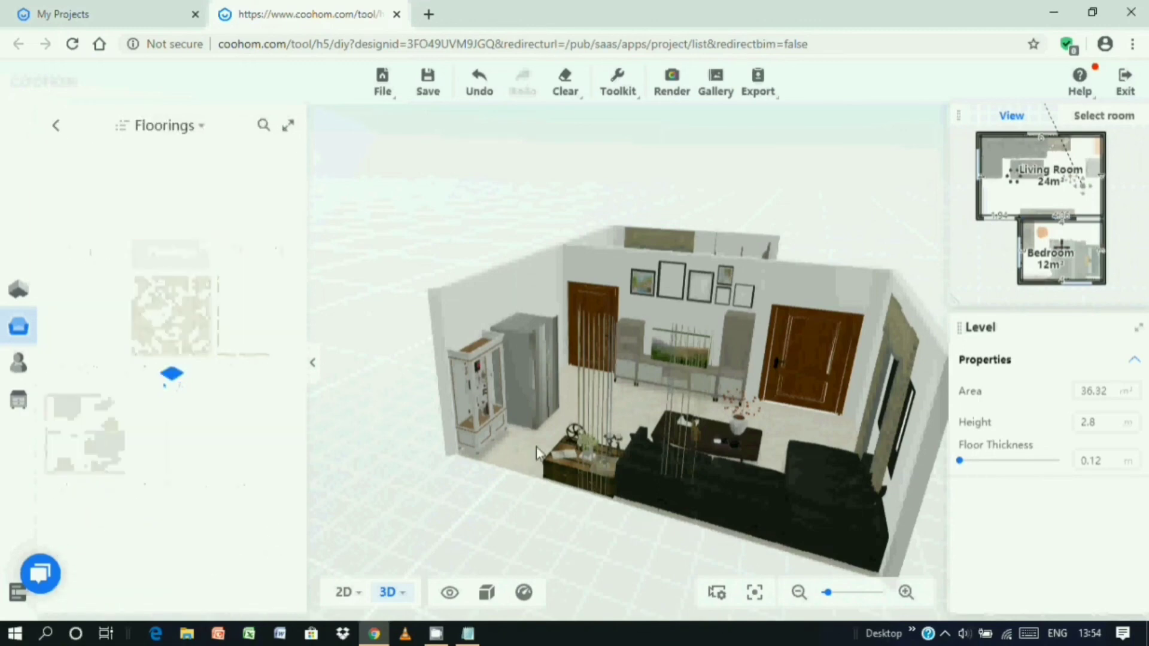
left_click(526, 448)
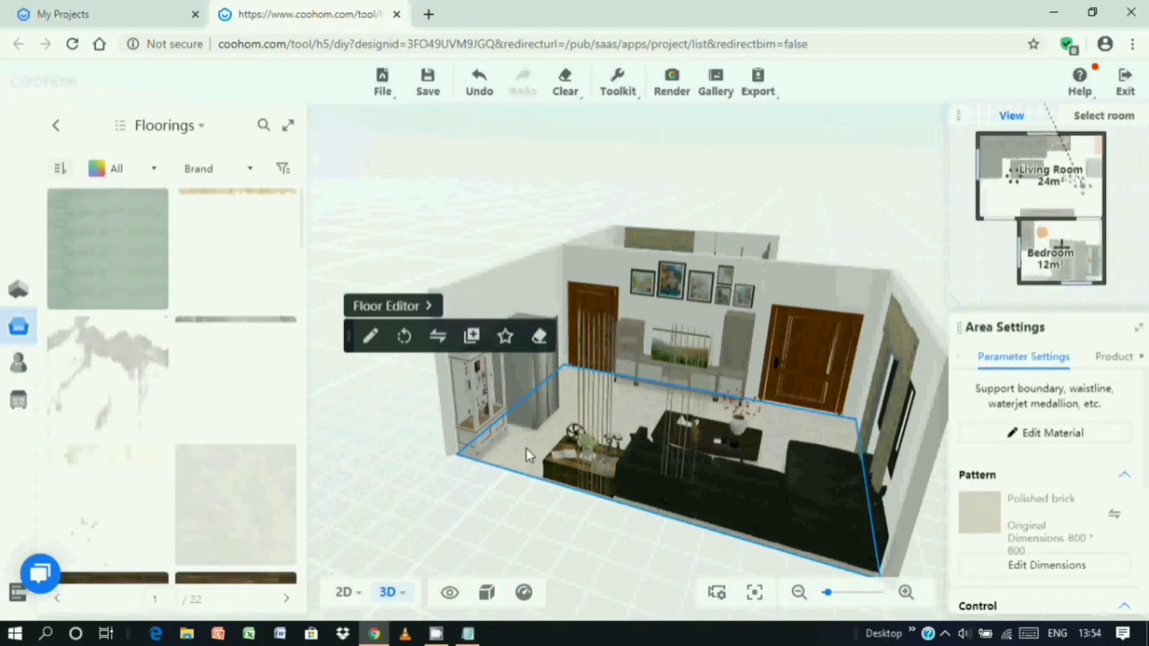
scroll(204, 449, "down", 5)
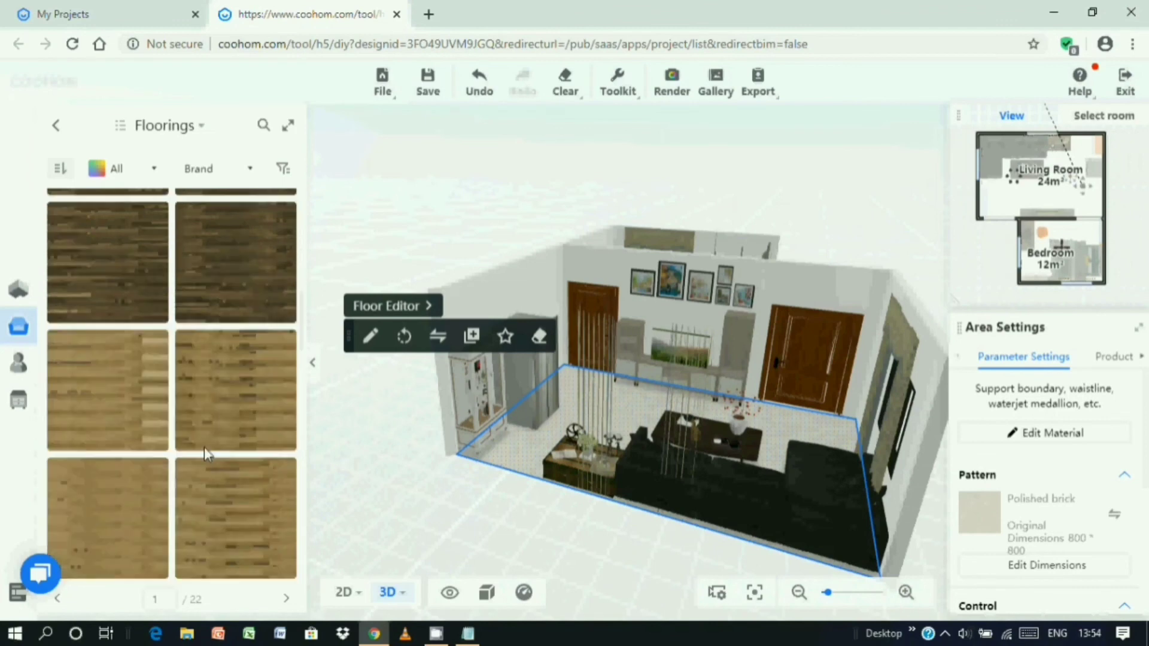
scroll(204, 447, "down", 3)
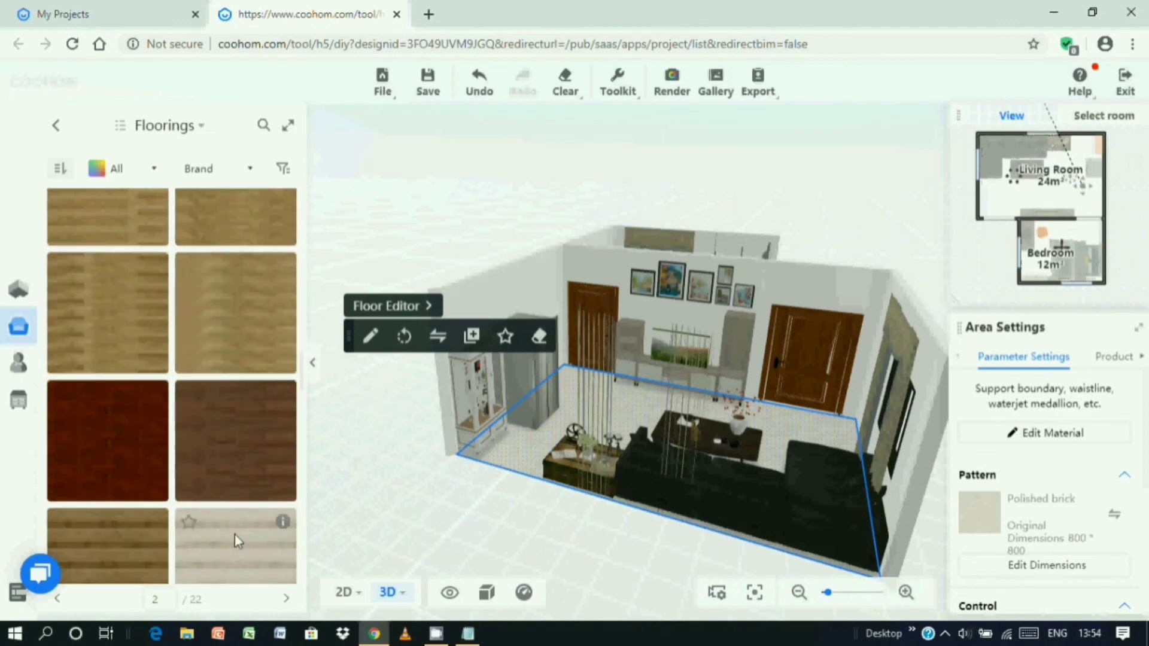
left_click(234, 535)
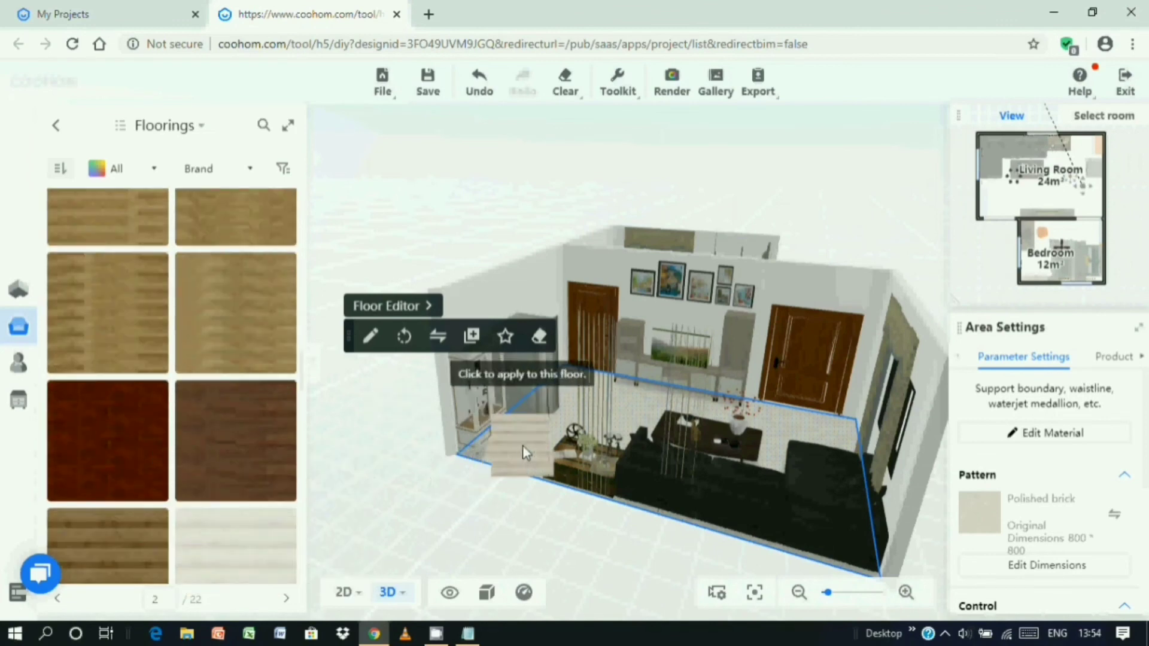
left_click(522, 445)
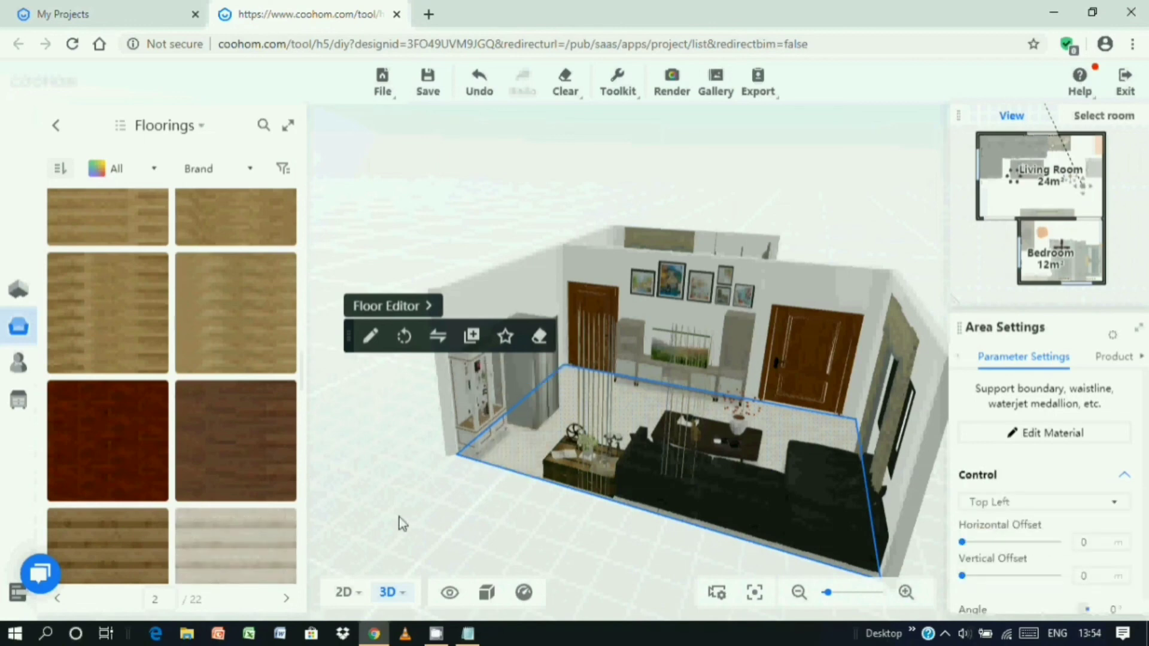
Replace the living room's flooring with the brown Japanese imported flooring in DK Natural Oak.
left_click(143, 536)
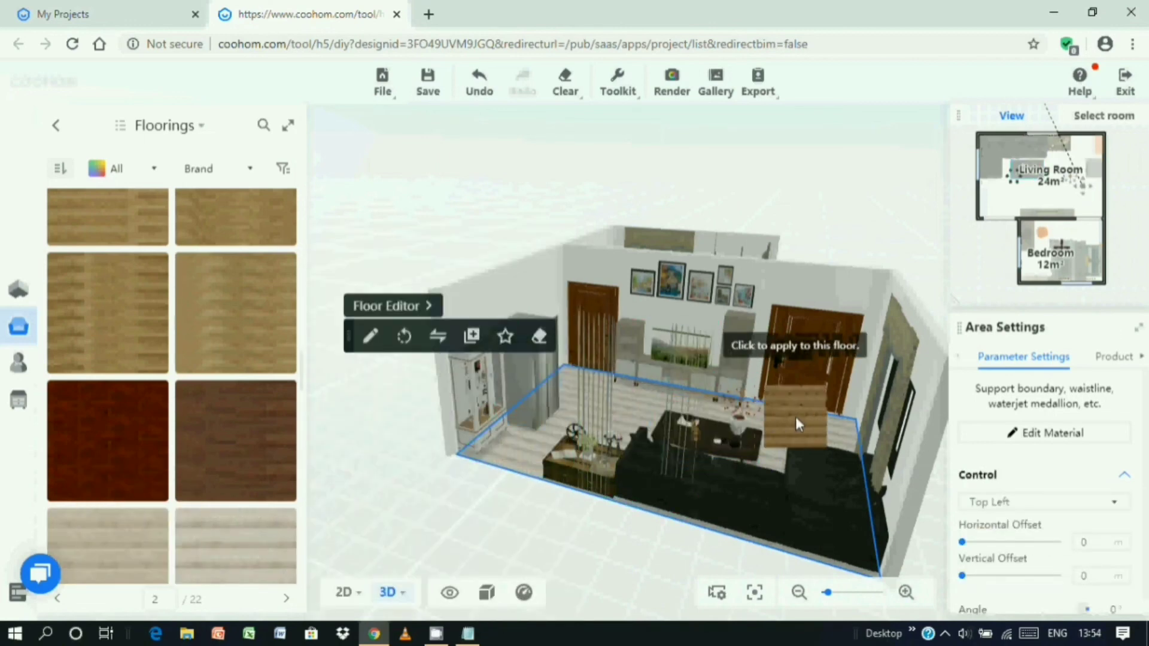
left_click(514, 432)
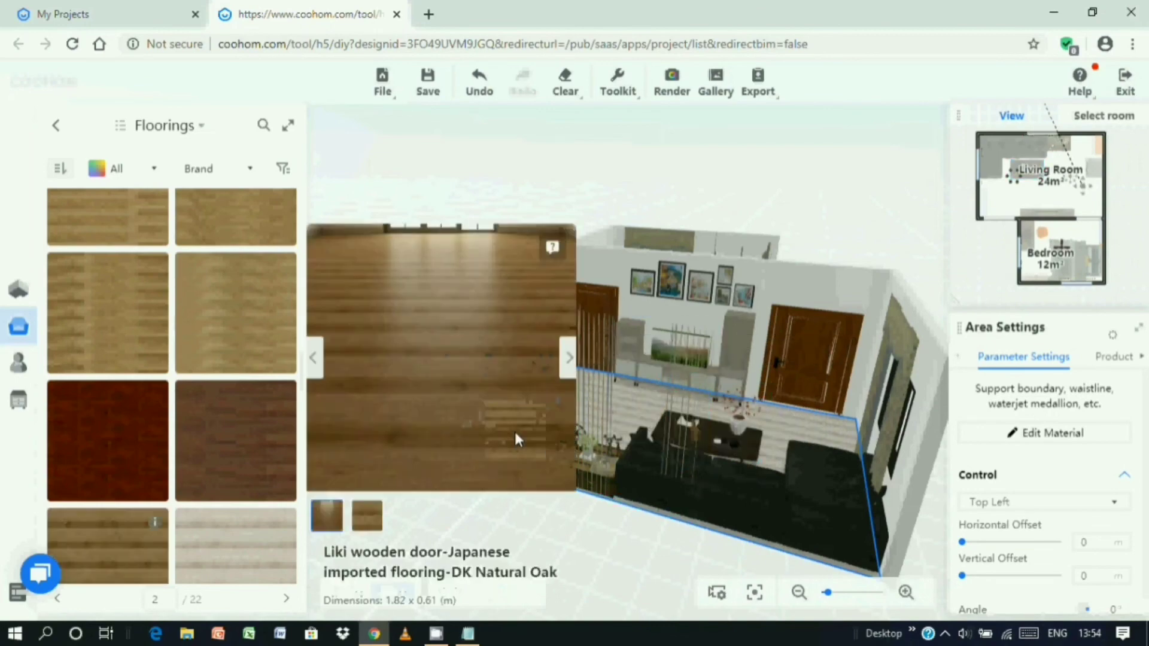
Cover the living room walls with the pale blue small-motif wallpaper from the Wallpapers finishes catalog.
left_click(437, 502)
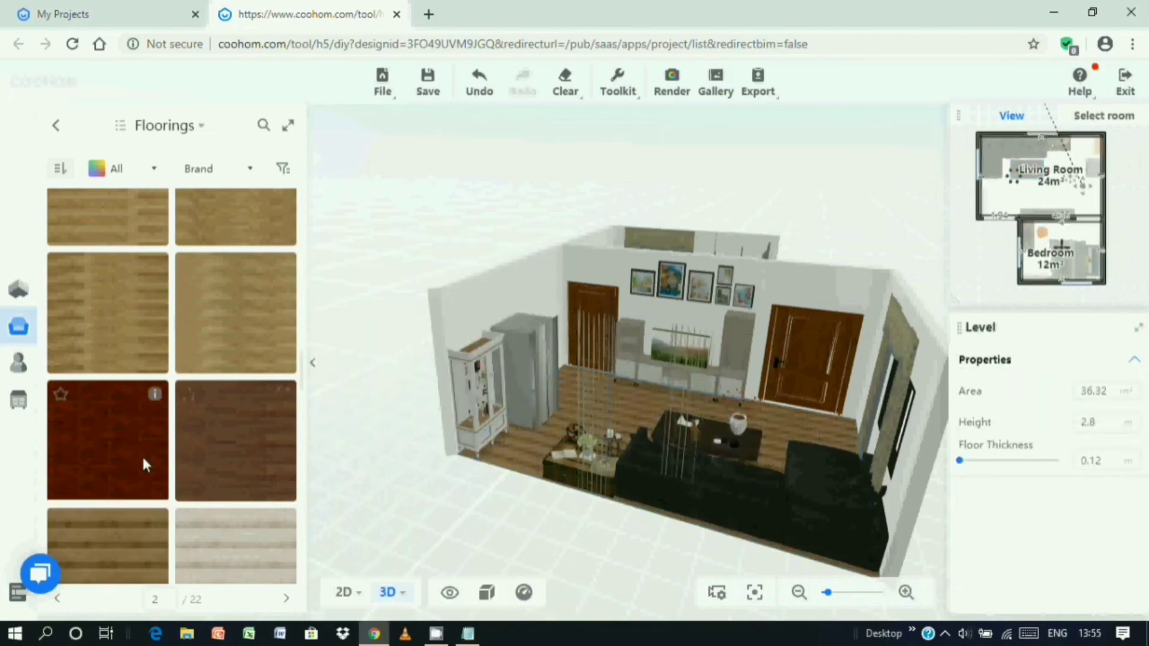
left_click_drag(410, 387, 599, 525)
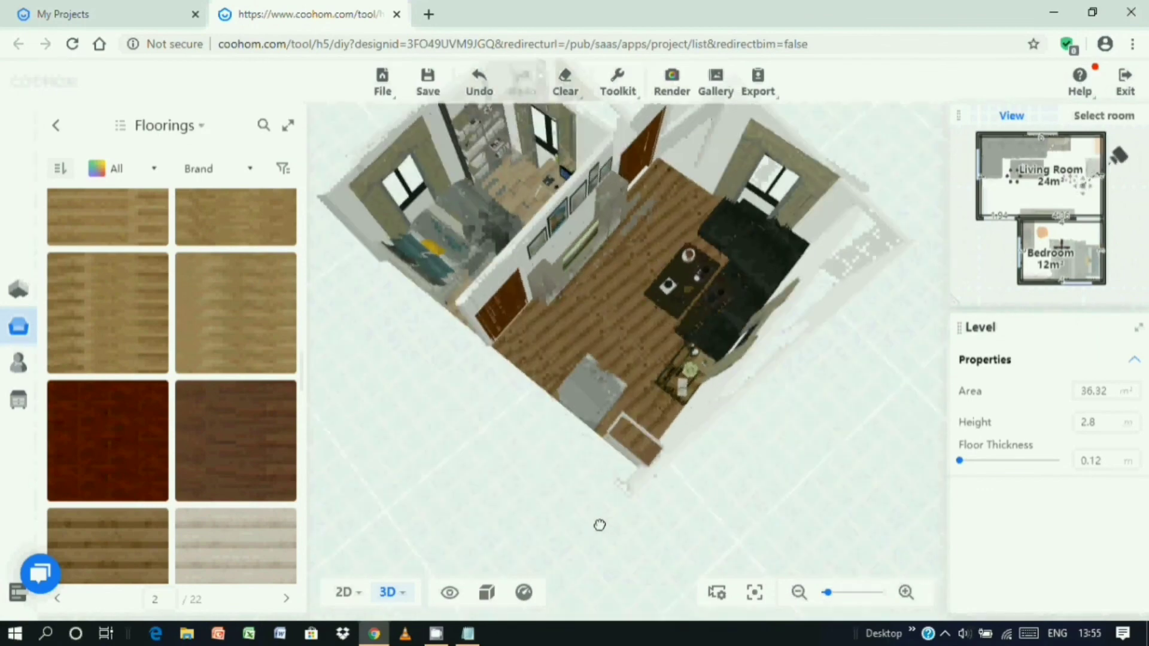
left_click_drag(441, 485, 397, 451)
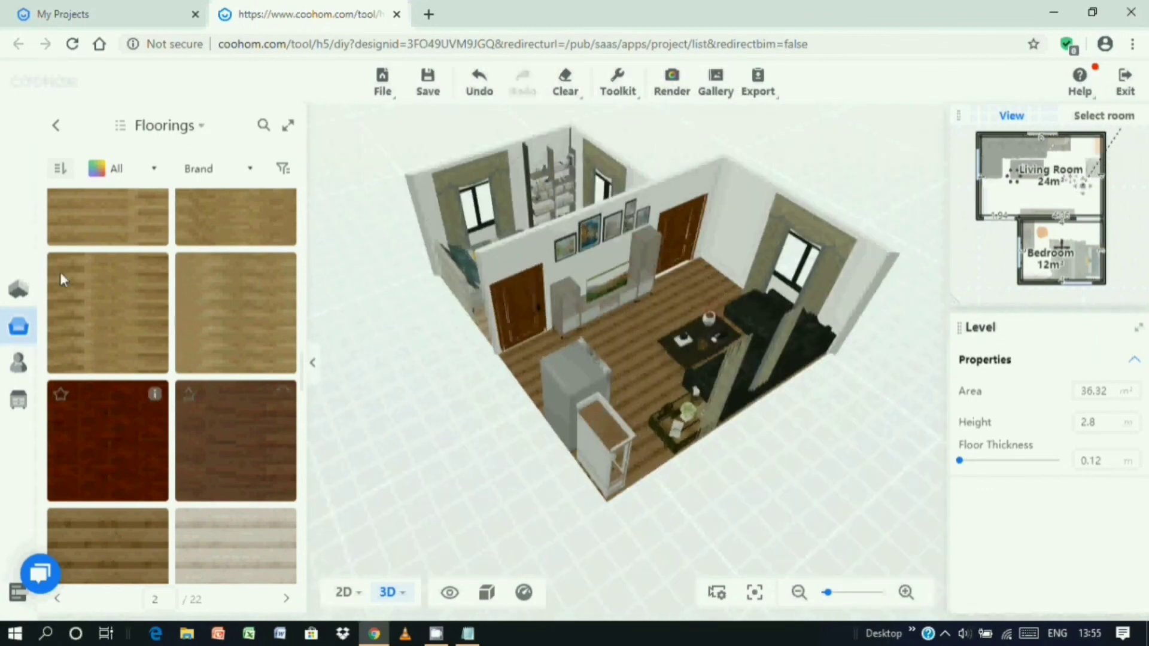
left_click(57, 134)
left_click(186, 337)
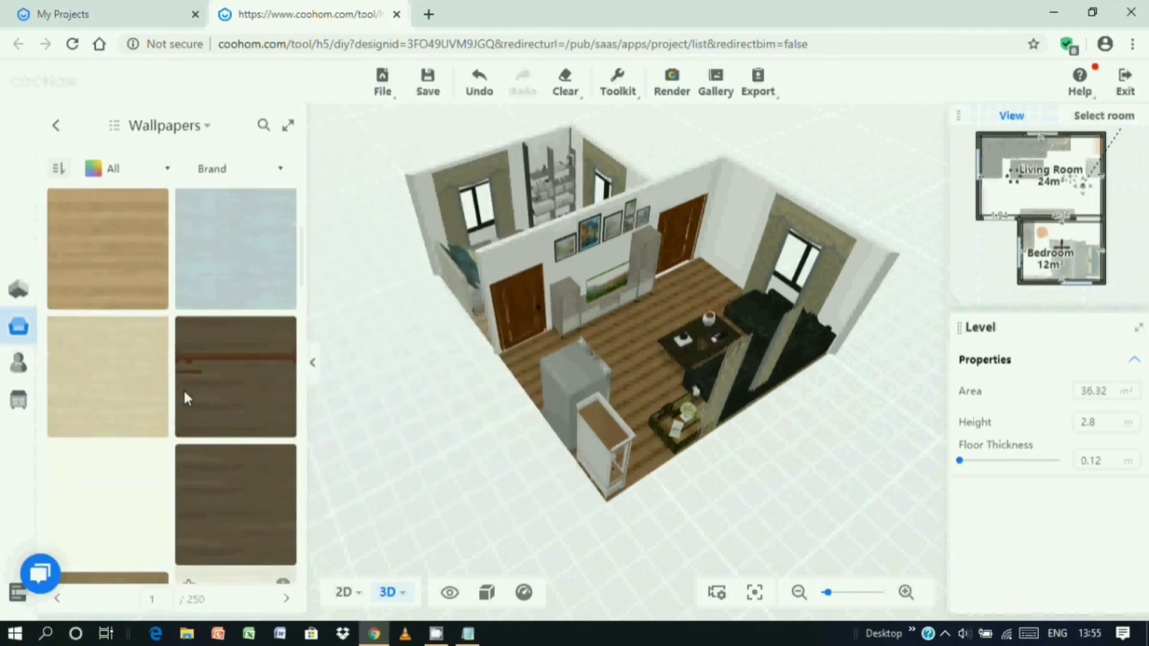
scroll(151, 448, "down", 10)
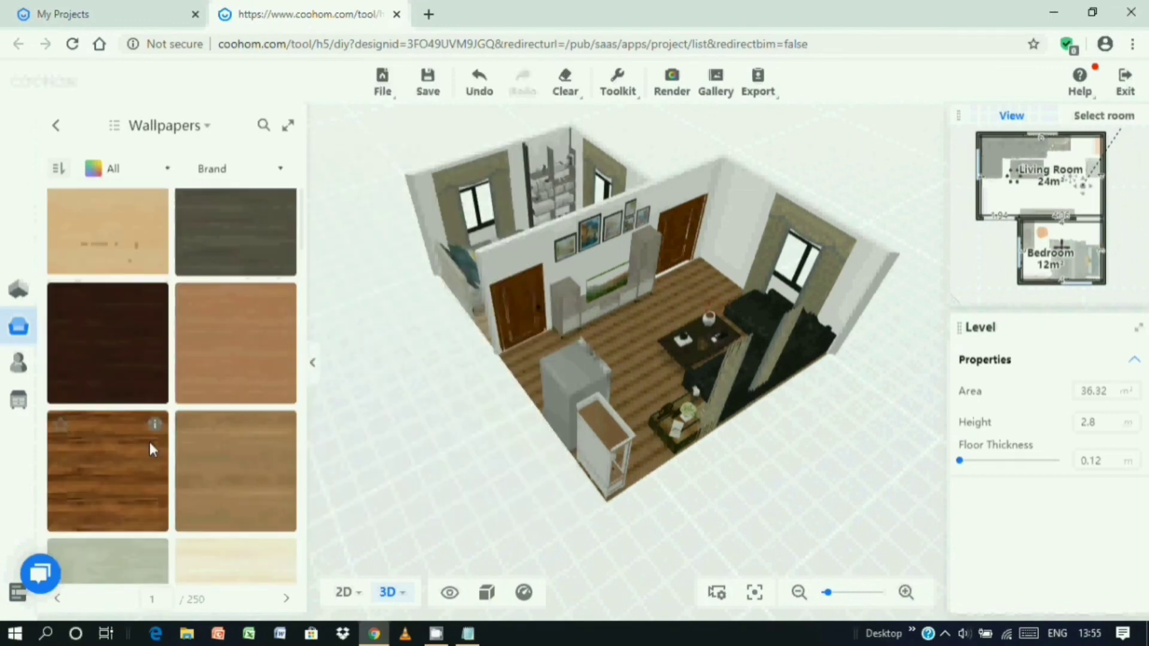
scroll(162, 387, "down", 5)
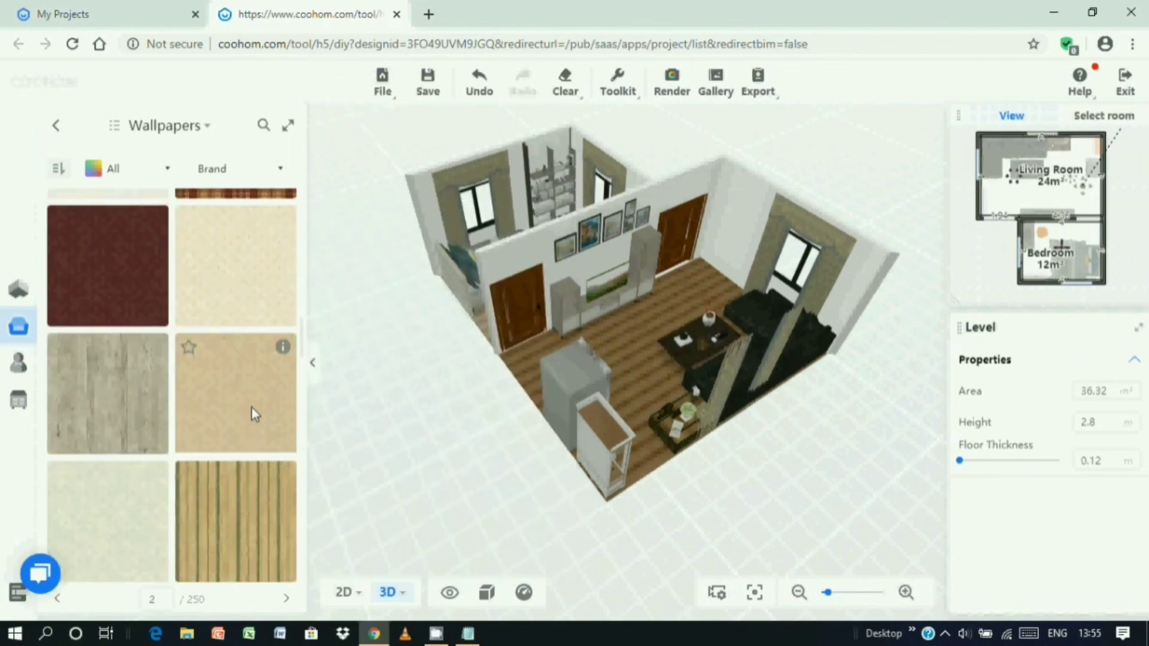
scroll(196, 488, "down", 10)
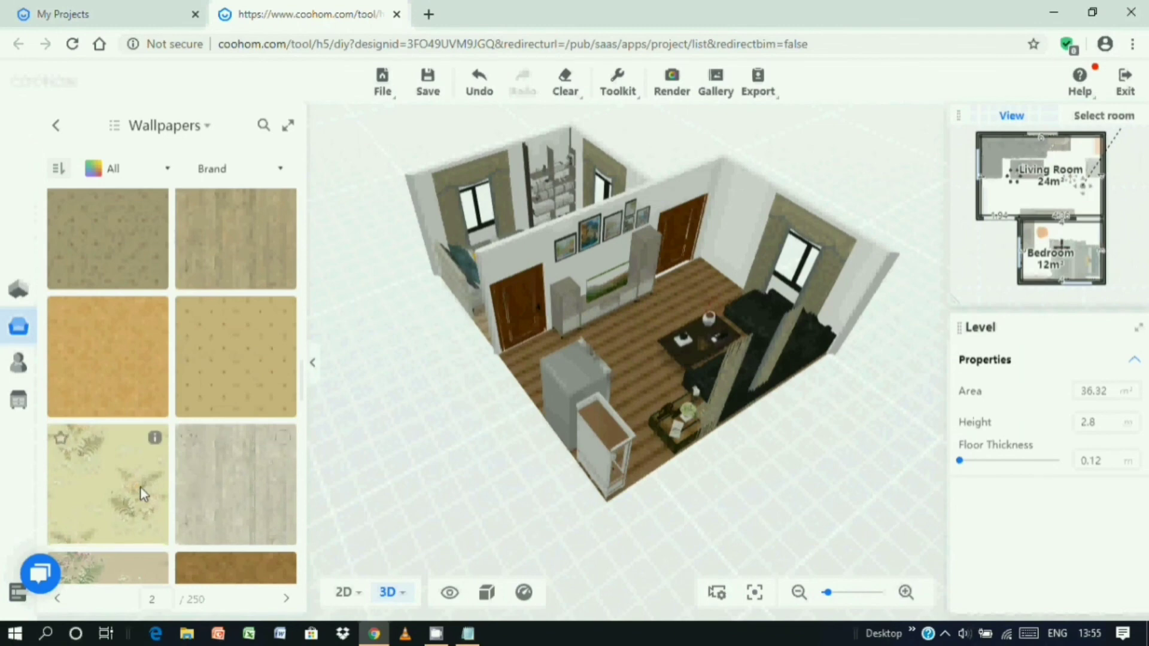
scroll(144, 487, "down", 10)
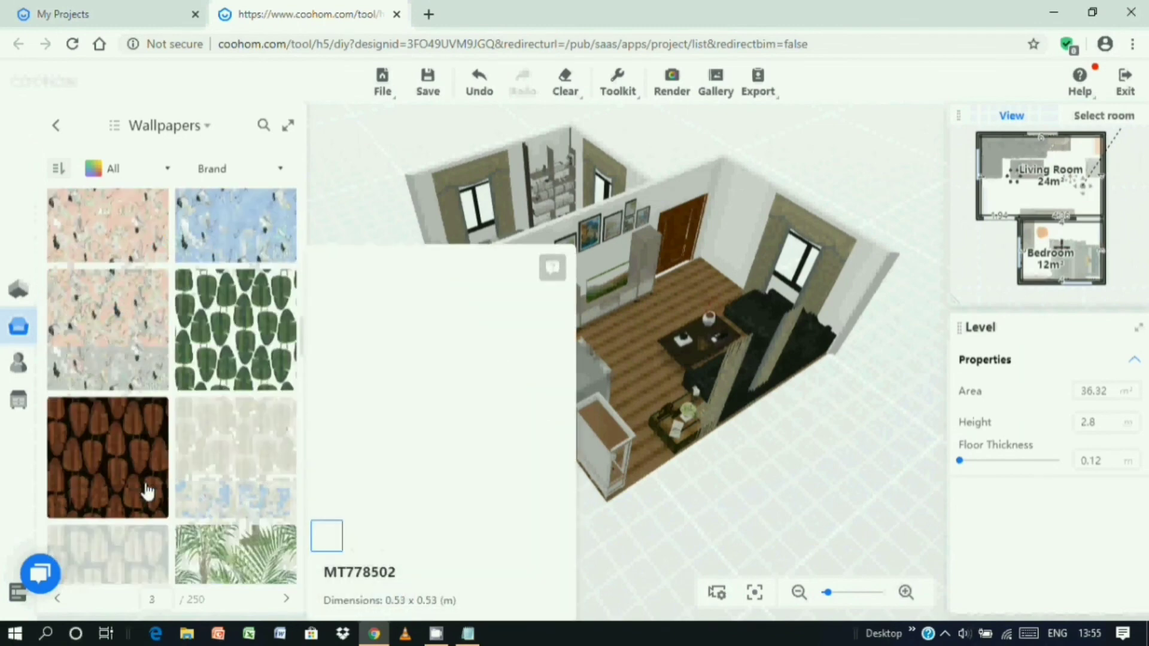
scroll(146, 491, "down", 10)
scroll(146, 489, "down", 10)
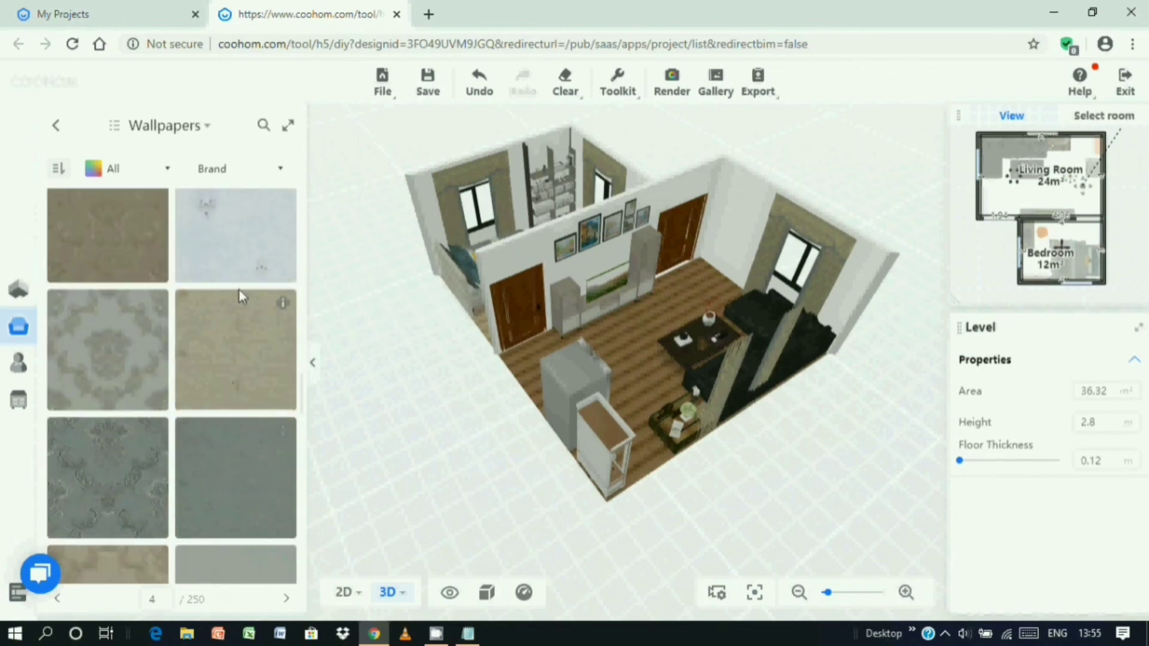
left_click(236, 237)
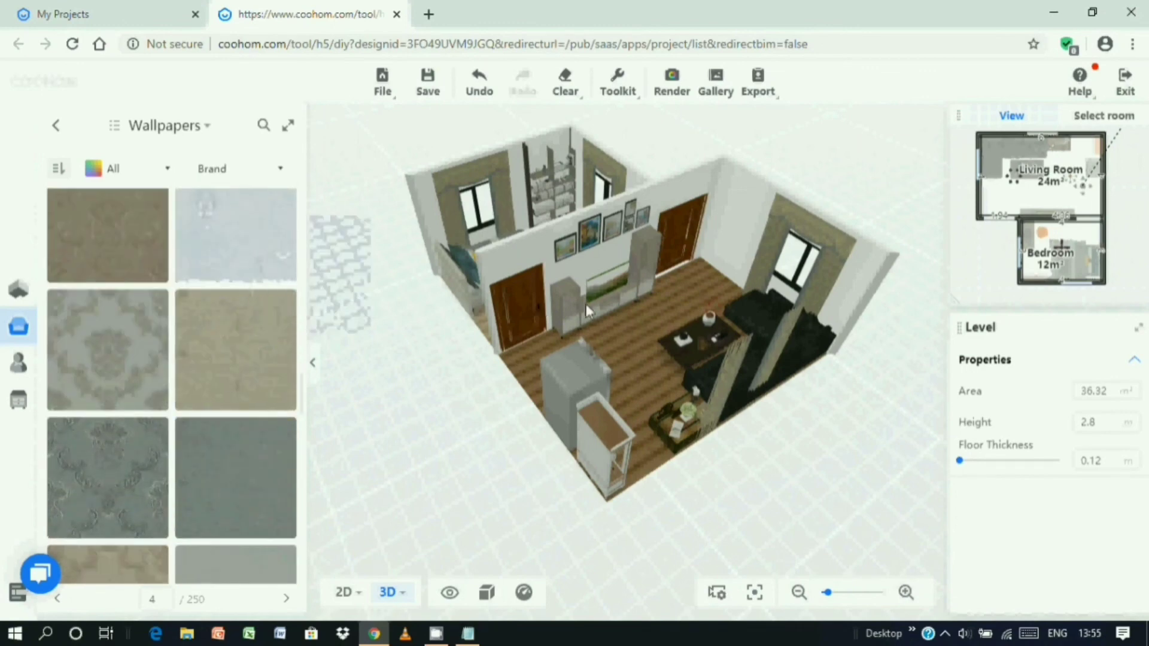
left_click(737, 214)
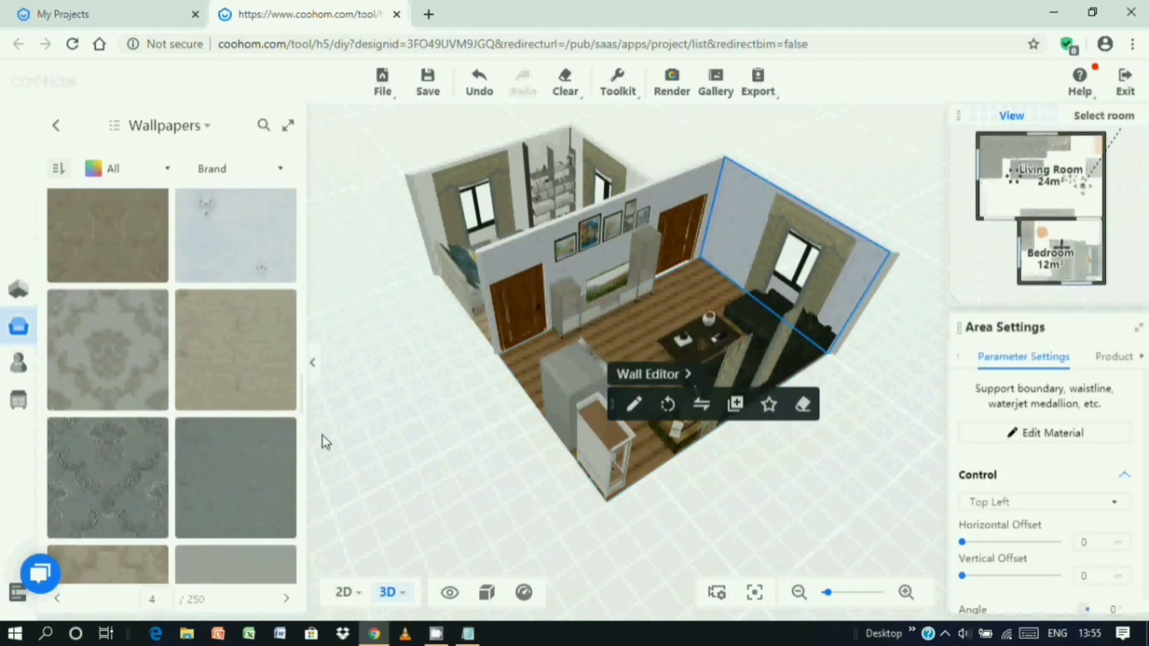
Paint all the bedroom walls in Charming Pink from the Paints & Coatings finishes.
left_click_drag(390, 447, 549, 488)
left_click(550, 494)
scroll(202, 478, "down", 3)
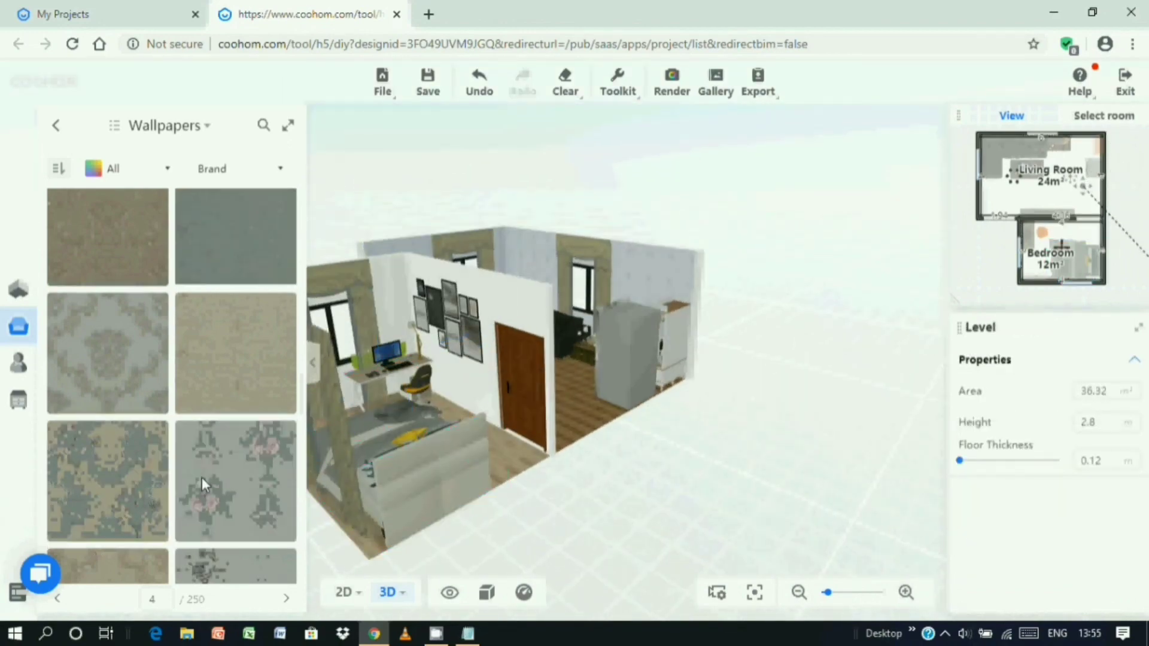
left_click(56, 128)
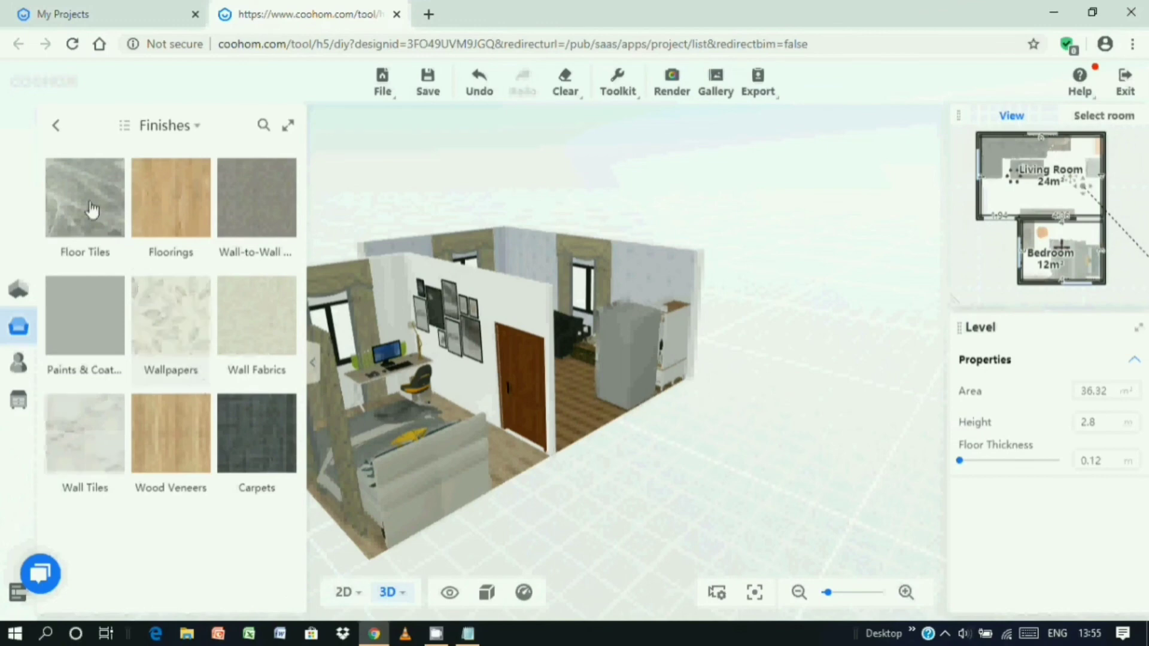
left_click(55, 128)
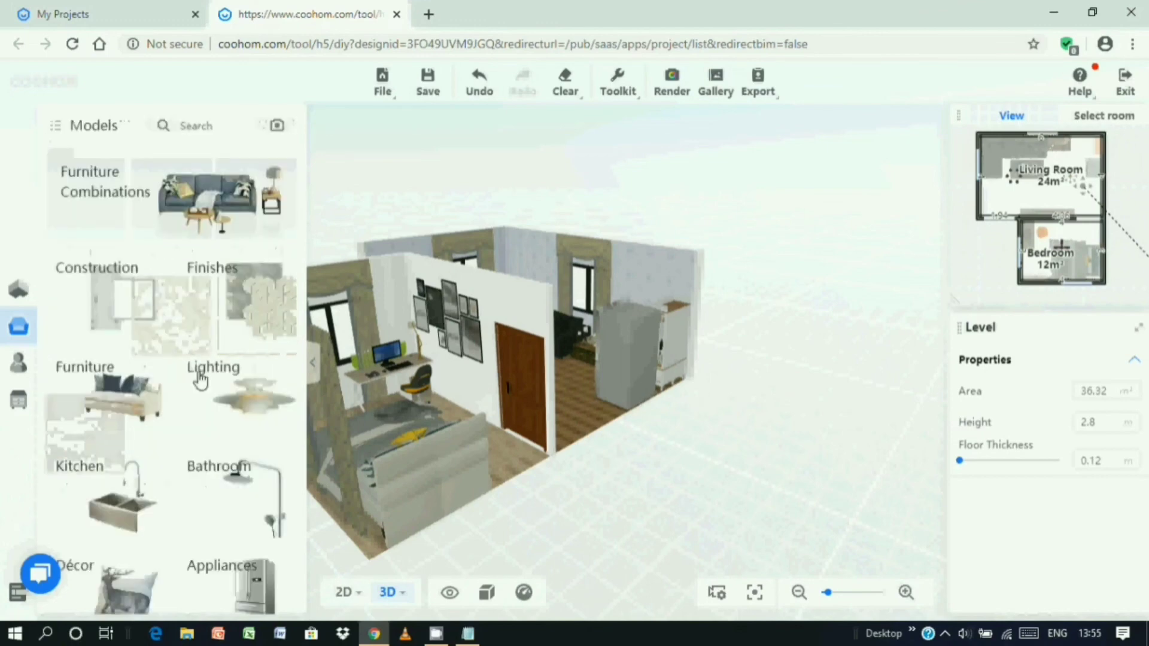
left_click(233, 329)
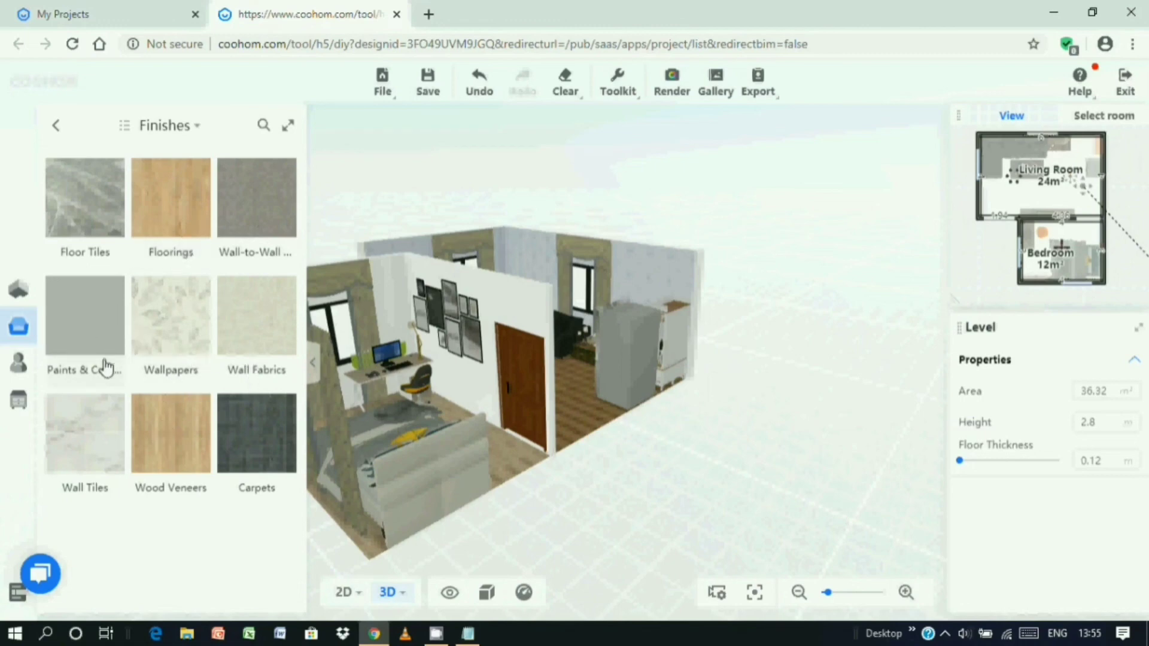
left_click(86, 330)
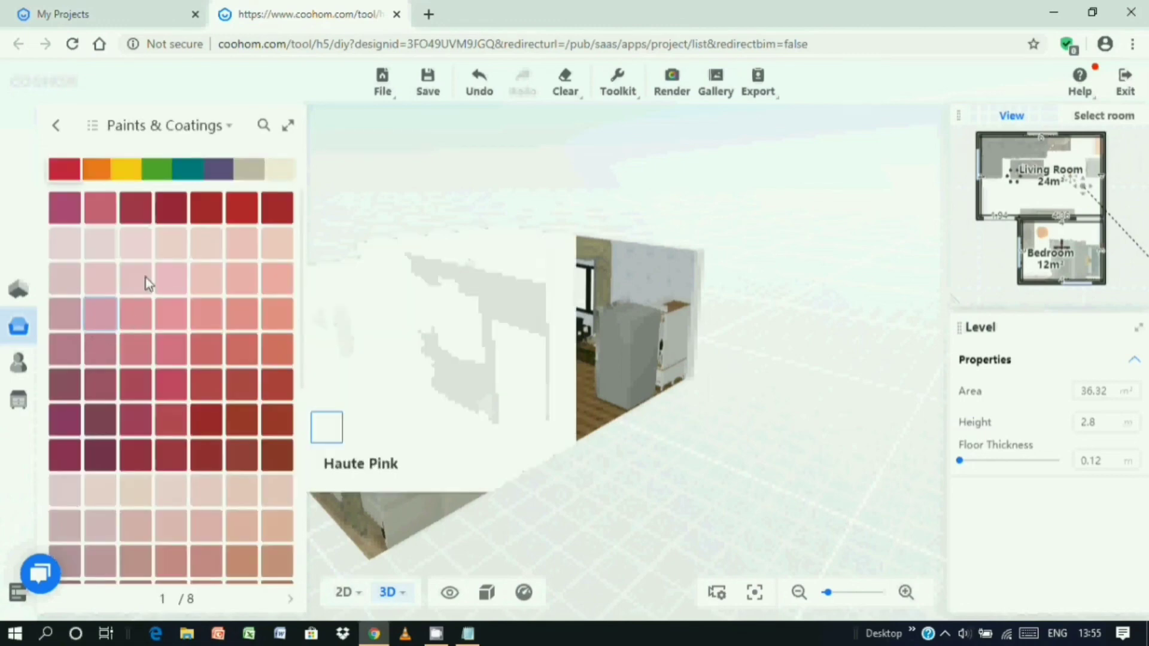
scroll(166, 309, "down", 4)
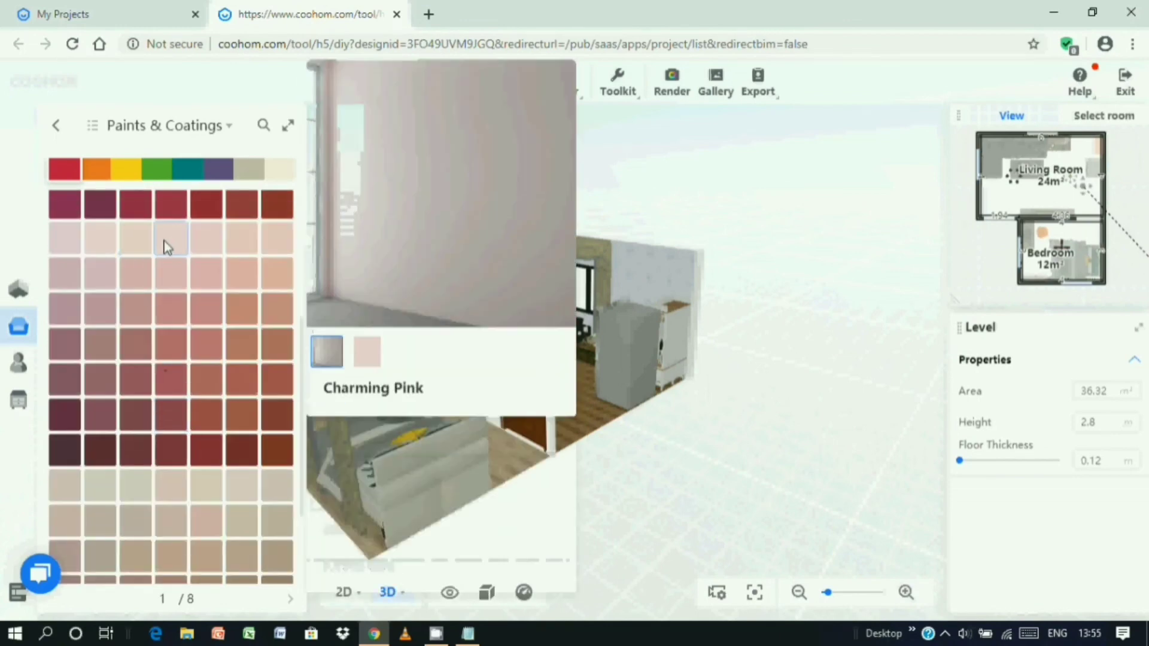
left_click(167, 243)
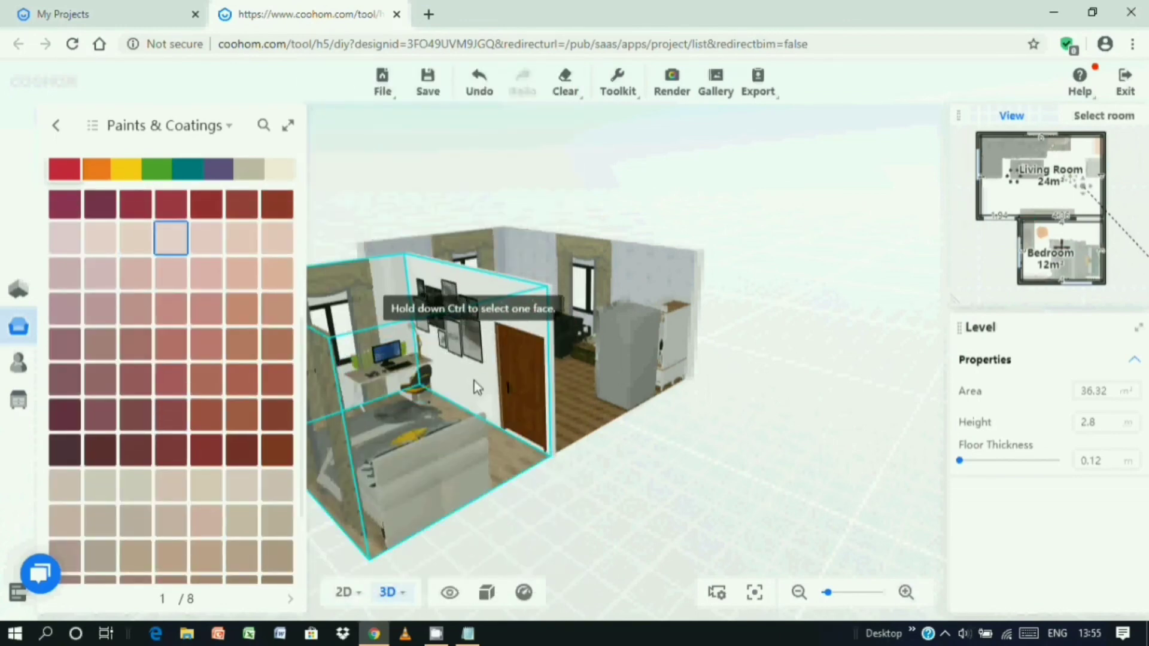
left_click(474, 381)
left_click_drag(640, 483, 859, 491)
mouse_move(519, 544)
left_mouse_down()
mouse_move(531, 515)
mouse_move(590, 523)
left_mouse_up()
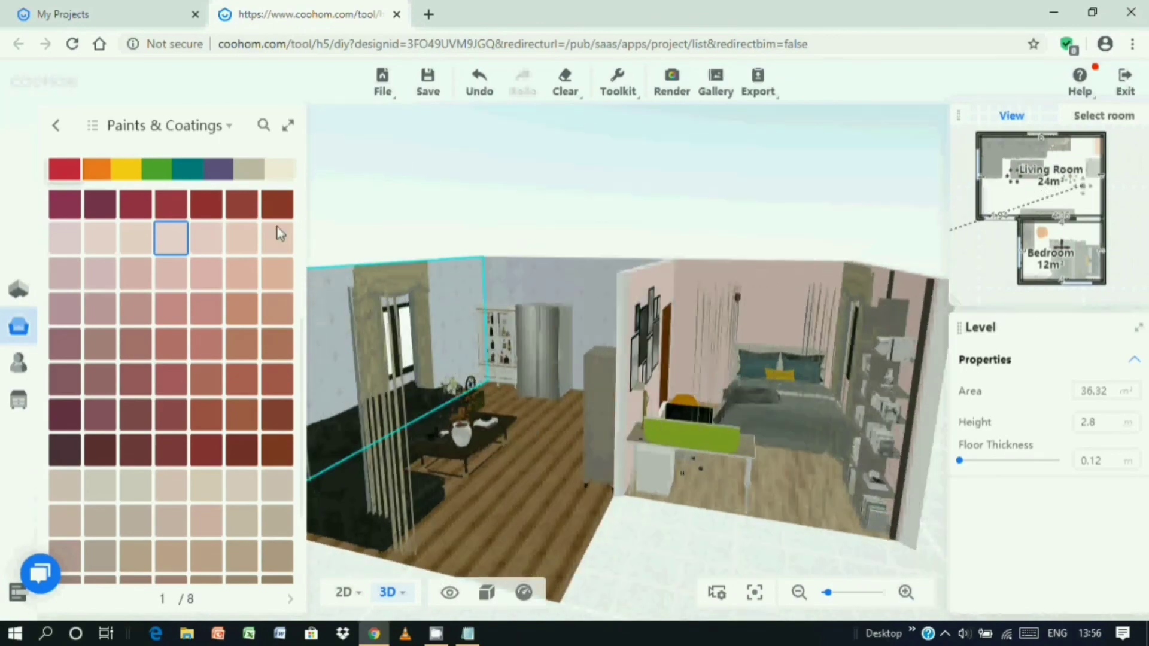
Open the front-view render setup and frame the living room's sofa corner with an FOV of 86.
left_click(56, 125)
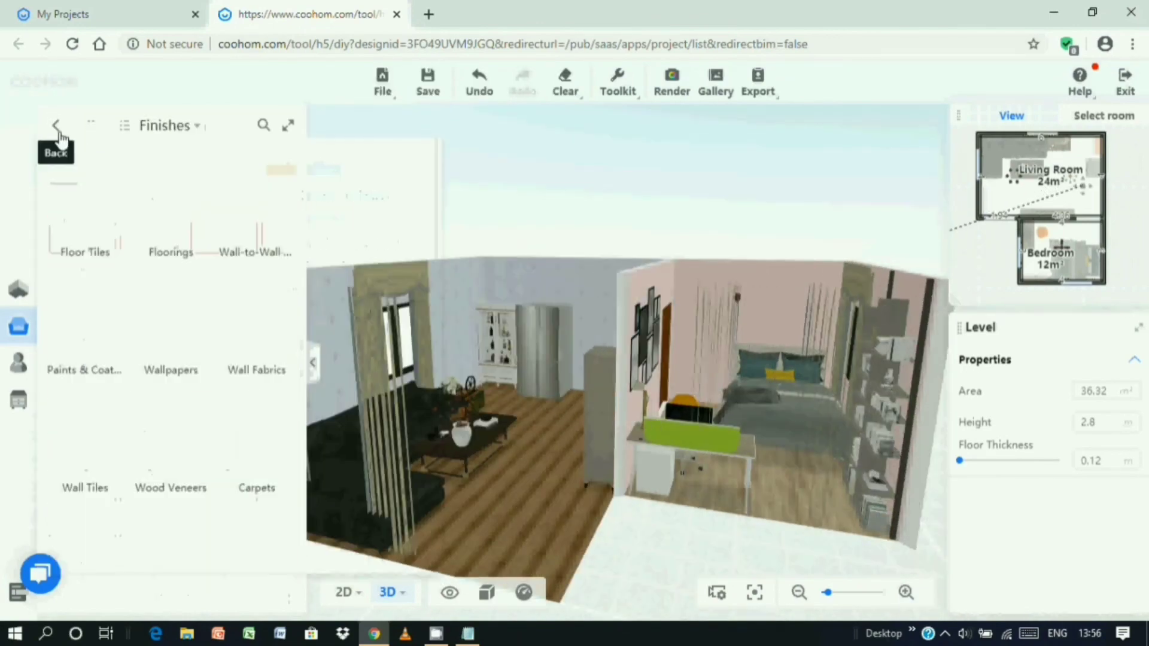
left_click(312, 365)
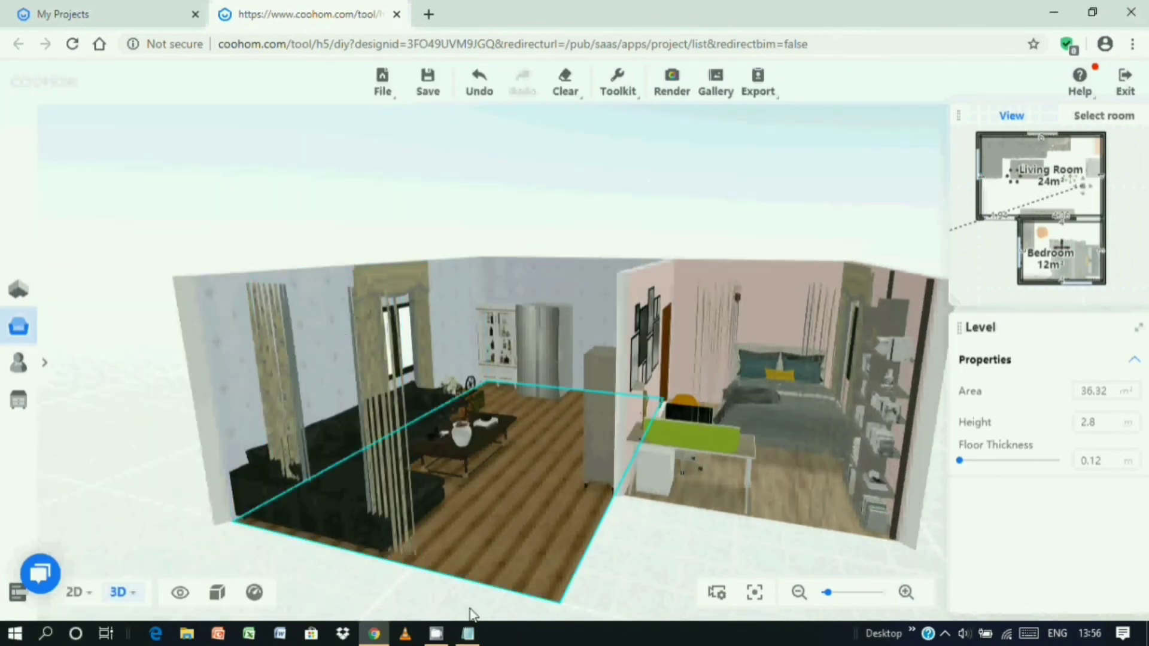
left_click(670, 99)
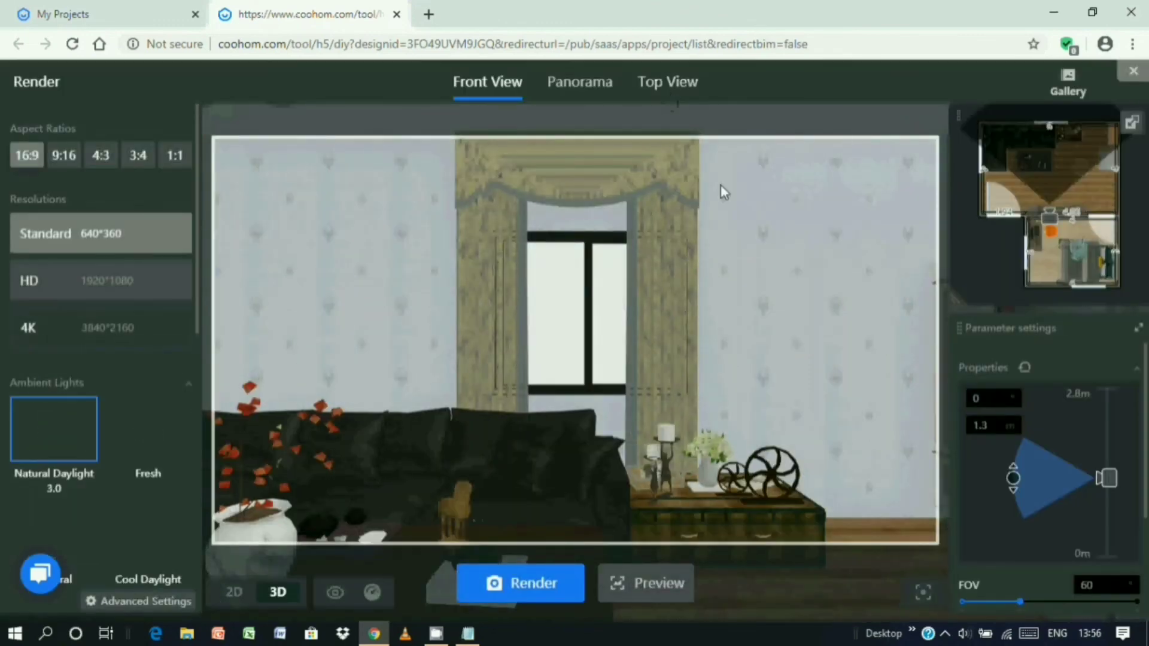
left_click_drag(520, 336, 864, 351)
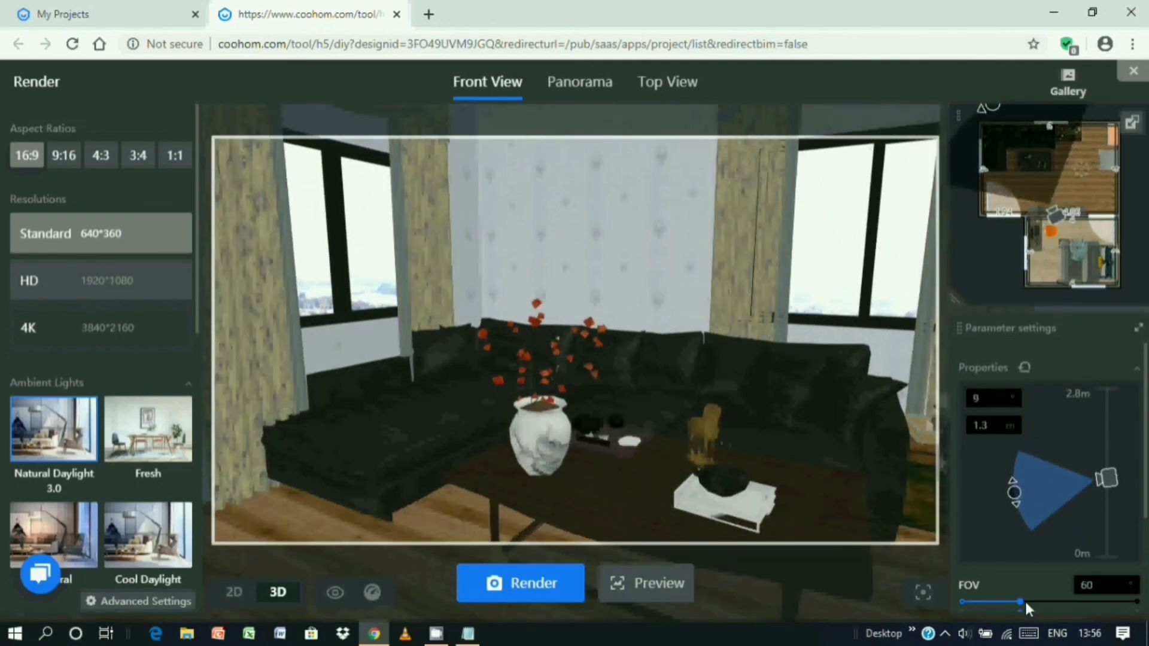
left_click_drag(1021, 601, 1059, 598)
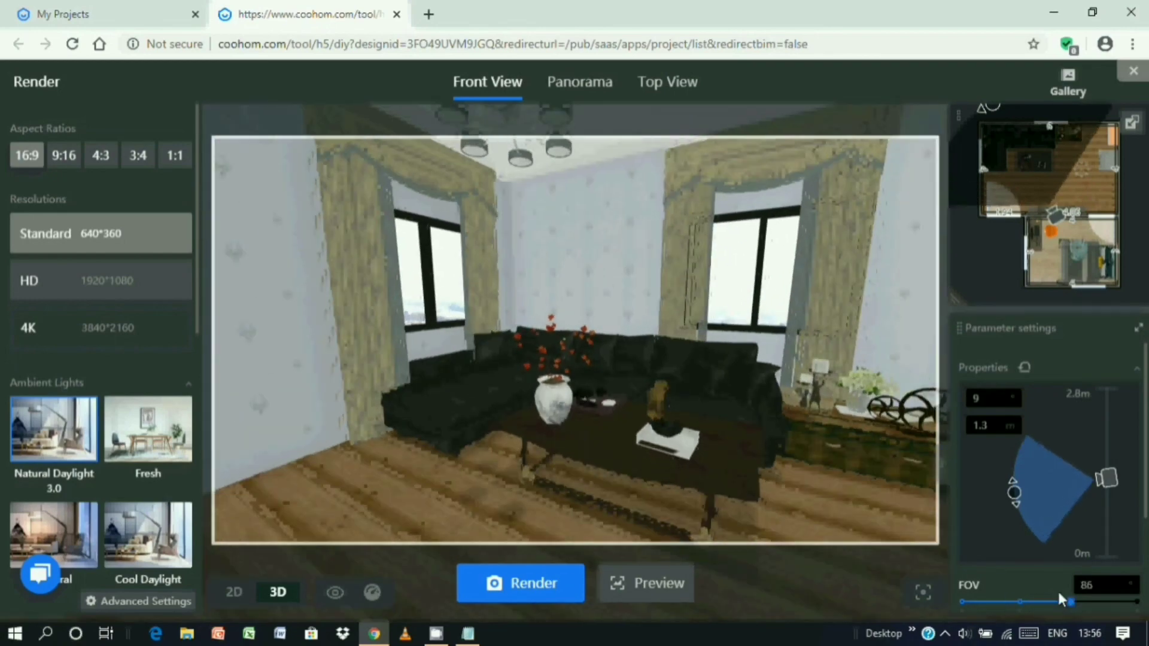
left_click_drag(742, 353, 740, 378)
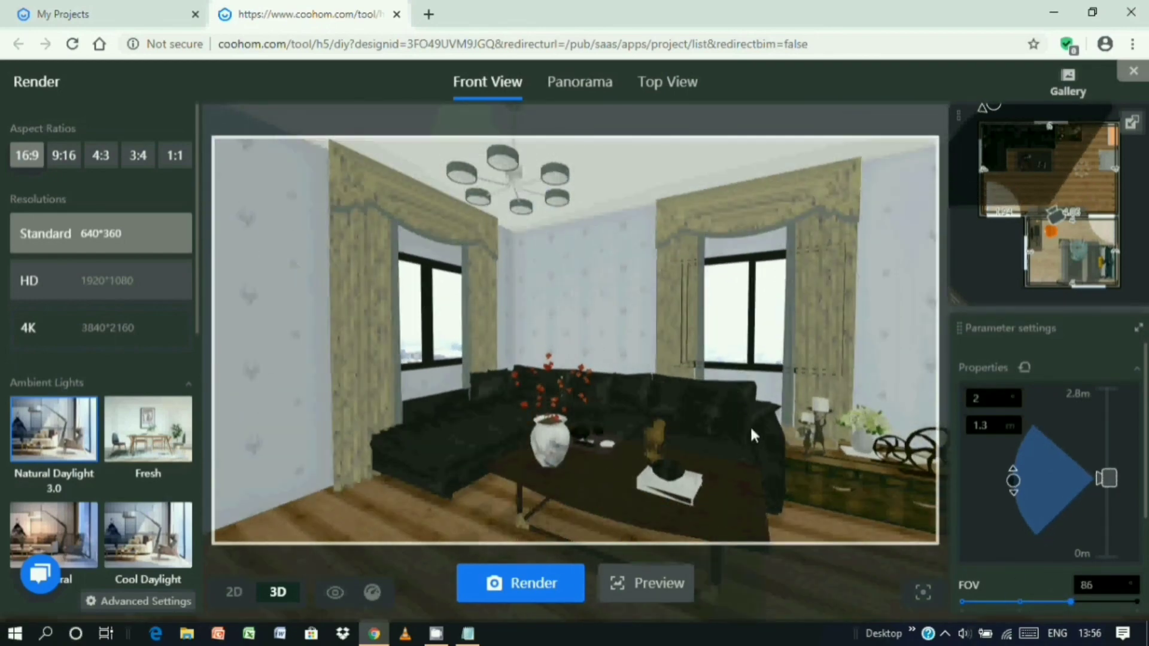
left_click_drag(790, 423, 756, 423)
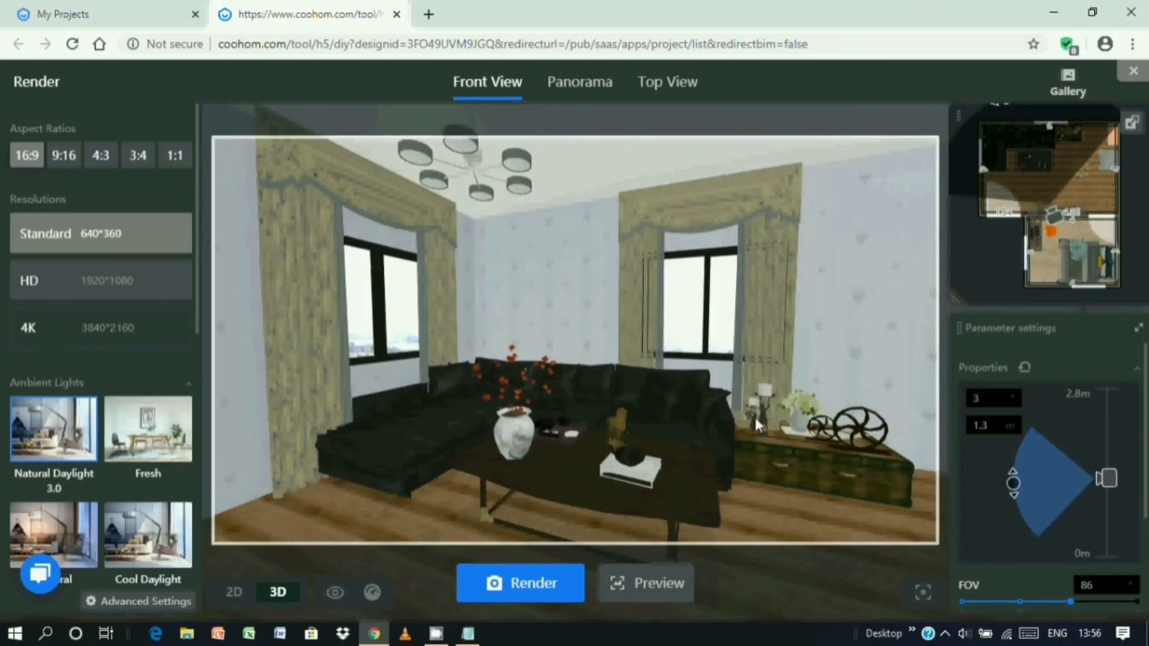
Widen the FOV to 92, reframe the sofa corner closer up, and render it at 16:9 in Standard 640*360 resolution.
left_click_drag(748, 408, 934, 557)
left_click_drag(1070, 601, 1082, 601)
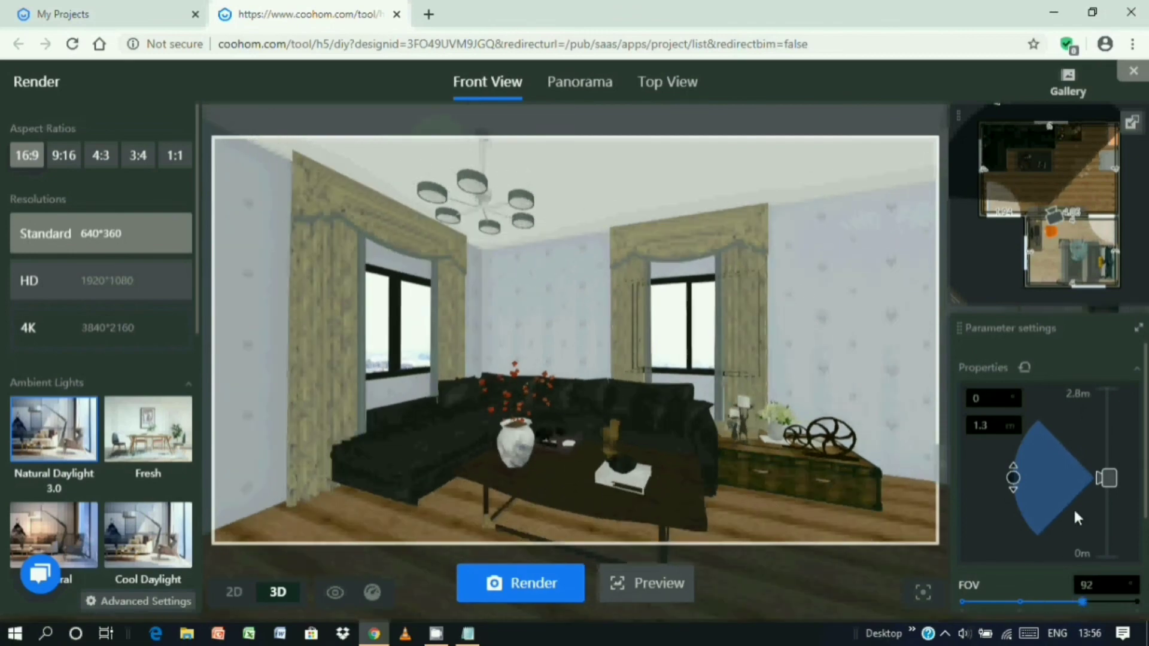
mouse_move(572, 443)
left_mouse_down()
mouse_move(643, 423)
mouse_move(596, 409)
mouse_move(652, 402)
mouse_move(662, 381)
mouse_move(681, 393)
left_mouse_up()
scroll(594, 407, "up", 3)
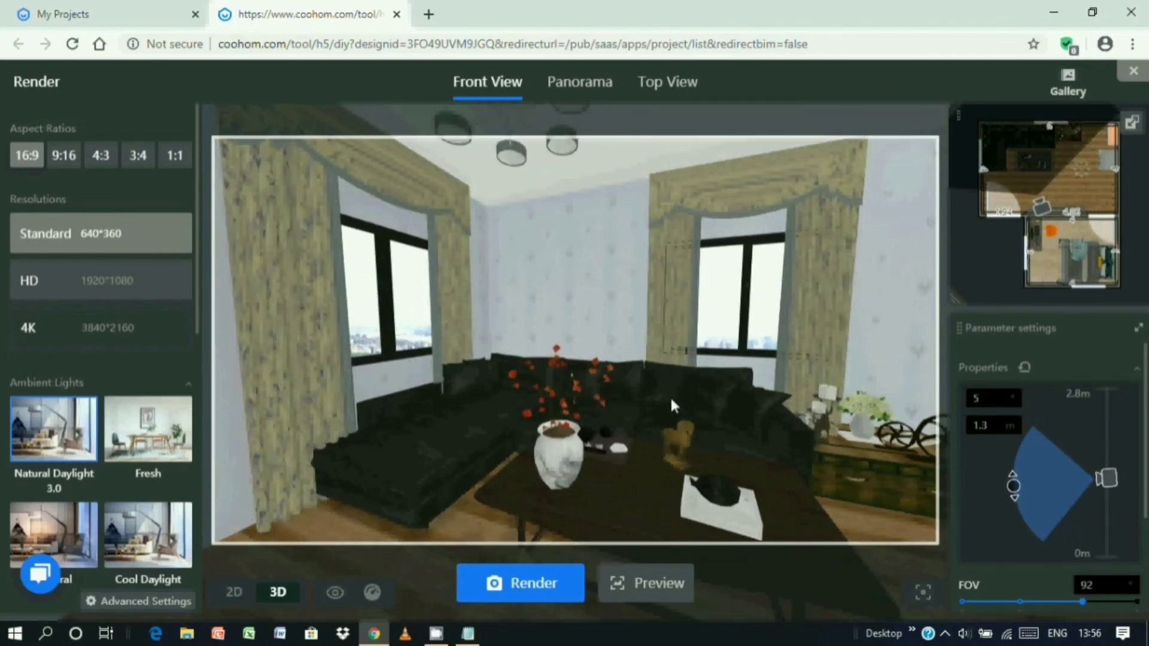
left_click(556, 590)
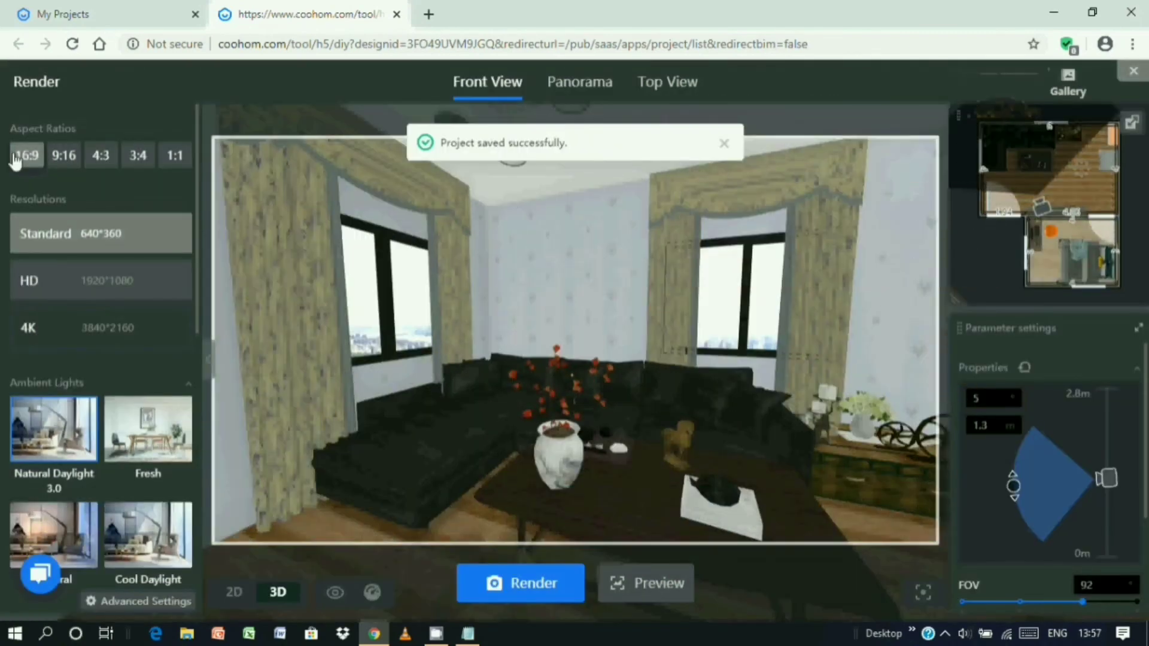
Move the render camera to the refrigerator end of the living room and aim it along the TV wall toward the window.
left_click_drag(676, 382, 253, 361)
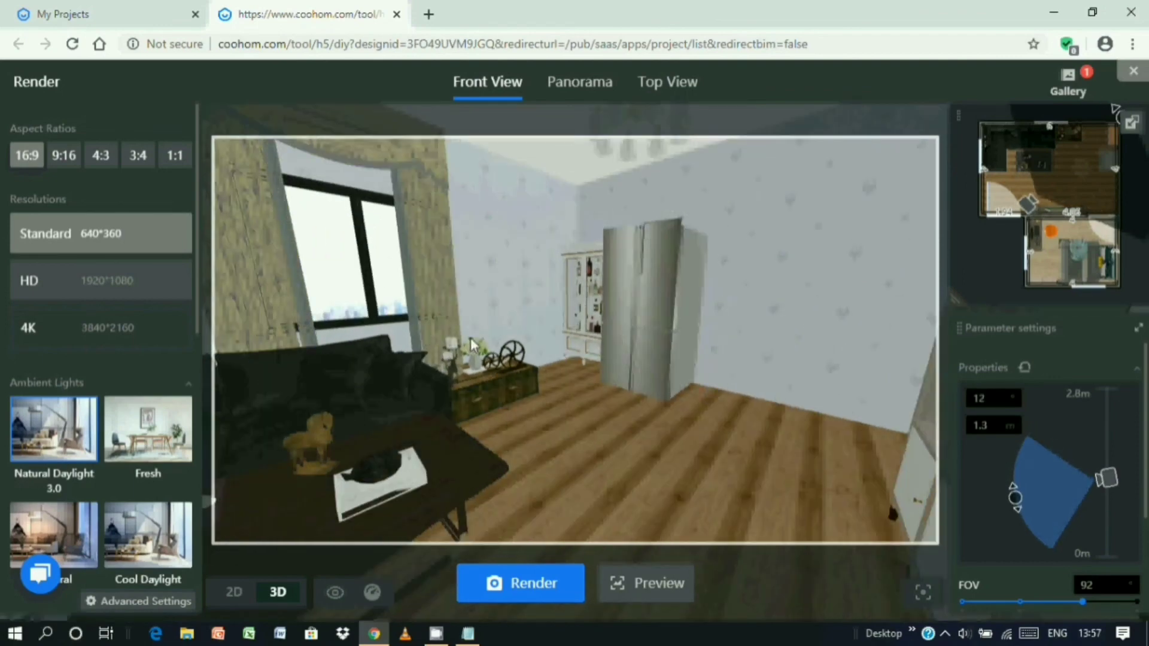
scroll(740, 313, "up", 3)
scroll(740, 313, "up", 5)
scroll(530, 354, "down", 1)
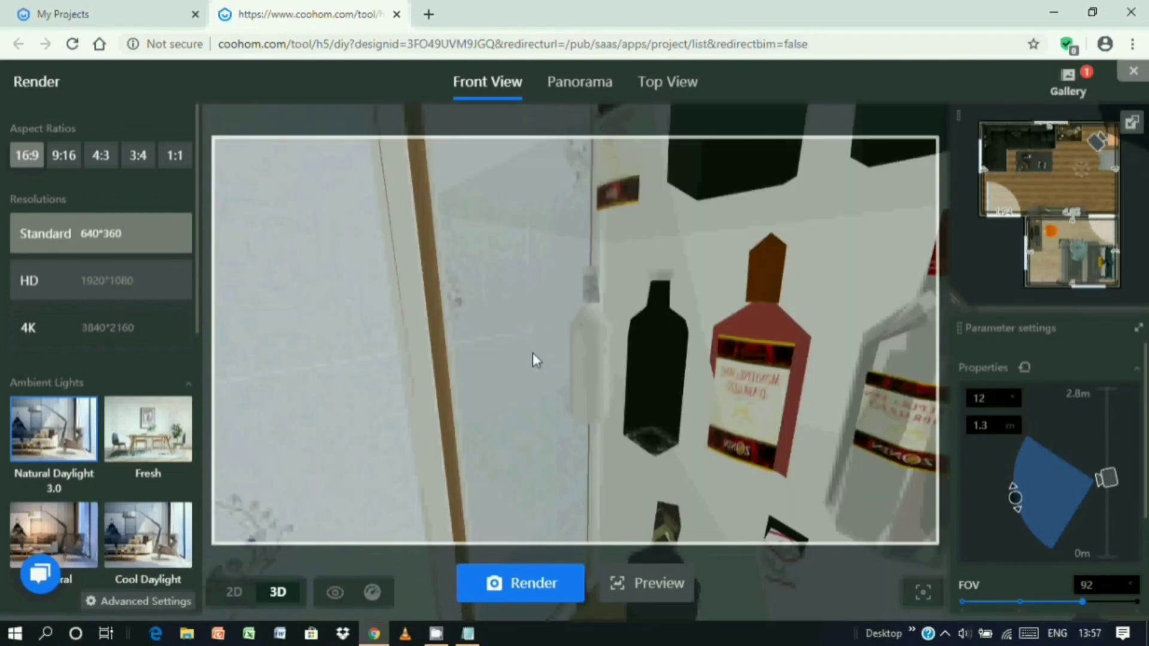
scroll(530, 354, "down", 3)
left_click_drag(466, 362, 885, 357)
left_click_drag(692, 312, 799, 346)
left_click_drag(621, 305, 719, 294)
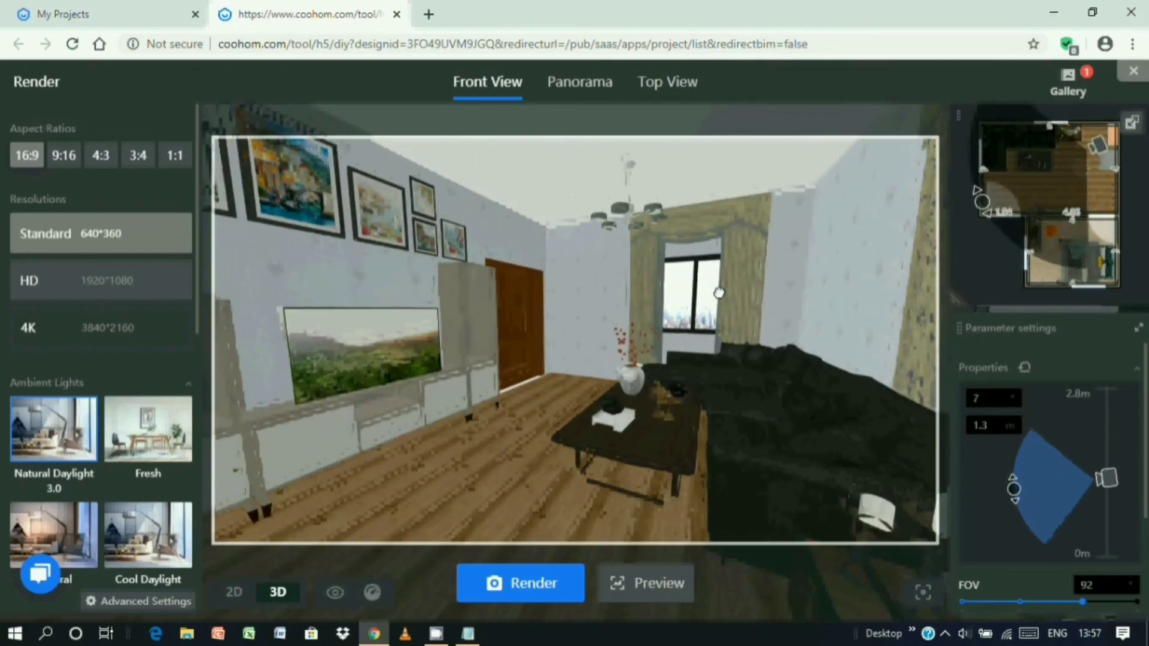
Set the TV wall view's camera height to 1.65 m, its FOV to 100 and its tilt to 9°.
left_click_drag(1115, 489, 1111, 454)
left_click_drag(745, 405, 775, 393)
left_click_drag(1083, 602, 1098, 602)
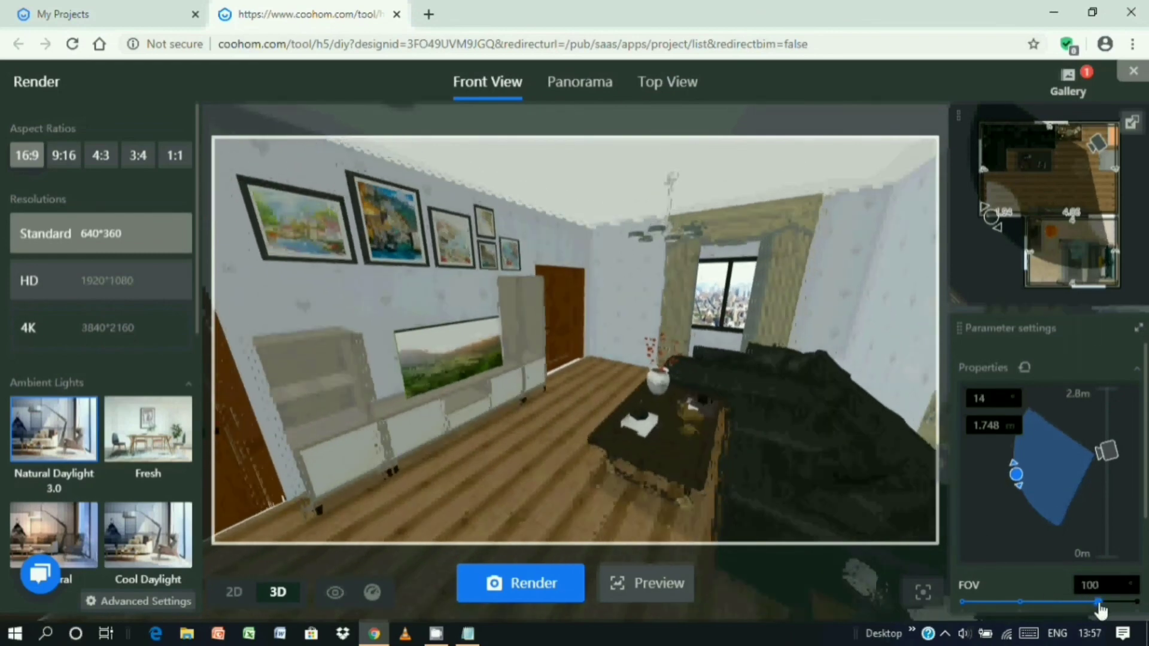
left_click_drag(1114, 459, 1112, 465)
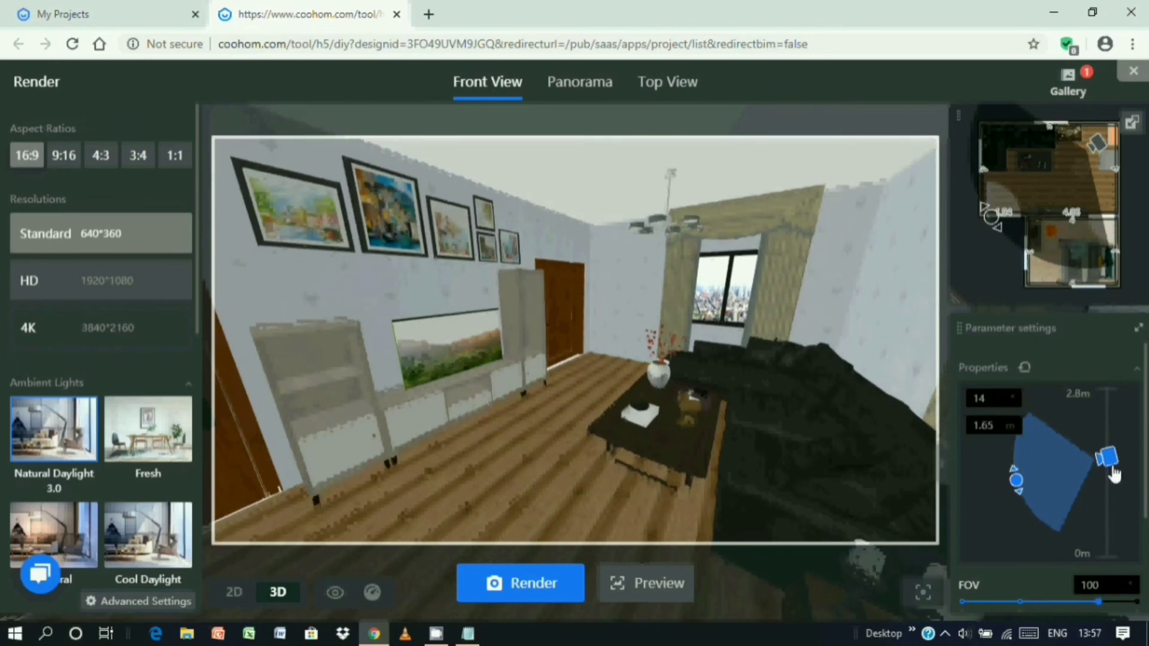
left_click_drag(1021, 485, 1014, 472)
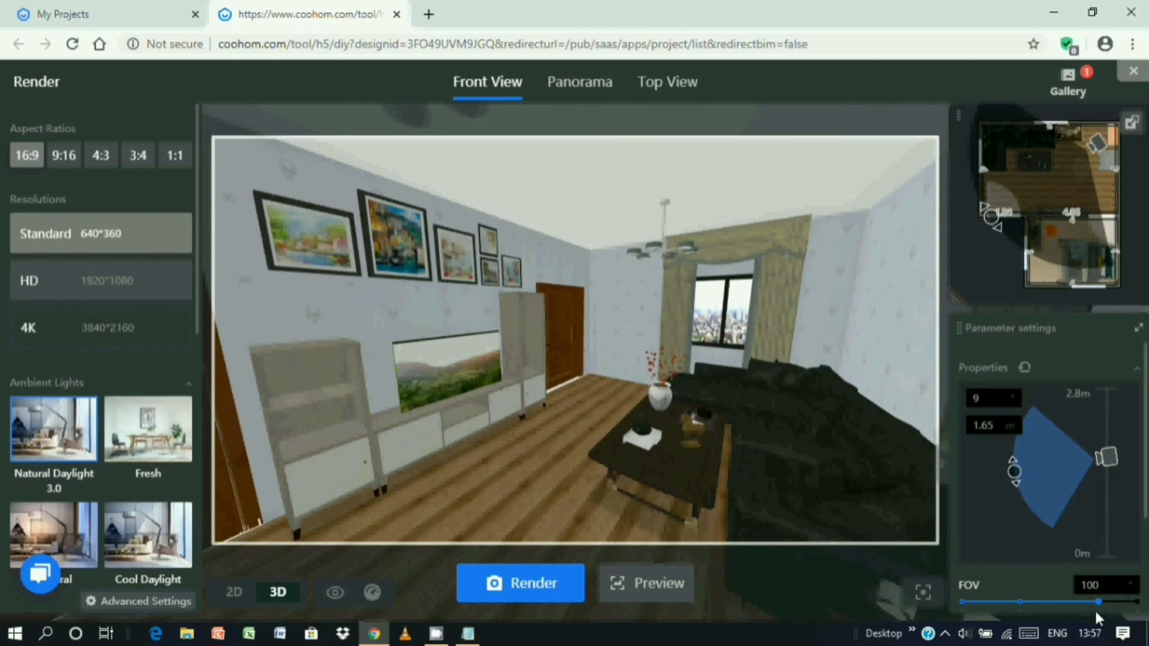
Shift the TV wall view's framing slightly and render it at 16:9 in Standard 640*360 resolution.
left_click_drag(729, 353, 725, 324)
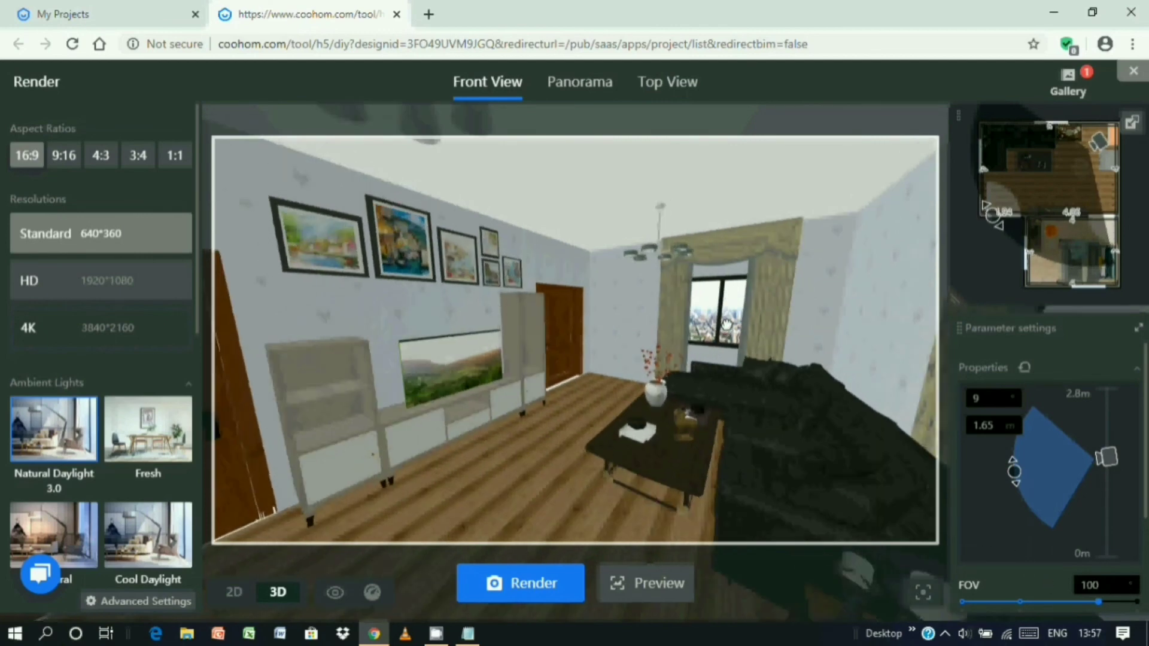
left_click(549, 579)
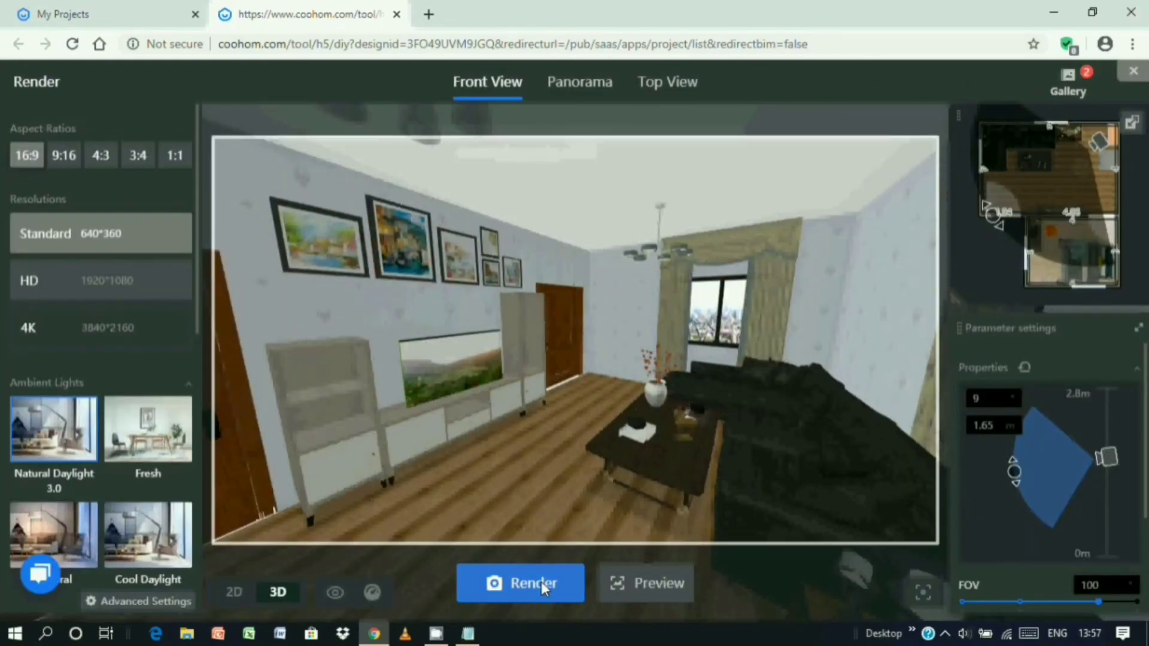
Set the render's daytime environment to Town.
scroll(102, 476, "down", 8)
scroll(101, 476, "up", 2)
scroll(102, 476, "down", 2)
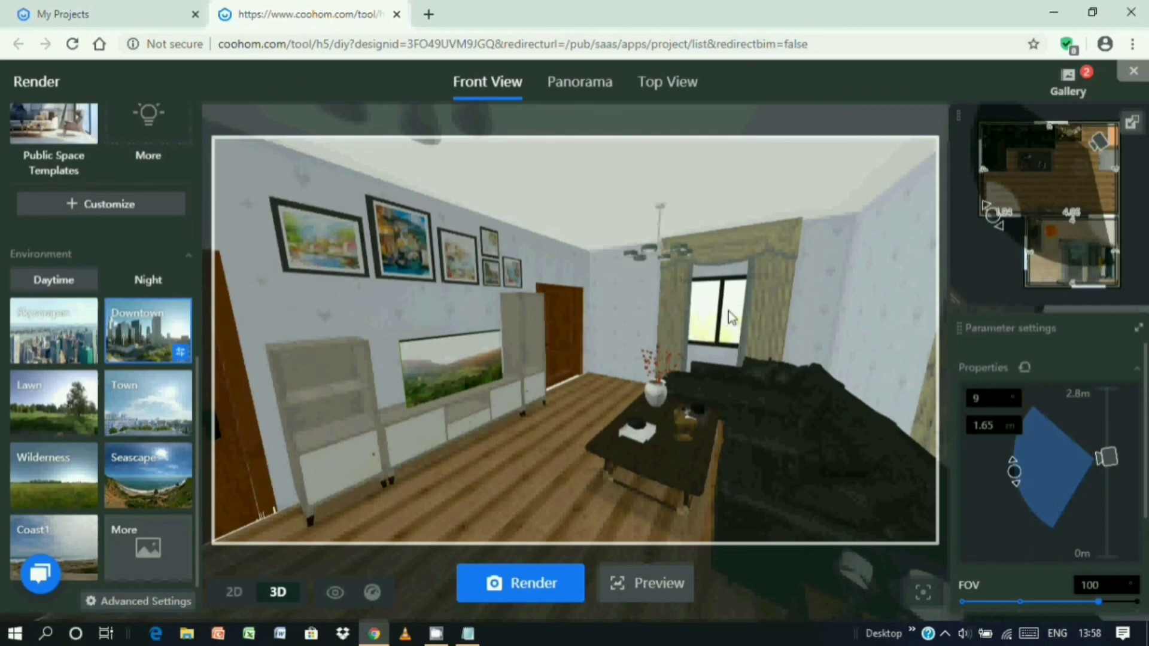
left_click(149, 432)
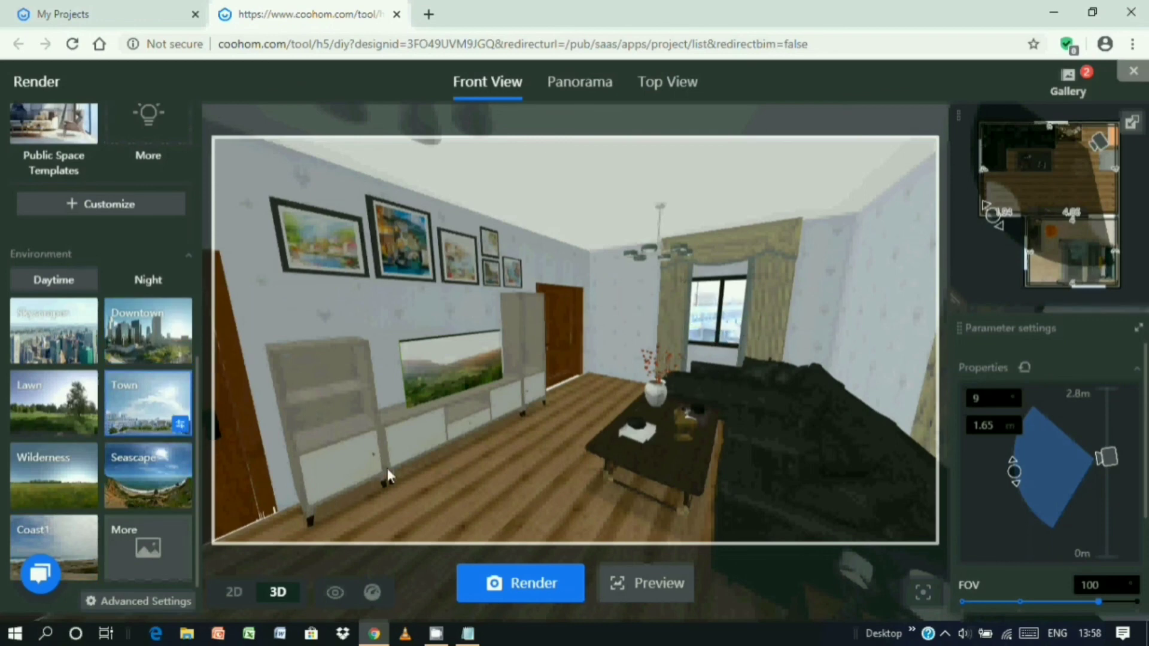
Move the render camera from the living room into the bedroom and aim it across the bed toward the bookshelf corner.
left_click_drag(583, 390, 798, 391)
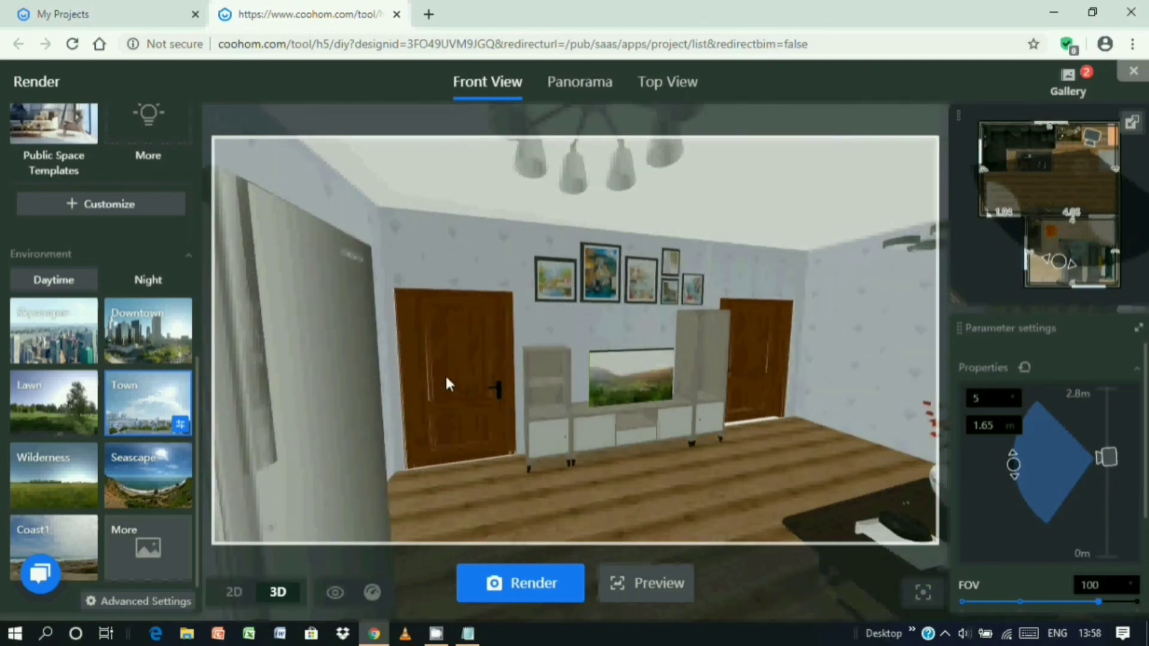
scroll(444, 374, "up", 5)
left_click_drag(454, 372, 599, 350)
scroll(600, 346, "down", 5)
left_click_drag(577, 392, 496, 395)
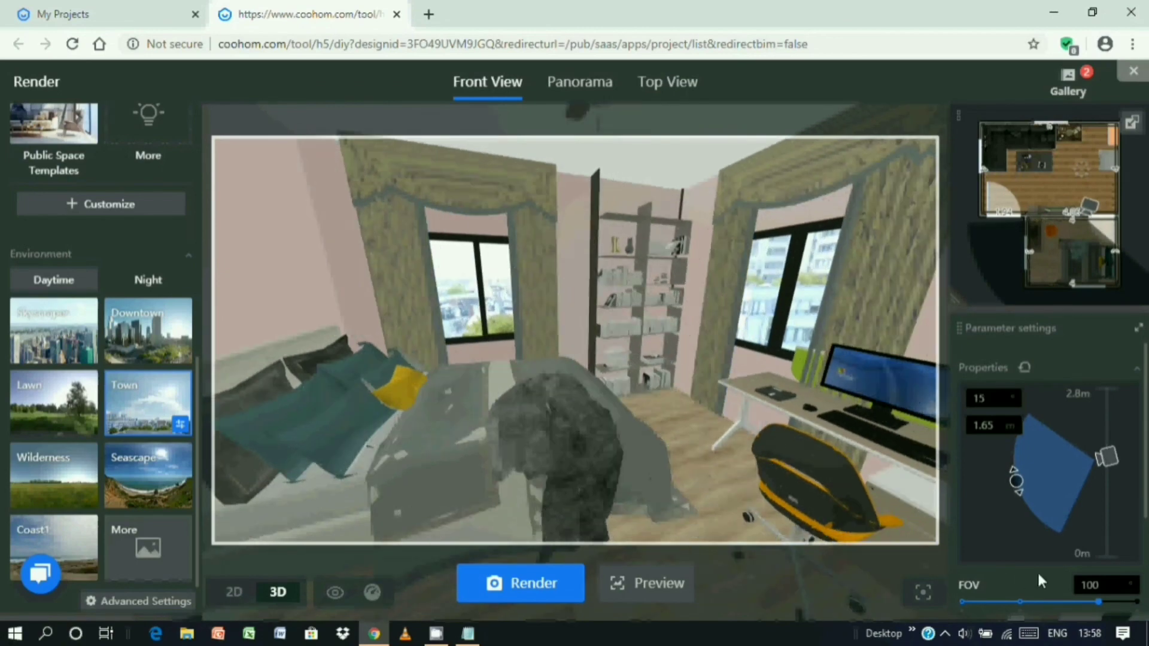
Widen the bedroom view's FOV to 118, adjust its tilt to 11° to include the ceiling fan and desk, and render it.
scroll(449, 384, "down", 2)
scroll(465, 382, "up", 2)
left_click(1100, 602)
left_click_drag(1100, 600, 1133, 610)
left_click_drag(867, 486, 815, 480)
left_click_drag(827, 488, 837, 491)
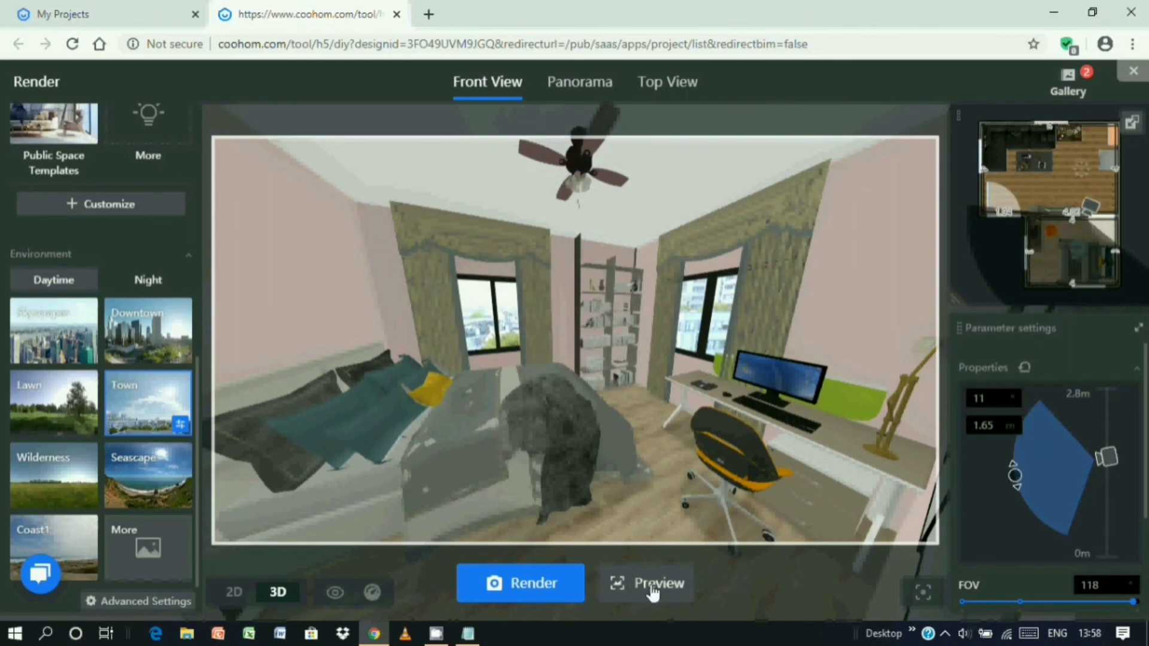
left_click(519, 589)
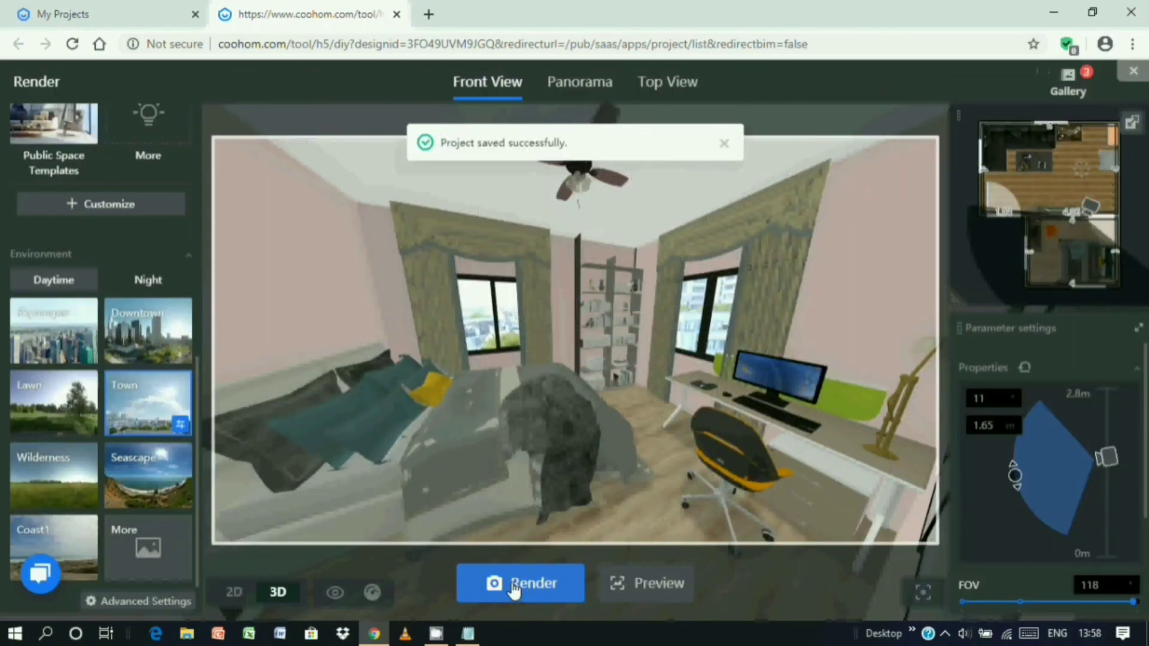
left_click_drag(419, 430, 525, 422)
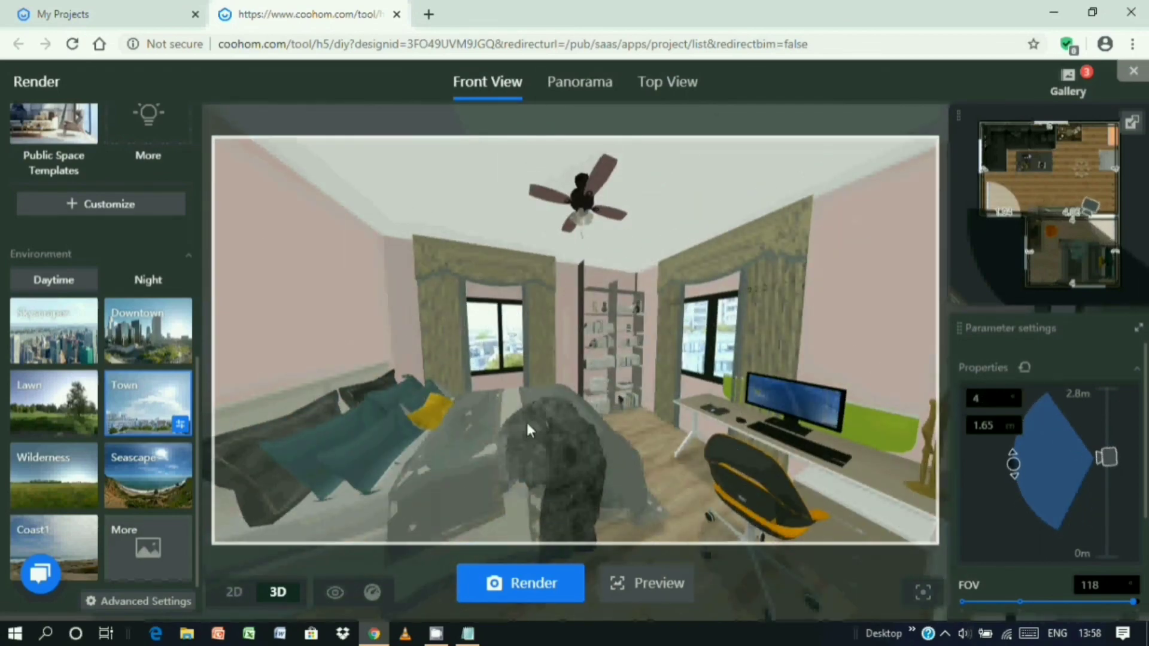
Open the render gallery and examine the living room renderings of the sofa corner and the TV wall.
left_click(1067, 81)
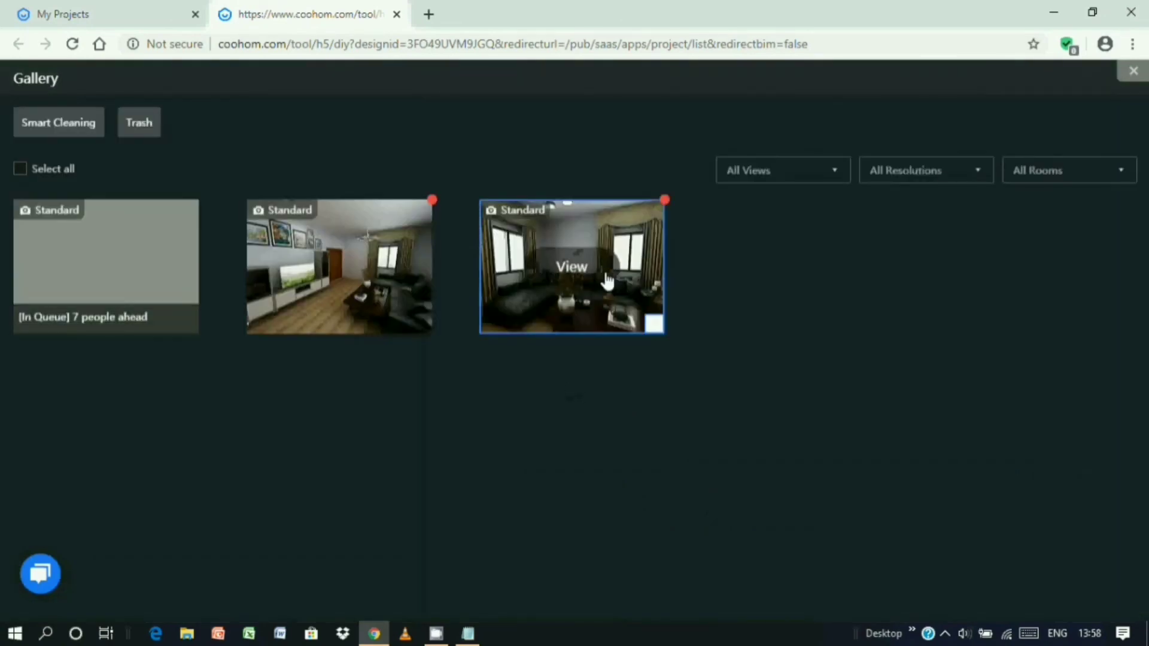
left_click(584, 267)
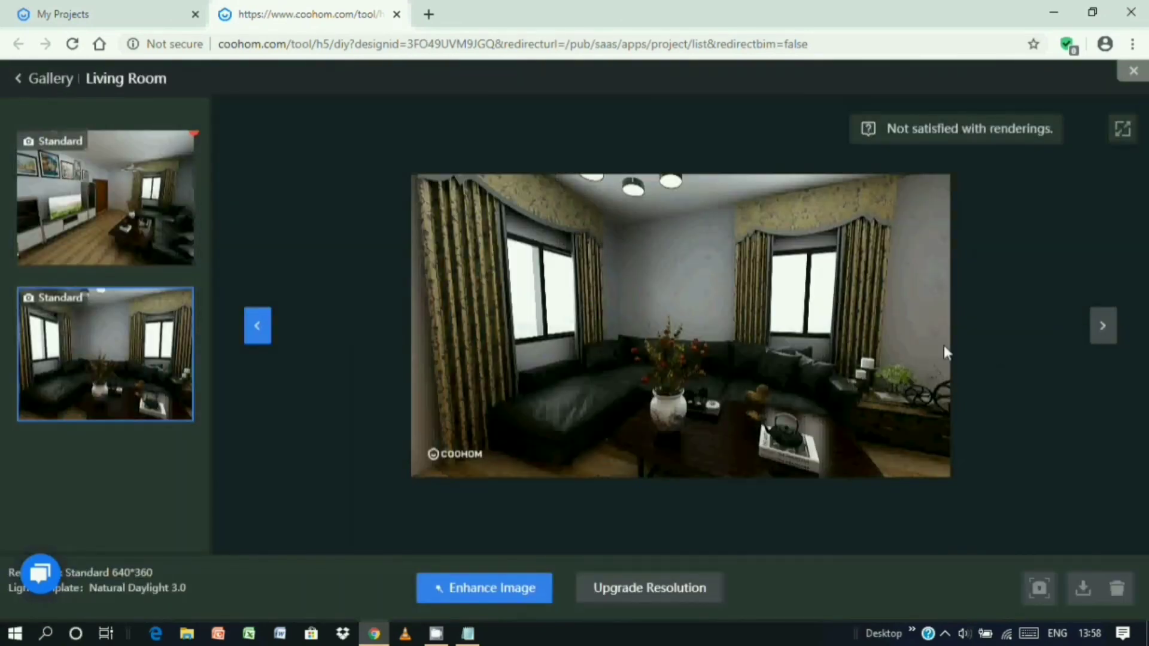
scroll(925, 345, "up", 2)
scroll(925, 346, "down", 2)
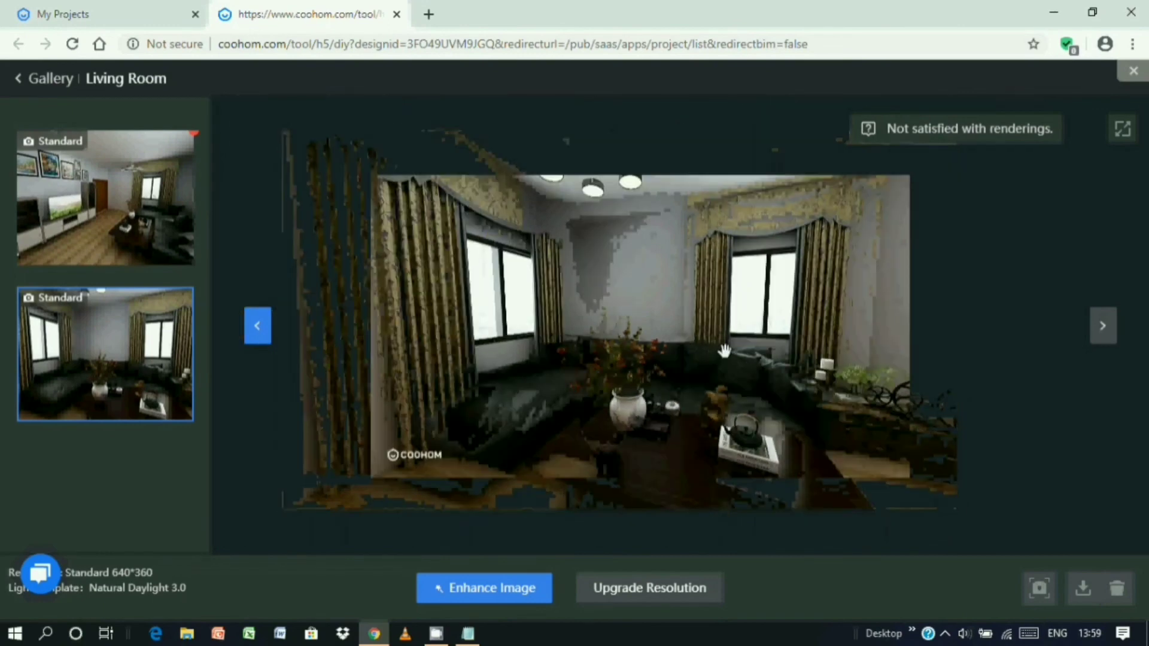
left_click(258, 328)
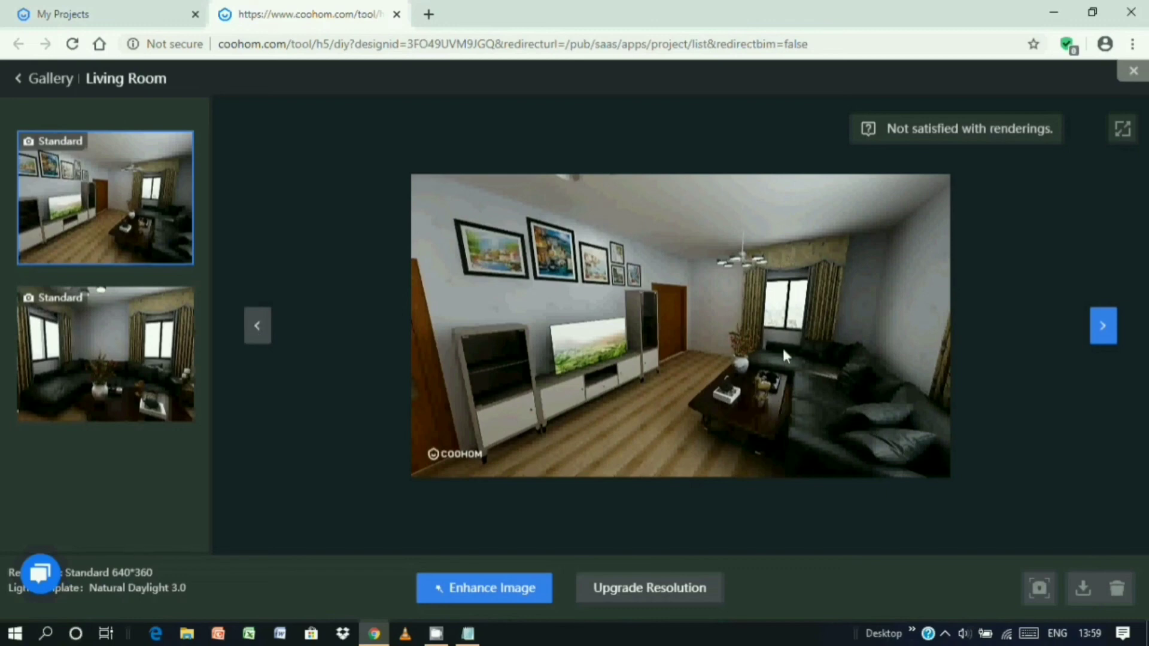
left_click(1112, 331)
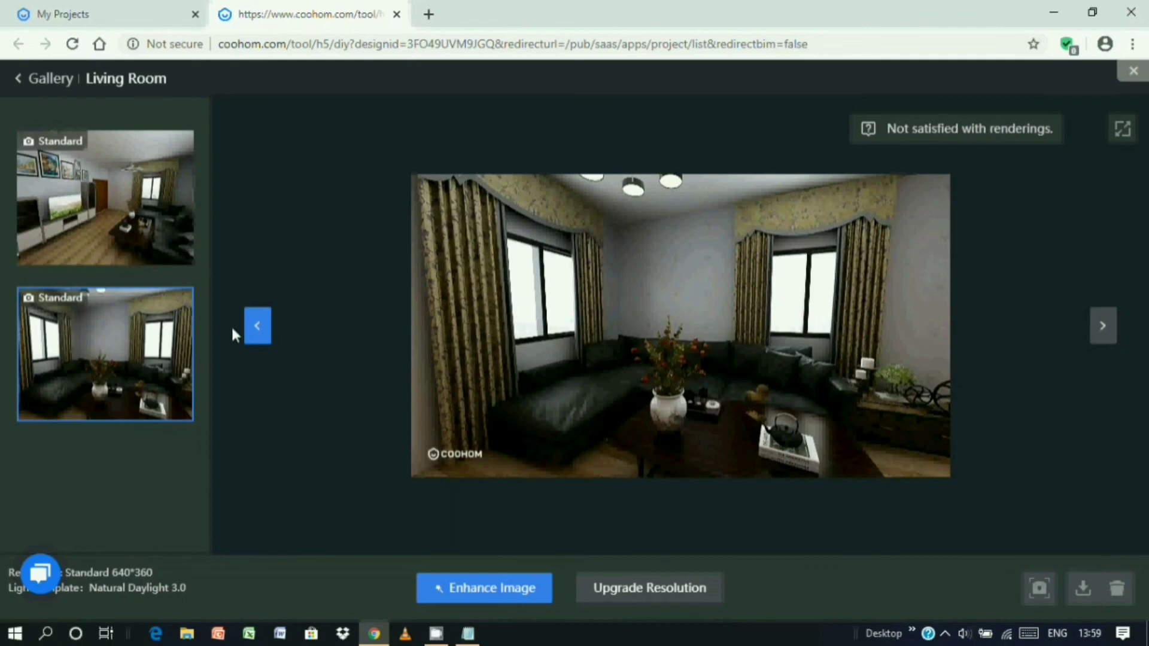
Open the bedroom rendering from the gallery, enhance it with Automatic Beautification, save the result and close the enhancement settings.
left_click(40, 79)
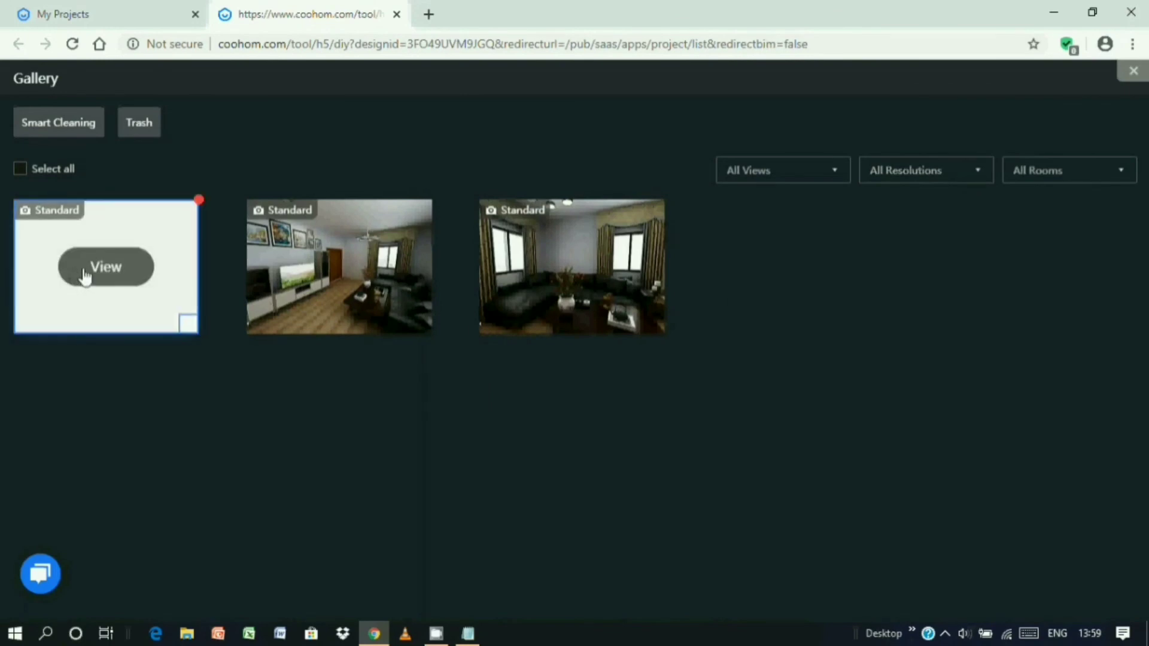
left_click(87, 285)
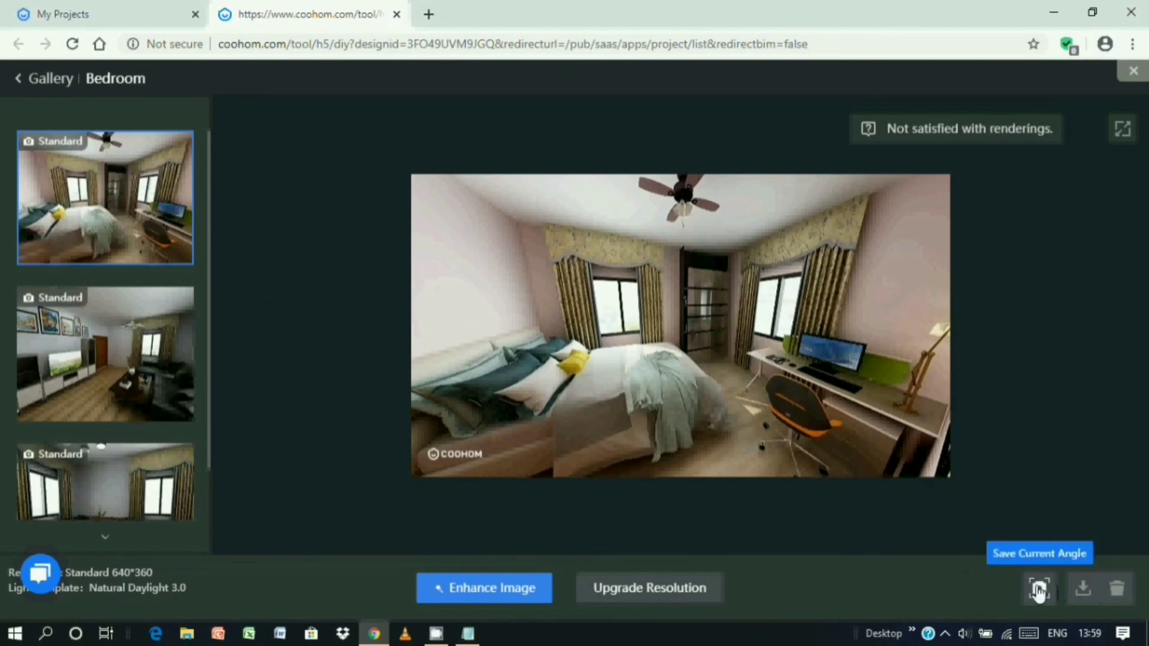
left_click(441, 588)
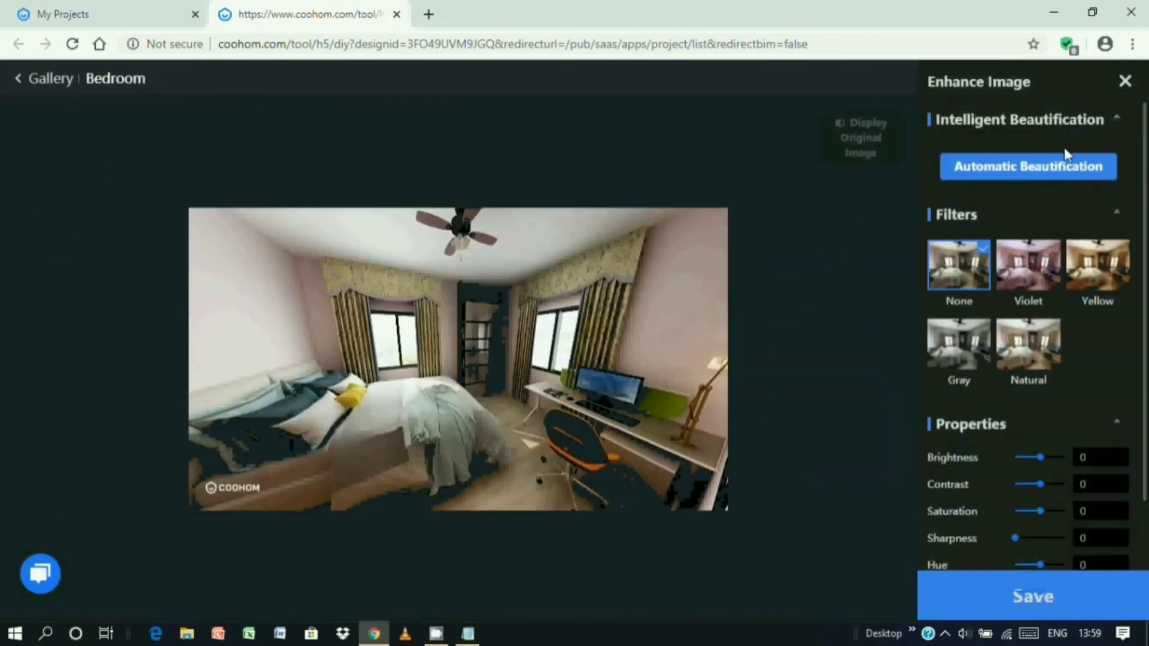
left_click(1048, 166)
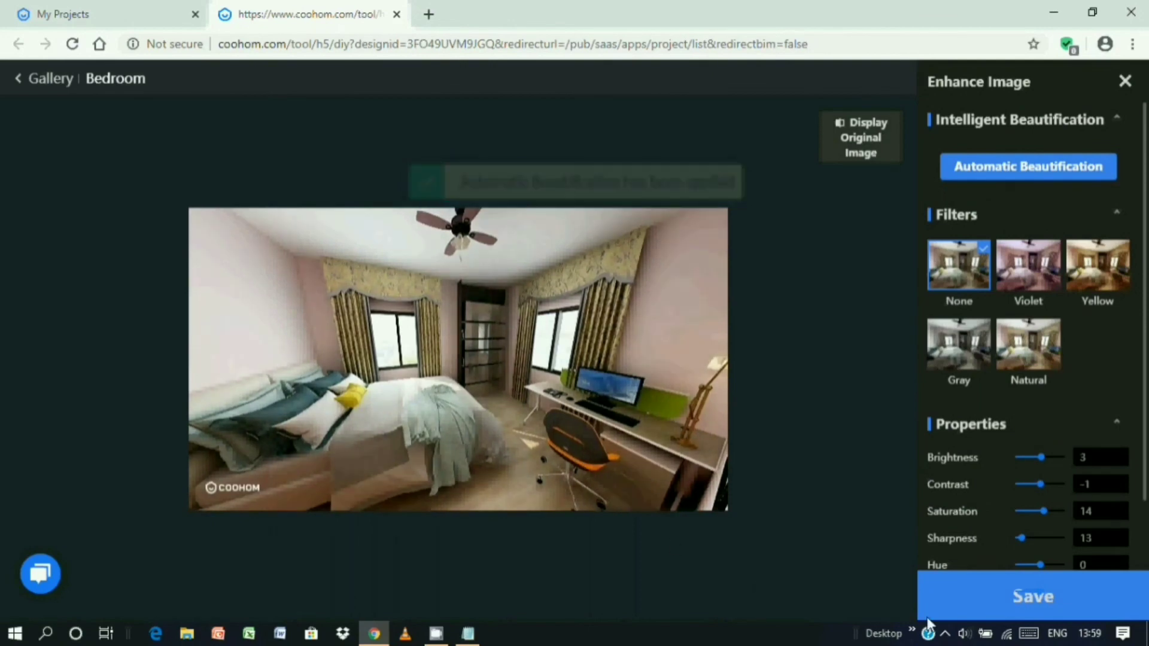
left_click(1029, 597)
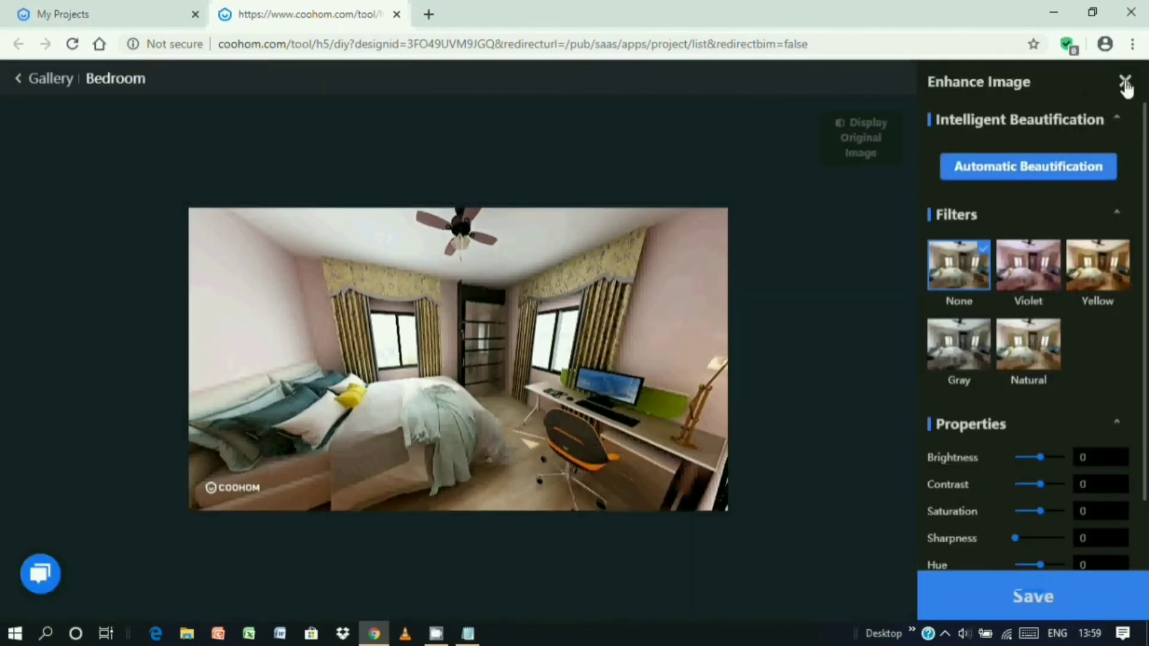
left_click(1125, 83)
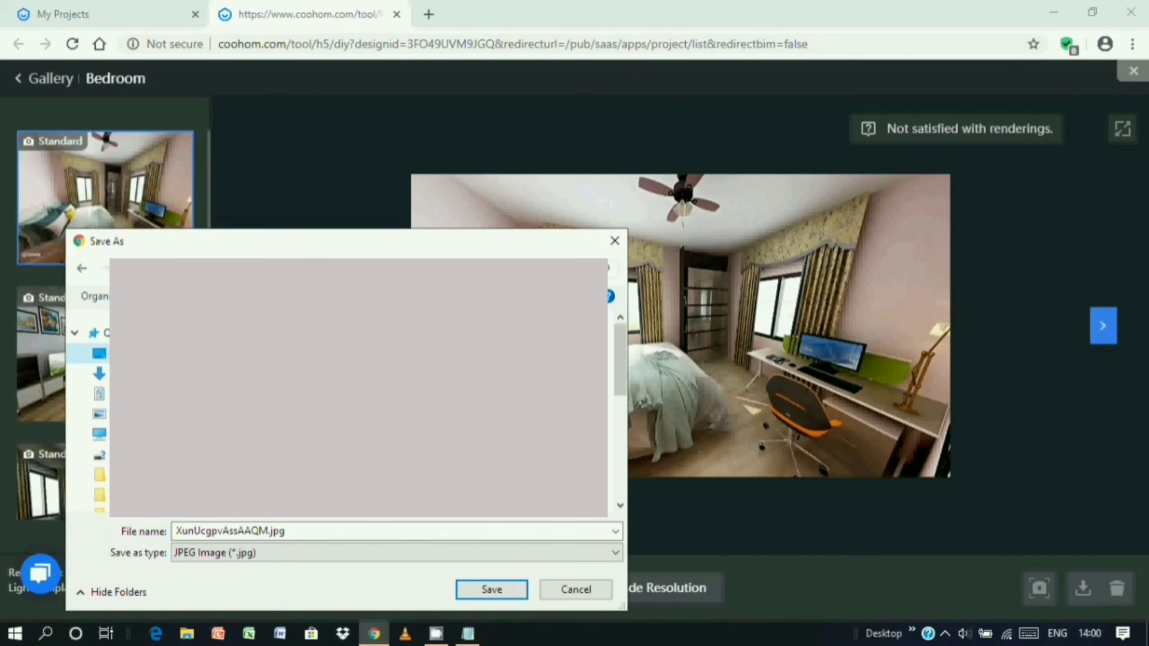
Save the bedroom rendering to the computer as a JPEG image under the suggested file name.
left_click(503, 593)
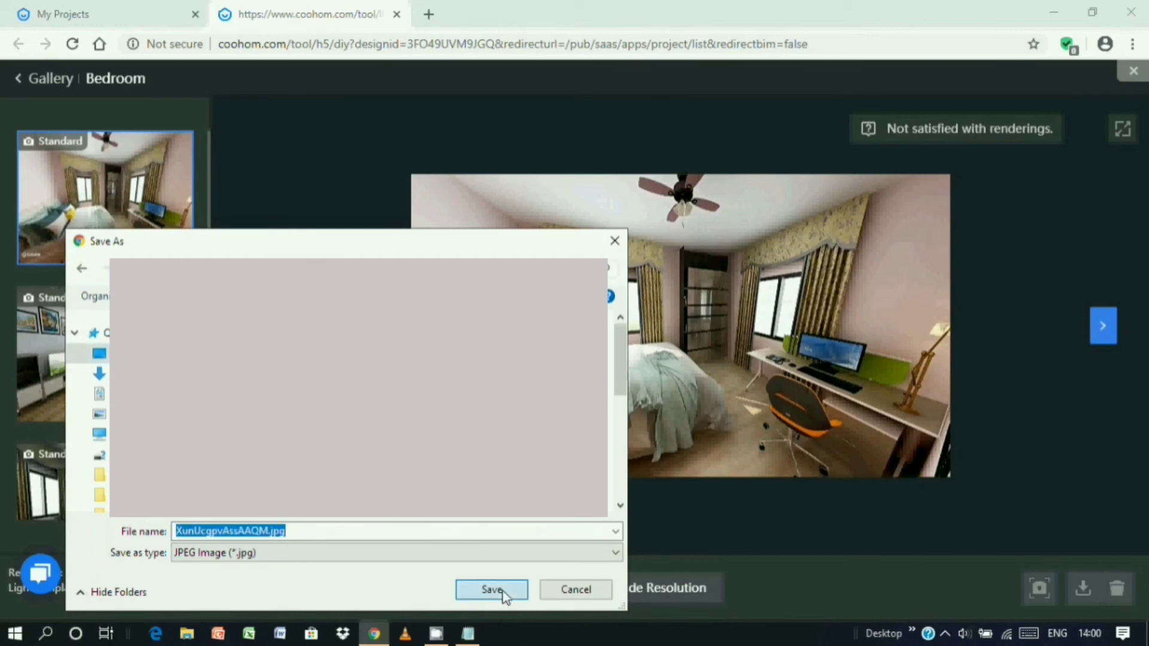